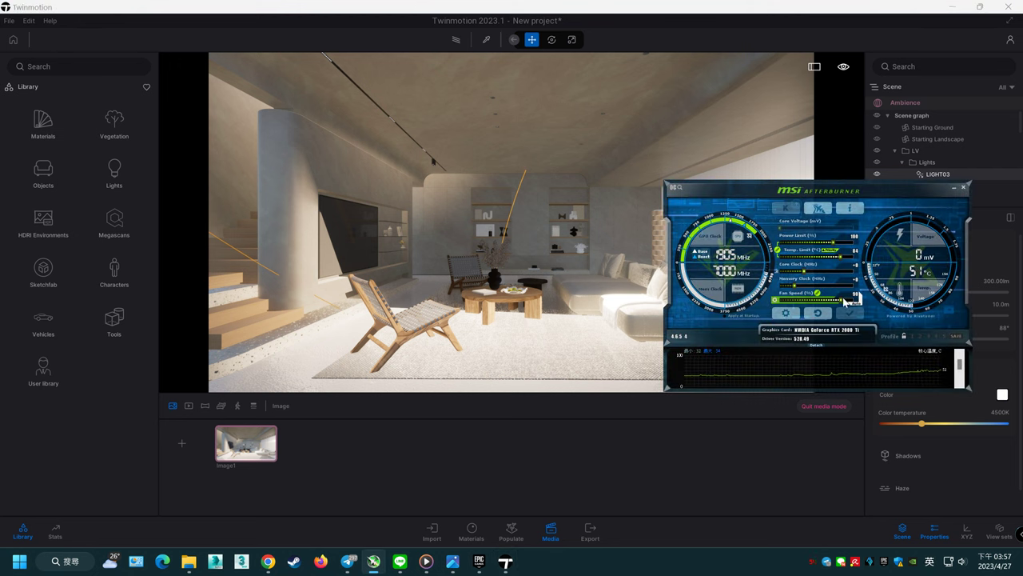
# Step: Clear the GPU monitor from the view and switch off LIGHT03, LIGHT01 and LIGHT00
pyautogui.moveTo(850, 207); pyautogui.dragTo(1022, 351)
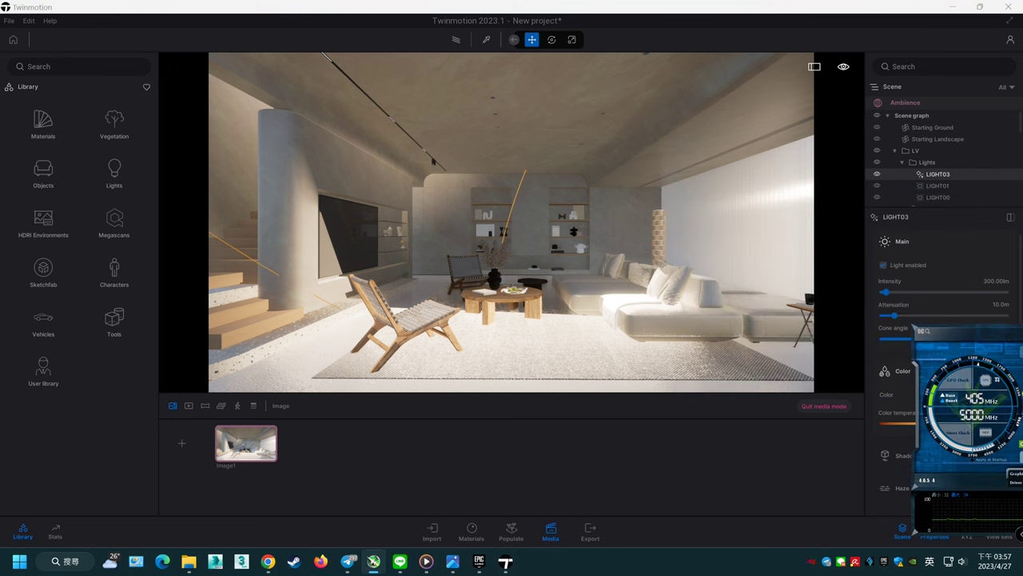
pyautogui.click(678, 22)
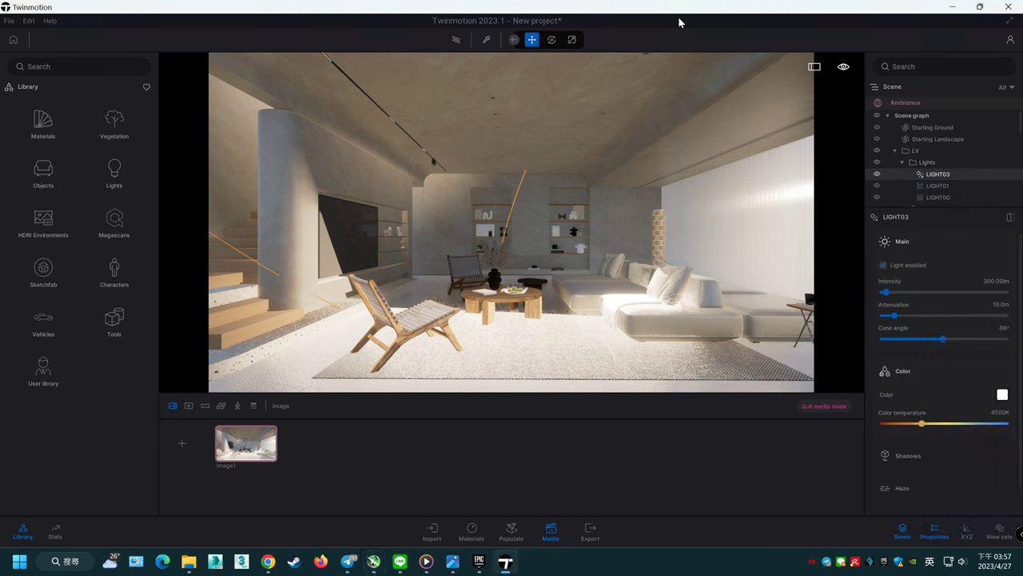
pyautogui.click(876, 175)
pyautogui.click(877, 185)
pyautogui.click(877, 197)
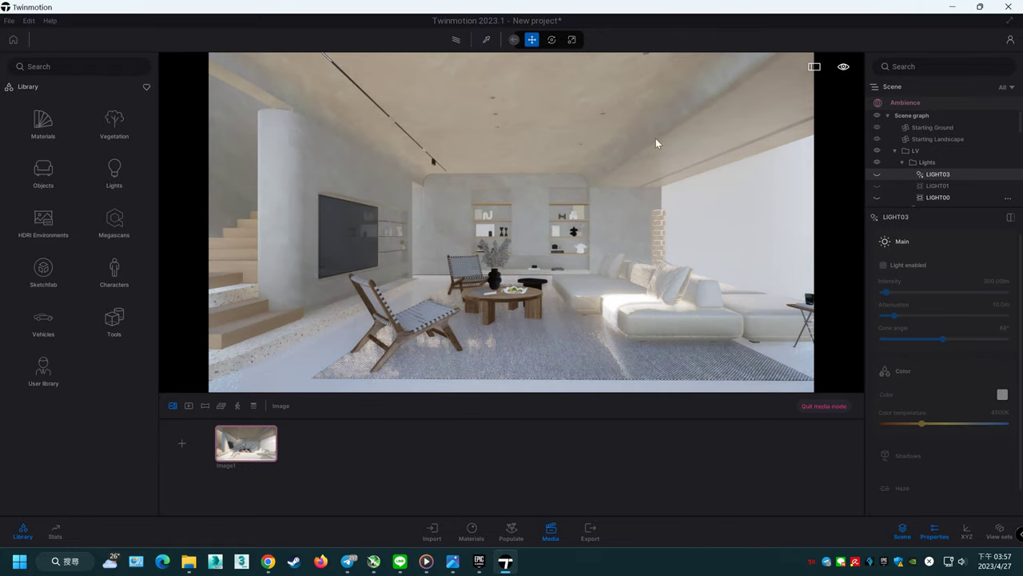
# Step: Preview the daylight-only room with path tracing, then bring up the Image1 shot's settings
pyautogui.click(456, 41)
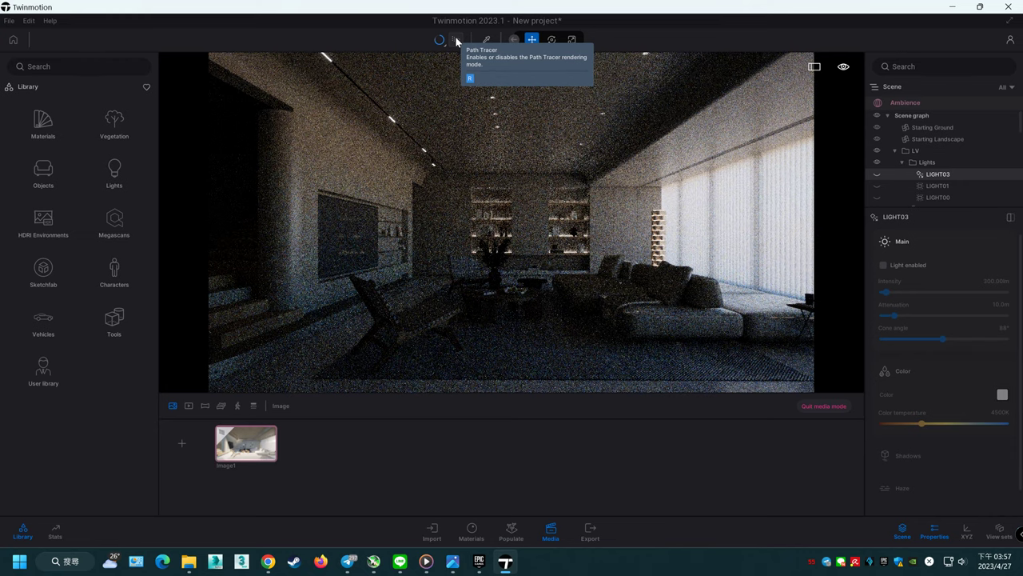
pyautogui.press('r')
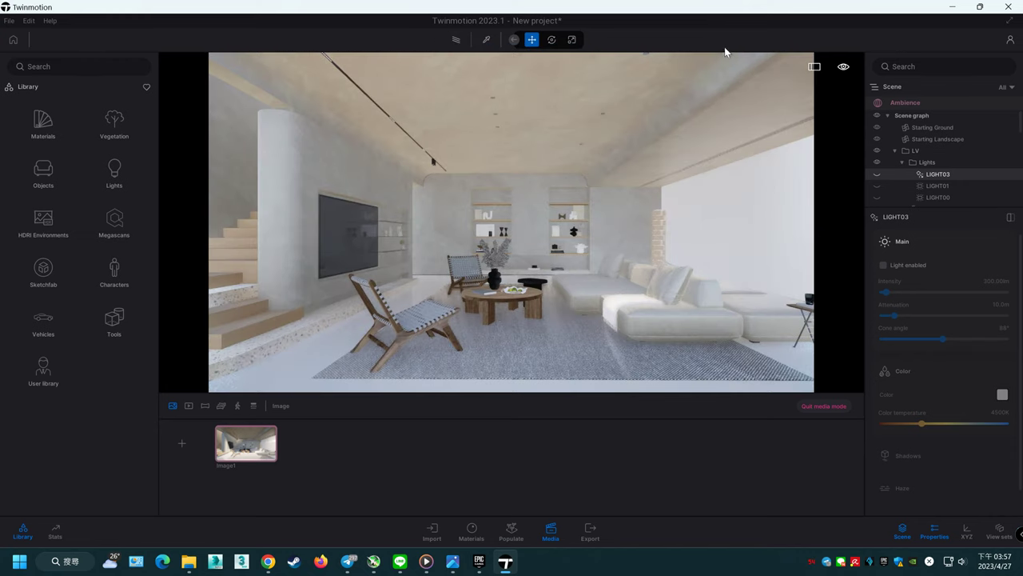
pyautogui.click(920, 103)
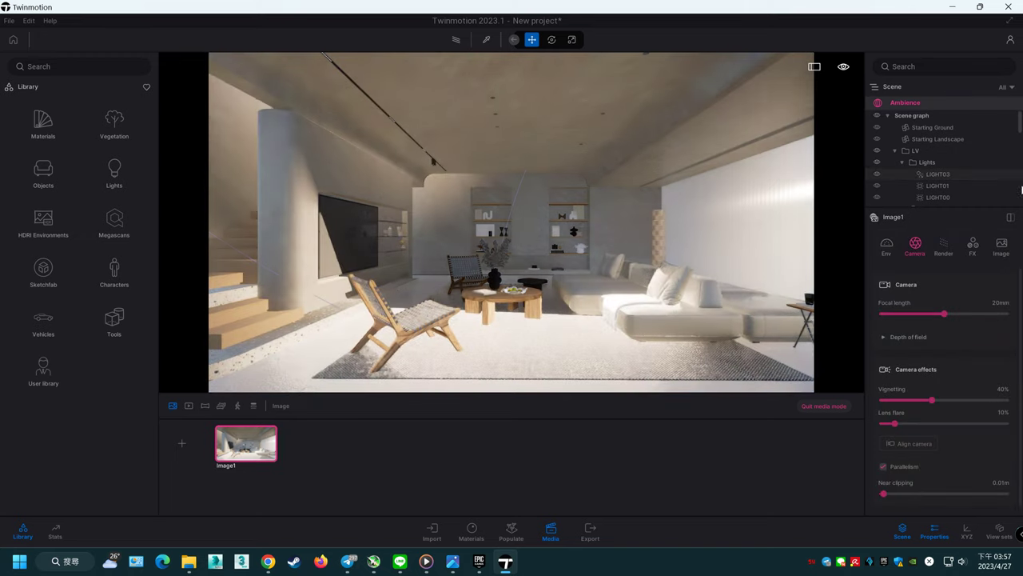
# Step: Hide LIGHT03, LIGHT01 and LIGHT00 in the Image1 shot and refresh its thumbnail
pyautogui.click(877, 173)
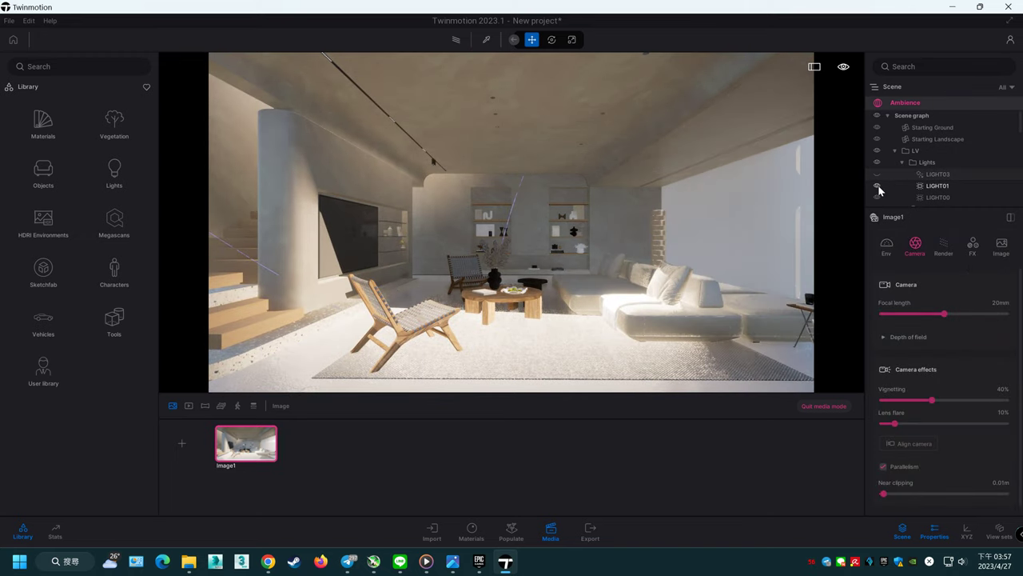
pyautogui.click(877, 185)
pyautogui.click(877, 197)
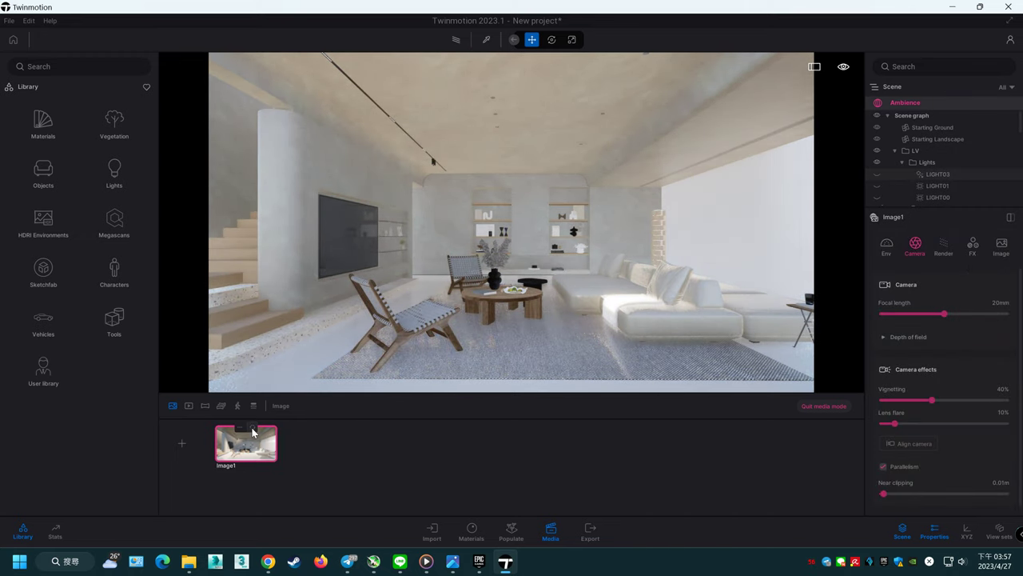
pyautogui.click(253, 430)
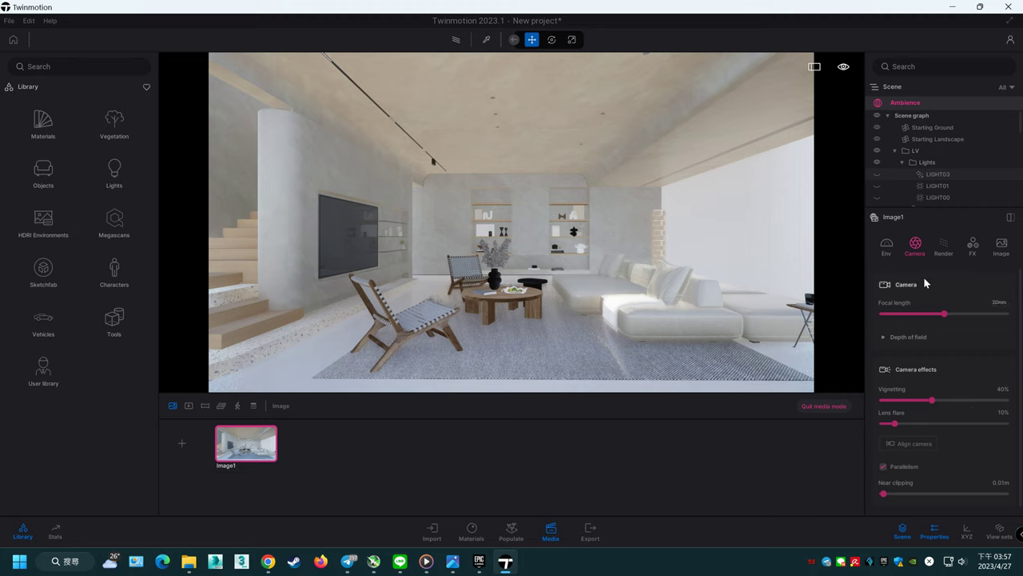
pyautogui.click(888, 247)
# Step: Shift the time of day and raise the exposure to 2.68, previewing it path-traced
pyautogui.moveTo(937, 316)
pyautogui.mouseDown()
pyautogui.moveTo(998, 314)
pyautogui.moveTo(932, 314)
pyautogui.mouseUp()
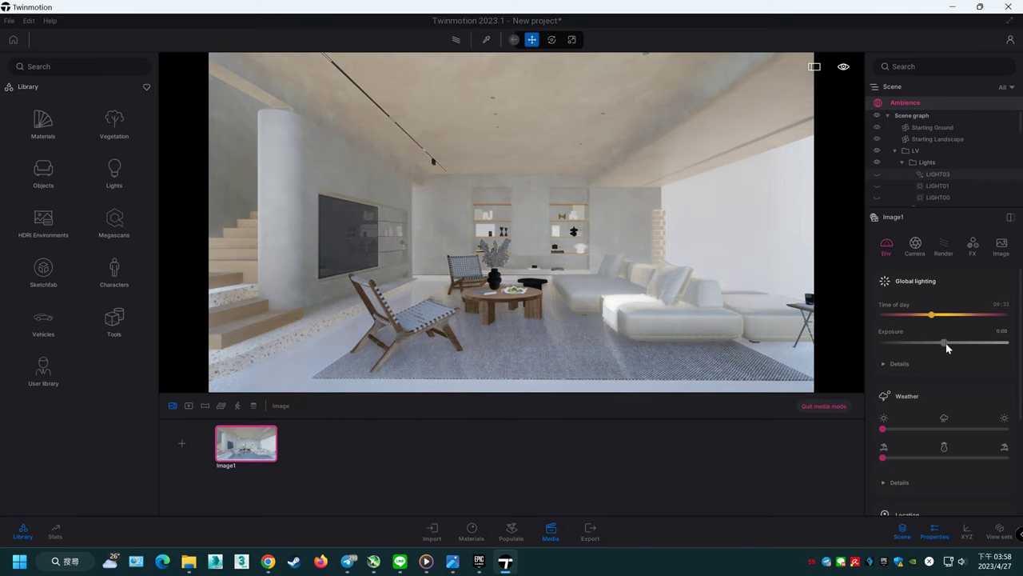
pyautogui.moveTo(946, 343); pyautogui.dragTo(954, 343)
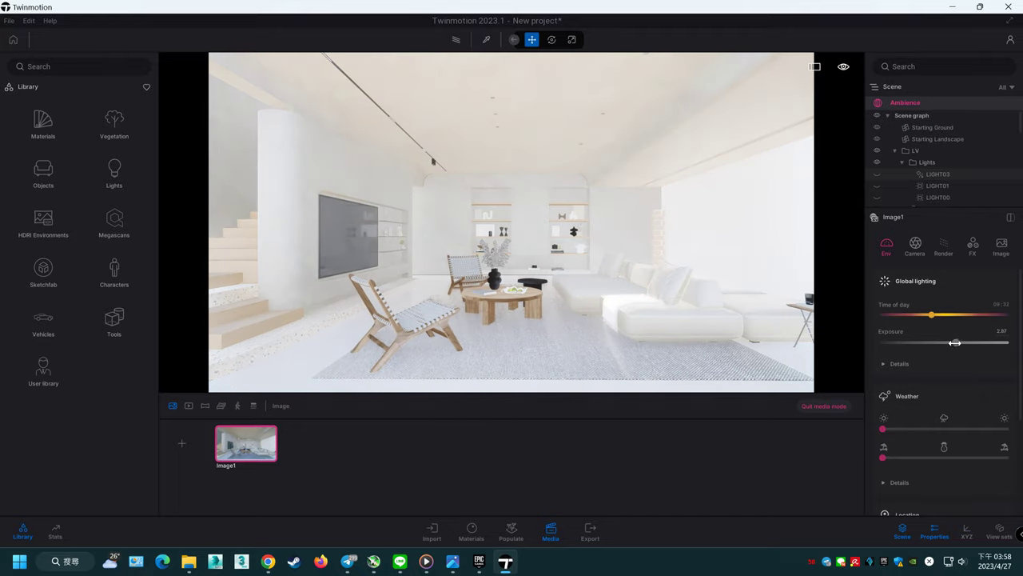
pyautogui.click(455, 40)
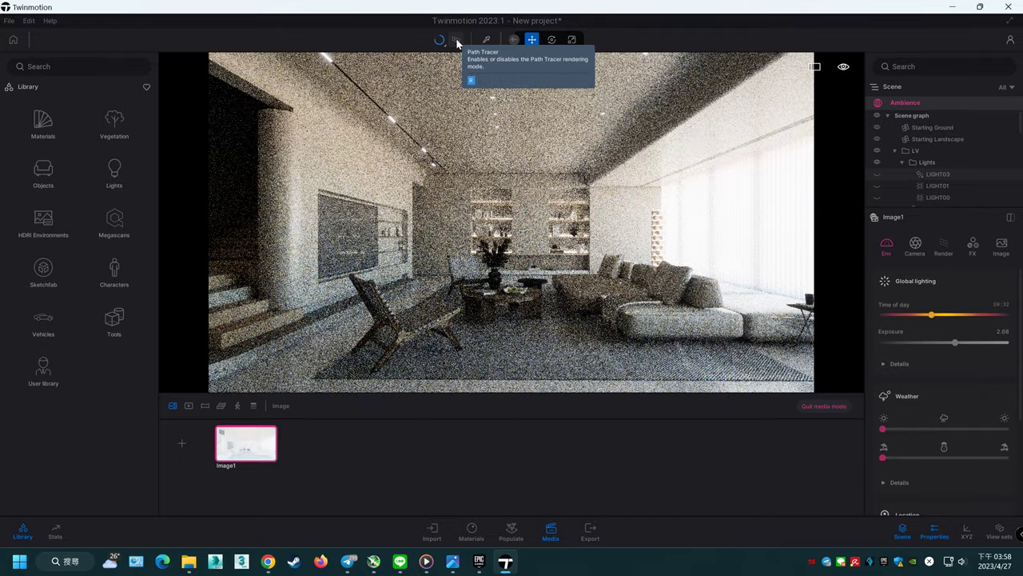
pyautogui.press('r')
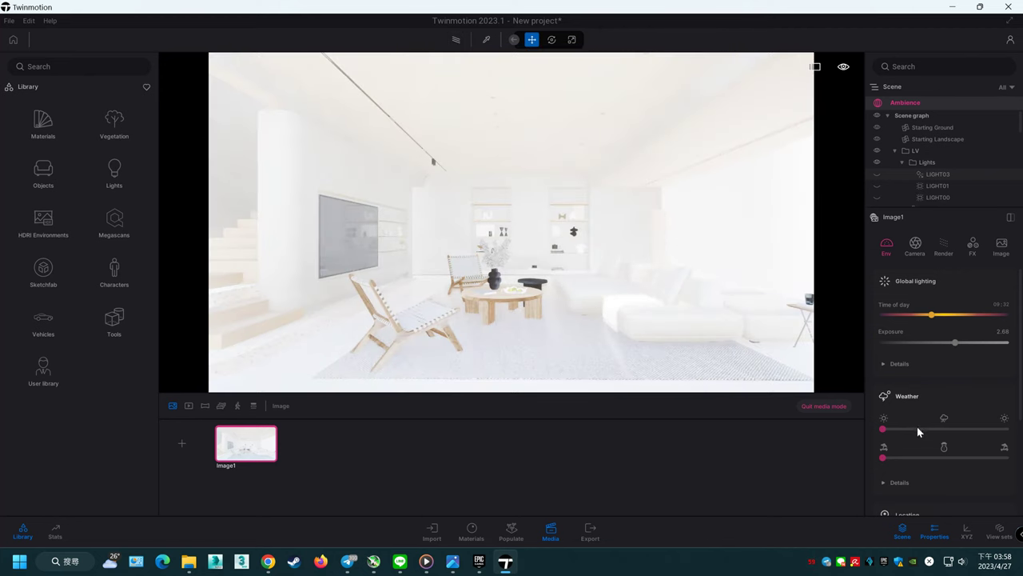
# Step: Expand Weather Details and start rotating the sun's north offset, then nudge the time slider
pyautogui.scroll(-2, 917, 440)
pyautogui.click(911, 446)
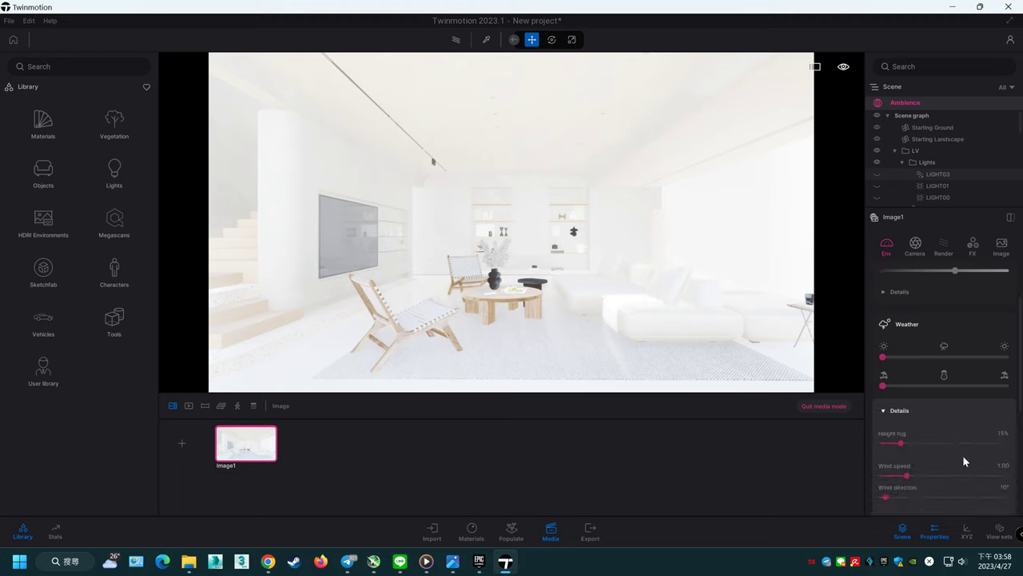
pyautogui.scroll(-2, 963, 455)
pyautogui.scroll(-1, 963, 455)
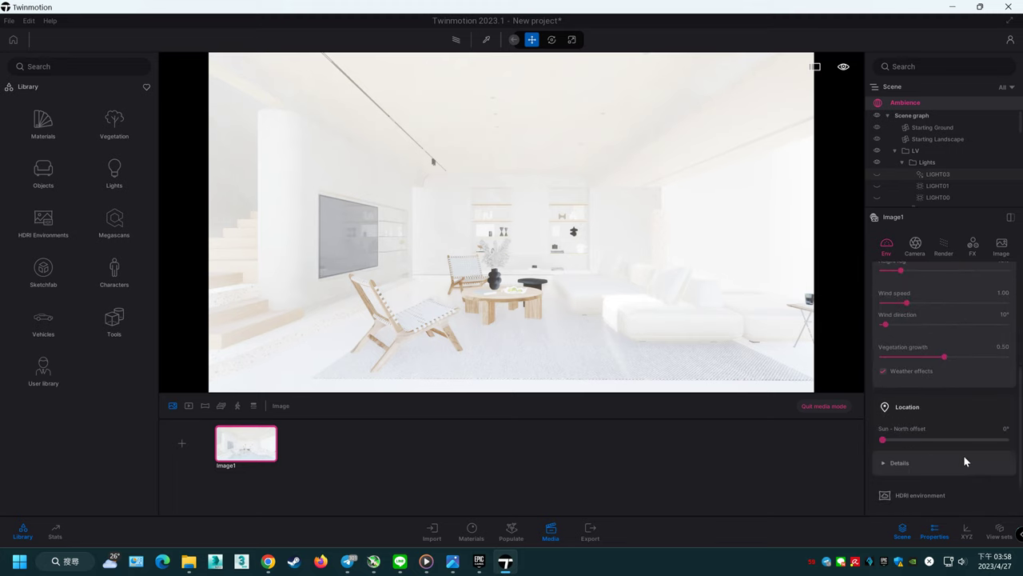
pyautogui.moveTo(883, 440); pyautogui.dragTo(911, 439)
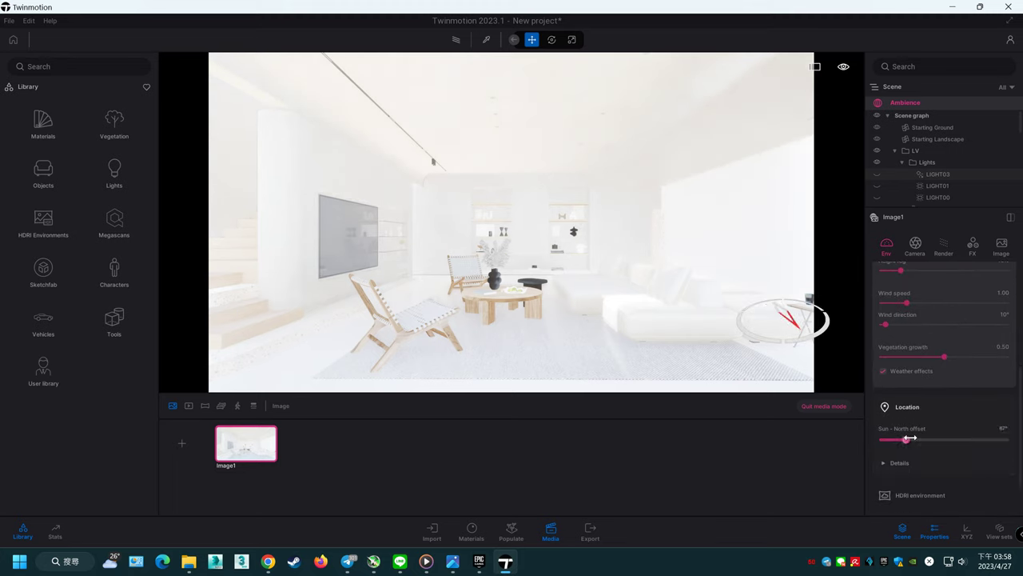
pyautogui.scroll(2, 952, 426)
pyautogui.scroll(1, 959, 408)
pyautogui.scroll(1, 964, 360)
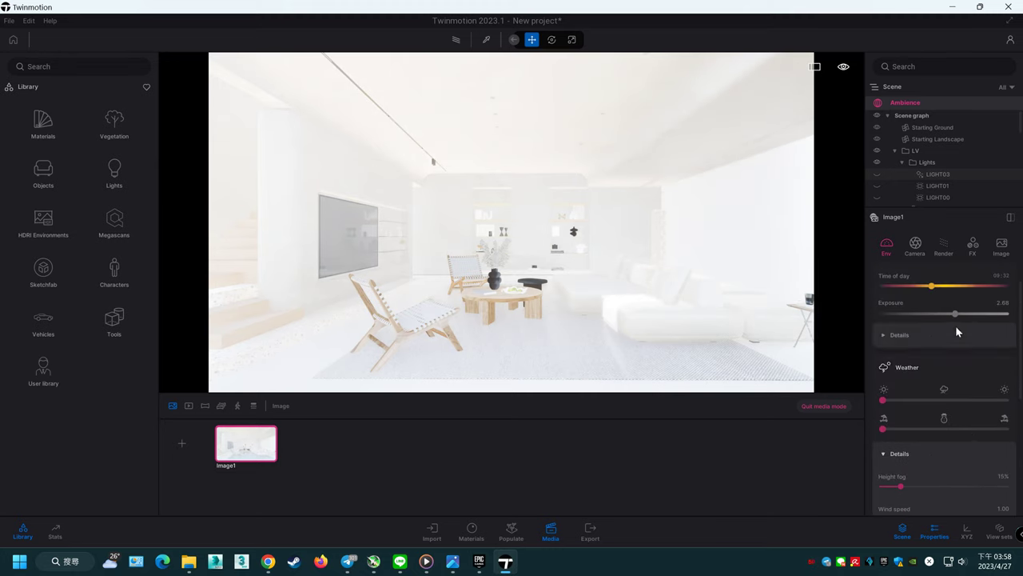
pyautogui.moveTo(947, 313); pyautogui.dragTo(935, 314)
# Step: Rotate the sun's north offset to 279°
pyautogui.scroll(-1, 967, 397)
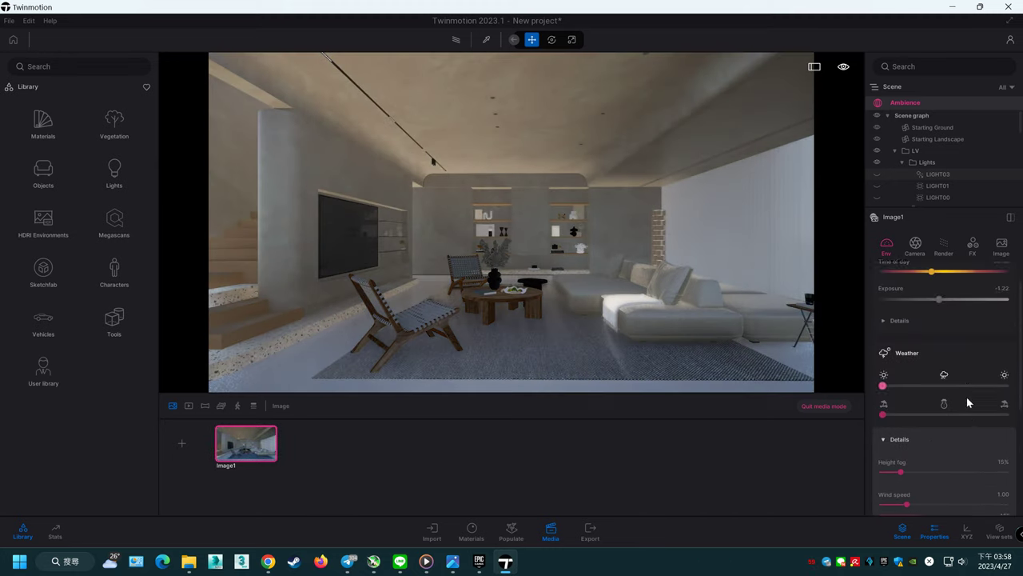
pyautogui.scroll(-2, 976, 433)
pyautogui.scroll(-1, 976, 438)
pyautogui.scroll(-1, 961, 443)
pyautogui.moveTo(912, 468); pyautogui.dragTo(975, 469)
pyautogui.scroll(1, 980, 352)
pyautogui.scroll(-1, 982, 400)
pyautogui.scroll(-1, 977, 448)
pyautogui.moveTo(976, 469); pyautogui.dragTo(976, 471)
# Step: Expand the Location details and the HDRI environment settings
pyautogui.click(899, 491)
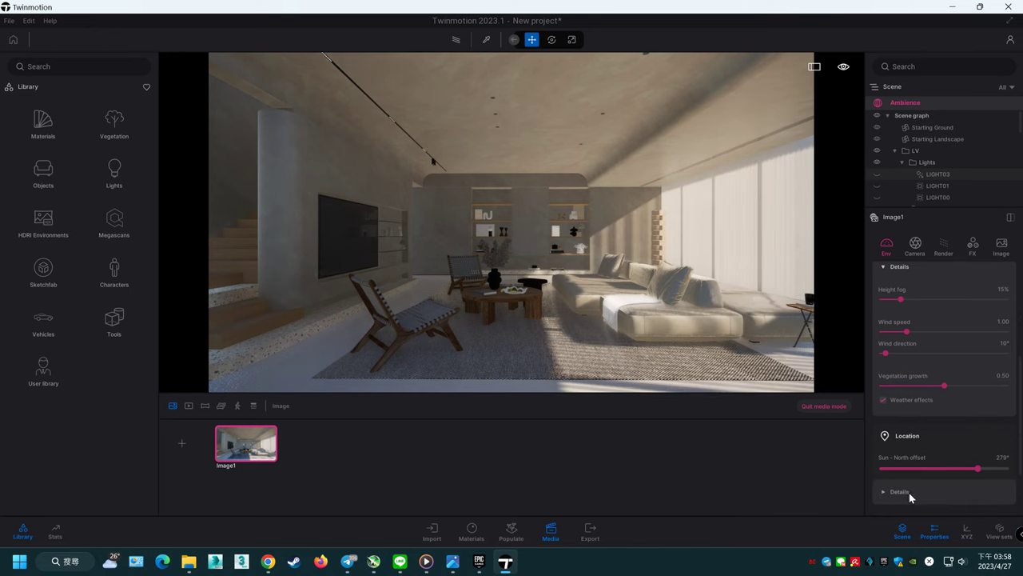
pyautogui.scroll(-2, 923, 484)
pyautogui.scroll(-1, 1000, 458)
pyautogui.scroll(-2, 1000, 457)
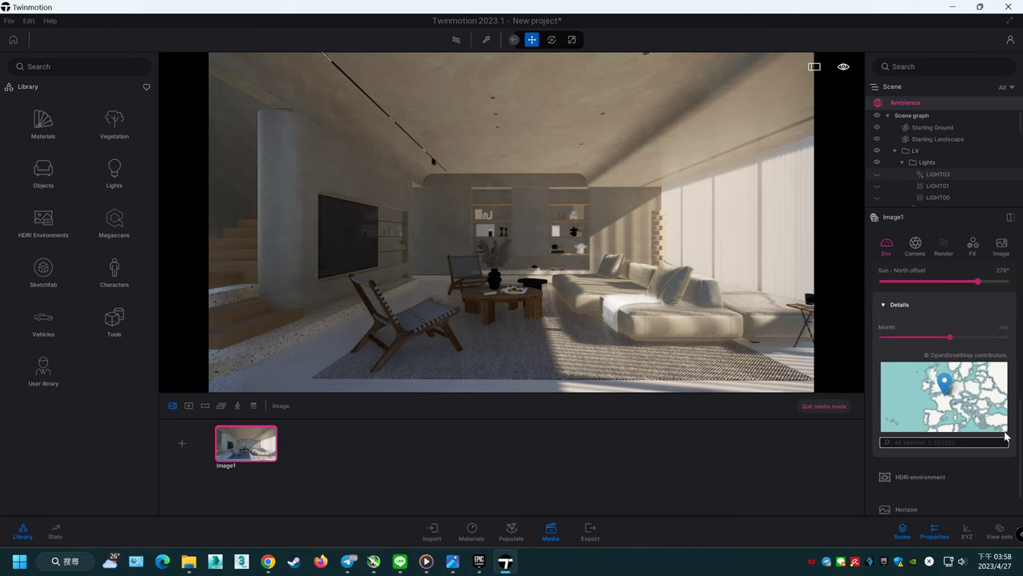
pyautogui.click(983, 434)
# Step: Set the time of day to 08:50 and push the exposure above 4
pyautogui.scroll(2, 1012, 448)
pyautogui.scroll(2, 1013, 449)
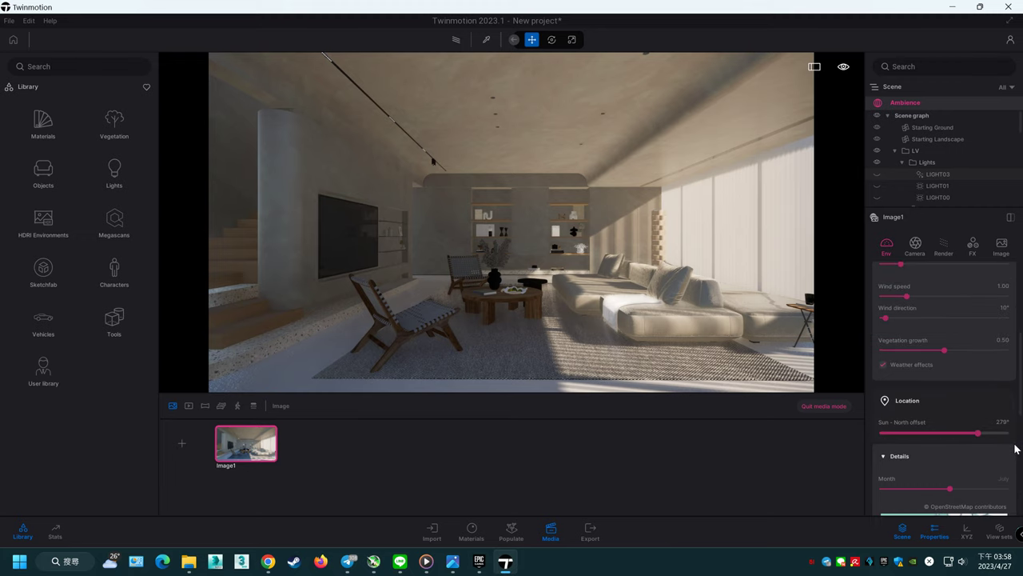
pyautogui.scroll(2, 1014, 448)
pyautogui.scroll(1, 1015, 449)
pyautogui.scroll(1, 1015, 450)
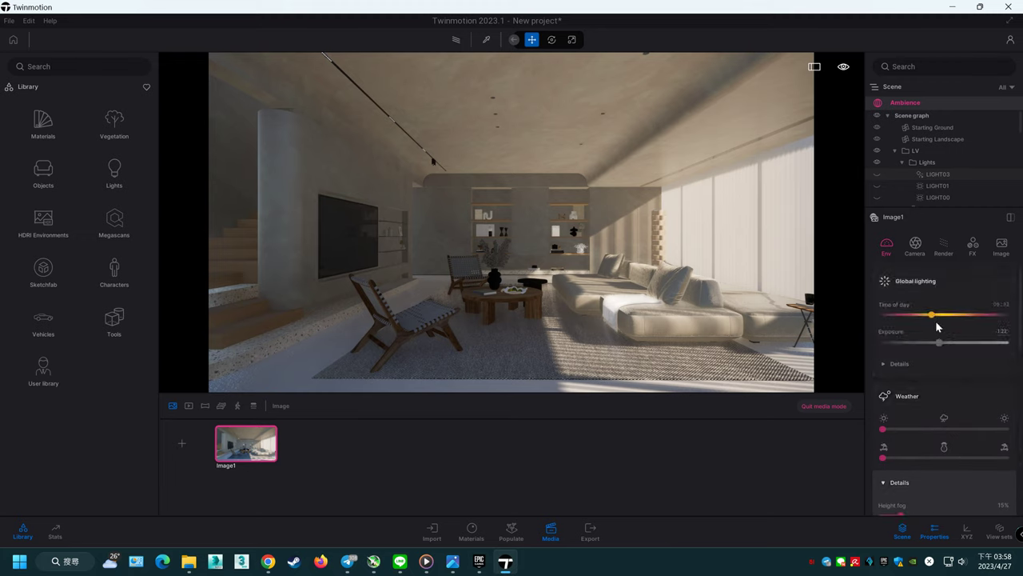
pyautogui.moveTo(936, 323); pyautogui.dragTo(931, 322)
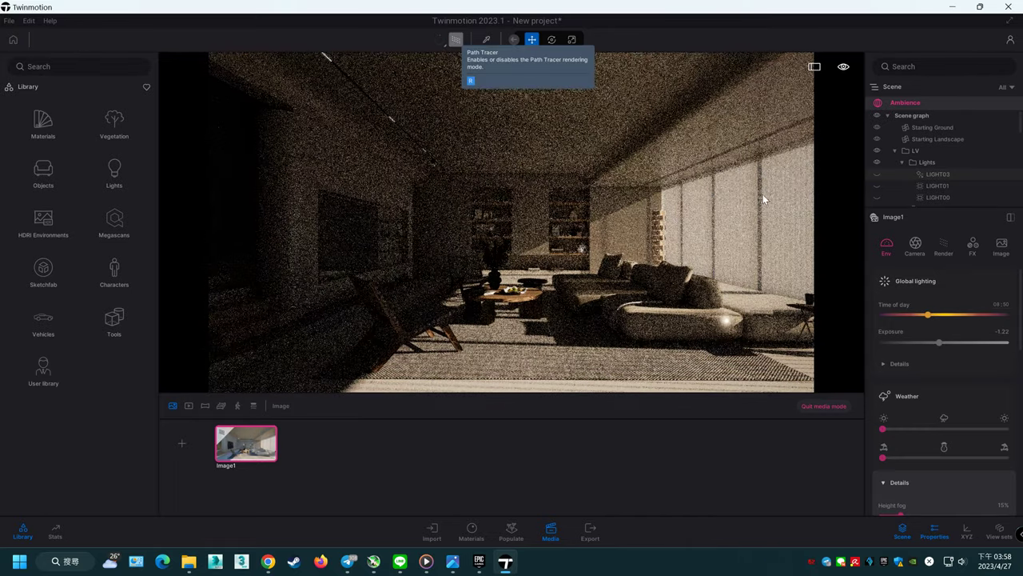
pyautogui.moveTo(939, 343); pyautogui.dragTo(958, 342)
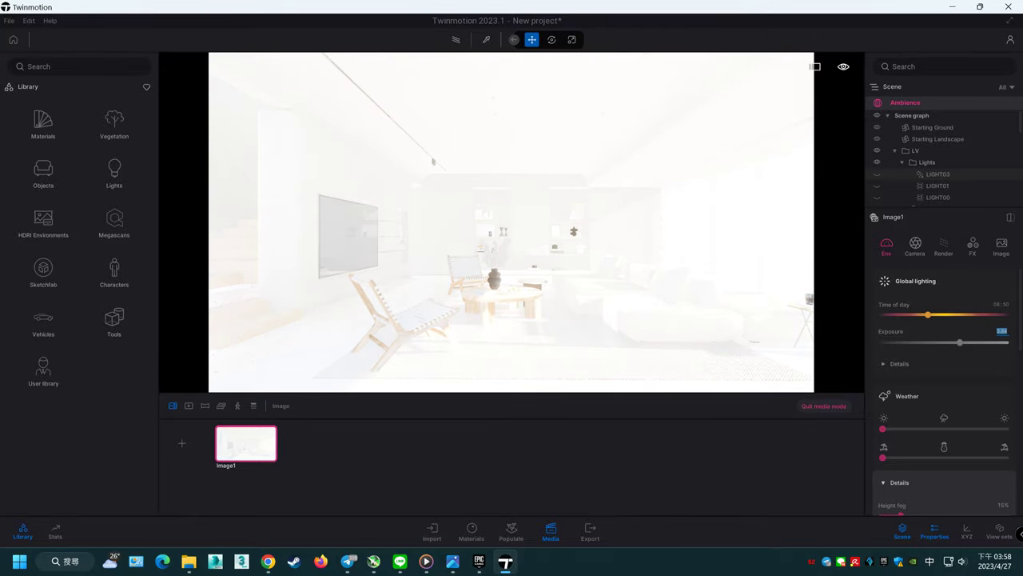
# Step: Set the exposure to 2.00 and check it with a path-traced preview
pyautogui.click(456, 40)
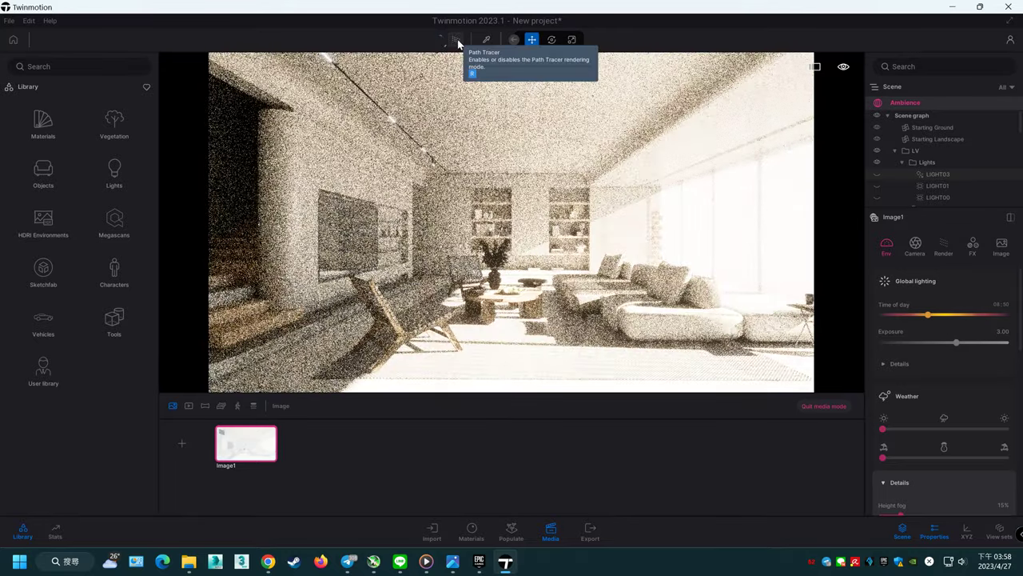
pyautogui.click(456, 40)
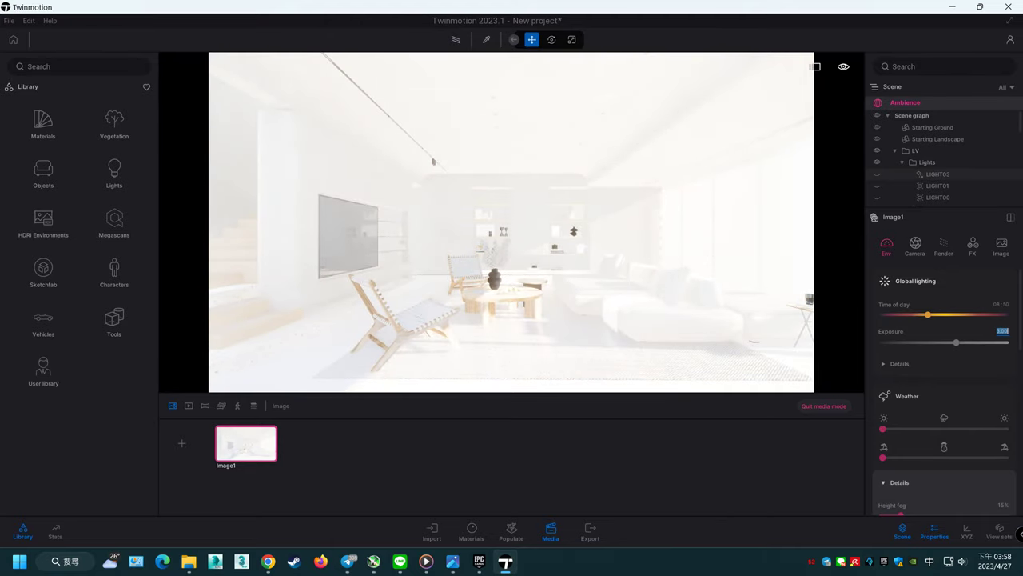
pyautogui.write('2')
pyautogui.press('Return')
pyautogui.click(457, 40)
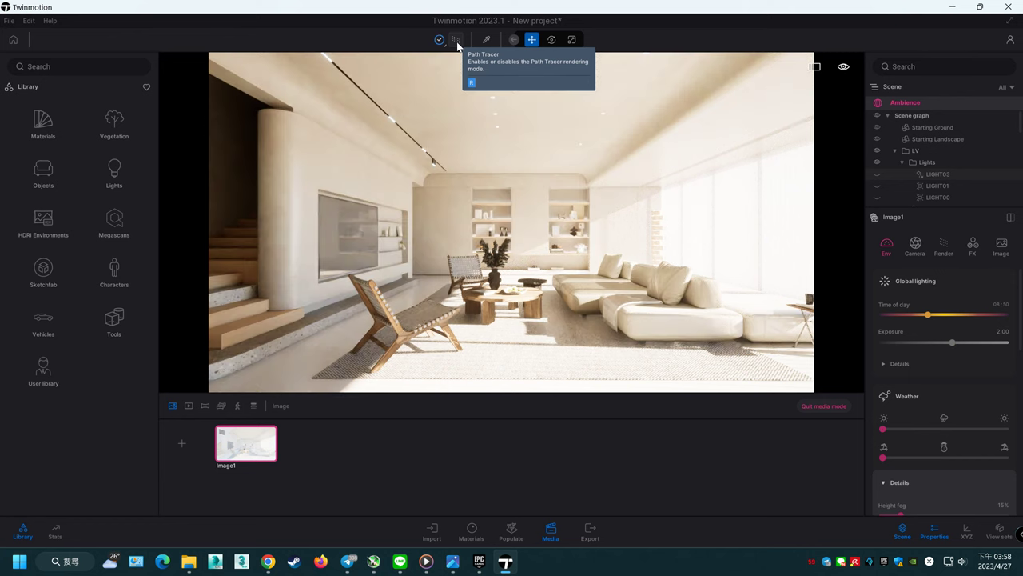
pyautogui.click(456, 40)
# Step: Move the time of day to 14:12 and render the room with the path tracer
pyautogui.moveTo(932, 319); pyautogui.dragTo(935, 315)
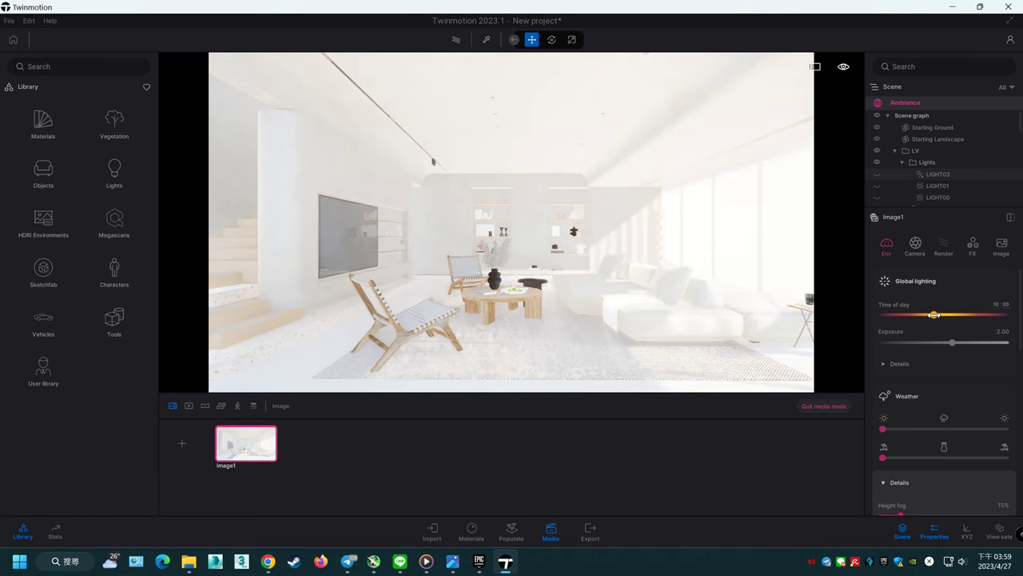
pyautogui.click(456, 40)
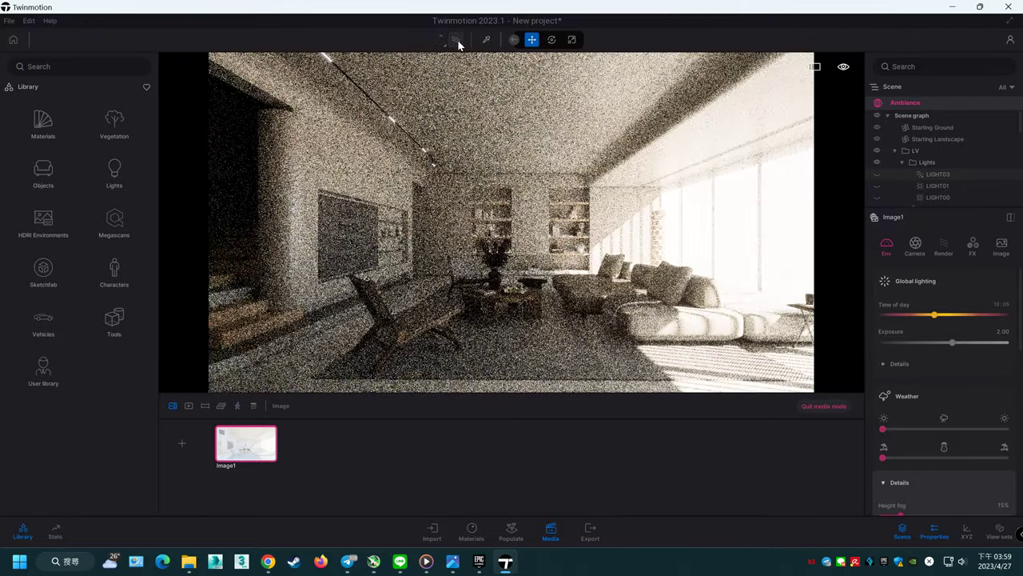
pyautogui.click(456, 40)
pyautogui.moveTo(940, 317); pyautogui.dragTo(955, 316)
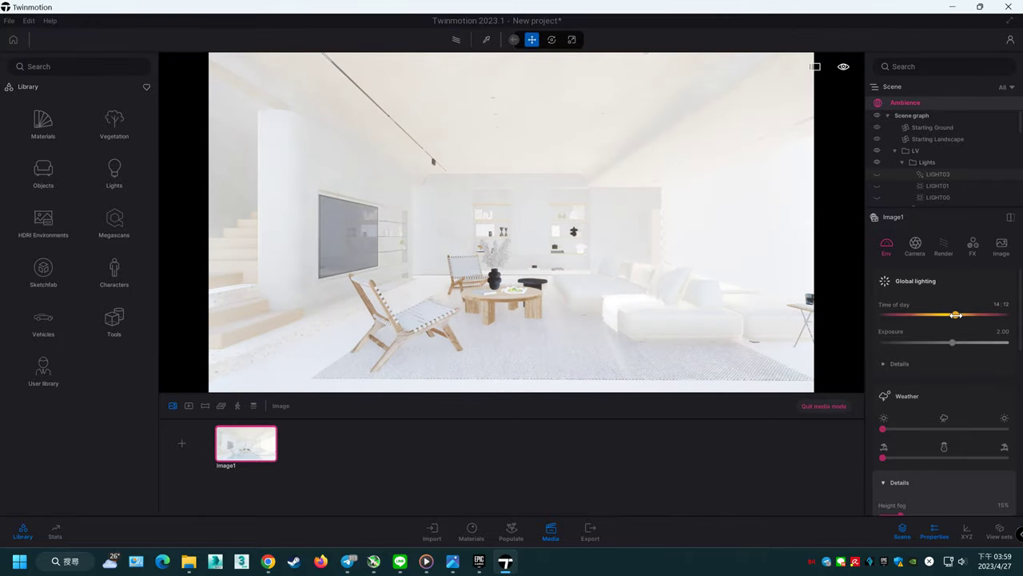
pyautogui.click(456, 40)
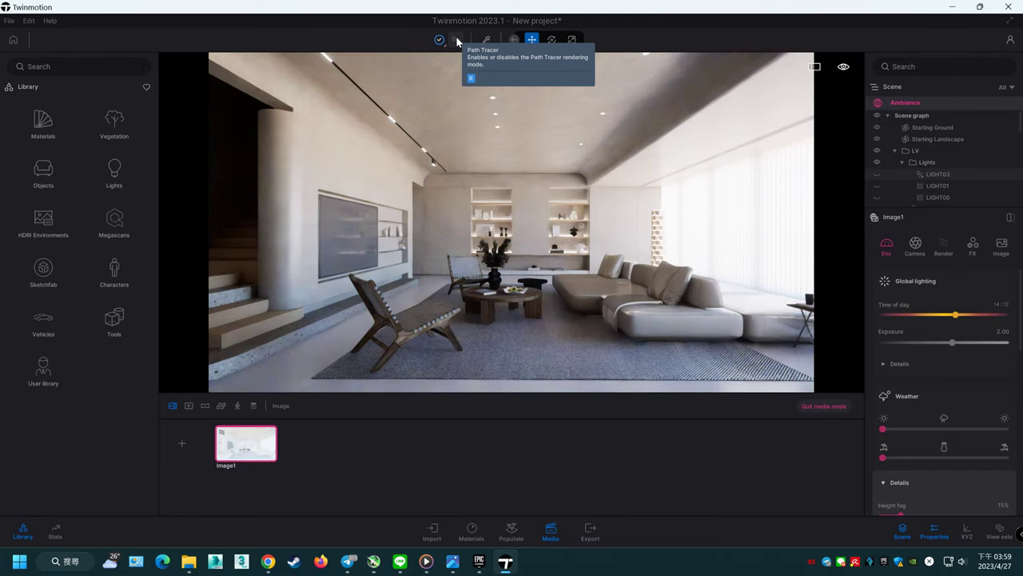
# Step: Return to the real-time render and rotate the sun's north offset to 188°
pyautogui.click(457, 36)
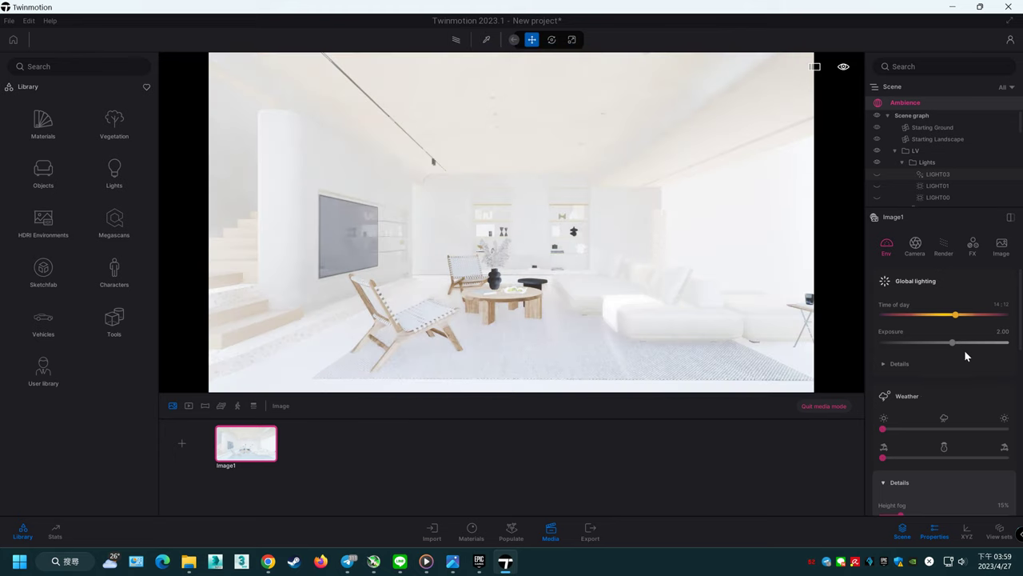
pyautogui.scroll(-1, 995, 374)
pyautogui.scroll(-1, 995, 374)
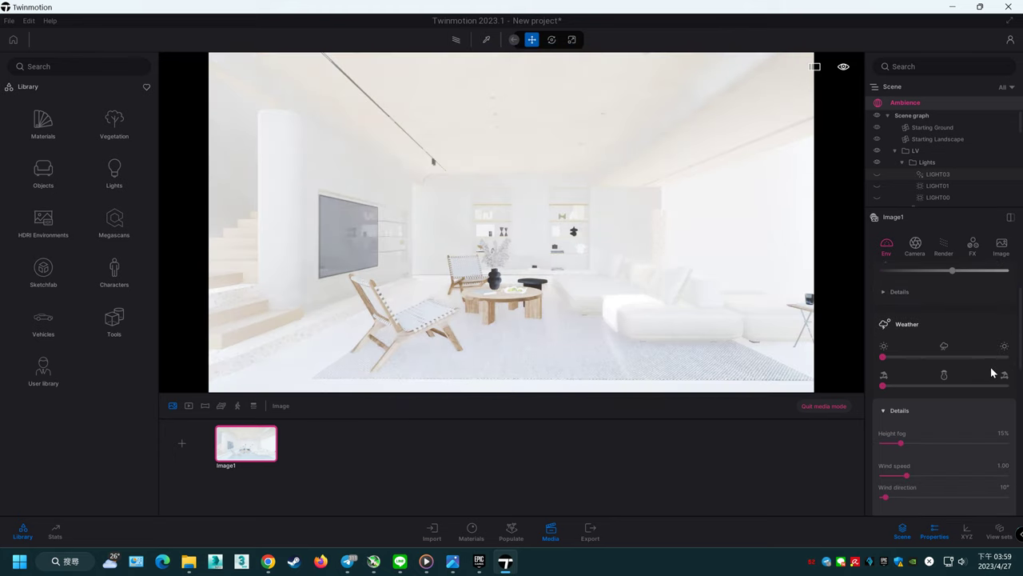
pyautogui.scroll(-2, 992, 370)
pyautogui.scroll(-2, 991, 378)
pyautogui.scroll(-2, 991, 380)
pyautogui.scroll(-3, 995, 388)
pyautogui.scroll(-2, 999, 394)
pyautogui.scroll(1, 1005, 399)
pyautogui.scroll(2, 1004, 392)
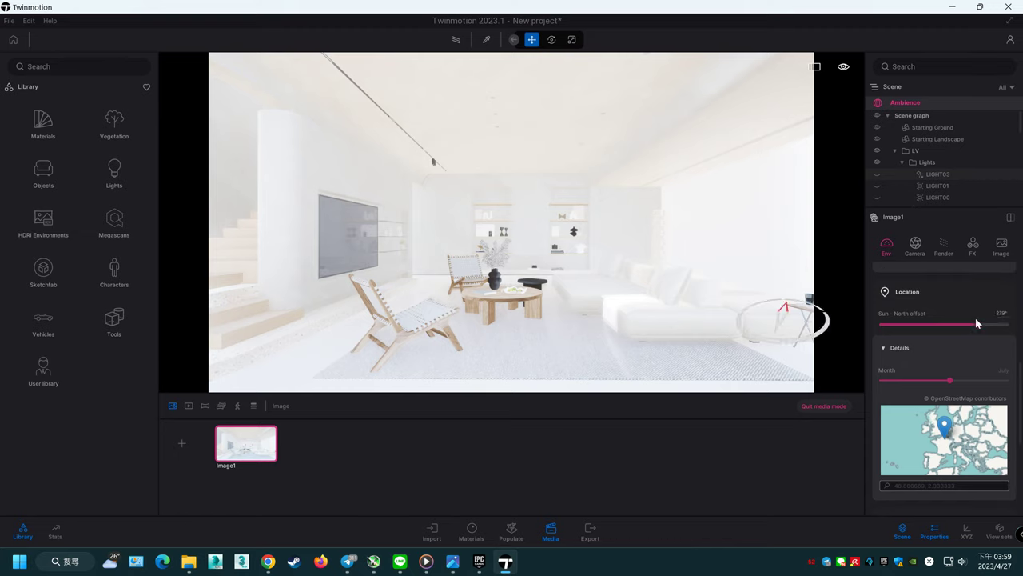
pyautogui.moveTo(967, 324); pyautogui.dragTo(947, 323)
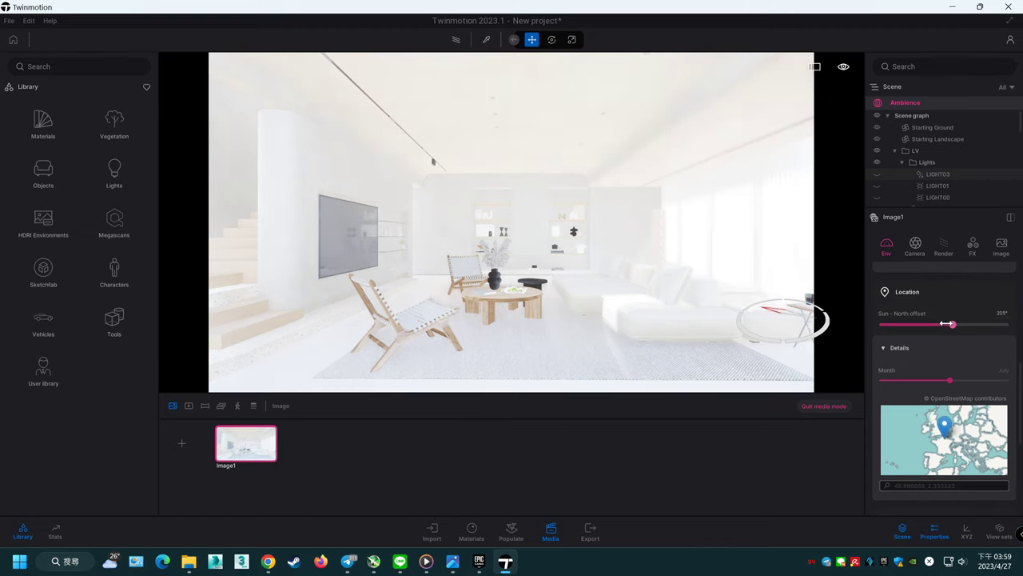
# Step: Check the sun path-traced, then rotate the north offset further to 108°
pyautogui.click(455, 40)
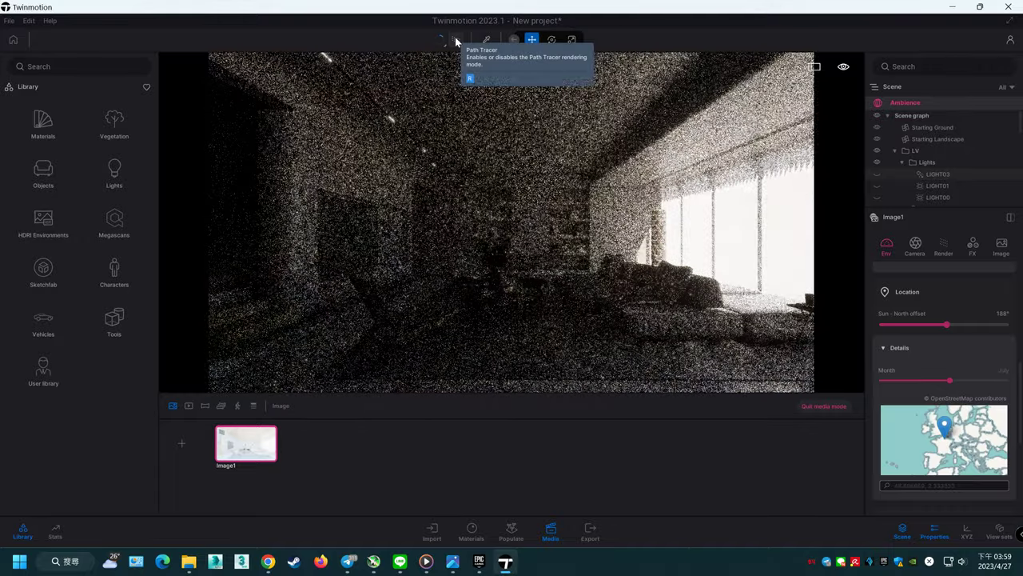
pyautogui.click(455, 40)
pyautogui.moveTo(948, 324)
pyautogui.mouseDown()
pyautogui.moveTo(919, 324)
pyautogui.moveTo(954, 323)
pyautogui.mouseUp()
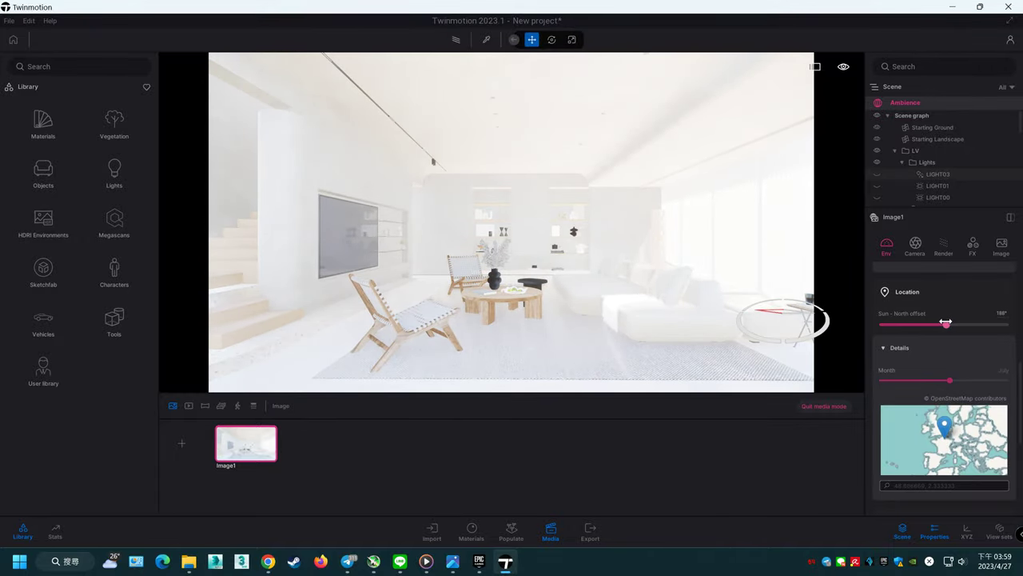
pyautogui.scroll(-3, 1014, 332)
pyautogui.scroll(-3, 1014, 333)
pyautogui.scroll(-3, 1014, 334)
pyautogui.scroll(3, 1014, 332)
# Step: Move the time of day to 13:11 and rotate the sun's north offset to 86°
pyautogui.moveTo(954, 317); pyautogui.dragTo(922, 313)
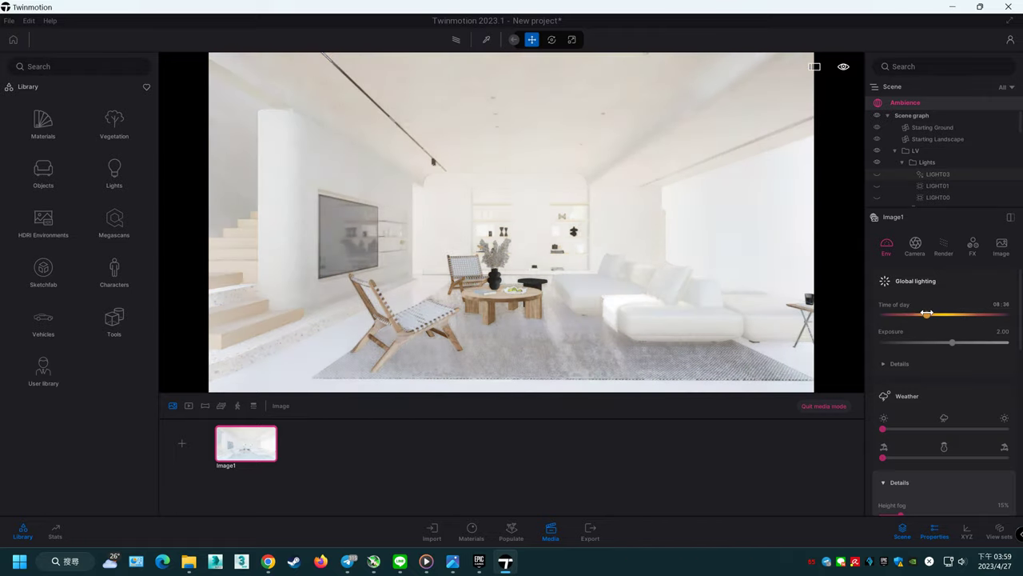
pyautogui.moveTo(921, 314); pyautogui.dragTo(928, 314)
pyautogui.scroll(-1, 998, 355)
pyautogui.scroll(-1, 999, 355)
pyautogui.scroll(-1, 1007, 358)
pyautogui.scroll(-1, 1014, 359)
pyautogui.moveTo(948, 440)
pyautogui.mouseDown()
pyautogui.moveTo(882, 439)
pyautogui.moveTo(951, 439)
pyautogui.moveTo(932, 439)
pyautogui.mouseUp()
pyautogui.scroll(2, 999, 411)
pyautogui.scroll(1, 999, 411)
pyautogui.scroll(1, 1003, 410)
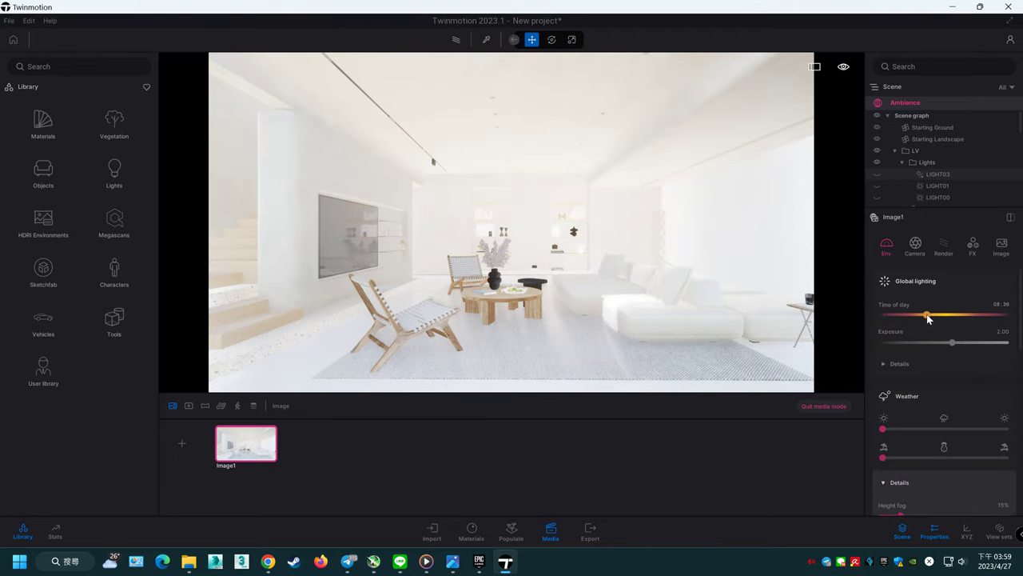
# Step: Shift the time of day, set the north offset to 155° and change the month to October
pyautogui.moveTo(927, 317)
pyautogui.mouseDown()
pyautogui.moveTo(916, 316)
pyautogui.moveTo(969, 319)
pyautogui.mouseUp()
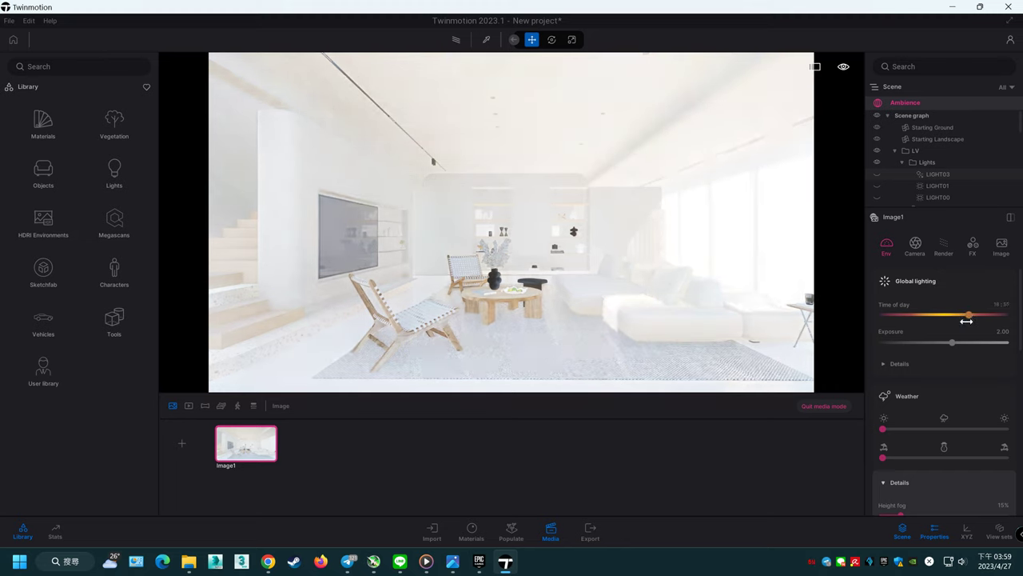
pyautogui.scroll(-3, 1005, 379)
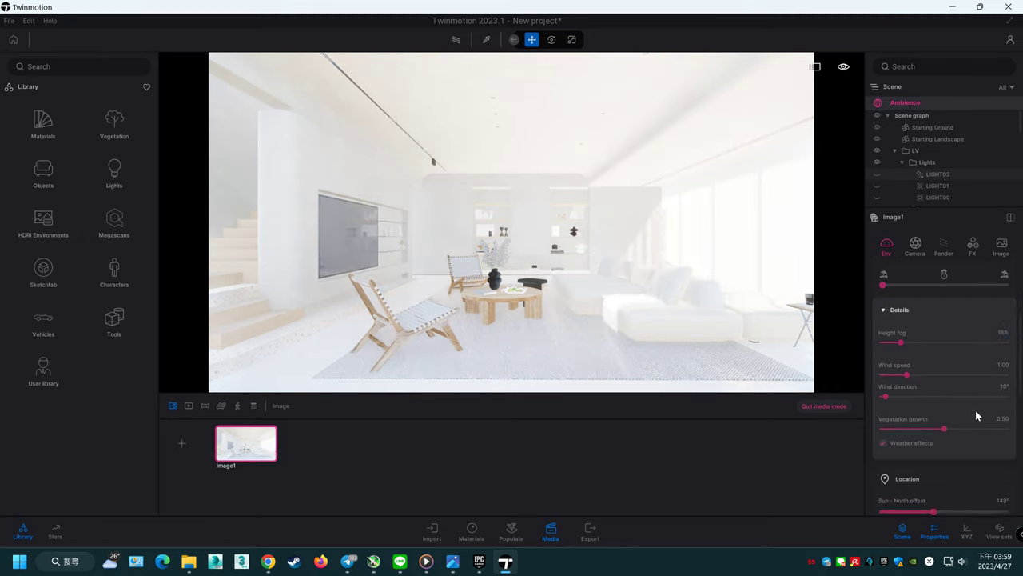
pyautogui.scroll(-1, 977, 420)
pyautogui.moveTo(933, 483); pyautogui.dragTo(898, 471)
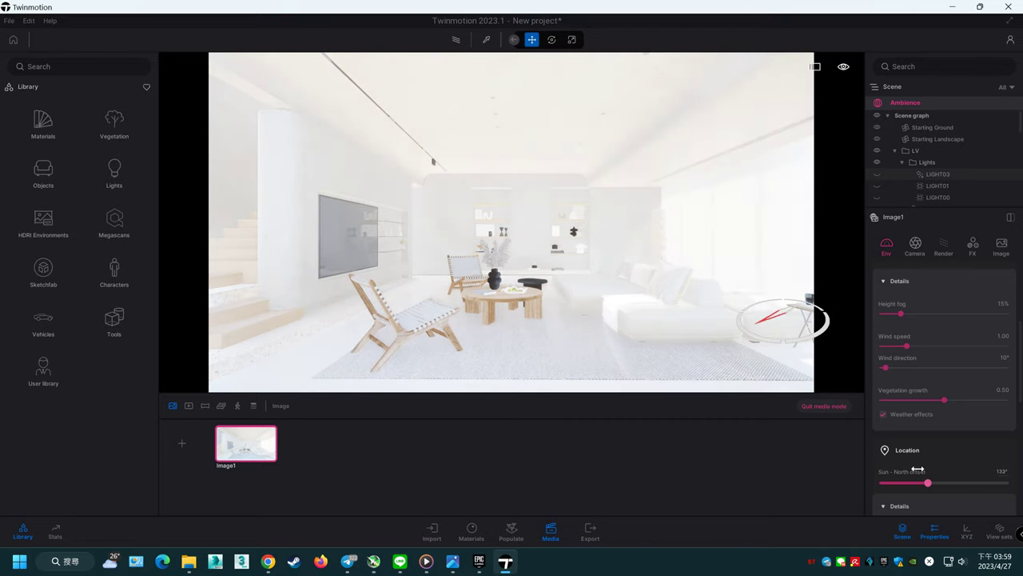
pyautogui.moveTo(898, 472); pyautogui.dragTo(936, 481)
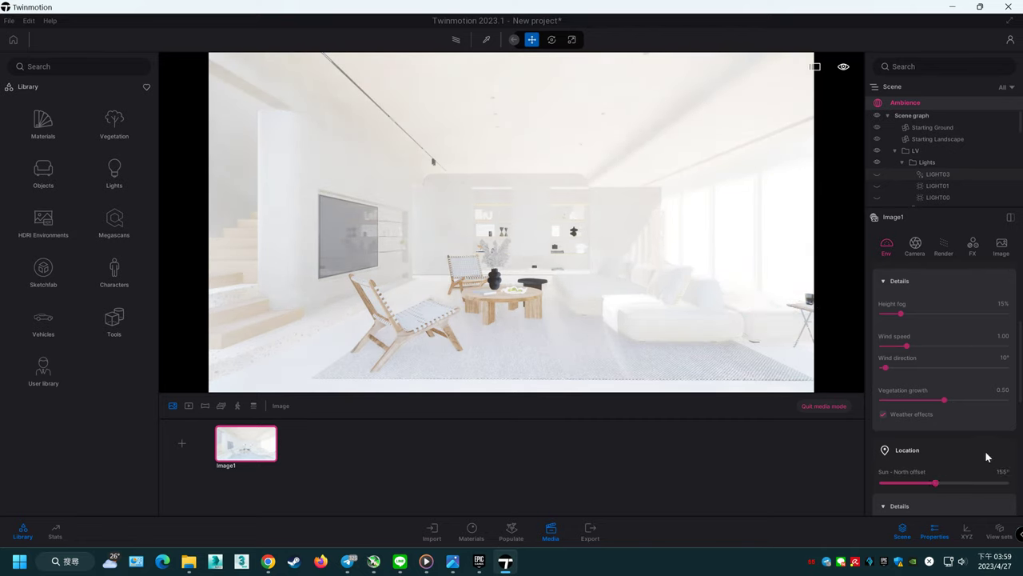
pyautogui.scroll(-2, 1012, 420)
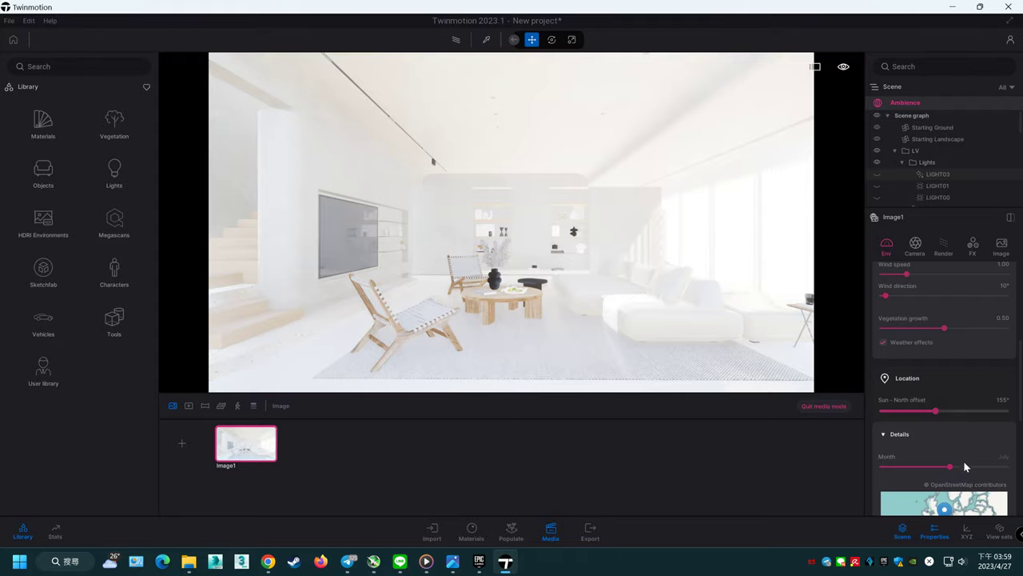
pyautogui.moveTo(952, 468); pyautogui.dragTo(989, 466)
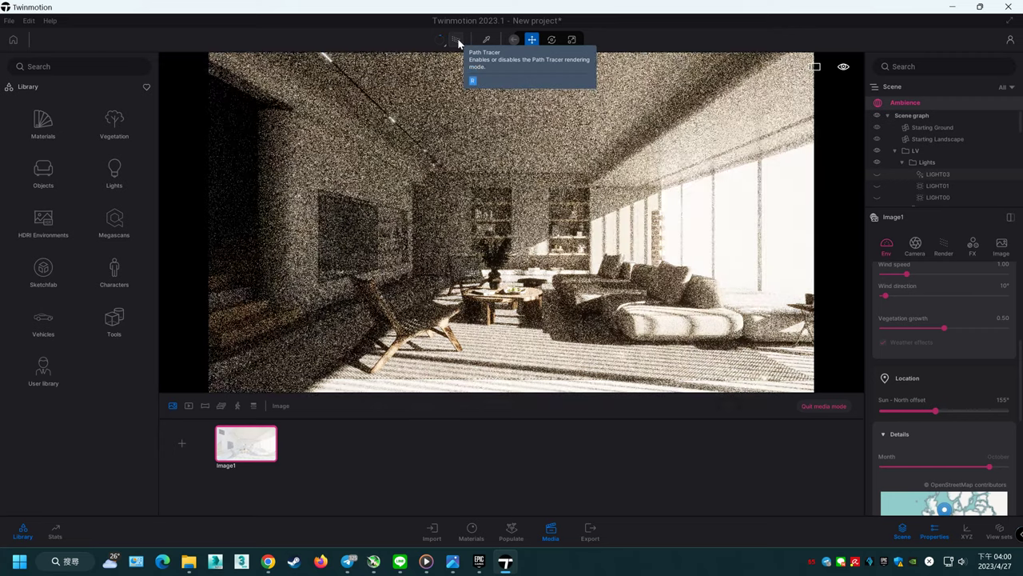
# Step: Set the exposure to 5.00 and preview it with the path tracer
pyautogui.scroll(1, 1009, 372)
pyautogui.scroll(3, 1010, 371)
pyautogui.scroll(2, 1009, 363)
pyautogui.scroll(2, 1008, 352)
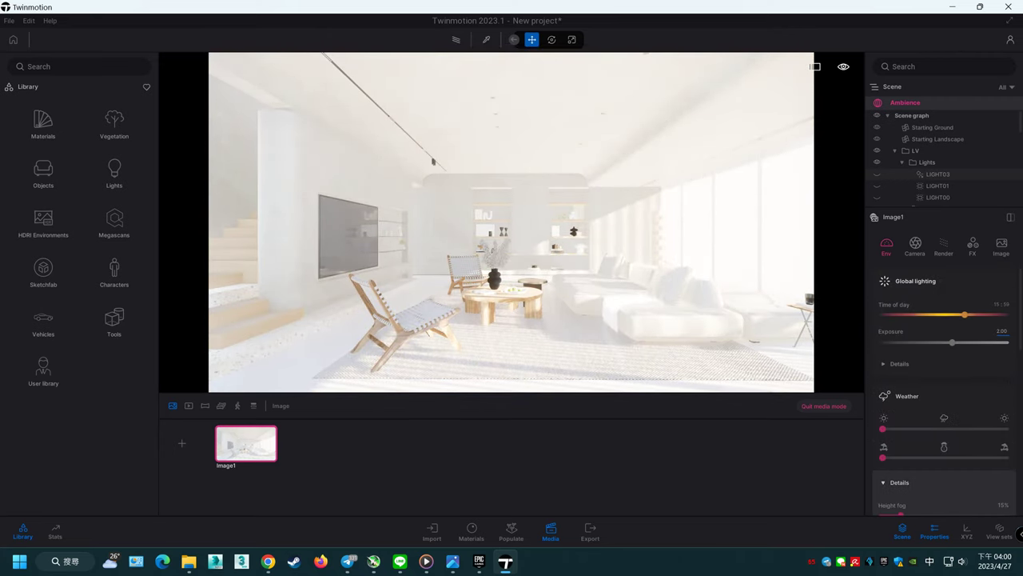
pyautogui.write('5')
pyautogui.press('Return')
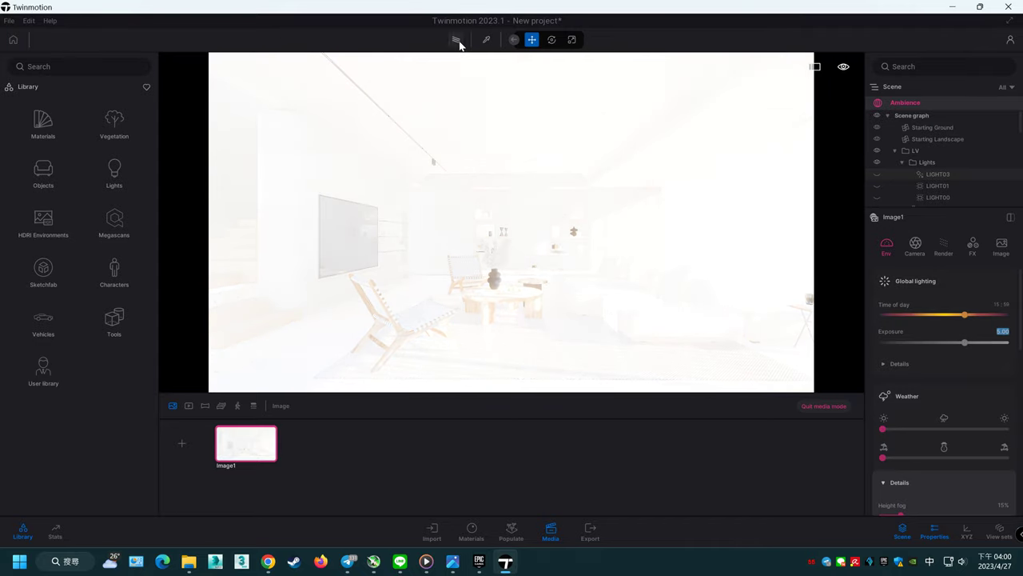
pyautogui.click(457, 40)
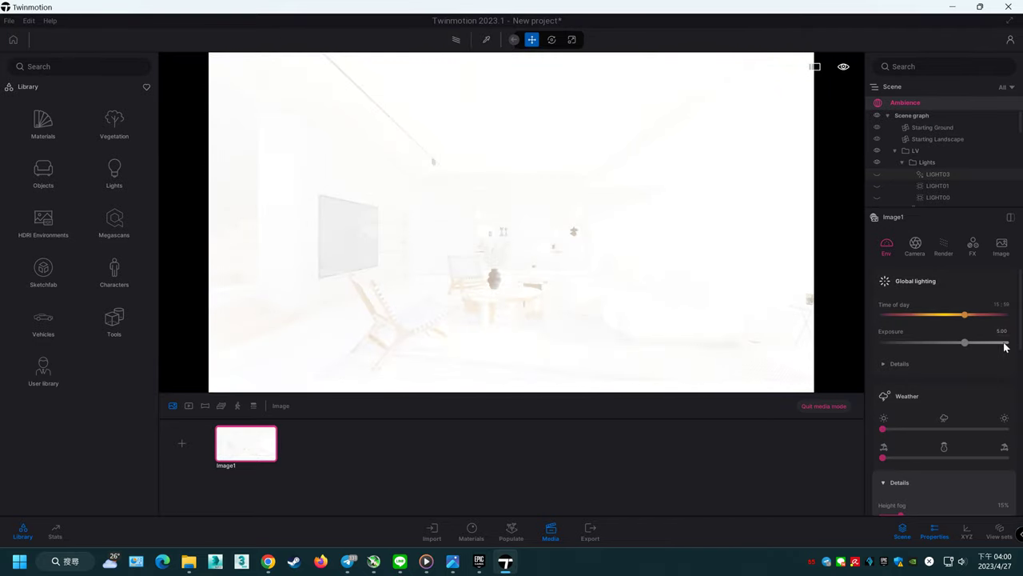
pyautogui.scroll(-1, 1009, 356)
pyautogui.scroll(-3, 1012, 400)
pyautogui.scroll(-2, 1012, 426)
pyautogui.scroll(-2, 1012, 426)
pyautogui.scroll(-2, 1011, 427)
pyautogui.scroll(-2, 1012, 426)
pyautogui.scroll(-1, 1012, 427)
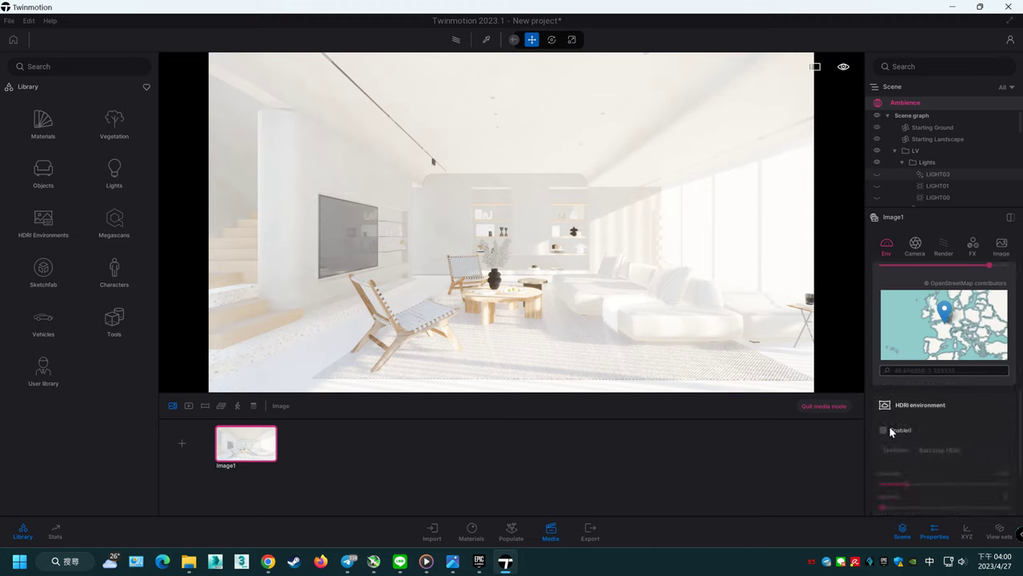
# Step: Enable the HDRI environment and check it path-traced
pyautogui.click(890, 431)
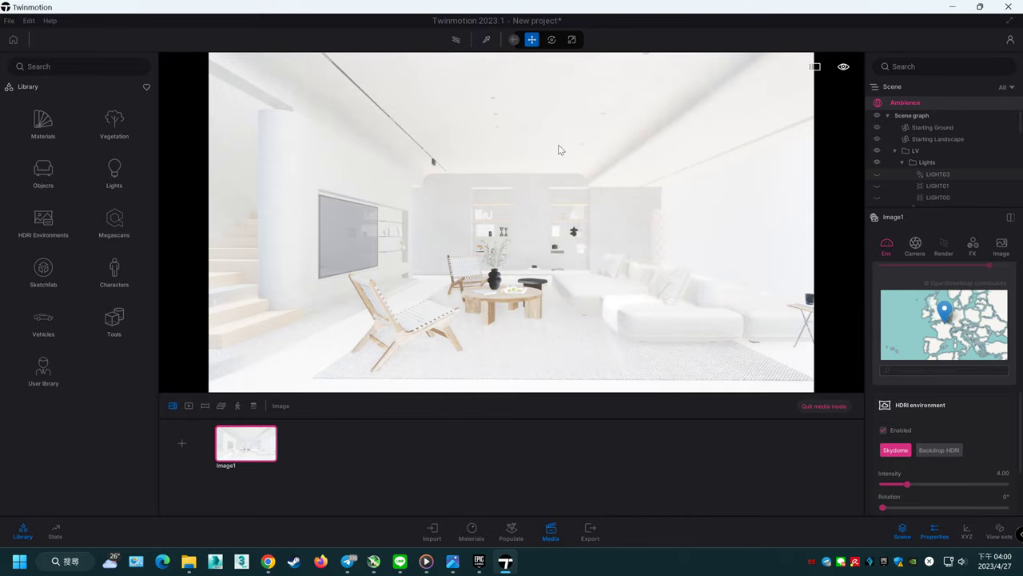
pyautogui.click(454, 40)
pyautogui.click(453, 41)
# Step: Raise the skydome intensity to 20.00 under path tracing, then switch to Backdrop HDRI
pyautogui.scroll(-1, 999, 423)
pyautogui.scroll(-1, 989, 426)
pyautogui.moveTo(907, 416); pyautogui.dragTo(972, 416)
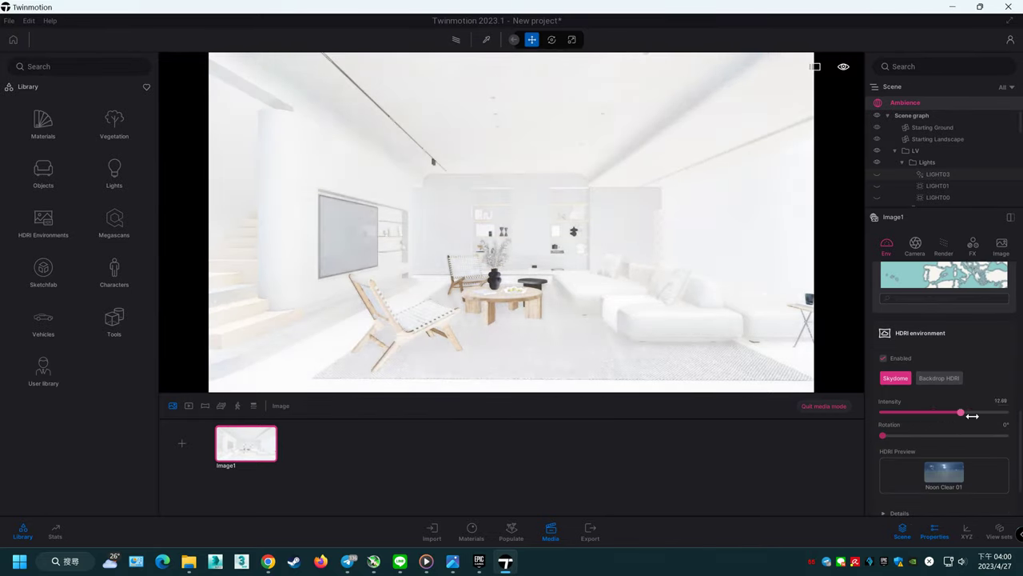
pyautogui.click(453, 42)
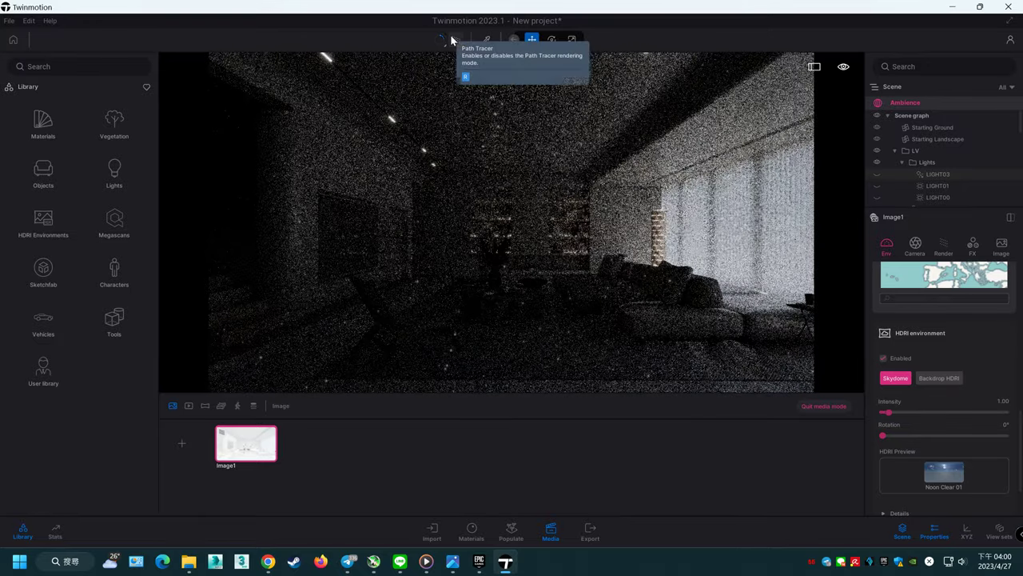
pyautogui.click(1004, 414)
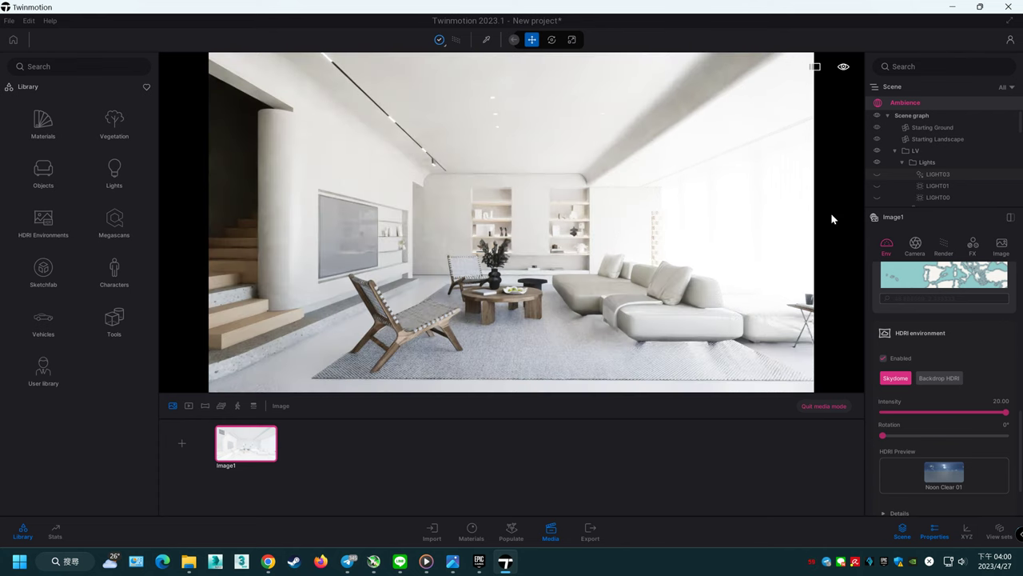
pyautogui.click(958, 378)
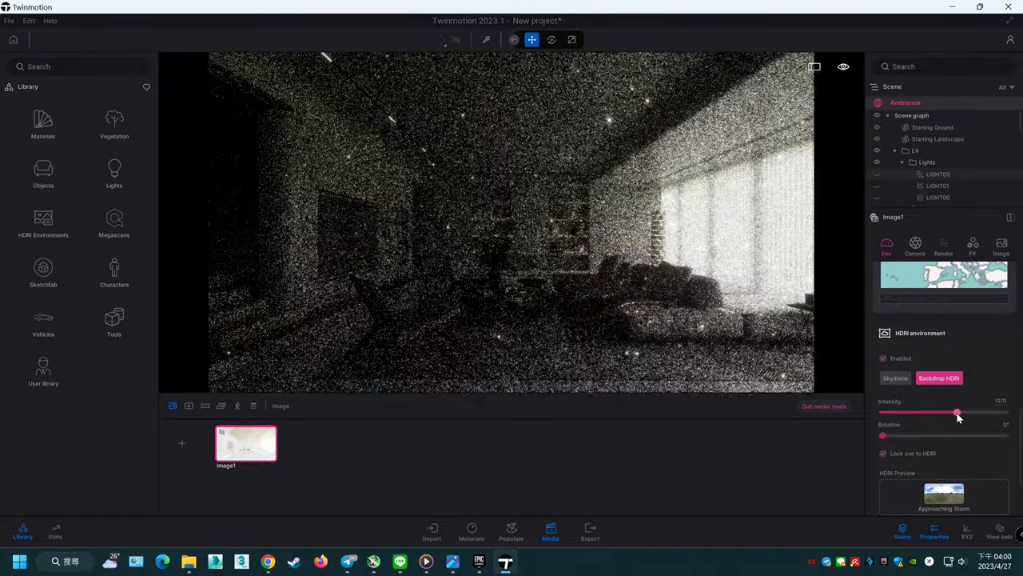
# Step: Raise the backdrop HDRI intensity to about 16.78 and rotate it around to 360°
pyautogui.moveTo(959, 417); pyautogui.dragTo(1007, 413)
pyautogui.moveTo(883, 436); pyautogui.dragTo(923, 436)
pyautogui.moveTo(969, 435); pyautogui.dragTo(1002, 437)
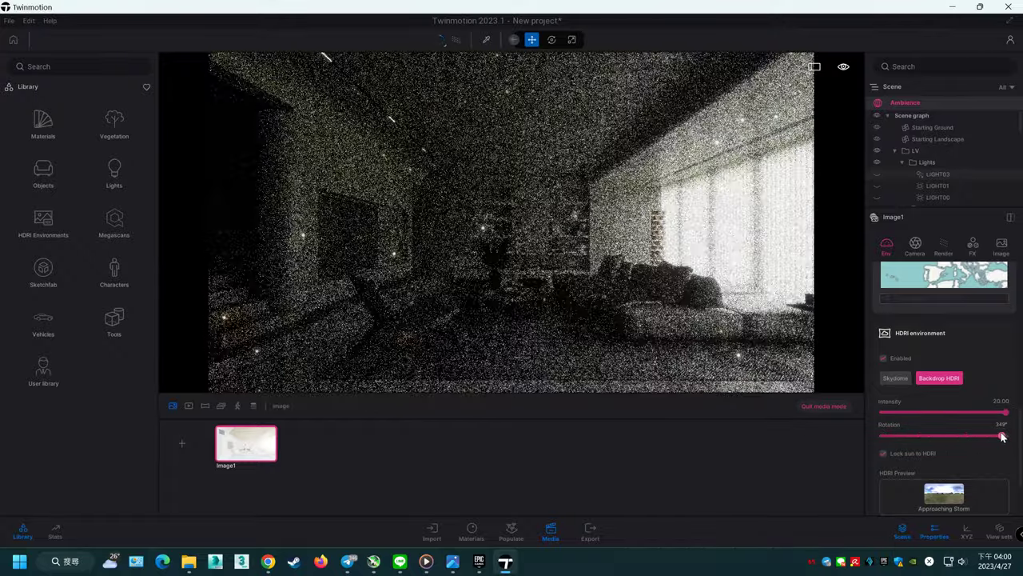
pyautogui.moveTo(1003, 437); pyautogui.dragTo(939, 432)
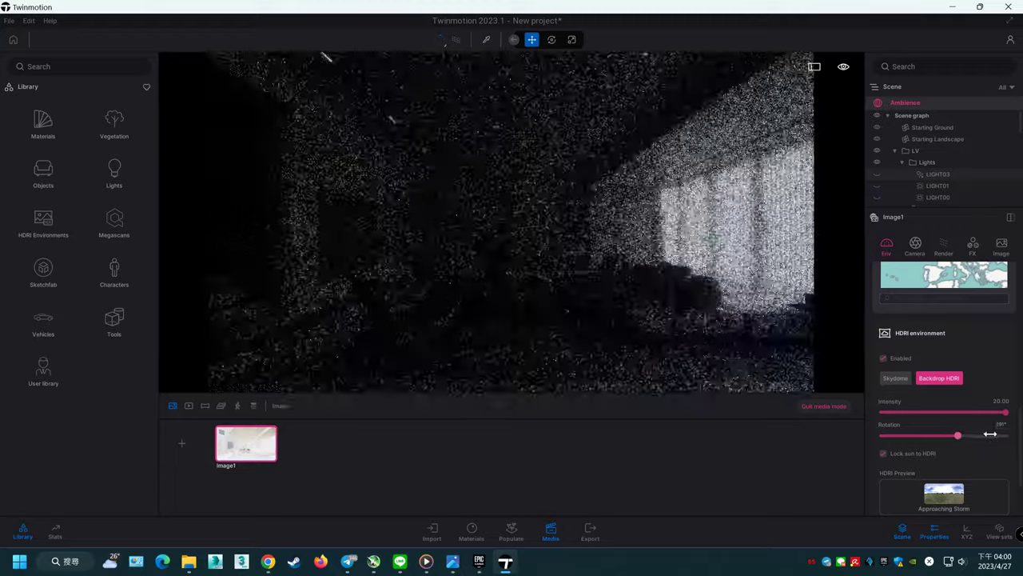
pyautogui.moveTo(940, 432); pyautogui.dragTo(1011, 441)
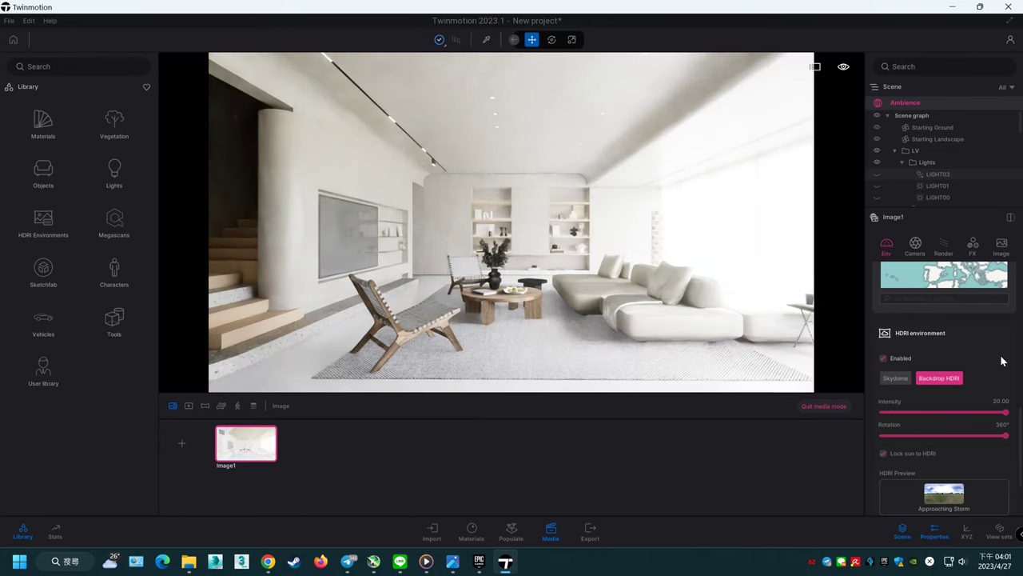
# Step: Expand the HDRI placement details and switch the environment to Skydome
pyautogui.scroll(-2, 1004, 361)
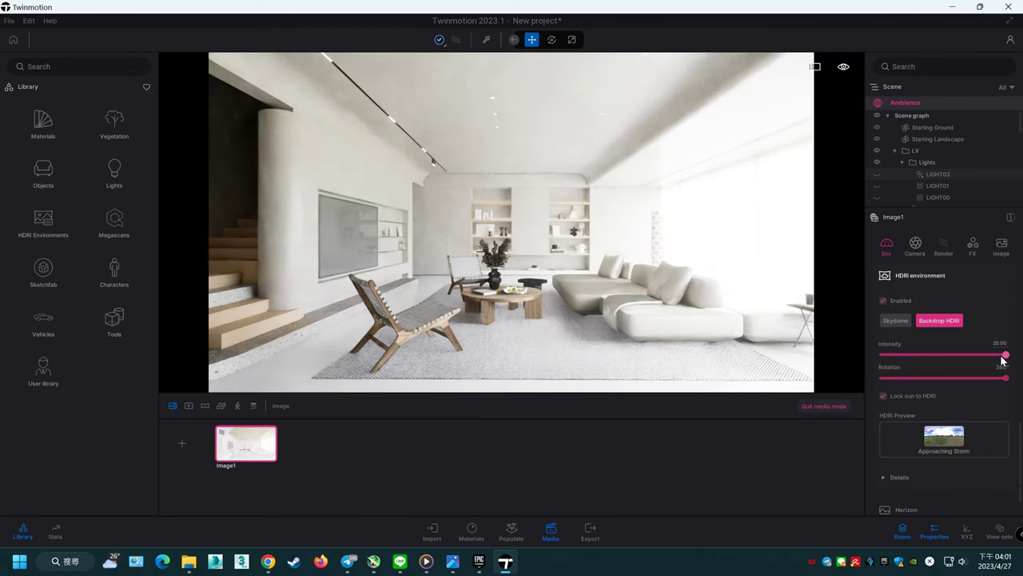
pyautogui.scroll(-2, 1011, 434)
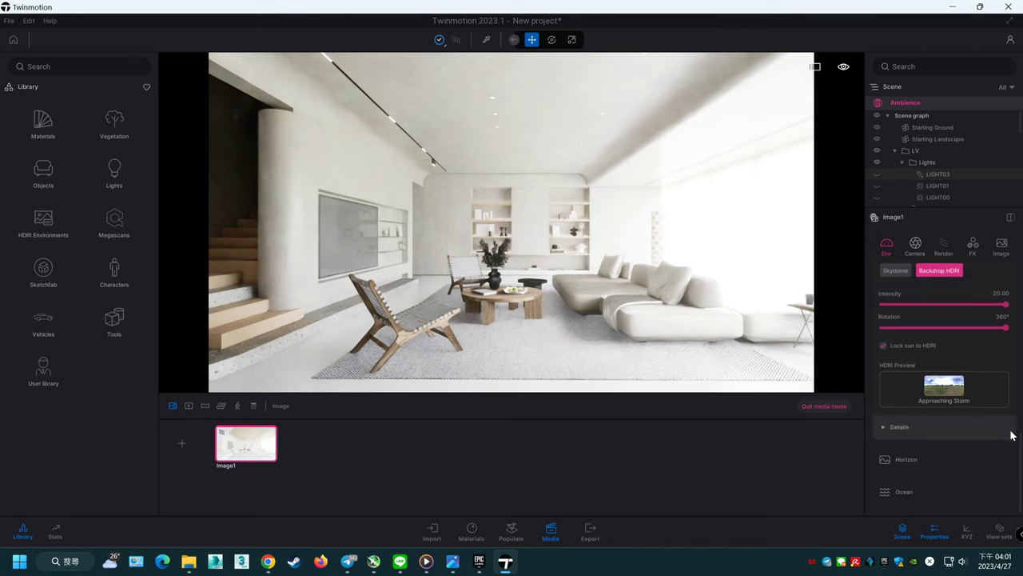
pyautogui.click(987, 449)
pyautogui.scroll(-1, 1006, 453)
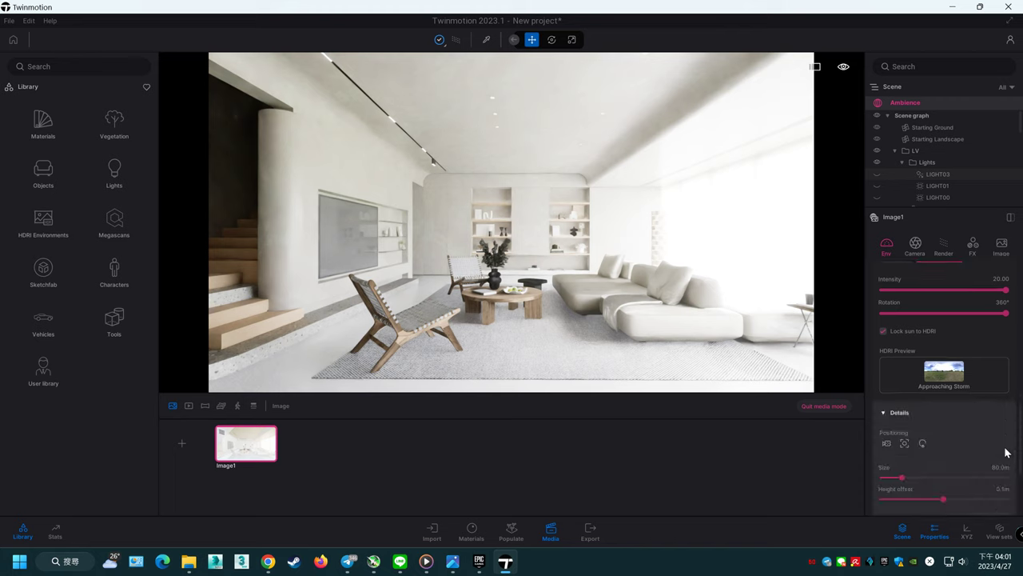
pyautogui.scroll(1, 1006, 453)
pyautogui.scroll(2, 1003, 452)
pyautogui.scroll(3, 999, 451)
pyautogui.scroll(3, 996, 450)
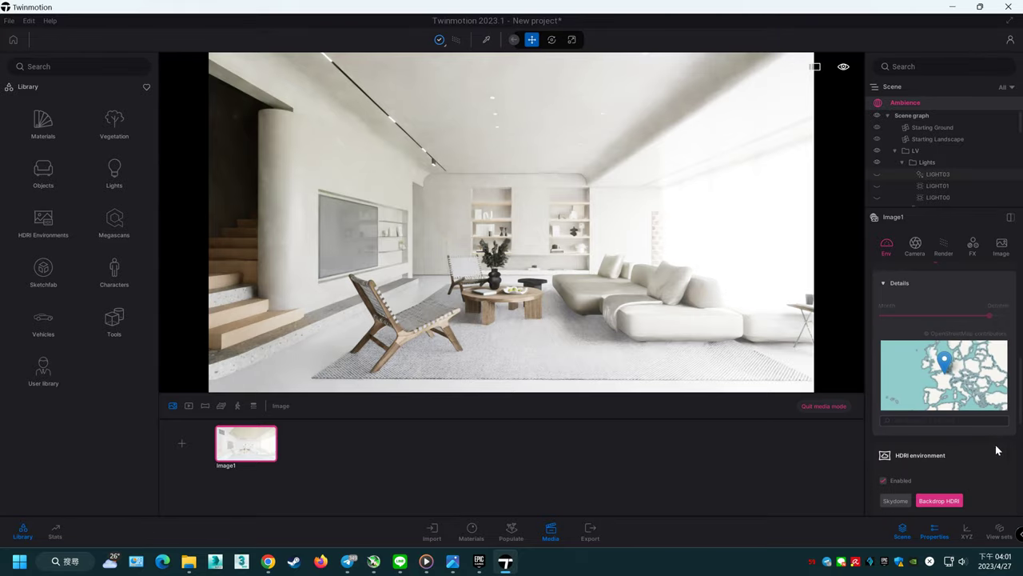
pyautogui.click(886, 505)
pyautogui.scroll(-1, 991, 472)
pyautogui.scroll(-2, 1006, 439)
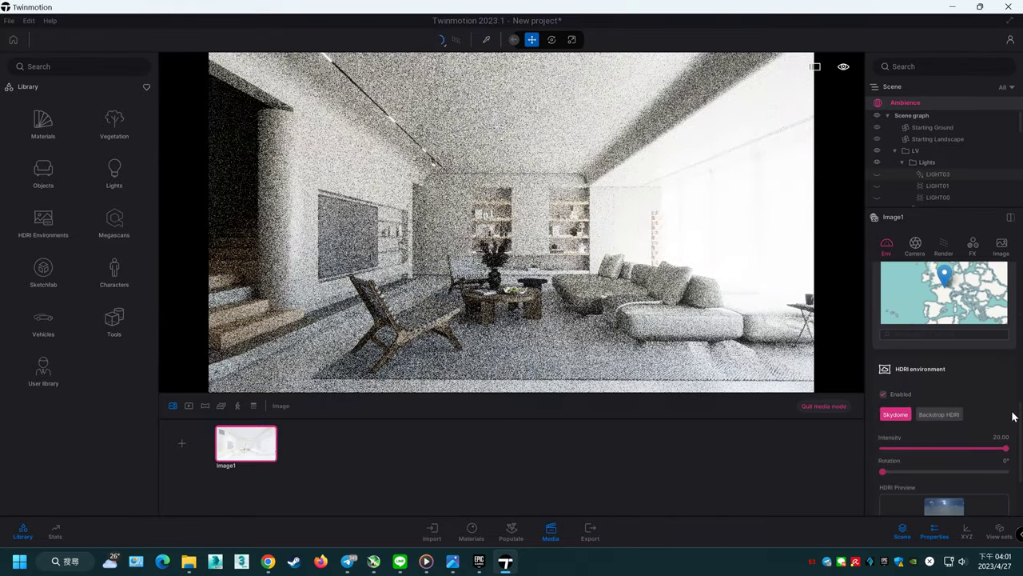
# Step: Rotate the Noon Clear 01 sky to about 311° and list the Noon Clear skies in the library
pyautogui.scroll(-2, 1012, 416)
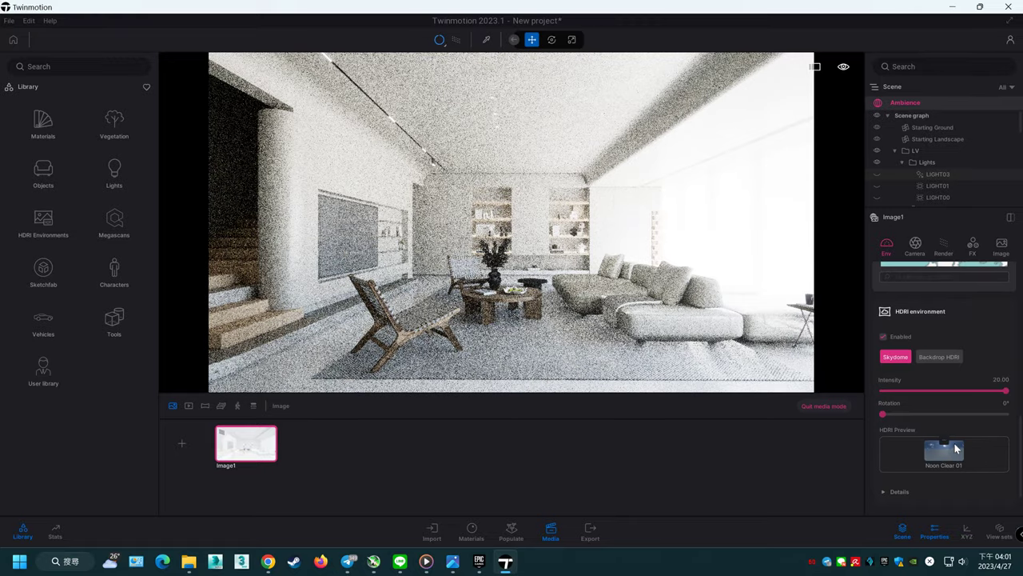
pyautogui.moveTo(893, 413); pyautogui.dragTo(1003, 413)
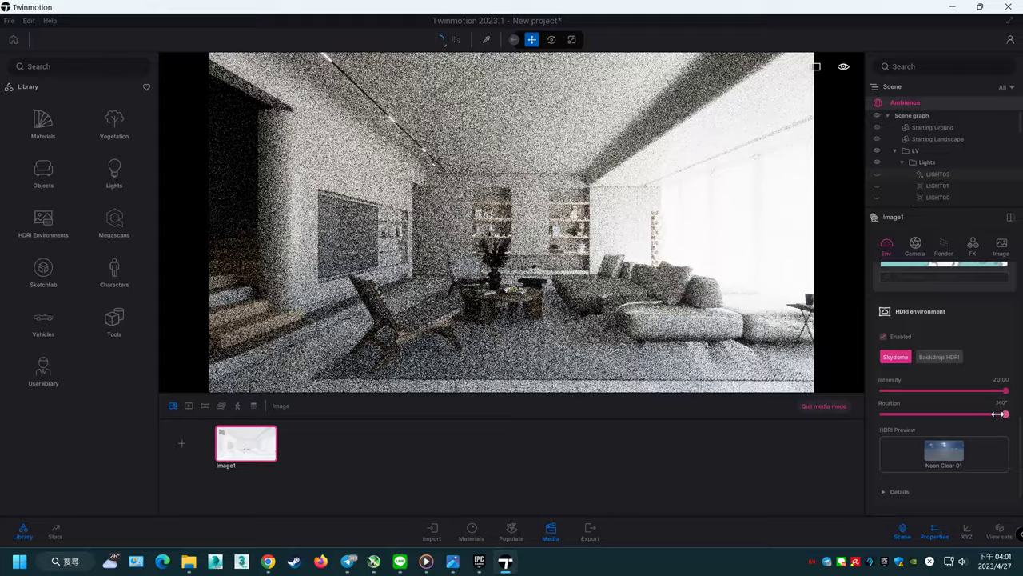
pyautogui.moveTo(1003, 414); pyautogui.dragTo(996, 414)
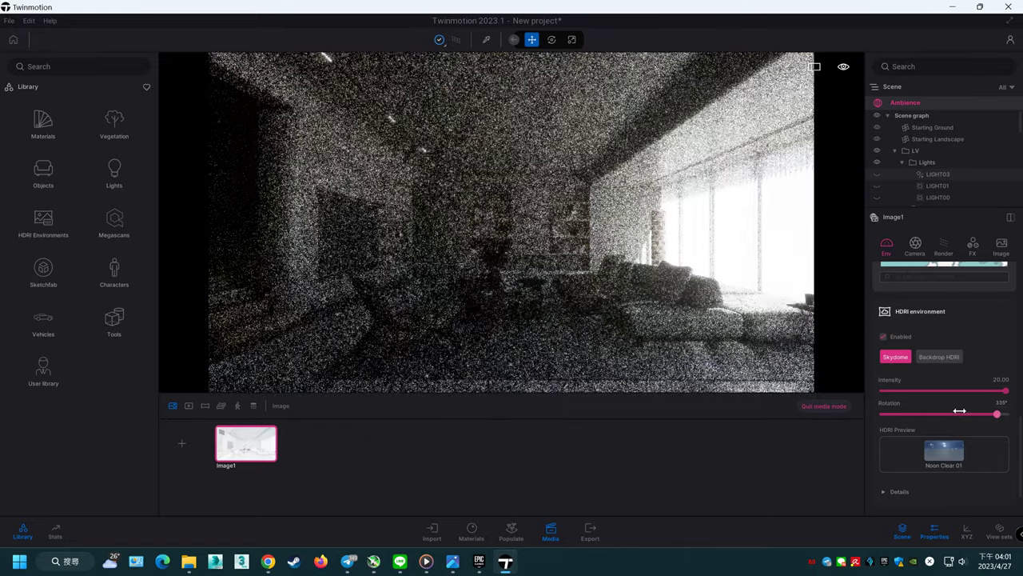
pyautogui.moveTo(996, 414); pyautogui.dragTo(934, 414)
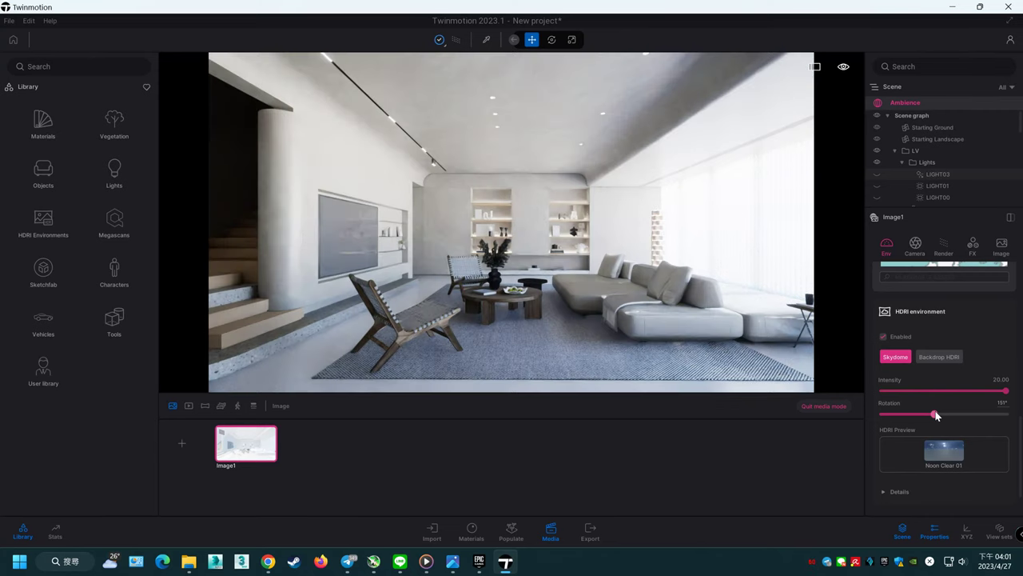
pyautogui.moveTo(936, 415)
pyautogui.mouseDown()
pyautogui.moveTo(892, 410)
pyautogui.moveTo(989, 413)
pyautogui.mouseUp()
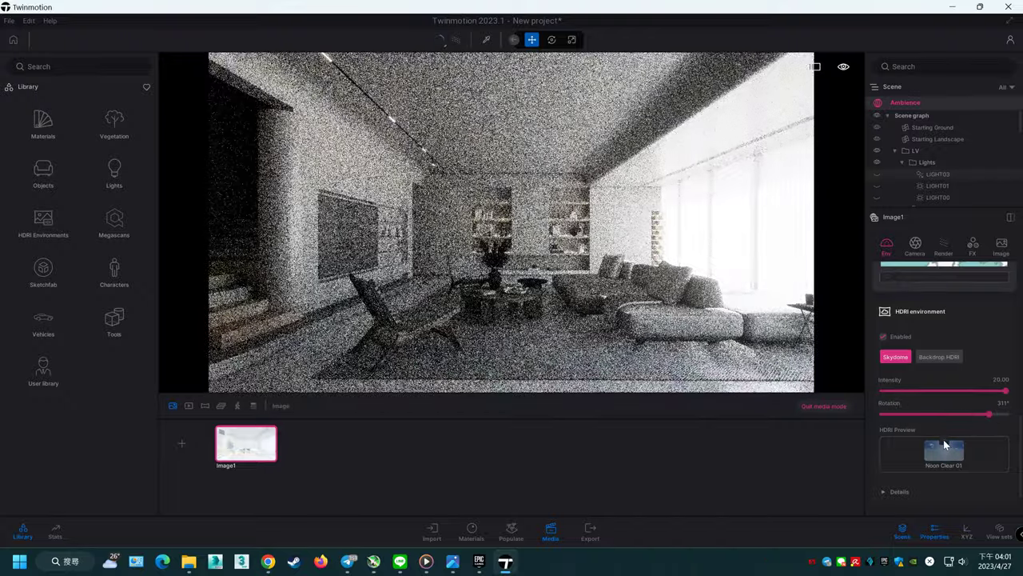
pyautogui.click(948, 450)
pyautogui.click(947, 416)
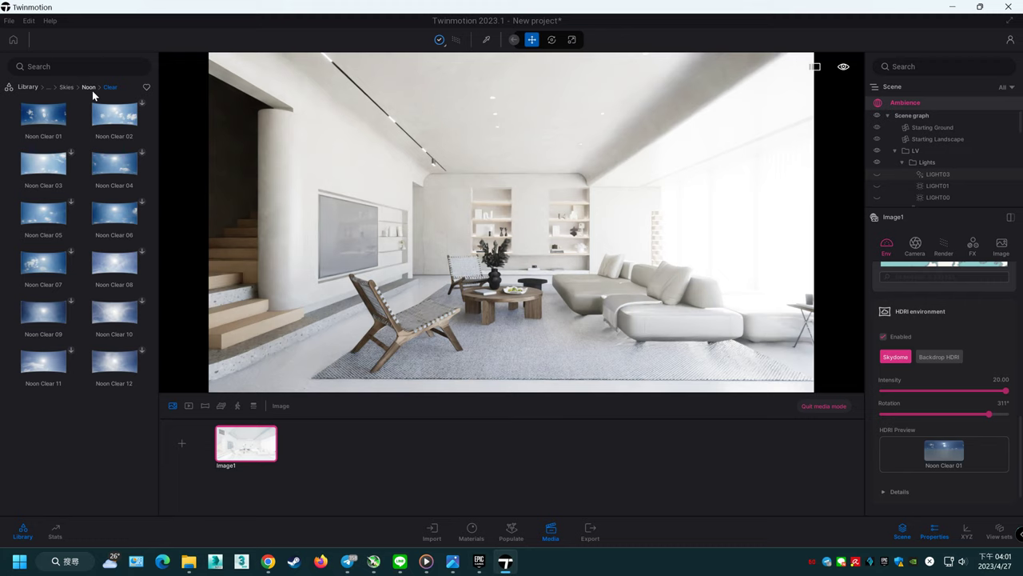
# Step: Rotate the sky and apply Noon Clear 11 to the skydome in Skydome mode
pyautogui.moveTo(44, 361)
pyautogui.moveTo(989, 414)
pyautogui.mouseDown()
pyautogui.moveTo(945, 414)
pyautogui.moveTo(999, 415)
pyautogui.moveTo(898, 416)
pyautogui.mouseUp()
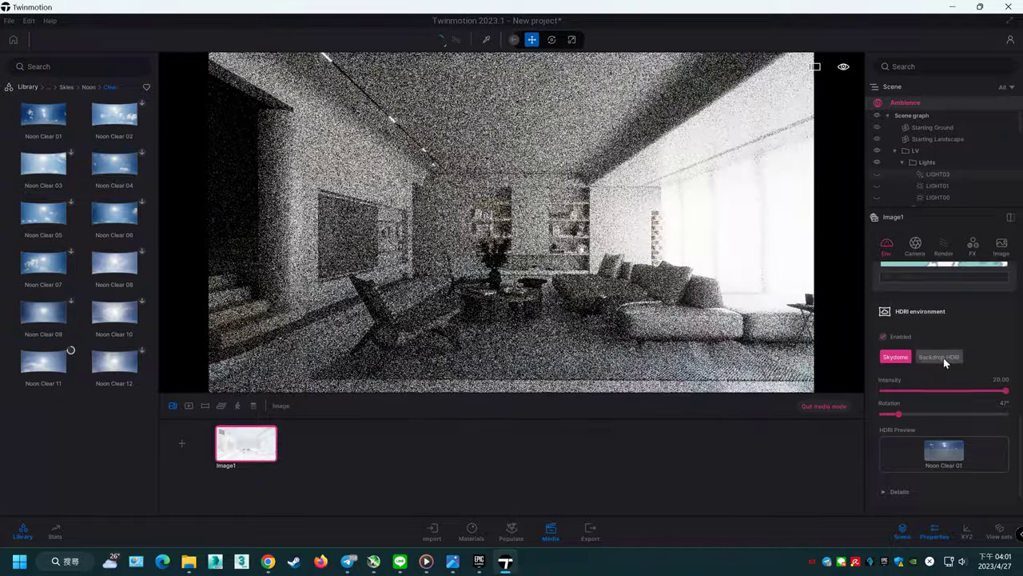
pyautogui.click(944, 359)
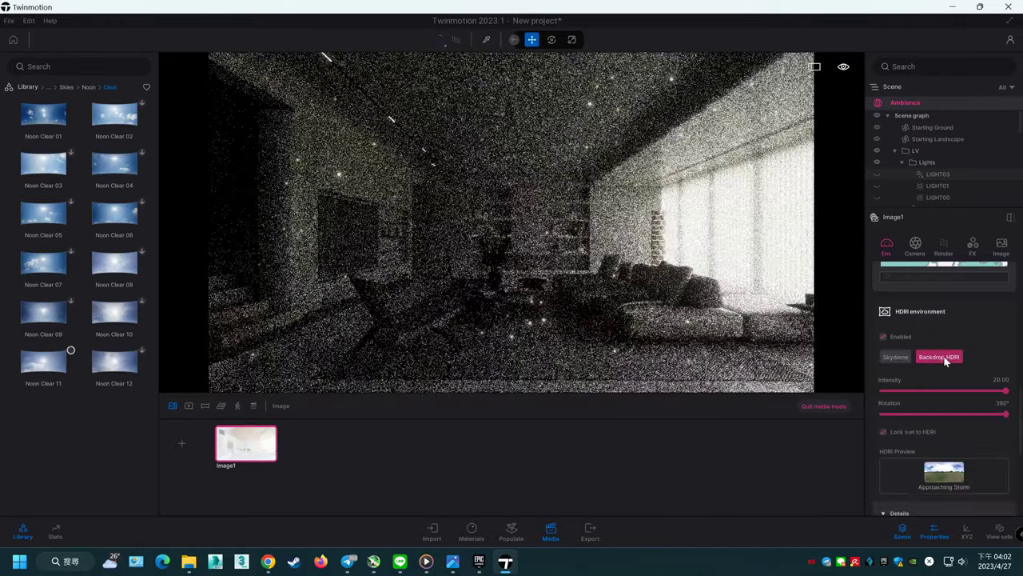
pyautogui.click(896, 356)
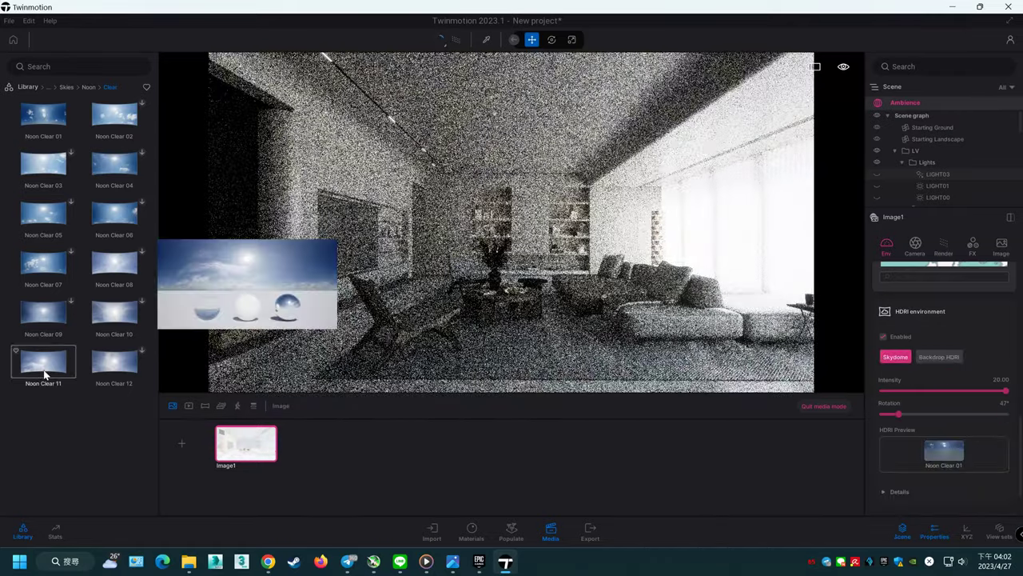
pyautogui.moveTo(43, 363); pyautogui.dragTo(939, 461)
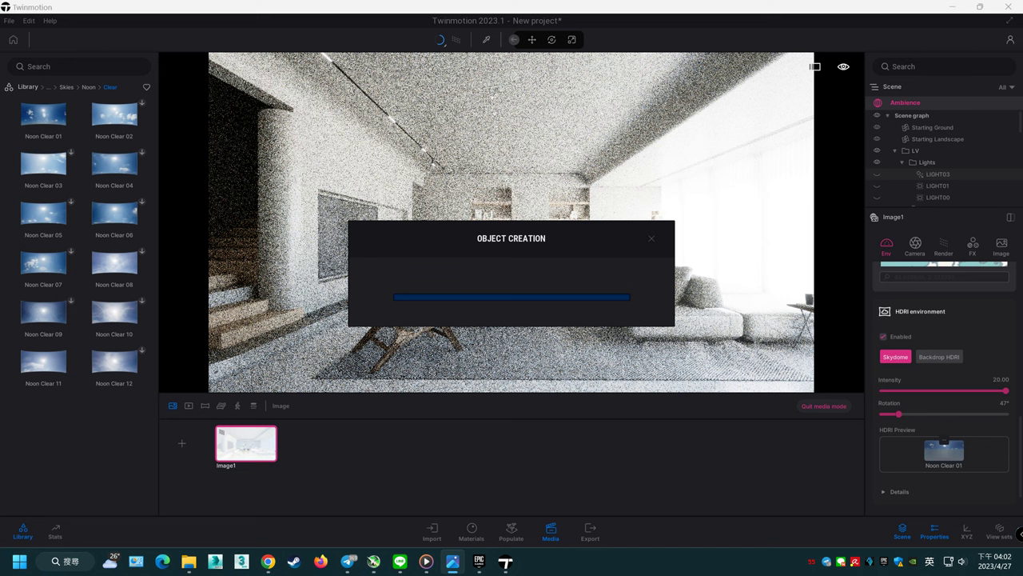
pyautogui.click(373, 562)
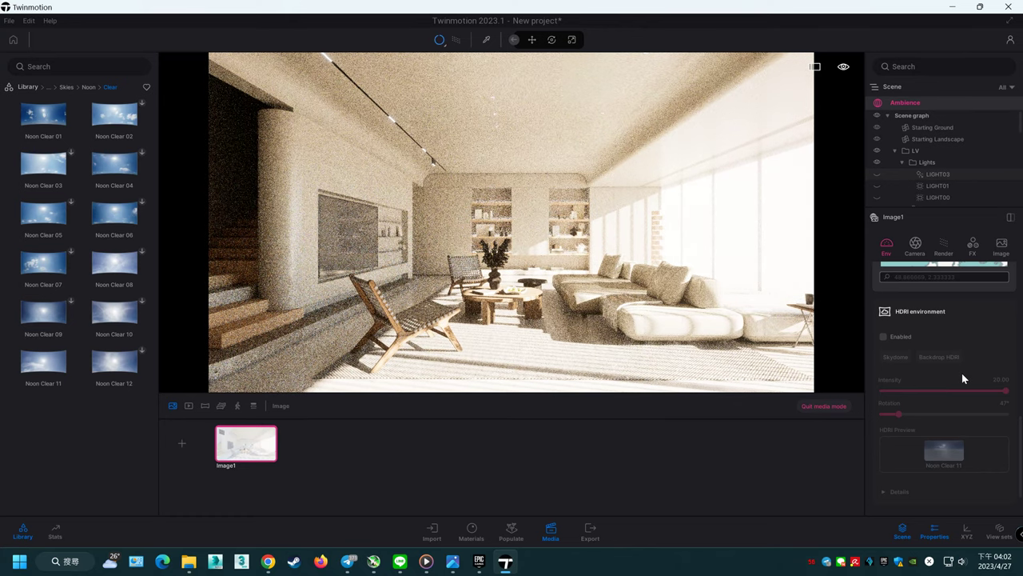
# Step: Re-enable the Noon Clear 11 HDRI environment and rotate the sky lighting
pyautogui.scroll(1, 962, 372)
pyautogui.scroll(-2, 962, 372)
pyautogui.scroll(1, 962, 372)
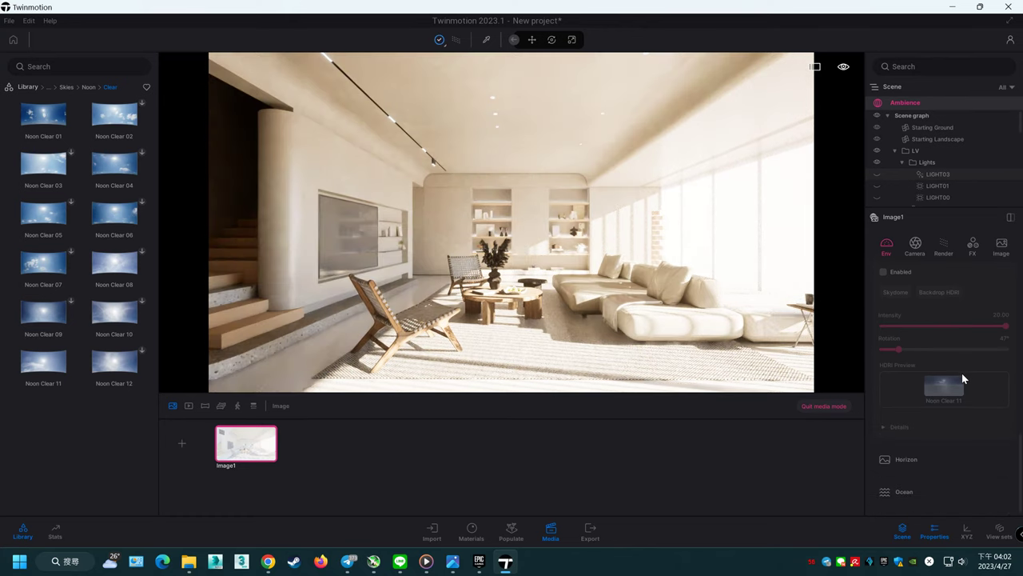
pyautogui.click(883, 344)
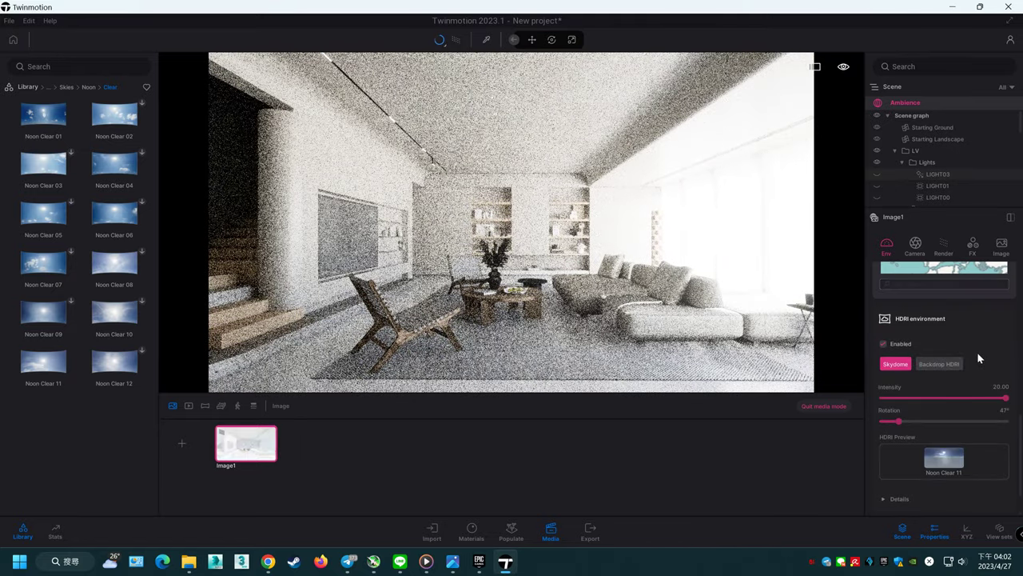
pyautogui.moveTo(936, 422); pyautogui.dragTo(1011, 425)
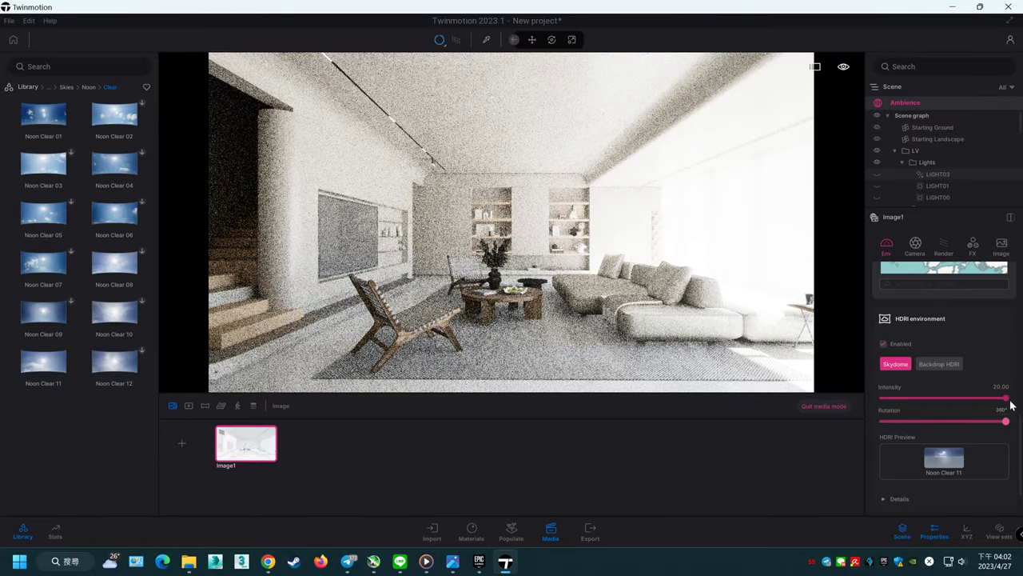
# Step: Lower the HDRI intensity from 10 to 5.00 and set the sky rotation around 31°
pyautogui.moveTo(1006, 397); pyautogui.dragTo(996, 392)
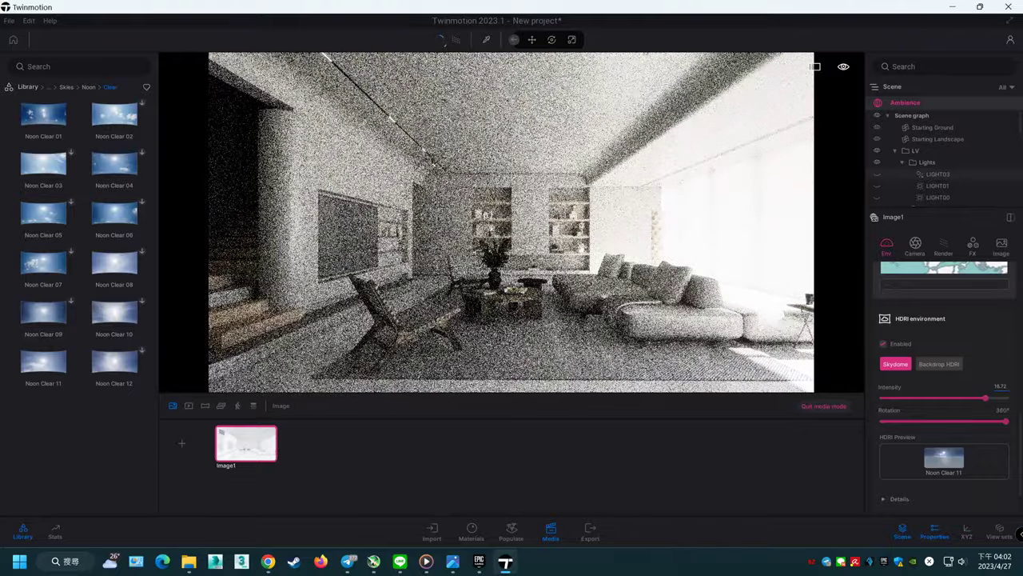
pyautogui.write('10')
pyautogui.press('Return')
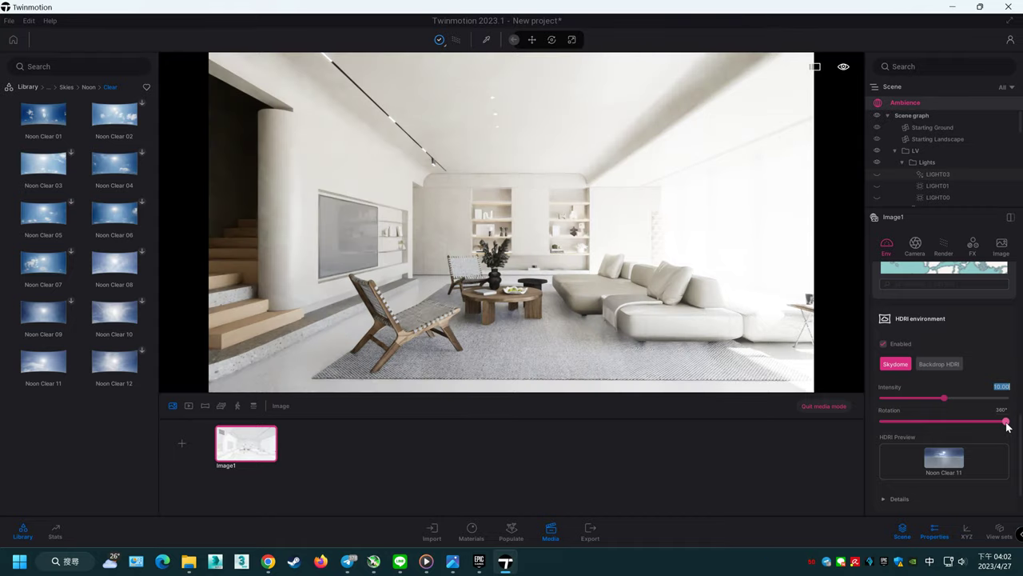
pyautogui.moveTo(1007, 427); pyautogui.dragTo(884, 423)
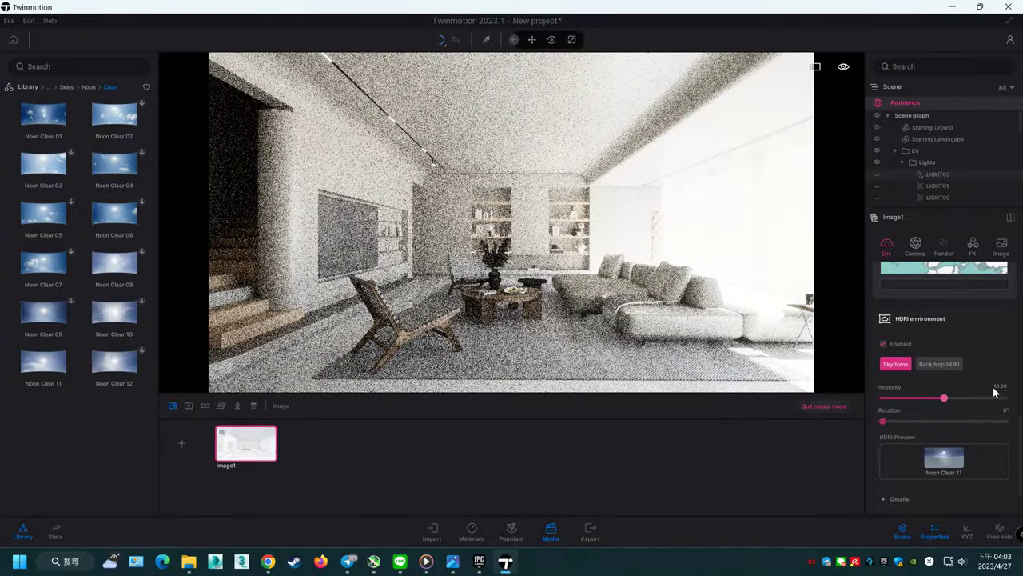
pyautogui.click(1001, 387)
pyautogui.write('5')
pyautogui.press('Return')
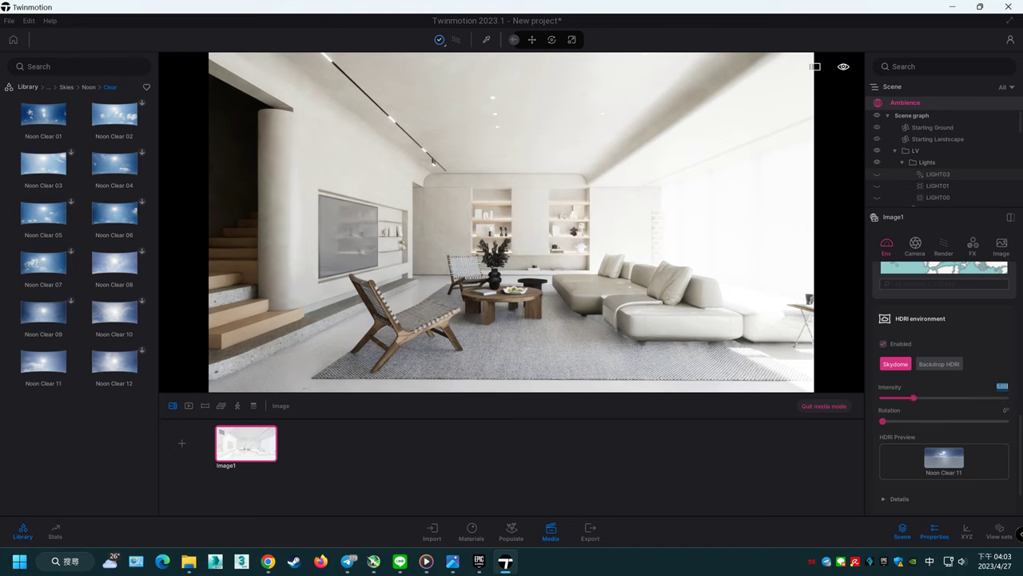
pyautogui.moveTo(882, 421)
pyautogui.mouseDown()
pyautogui.moveTo(902, 422)
pyautogui.moveTo(893, 425)
pyautogui.mouseUp()
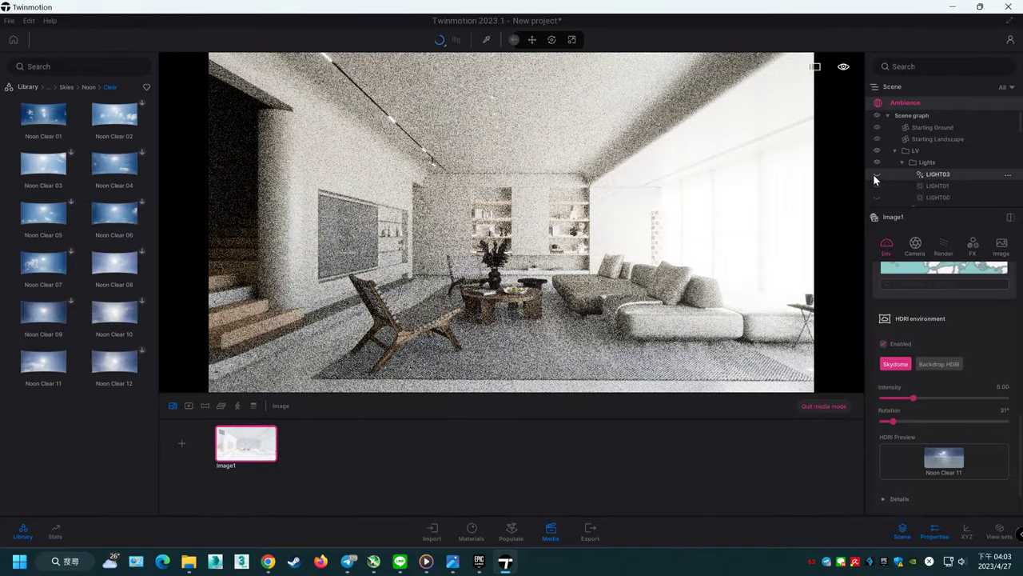
# Step: Turn on LIGHT03, review LIGHT01 and LIGHT00, and preview the room path-traced
pyautogui.click(874, 175)
pyautogui.click(888, 178)
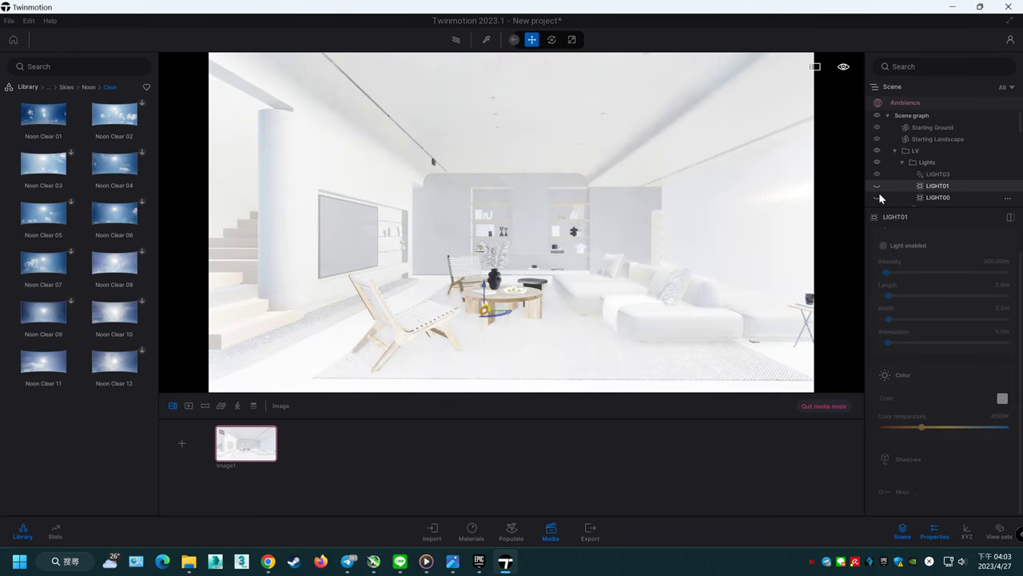
pyautogui.click(878, 185)
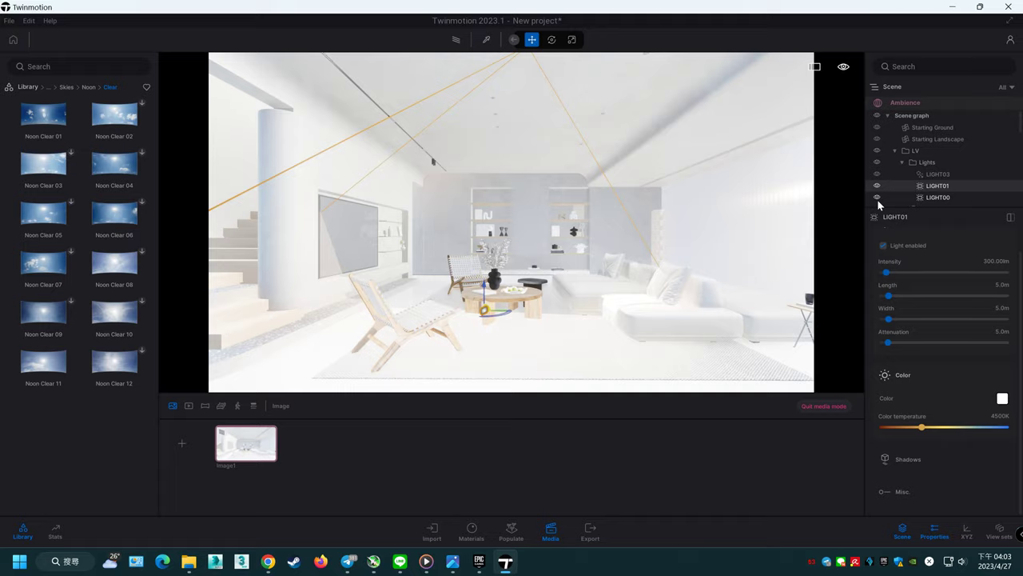
pyautogui.scroll(1, 956, 330)
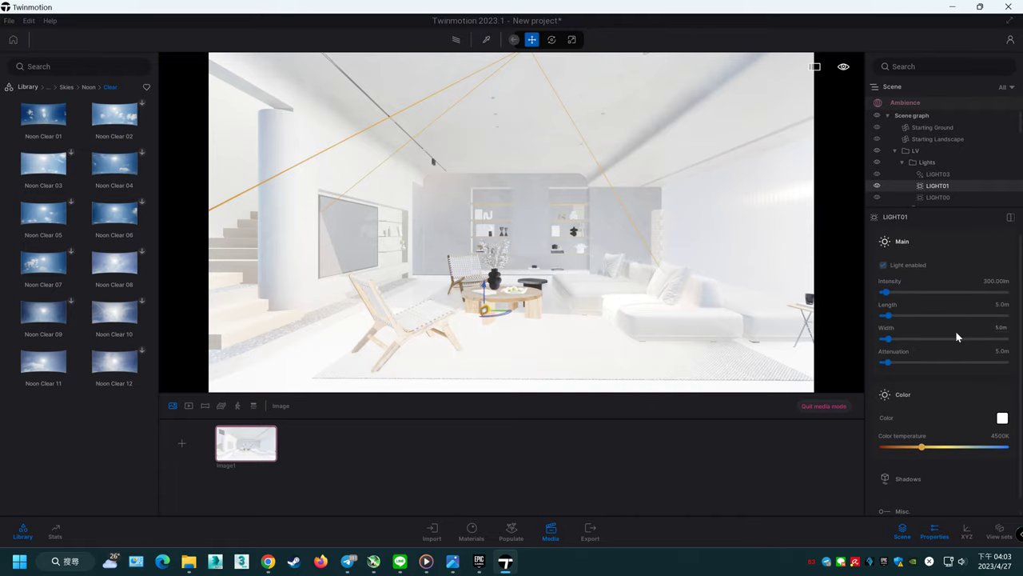
pyautogui.click(955, 176)
pyautogui.click(455, 44)
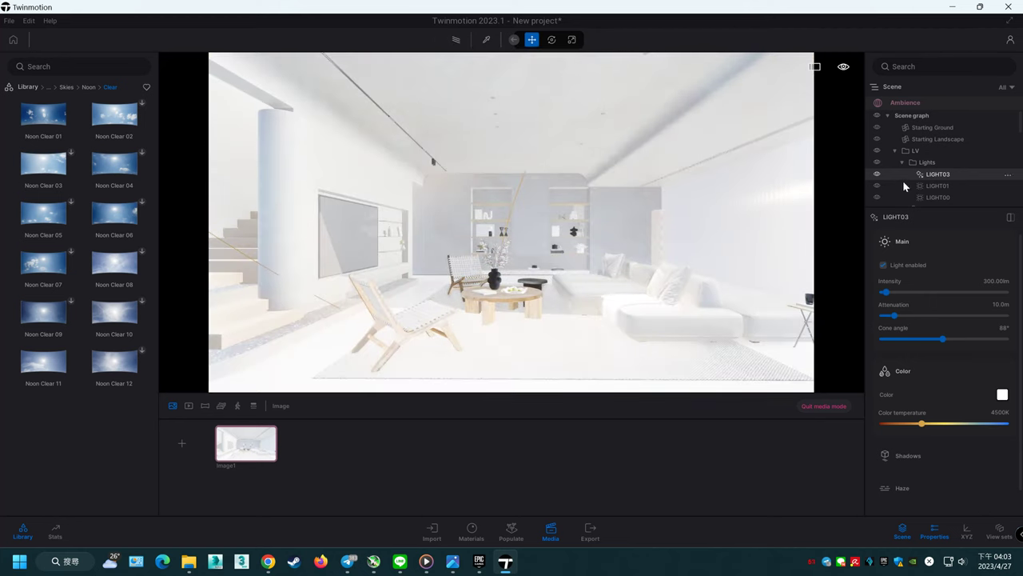
pyautogui.click(943, 198)
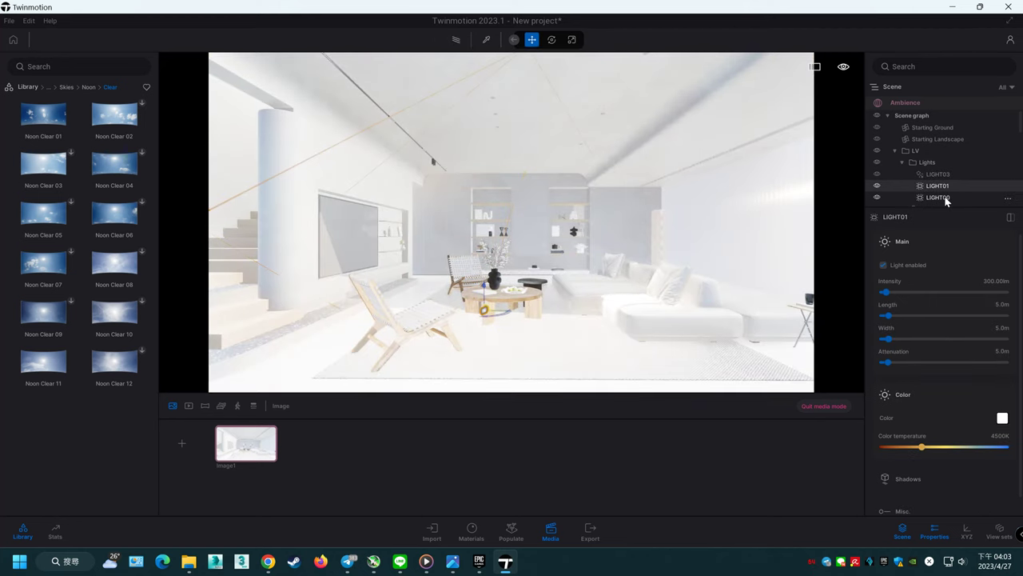
pyautogui.moveTo(938, 186)
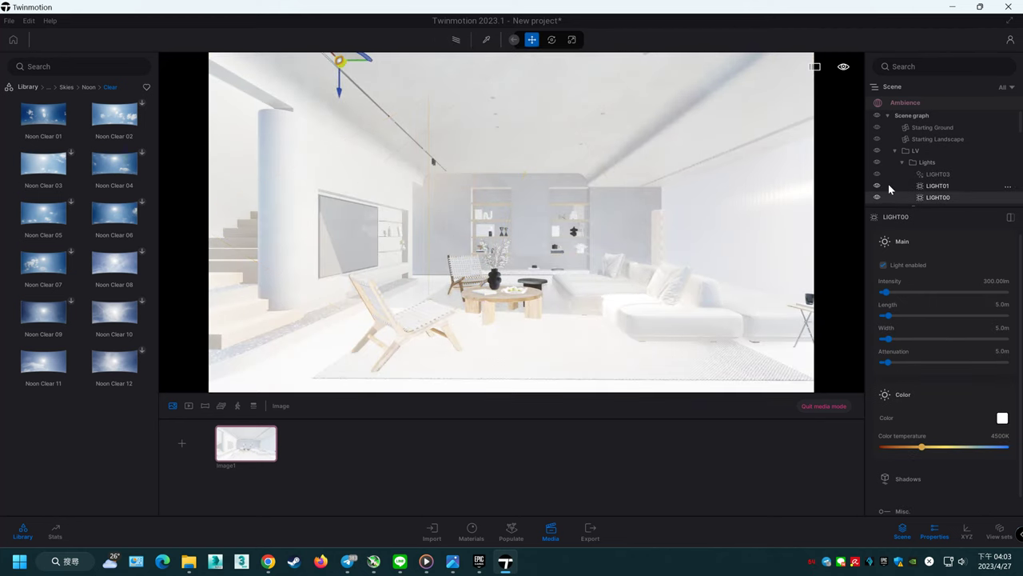
pyautogui.scroll(-1, 970, 276)
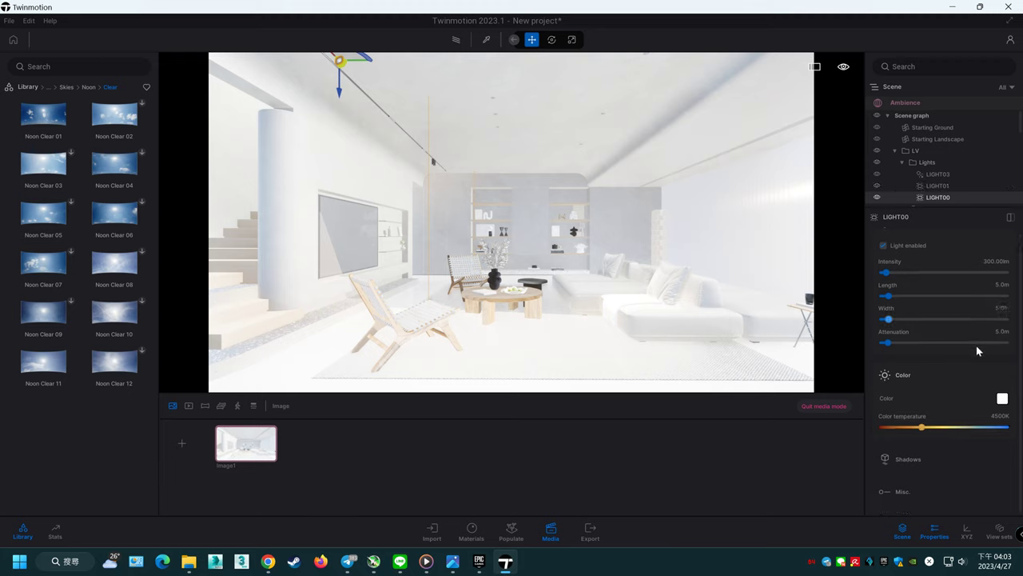
pyautogui.click(906, 103)
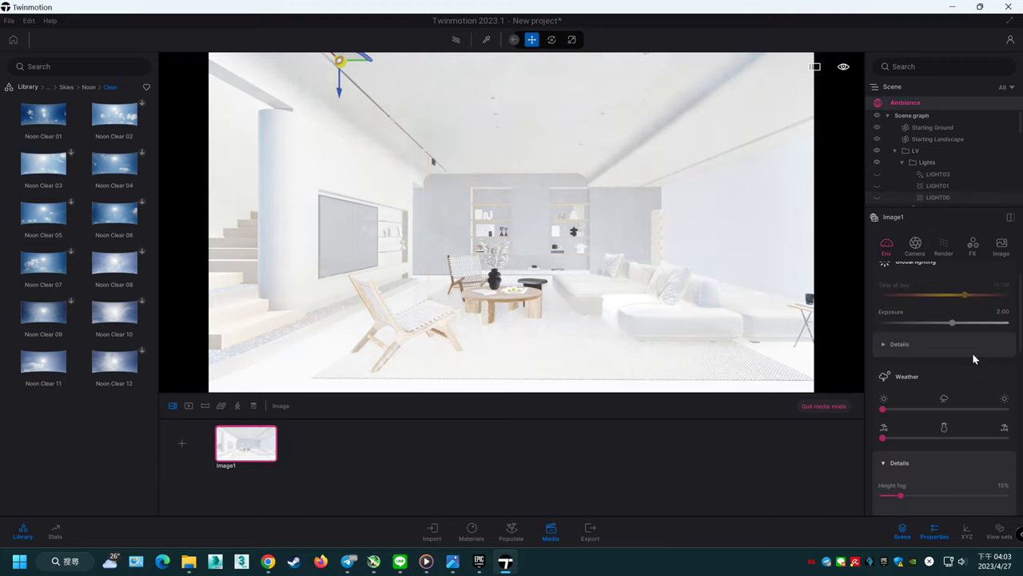
pyautogui.click(454, 39)
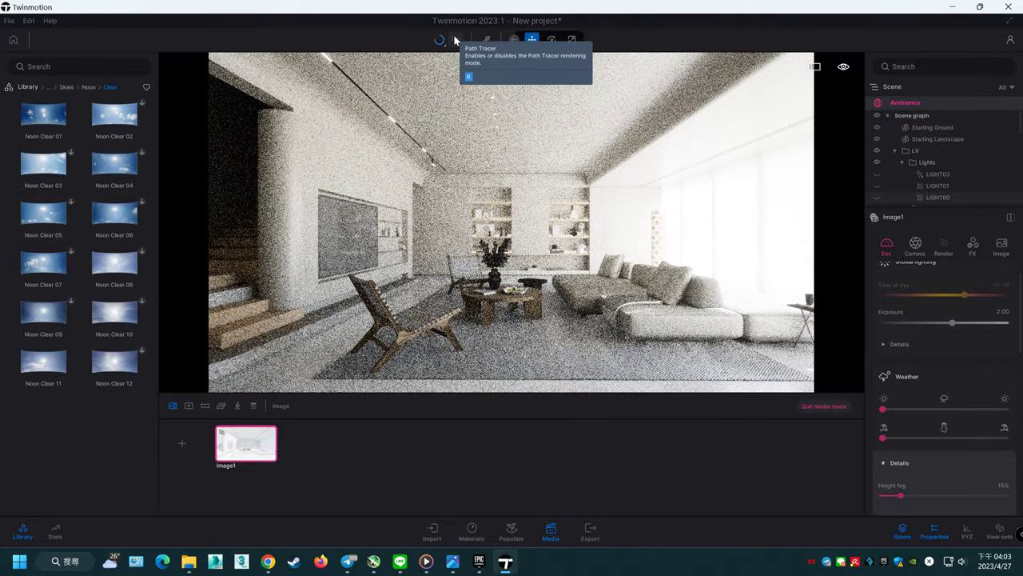
pyautogui.press('r')
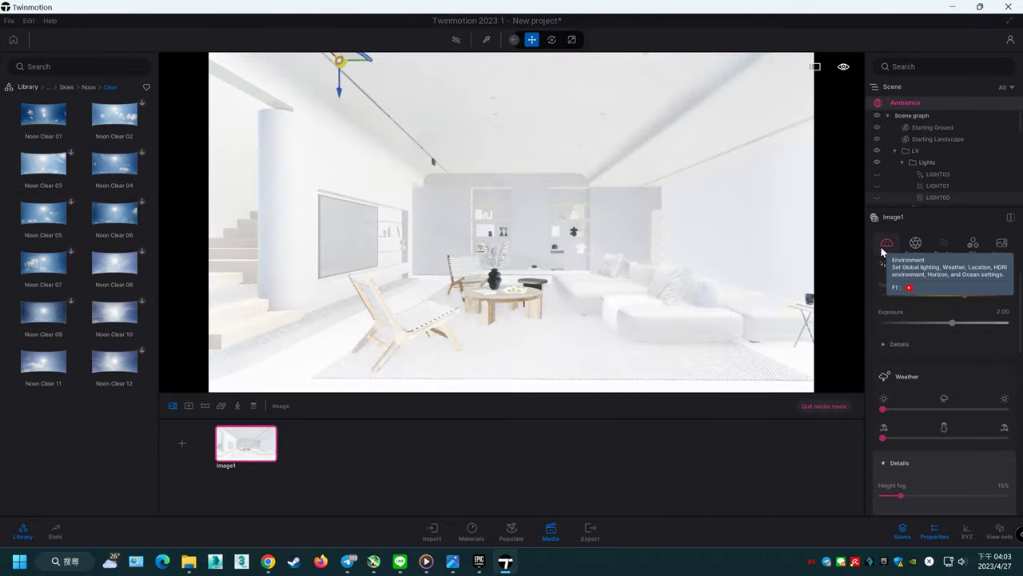
# Step: Dim LIGHT01 to 0.5 lm and LIGHT00 to 1 lm, checking with path tracing
pyautogui.click(878, 173)
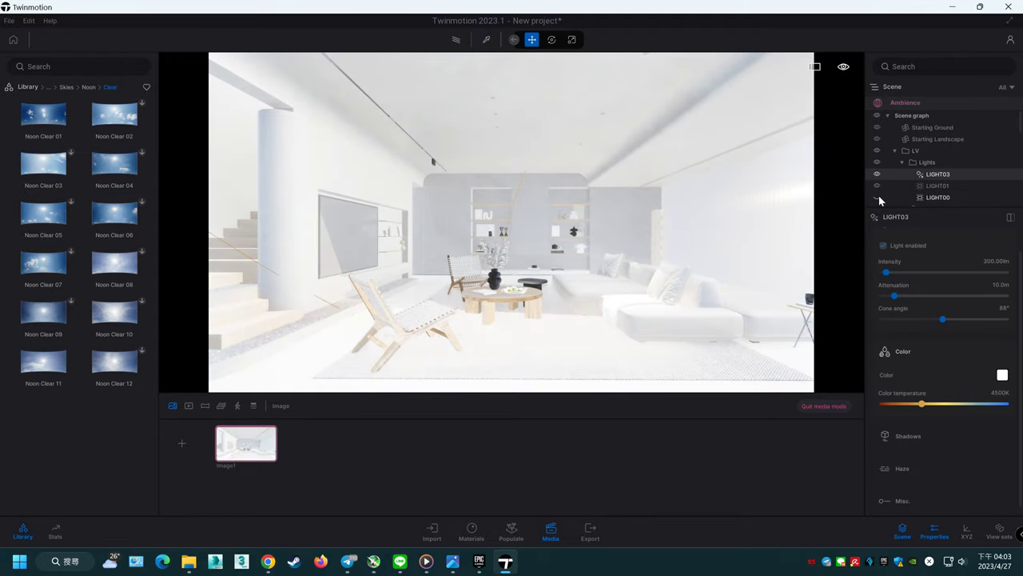
pyautogui.click(455, 40)
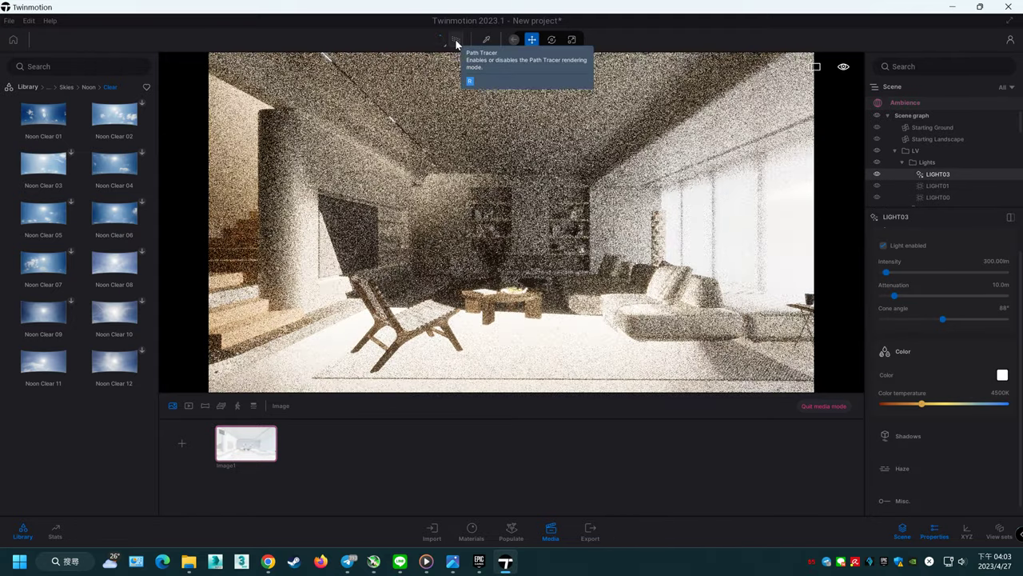
pyautogui.click(456, 40)
pyautogui.click(954, 186)
pyautogui.click(996, 260)
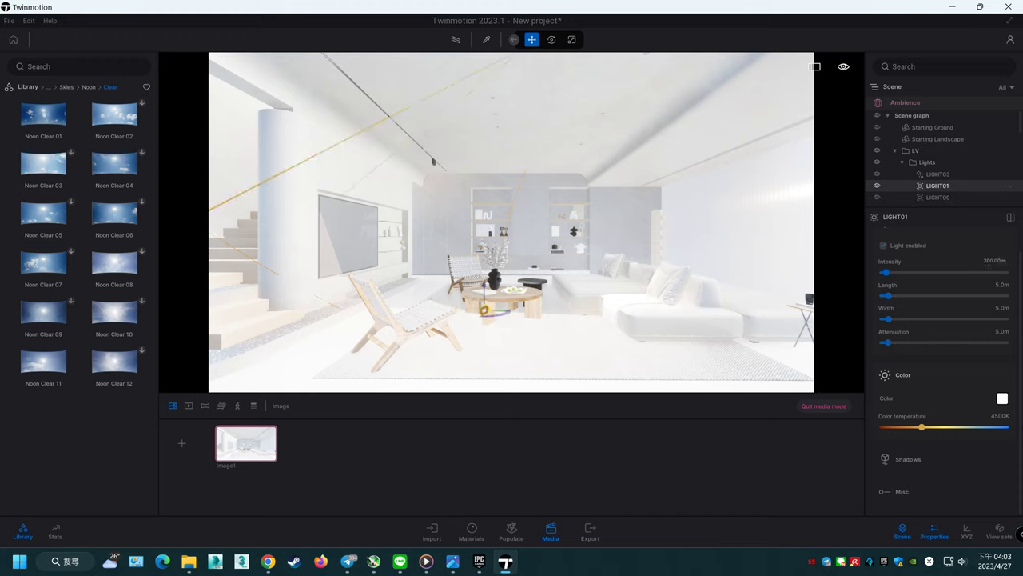
pyautogui.click(937, 174)
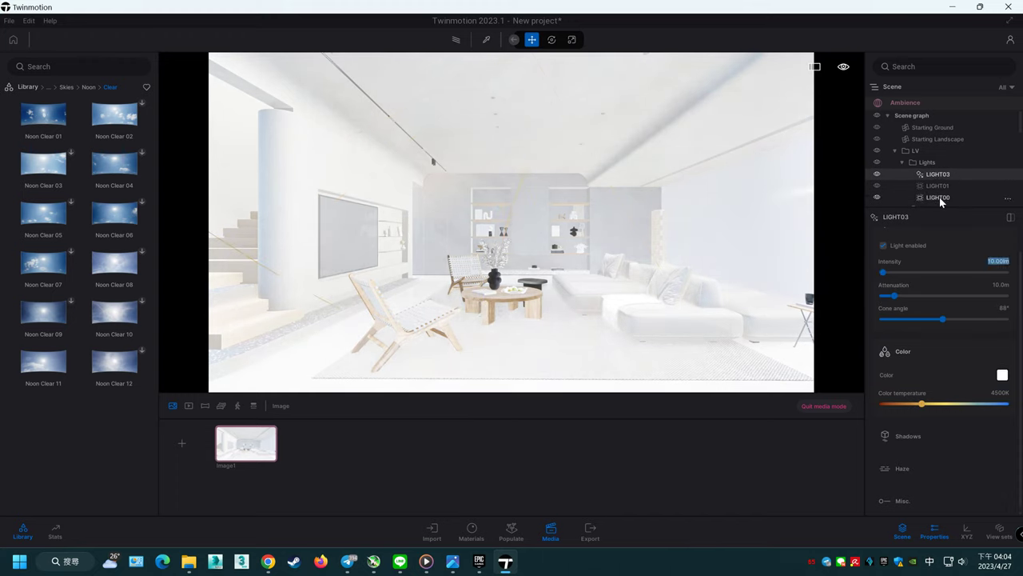
pyautogui.click(938, 196)
pyautogui.click(998, 261)
pyautogui.click(463, 39)
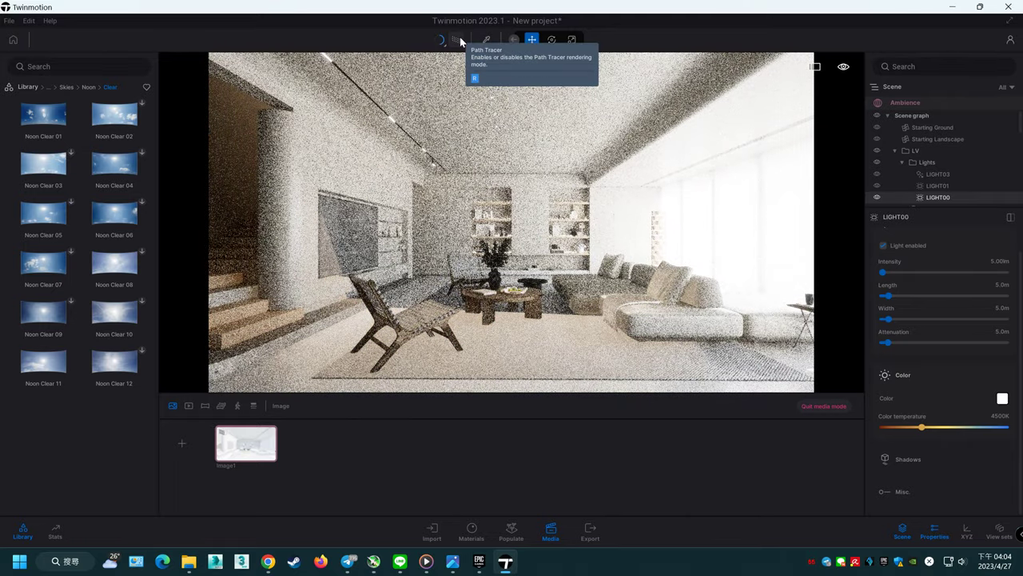
pyautogui.click(937, 186)
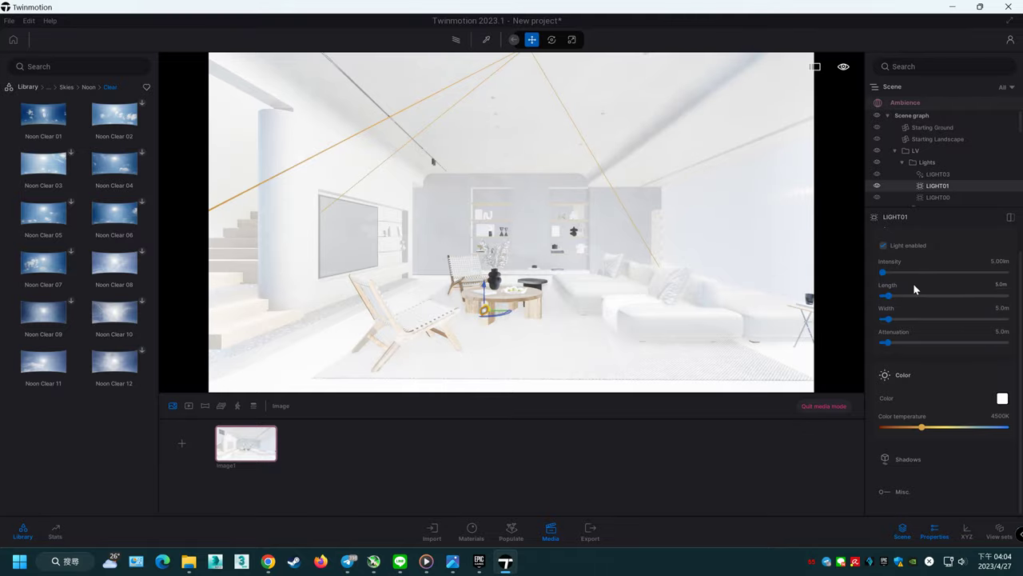
pyautogui.click(455, 39)
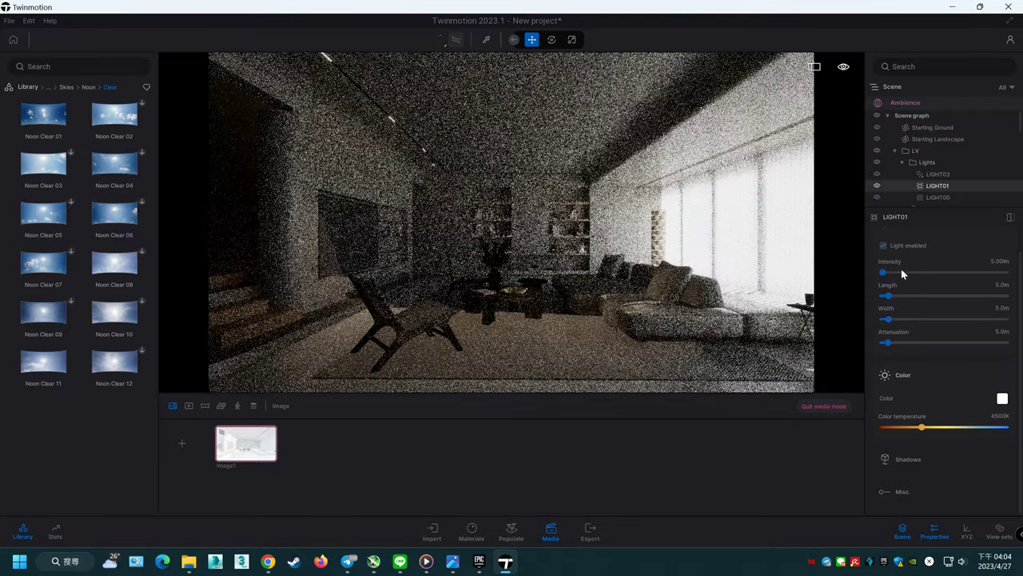
pyautogui.write('1')
pyautogui.press('Return')
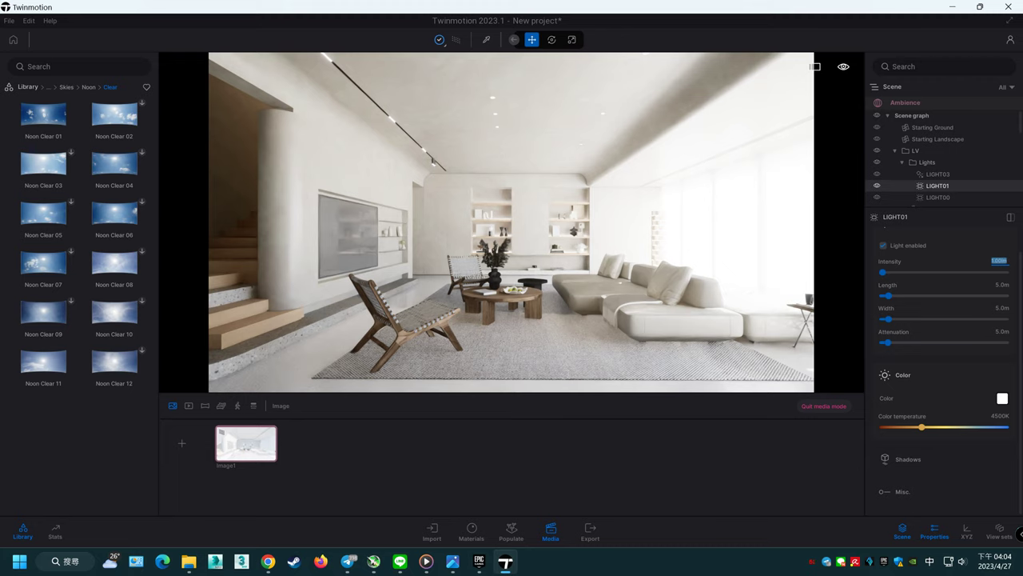
# Step: Check the final levels, LIGHT03 at 2 lm, path-traced, then return to real-time
pyautogui.click(939, 174)
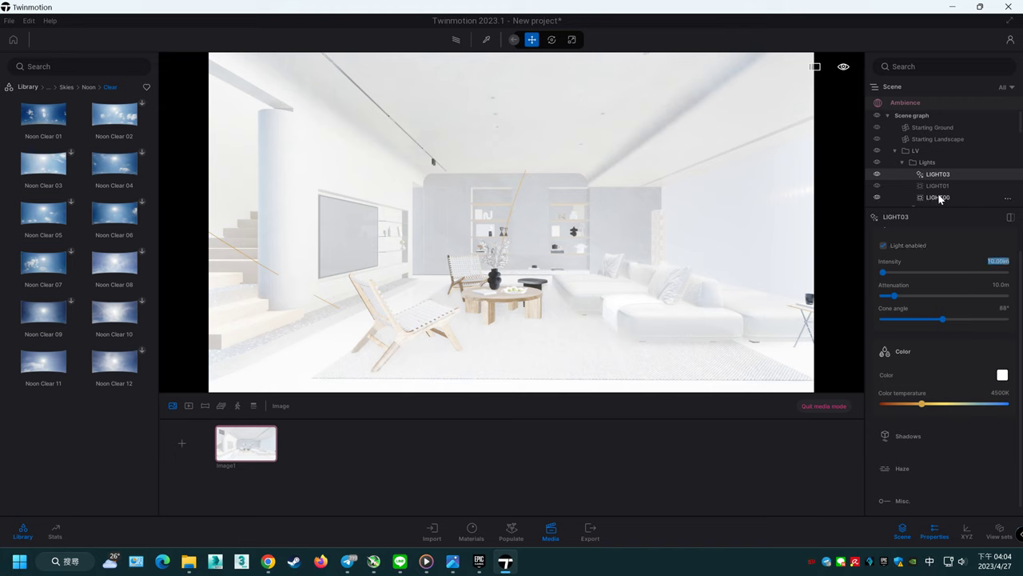
pyautogui.click(939, 197)
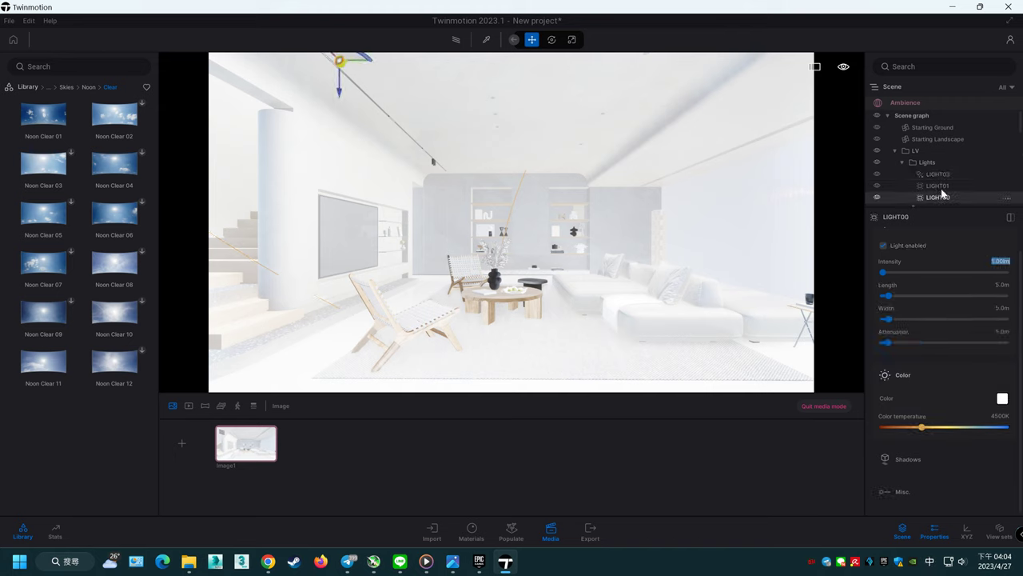
pyautogui.click(937, 185)
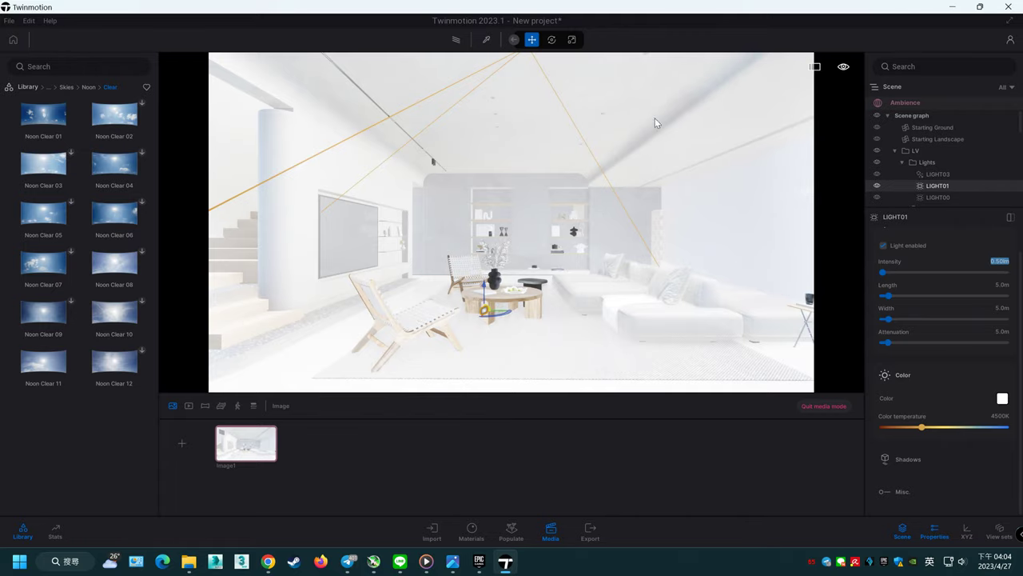
pyautogui.click(461, 42)
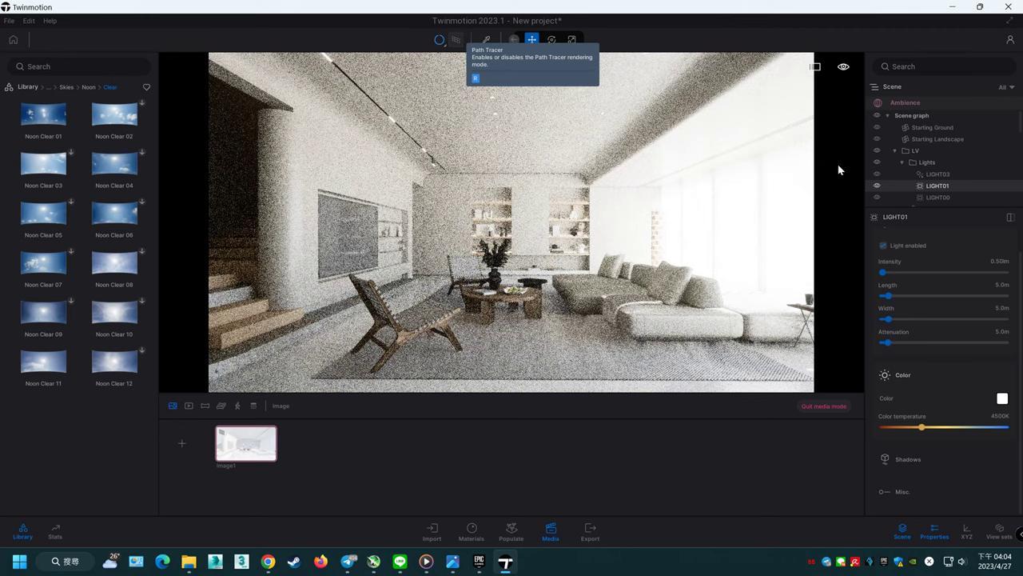
pyautogui.click(946, 200)
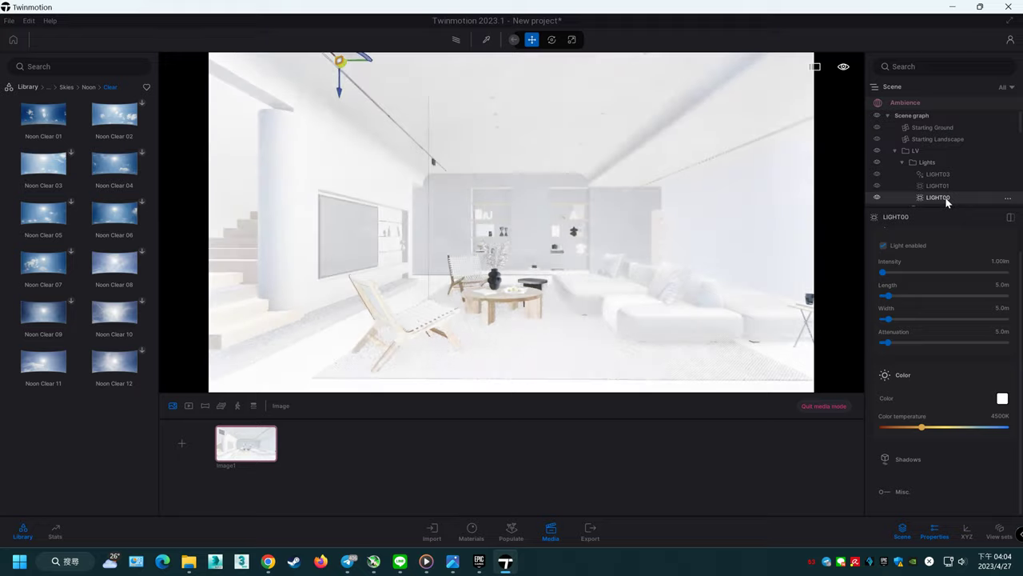
pyautogui.click(939, 175)
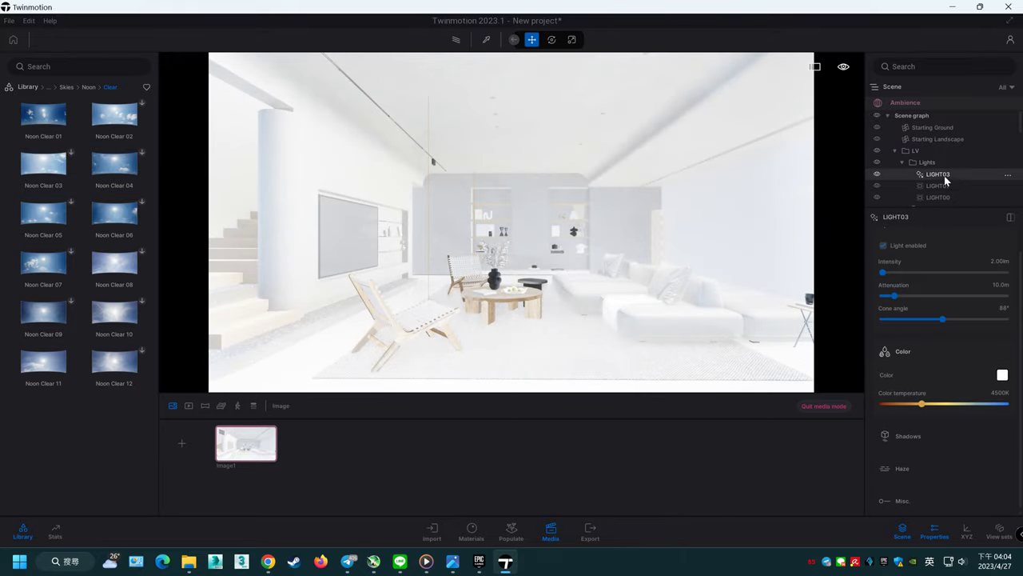
pyautogui.click(455, 40)
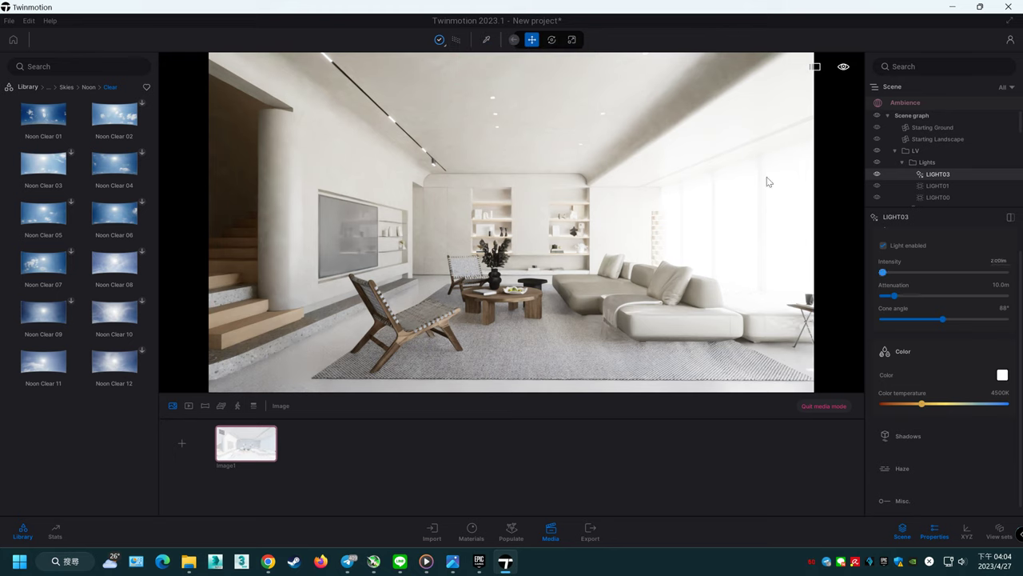
pyautogui.click(456, 40)
pyautogui.click(920, 103)
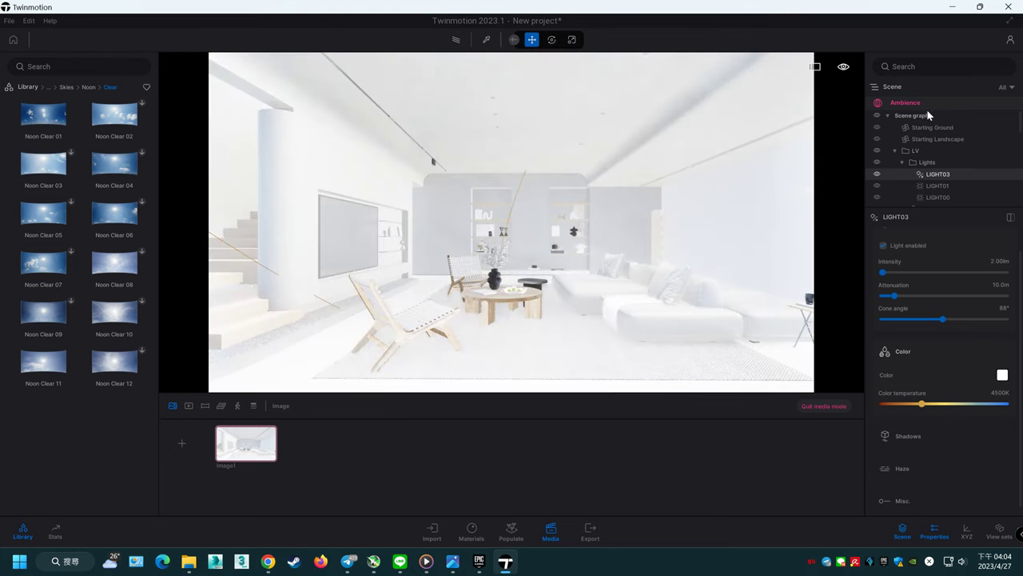
# Step: Switch off the HDRI environment lighting
pyautogui.scroll(1, 982, 320)
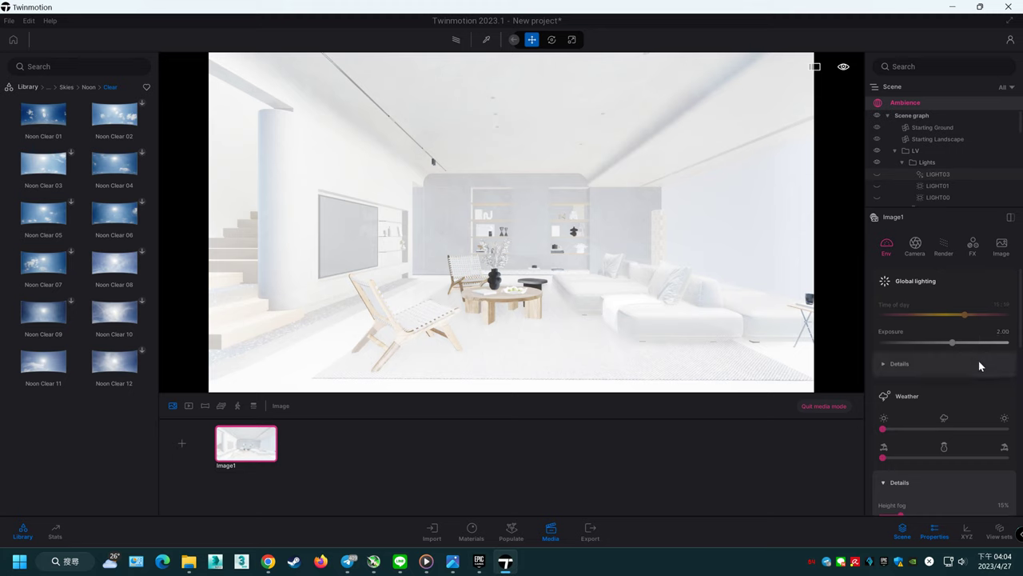
pyautogui.scroll(-1, 980, 366)
pyautogui.scroll(-3, 979, 366)
pyautogui.scroll(-4, 979, 366)
pyautogui.scroll(-4, 979, 366)
pyautogui.scroll(-5, 979, 361)
pyautogui.scroll(-4, 979, 361)
pyautogui.scroll(-2, 970, 489)
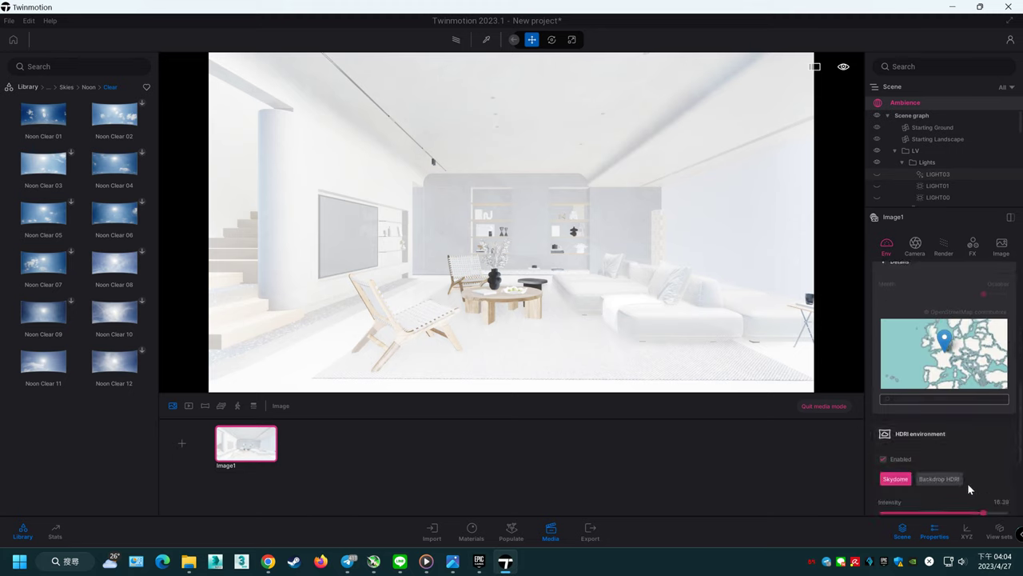
pyautogui.click(884, 459)
# Step: Adjust the time of day, trying dusk before settling on afternoon sunlight
pyautogui.scroll(4, 999, 400)
pyautogui.scroll(3, 999, 334)
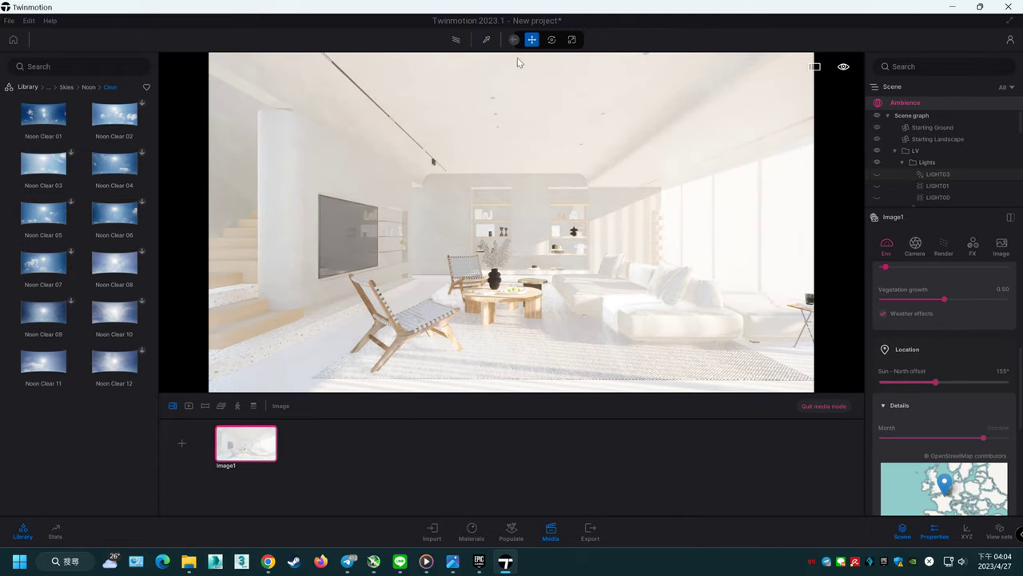
pyautogui.scroll(3, 984, 333)
pyautogui.scroll(3, 983, 333)
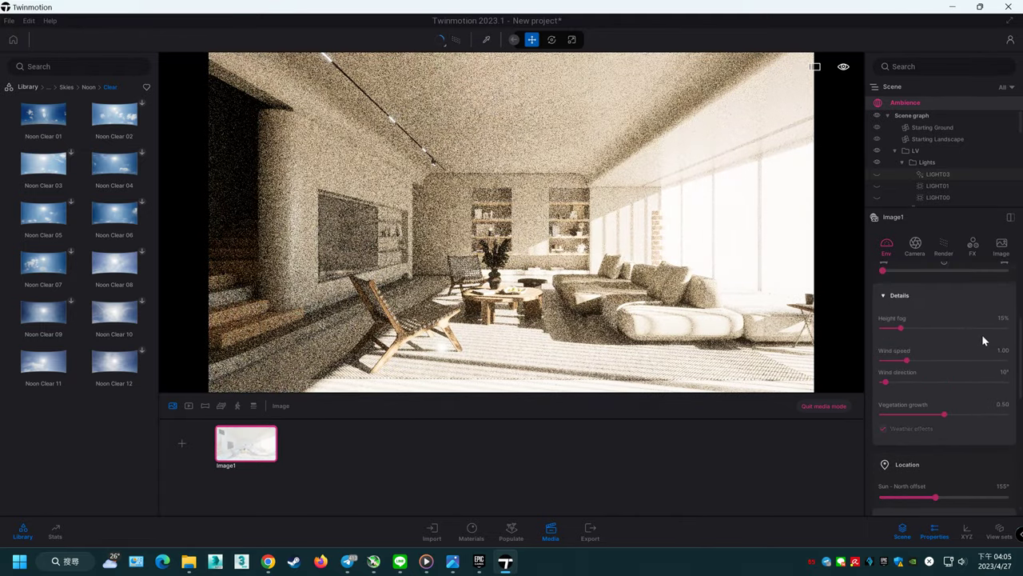
pyautogui.scroll(3, 982, 336)
pyautogui.scroll(2, 980, 335)
pyautogui.moveTo(967, 315); pyautogui.dragTo(986, 316)
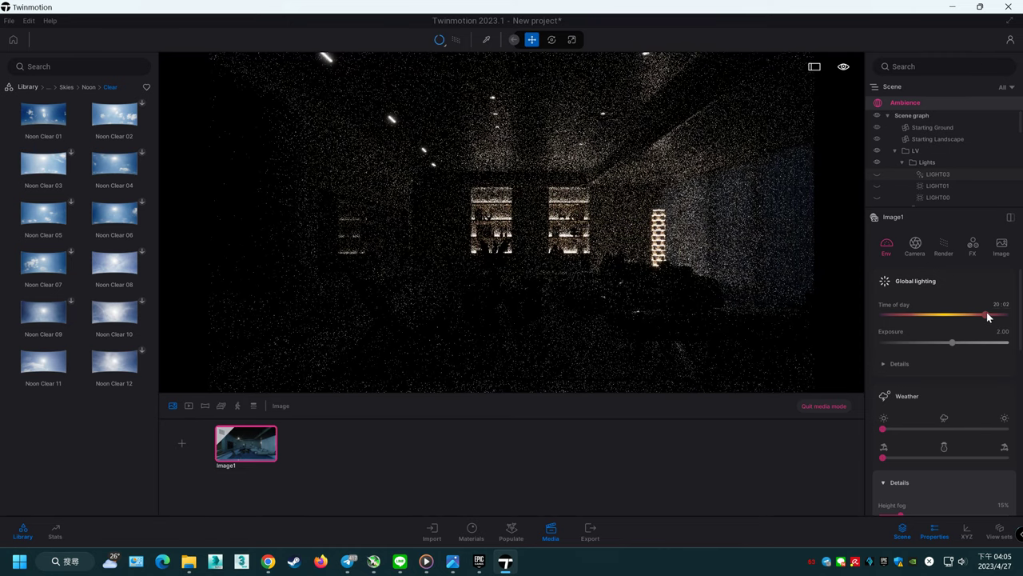
pyautogui.moveTo(986, 316); pyautogui.dragTo(937, 315)
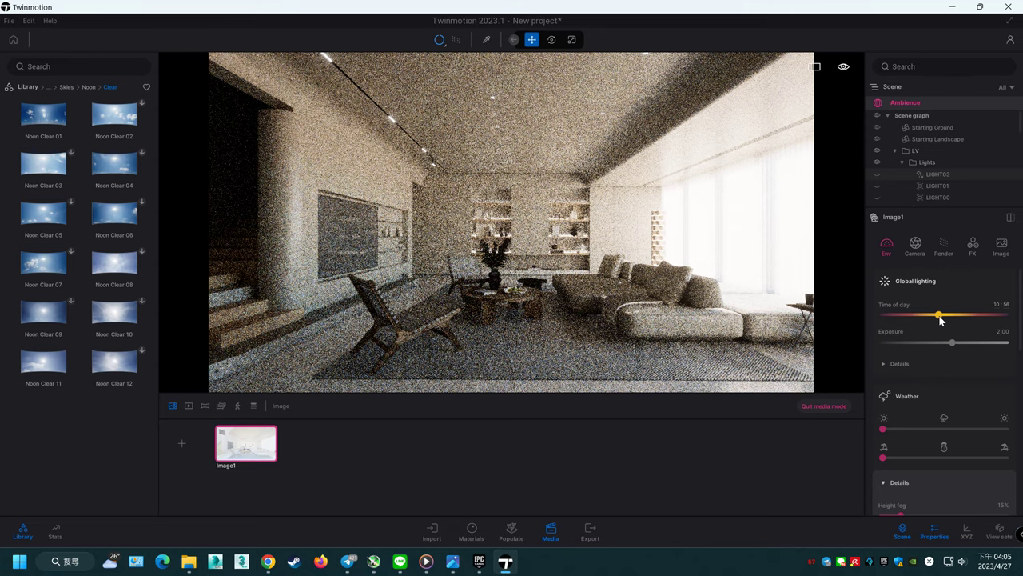
pyautogui.moveTo(940, 316)
pyautogui.mouseDown()
pyautogui.moveTo(911, 312)
pyautogui.moveTo(963, 318)
pyautogui.mouseUp()
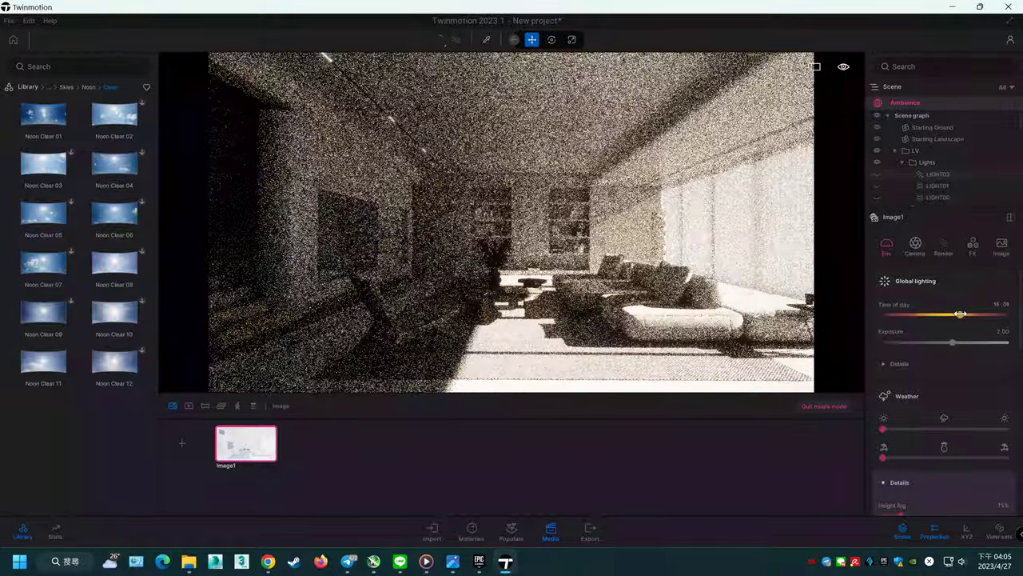
# Step: Rotate the sun's north offset to 212°
pyautogui.scroll(-2, 991, 354)
pyautogui.scroll(-2, 992, 354)
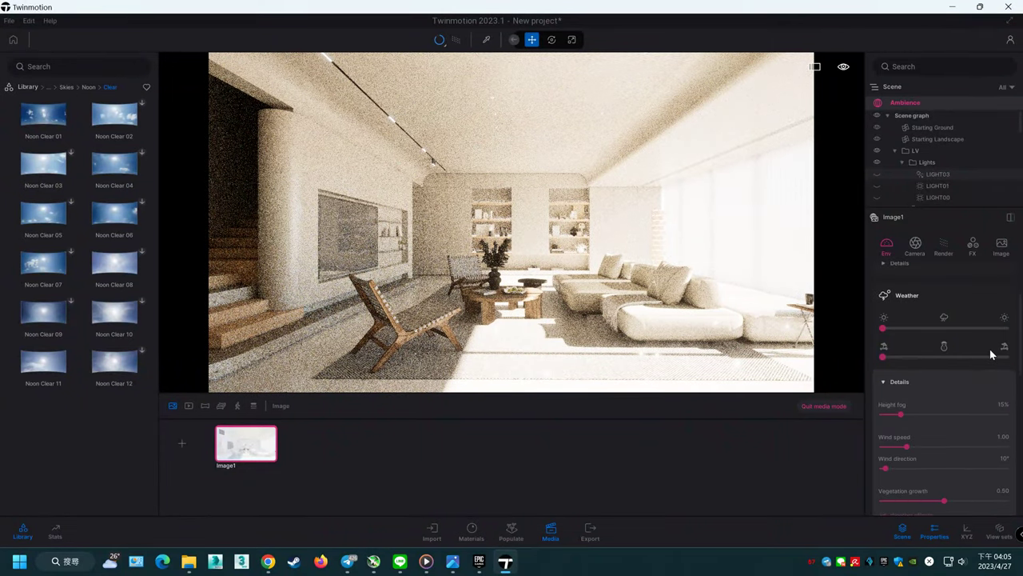
pyautogui.scroll(-2, 984, 368)
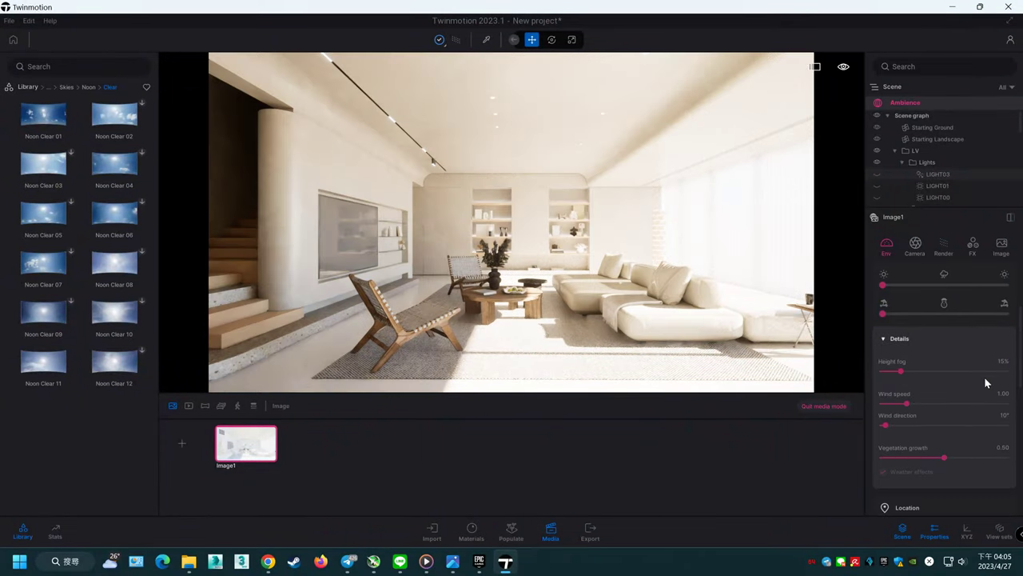
pyautogui.scroll(-1, 985, 383)
pyautogui.scroll(-2, 985, 383)
pyautogui.click(933, 470)
pyautogui.moveTo(934, 470); pyautogui.dragTo(956, 470)
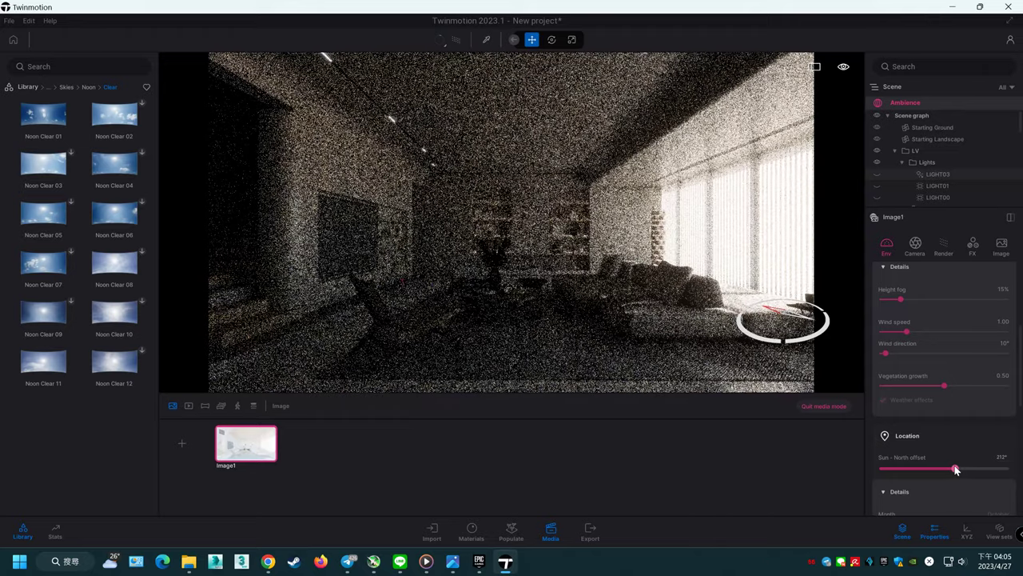
# Step: Expand the Global lighting Details section for the sun and moon settings
pyautogui.scroll(2, 1000, 416)
pyautogui.scroll(2, 1000, 415)
pyautogui.scroll(1, 999, 417)
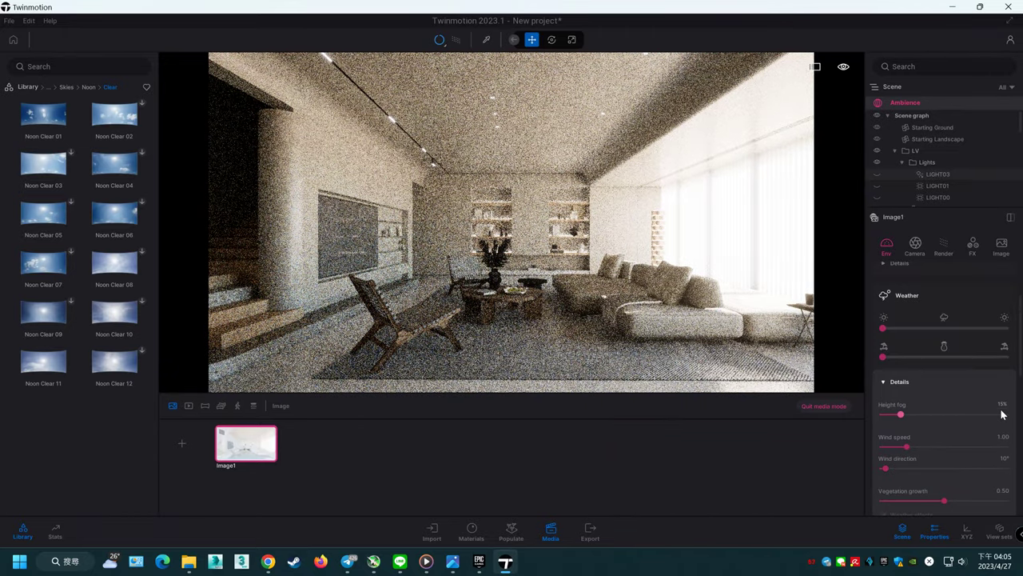
pyautogui.scroll(4, 1002, 414)
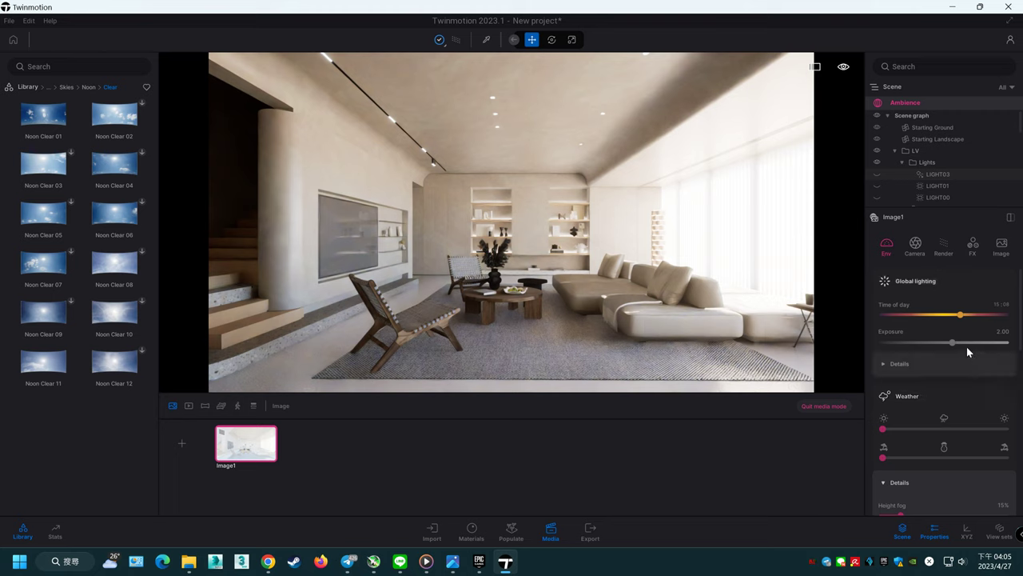
pyautogui.click(894, 364)
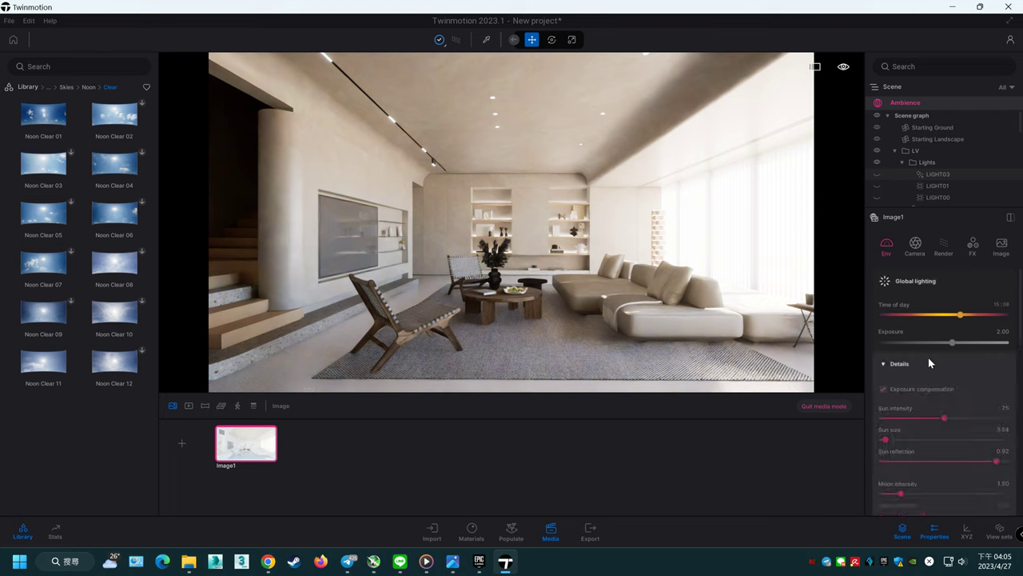
# Step: Set the sun intensity to 10
pyautogui.scroll(-1, 969, 352)
pyautogui.scroll(-1, 972, 360)
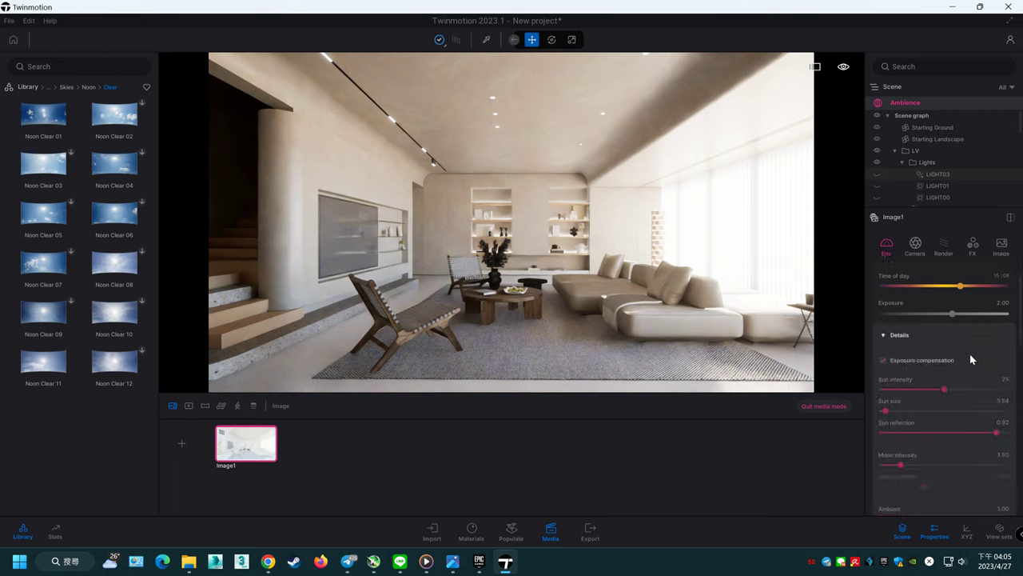
pyautogui.moveTo(945, 387); pyautogui.dragTo(936, 387)
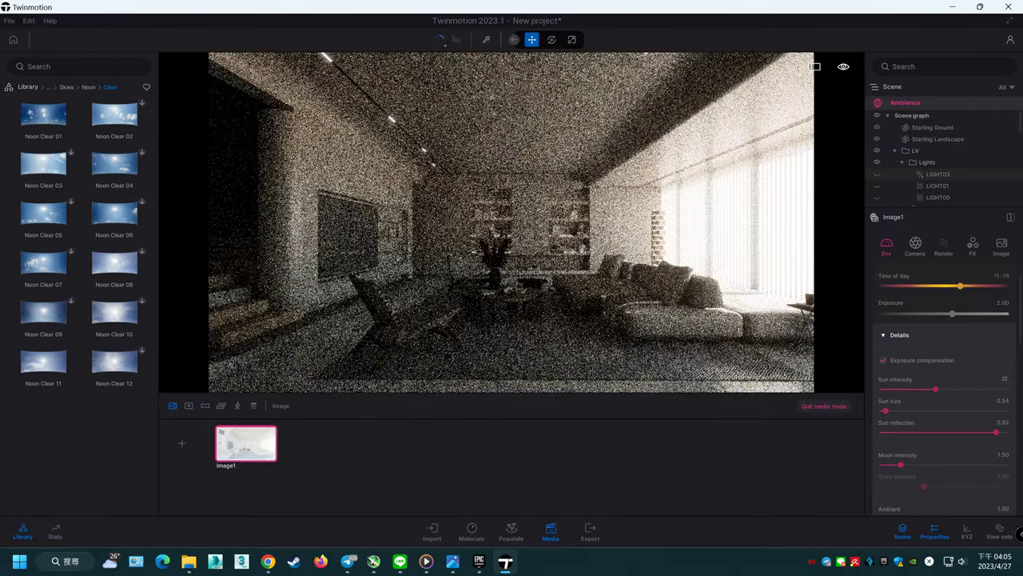
pyautogui.click(1004, 380)
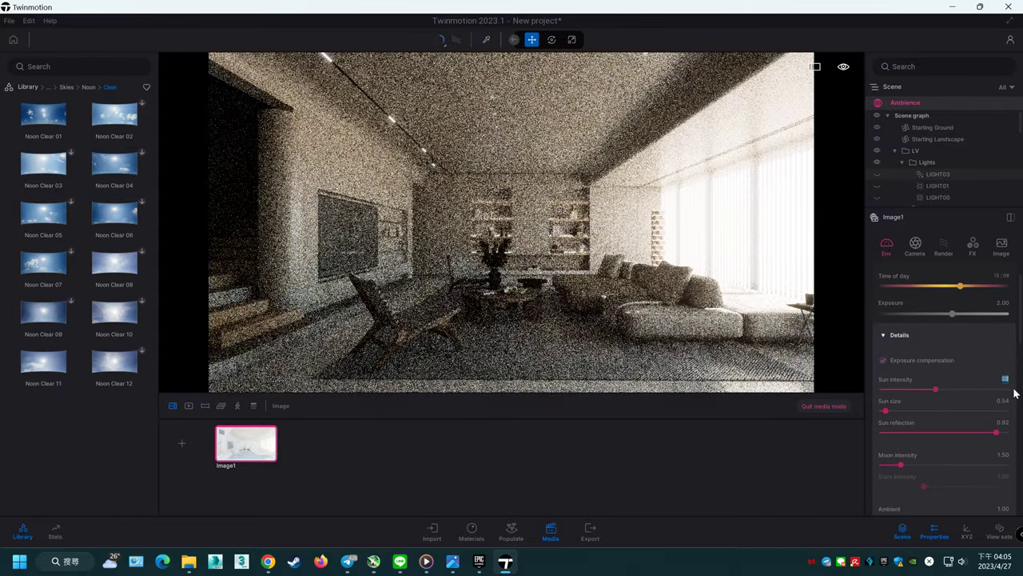
pyautogui.write('10')
pyautogui.press('Return')
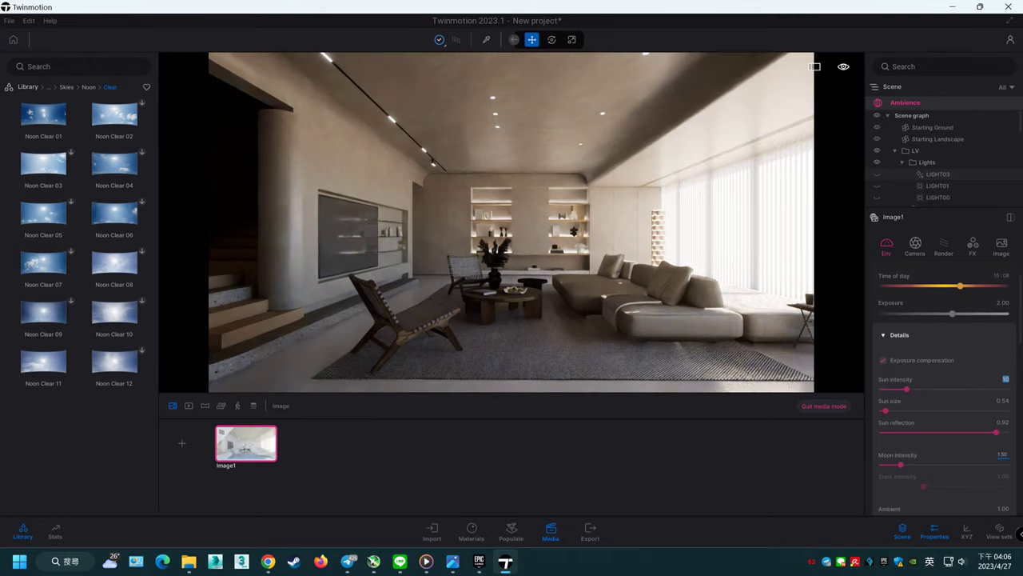
# Step: Raise the exposure, briefly to 5.00, then commit a slightly lower value
pyautogui.scroll(-3, 944, 392)
pyautogui.scroll(3, 1012, 456)
pyautogui.write('3')
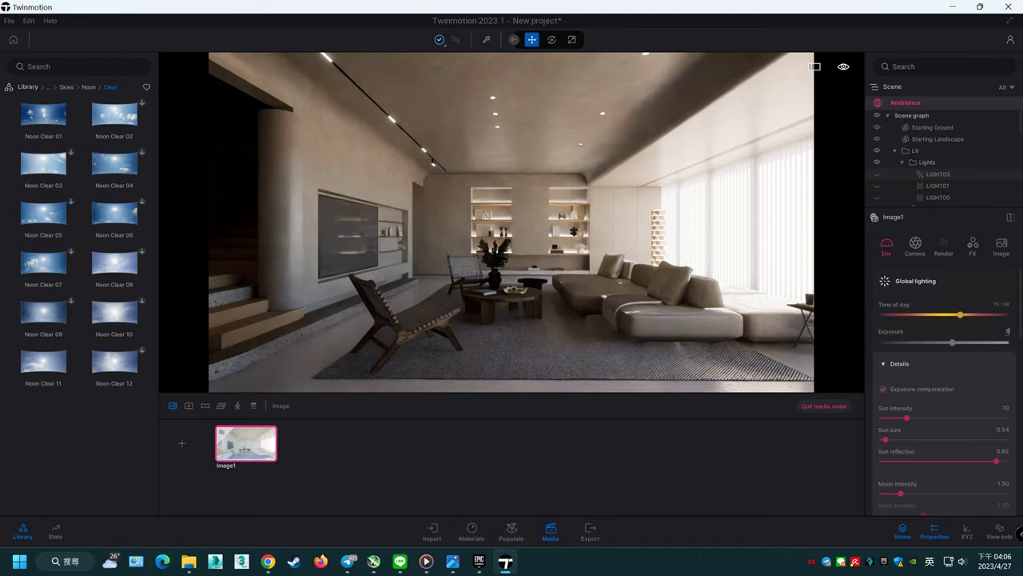
pyautogui.press('Return')
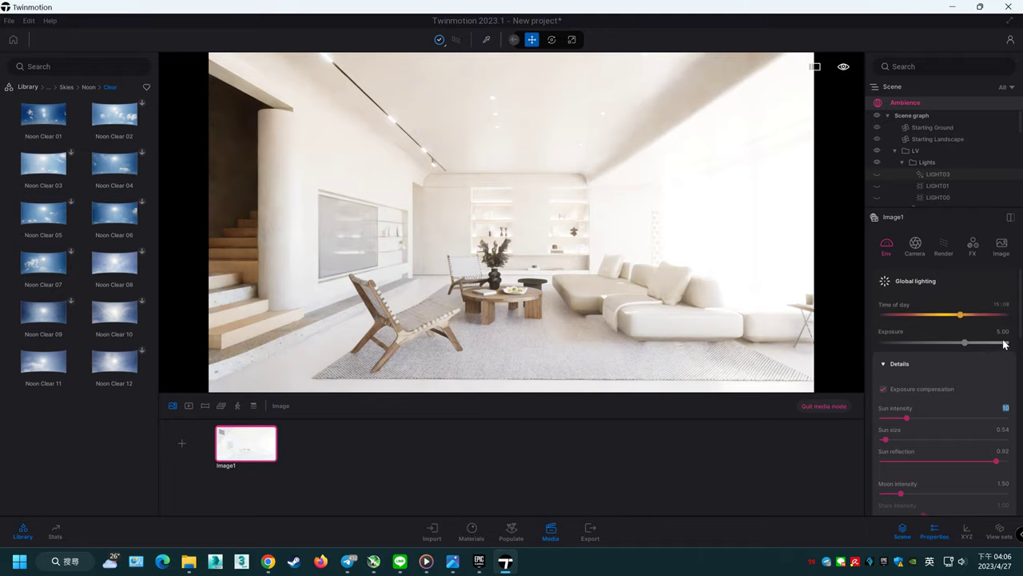
pyautogui.write('3')
pyautogui.press('Return')
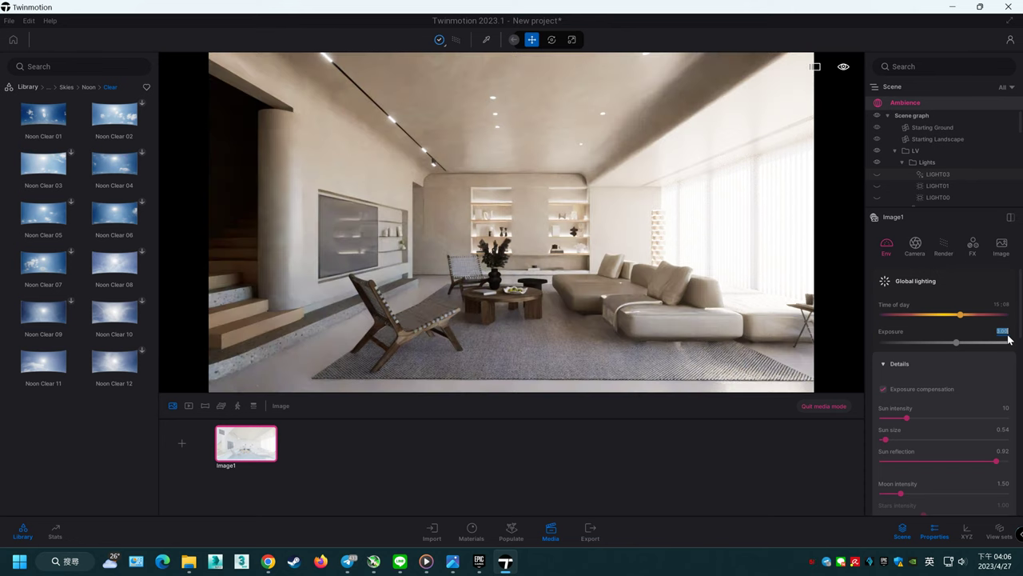
# Step: Enable LIGHT03 at 10479K colour temperature and 74.9 m attenuation, then leave path tracing
pyautogui.click(920, 175)
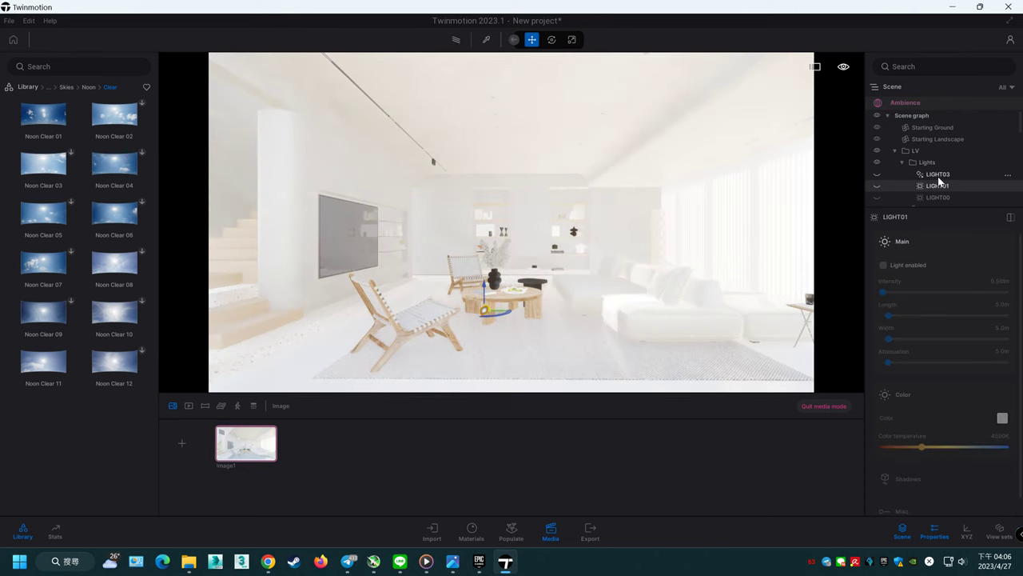
pyautogui.click(879, 175)
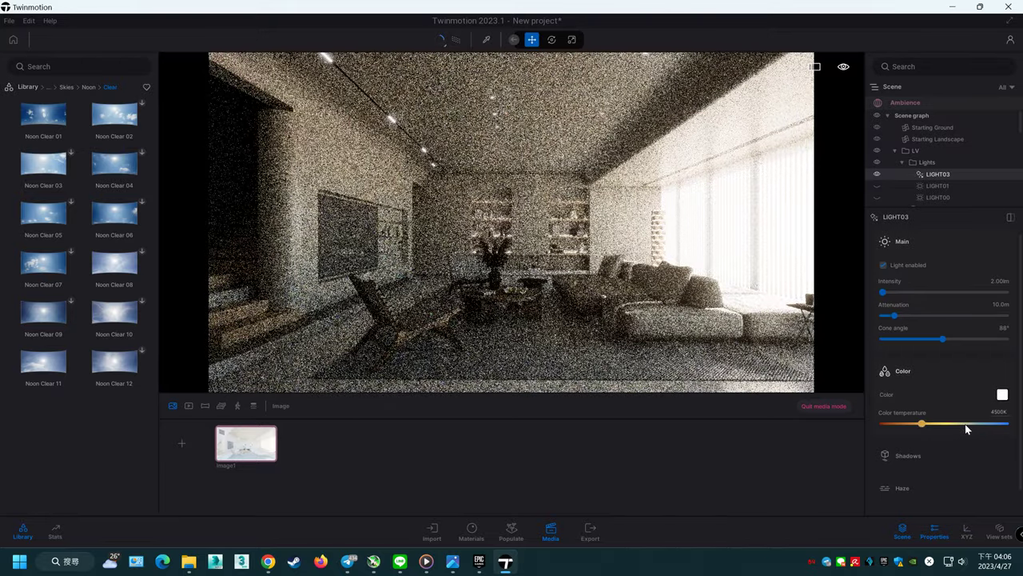
pyautogui.moveTo(965, 424); pyautogui.dragTo(989, 423)
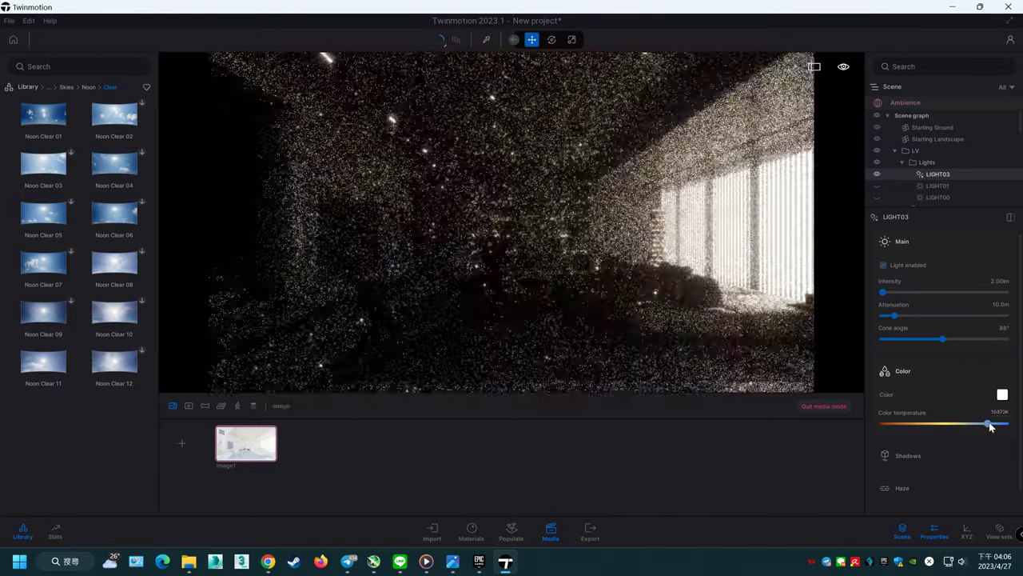
pyautogui.moveTo(894, 316); pyautogui.dragTo(977, 316)
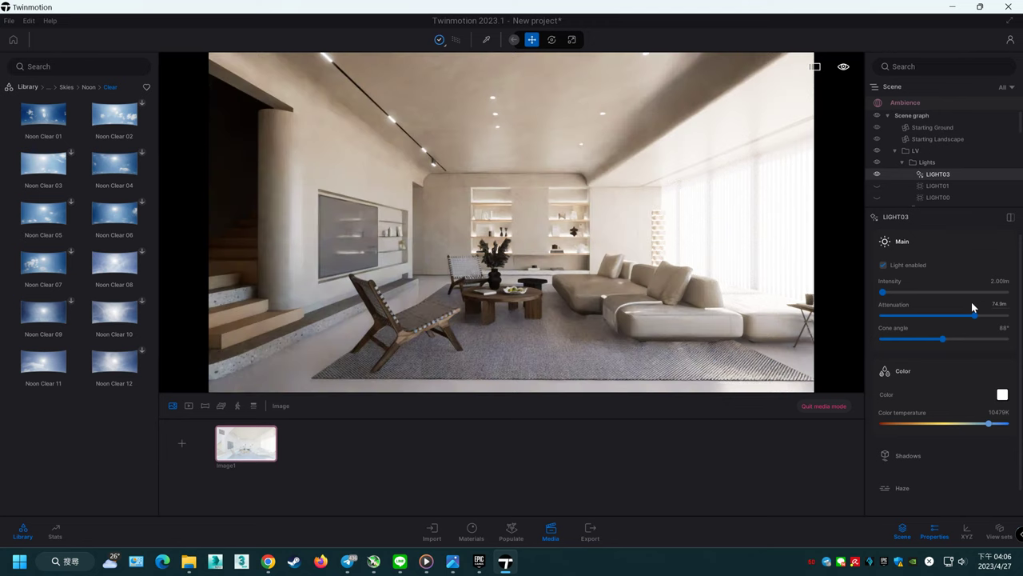
pyautogui.click(439, 39)
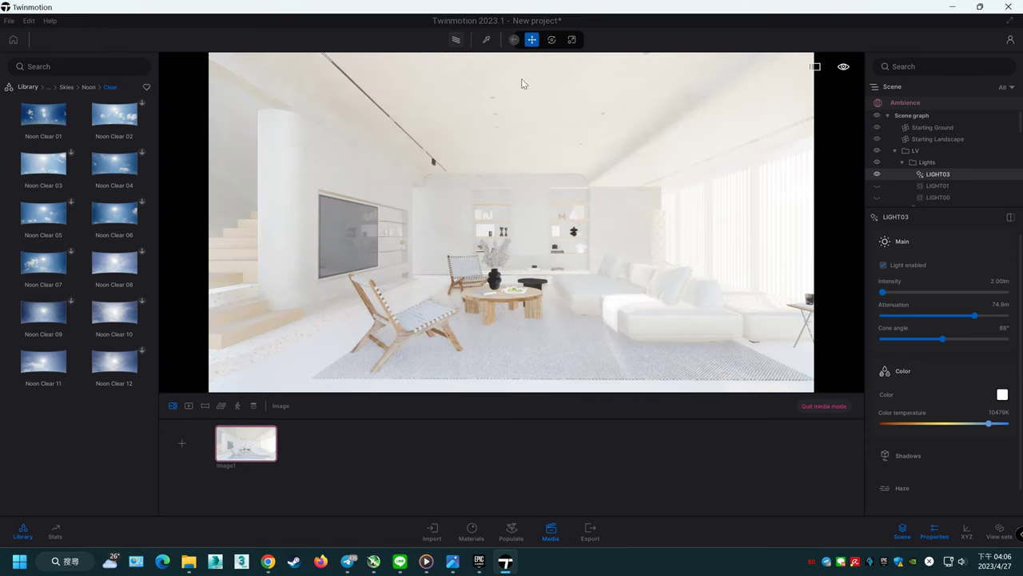
# Step: Face the windows in the Image1 view and delete LIGHT03, LIGHT01 and LIGHT00
pyautogui.click(252, 432)
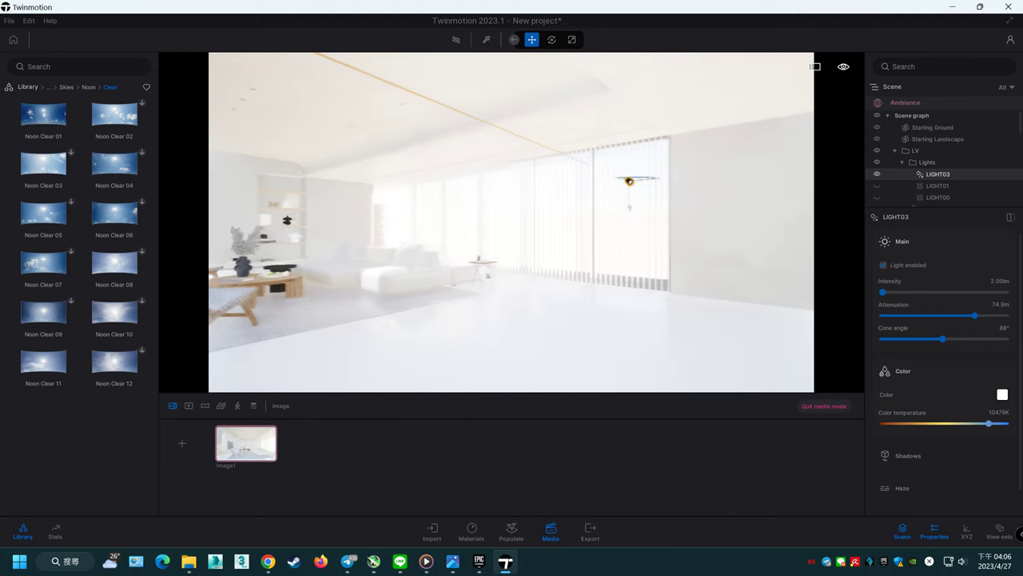
pyautogui.click(934, 163)
pyautogui.click(937, 172)
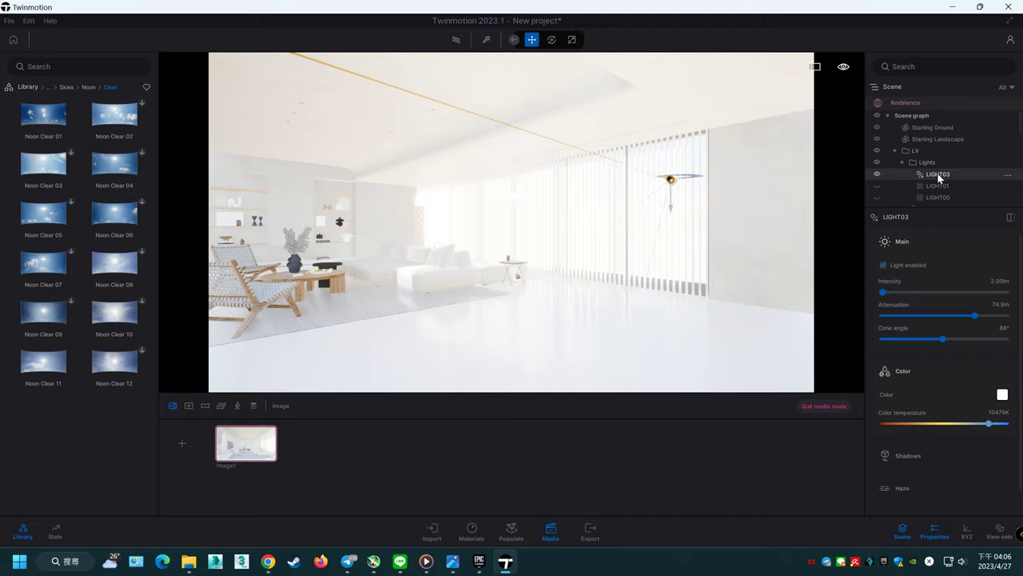
pyautogui.press('Delete')
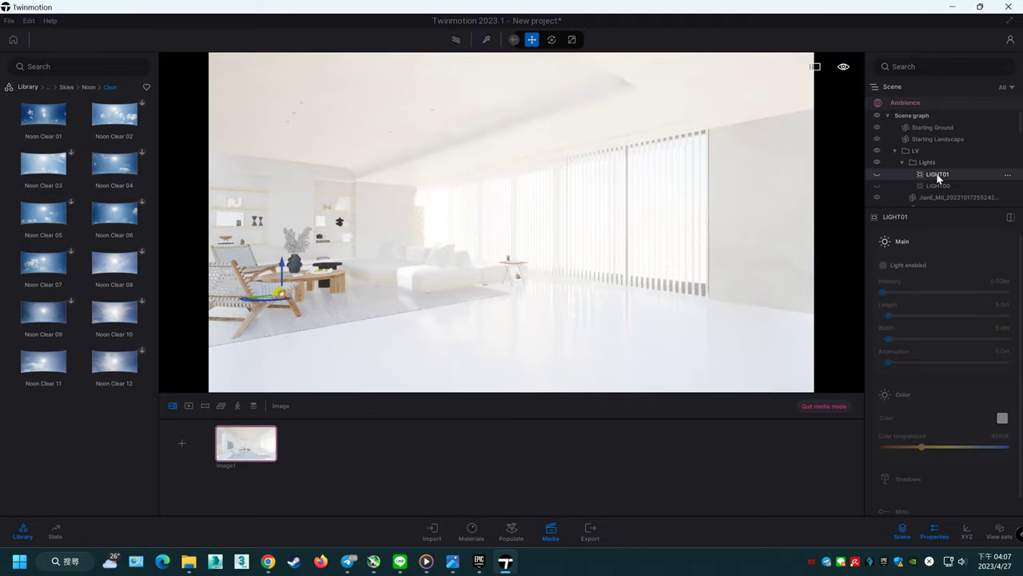
pyautogui.press('Delete')
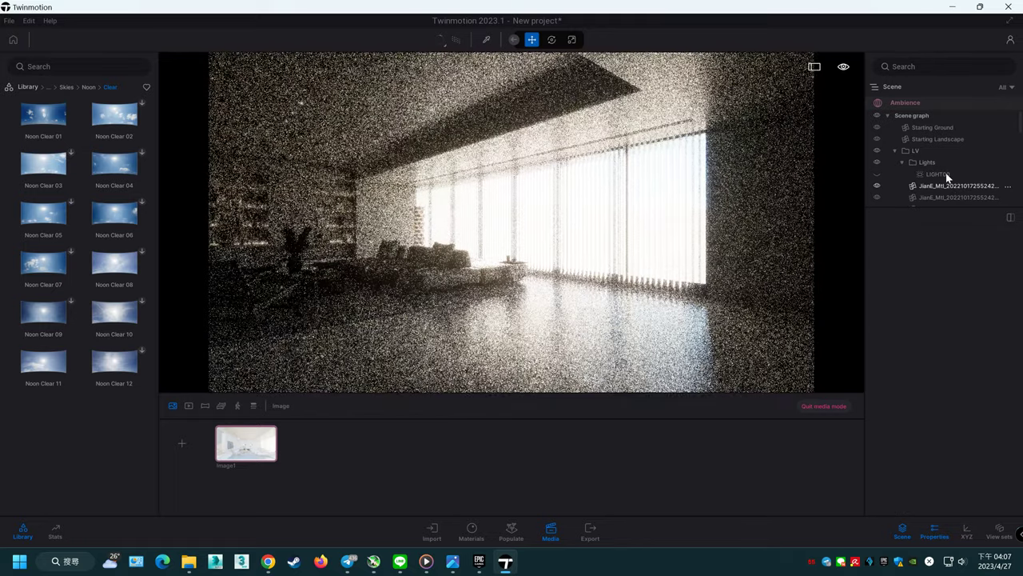
pyautogui.press('Delete')
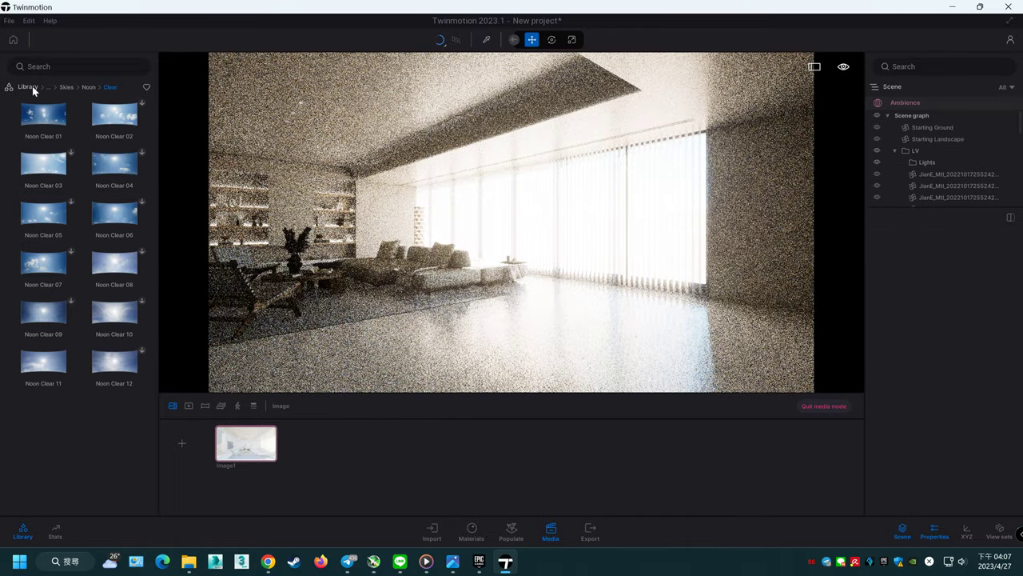
# Step: Drag an Area light from Library > Lights into the room and tilt it about 40°
pyautogui.click(27, 87)
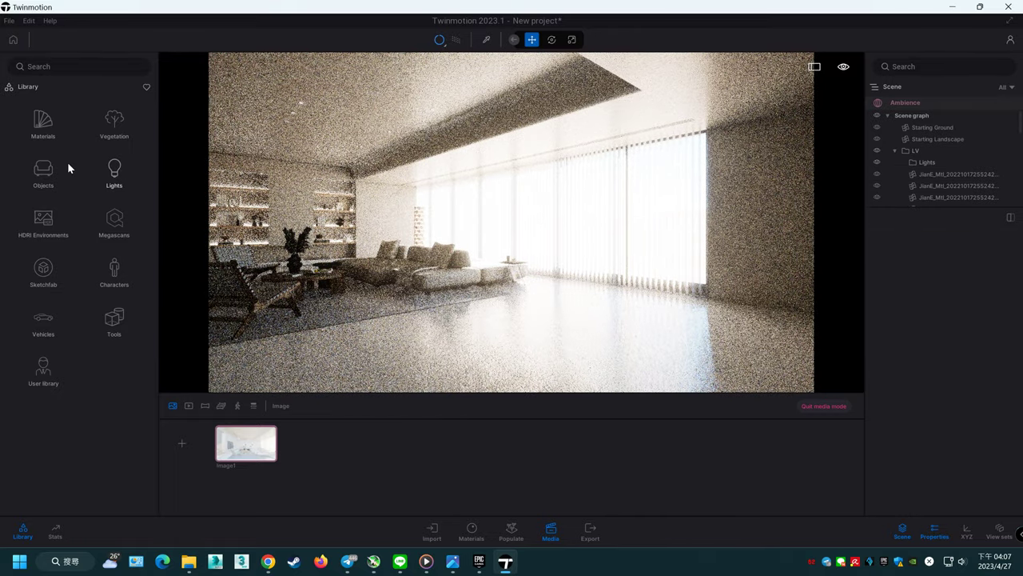
pyautogui.click(83, 172)
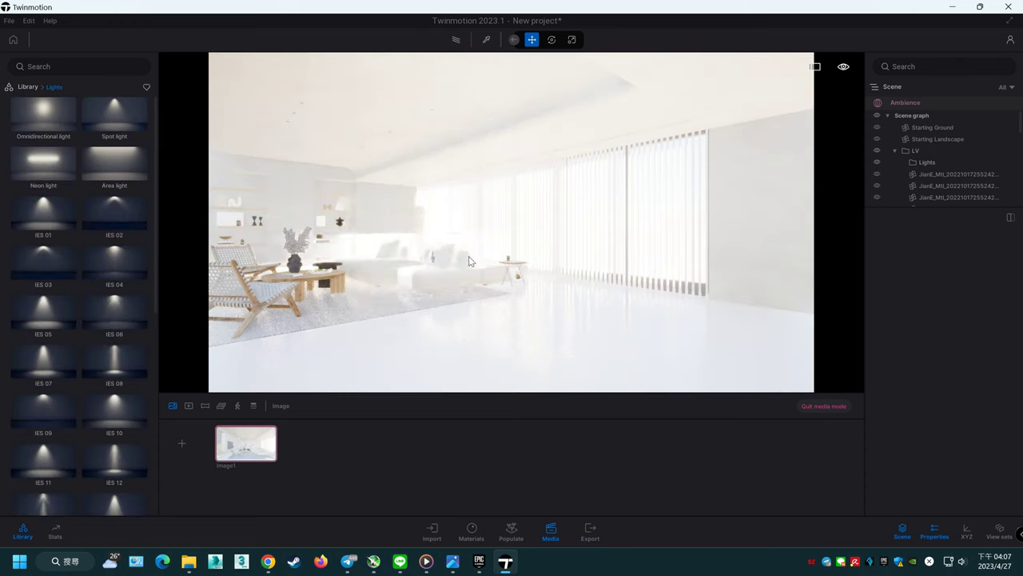
pyautogui.moveTo(466, 257); pyautogui.dragTo(534, 280)
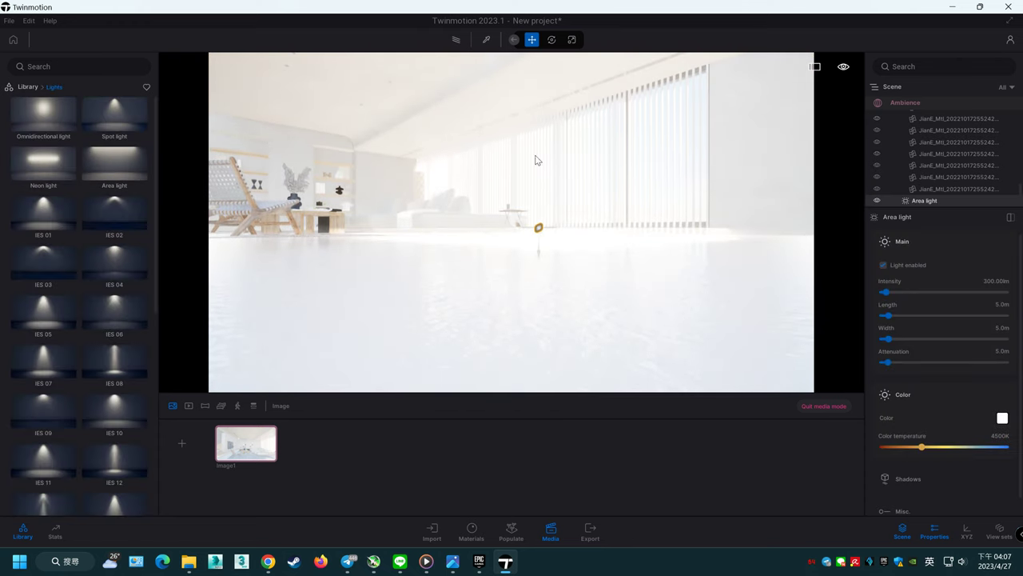
pyautogui.scroll(-5, 562, 155)
pyautogui.click(552, 39)
pyautogui.moveTo(530, 307)
pyautogui.mouseDown()
pyautogui.moveTo(548, 296)
pyautogui.moveTo(529, 290)
pyautogui.moveTo(542, 285)
pyautogui.mouseUp()
pyautogui.scroll(3, 548, 296)
# Step: Move the area light down beside the windows and enlarge its length and width
pyautogui.click(533, 40)
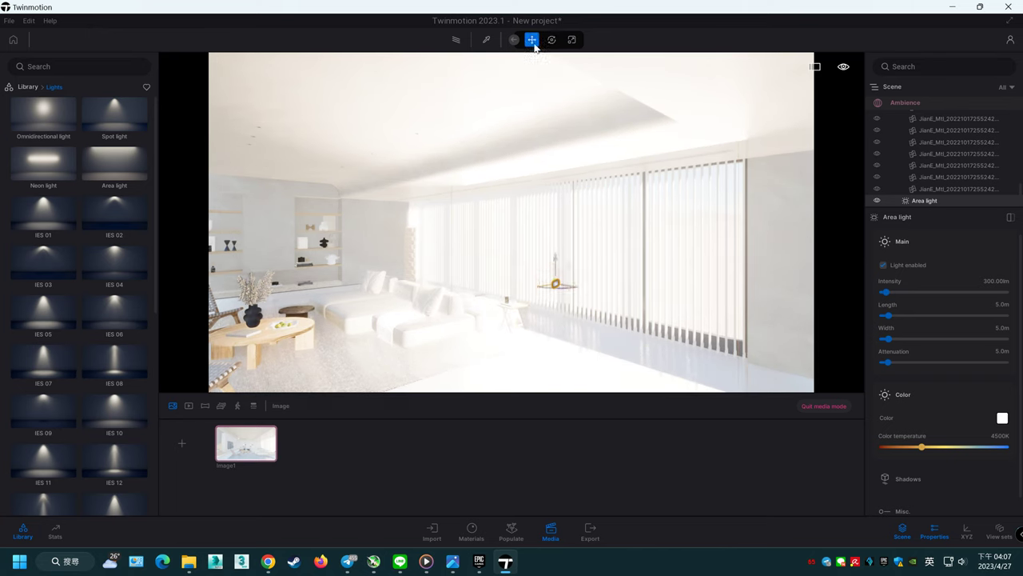
pyautogui.moveTo(553, 286)
pyautogui.mouseDown()
pyautogui.moveTo(541, 292)
pyautogui.moveTo(562, 293)
pyautogui.moveTo(565, 230)
pyautogui.mouseUp()
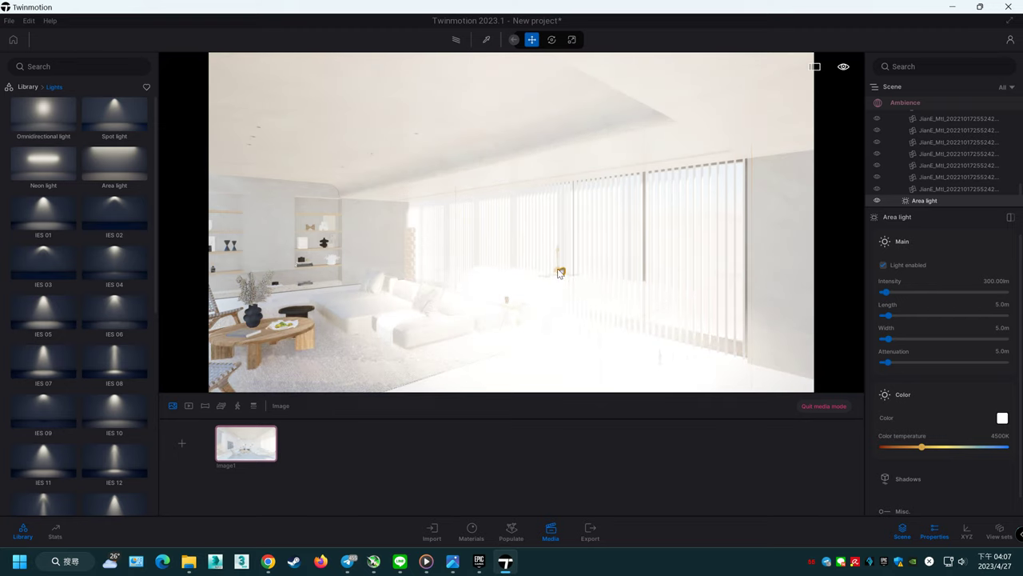
pyautogui.moveTo(573, 188); pyautogui.dragTo(542, 288)
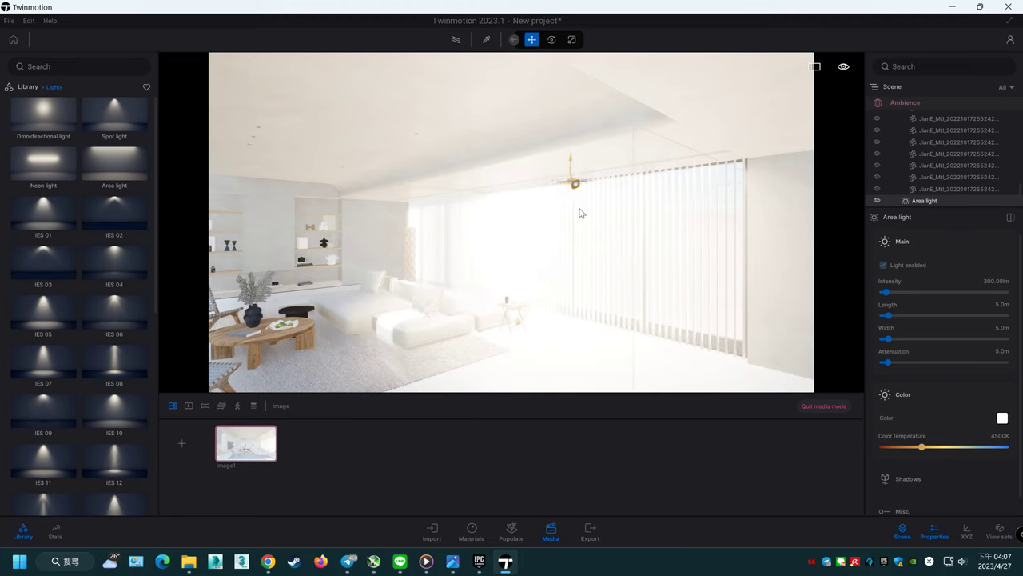
pyautogui.click(547, 291)
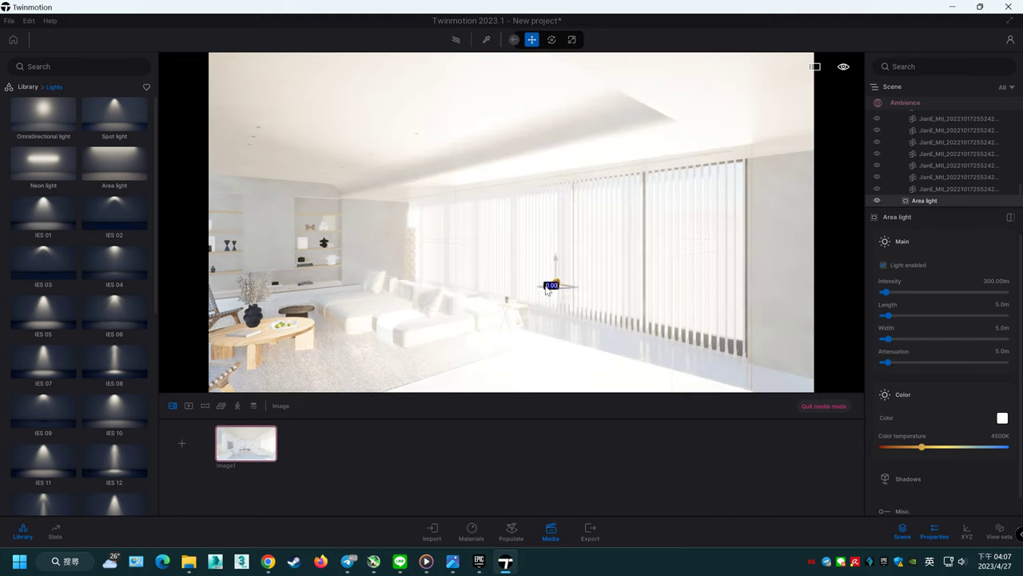
pyautogui.moveTo(547, 289); pyautogui.dragTo(598, 277)
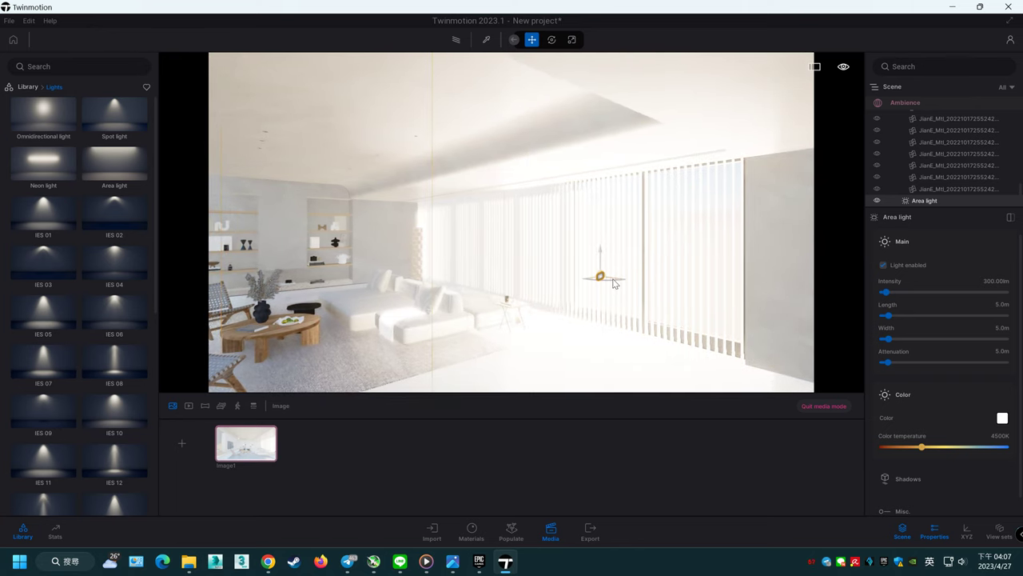
pyautogui.moveTo(612, 281); pyautogui.dragTo(555, 273)
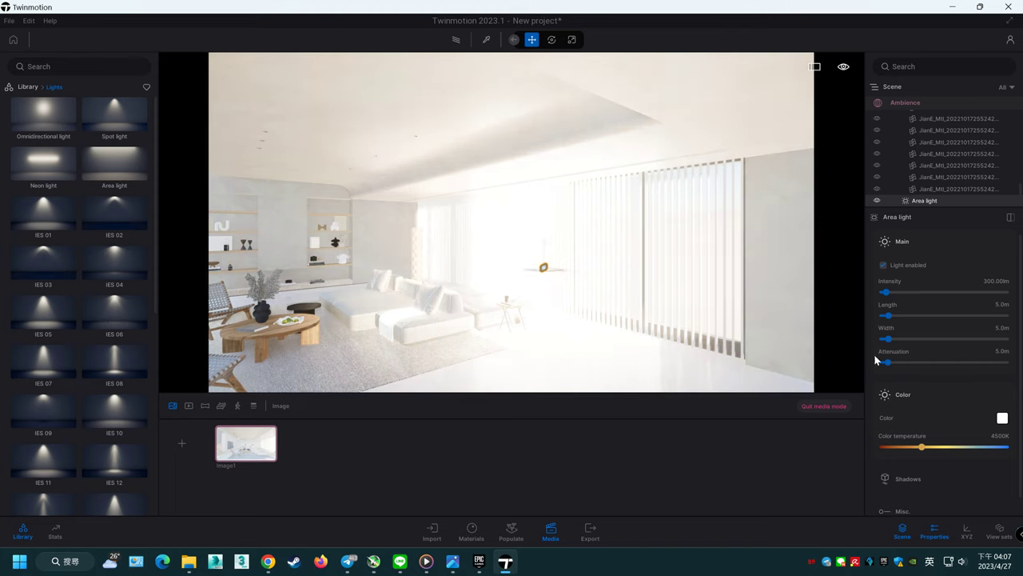
pyautogui.moveTo(889, 318)
pyautogui.mouseDown()
pyautogui.moveTo(908, 316)
pyautogui.moveTo(940, 339)
pyautogui.mouseUp()
# Step: Make the area light 20.7 × 47.0 m, 21.0 m attenuation, 10800K and 2 lm
pyautogui.moveTo(887, 362); pyautogui.dragTo(919, 361)
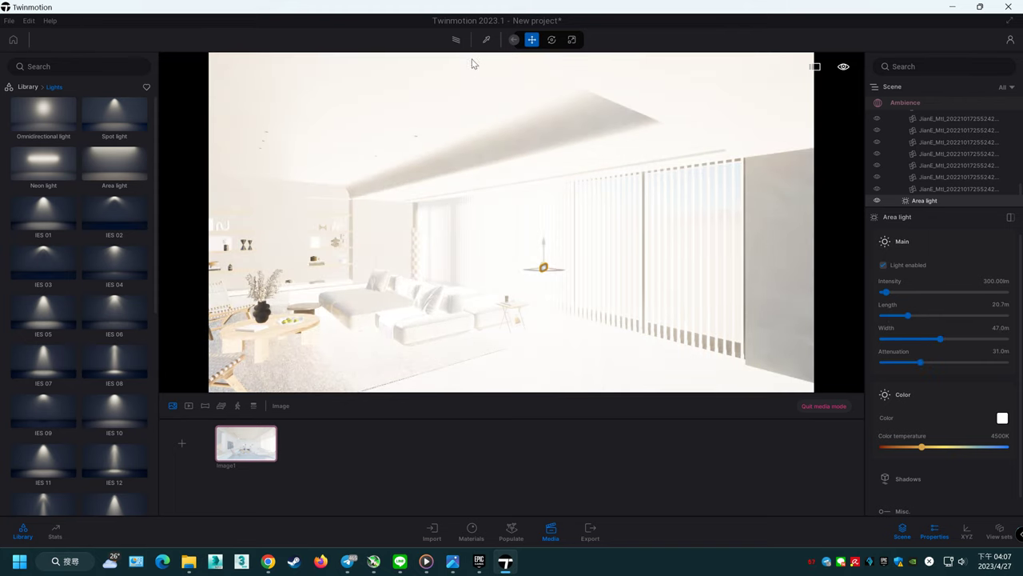
pyautogui.moveTo(946, 448); pyautogui.dragTo(992, 447)
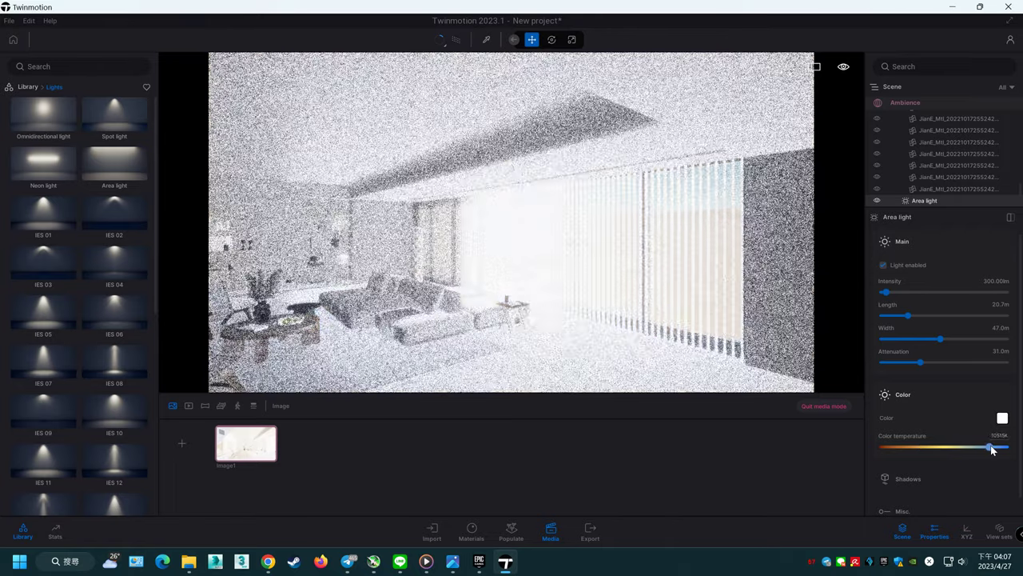
pyautogui.doubleClick(995, 281)
pyautogui.write('2')
pyautogui.press('Return')
pyautogui.moveTo(512, 240); pyautogui.dragTo(584, 245, button='middle')
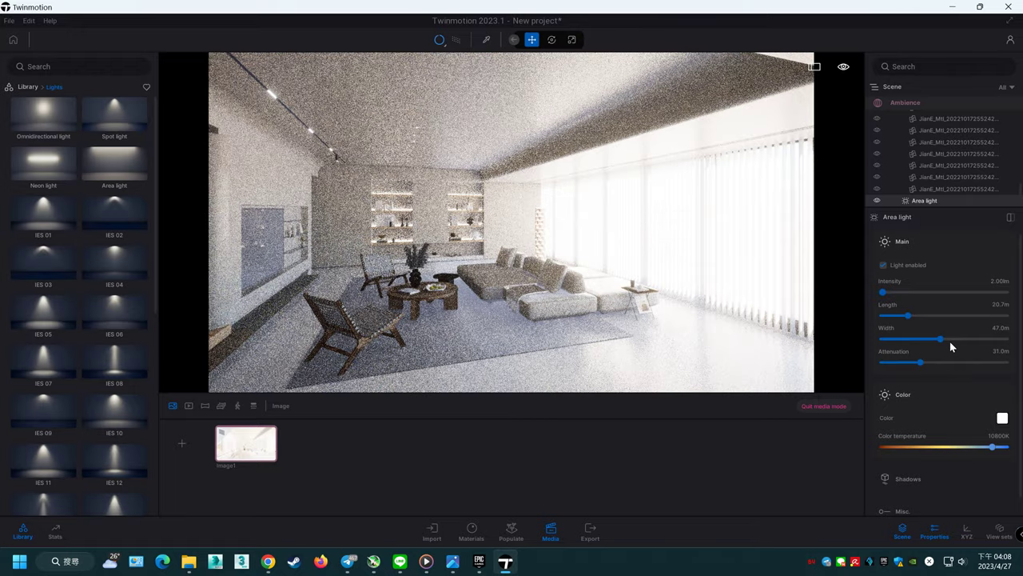
pyautogui.moveTo(920, 362); pyautogui.dragTo(907, 363)
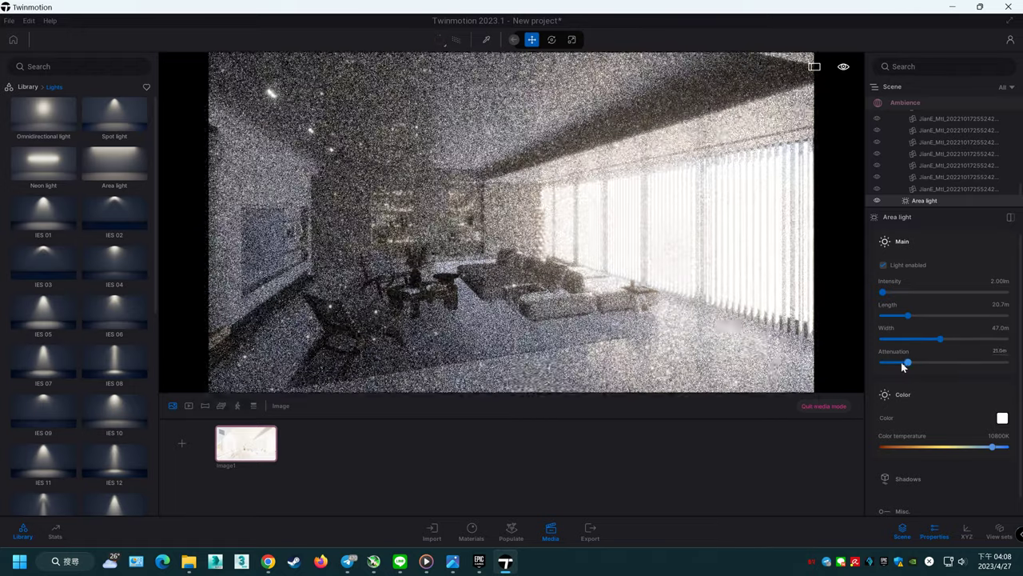
# Step: From the Image1 view, set the area light to 100 lm and a warmer 8516K
pyautogui.click(245, 443)
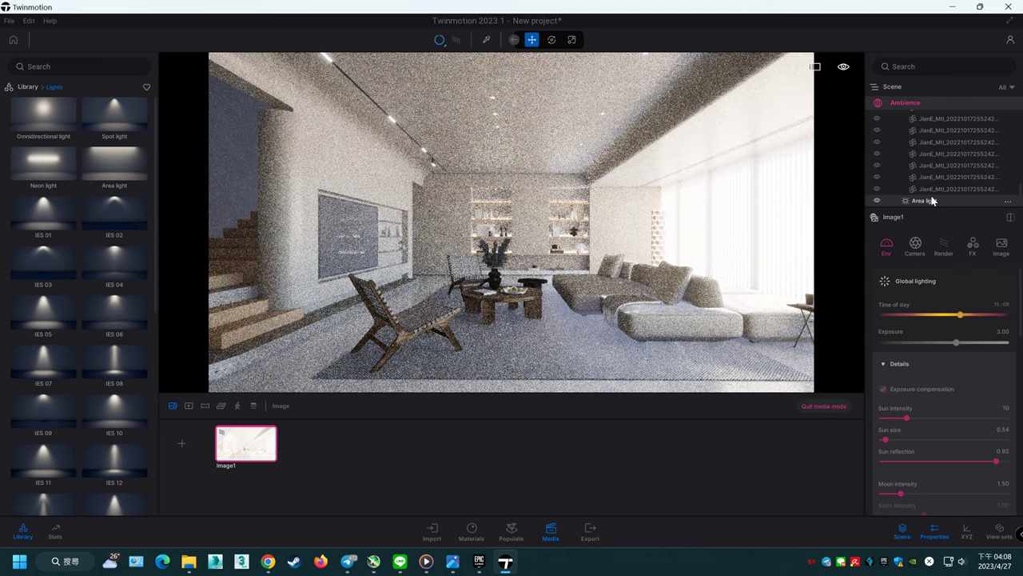
pyautogui.click(932, 200)
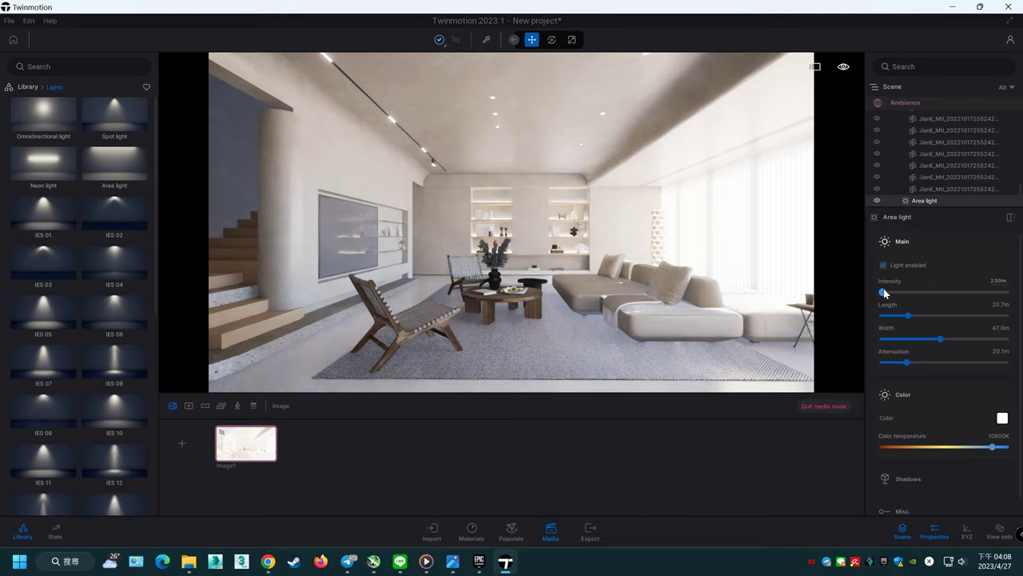
pyautogui.moveTo(884, 293); pyautogui.dragTo(886, 293)
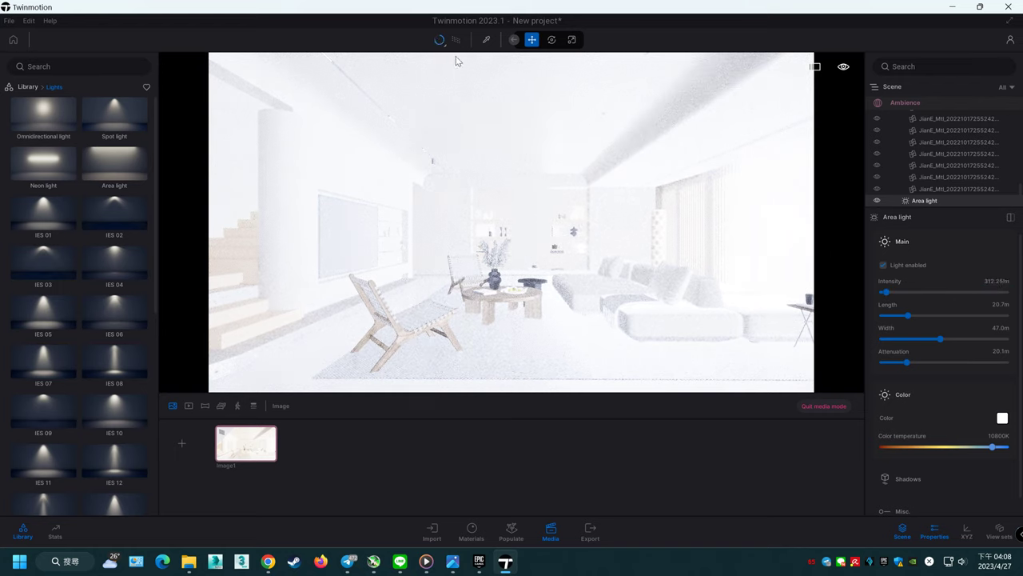
pyautogui.click(996, 281)
pyautogui.write('100')
pyautogui.press('Return')
pyautogui.moveTo(992, 446); pyautogui.dragTo(969, 449)
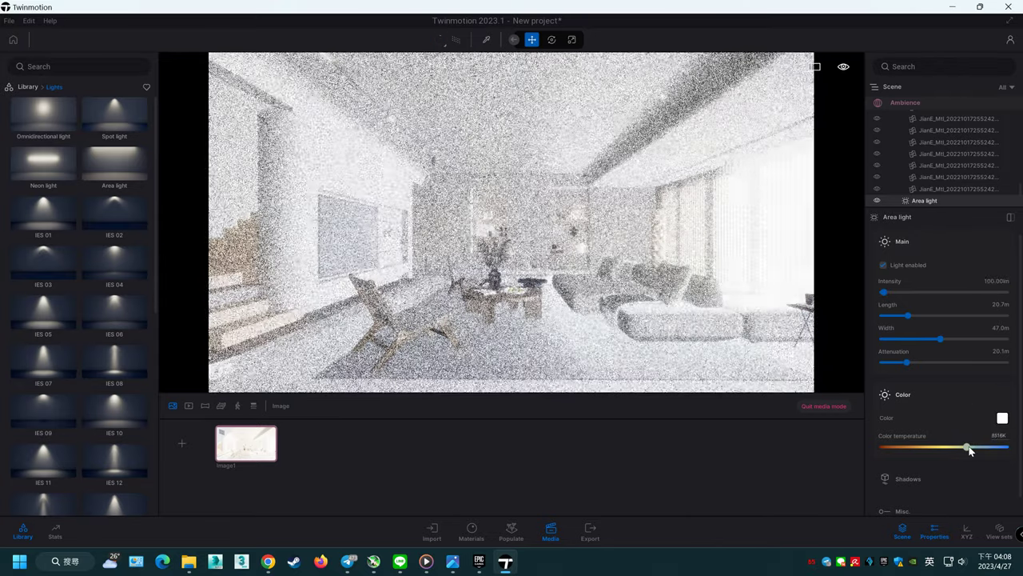
pyautogui.click(928, 103)
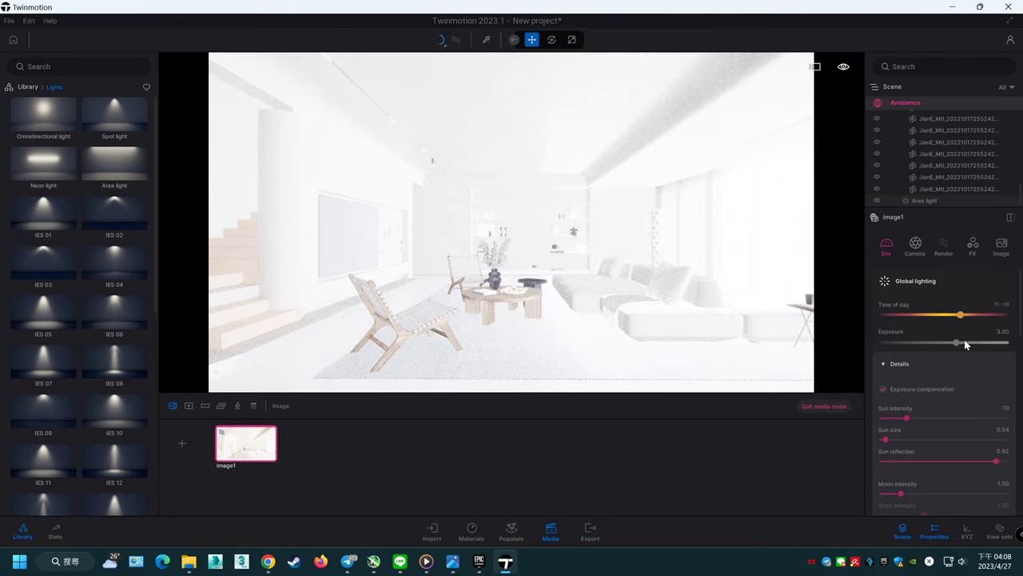
# Step: Lower the scene exposure, trying 2 and then 1.8
pyautogui.click(1002, 331)
pyautogui.write('2')
pyautogui.press('Return')
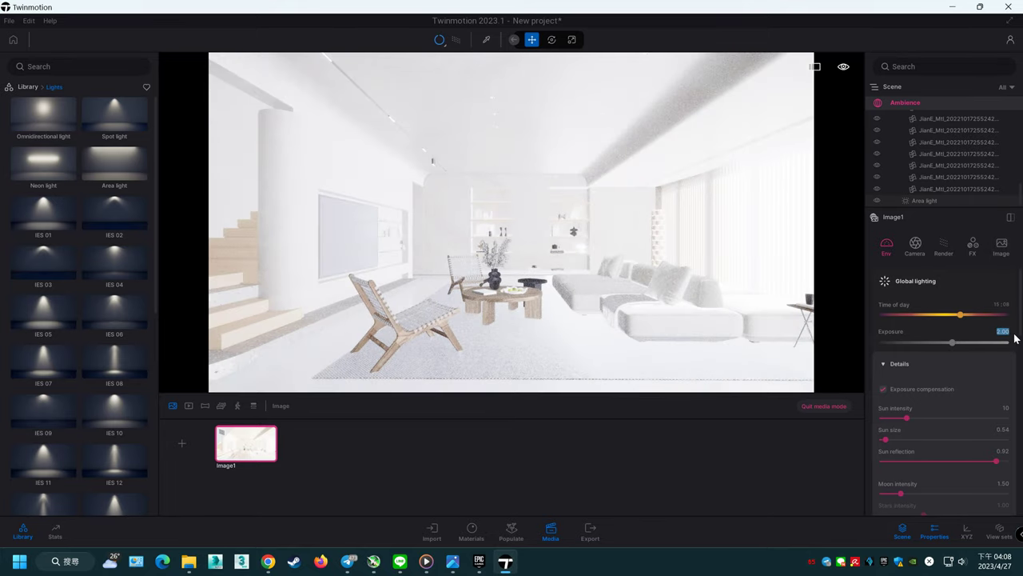
pyautogui.write('1.8')
pyautogui.press('Return')
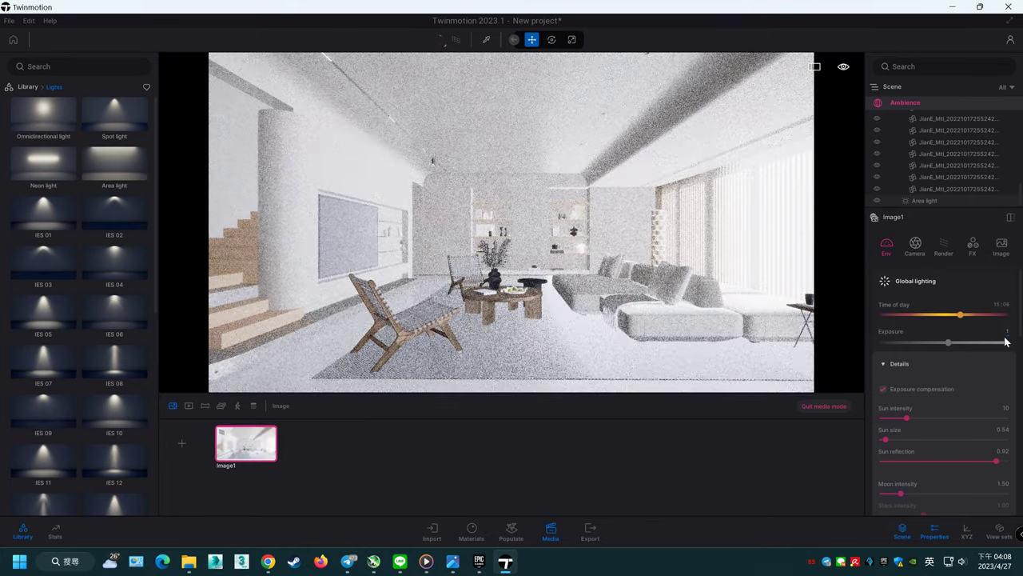
# Step: Set the area light to 2, then 10 lm intensity, with 100 m attenuation
pyautogui.click(945, 200)
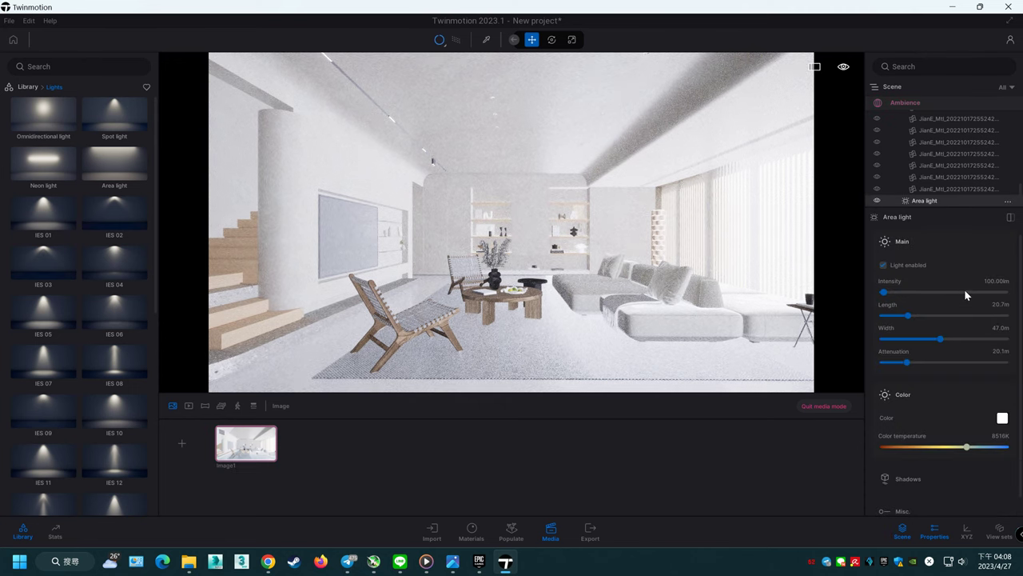
pyautogui.click(996, 281)
pyautogui.write('2')
pyautogui.press('Return')
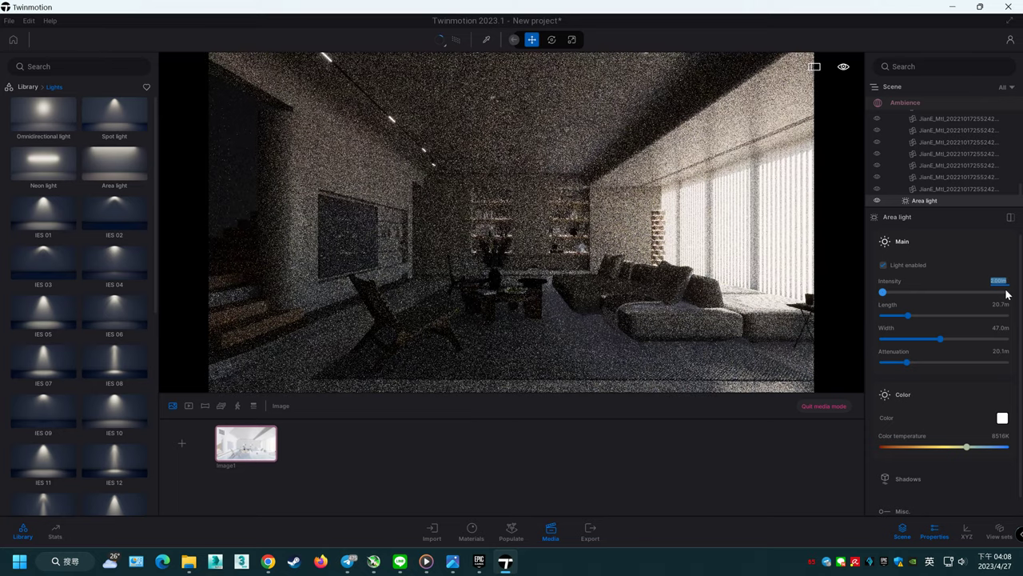
pyautogui.write('10')
pyautogui.press('Return')
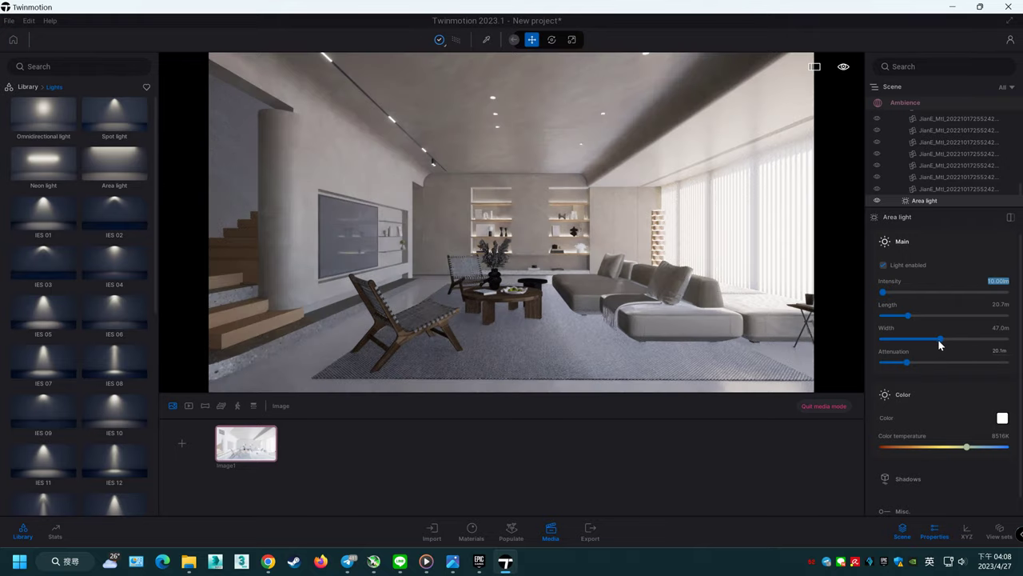
pyautogui.moveTo(937, 362); pyautogui.dragTo(1022, 364)
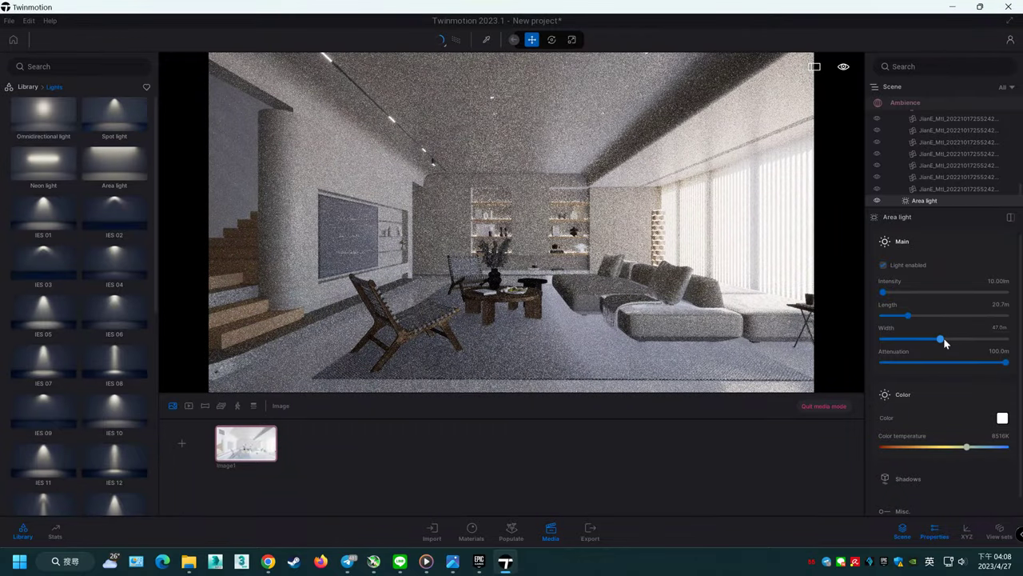
# Step: Settle the area light at 20 lm after trying 50, then delete it from the scene
pyautogui.click(999, 281)
pyautogui.write('50')
pyautogui.press('Return')
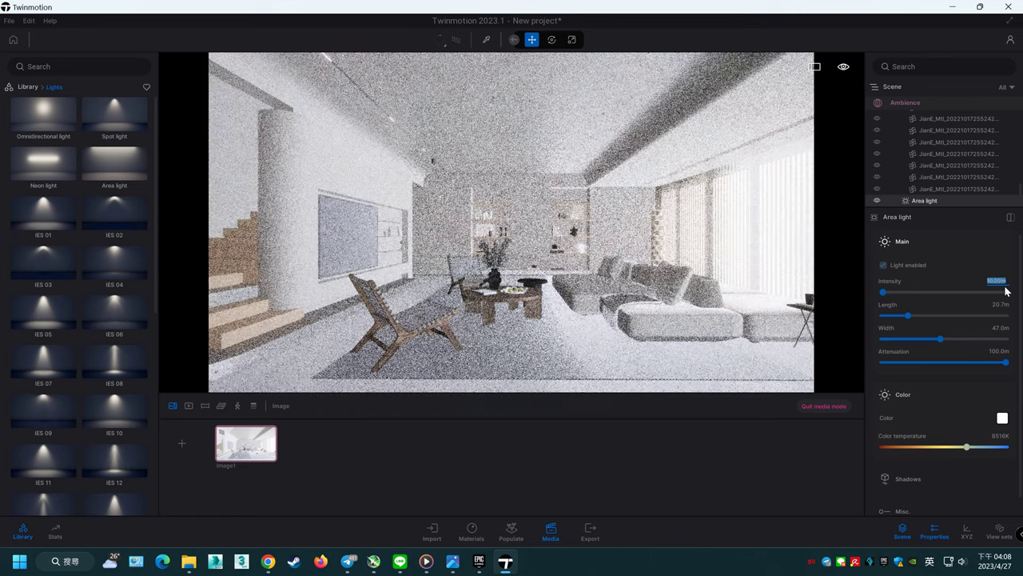
pyautogui.write('20')
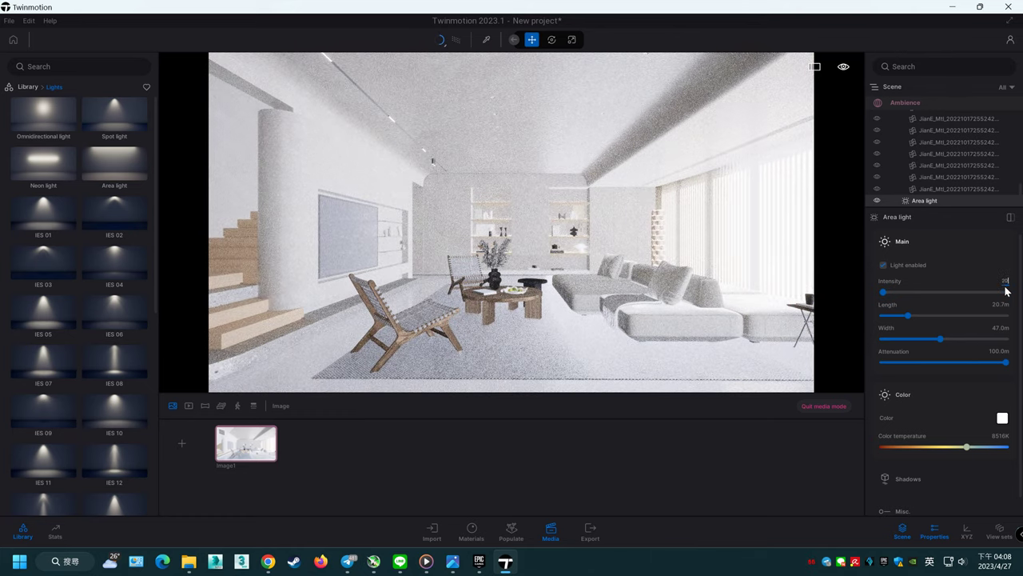
pyautogui.press('Return')
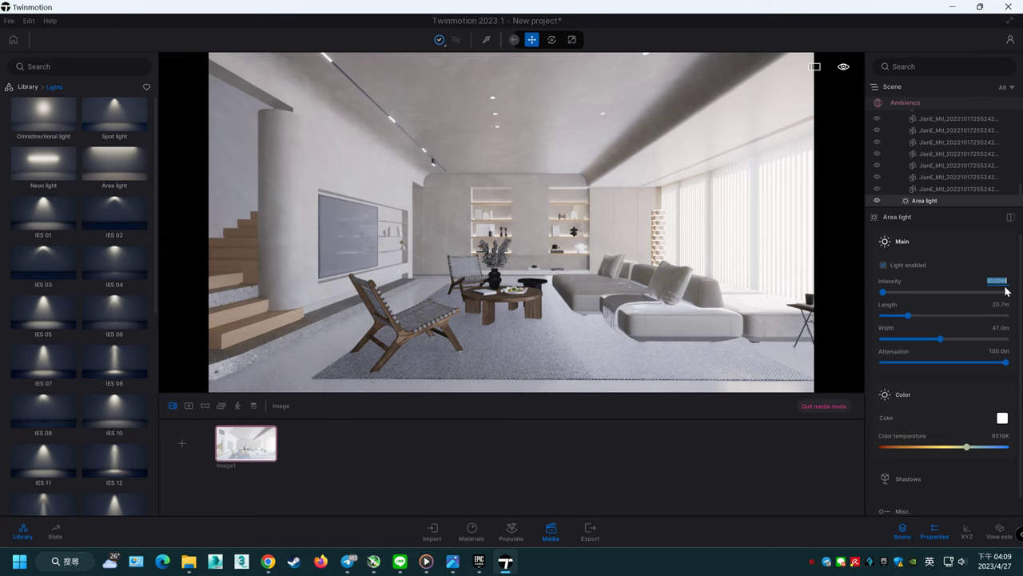
pyautogui.press('Return')
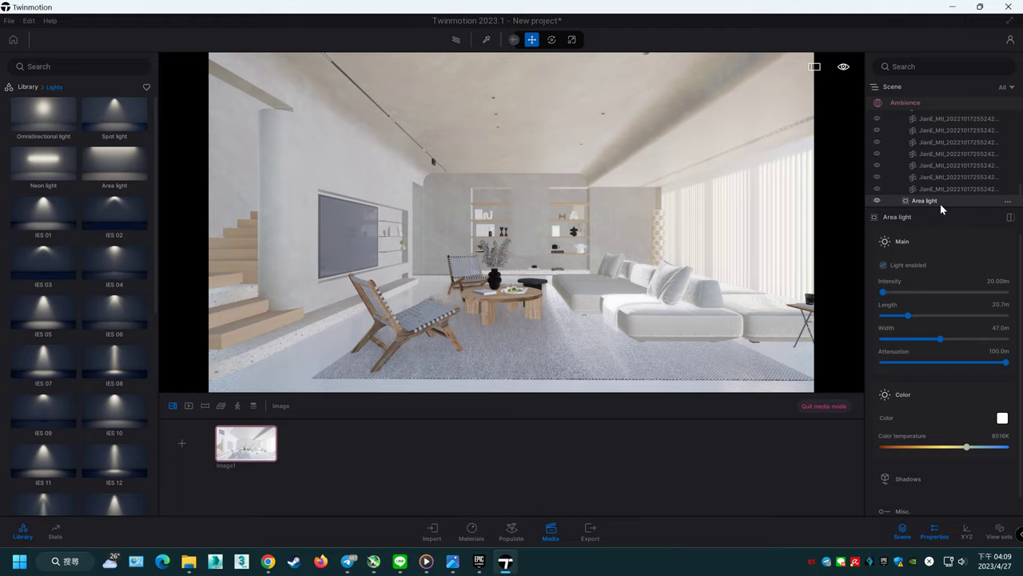
pyautogui.press('Delete')
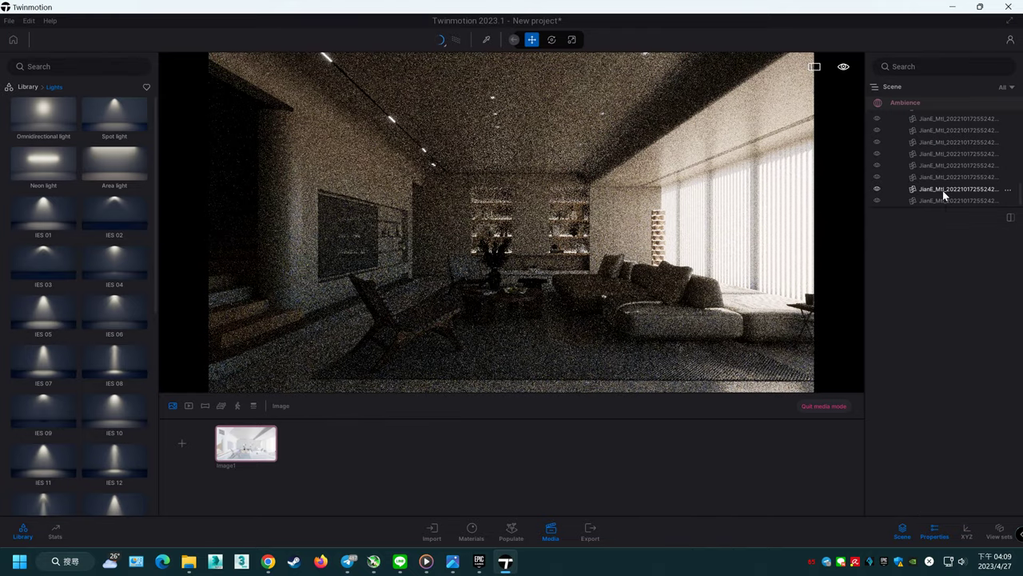
# Step: Set exposure to 3.00, move the time of day to late morning, and lower sun intensity
pyautogui.click(931, 103)
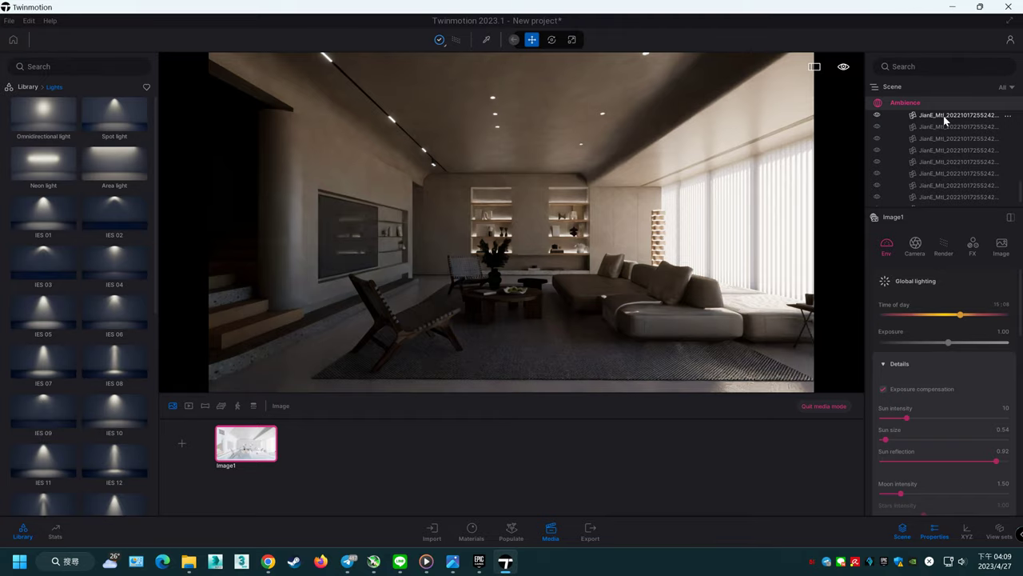
pyautogui.click(1003, 331)
pyautogui.write('3')
pyautogui.press('Return')
pyautogui.moveTo(960, 314); pyautogui.dragTo(939, 314)
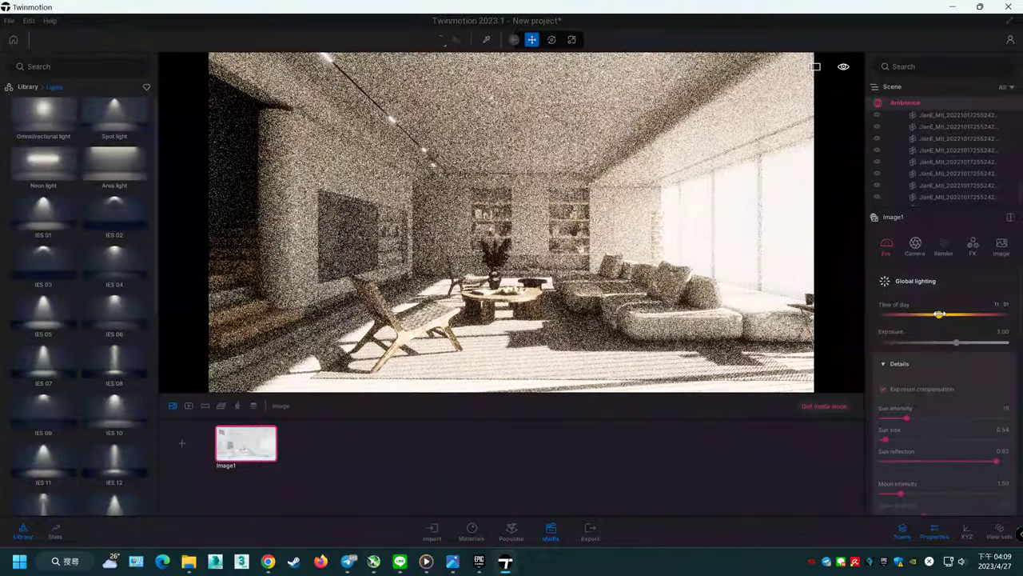
pyautogui.moveTo(903, 418)
pyautogui.mouseDown()
pyautogui.moveTo(879, 419)
pyautogui.moveTo(916, 416)
pyautogui.mouseUp()
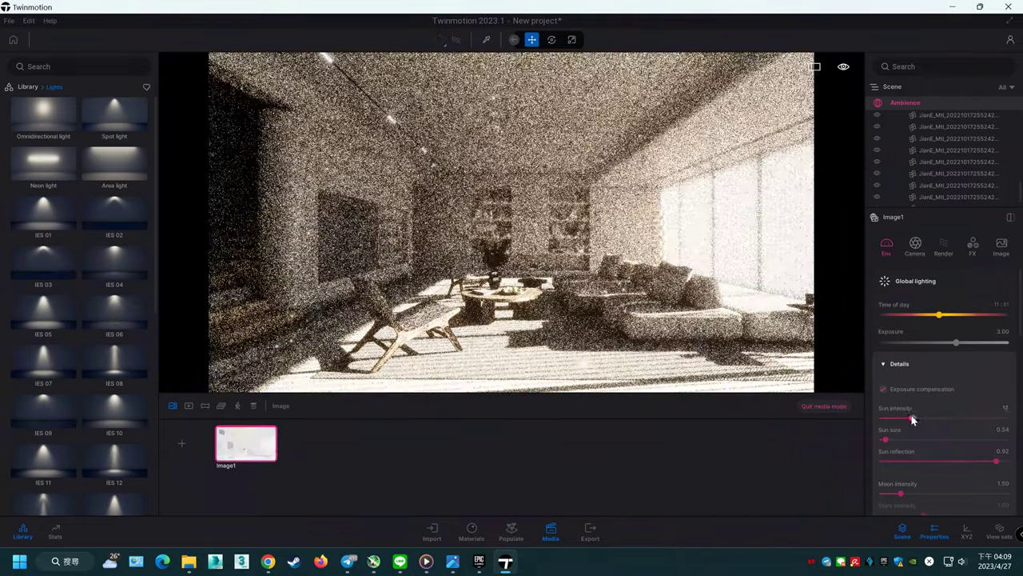
# Step: Lower the sun intensity, set time of day to 10:42, and exposure to about 5.99
pyautogui.moveTo(915, 415); pyautogui.dragTo(944, 436)
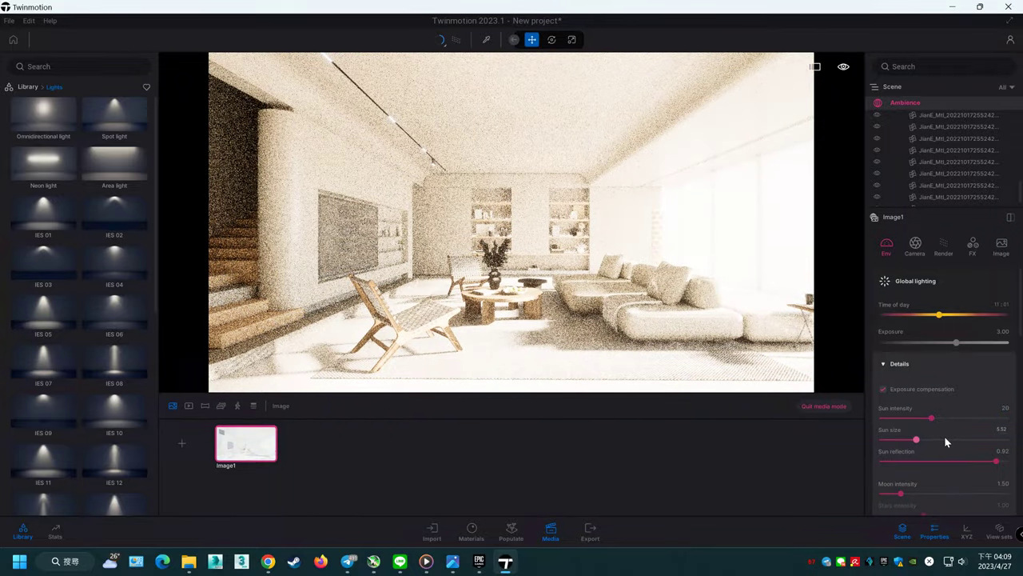
pyautogui.moveTo(932, 417); pyautogui.dragTo(886, 418)
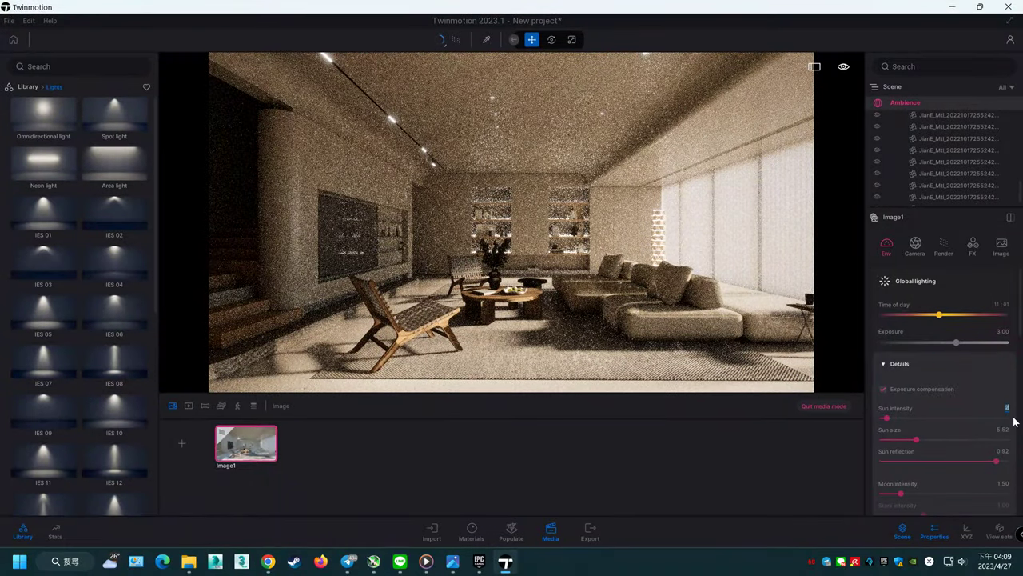
pyautogui.write('0')
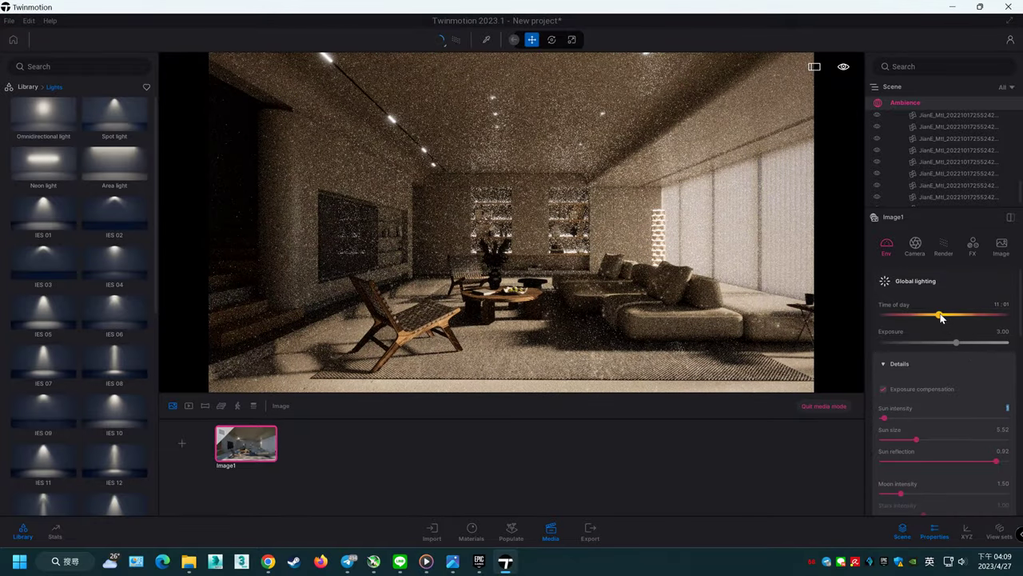
pyautogui.moveTo(941, 318); pyautogui.dragTo(935, 315)
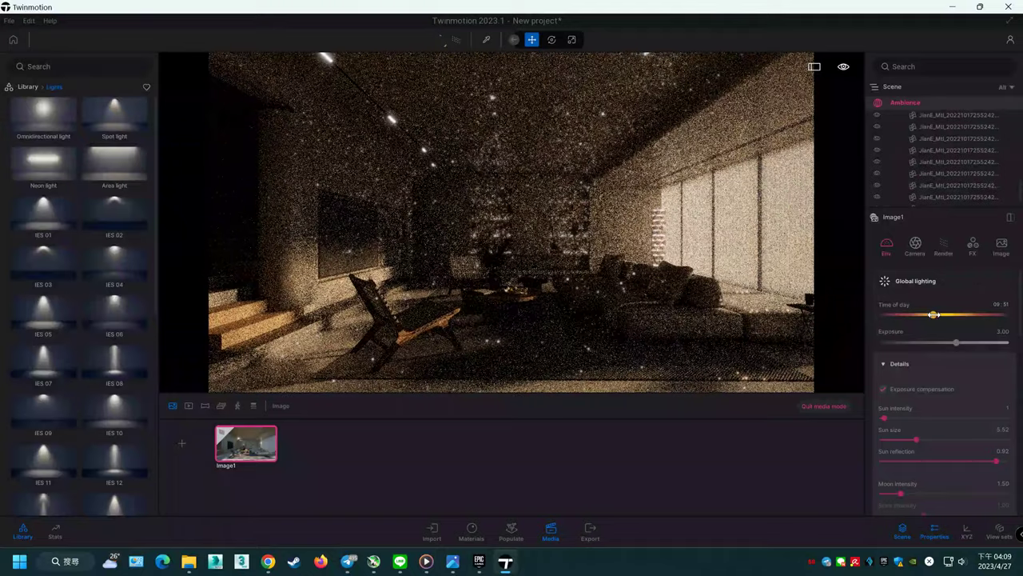
pyautogui.moveTo(937, 315); pyautogui.dragTo(978, 346)
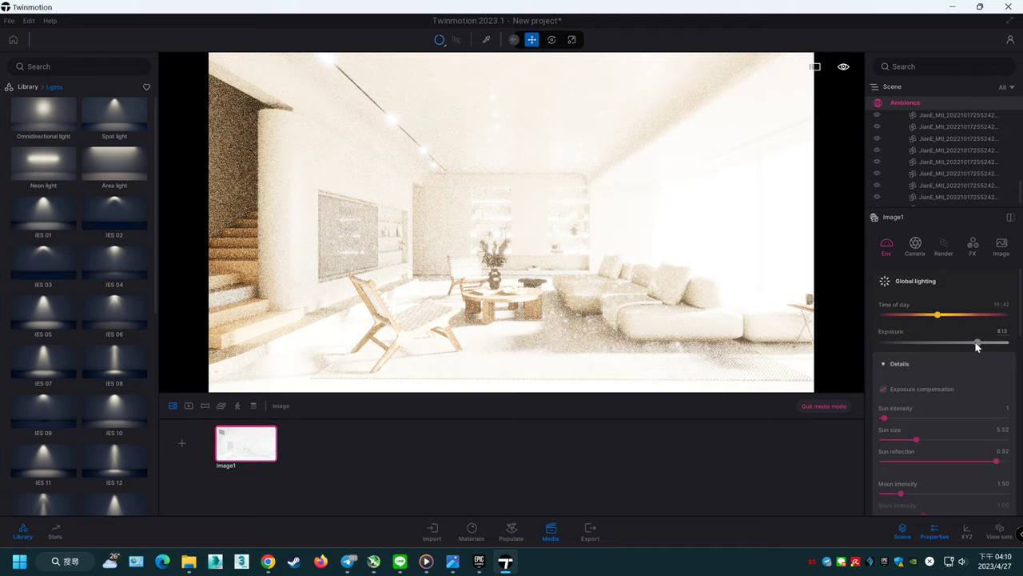
pyautogui.moveTo(973, 345); pyautogui.dragTo(968, 345)
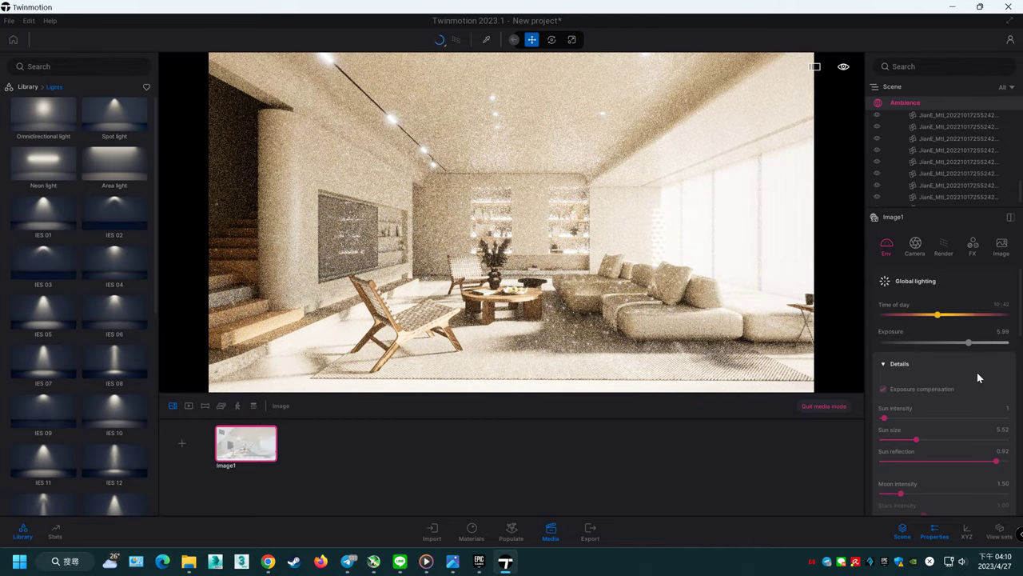
pyautogui.scroll(-1, 976, 370)
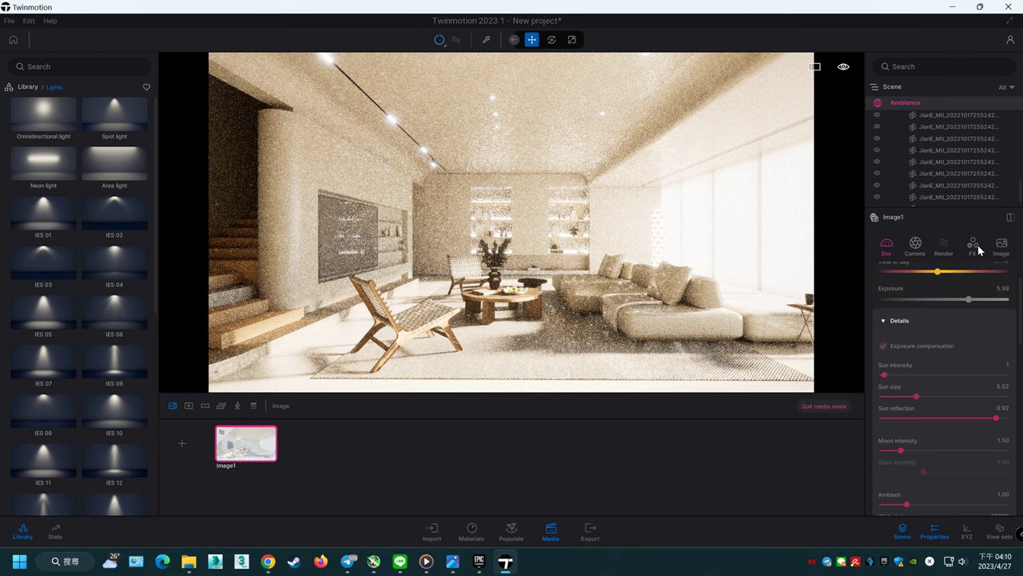
pyautogui.click(978, 244)
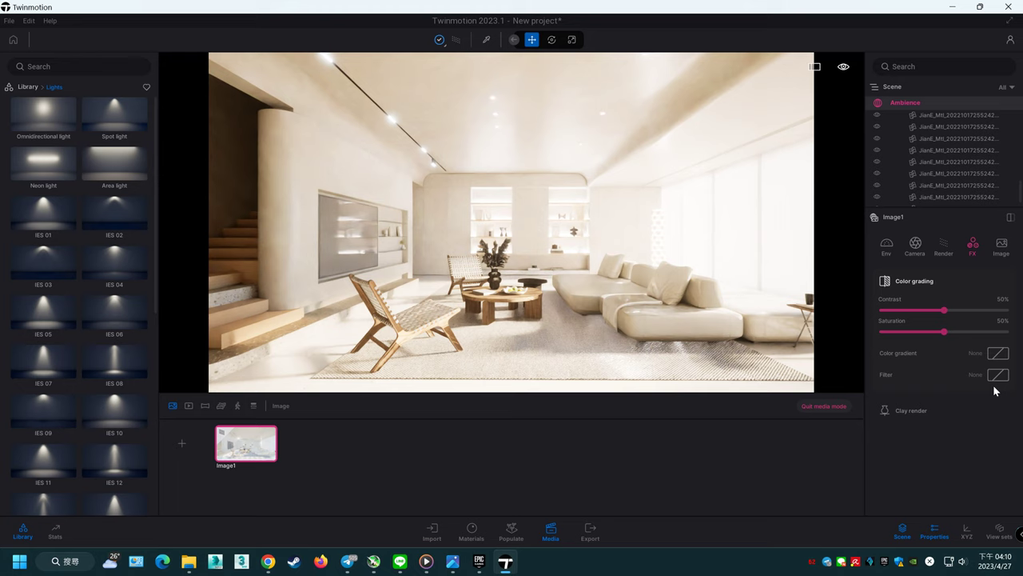
pyautogui.click(1000, 248)
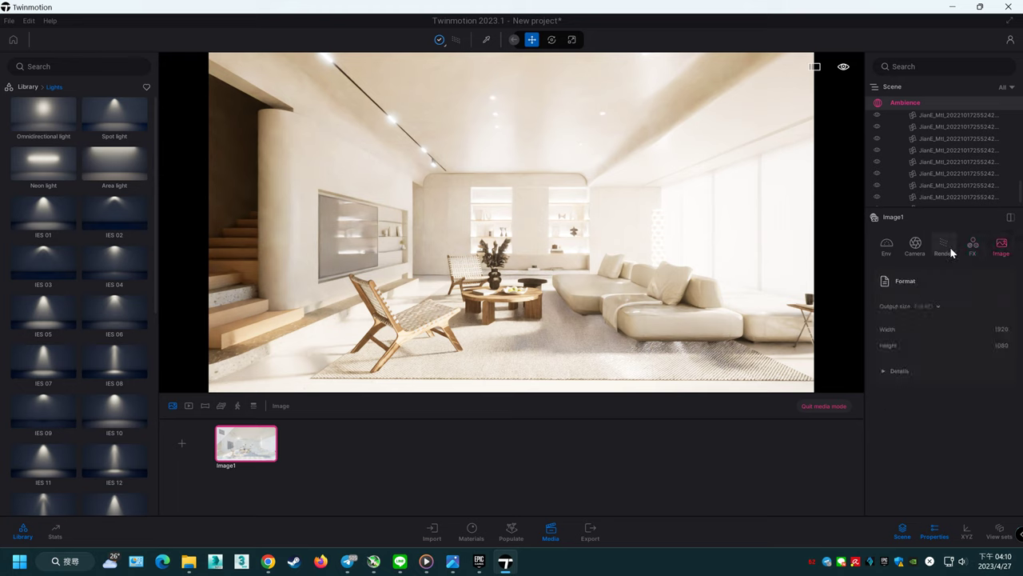
pyautogui.click(950, 248)
pyautogui.click(914, 247)
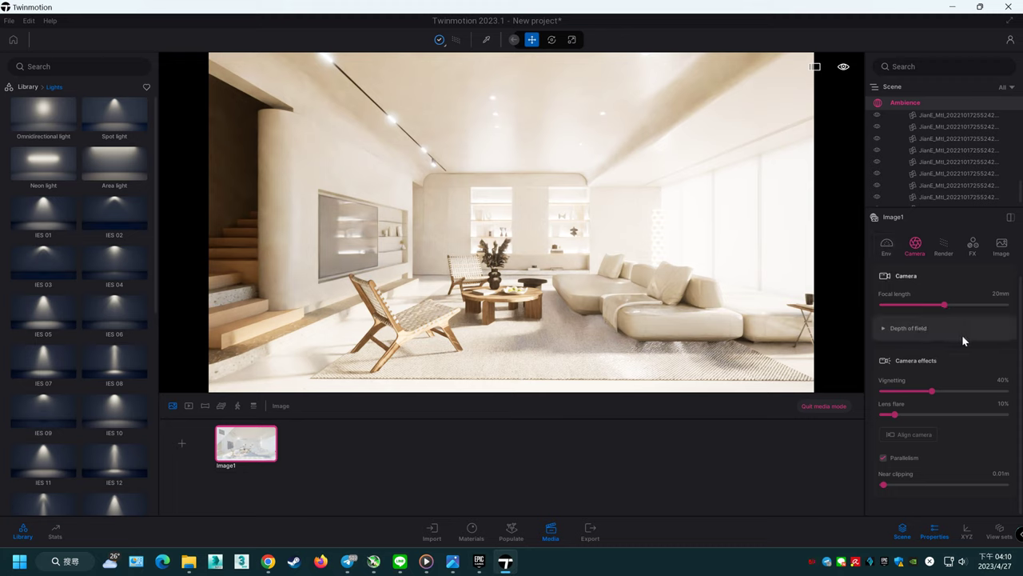
pyautogui.click(903, 252)
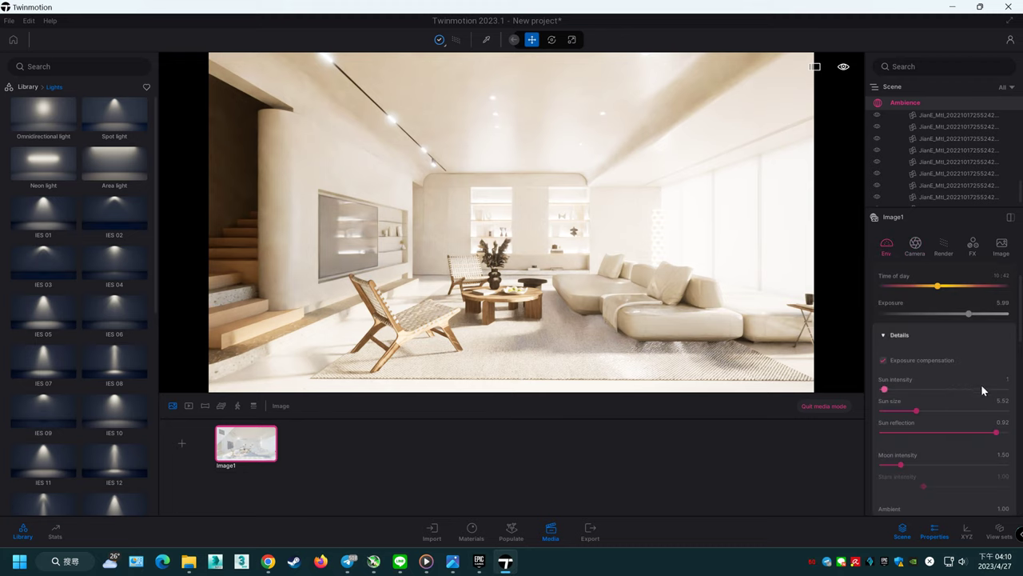
# Step: Enlarge the sun size and set the white balance to about 5523K
pyautogui.scroll(-1, 981, 384)
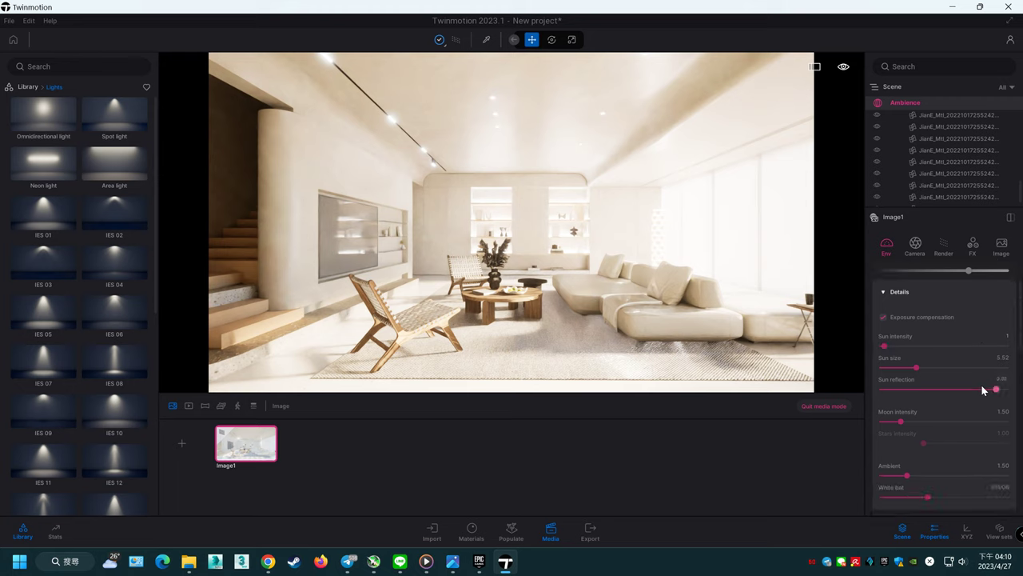
pyautogui.scroll(-1, 982, 389)
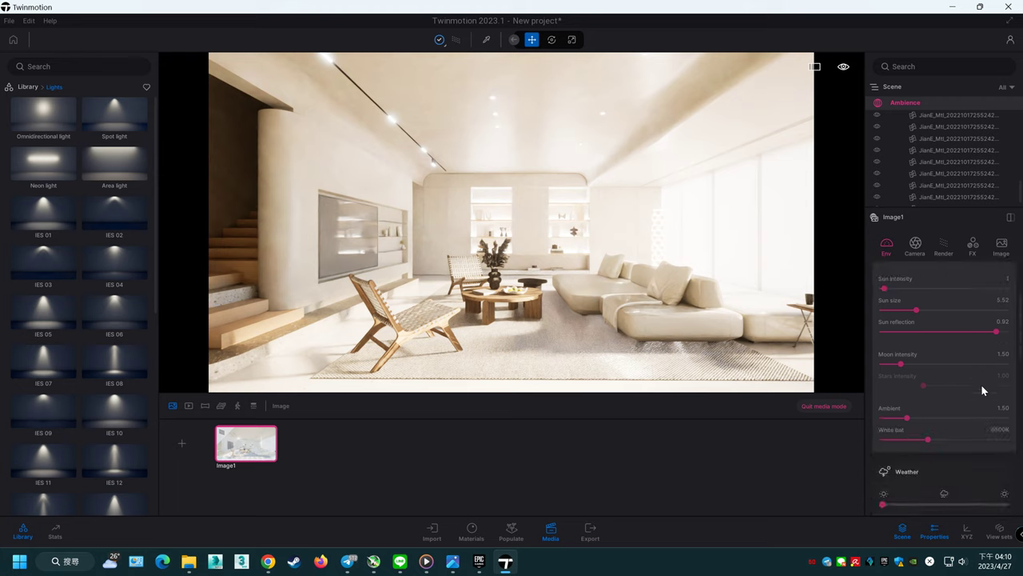
pyautogui.moveTo(927, 440); pyautogui.dragTo(921, 439)
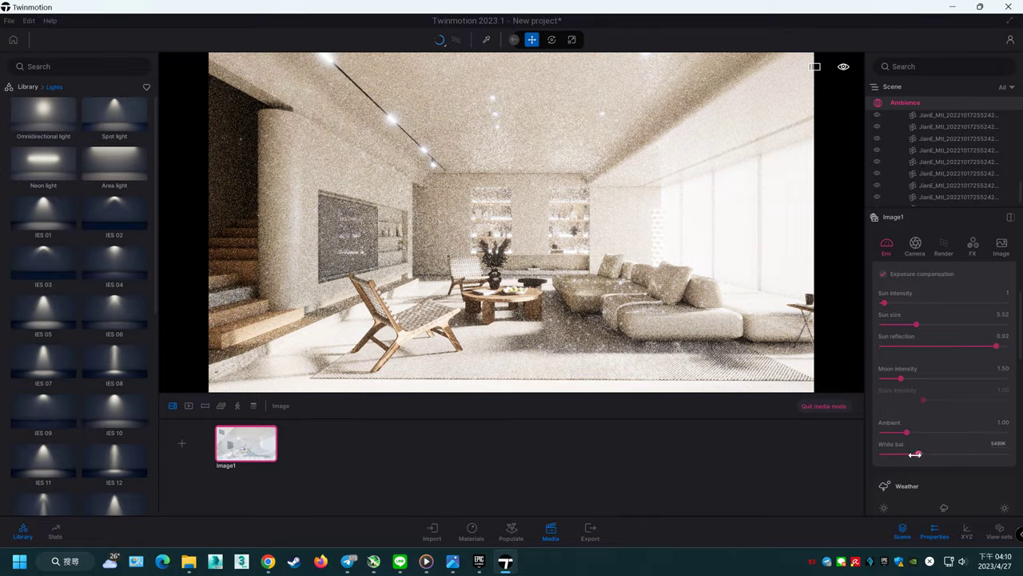
pyautogui.moveTo(920, 457); pyautogui.dragTo(931, 435)
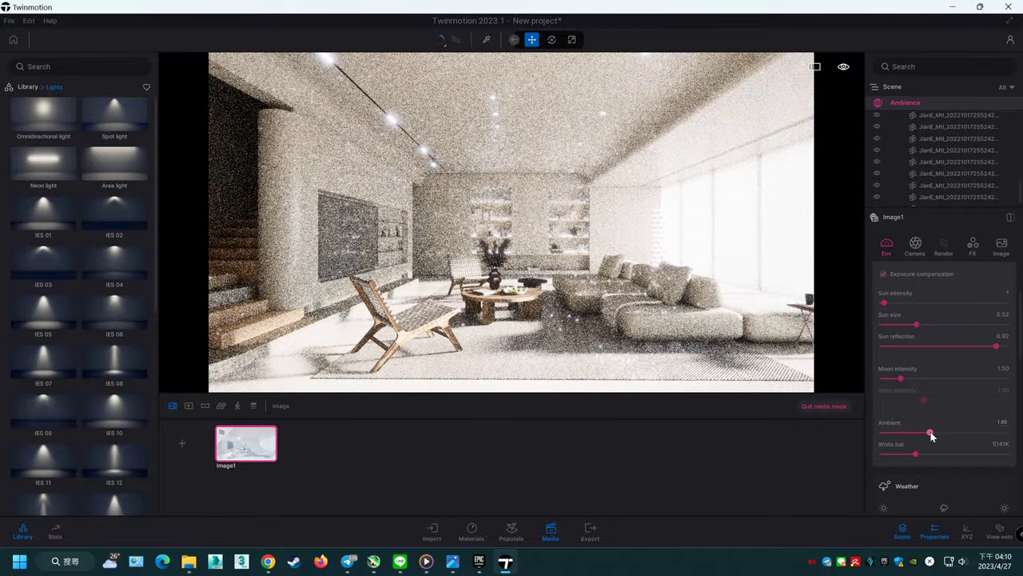
pyautogui.moveTo(917, 325)
pyautogui.mouseDown()
pyautogui.moveTo(908, 325)
pyautogui.moveTo(952, 325)
pyautogui.mouseUp()
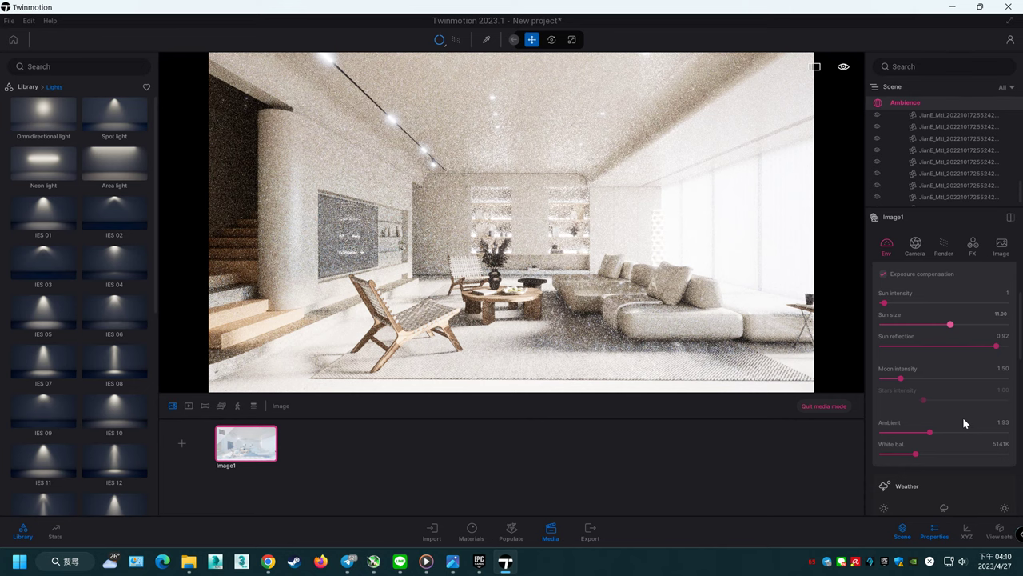
pyautogui.scroll(1, 963, 422)
pyautogui.moveTo(916, 468); pyautogui.dragTo(922, 467)
# Step: Enable path tracing in the viewport and set the exposure to 5.00
pyautogui.click(437, 40)
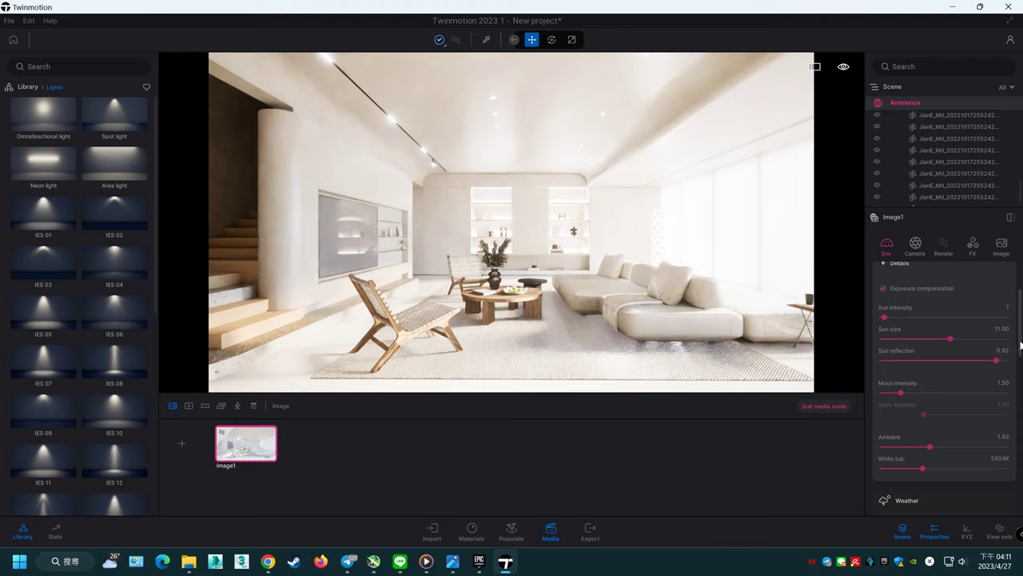
pyautogui.scroll(1, 1015, 346)
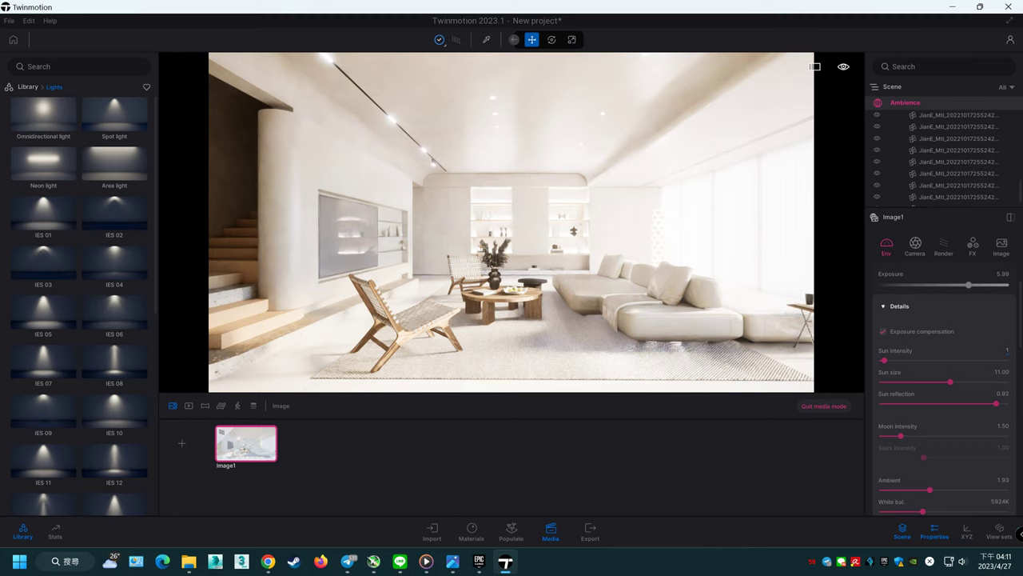
pyautogui.scroll(1, 943, 304)
pyautogui.doubleClick(1003, 288)
pyautogui.press('Return')
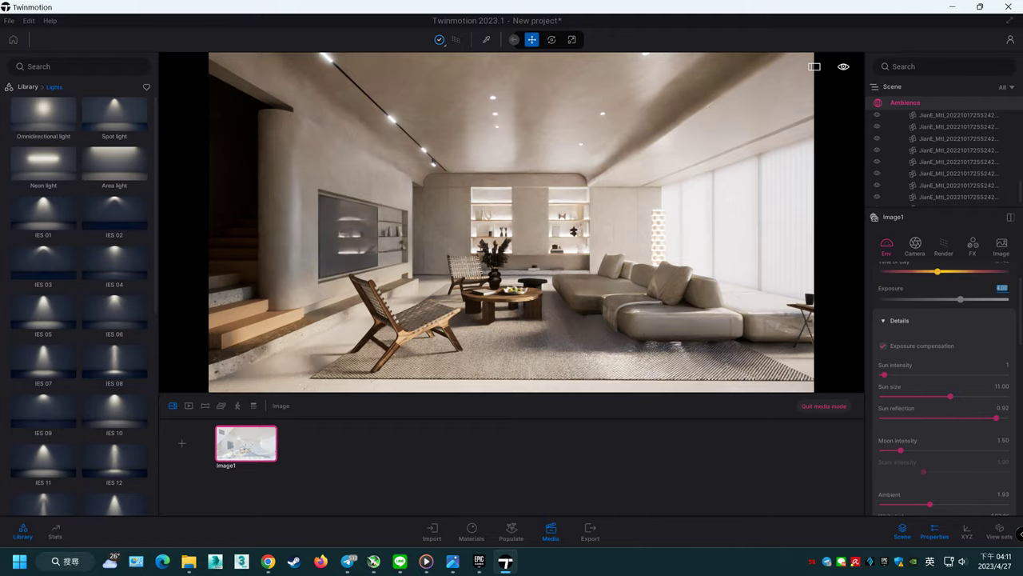
pyautogui.write('5')
pyautogui.press('Return')
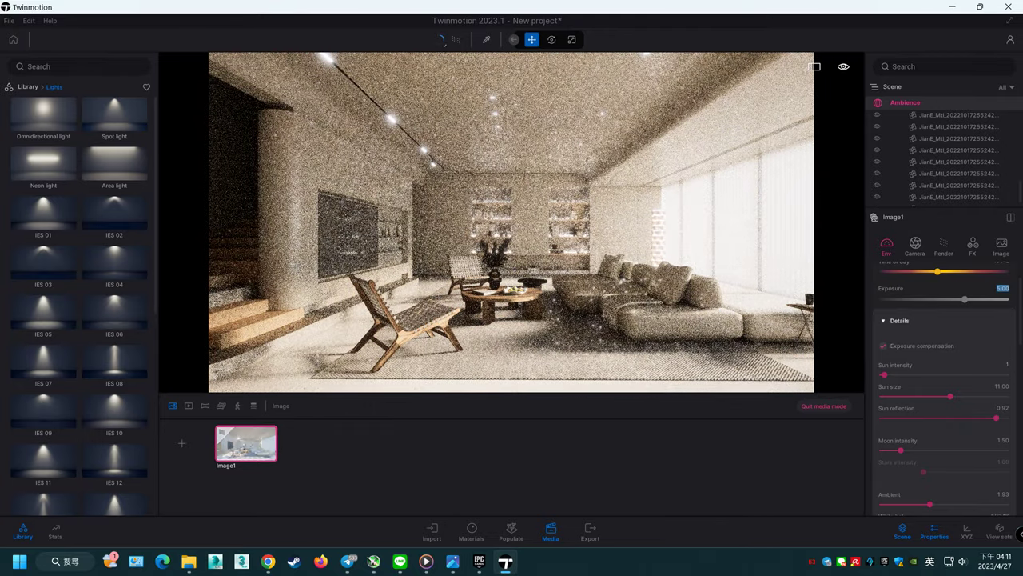
# Step: Collapse the LV folder in the scene list and toggle exposure compensation off and back on
pyautogui.doubleClick(1006, 365)
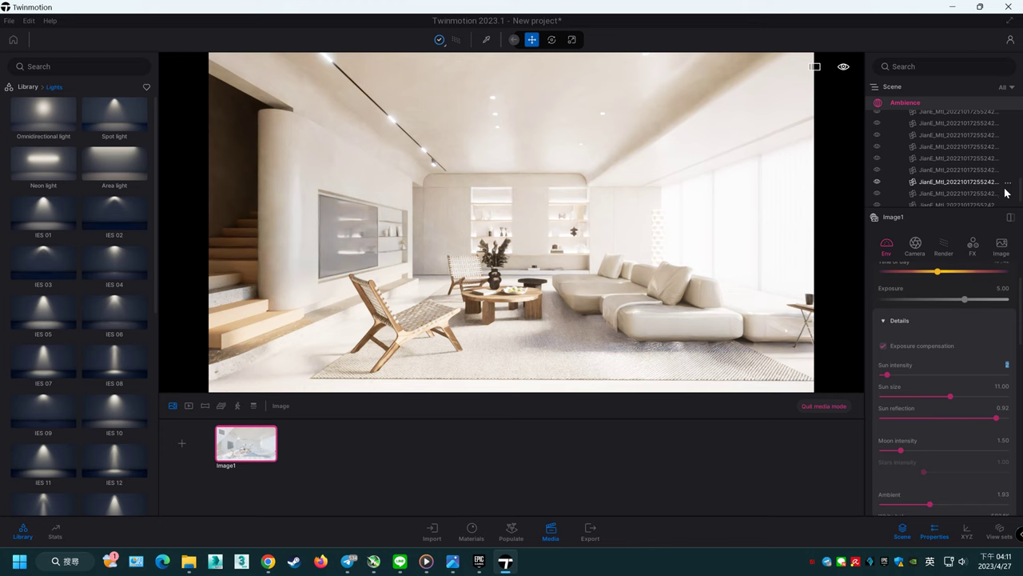
pyautogui.scroll(-1, 1009, 197)
pyautogui.scroll(-1, 1016, 200)
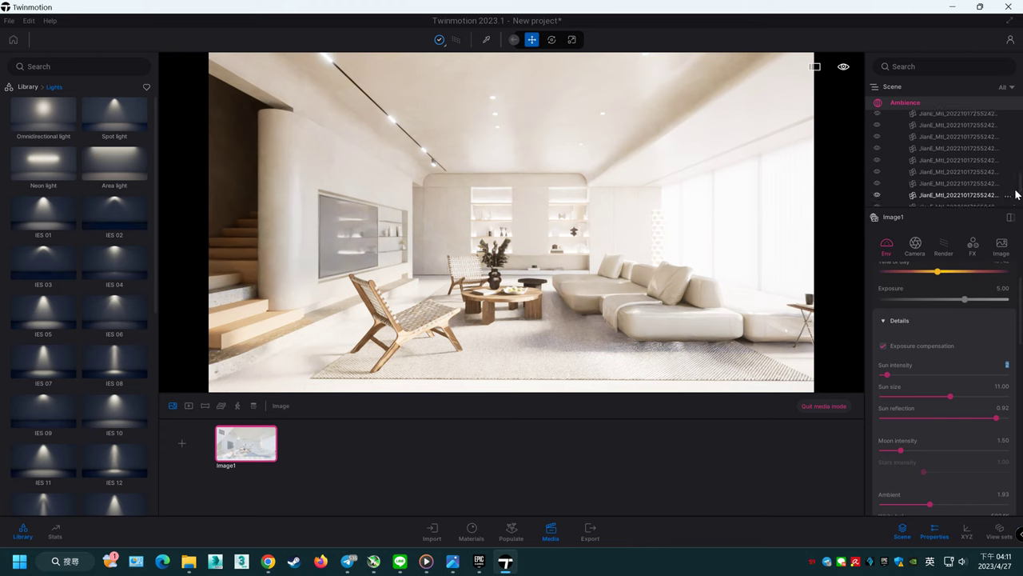
pyautogui.scroll(-1, 1020, 203)
pyautogui.write('2')
pyautogui.moveTo(1021, 204); pyautogui.dragTo(1019, 118)
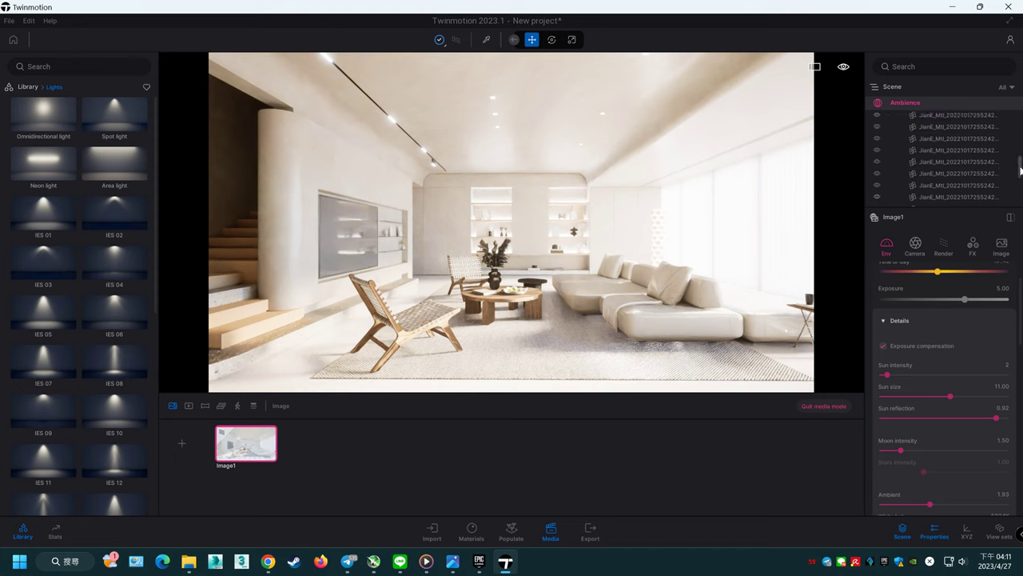
pyautogui.click(897, 152)
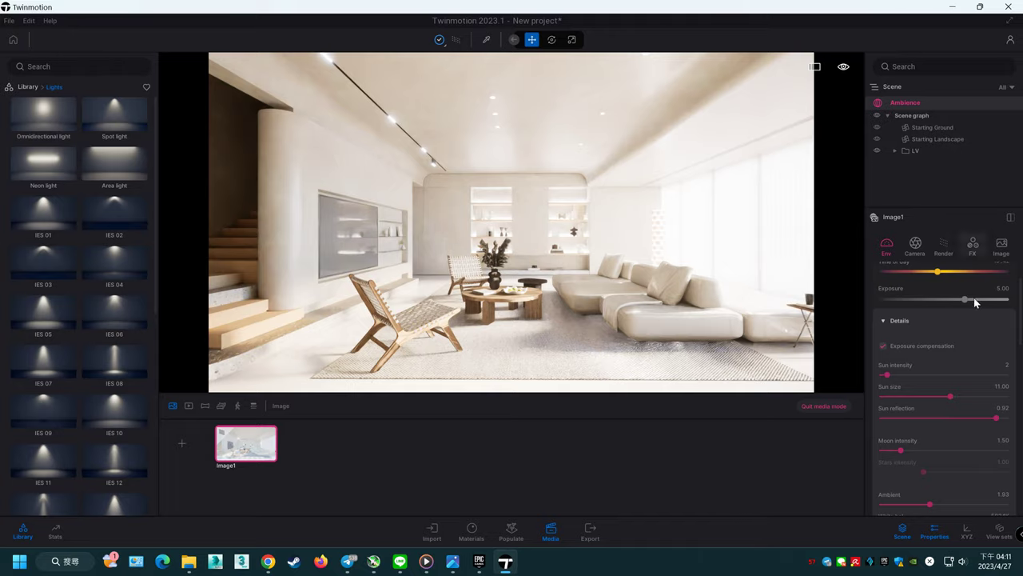
pyautogui.click(883, 346)
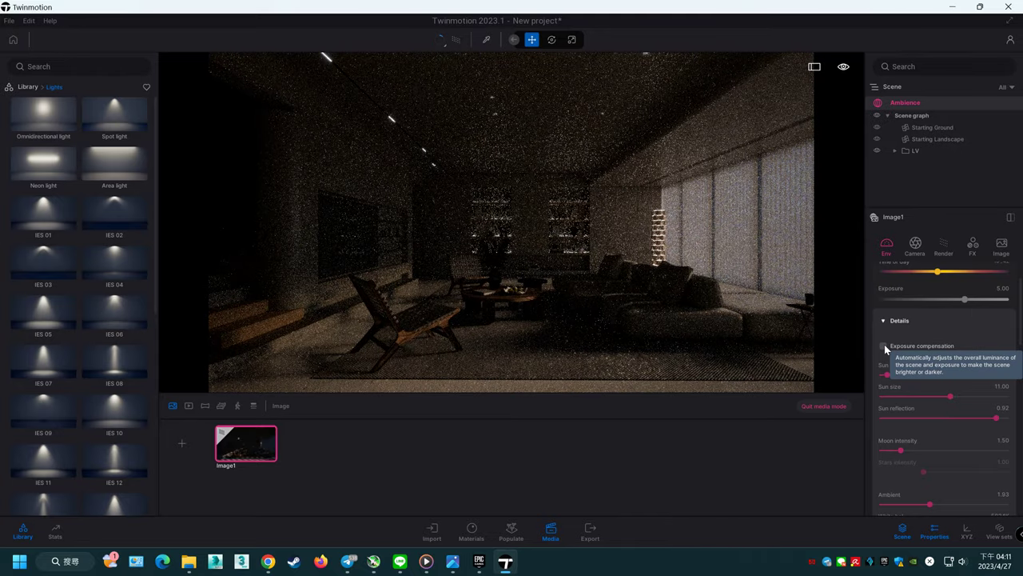
pyautogui.click(884, 345)
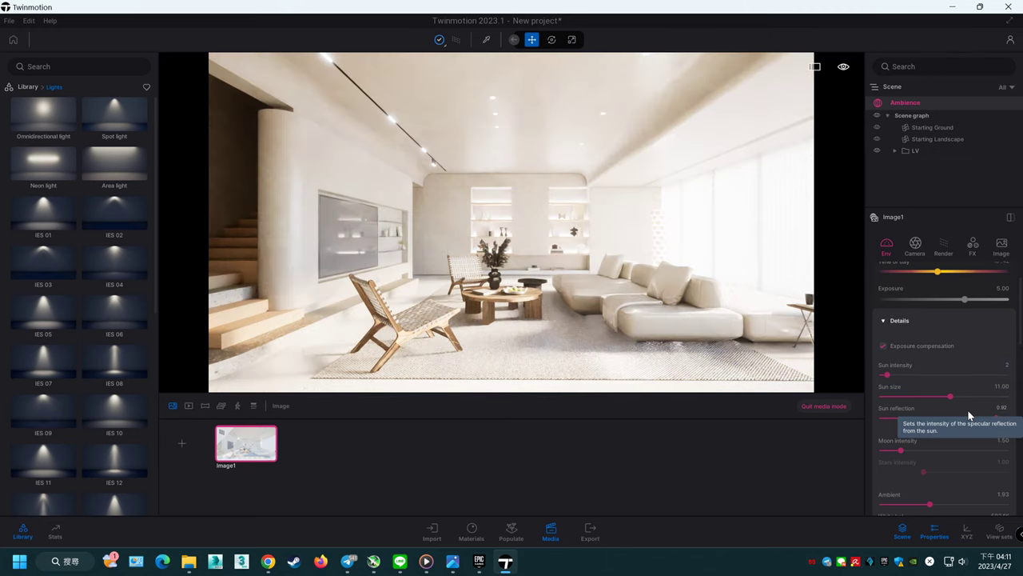
pyautogui.doubleClick(1006, 364)
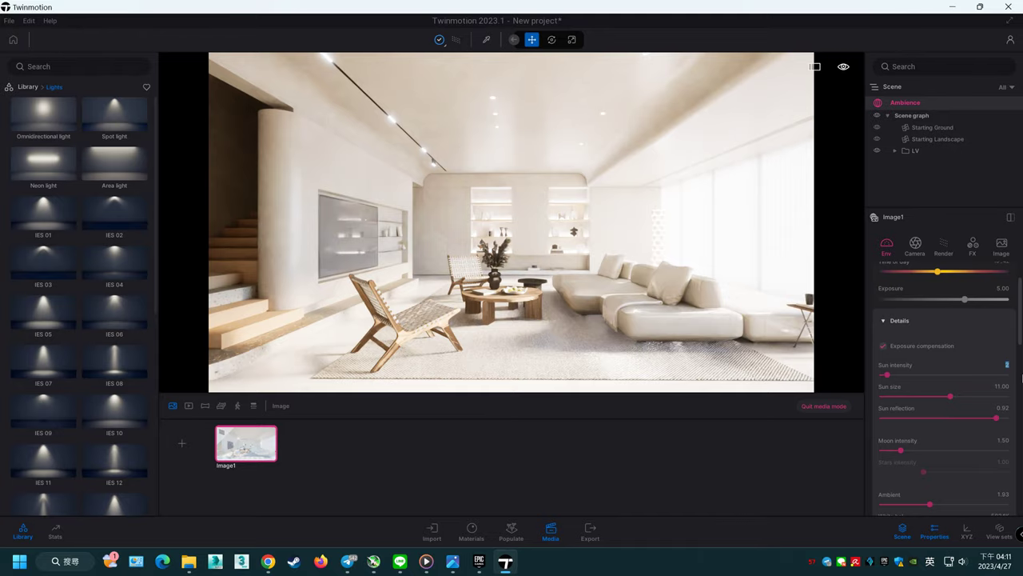
pyautogui.write('0.')
# Step: Set the sun intensity to 1 and lower the ambient light to 1.70
pyautogui.press('Return')
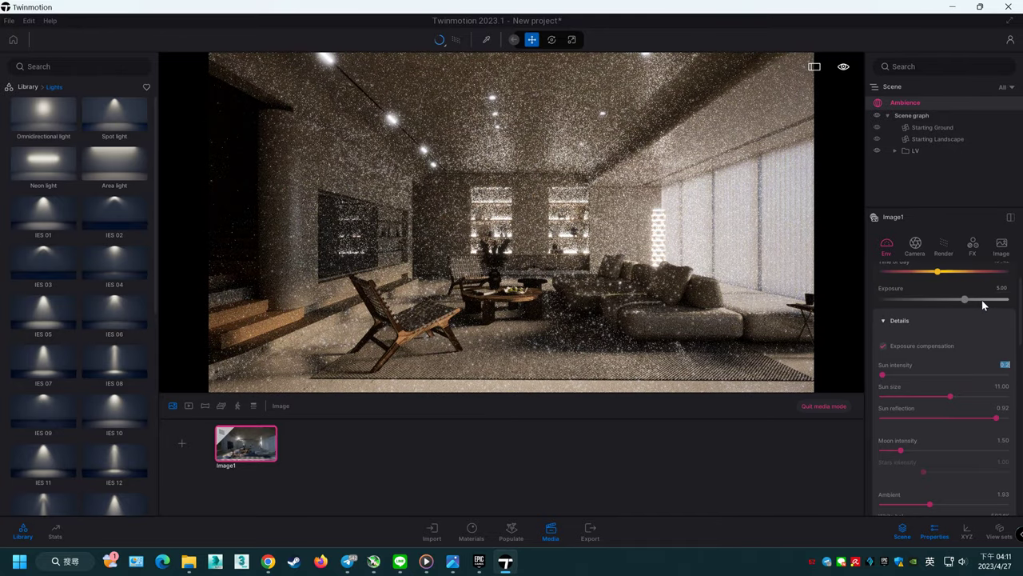
pyautogui.press('Return')
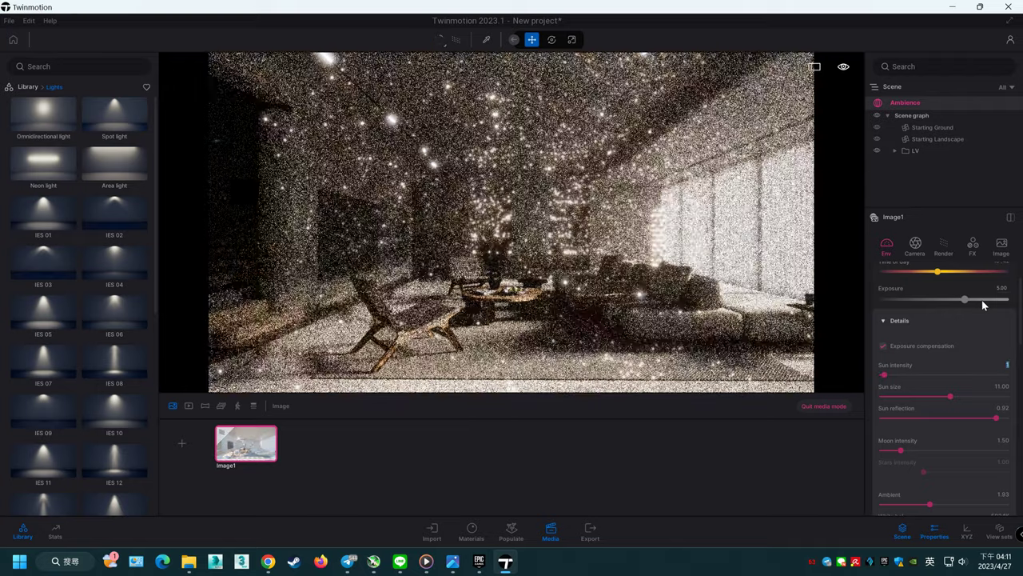
pyautogui.click(983, 303)
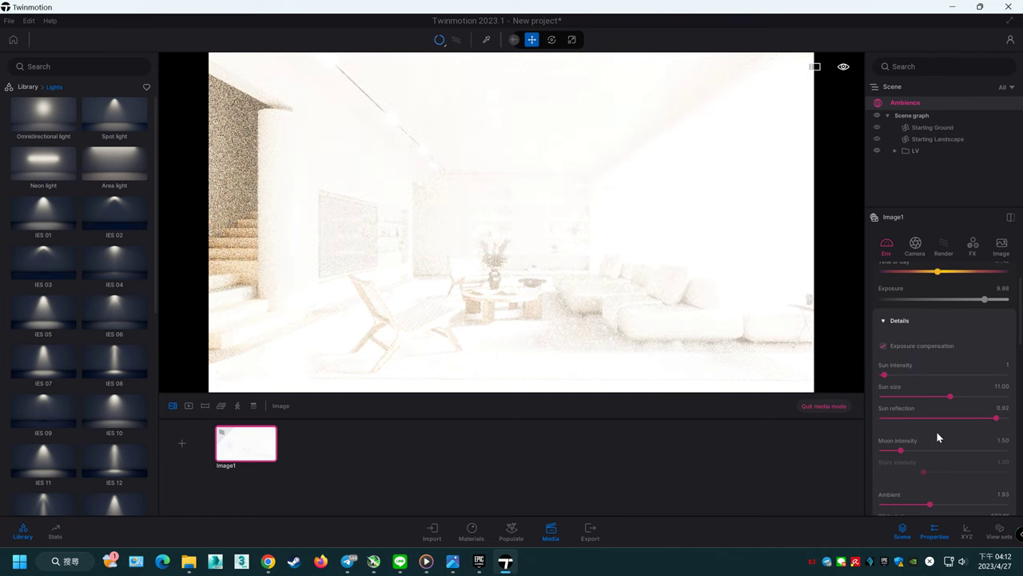
pyautogui.scroll(-1, 934, 484)
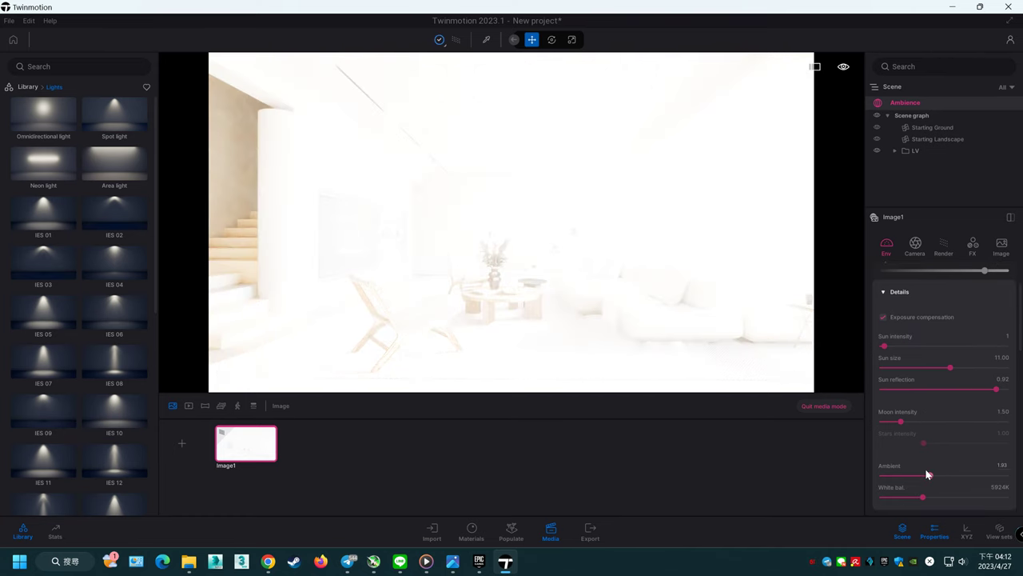
pyautogui.moveTo(919, 476); pyautogui.dragTo(925, 476)
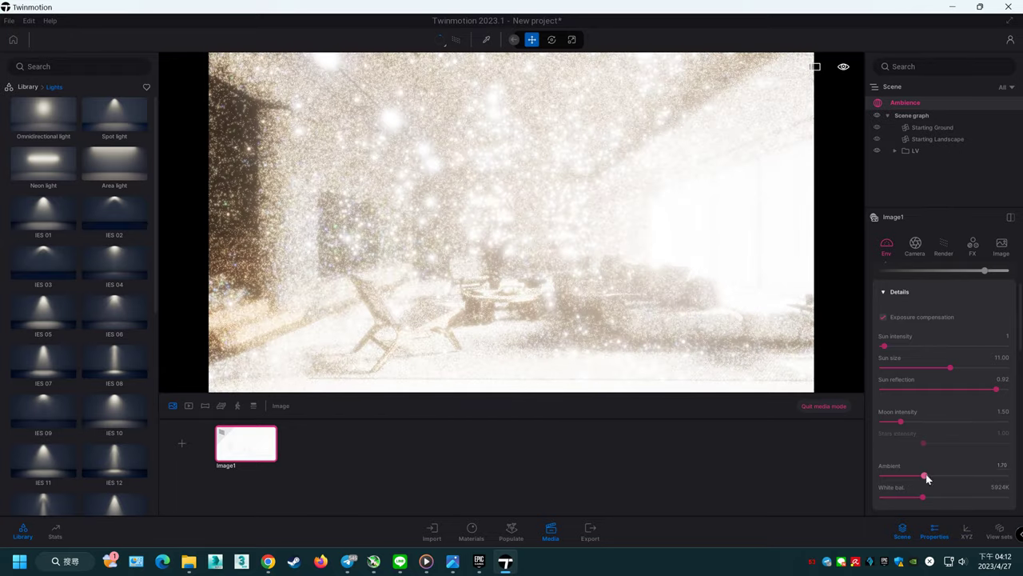
pyautogui.scroll(1, 951, 454)
pyautogui.scroll(1, 952, 453)
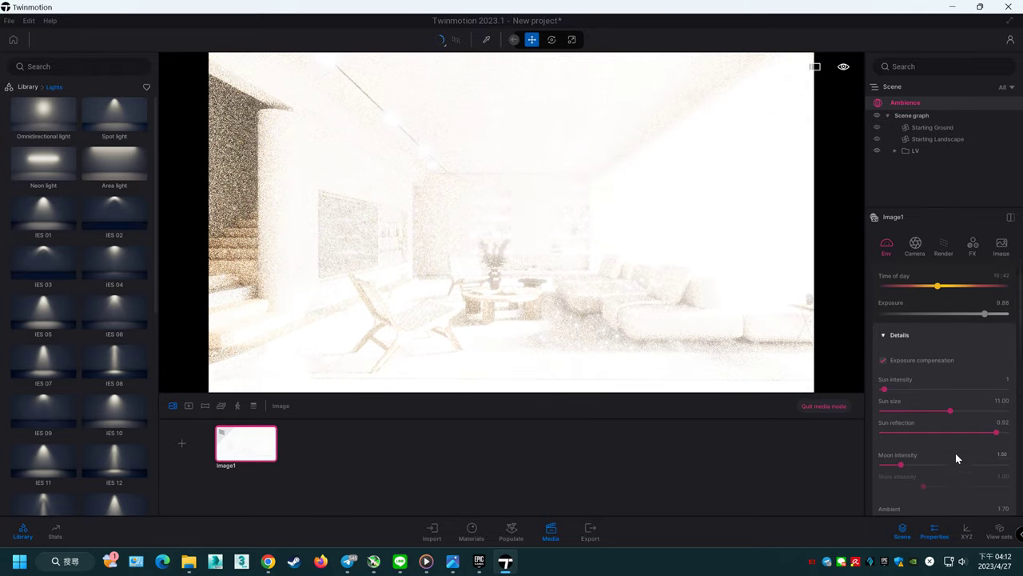
pyautogui.scroll(1, 956, 453)
pyautogui.moveTo(937, 314); pyautogui.dragTo(937, 314)
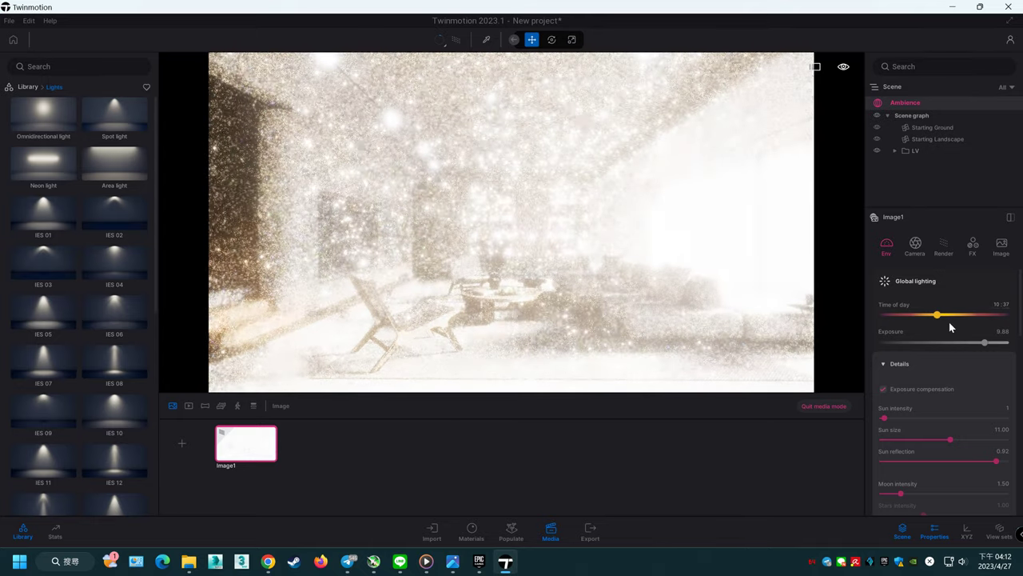
# Step: Set the exposure to 6.00 and warm the white balance to about 5880K
pyautogui.click(1002, 331)
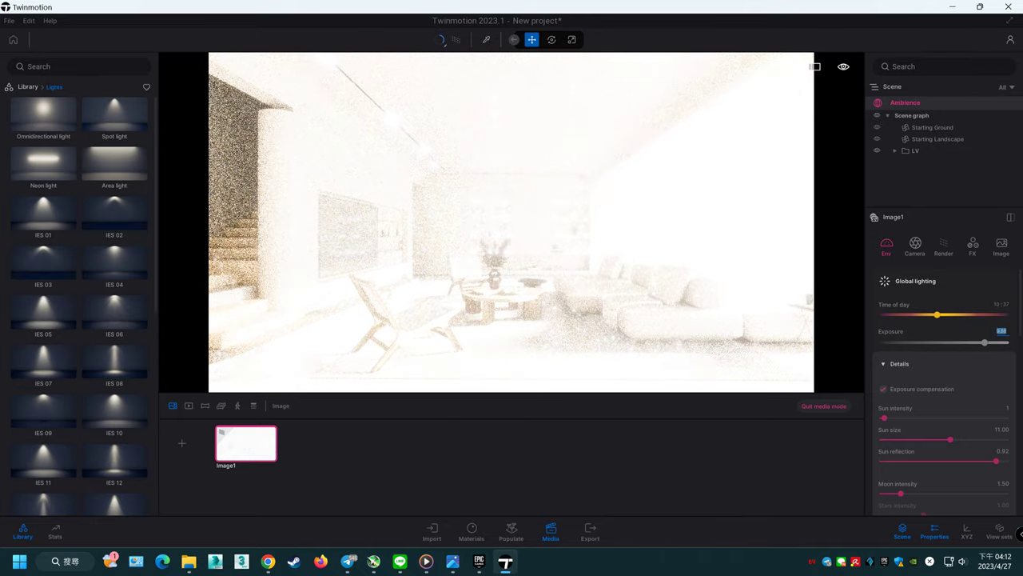
pyautogui.write('6')
pyautogui.press('Return')
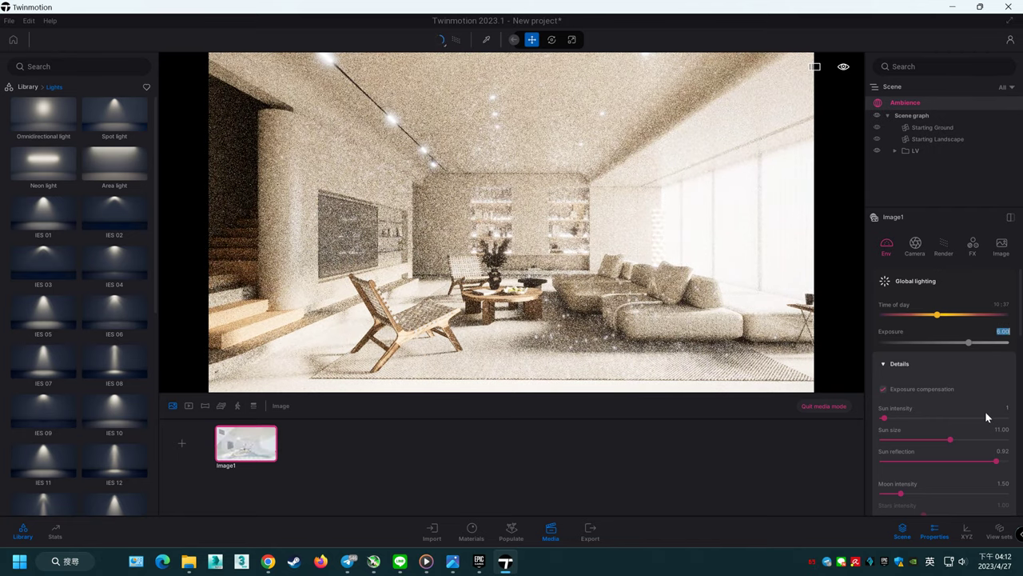
pyautogui.scroll(-2, 985, 420)
pyautogui.scroll(-1, 960, 452)
pyautogui.moveTo(934, 482); pyautogui.dragTo(914, 482)
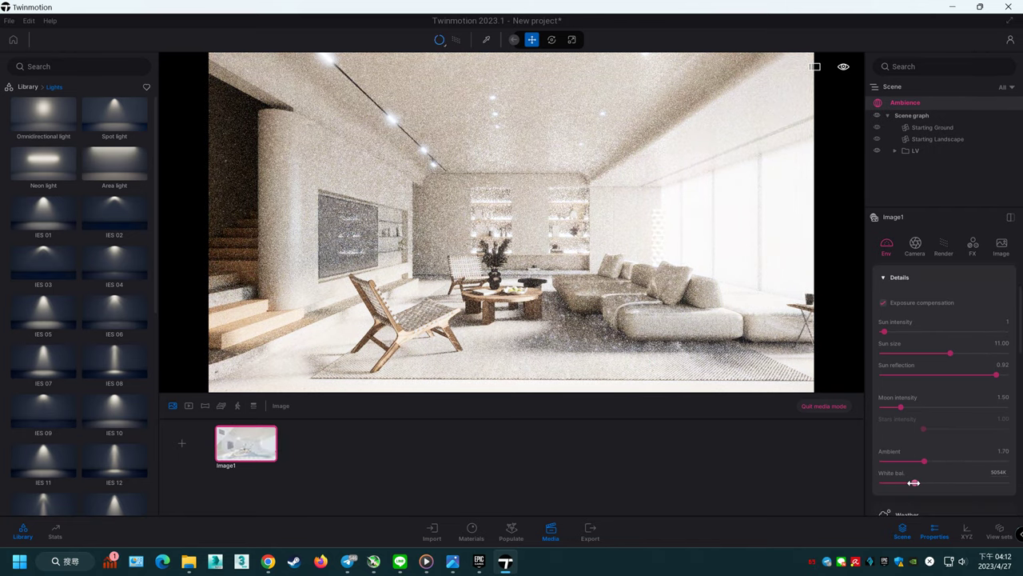
pyautogui.moveTo(915, 482); pyautogui.dragTo(917, 483)
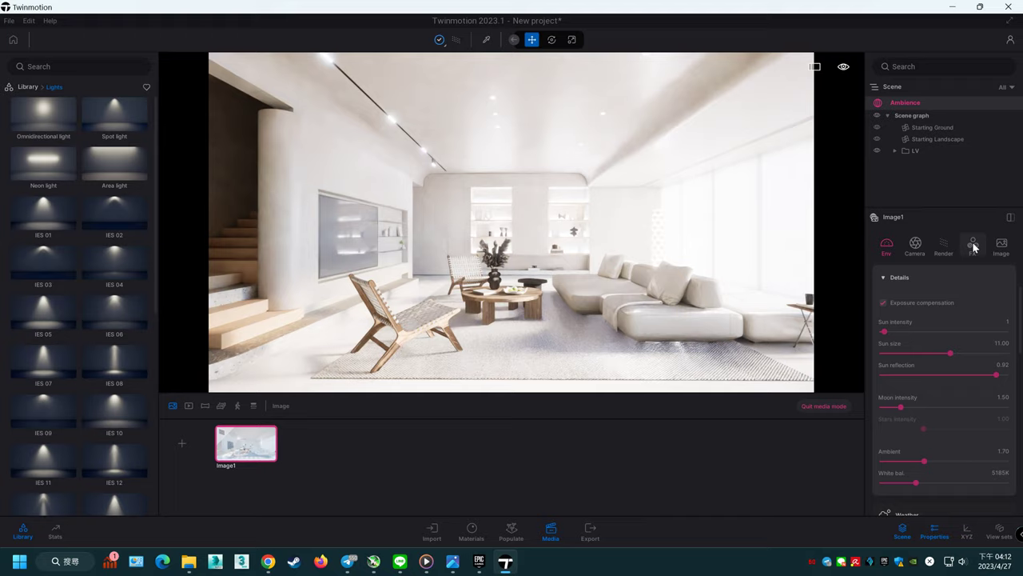
# Step: Bring the exposure back down to 5.00
pyautogui.scroll(2, 996, 350)
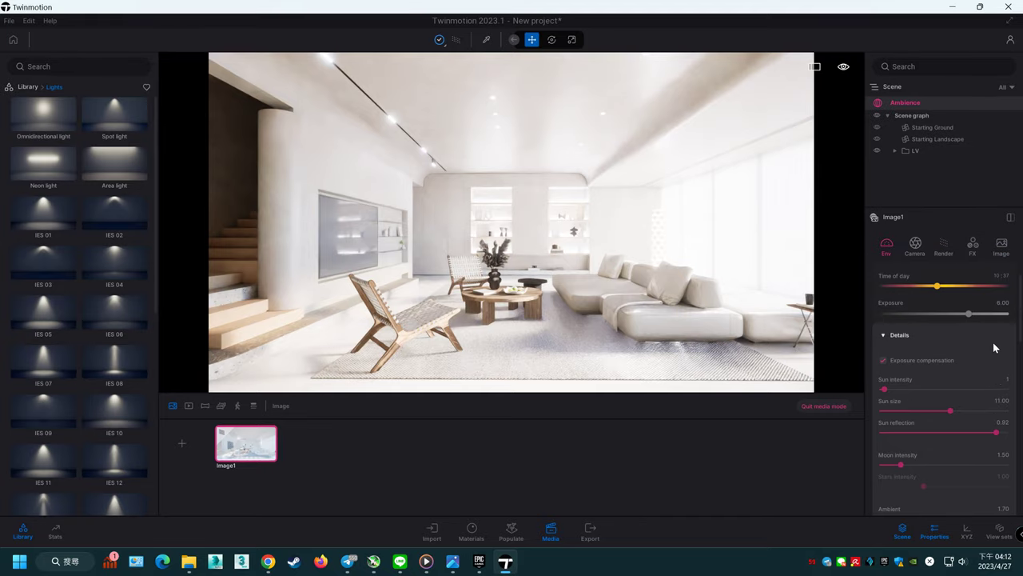
pyautogui.write('5')
pyautogui.press('Return')
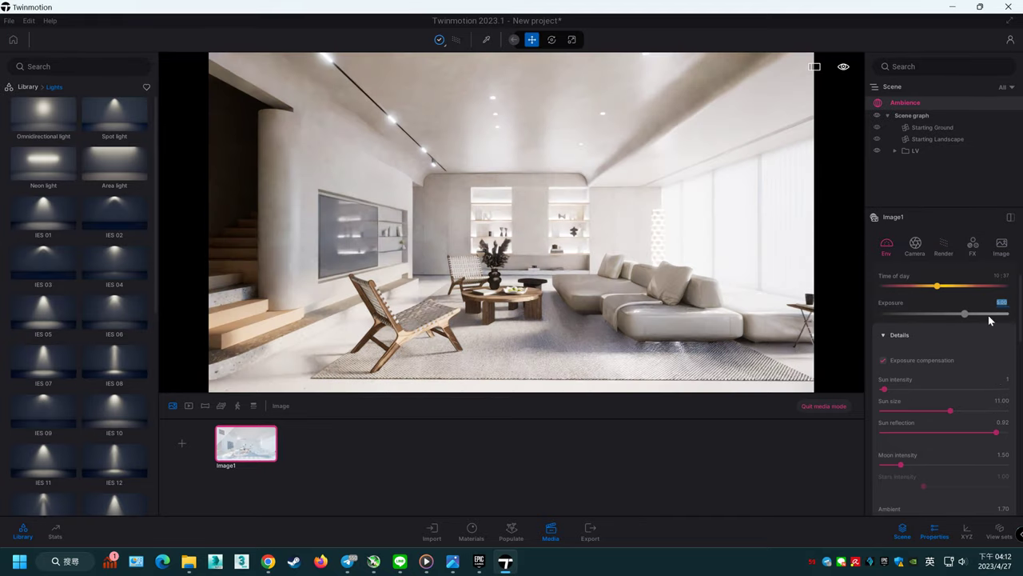
pyautogui.click(944, 244)
# Step: In Color grading, reduce Saturation to 41% and set Contrast to 60% after trying 40%
pyautogui.click(973, 245)
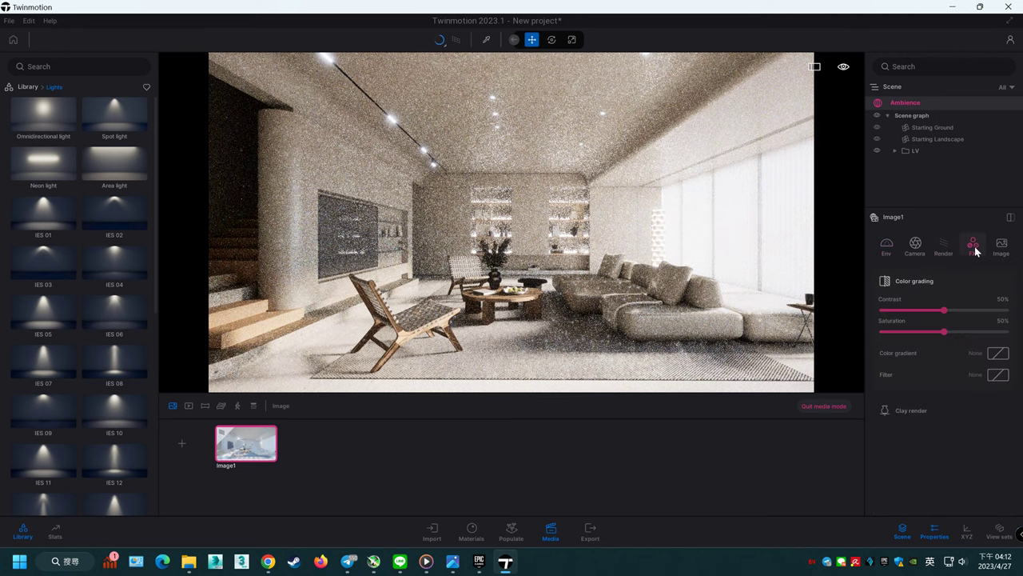
pyautogui.click(960, 311)
pyautogui.moveTo(958, 312); pyautogui.dragTo(952, 313)
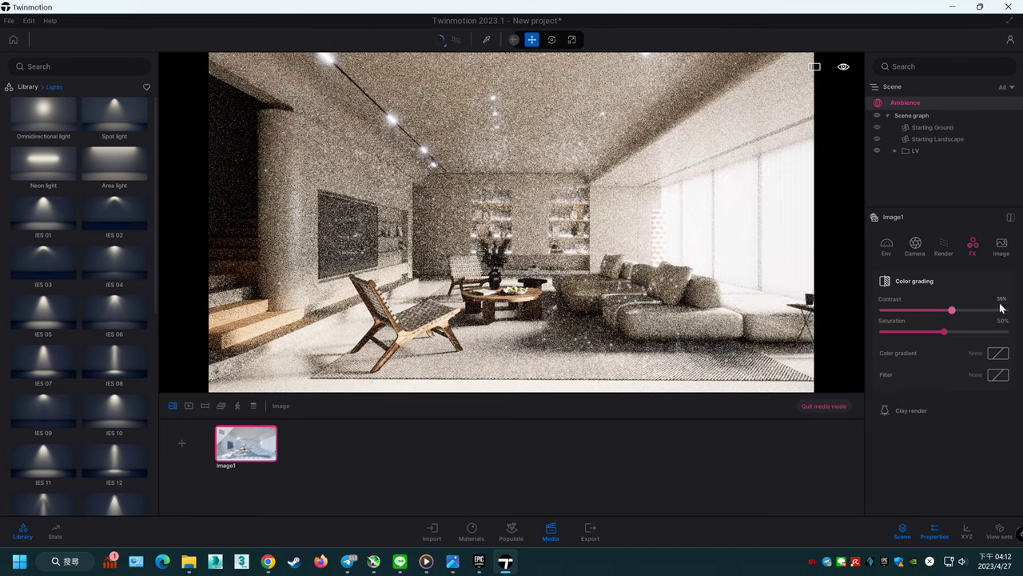
pyautogui.click(933, 332)
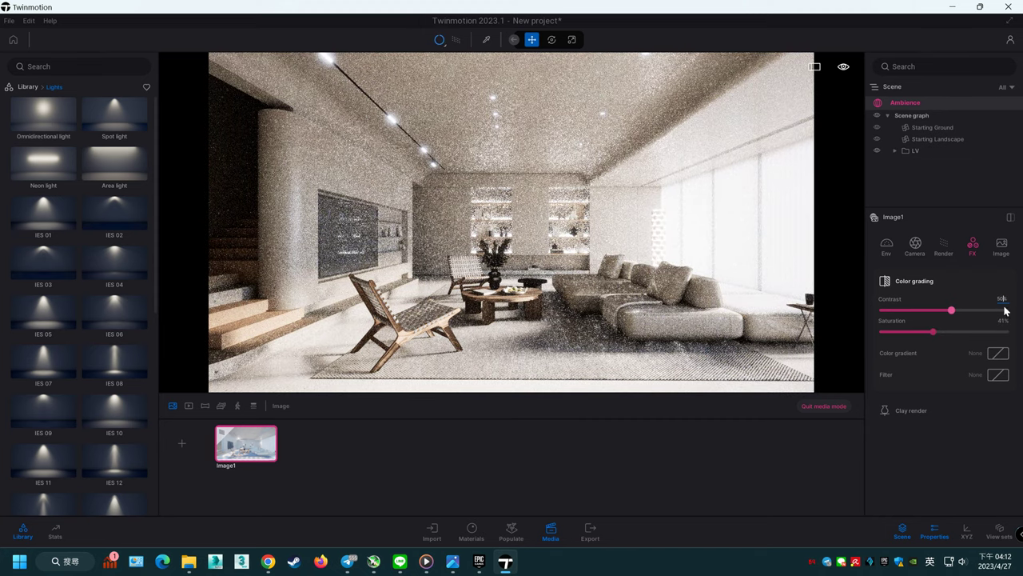
pyautogui.write('40')
pyautogui.press('Return')
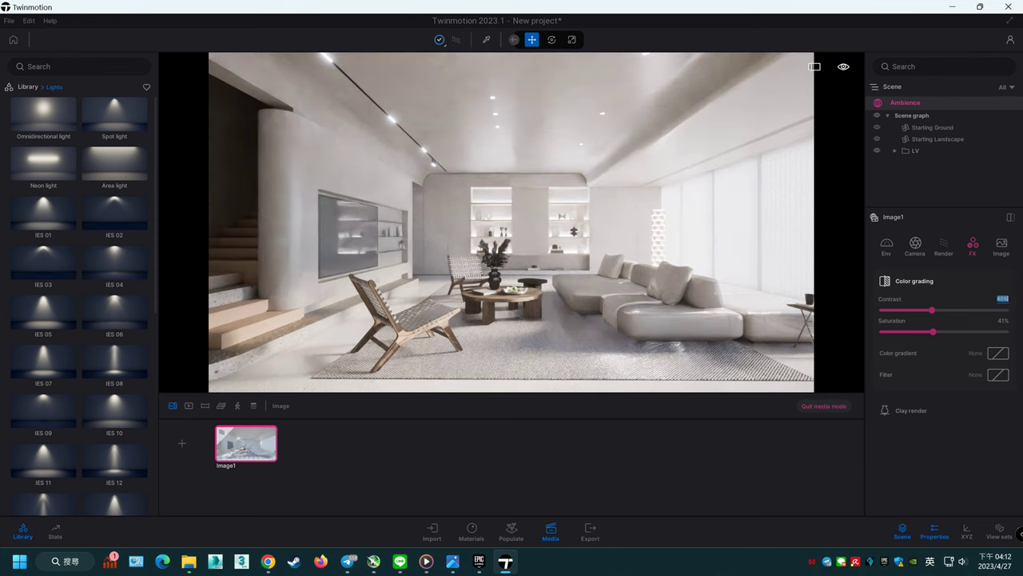
pyautogui.click(1002, 319)
pyautogui.write('60')
pyautogui.press('Return')
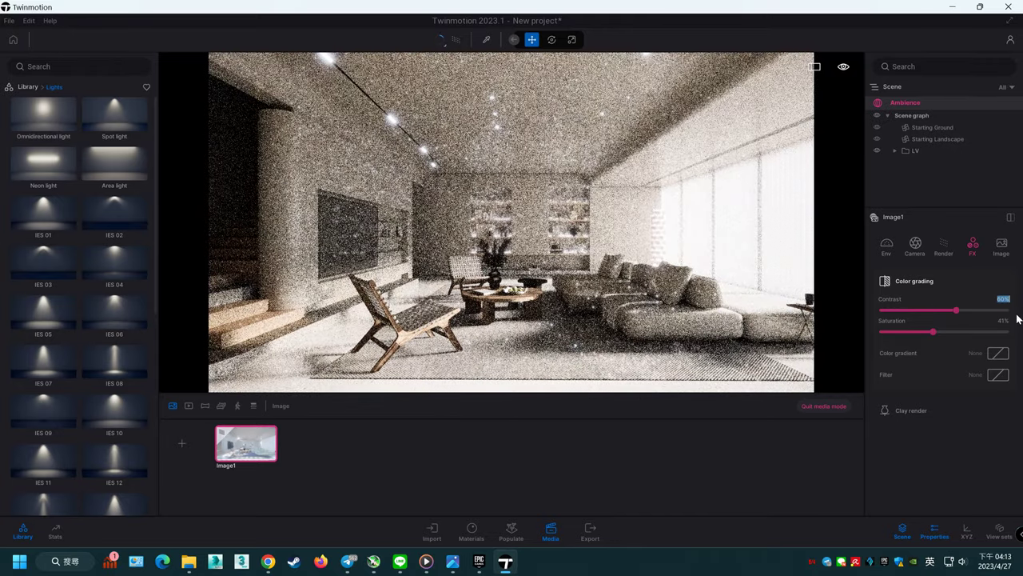
pyautogui.click(892, 244)
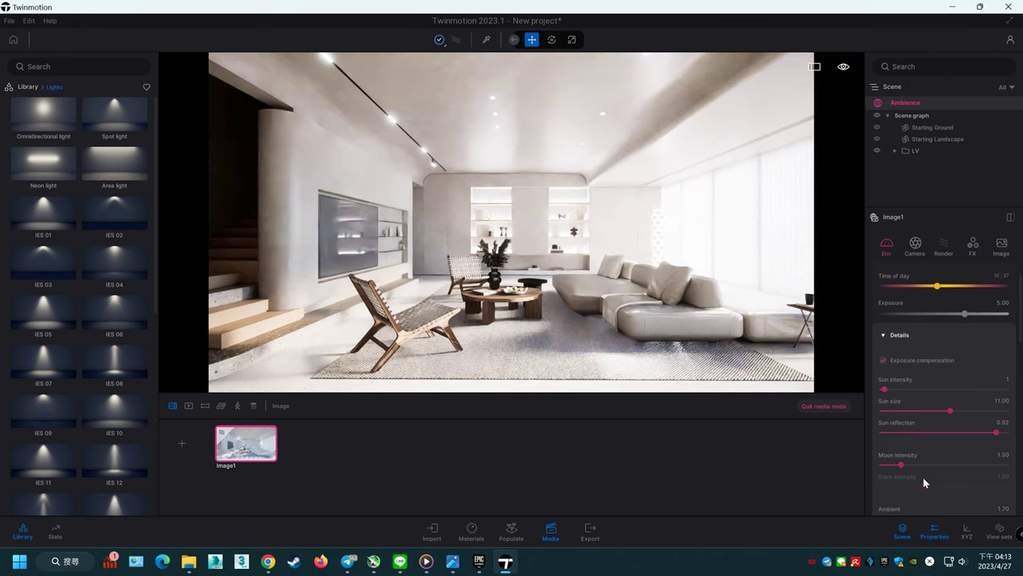
# Step: Set the white balance to 5793K and show the Materials library
pyautogui.scroll(-3, 919, 478)
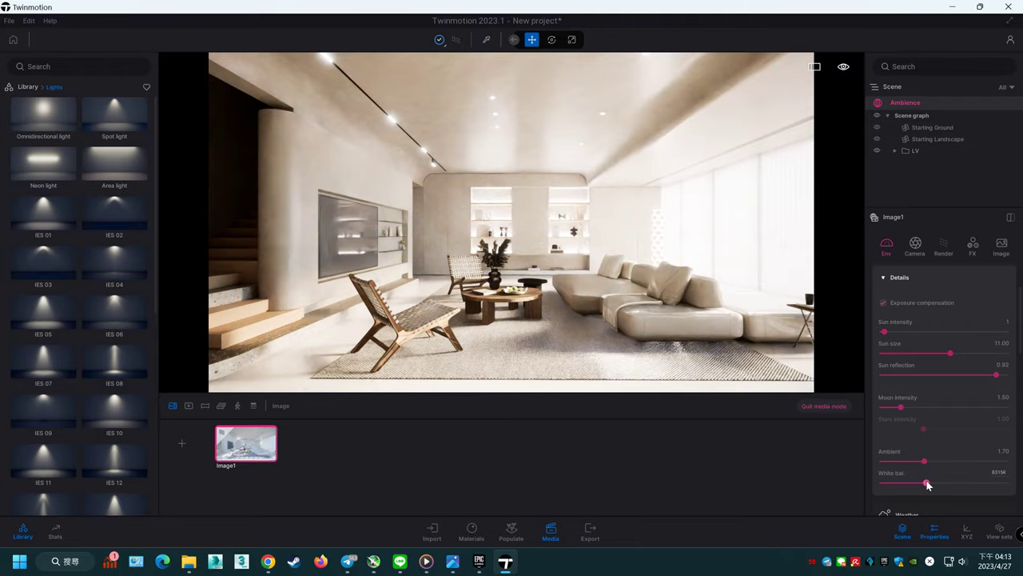
pyautogui.moveTo(928, 485); pyautogui.dragTo(922, 485)
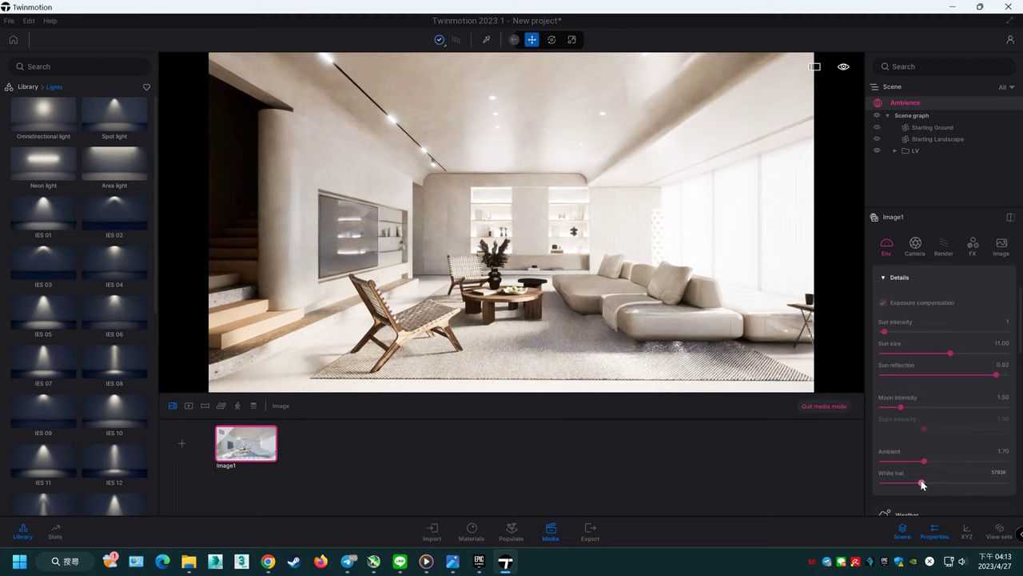
pyautogui.click(28, 87)
pyautogui.click(64, 125)
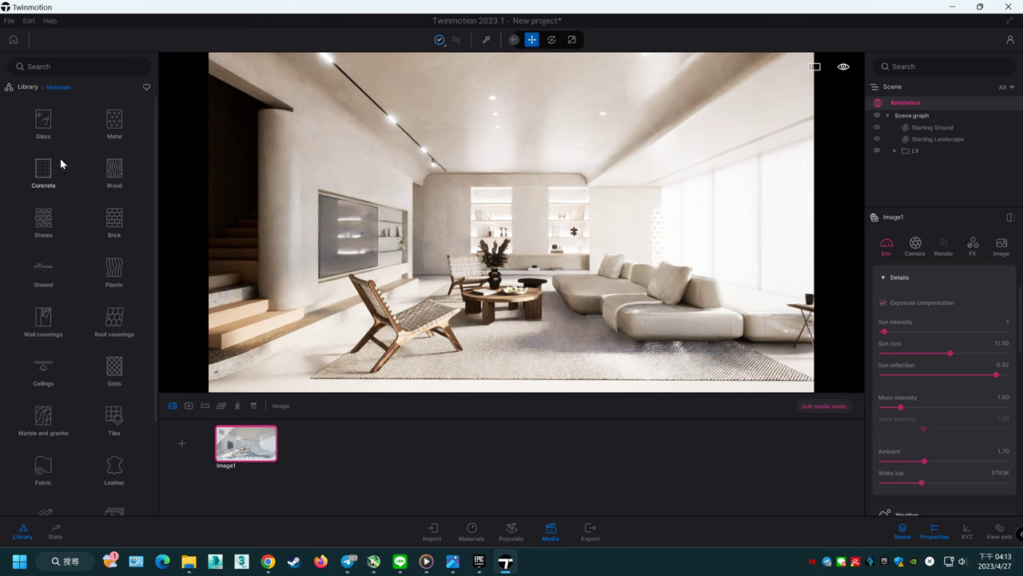
pyautogui.click(10, 21)
# Step: Save the scene as a Twinmotion (*.tm) project named TM
pyautogui.click(44, 127)
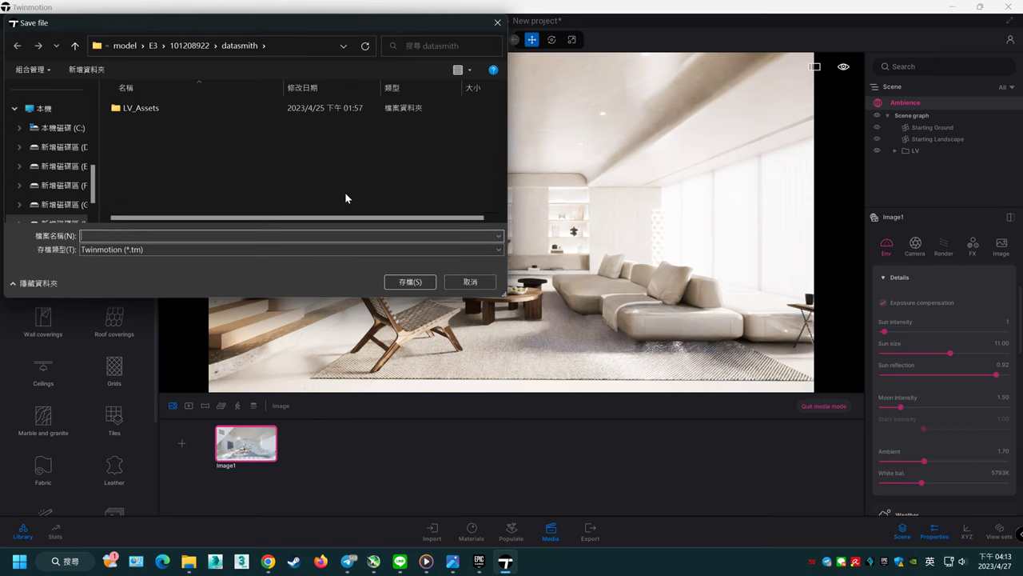
pyautogui.click(344, 249)
pyautogui.click(351, 258)
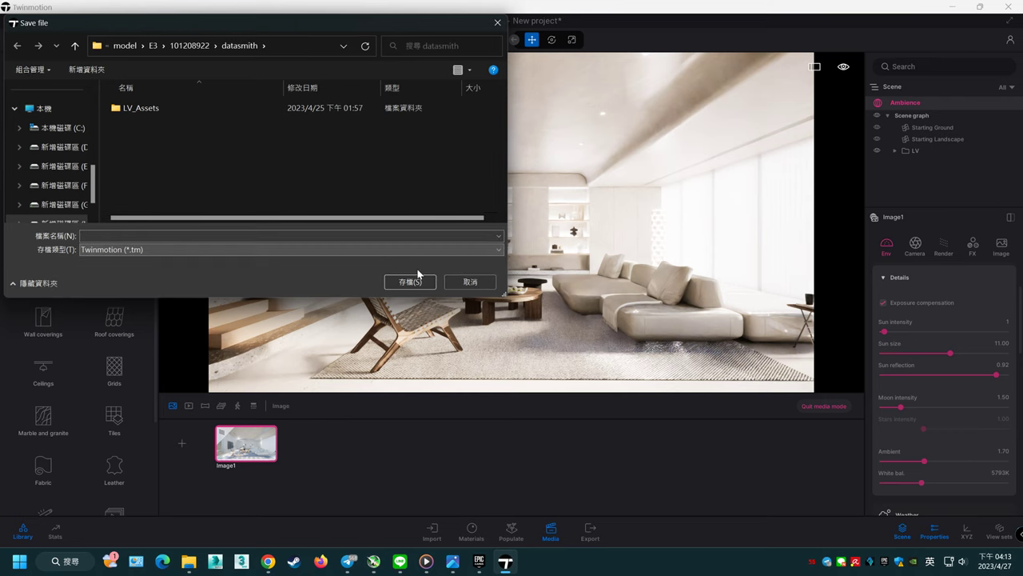
pyautogui.click(467, 281)
pyautogui.click(10, 21)
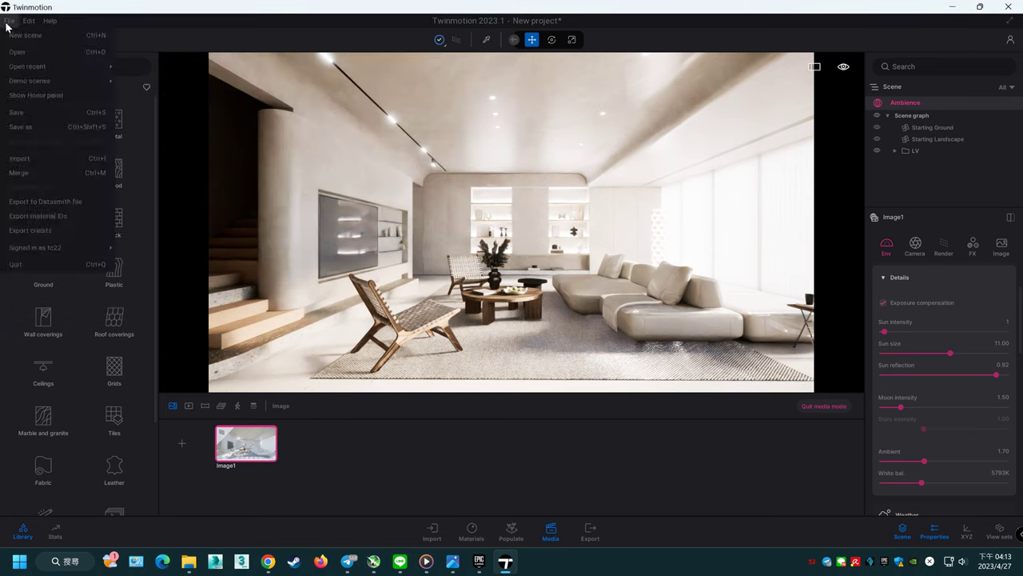
pyautogui.click(32, 112)
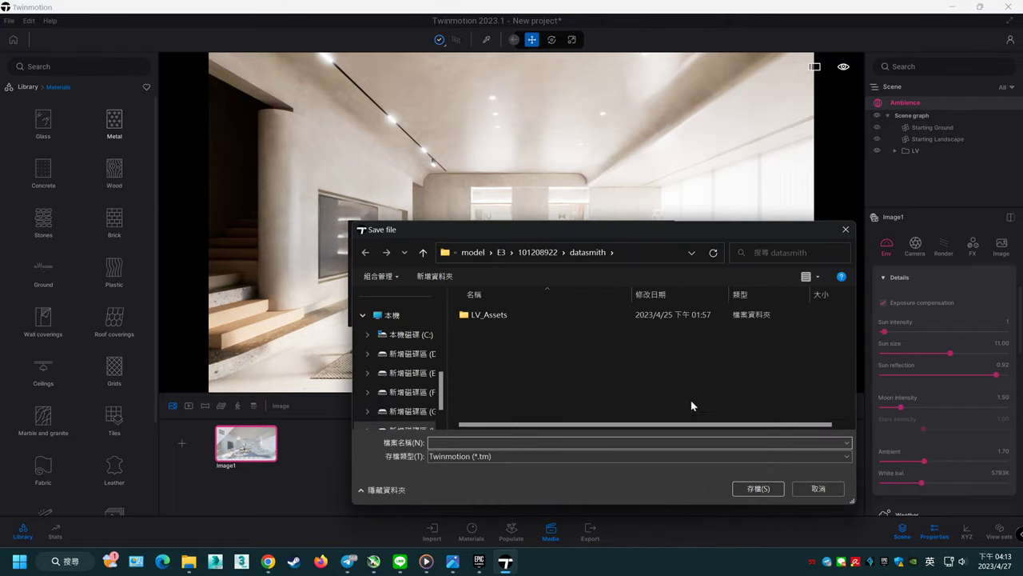
pyautogui.click(831, 487)
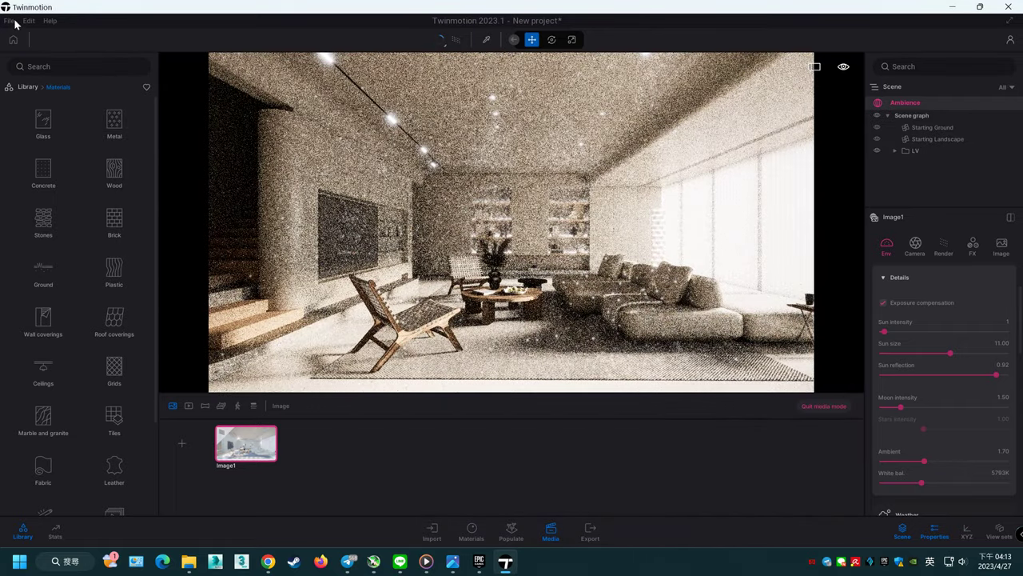
pyautogui.click(15, 23)
pyautogui.click(34, 111)
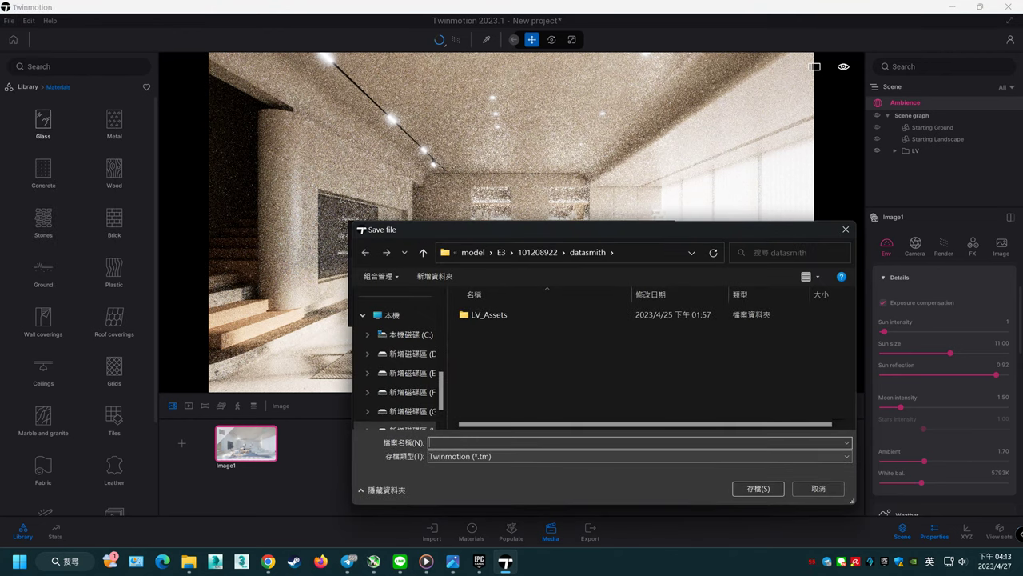
pyautogui.press('Return')
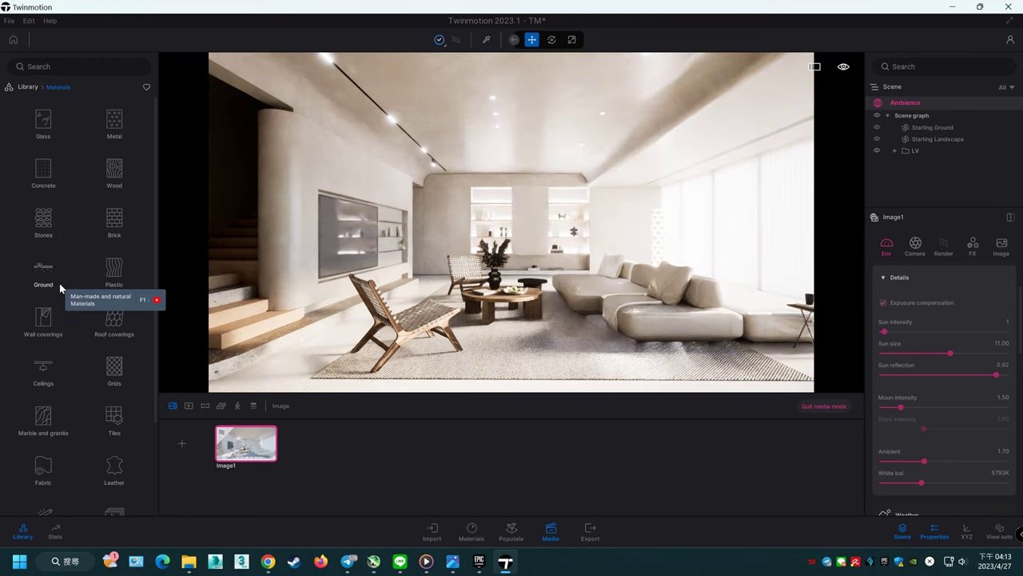
pyautogui.click(45, 467)
pyautogui.moveTo(114, 213)
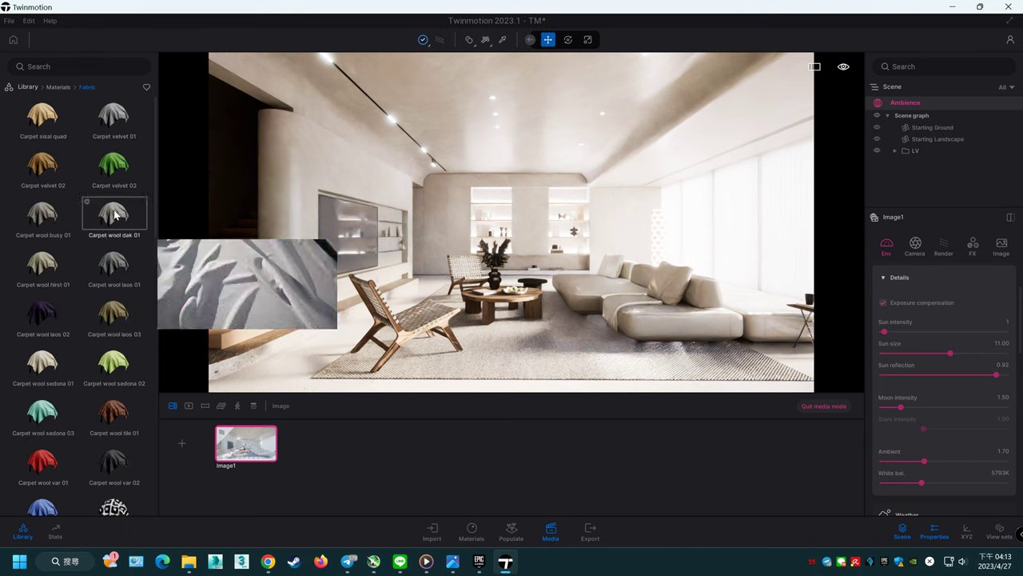
# Step: Drag Fabric wool shaggy 01 from the Fabric materials onto the sofa
pyautogui.scroll(-4, 118, 296)
pyautogui.scroll(-2, 120, 299)
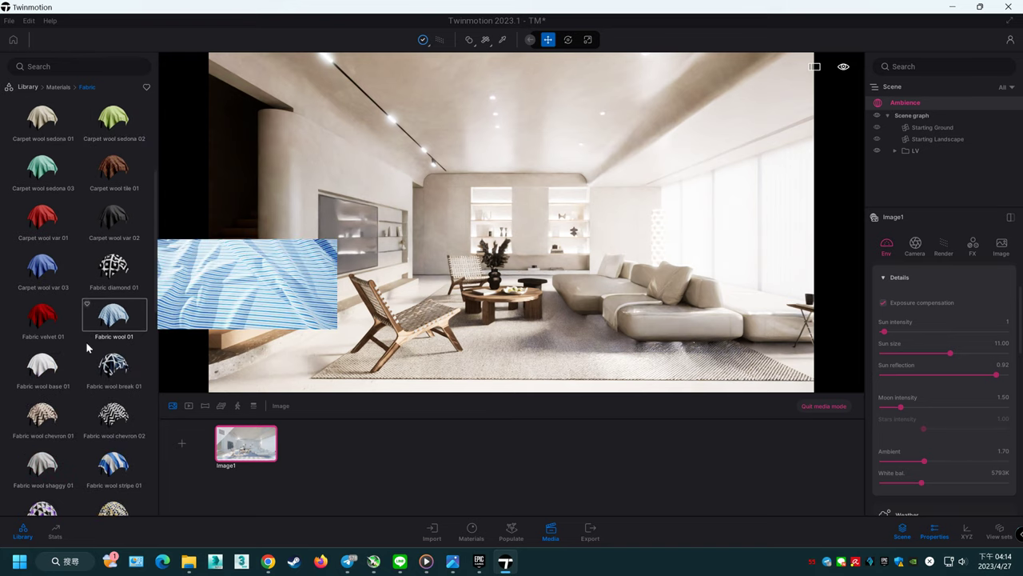
pyautogui.scroll(-1, 60, 360)
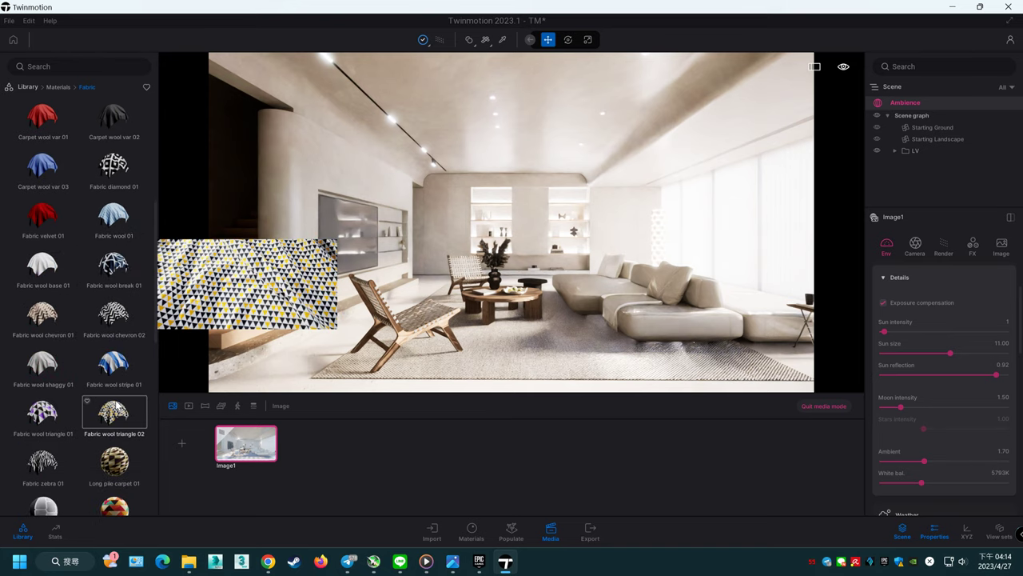
pyautogui.scroll(-1, 49, 331)
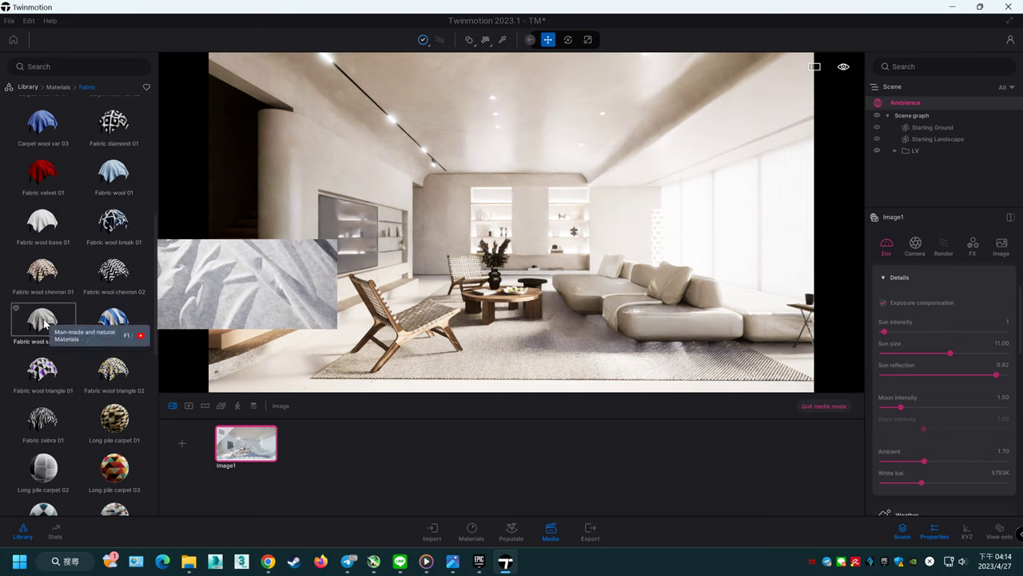
pyautogui.scroll(-1, 48, 320)
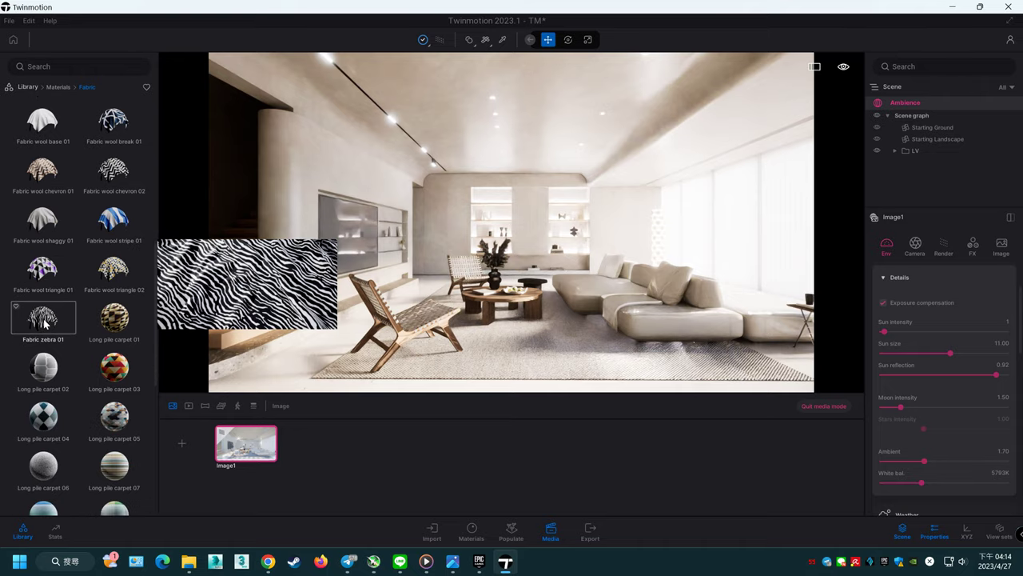
pyautogui.moveTo(49, 283); pyautogui.dragTo(640, 314)
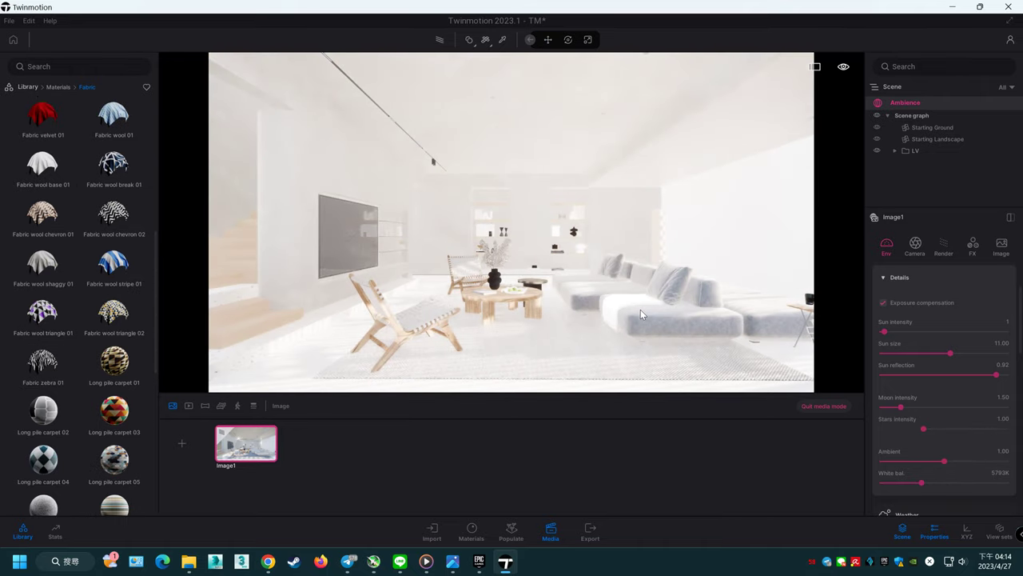
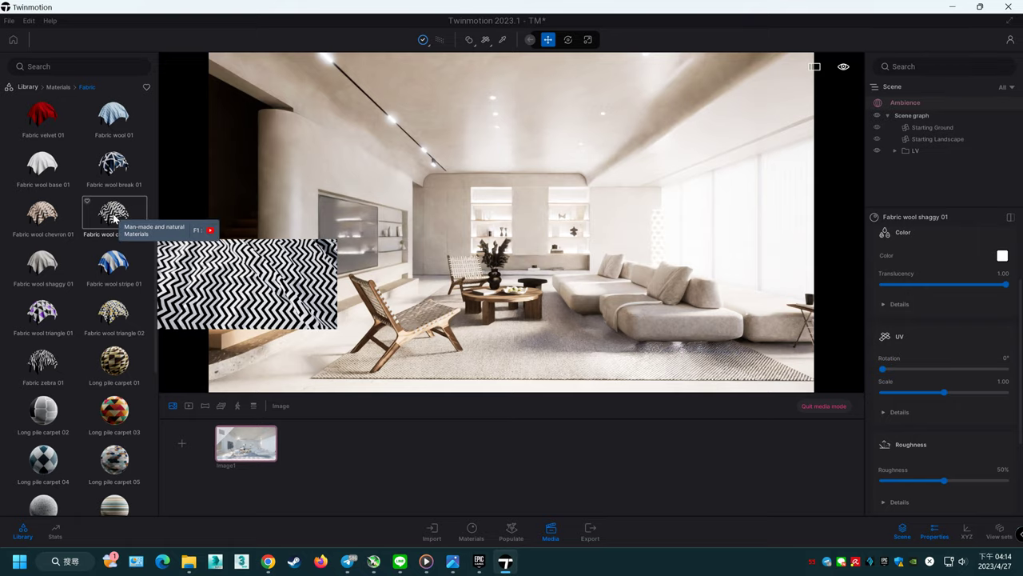
# Step: Apply Fabric wool break 01 to the sofa and pick up the TV screen's material
pyautogui.moveTo(119, 168); pyautogui.dragTo(622, 312)
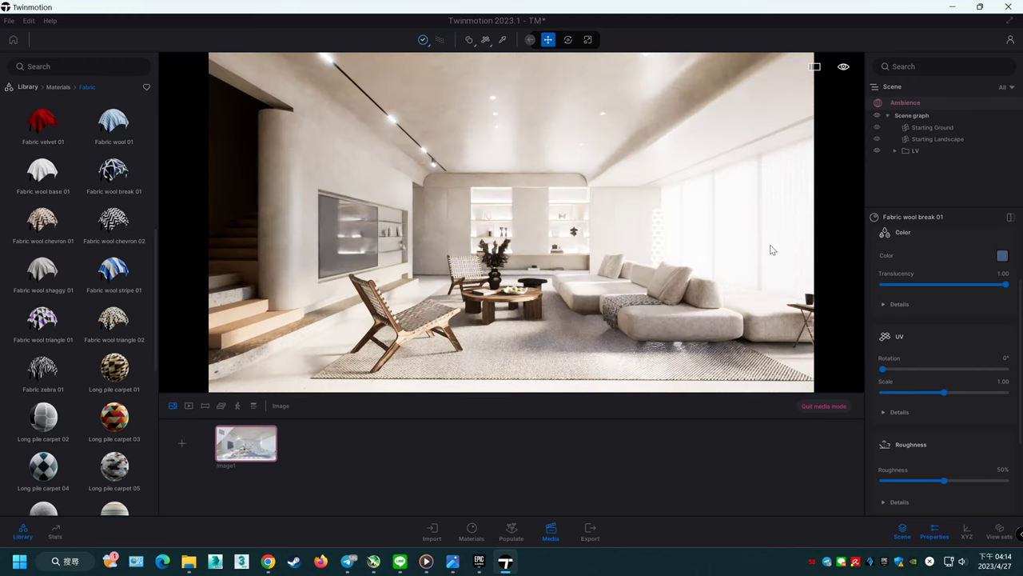
pyautogui.click(502, 40)
pyautogui.click(350, 224)
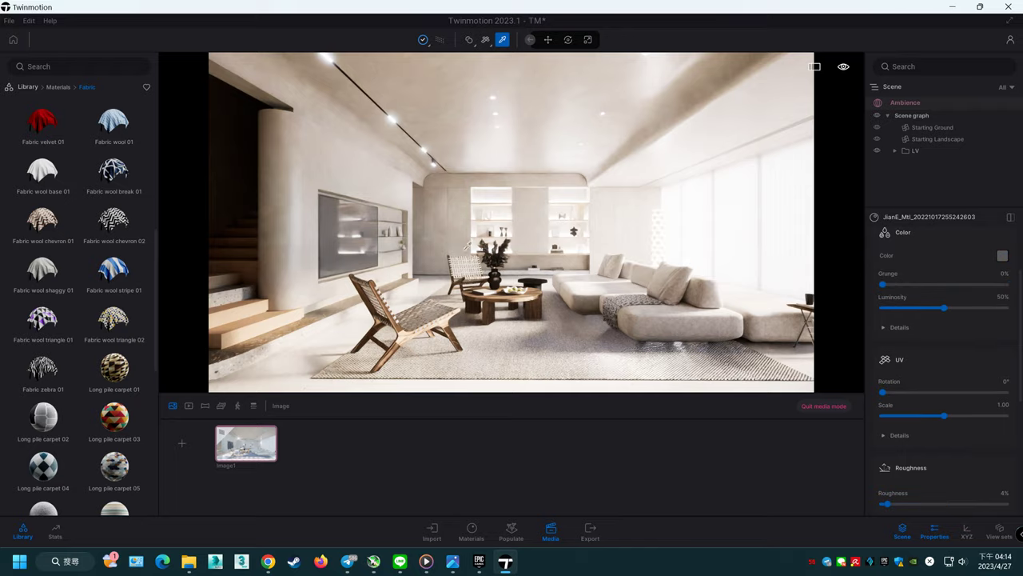
# Step: Recolour the TV screen material from grey 5A5A5A to near-black 010101
pyautogui.click(1003, 256)
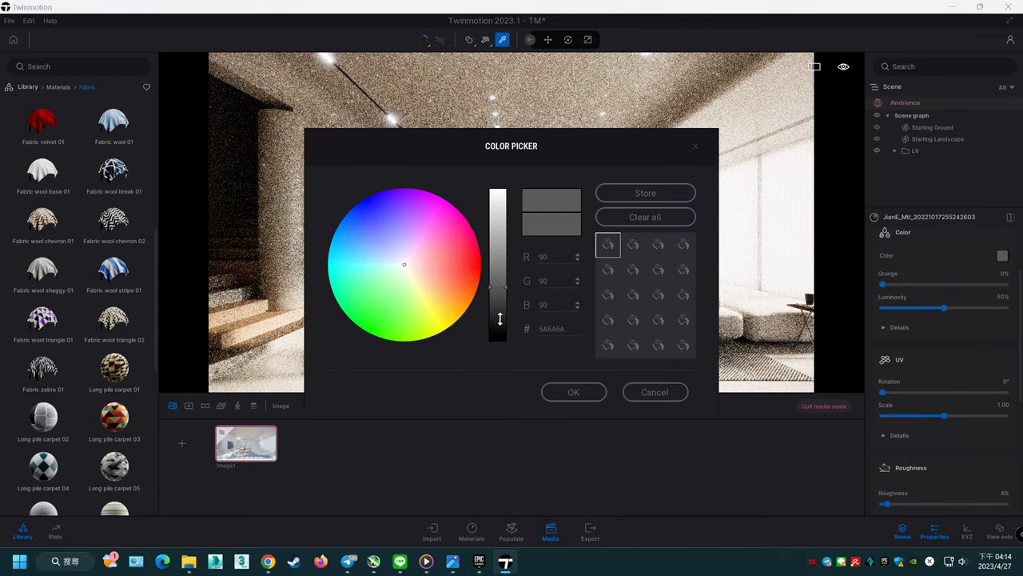
pyautogui.click(534, 340)
pyautogui.moveTo(618, 145); pyautogui.dragTo(767, 147)
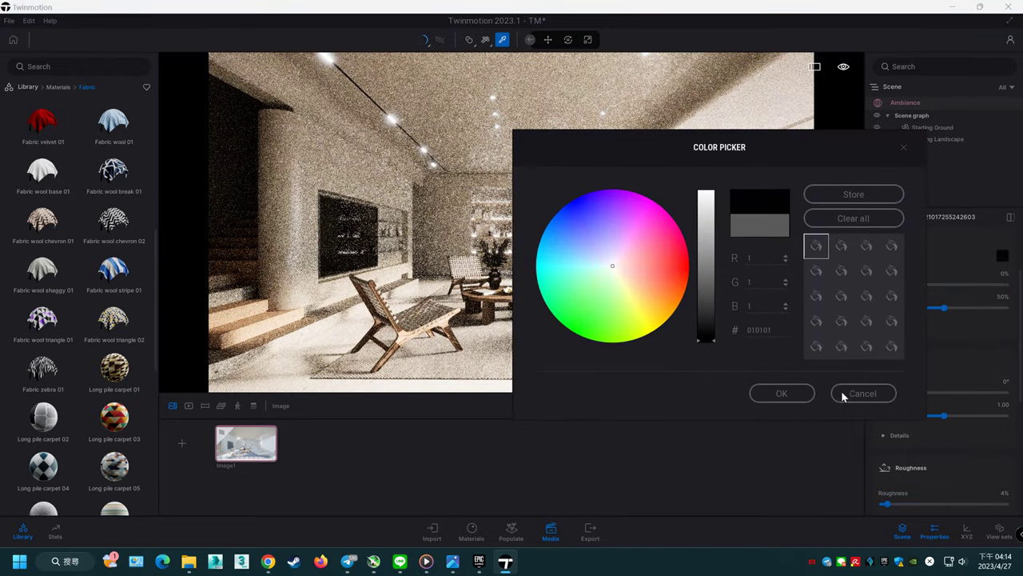
pyautogui.click(800, 395)
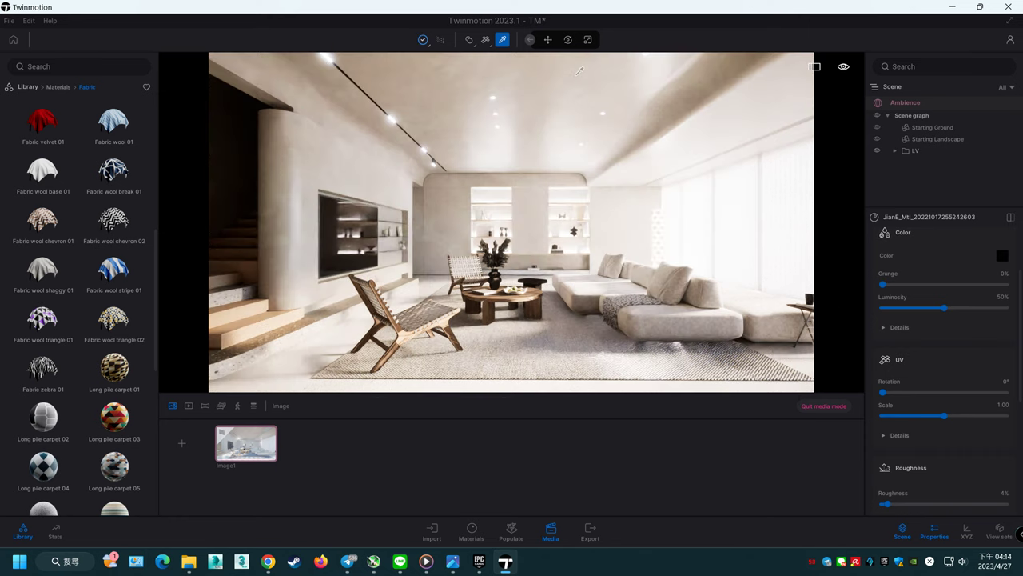
pyautogui.click(364, 164)
# Step: Raise the white material's roughness to 60%, leaving grunge at 0%
pyautogui.click(1001, 255)
pyautogui.click(649, 392)
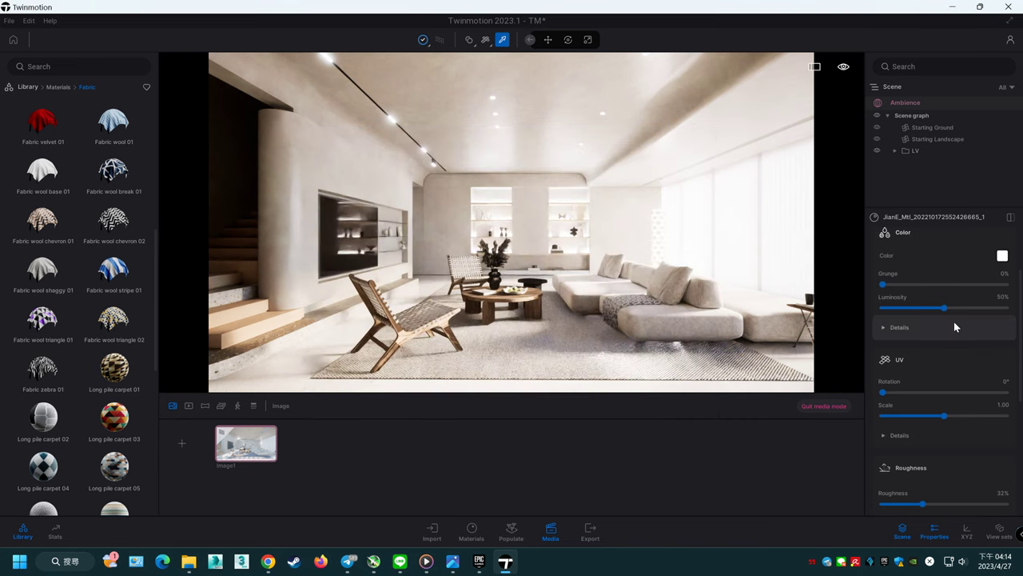
pyautogui.scroll(-1, 971, 361)
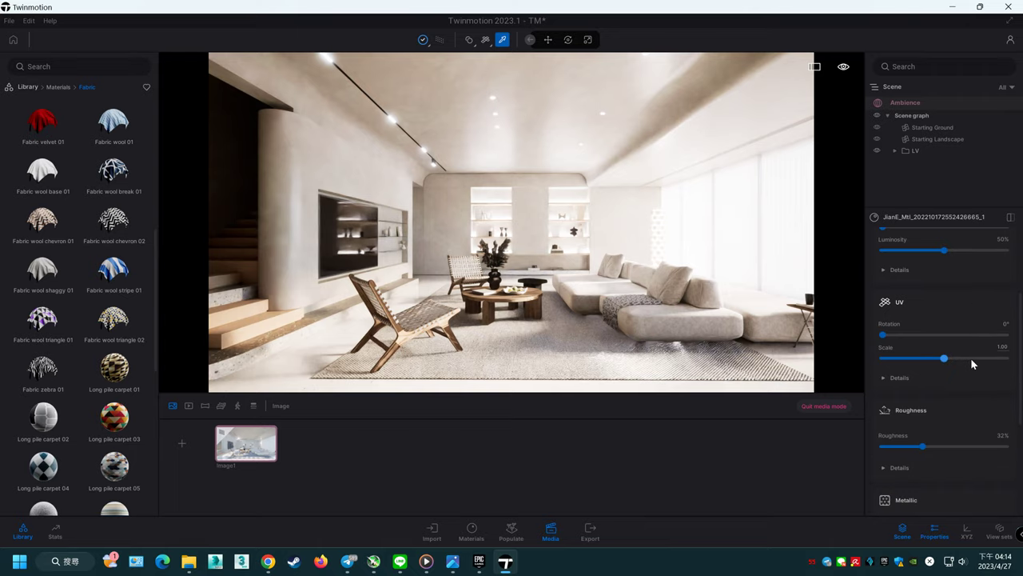
pyautogui.click(956, 445)
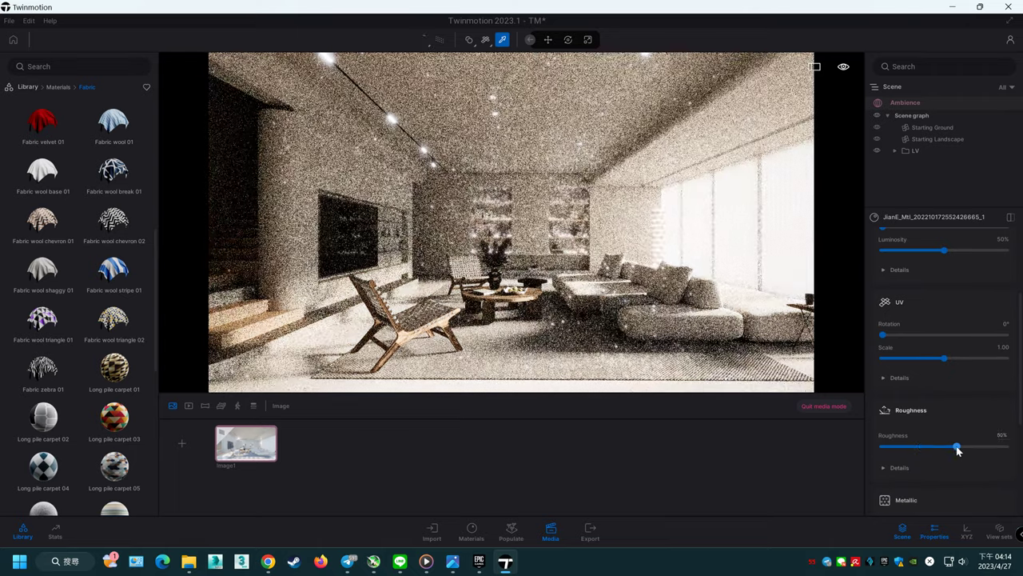
pyautogui.scroll(-1, 970, 456)
pyautogui.scroll(2, 970, 457)
pyautogui.scroll(1, 970, 457)
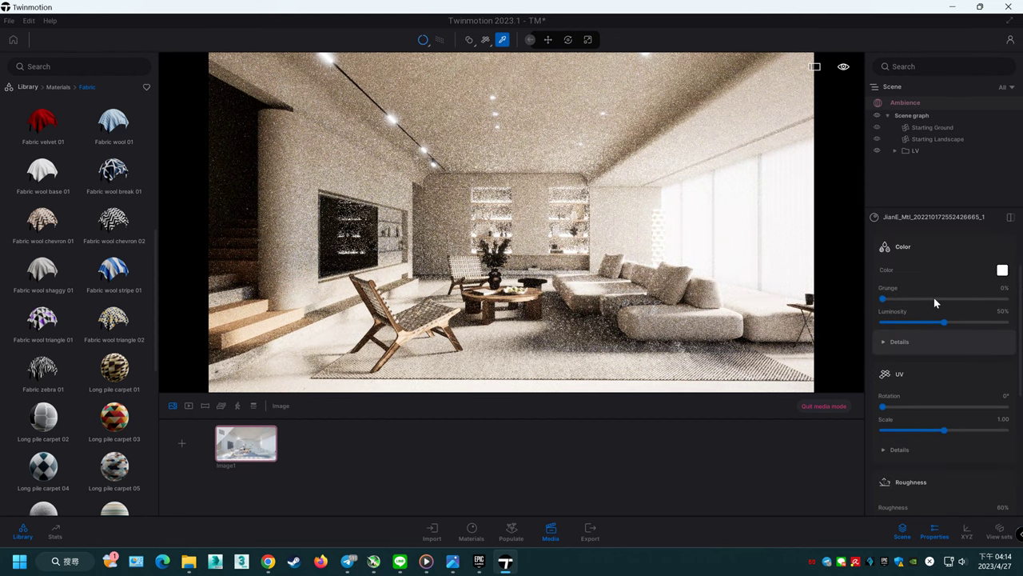
pyautogui.click(934, 299)
pyautogui.moveTo(935, 299); pyautogui.dragTo(872, 302)
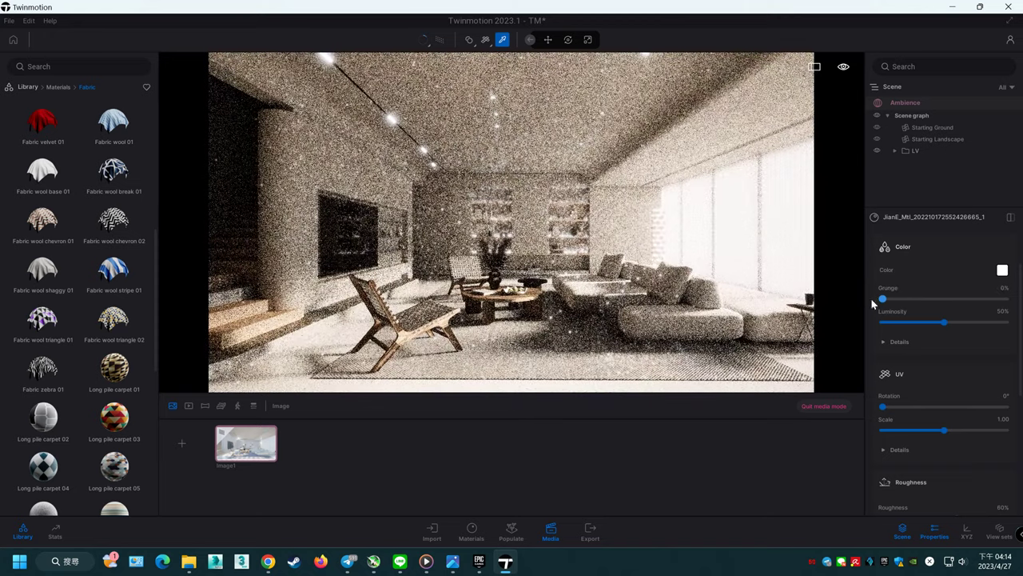
# Step: Brighten the white material to 74% luminosity
pyautogui.scroll(-1, 971, 364)
pyautogui.scroll(-1, 970, 365)
pyautogui.scroll(-1, 971, 365)
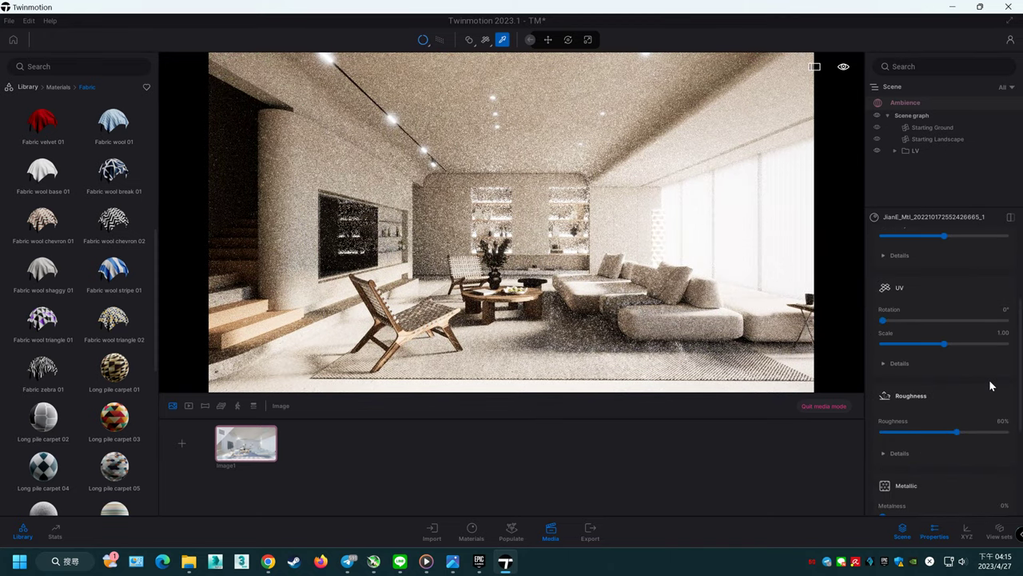
pyautogui.scroll(3, 964, 316)
pyautogui.scroll(1, 964, 315)
pyautogui.scroll(1, 964, 316)
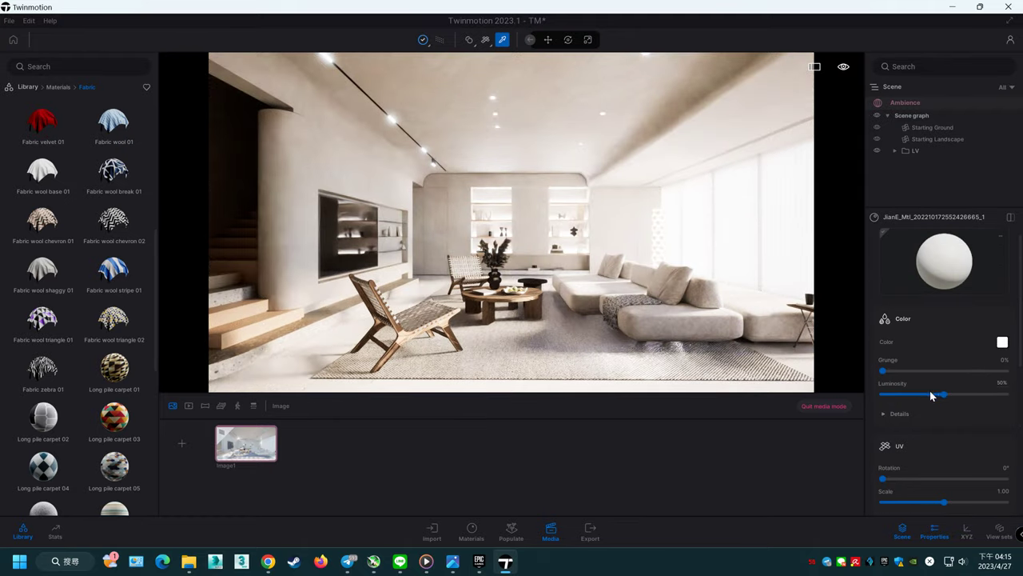
pyautogui.moveTo(944, 395)
pyautogui.mouseDown()
pyautogui.moveTo(968, 394)
pyautogui.moveTo(901, 394)
pyautogui.moveTo(975, 395)
pyautogui.mouseUp()
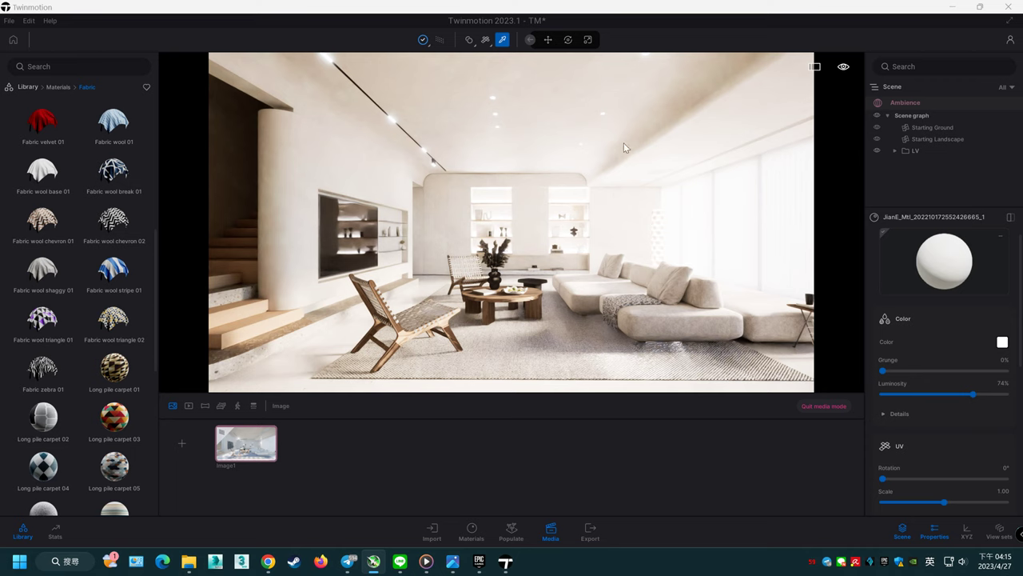
pyautogui.click(606, 26)
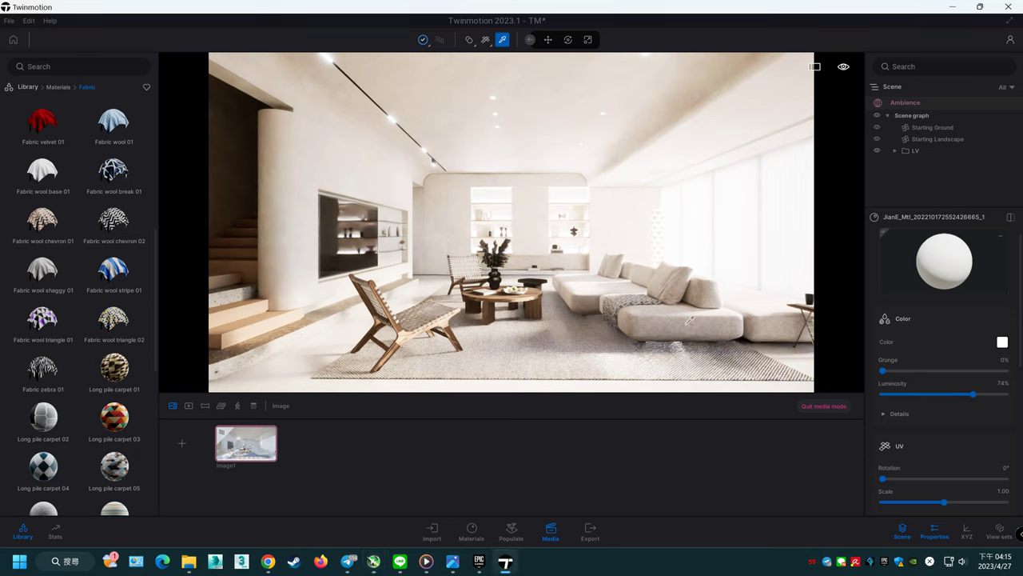
# Step: Darken the rug material's colour from white FFFFFF to grey A6A6A6
pyautogui.click(654, 350)
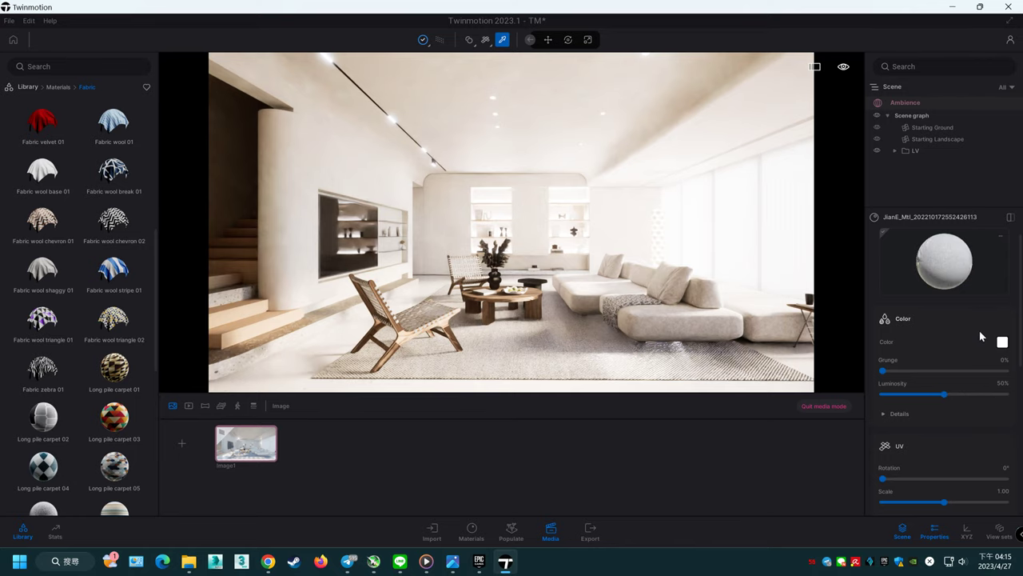
pyautogui.click(1002, 342)
pyautogui.moveTo(569, 143); pyautogui.dragTo(816, 180)
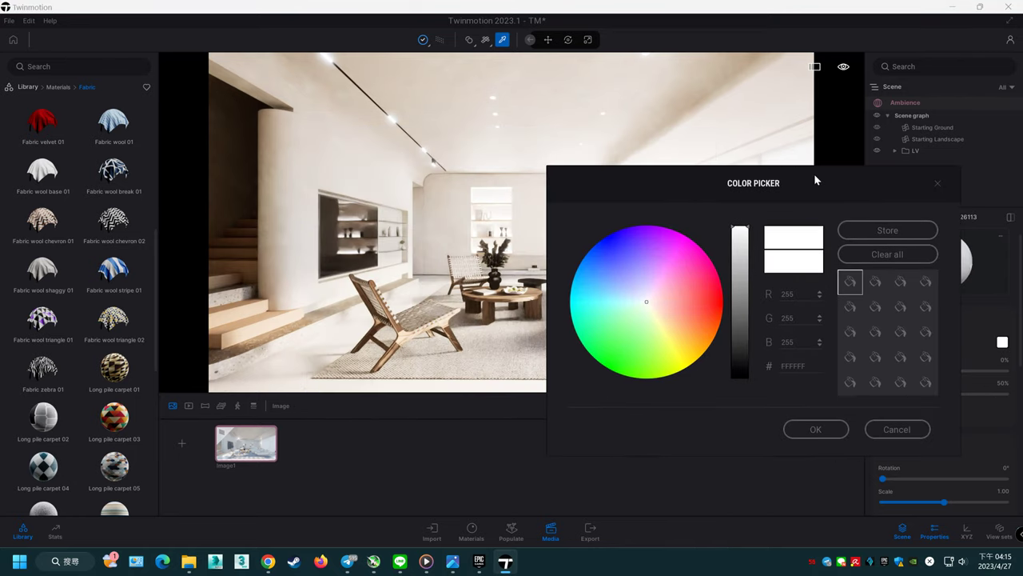
pyautogui.click(748, 309)
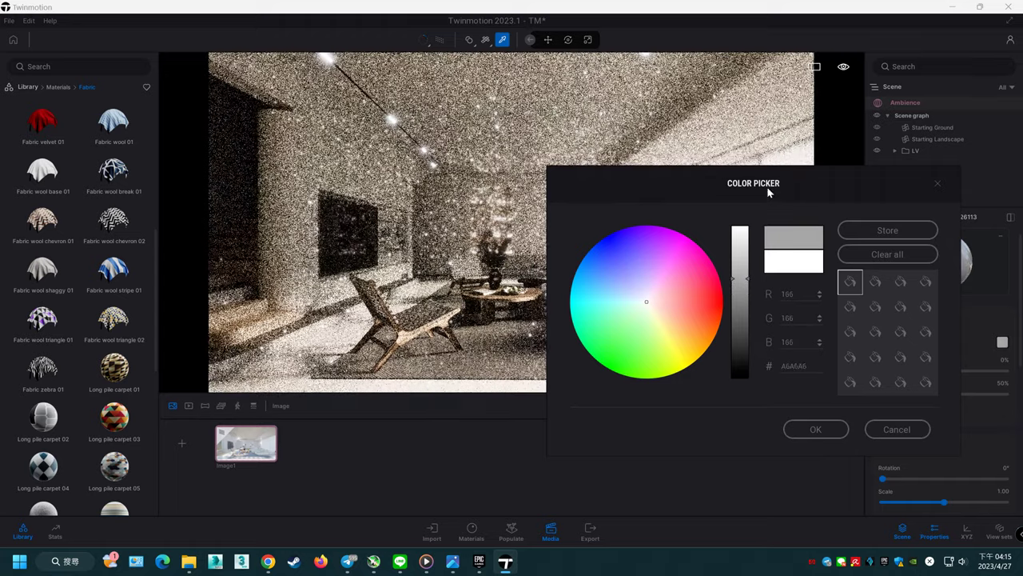
pyautogui.moveTo(777, 178); pyautogui.dragTo(879, 173)
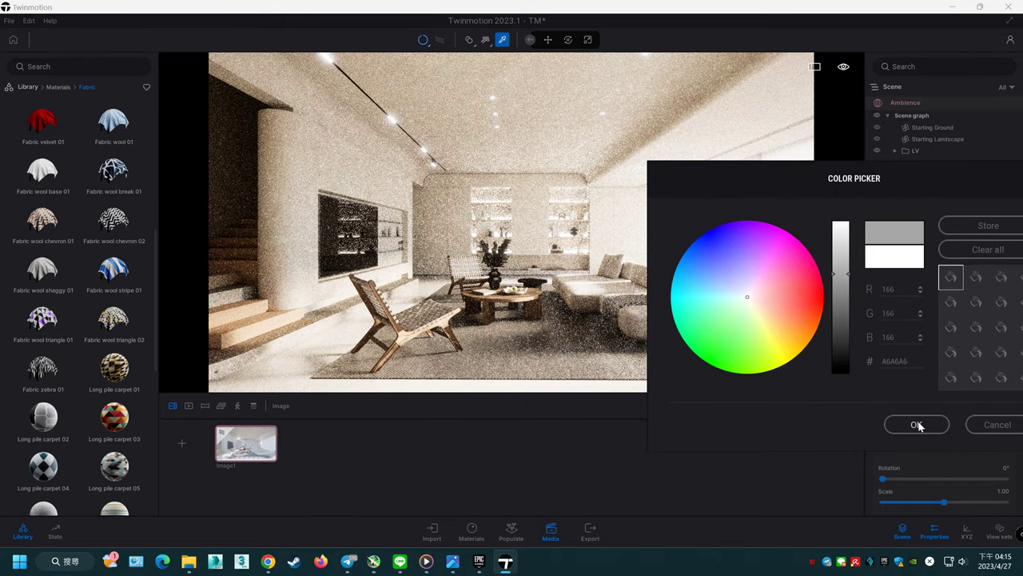
pyautogui.click(918, 426)
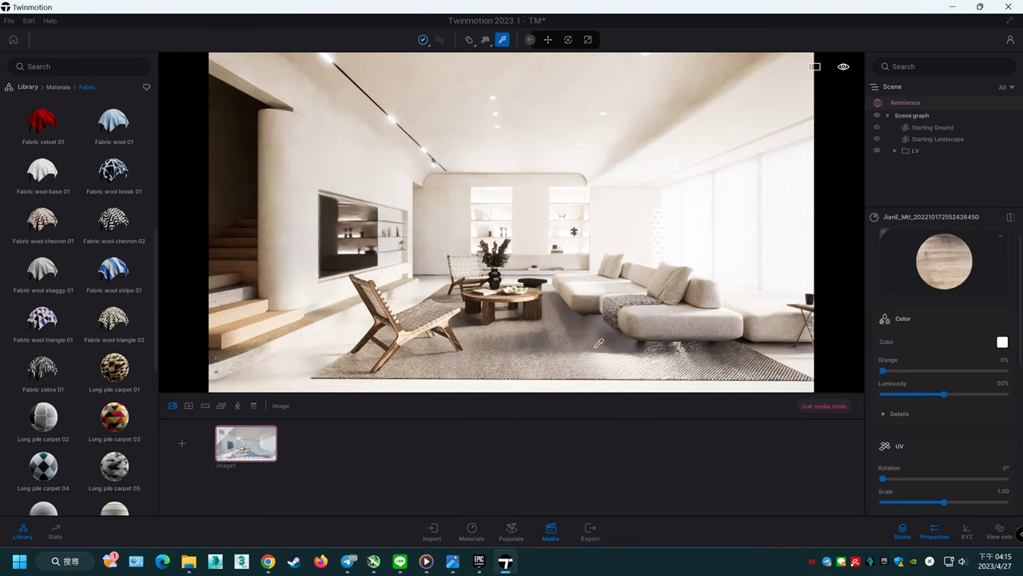
# Step: Lower the current material's roughness from 100% to 60% and its luminosity to 37%
pyautogui.scroll(-2, 948, 434)
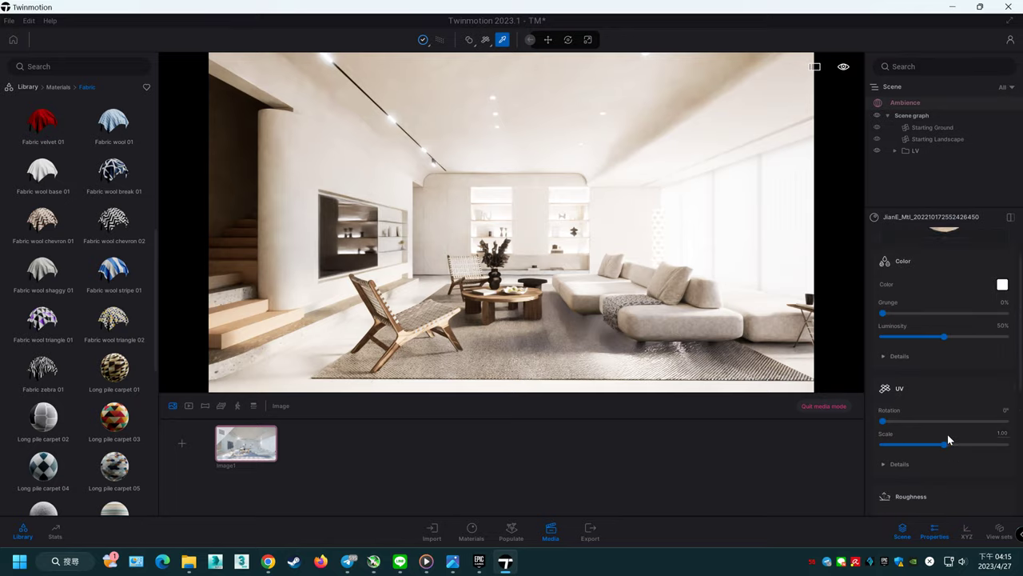
pyautogui.scroll(-3, 966, 456)
pyautogui.scroll(-1, 967, 461)
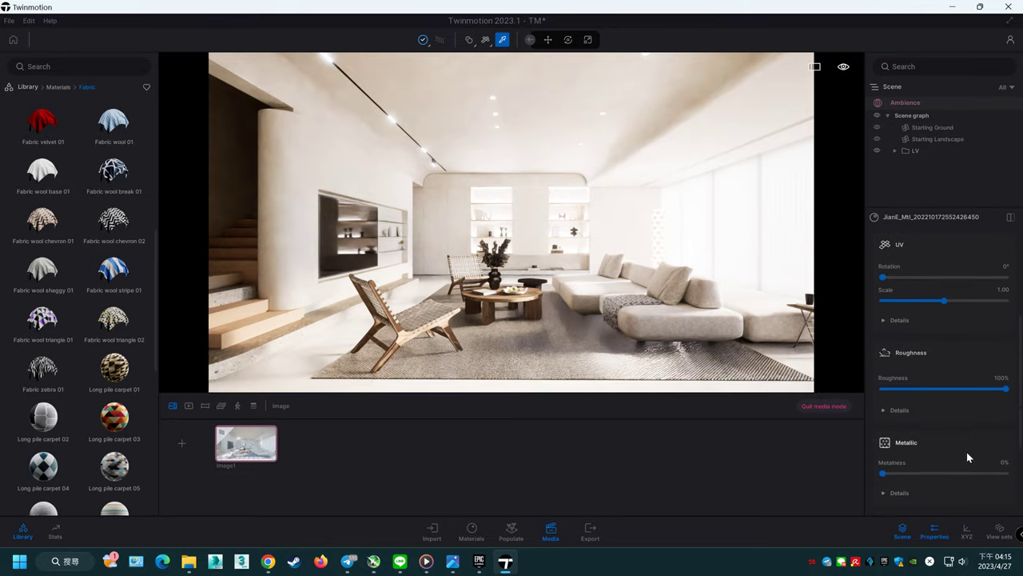
pyautogui.moveTo(1005, 388); pyautogui.dragTo(957, 389)
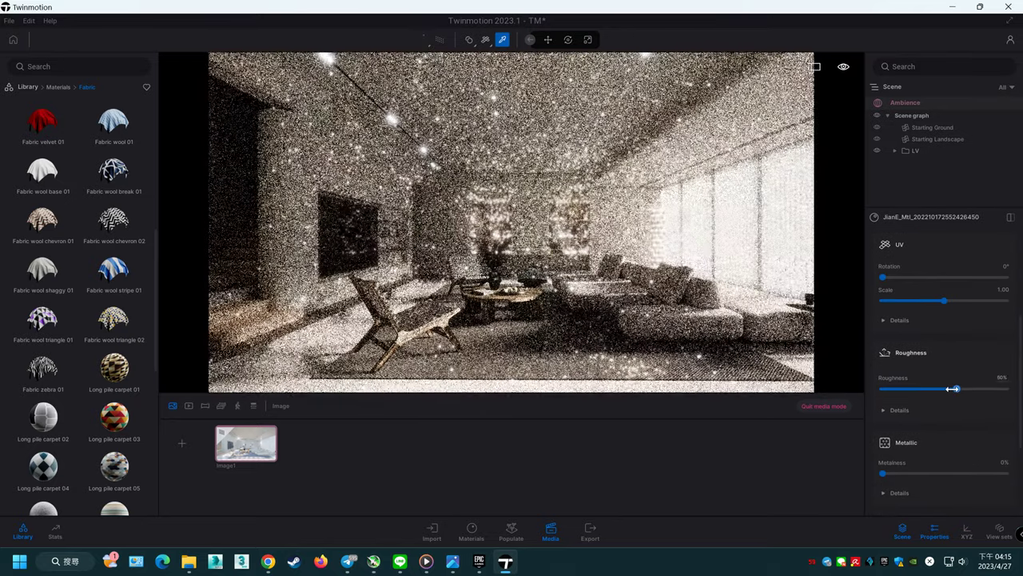
pyautogui.scroll(1, 983, 352)
pyautogui.scroll(2, 988, 328)
pyautogui.scroll(1, 988, 308)
pyautogui.scroll(1, 995, 300)
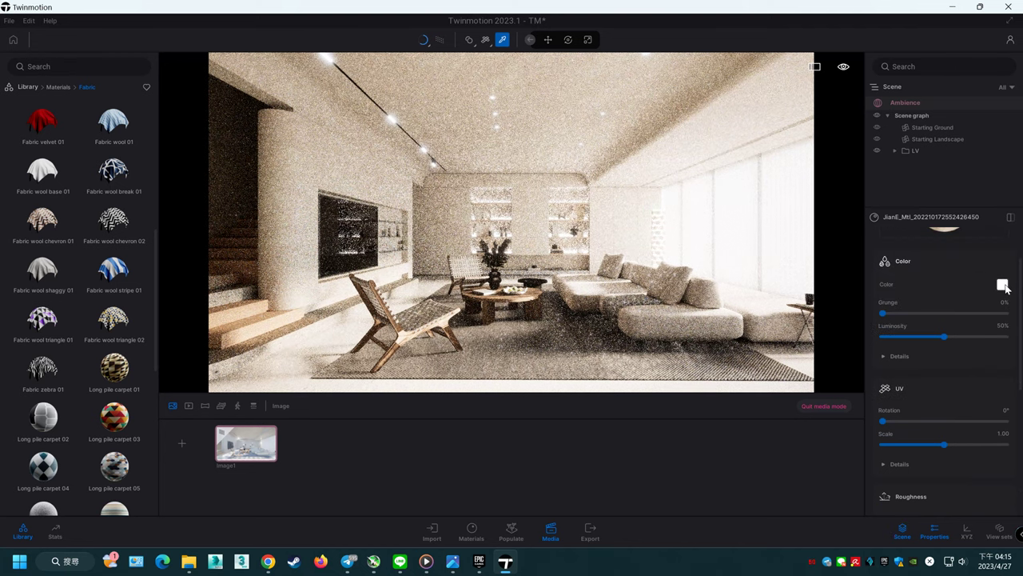
pyautogui.click(915, 338)
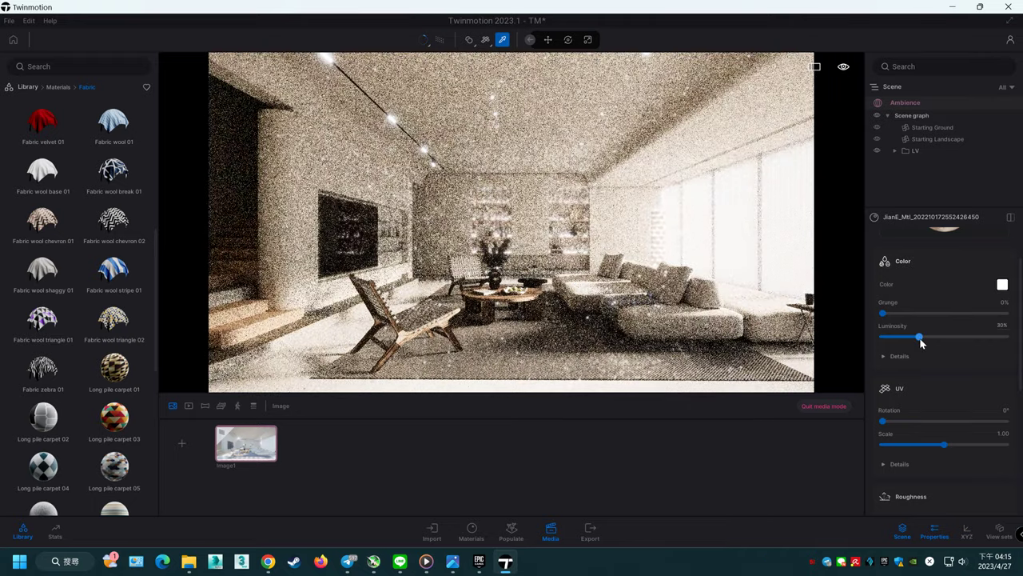
pyautogui.click(927, 336)
pyautogui.click(928, 337)
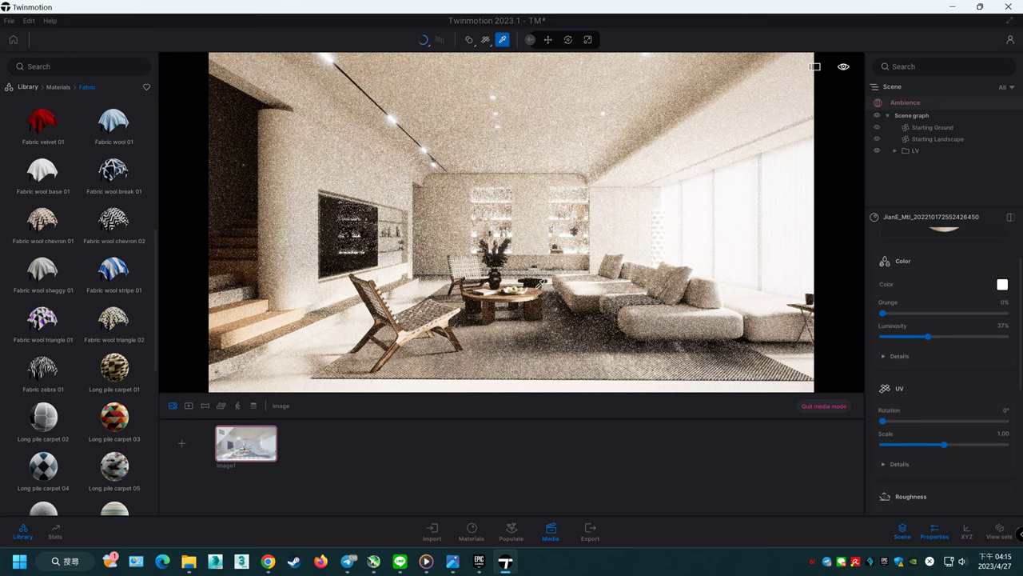
# Step: Pick another scene material and lower its roughness to 46%
pyautogui.click(540, 273)
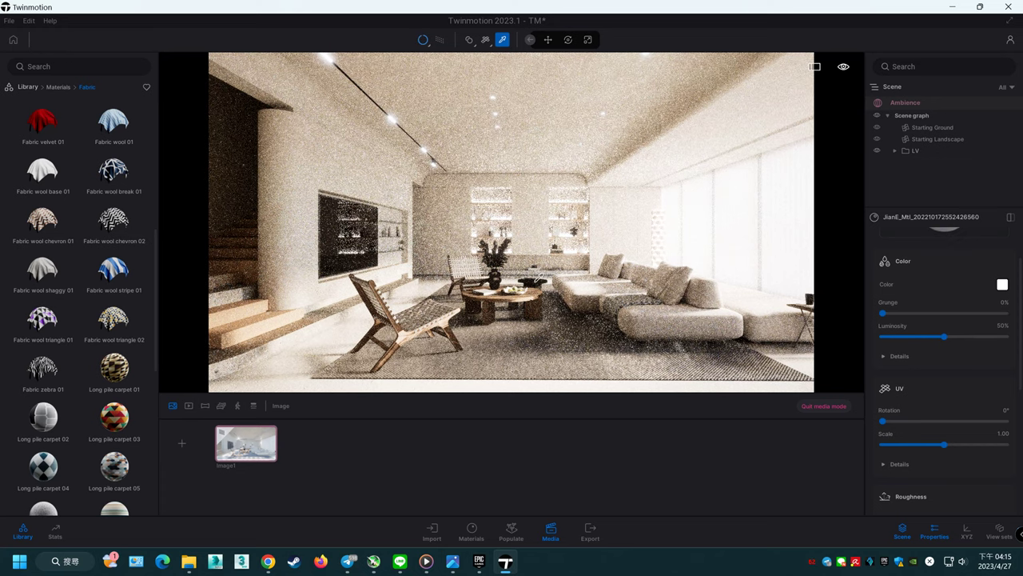
pyautogui.scroll(-3, 966, 358)
pyautogui.scroll(1, 960, 376)
pyautogui.scroll(2, 959, 377)
pyautogui.scroll(-2, 965, 367)
pyautogui.scroll(-1, 965, 367)
pyautogui.click(939, 432)
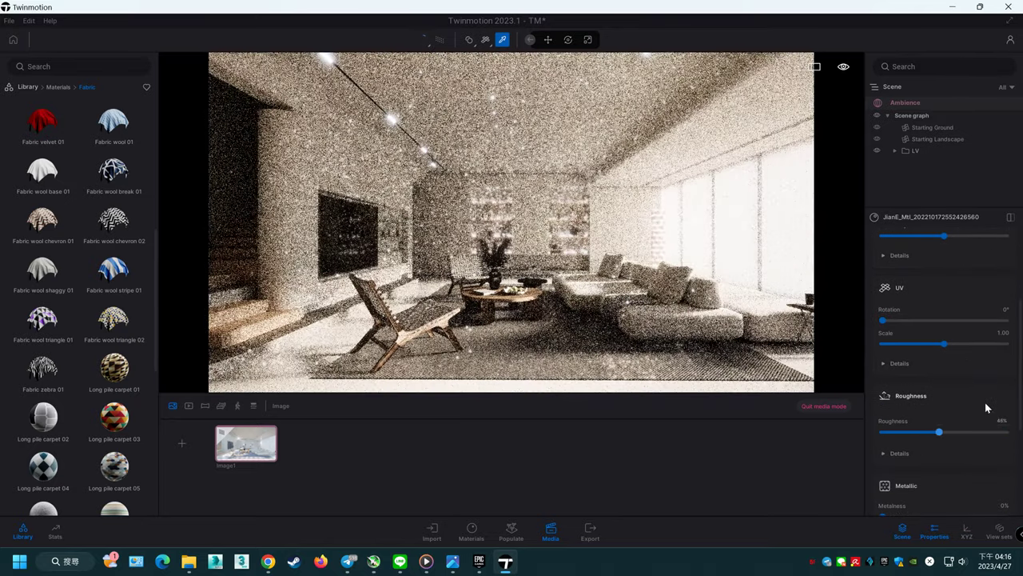
# Step: Raise that material's luminosity to 83%, then apply Fabric wool base 01 to the sofa
pyautogui.scroll(1, 987, 399)
pyautogui.scroll(1, 976, 347)
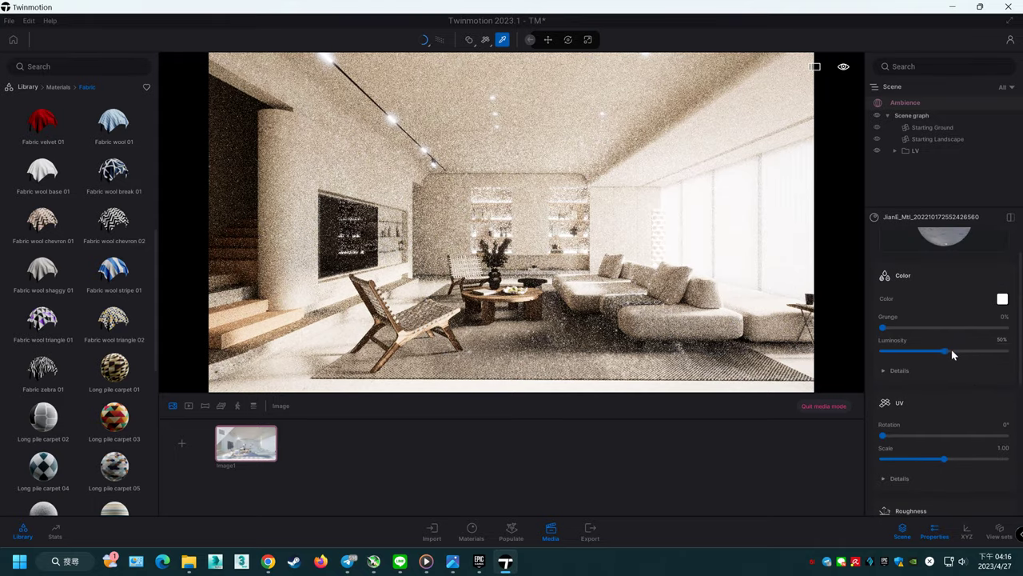
pyautogui.moveTo(956, 350); pyautogui.dragTo(977, 350)
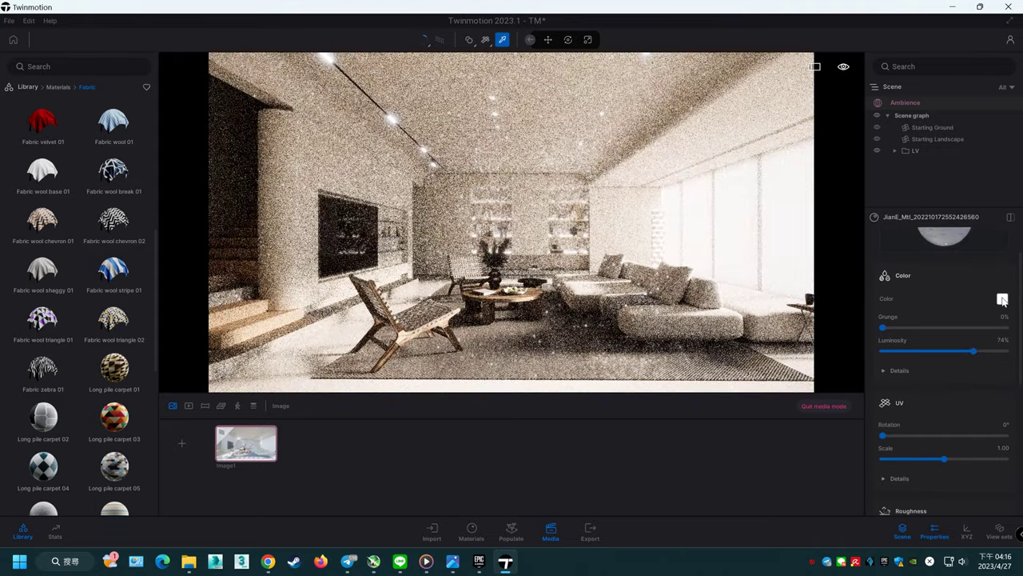
pyautogui.click(1001, 299)
pyautogui.click(654, 392)
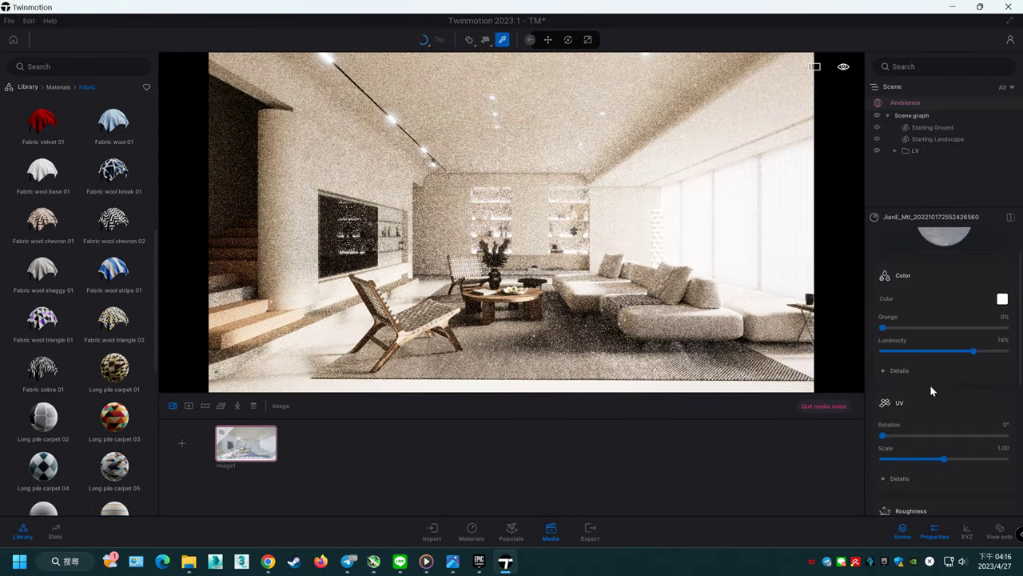
pyautogui.moveTo(976, 351); pyautogui.dragTo(983, 351)
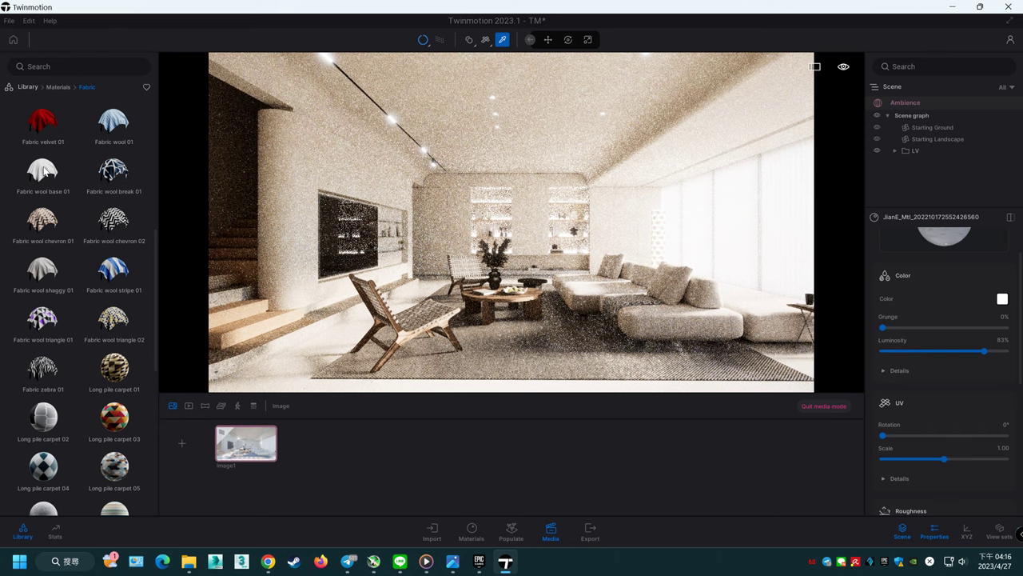
pyautogui.press('Escape')
pyautogui.moveTo(44, 170); pyautogui.dragTo(631, 277)
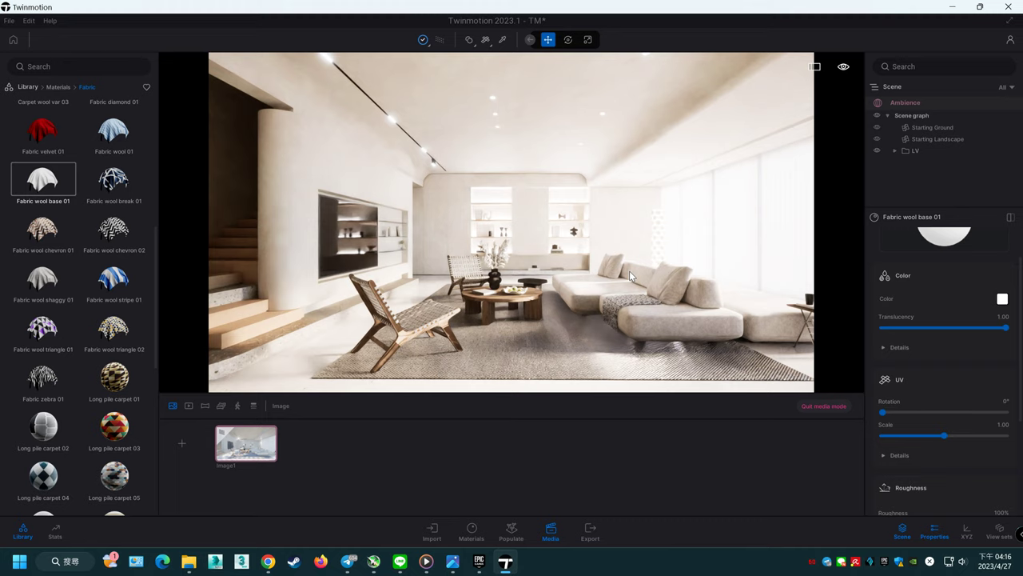
# Step: Set the sofa's Fabric wool base 01 roughness to 99% with the eyedropper
pyautogui.click(503, 39)
pyautogui.scroll(-2, 984, 438)
pyautogui.moveTo(1005, 438)
pyautogui.mouseDown()
pyautogui.moveTo(909, 439)
pyautogui.moveTo(1008, 439)
pyautogui.mouseUp()
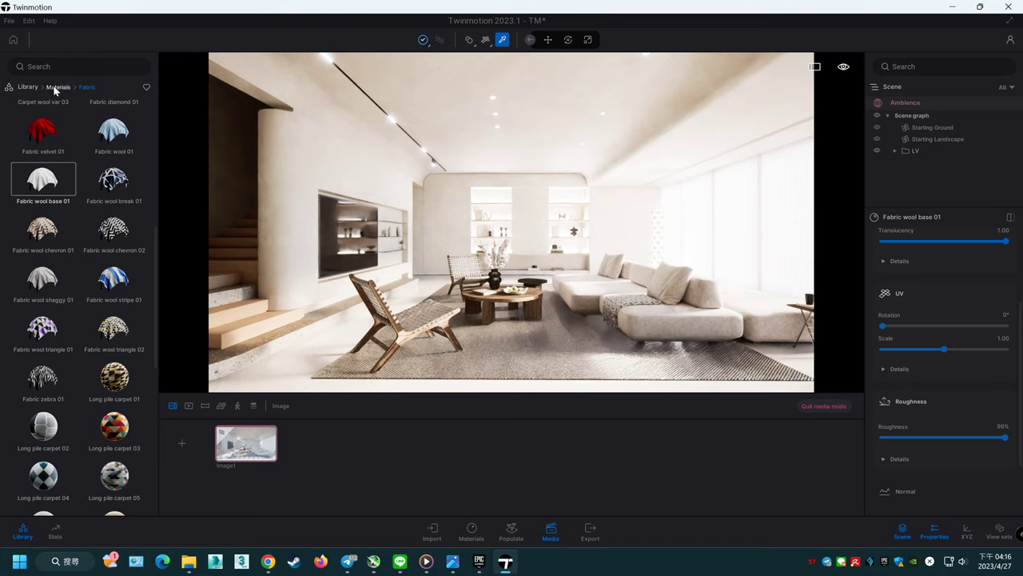
# Step: Lower the slider settings of two surface materials, dimming the second one's luminosity
pyautogui.click(270, 323)
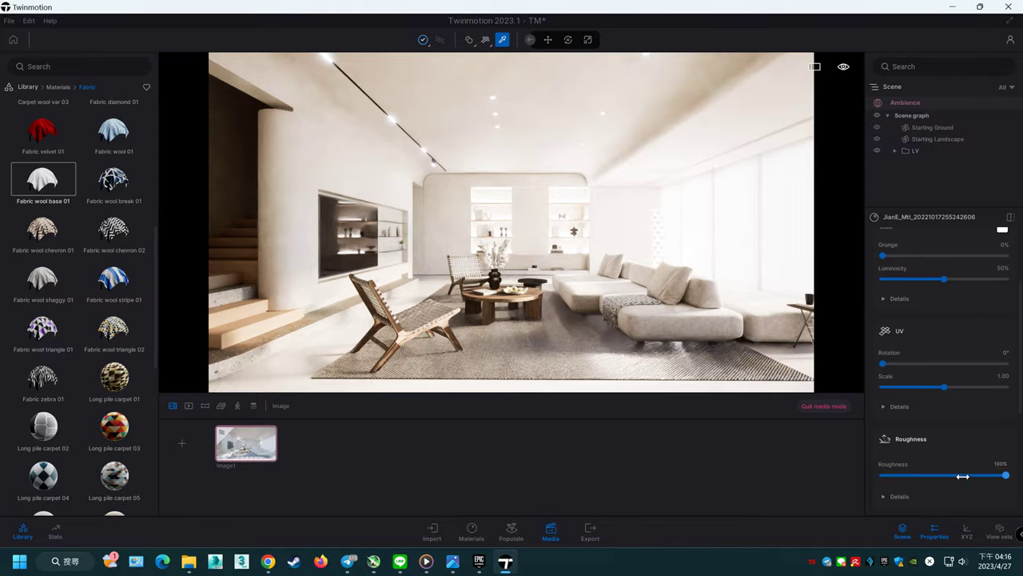
pyautogui.moveTo(964, 475); pyautogui.dragTo(930, 475)
pyautogui.scroll(1, 962, 426)
pyautogui.scroll(1, 963, 431)
pyautogui.moveTo(944, 365); pyautogui.dragTo(909, 367)
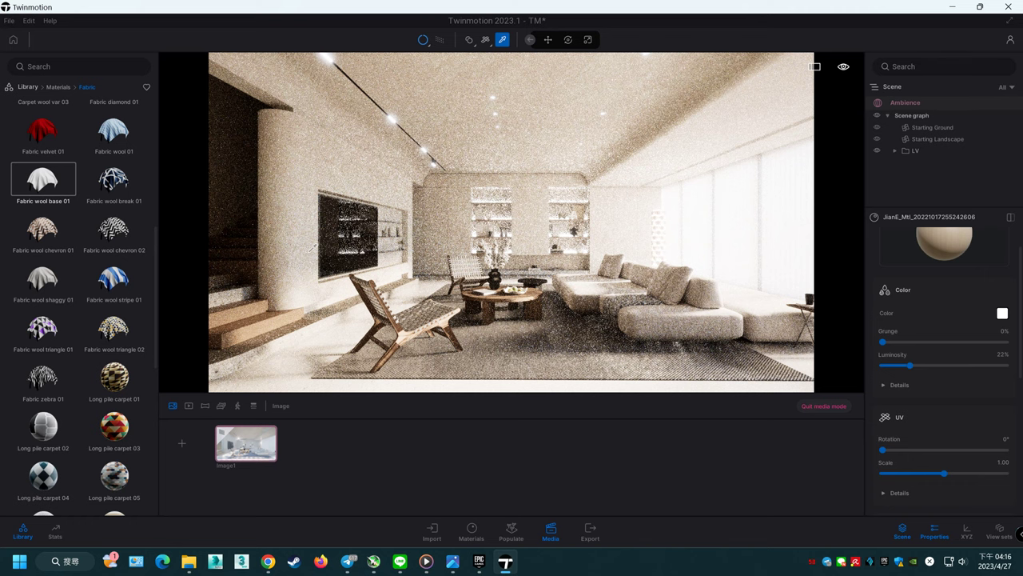
pyautogui.click(335, 304)
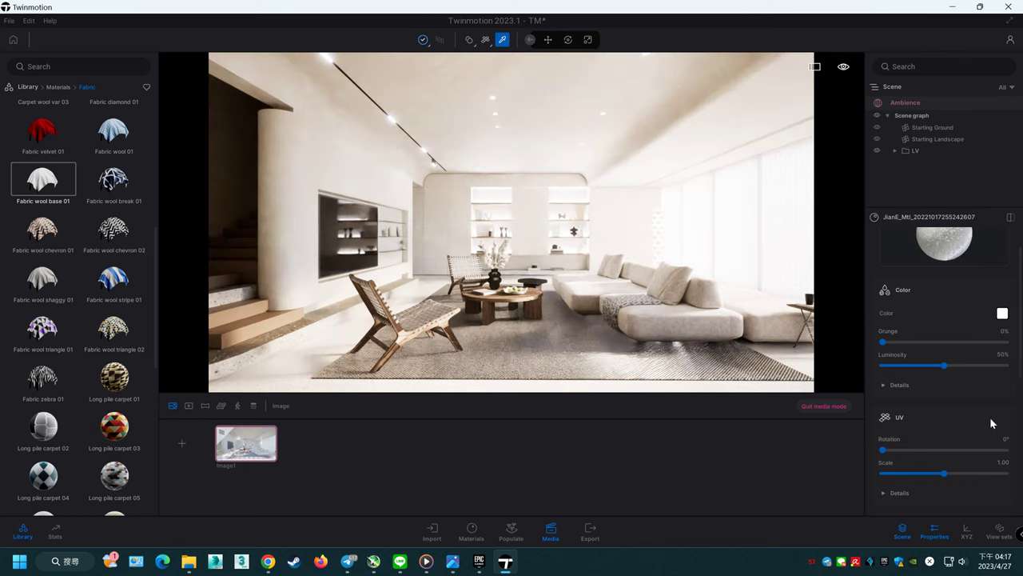
pyautogui.scroll(-3, 973, 425)
pyautogui.scroll(1, 975, 439)
pyautogui.scroll(2, 975, 439)
pyautogui.moveTo(945, 308); pyautogui.dragTo(915, 309)
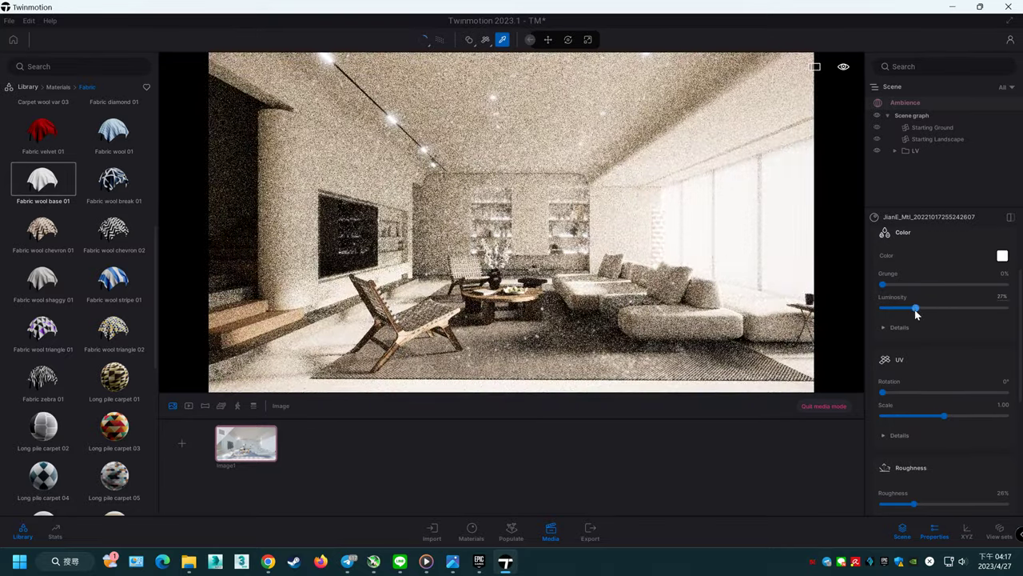
pyautogui.moveTo(915, 309); pyautogui.dragTo(907, 309)
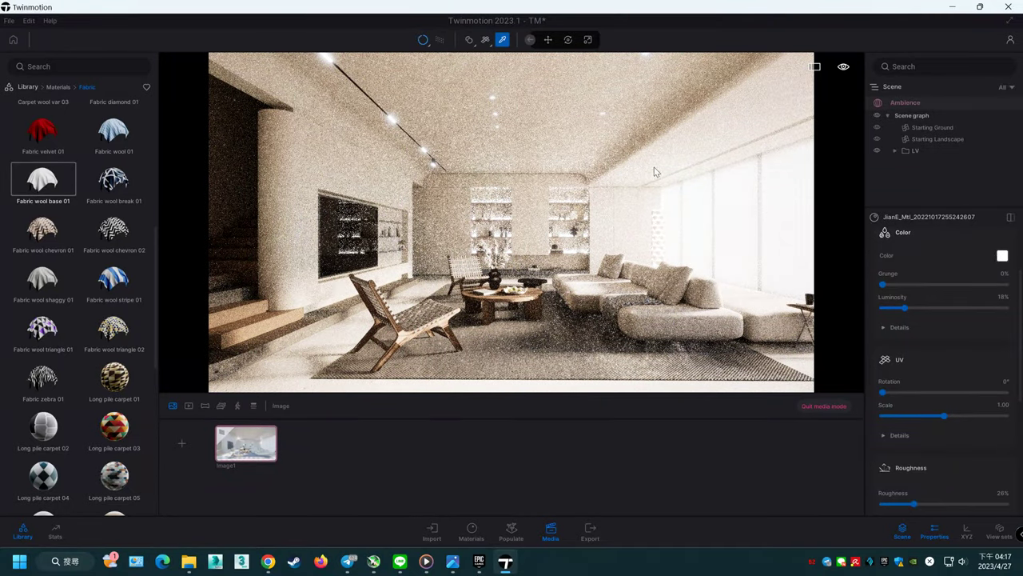
# Step: Dim another material's luminosity and make two more materials glossy, one near zero roughness
pyautogui.click(339, 353)
pyautogui.scroll(-3, 976, 410)
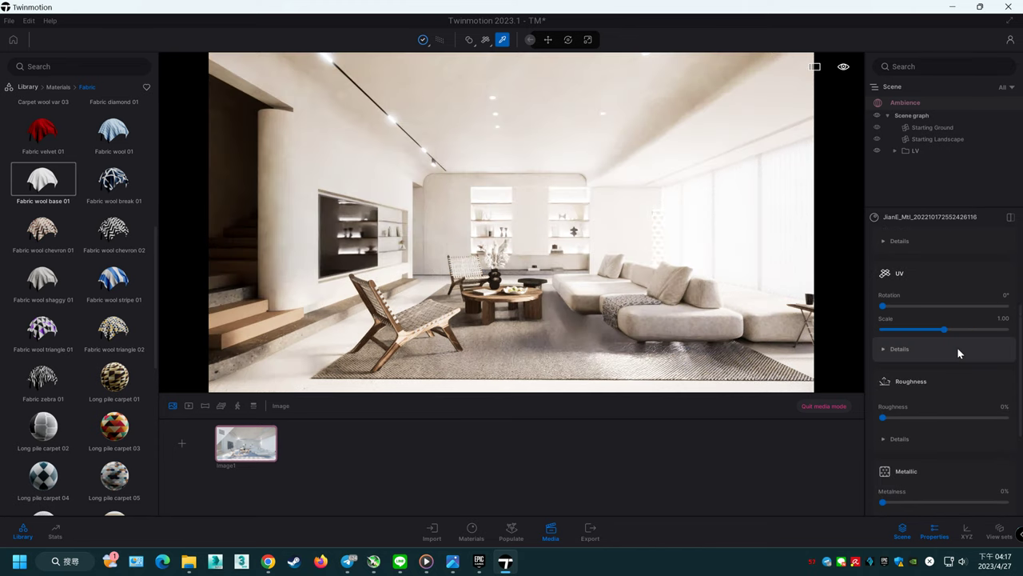
pyautogui.scroll(2, 932, 390)
pyautogui.moveTo(944, 308); pyautogui.dragTo(893, 308)
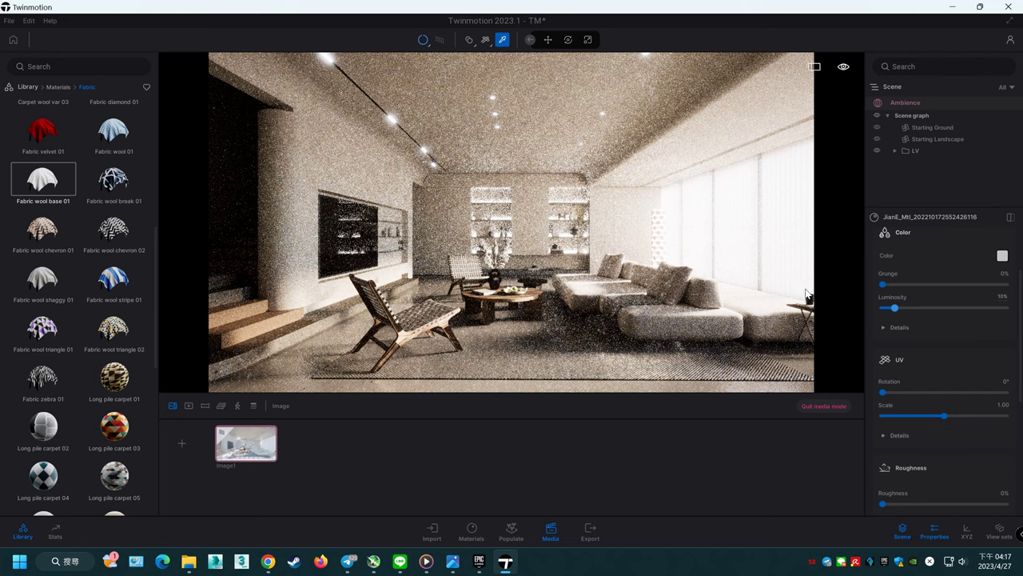
pyautogui.click(497, 277)
pyautogui.scroll(-3, 1008, 433)
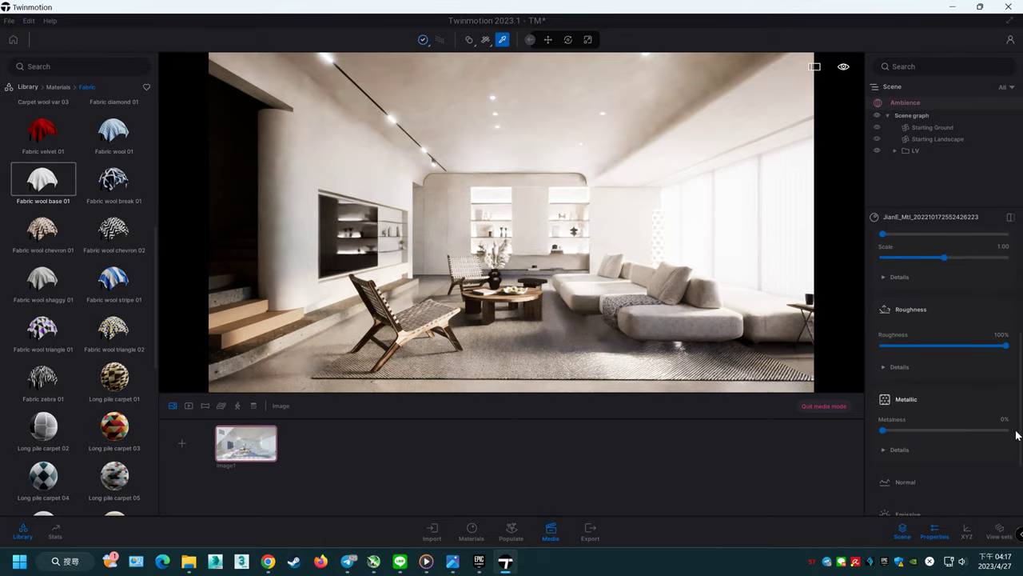
pyautogui.moveTo(1005, 346); pyautogui.dragTo(900, 349)
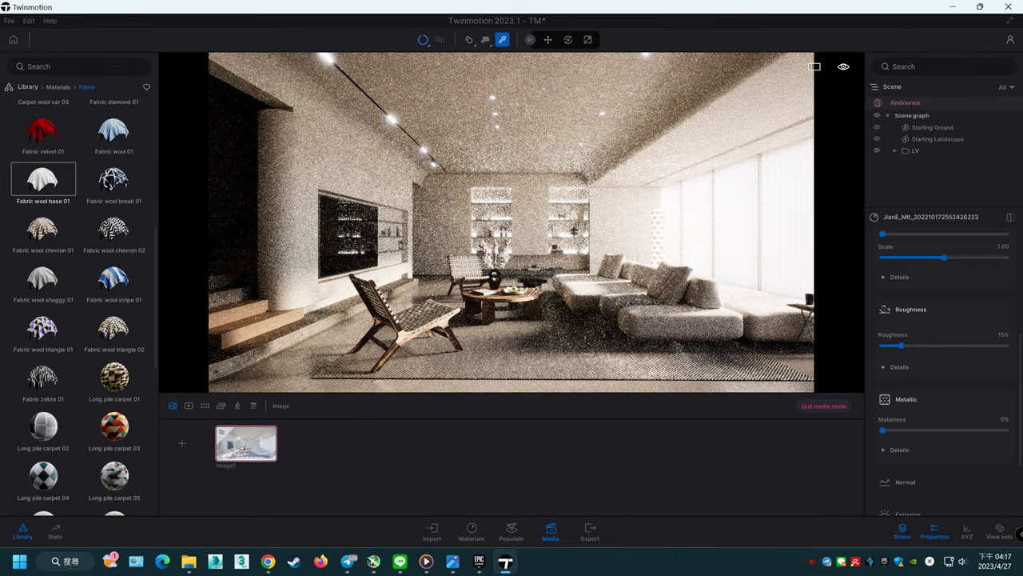
pyautogui.click(539, 279)
pyautogui.moveTo(917, 346); pyautogui.dragTo(889, 346)
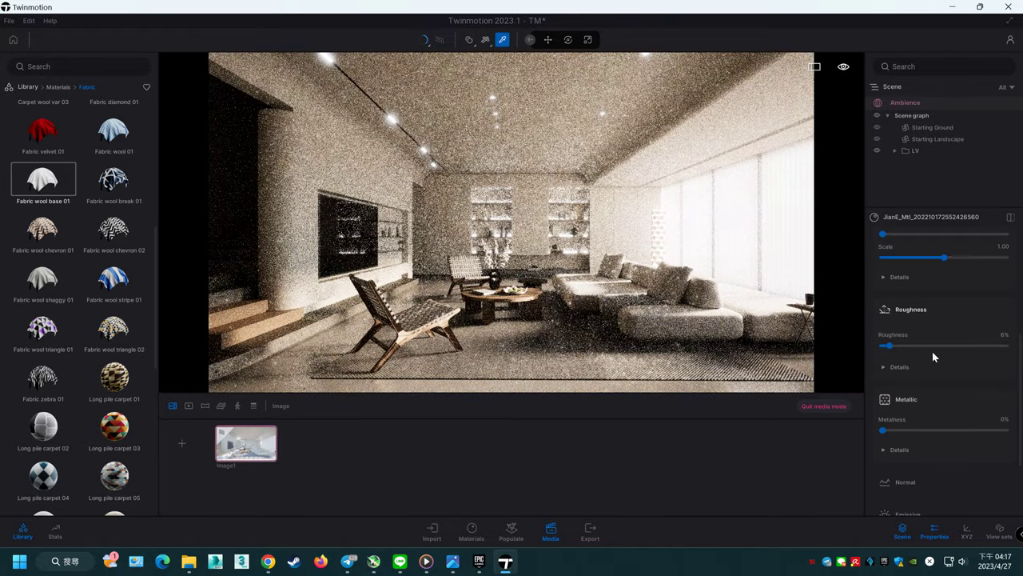
# Step: Set the rug material to full roughness and 64% luminosity
pyautogui.click(545, 324)
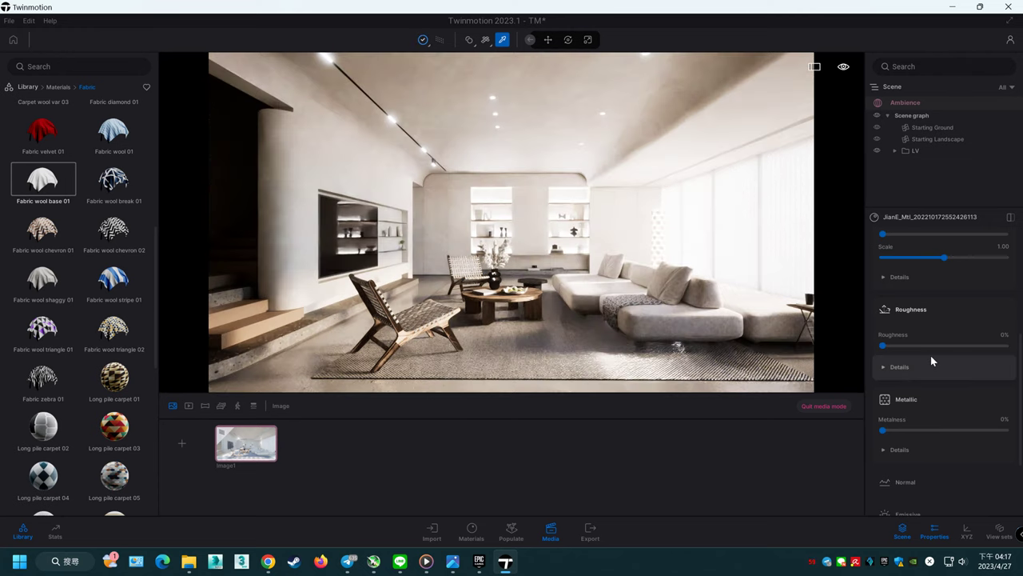
pyautogui.scroll(2, 947, 356)
pyautogui.scroll(3, 951, 376)
pyautogui.scroll(2, 956, 396)
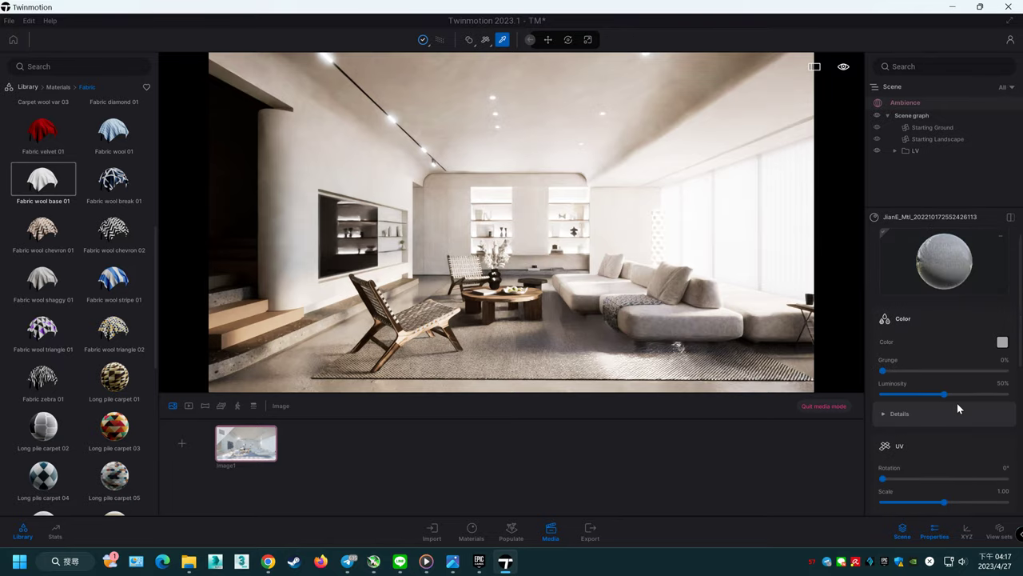
pyautogui.scroll(-2, 957, 403)
pyautogui.scroll(-2, 957, 403)
pyautogui.moveTo(978, 389); pyautogui.dragTo(1004, 388)
pyautogui.scroll(2, 998, 361)
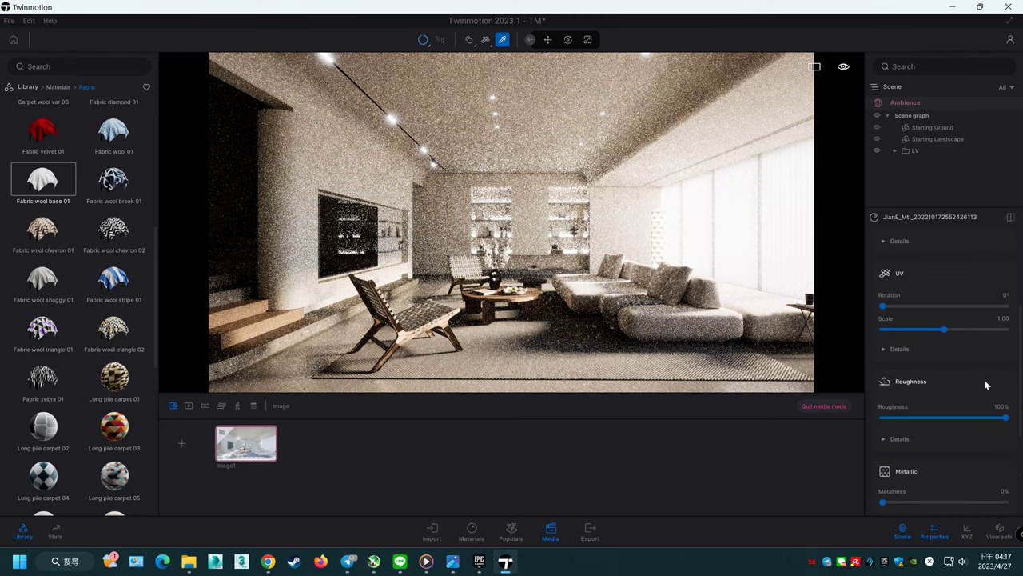
pyautogui.scroll(4, 976, 392)
pyautogui.scroll(4, 976, 393)
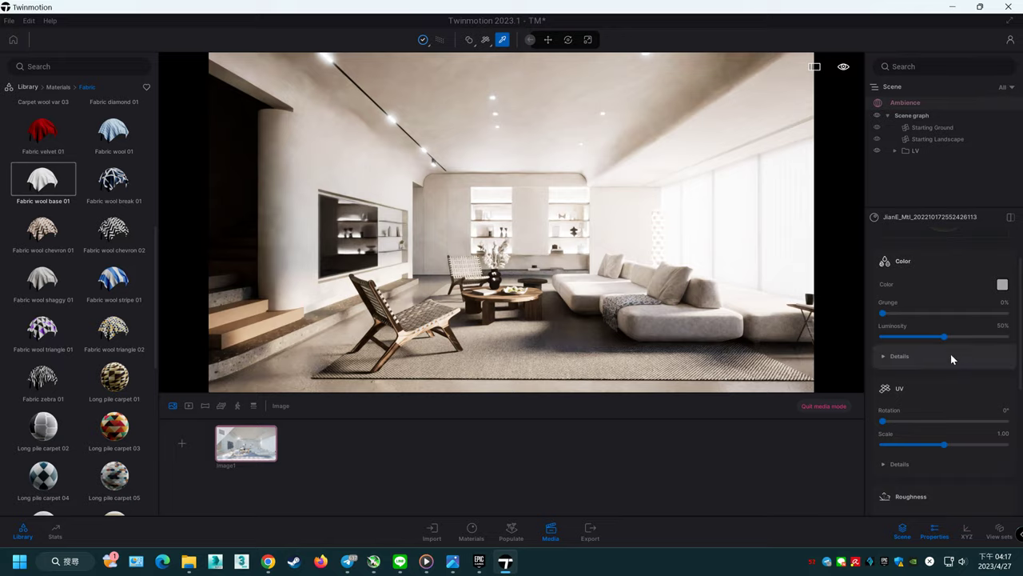
pyautogui.moveTo(954, 337); pyautogui.dragTo(964, 336)
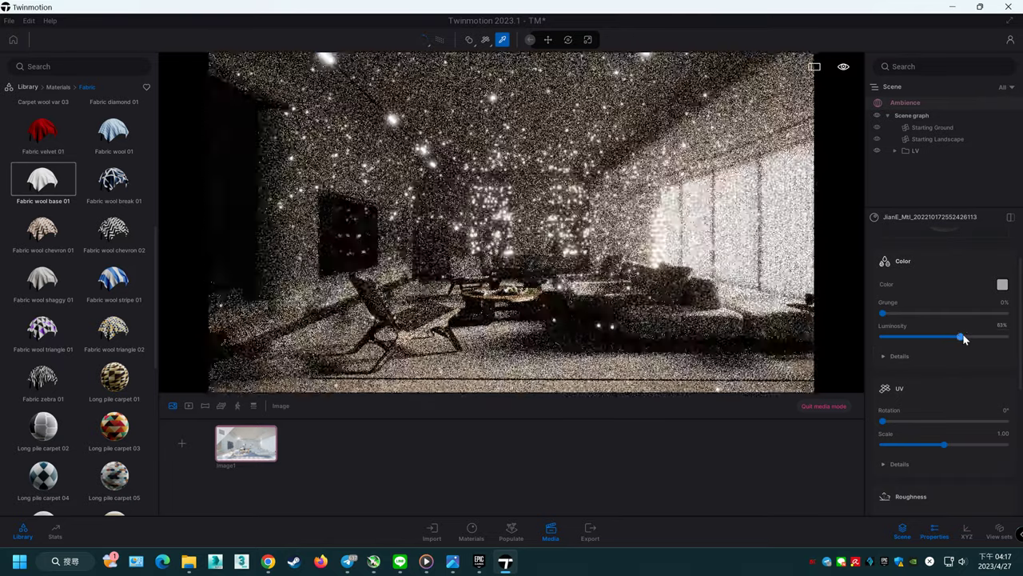
pyautogui.scroll(-1, 973, 356)
pyautogui.scroll(-3, 975, 368)
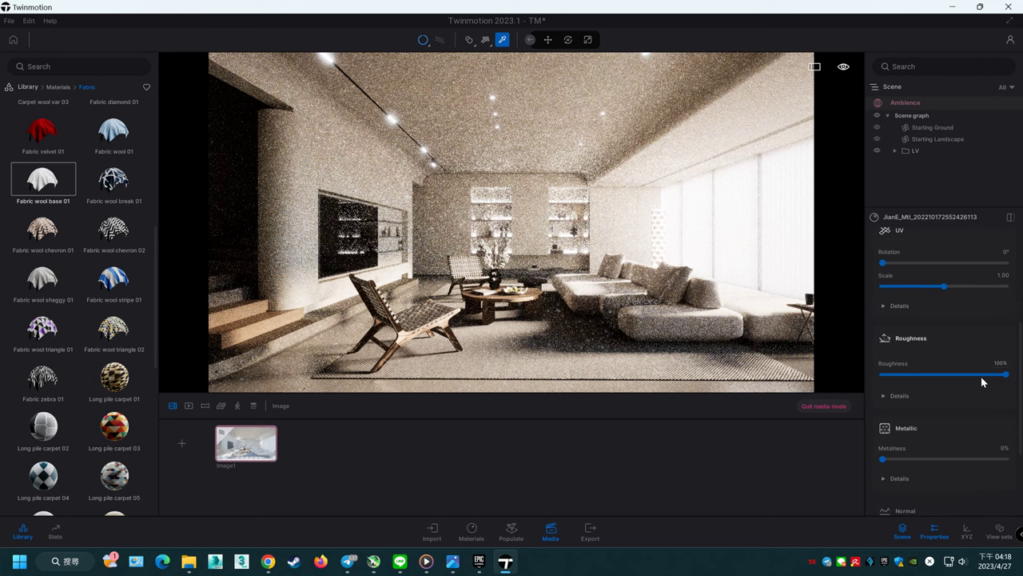
pyautogui.scroll(-3, 963, 423)
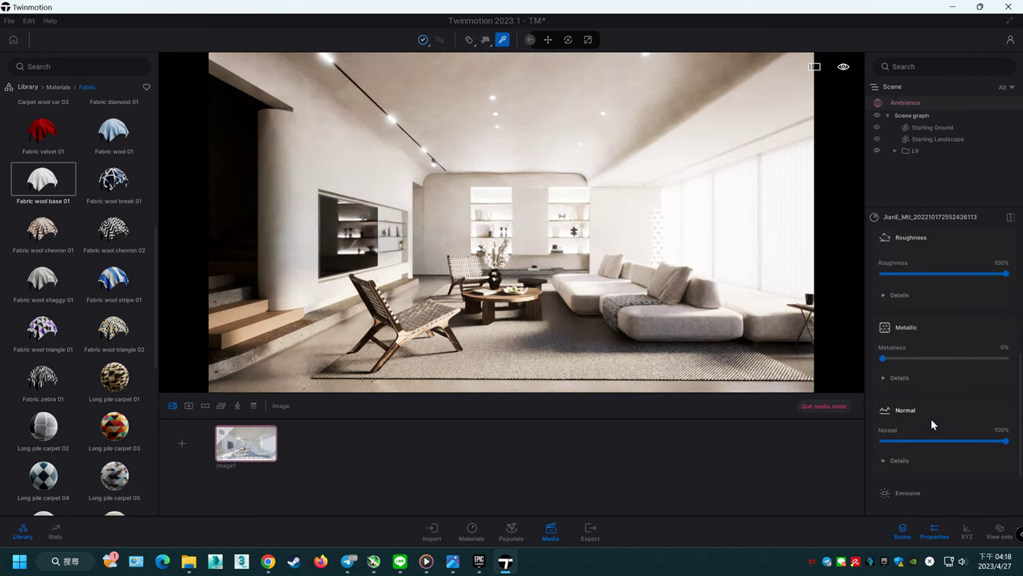
# Step: Expand the rug's Normal Details, then bring up Ambience colour grading
pyautogui.click(930, 460)
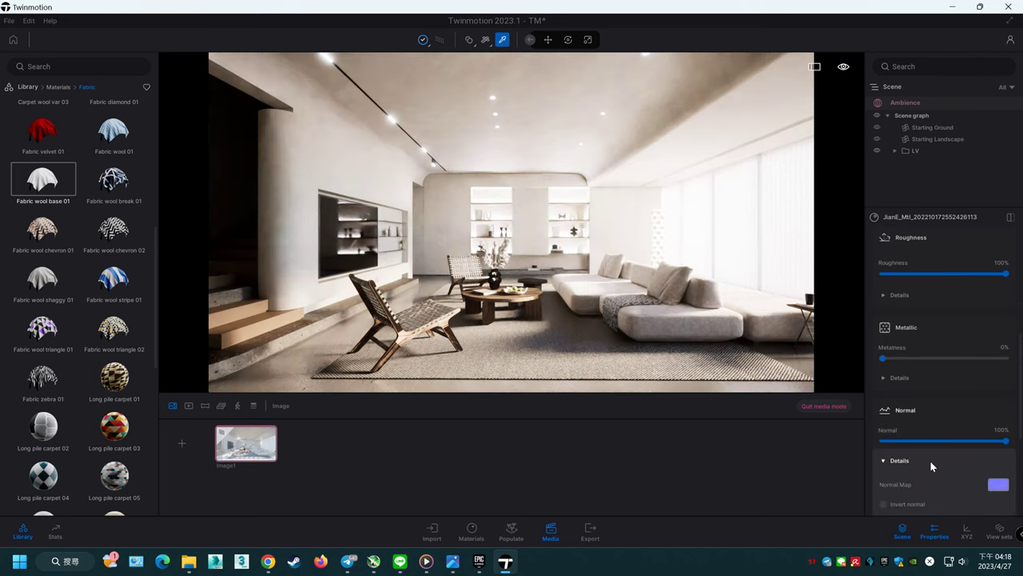
pyautogui.scroll(-1, 930, 459)
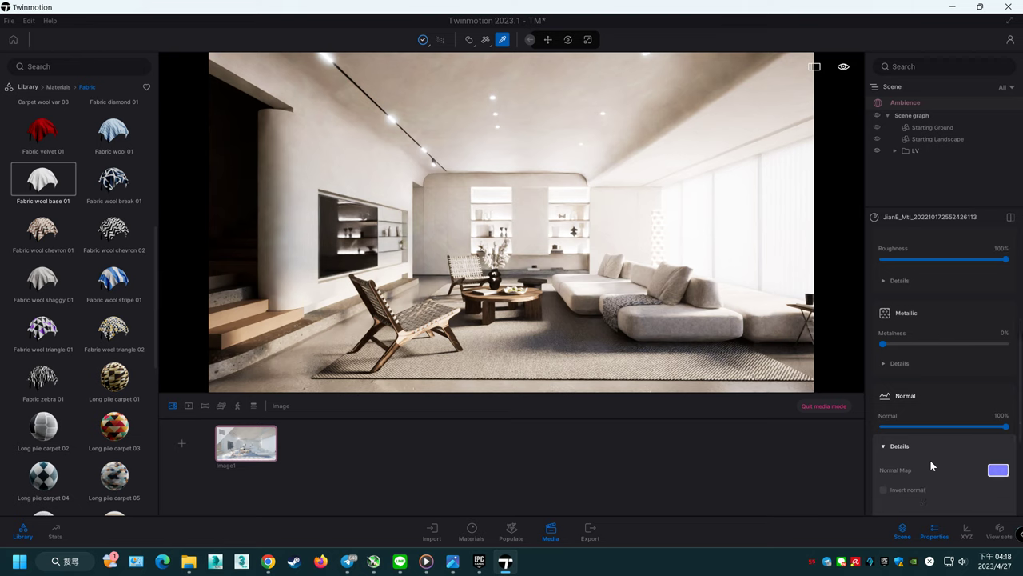
pyautogui.scroll(1, 929, 459)
pyautogui.scroll(2, 929, 459)
pyautogui.scroll(1, 929, 460)
pyautogui.scroll(2, 929, 460)
pyautogui.scroll(2, 930, 458)
pyautogui.scroll(2, 931, 451)
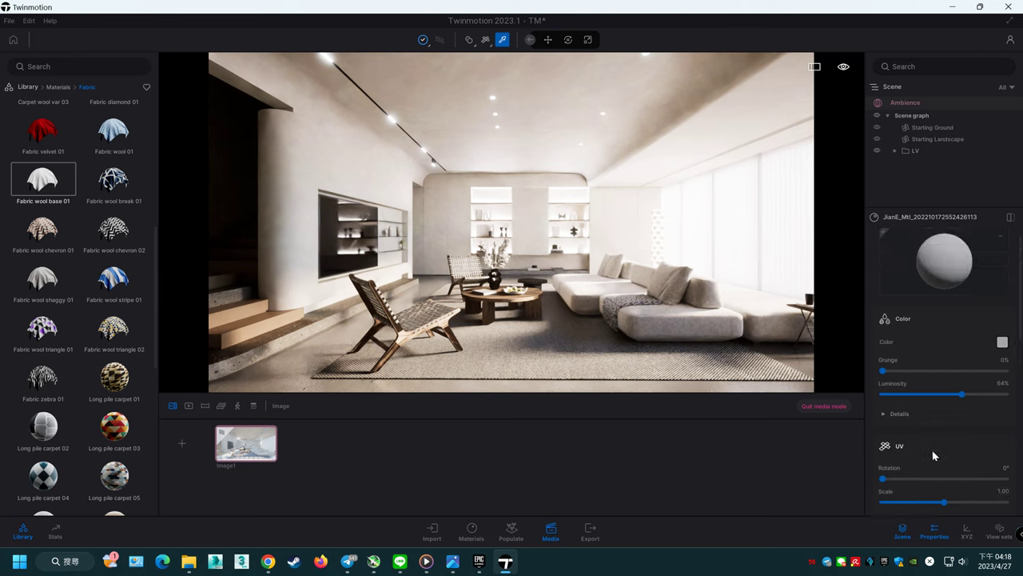
pyautogui.click(919, 104)
pyautogui.click(977, 248)
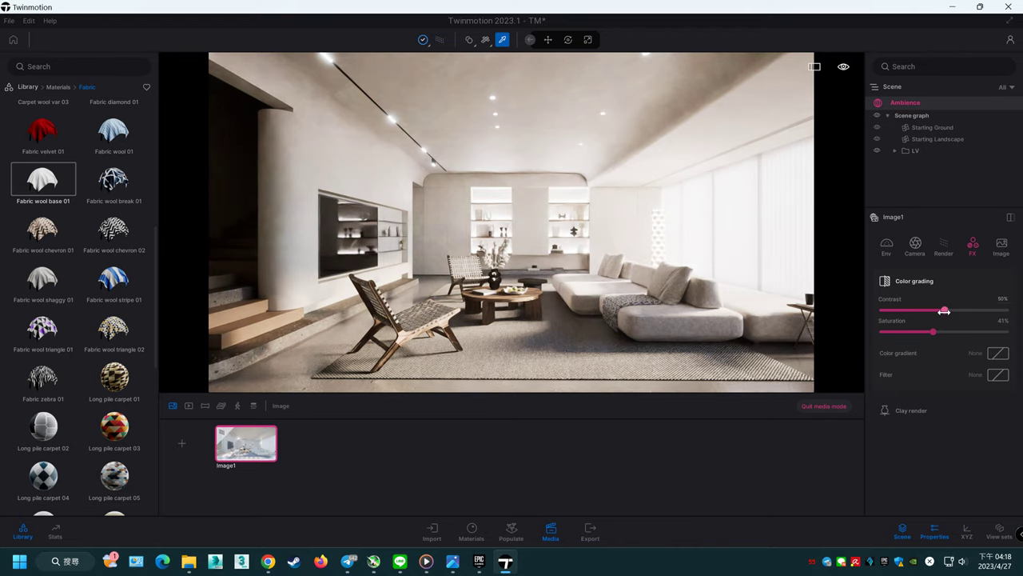
# Step: Raise Image1's colour-grading saturation to 49% and leave the Fabric library category
pyautogui.moveTo(933, 331); pyautogui.dragTo(943, 331)
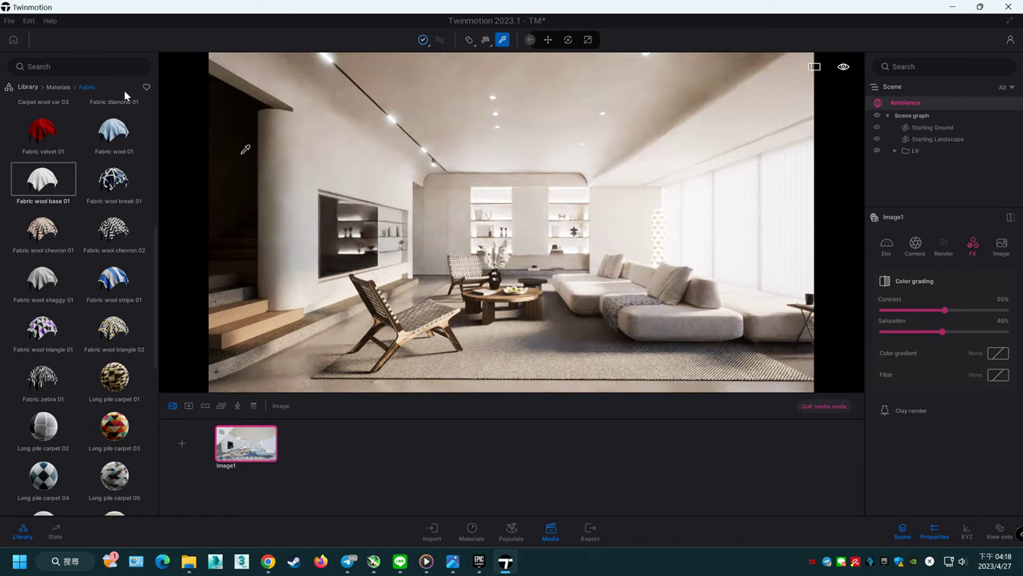
pyautogui.click(27, 87)
# Step: Place an area light near the ceiling and set its intensity to 5 lm
pyautogui.click(110, 135)
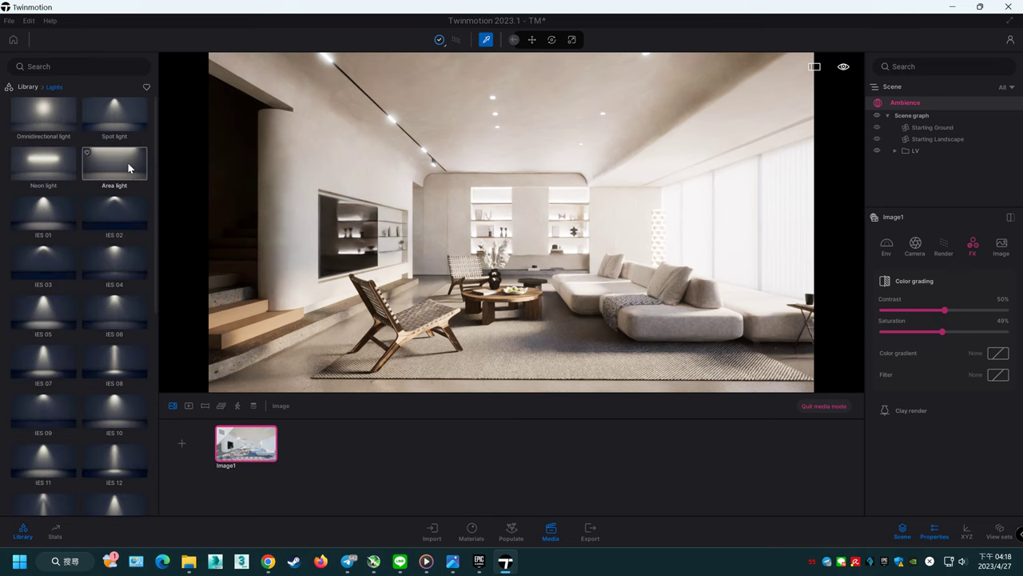
pyautogui.moveTo(118, 162); pyautogui.dragTo(237, 90)
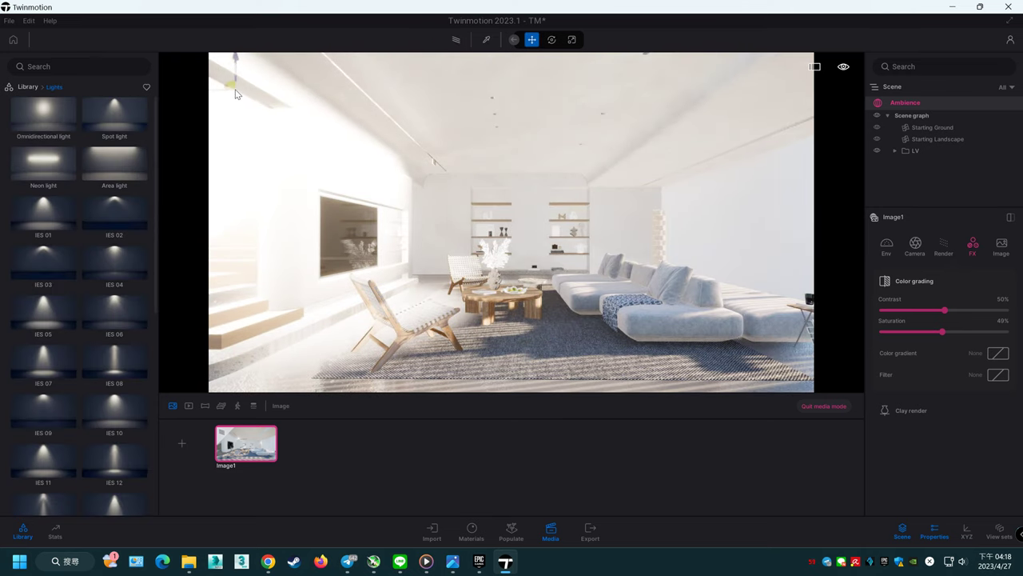
pyautogui.click(456, 40)
pyautogui.click(457, 40)
pyautogui.click(996, 281)
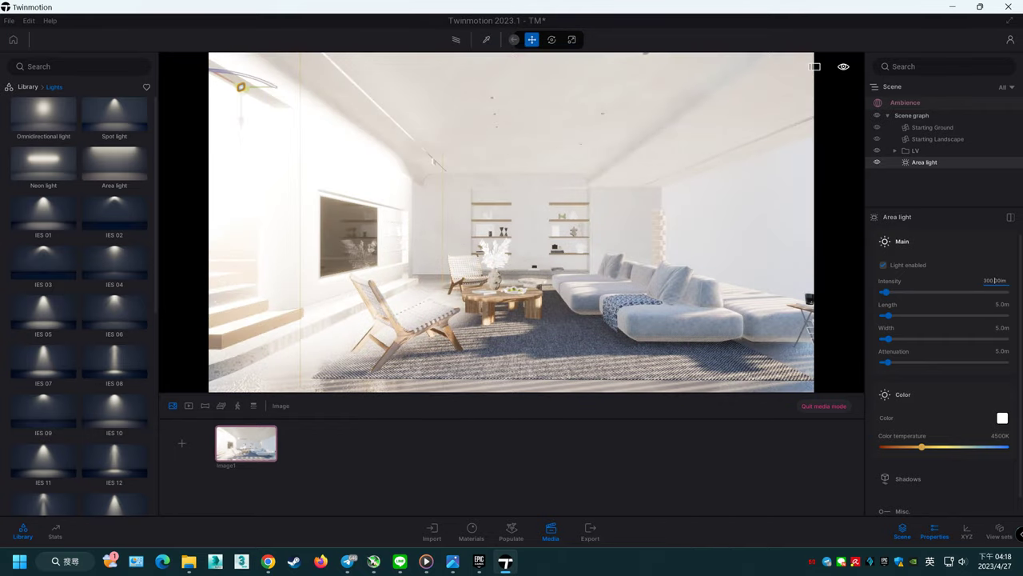
pyautogui.write('5')
pyautogui.press('Return')
pyautogui.click(456, 40)
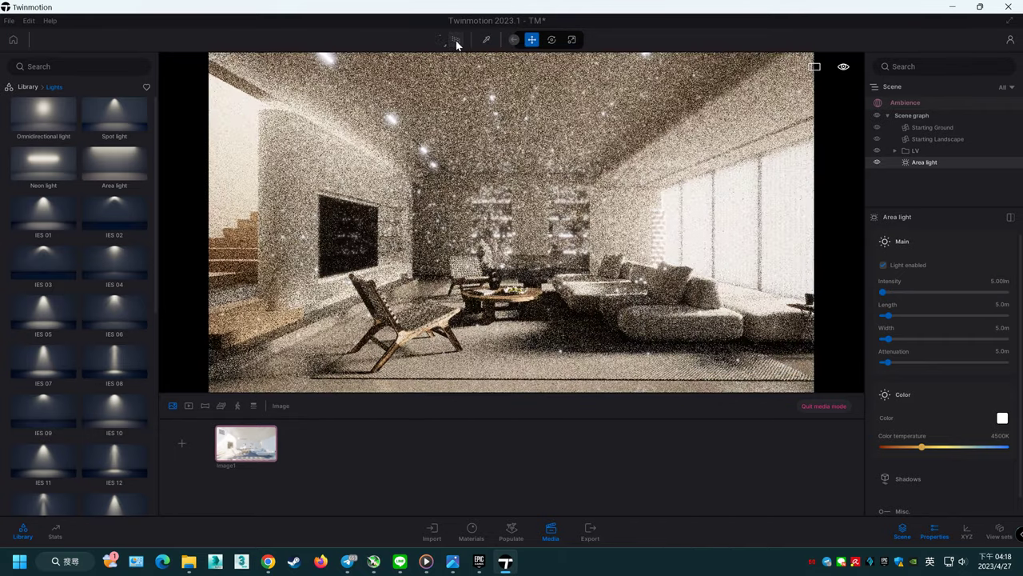
pyautogui.click(457, 40)
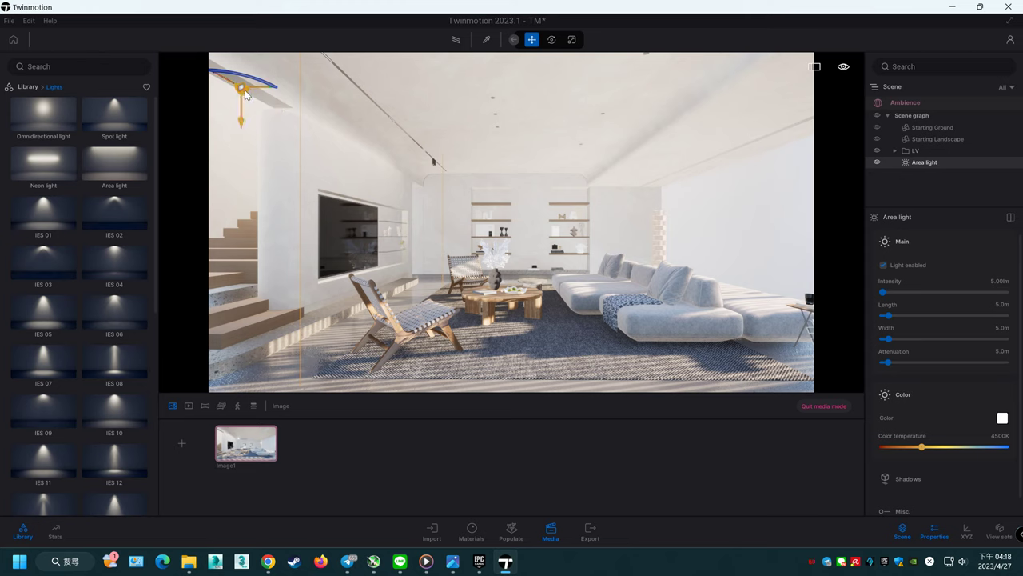
# Step: Nudge the area light along the ceiling and turn on its shadows, previewing with Path Tracer
pyautogui.moveTo(245, 94); pyautogui.dragTo(242, 102)
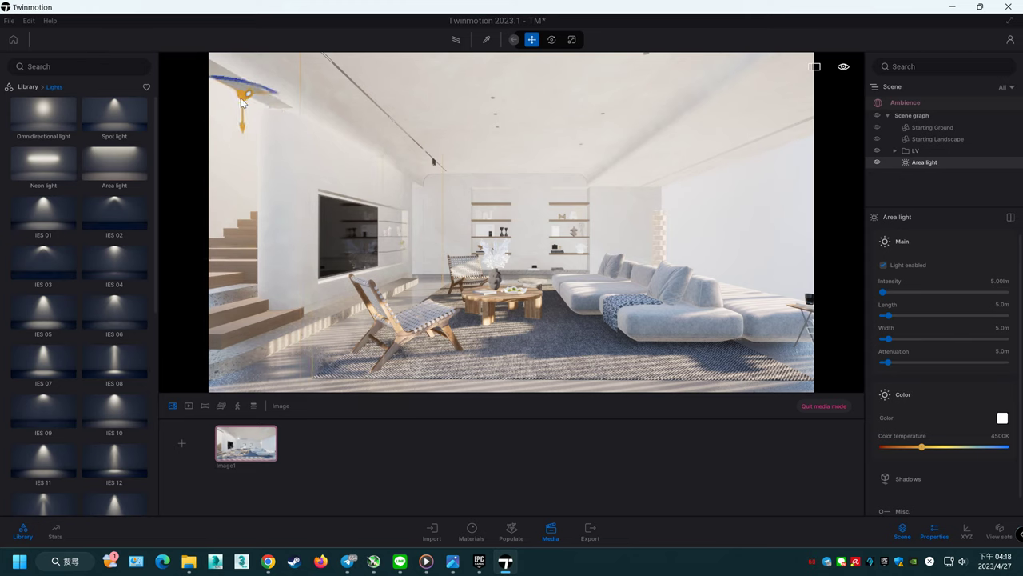
pyautogui.moveTo(242, 102); pyautogui.dragTo(243, 106)
pyautogui.click(959, 472)
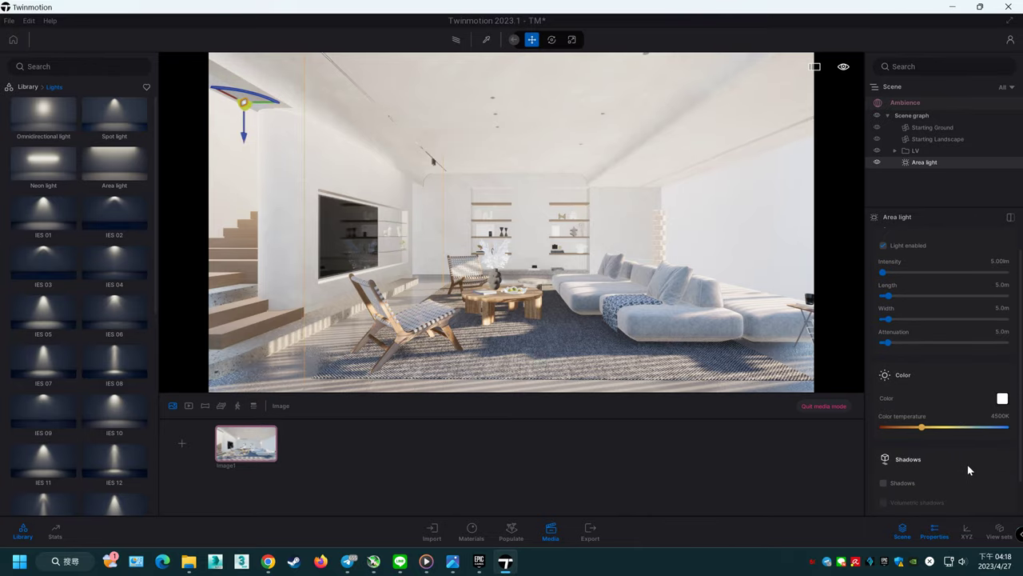
pyautogui.click(883, 454)
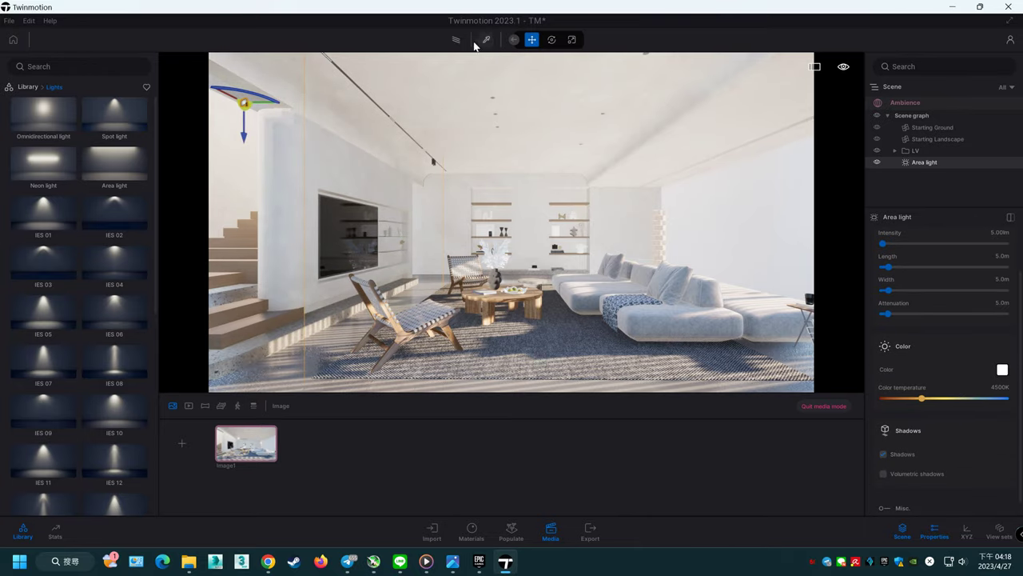
pyautogui.click(457, 40)
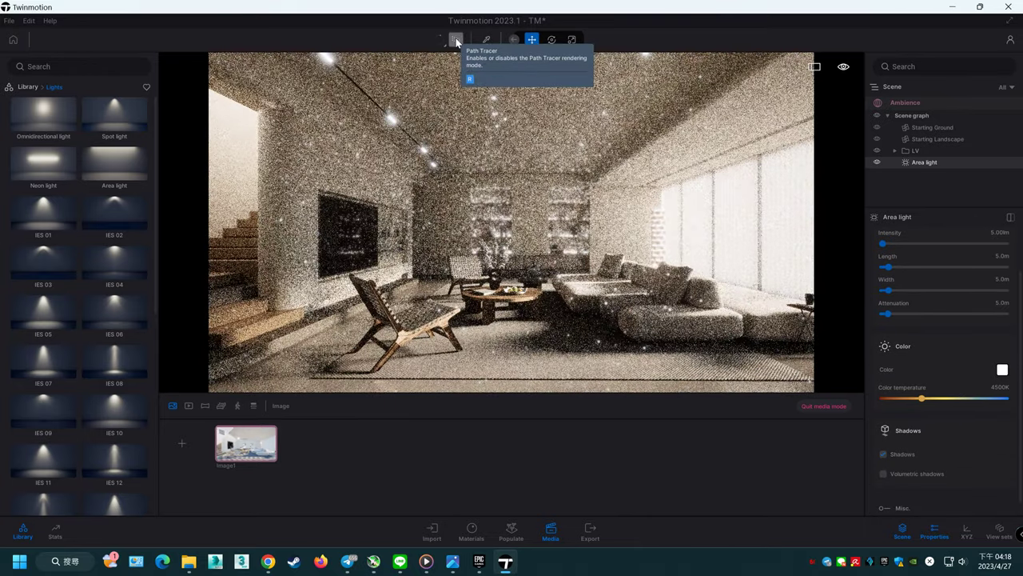
pyautogui.click(457, 40)
pyautogui.click(456, 40)
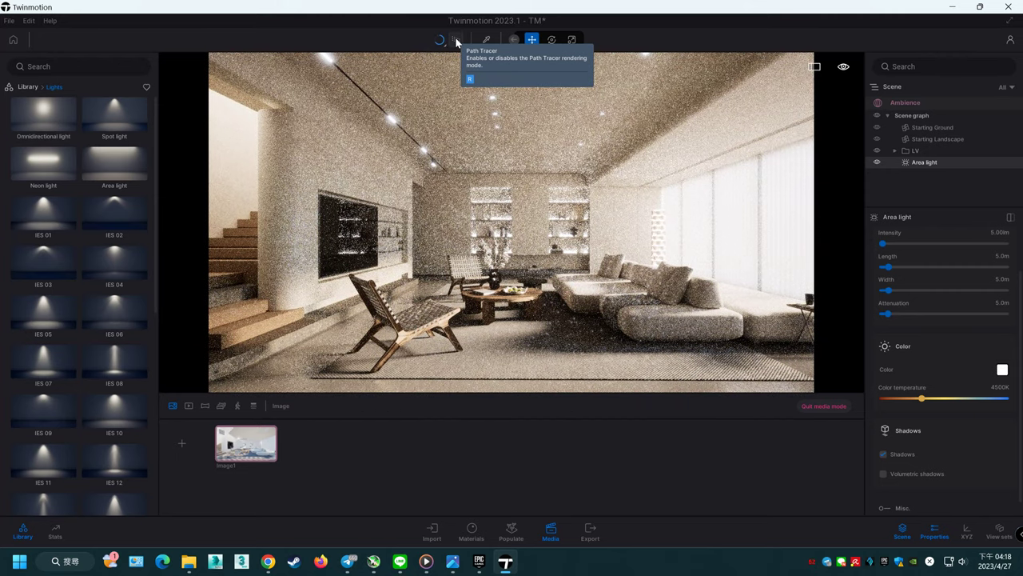
pyautogui.click(456, 40)
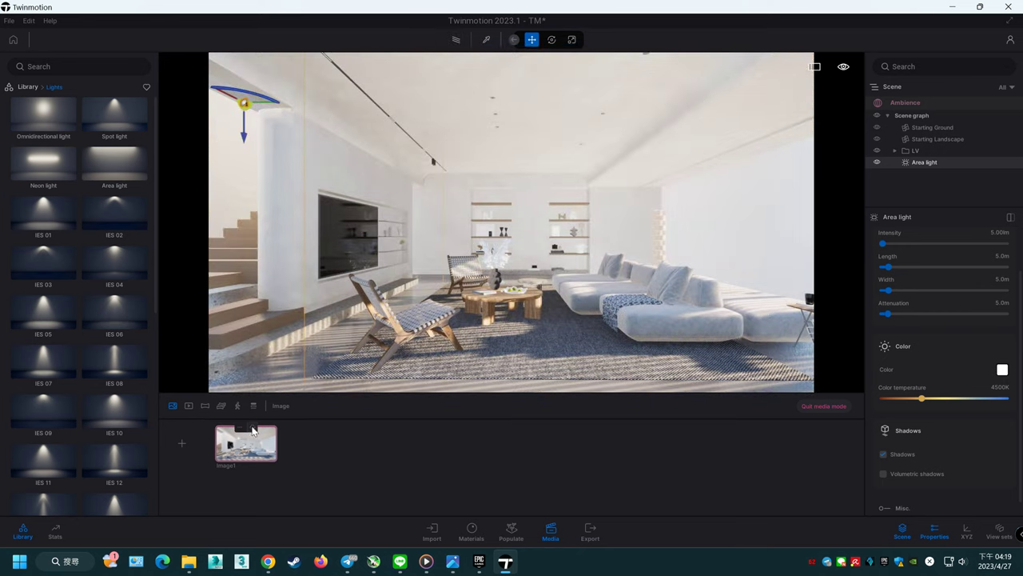
pyautogui.moveTo(381, 364)
pyautogui.mouseDown()
pyautogui.moveTo(344, 352)
pyautogui.moveTo(428, 158)
pyautogui.moveTo(365, 383)
pyautogui.mouseUp()
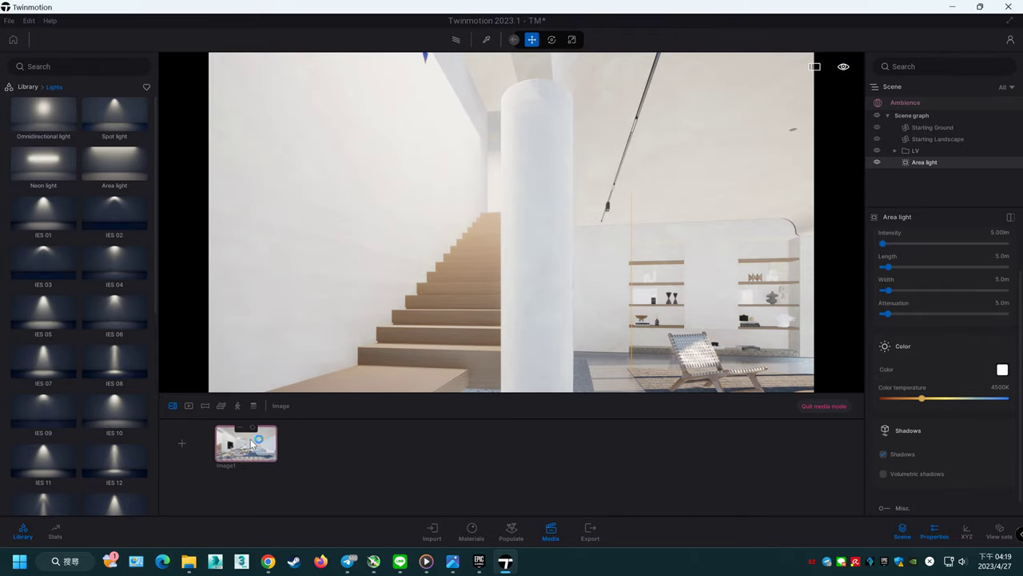
# Step: Return to the Image1 view and drop a second area light on the ceiling
pyautogui.click(254, 442)
pyautogui.click(458, 40)
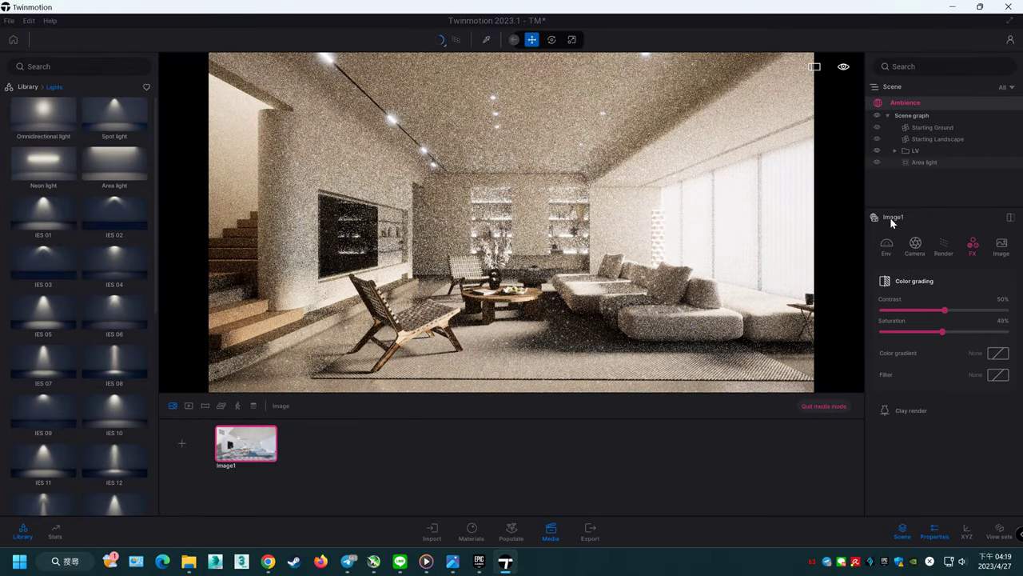
pyautogui.click(929, 169)
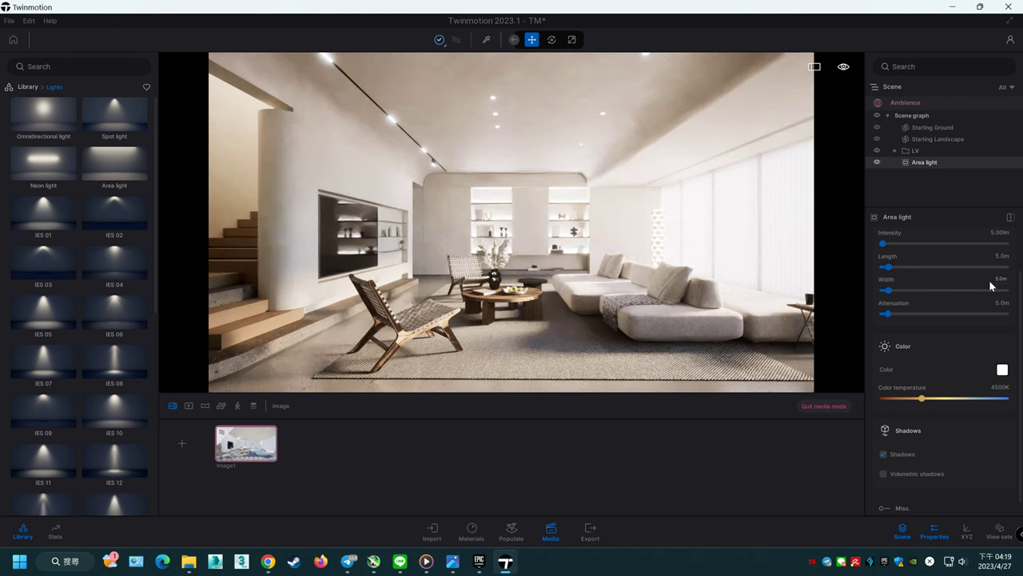
pyautogui.moveTo(114, 160); pyautogui.dragTo(696, 148)
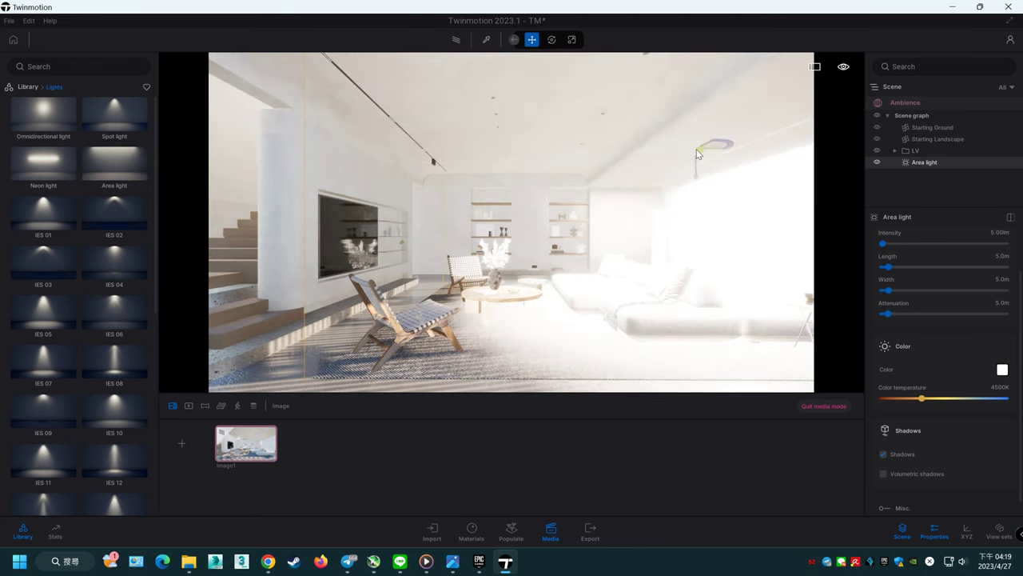
pyautogui.moveTo(696, 148); pyautogui.dragTo(695, 152)
# Step: Rotate the new area light, slide it right along the ceiling, and set intensity to 5 lm
pyautogui.press('e')
pyautogui.moveTo(685, 131); pyautogui.dragTo(639, 111)
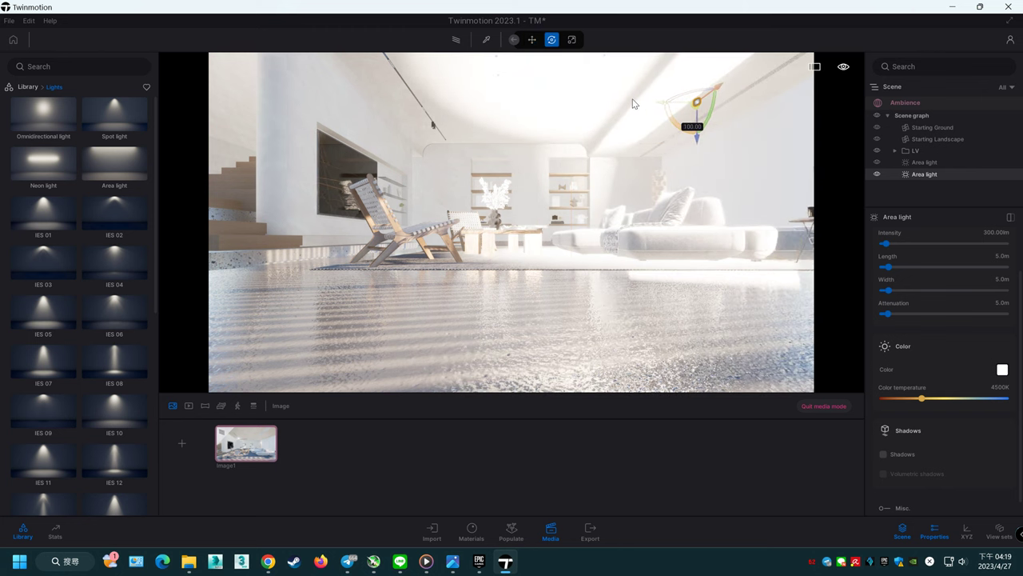
pyautogui.click(532, 39)
pyautogui.moveTo(672, 102); pyautogui.dragTo(748, 114)
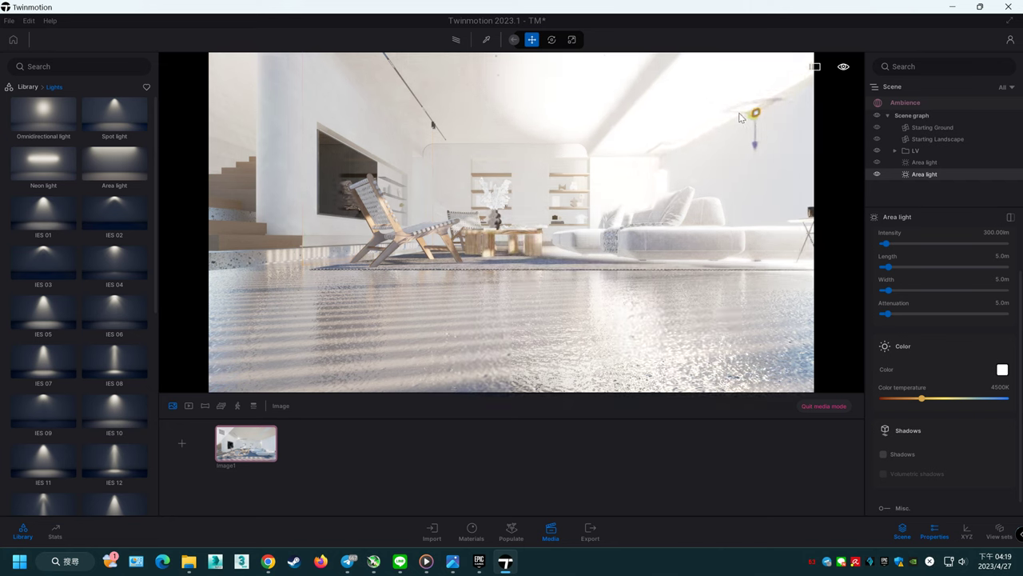
pyautogui.click(995, 232)
pyautogui.write('5')
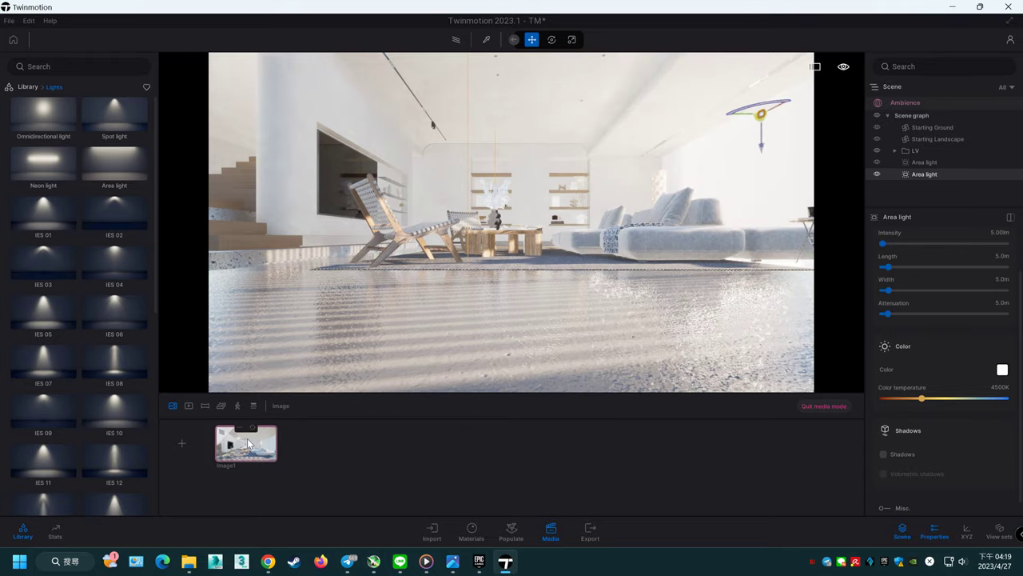
pyautogui.click(245, 444)
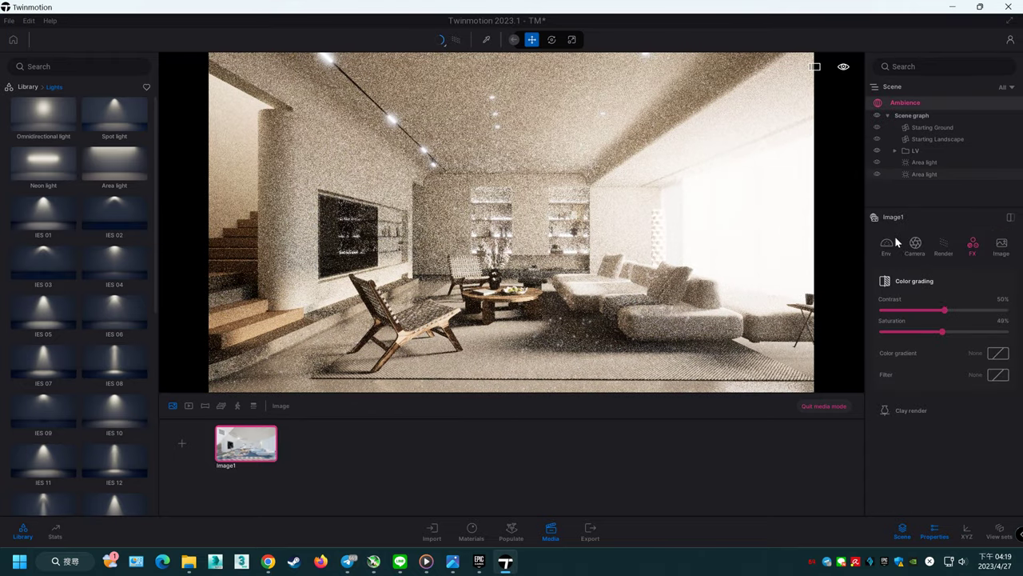
# Step: Cool the second area light's colour temperature, set intensity to 2 lm, attenuation to 36.5 m, and enable shadows
pyautogui.click(921, 176)
pyautogui.click(973, 398)
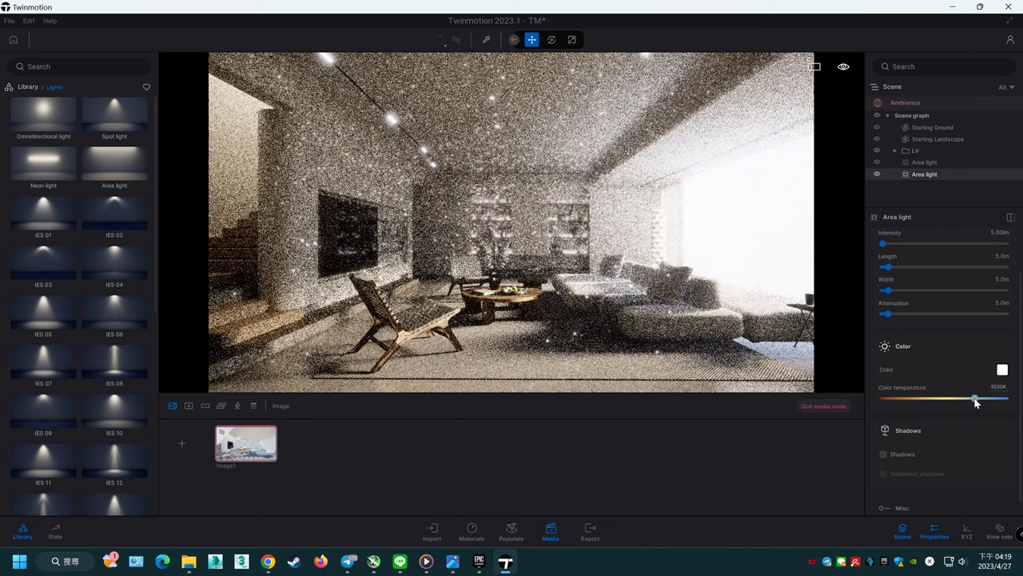
pyautogui.click(974, 399)
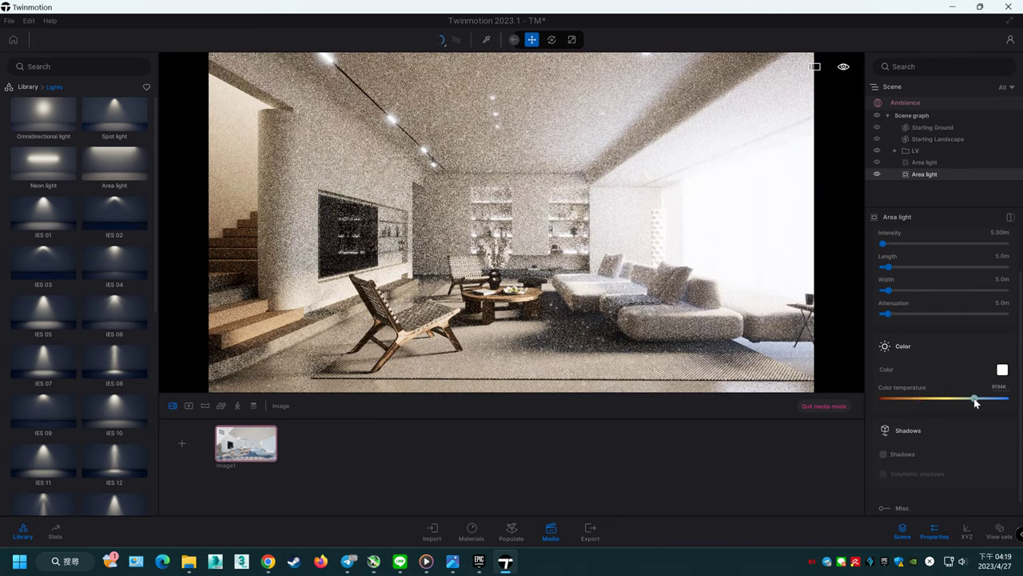
pyautogui.click(999, 232)
pyautogui.write('2')
pyautogui.press('Return')
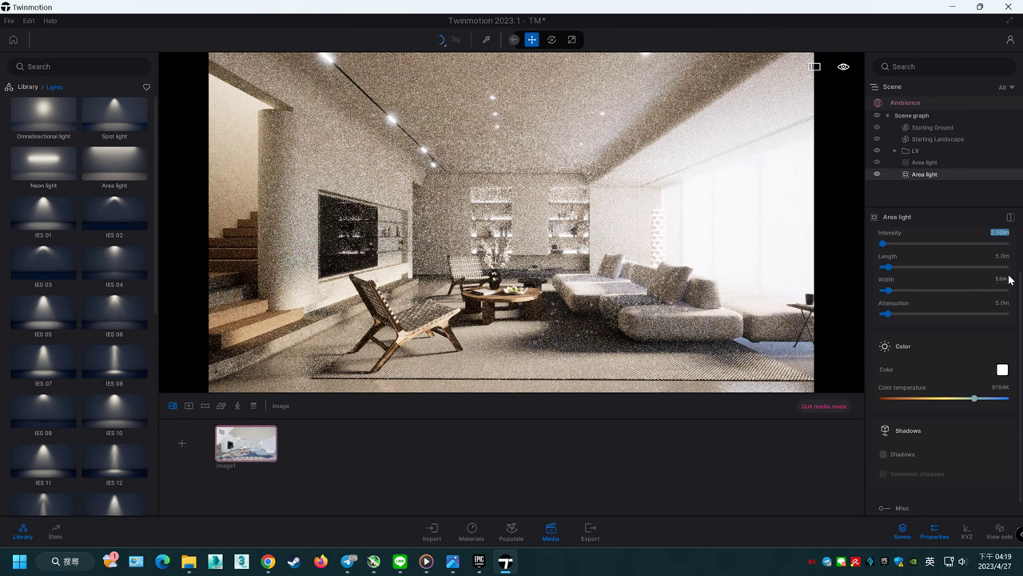
pyautogui.click(928, 315)
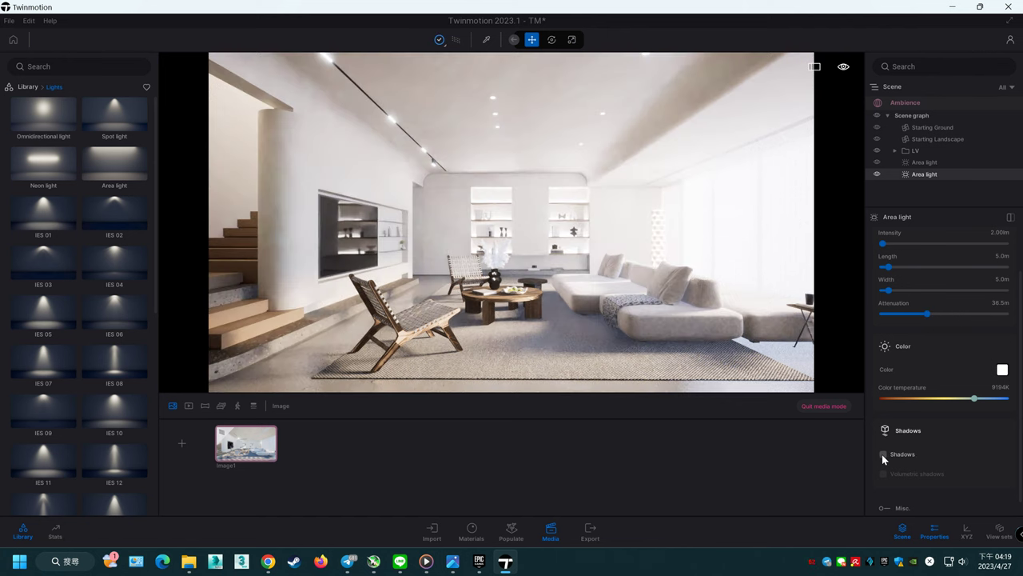
pyautogui.click(883, 455)
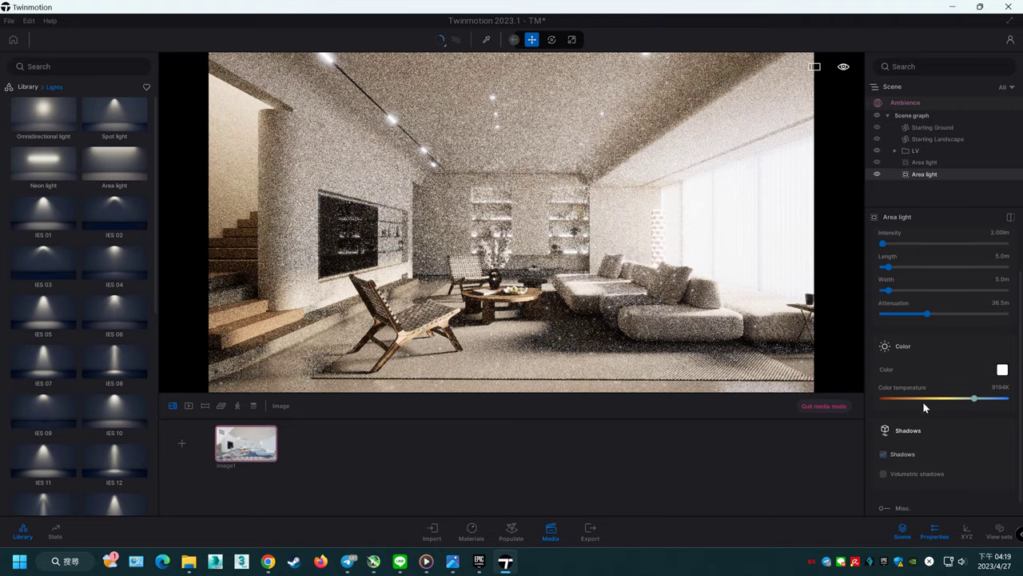
# Step: Extend attenuation to 71.4 m, set intensity to 5 lm, and warm the colour temperature to 6625K
pyautogui.moveTo(929, 314); pyautogui.dragTo(972, 315)
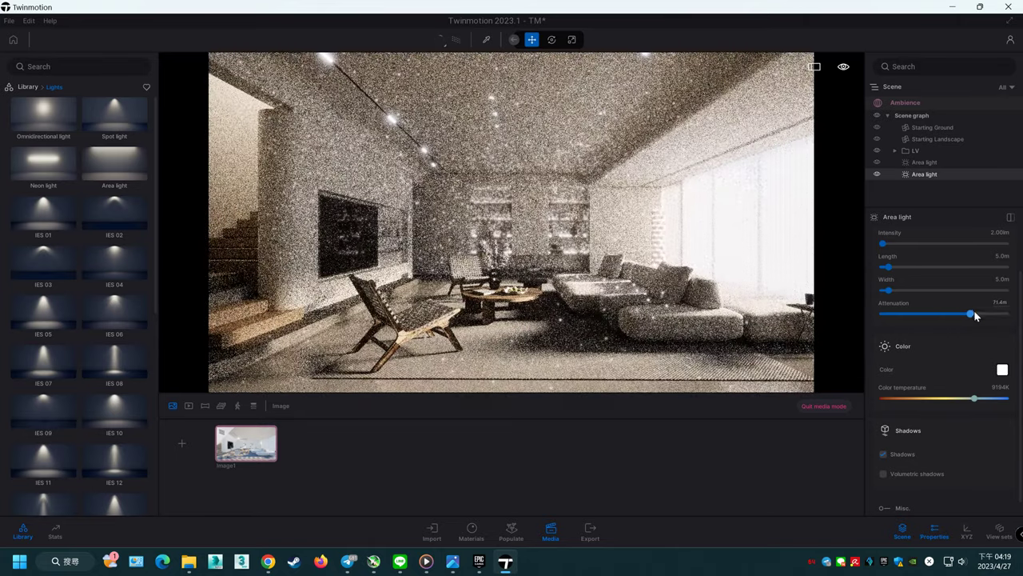
pyautogui.click(1000, 232)
pyautogui.write('5')
pyautogui.press('Return')
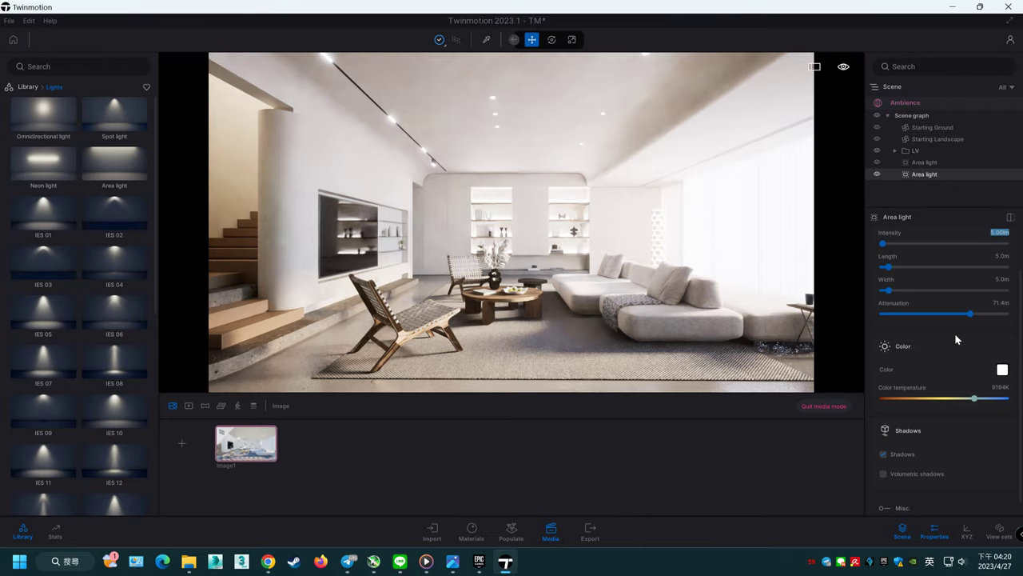
pyautogui.click(958, 398)
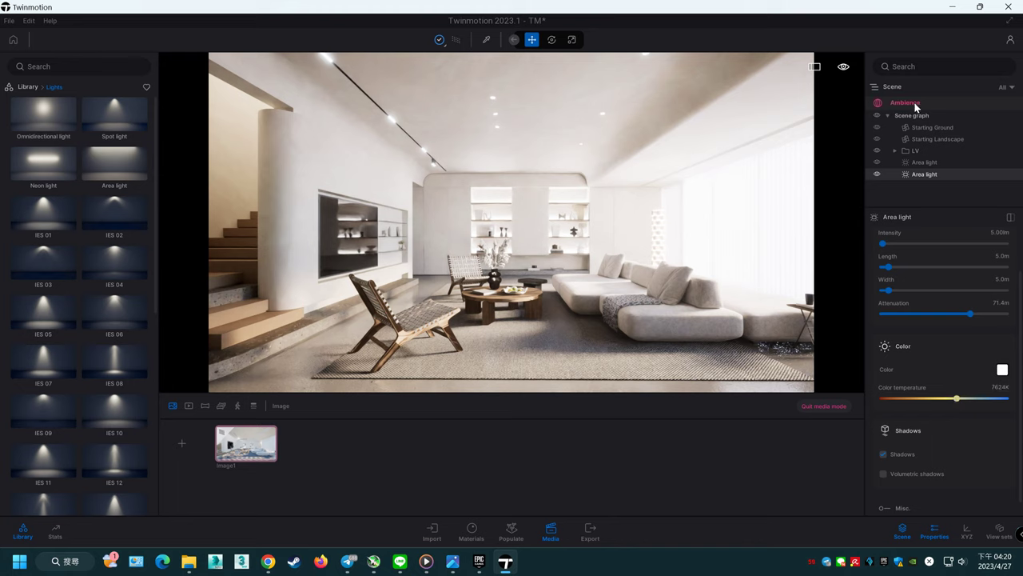
pyautogui.moveTo(957, 399); pyautogui.dragTo(946, 401)
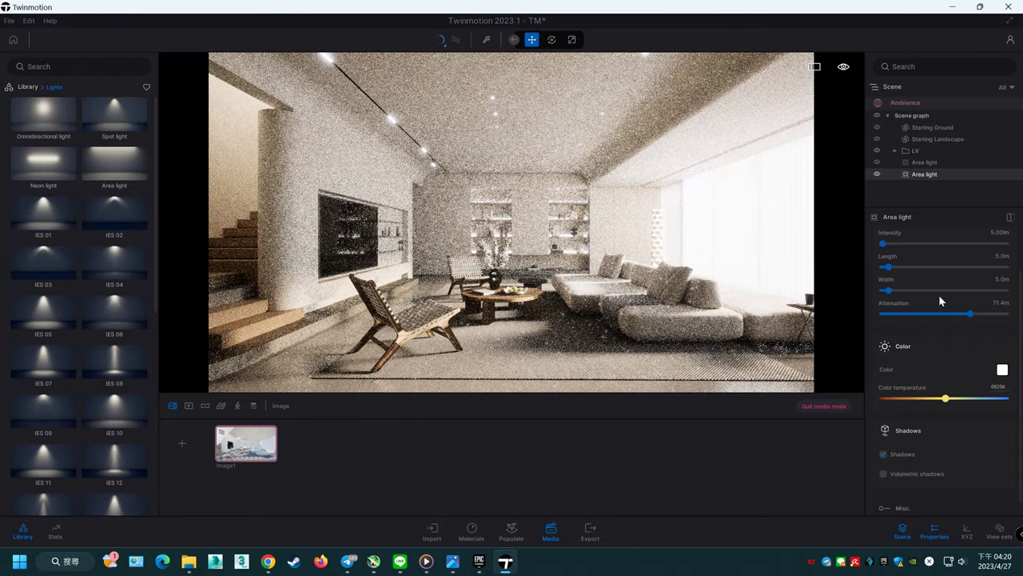
pyautogui.click(907, 104)
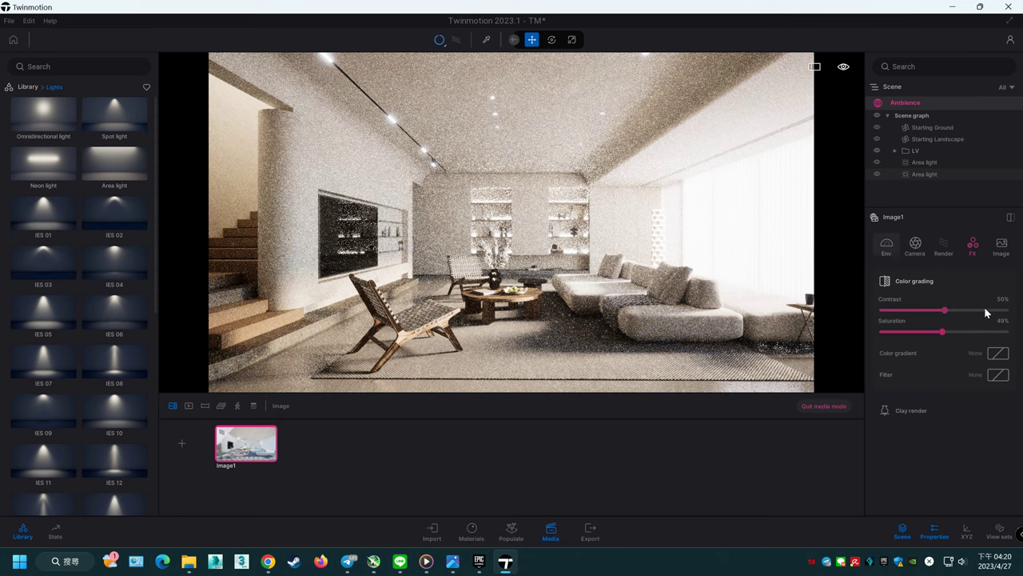
# Step: Set the environment white balance to 6000K
pyautogui.click(890, 247)
pyautogui.scroll(1, 961, 344)
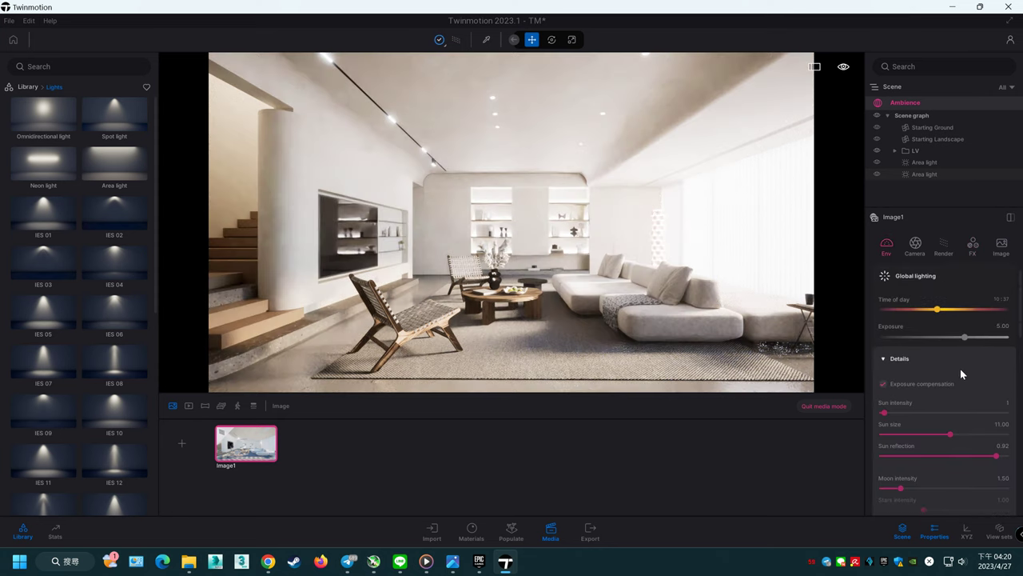
pyautogui.scroll(1, 960, 369)
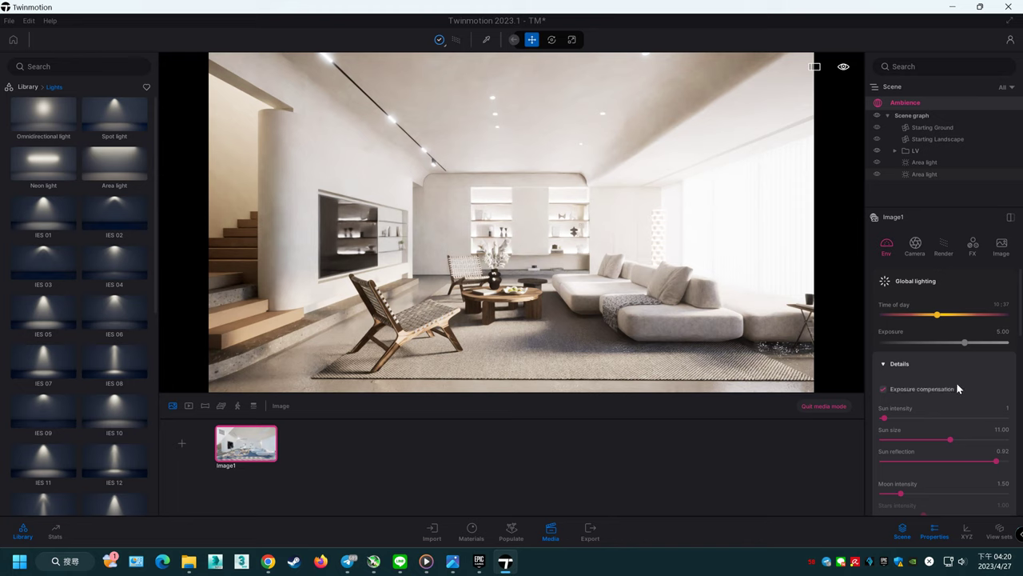
pyautogui.click(973, 251)
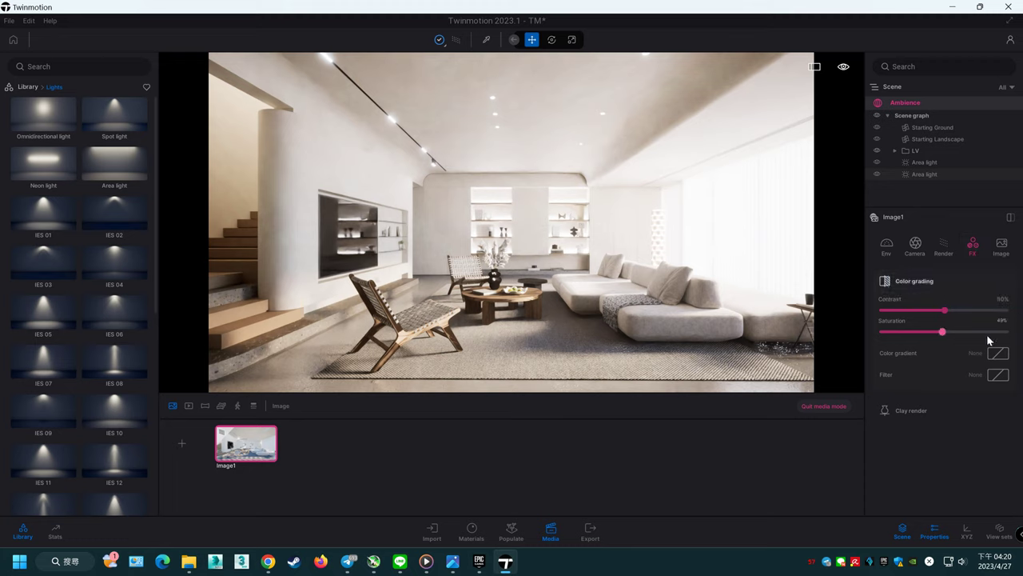
pyautogui.click(886, 246)
pyautogui.scroll(-3, 985, 485)
pyautogui.scroll(-2, 985, 484)
pyautogui.scroll(-2, 985, 485)
pyautogui.scroll(-2, 985, 485)
pyautogui.scroll(-2, 985, 484)
pyautogui.scroll(-2, 985, 485)
pyautogui.scroll(-1, 985, 485)
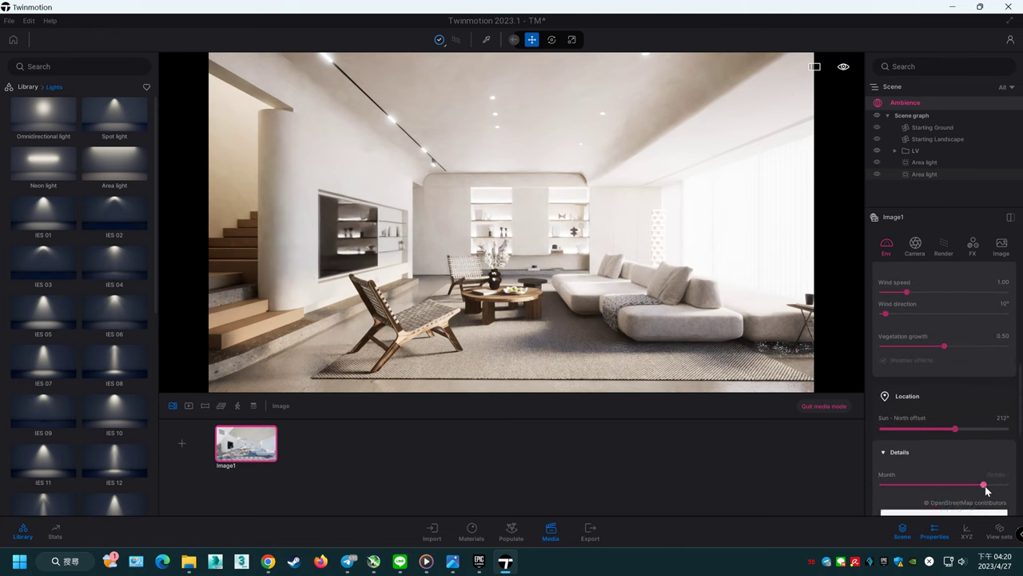
pyautogui.scroll(-2, 985, 485)
pyautogui.scroll(-2, 1000, 439)
pyautogui.scroll(-1, 1014, 432)
pyautogui.scroll(2, 1014, 464)
pyautogui.scroll(2, 1013, 467)
pyautogui.scroll(2, 1013, 467)
pyautogui.scroll(1, 1016, 456)
pyautogui.scroll(1, 1015, 451)
pyautogui.scroll(1, 1015, 449)
pyautogui.scroll(2, 1016, 448)
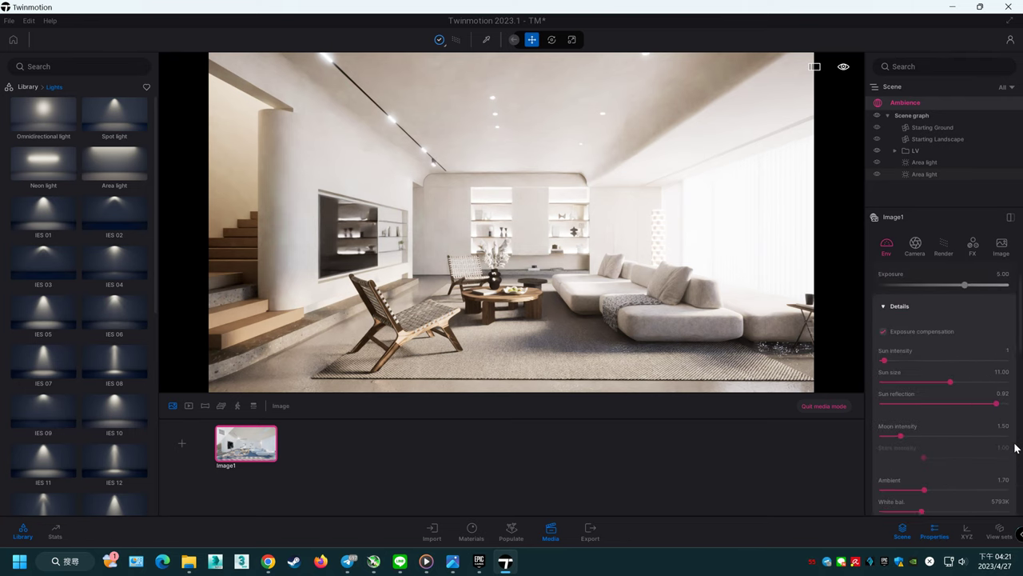
pyautogui.scroll(1, 1015, 449)
pyautogui.scroll(-2, 1015, 448)
pyautogui.scroll(-1, 1015, 449)
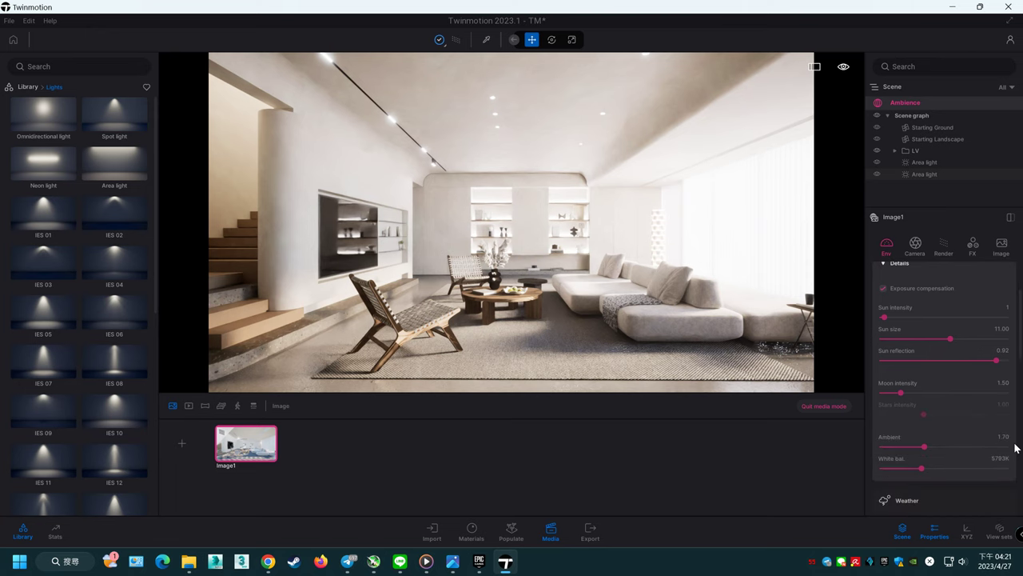
pyautogui.moveTo(922, 468); pyautogui.dragTo(931, 469)
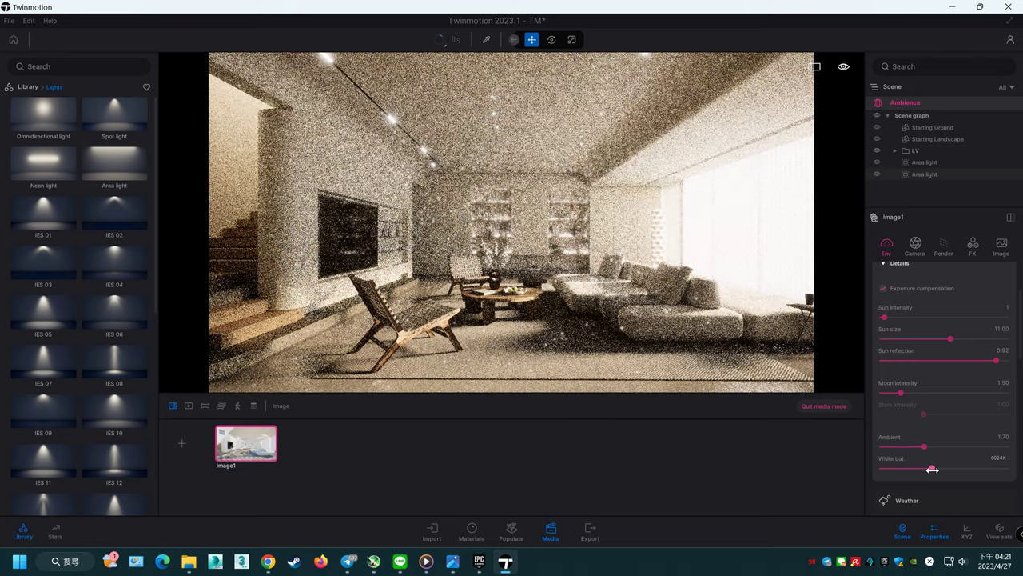
pyautogui.click(998, 459)
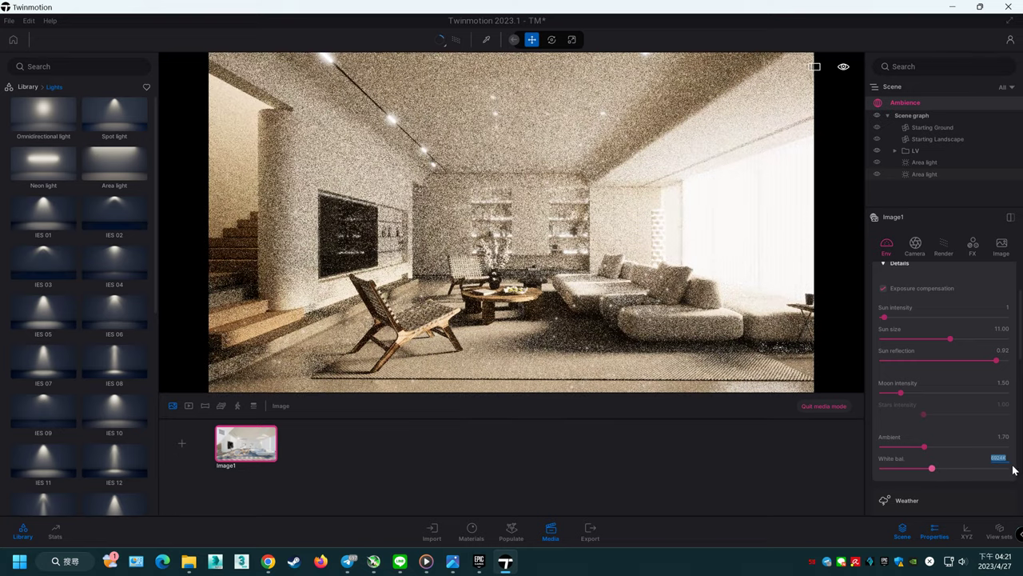
pyautogui.write('6000')
pyautogui.press('Return')
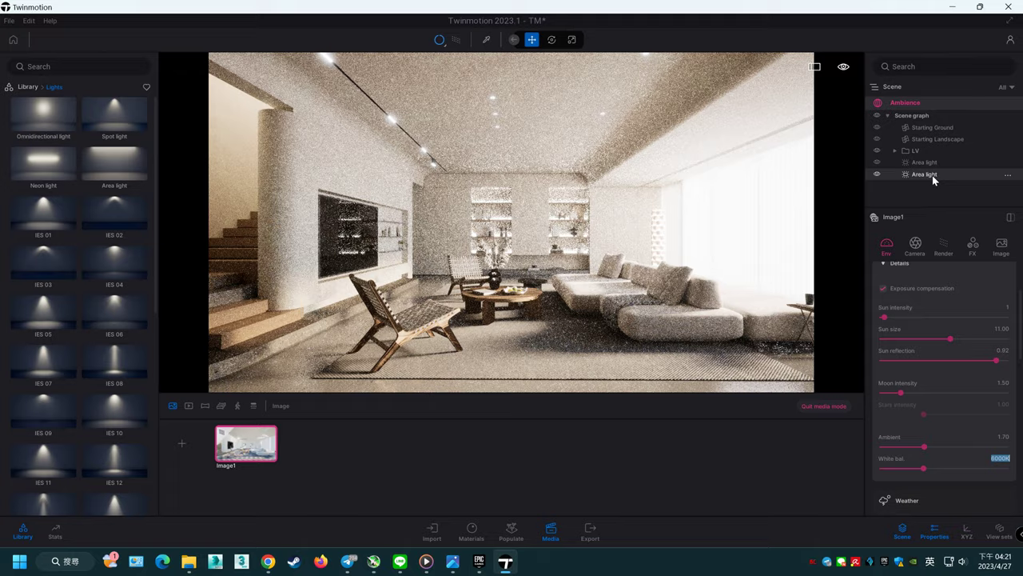
# Step: Shrink the sun size to 6.17 and move the time of day to about 09:31
pyautogui.moveTo(939, 339); pyautogui.dragTo(936, 339)
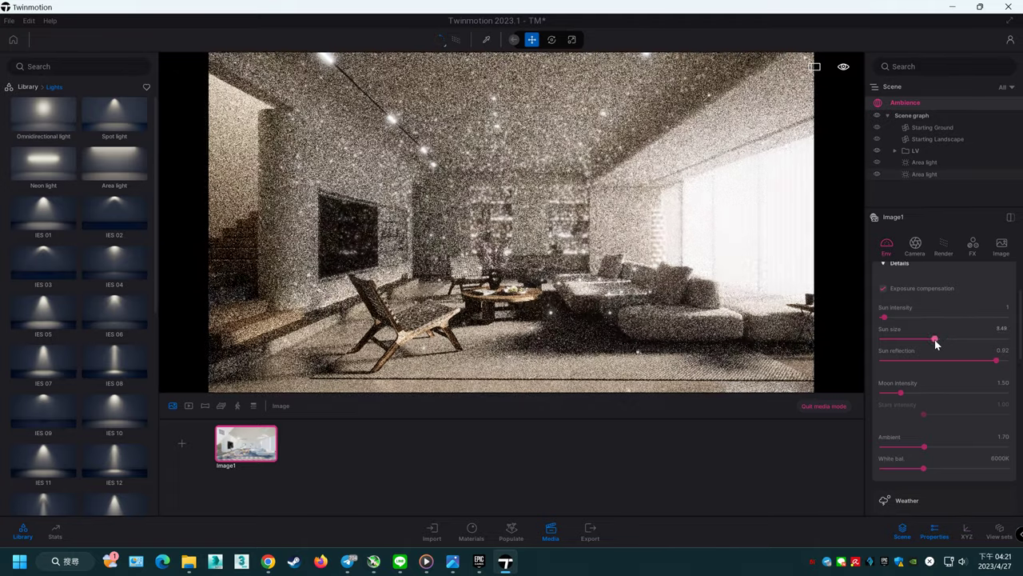
pyautogui.moveTo(935, 342); pyautogui.dragTo(909, 343)
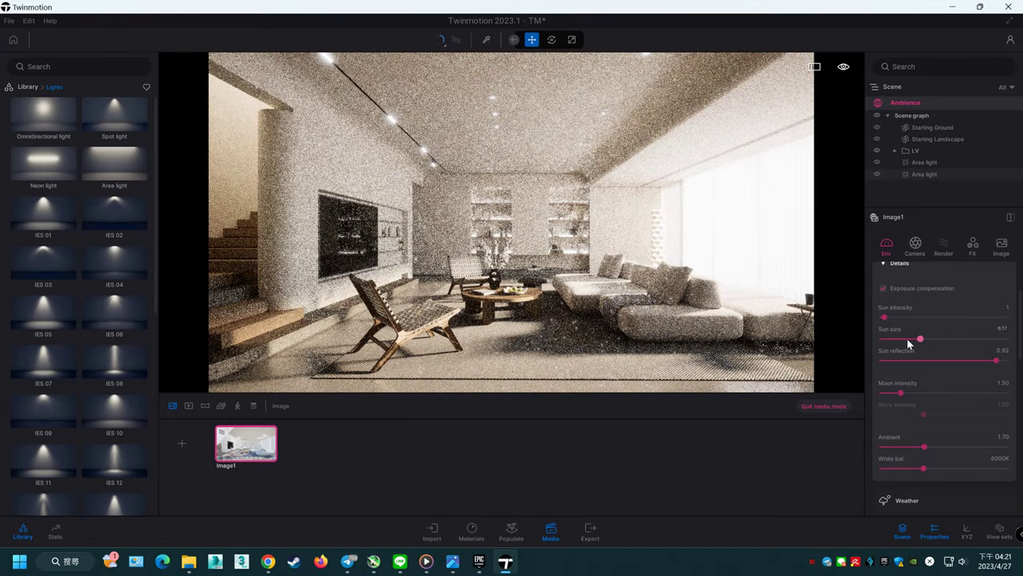
pyautogui.scroll(3, 1001, 366)
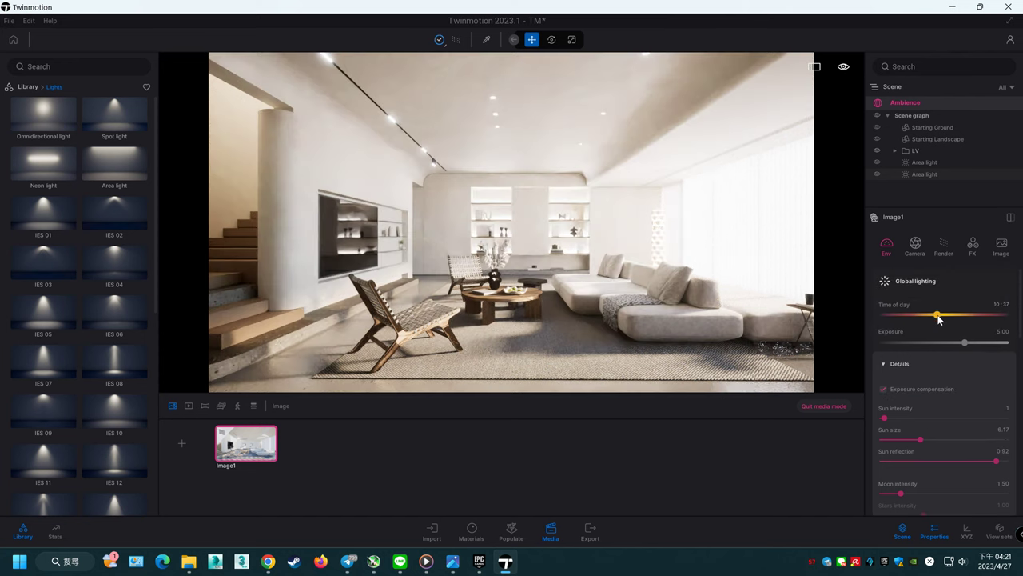
pyautogui.moveTo(939, 319); pyautogui.dragTo(938, 315)
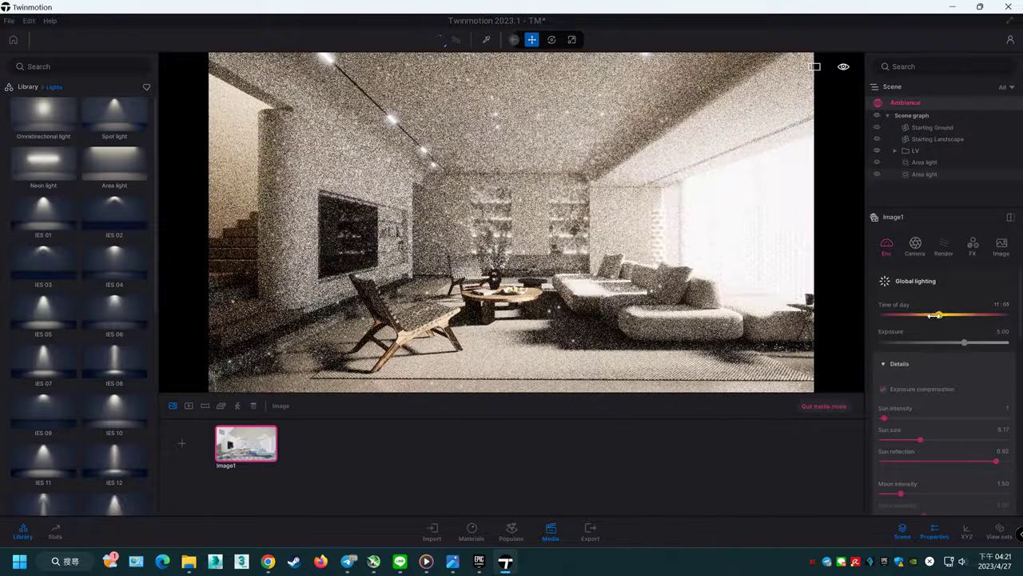
pyautogui.moveTo(939, 315)
pyautogui.mouseDown()
pyautogui.moveTo(925, 315)
pyautogui.moveTo(935, 315)
pyautogui.mouseUp()
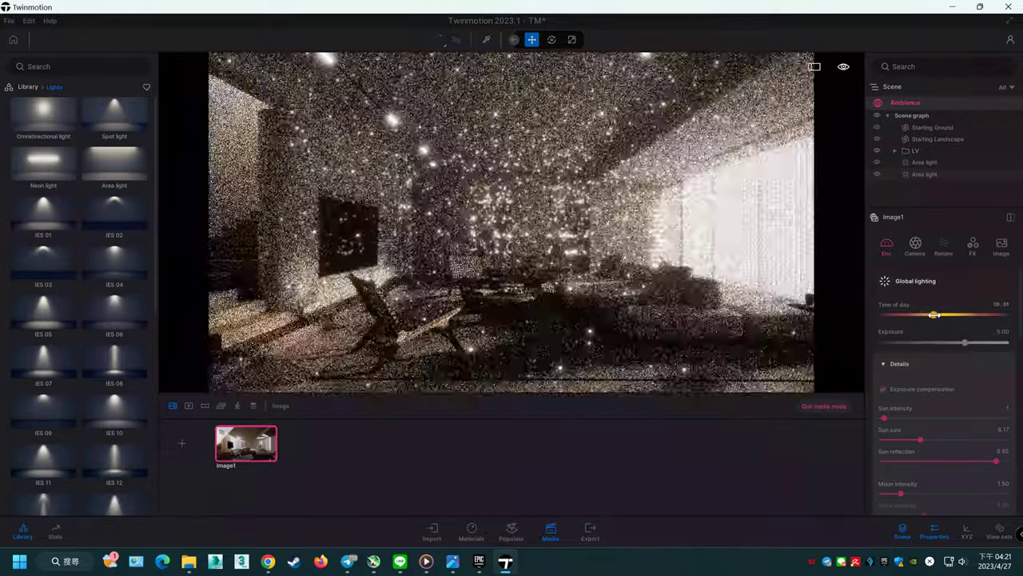
# Step: Rotate the sun's north offset to 232° and set the month to September
pyautogui.scroll(-2, 1000, 420)
pyautogui.scroll(-2, 1009, 454)
pyautogui.scroll(-1, 1009, 454)
pyautogui.scroll(-1, 1013, 454)
pyautogui.scroll(-1, 1014, 454)
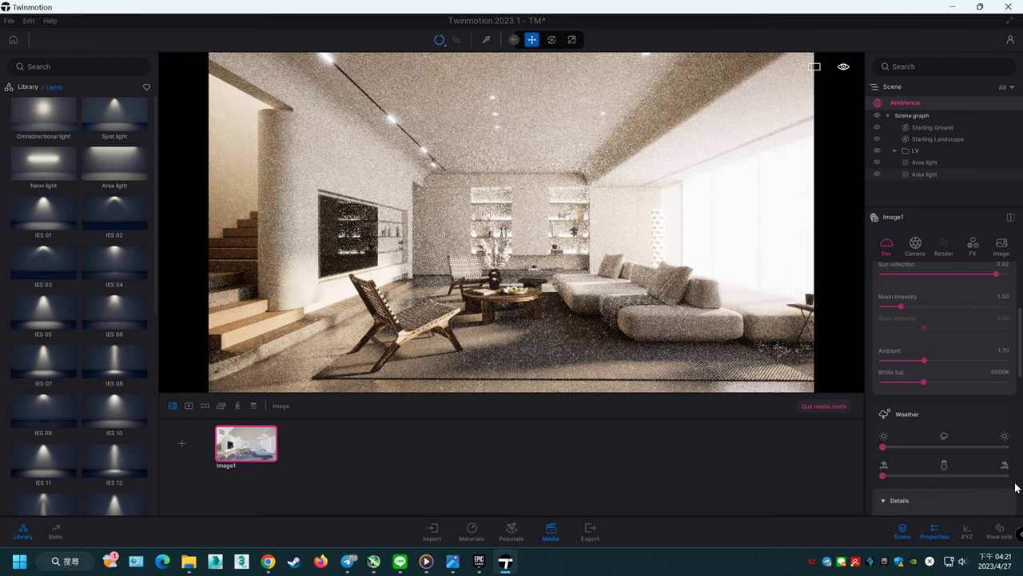
pyautogui.scroll(-2, 1017, 386)
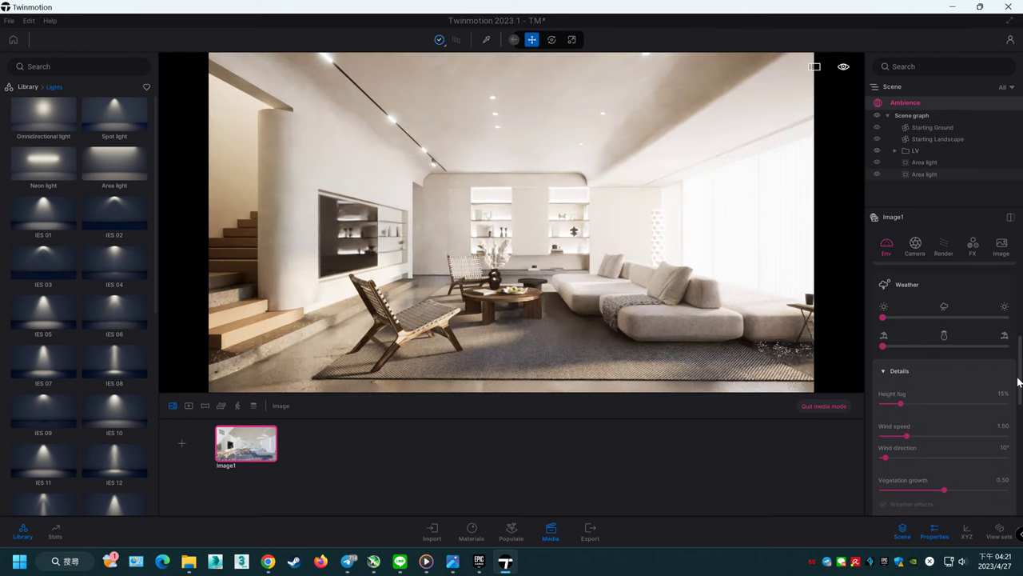
pyautogui.scroll(-1, 1012, 399)
pyautogui.scroll(-1, 1012, 415)
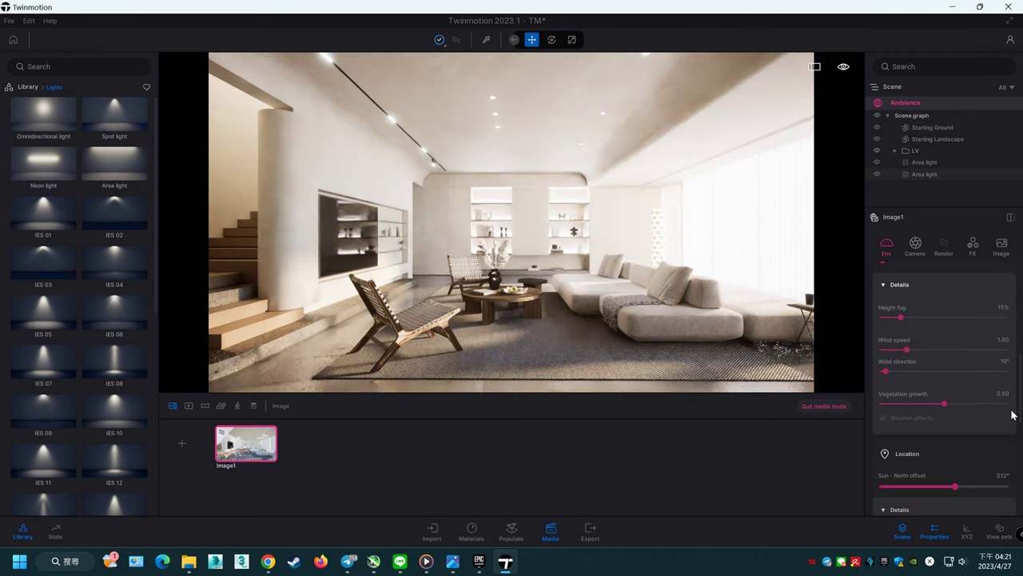
pyautogui.scroll(-1, 1014, 426)
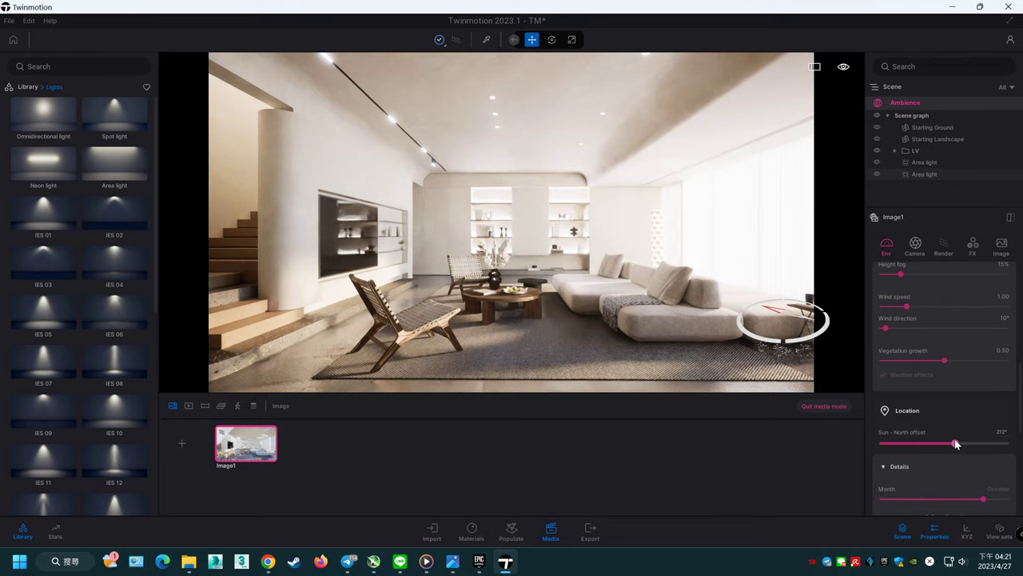
pyautogui.moveTo(984, 498); pyautogui.dragTo(989, 498)
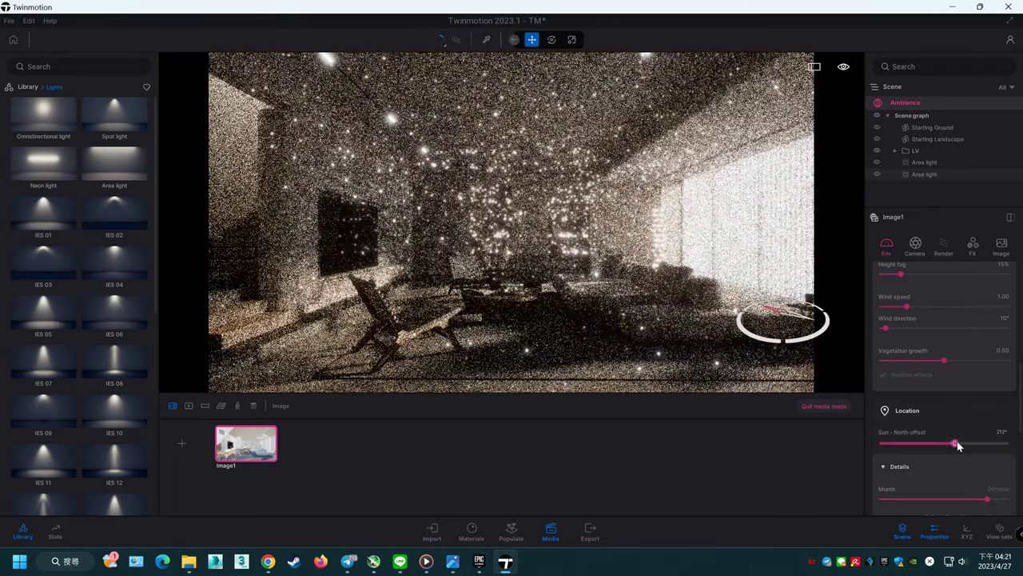
pyautogui.moveTo(957, 444); pyautogui.dragTo(963, 443)
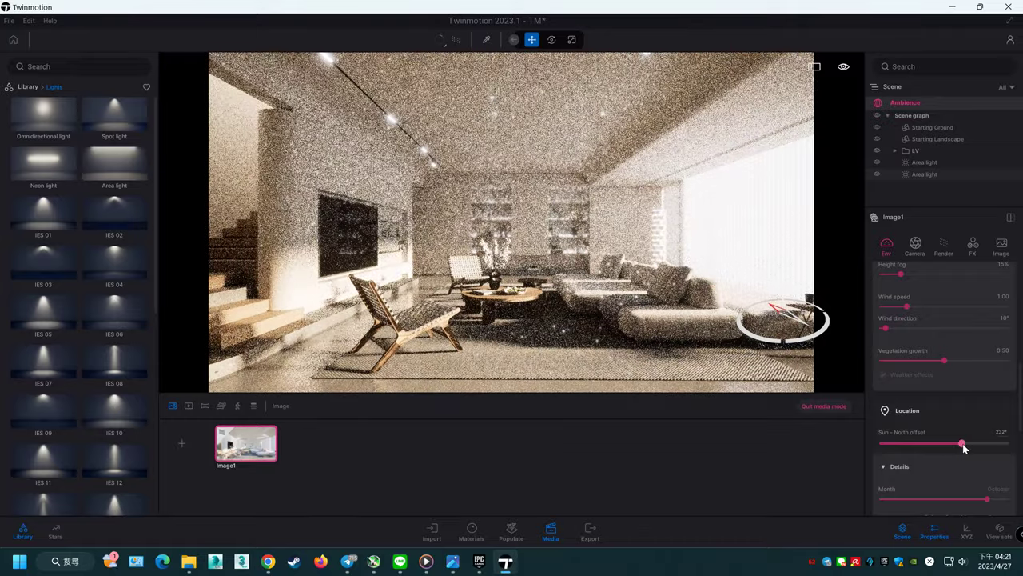
pyautogui.moveTo(986, 499); pyautogui.dragTo(982, 498)
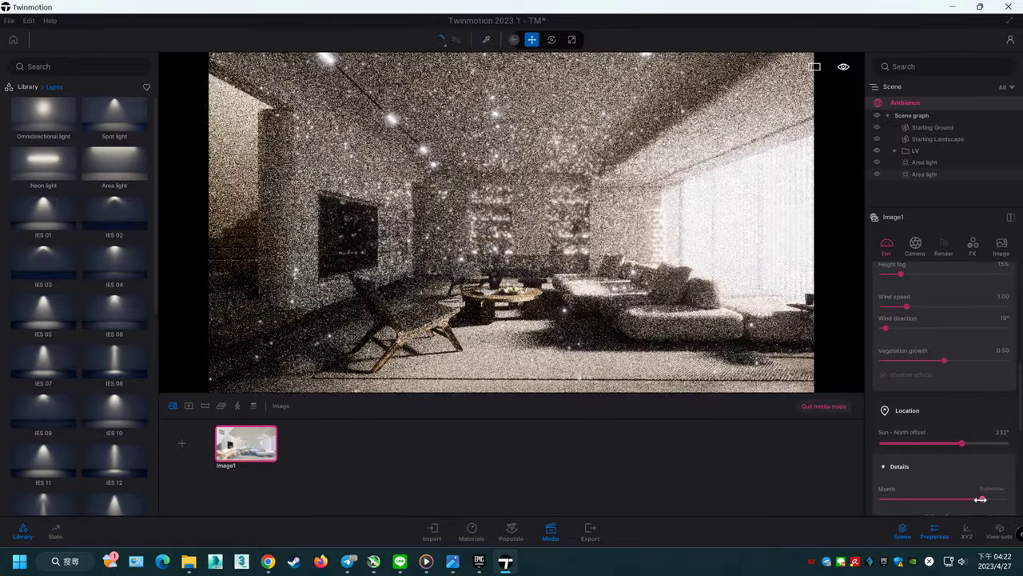
pyautogui.moveTo(982, 499); pyautogui.dragTo(980, 500)
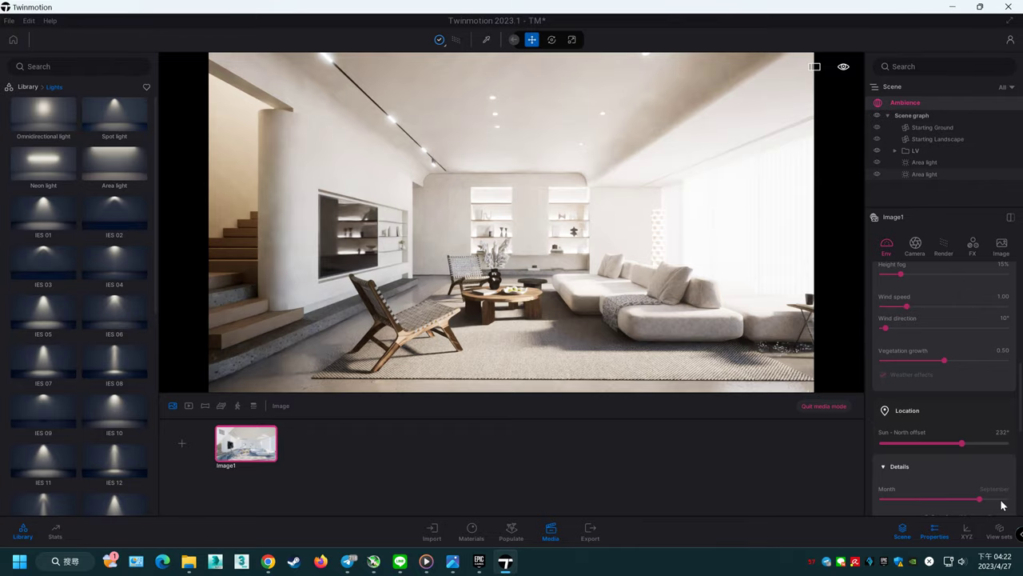
pyautogui.moveTo(981, 502); pyautogui.dragTo(987, 503)
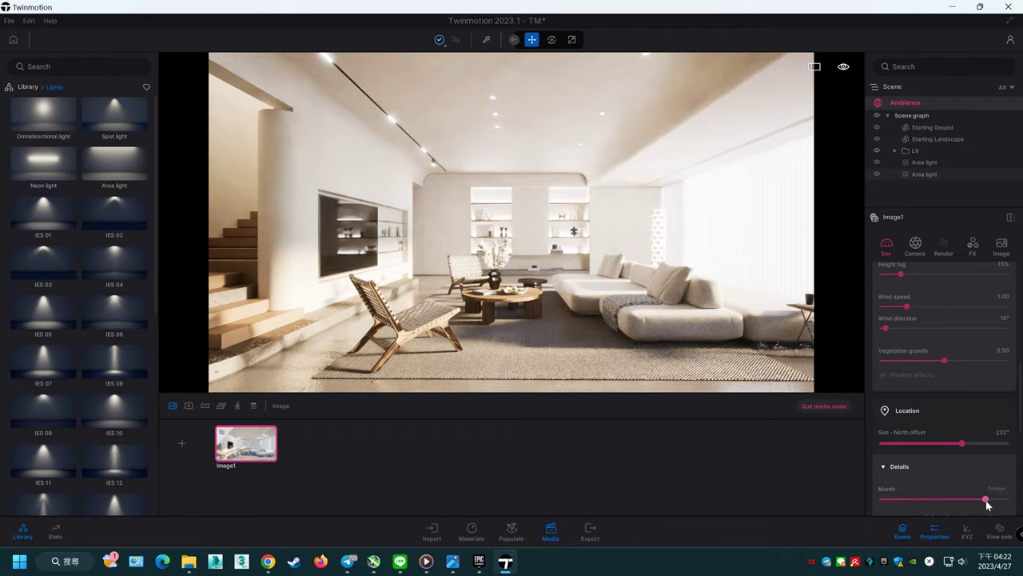
pyautogui.moveTo(983, 499); pyautogui.dragTo(981, 499)
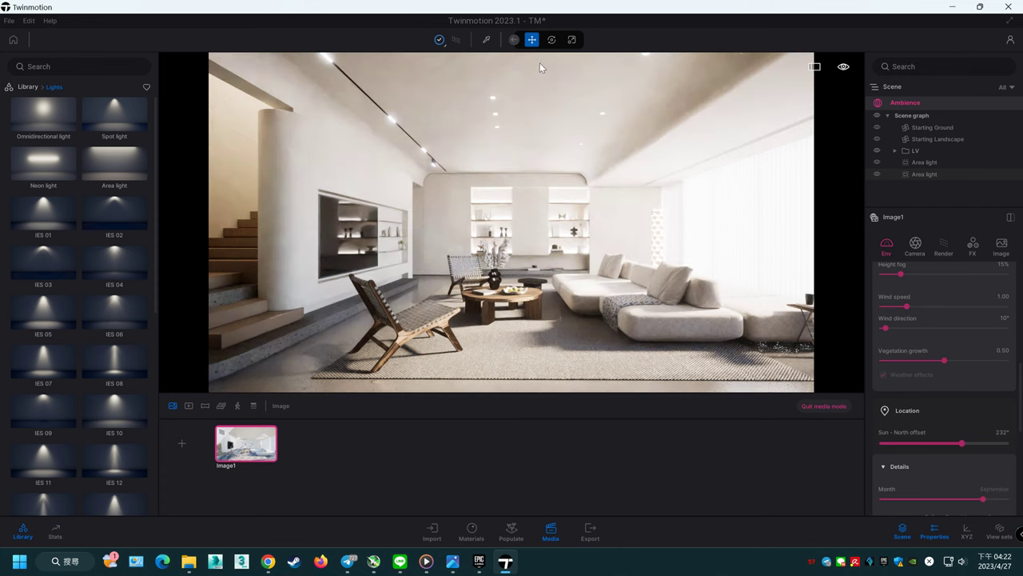
pyautogui.click(486, 39)
# Step: Lower the sampled white material's luminosity from about 74% to 56%
pyautogui.click(503, 75)
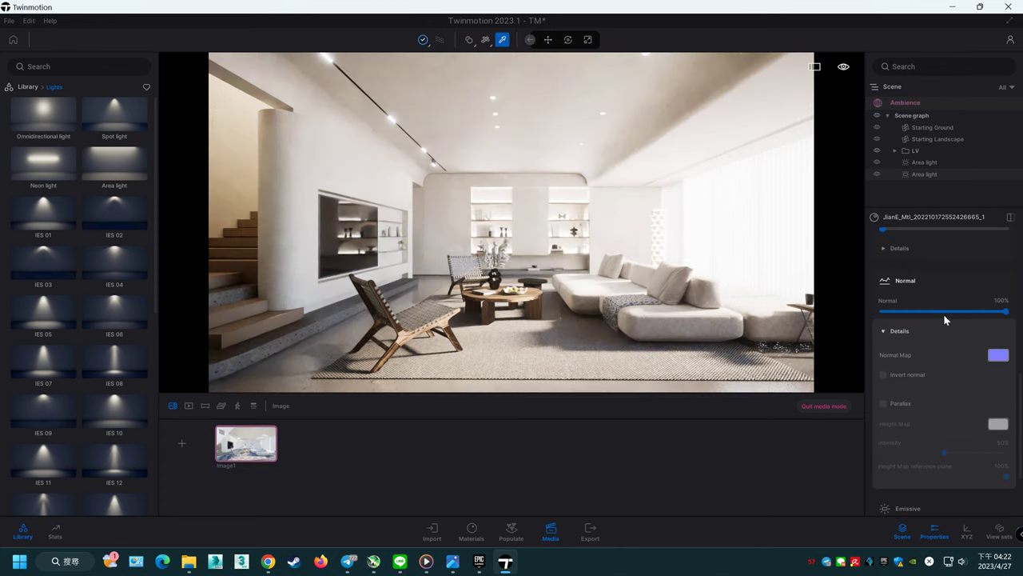
pyautogui.scroll(1, 959, 340)
pyautogui.scroll(1, 959, 340)
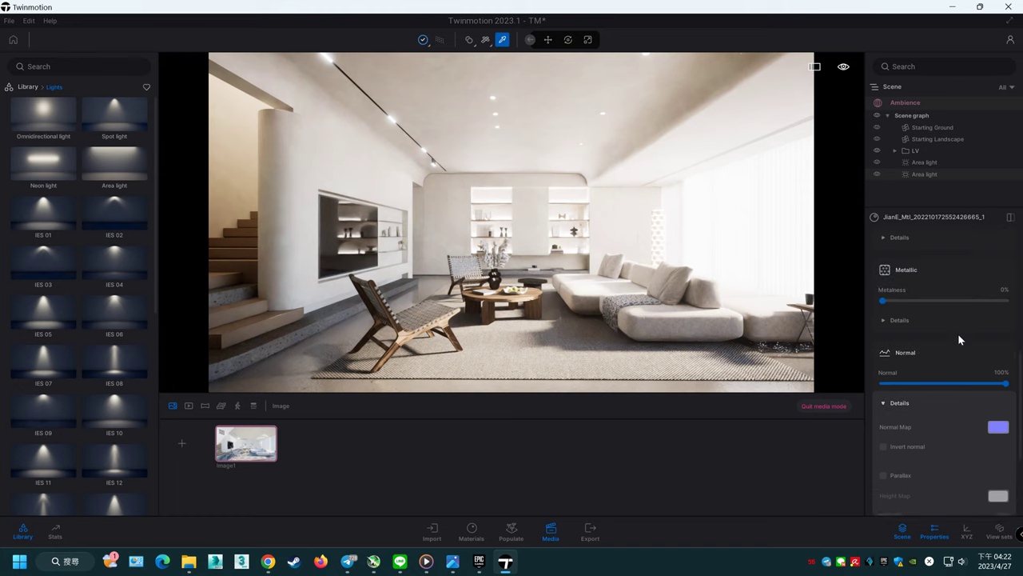
pyautogui.scroll(1, 958, 340)
pyautogui.scroll(1, 957, 339)
pyautogui.scroll(1, 959, 316)
pyautogui.scroll(2, 961, 319)
pyautogui.scroll(2, 961, 319)
pyautogui.scroll(1, 963, 336)
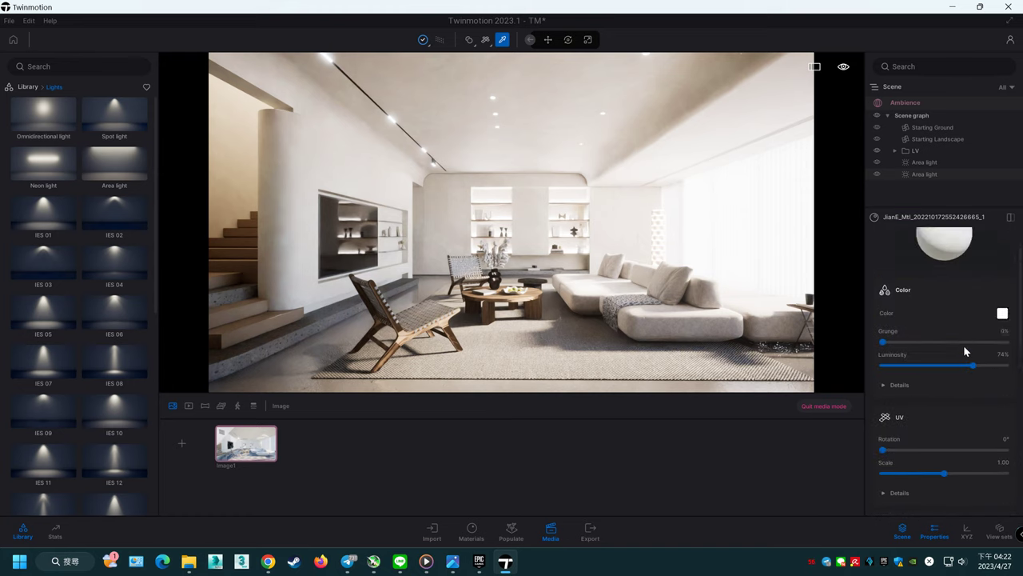
pyautogui.click(962, 366)
pyautogui.moveTo(962, 366); pyautogui.dragTo(953, 368)
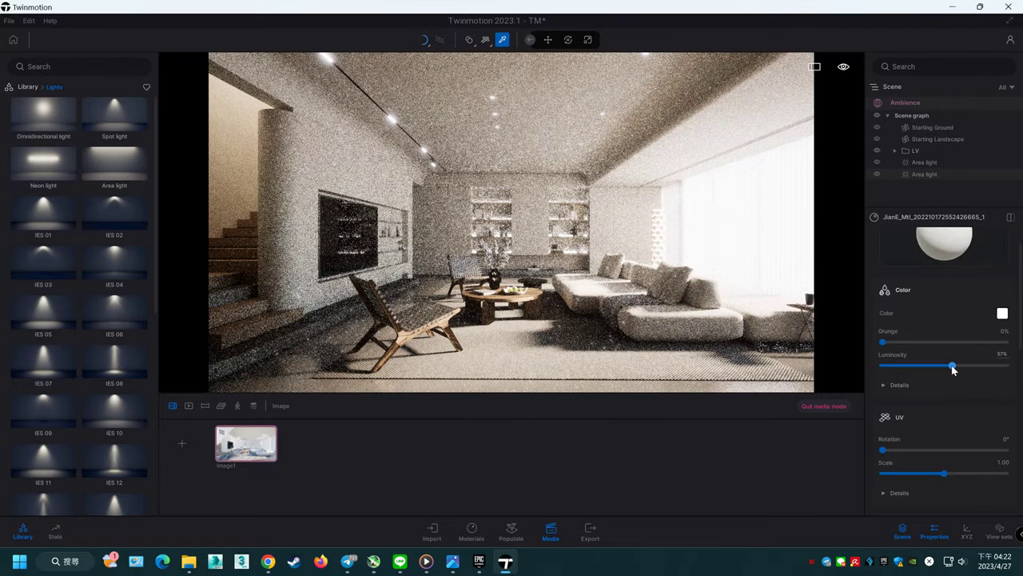
pyautogui.moveTo(953, 369); pyautogui.dragTo(951, 370)
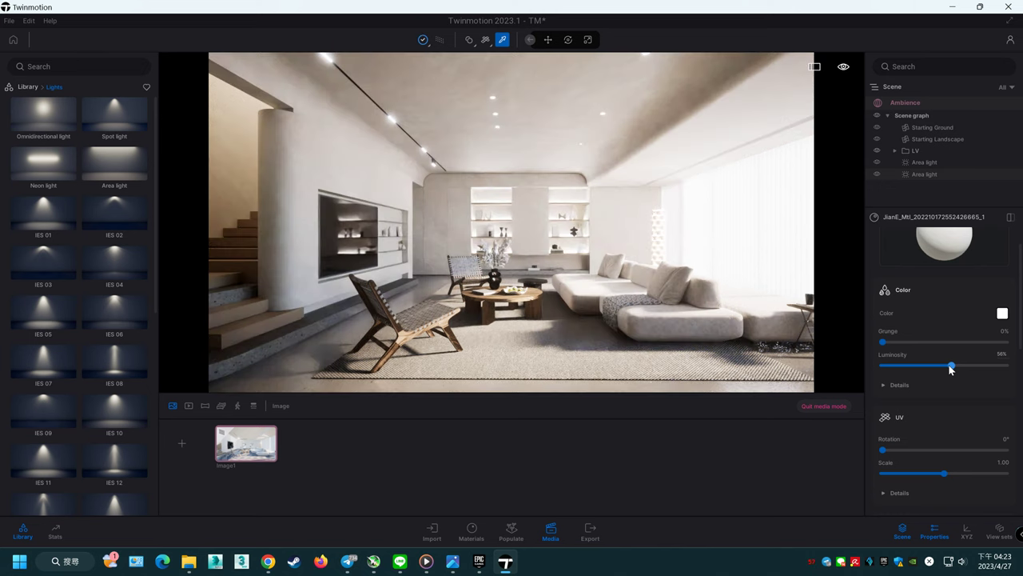
pyautogui.hotkey('alt', 'Tab')
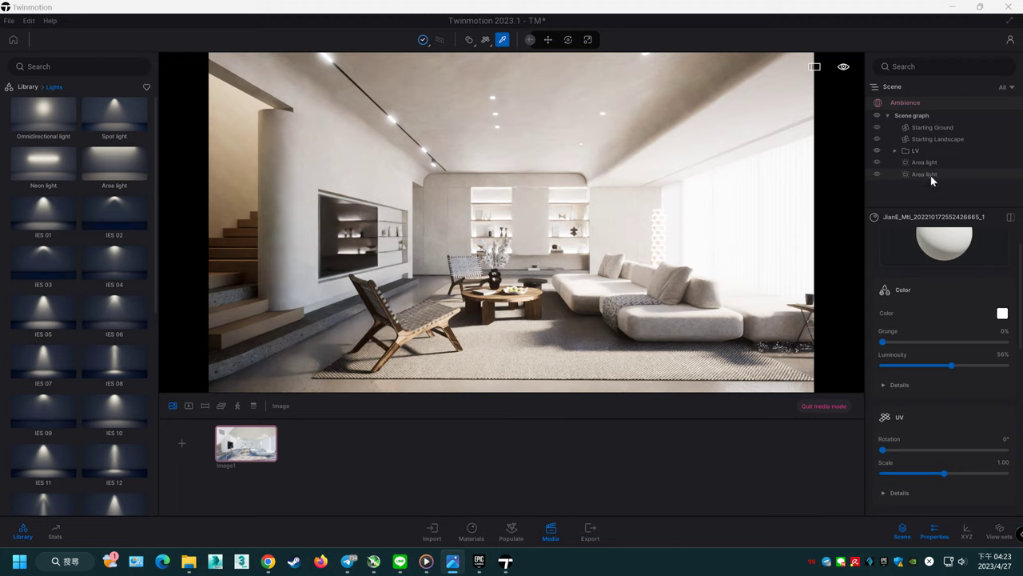
# Step: Set the ambience time of day to about 09:06
pyautogui.click(934, 103)
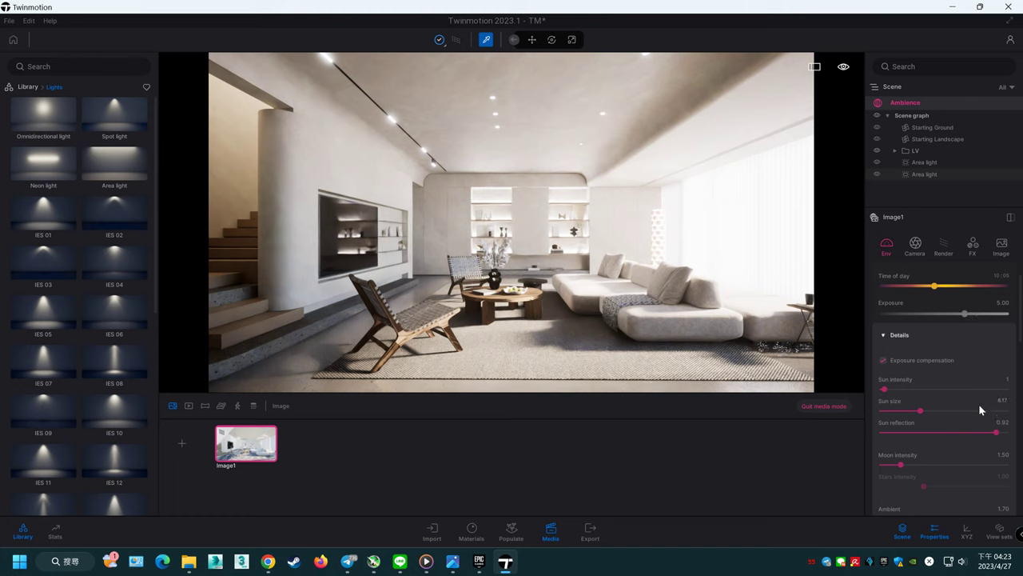
pyautogui.scroll(1, 980, 408)
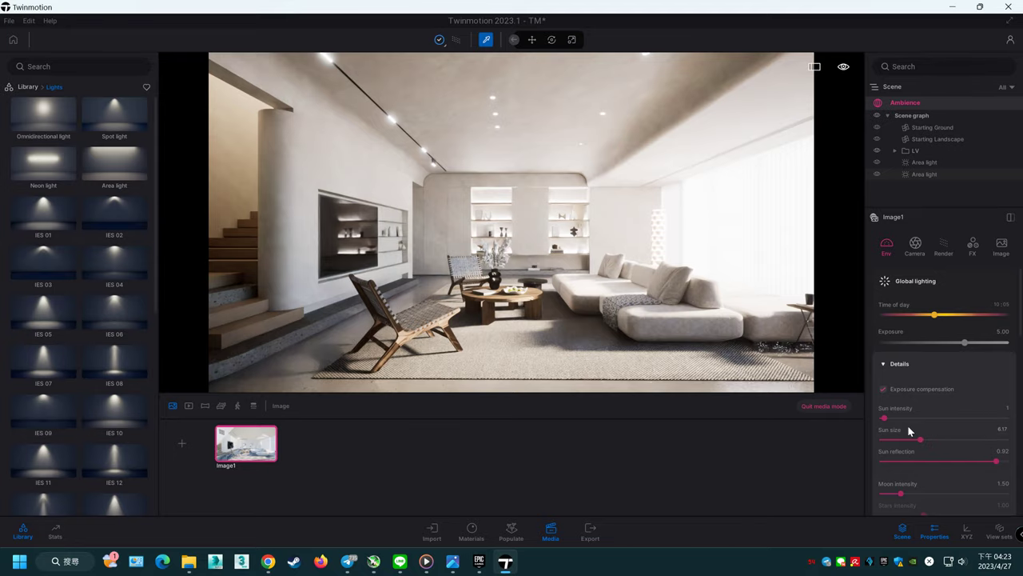
pyautogui.moveTo(934, 315); pyautogui.dragTo(928, 317)
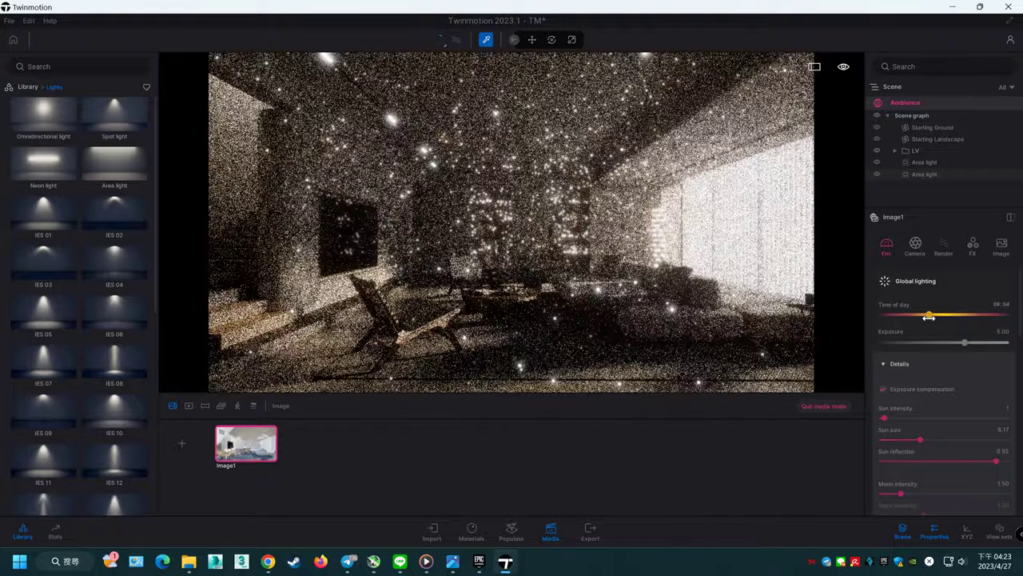
pyautogui.moveTo(928, 317); pyautogui.dragTo(931, 316)
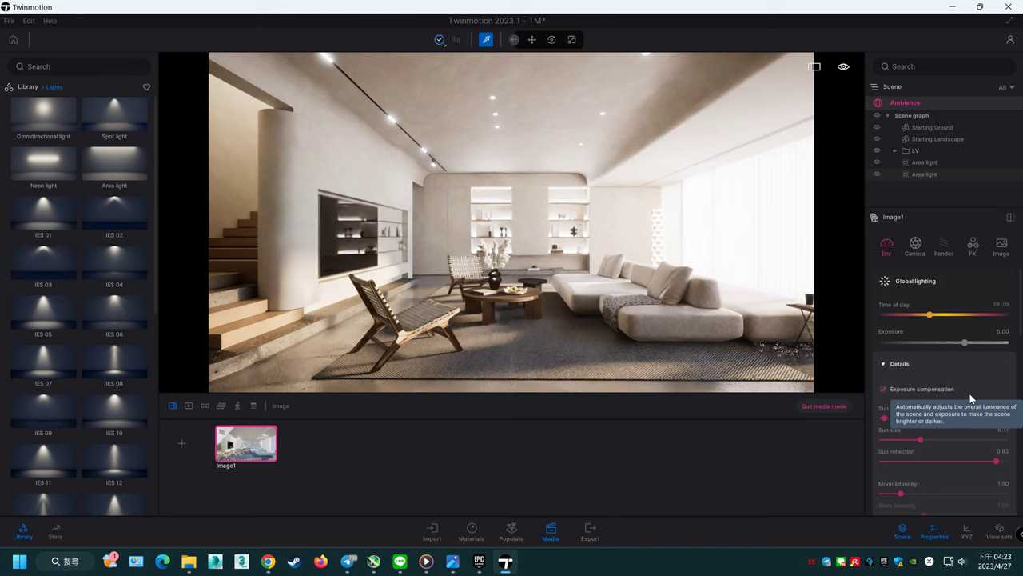
# Step: Set the first sampled room material to 14% luminosity and 72% roughness
pyautogui.click(589, 196)
pyautogui.scroll(-3, 947, 402)
pyautogui.scroll(-3, 953, 406)
pyautogui.scroll(-3, 972, 408)
pyautogui.scroll(-2, 972, 407)
pyautogui.click(974, 454)
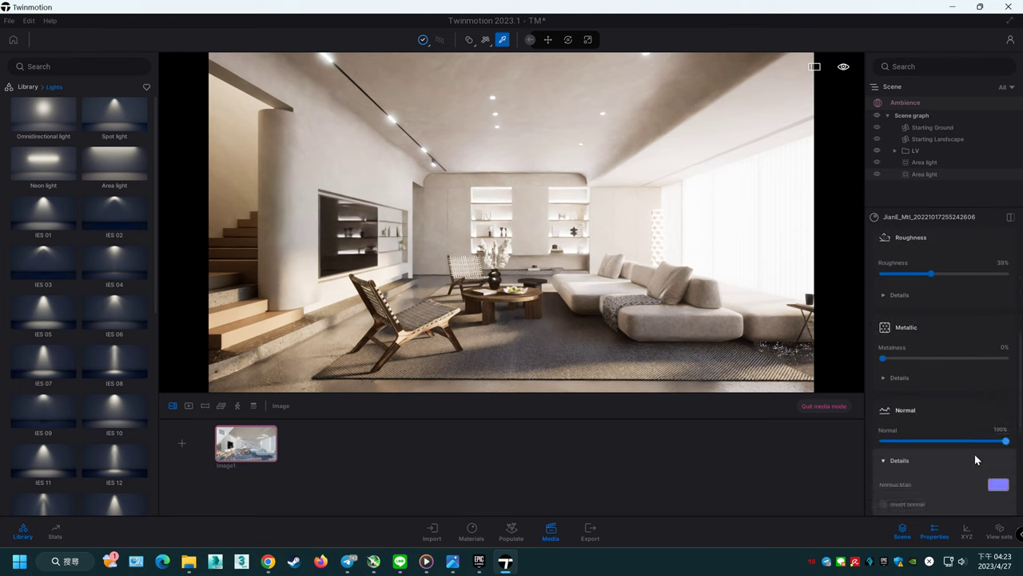
pyautogui.scroll(2, 975, 452)
pyautogui.scroll(2, 975, 452)
pyautogui.scroll(1, 975, 452)
pyautogui.scroll(1, 974, 451)
pyautogui.scroll(2, 974, 445)
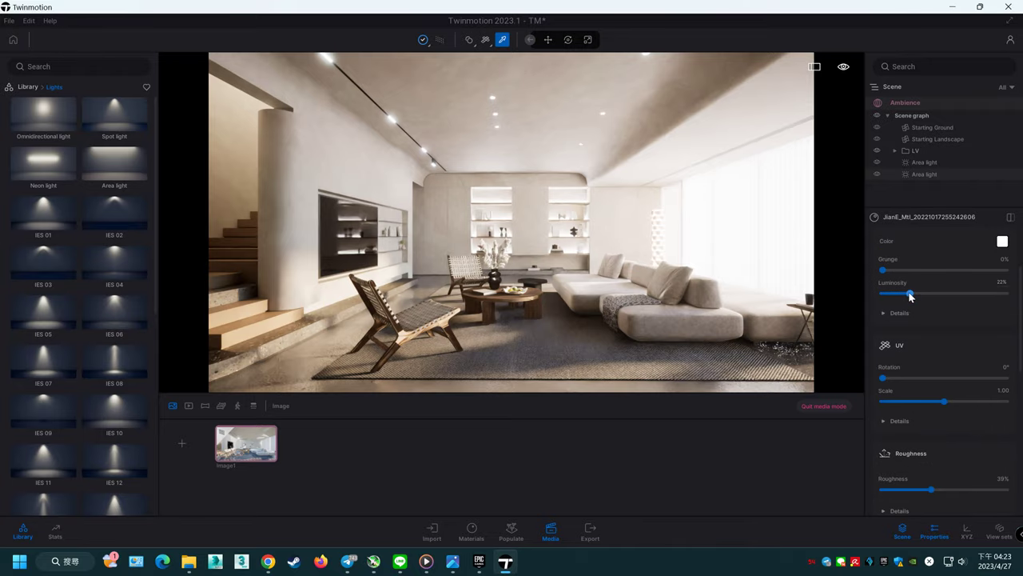
pyautogui.moveTo(910, 296); pyautogui.dragTo(898, 294)
pyautogui.scroll(-1, 967, 468)
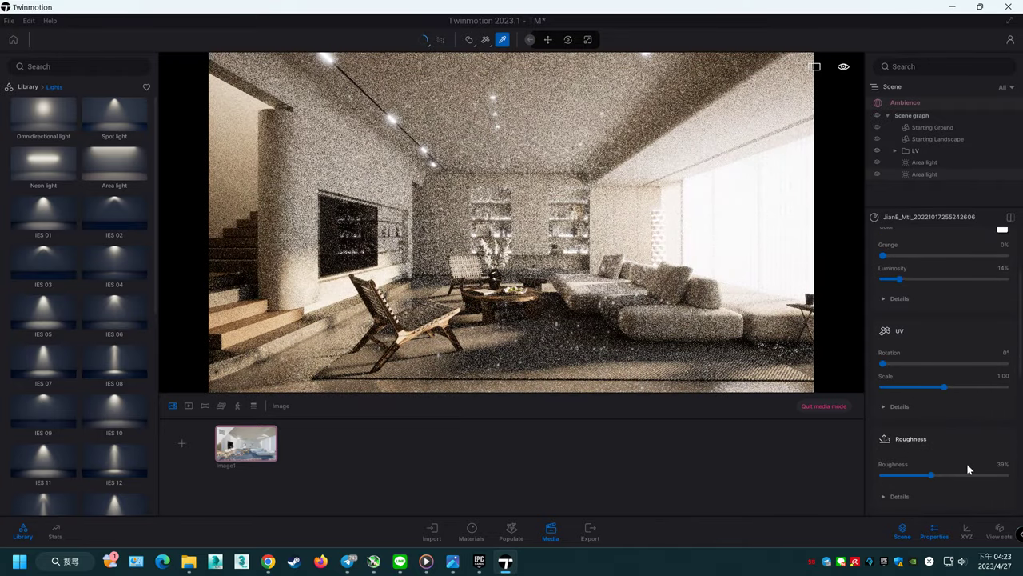
pyautogui.click(971, 475)
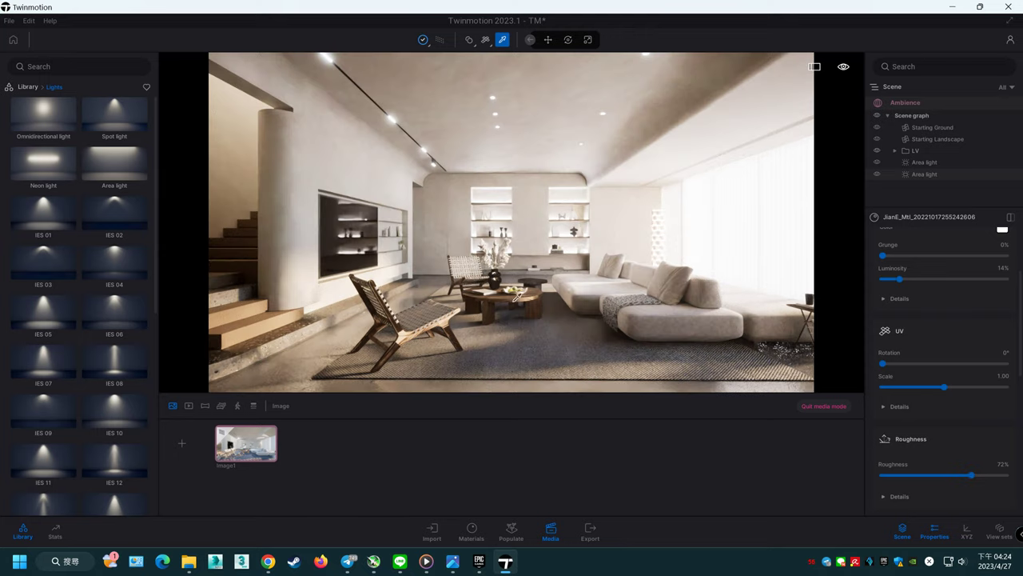
# Step: Give a second material 67% luminosity and 75% roughness, then select the second area light
pyautogui.click(531, 294)
pyautogui.scroll(1, 932, 355)
pyautogui.moveTo(949, 310); pyautogui.dragTo(966, 308)
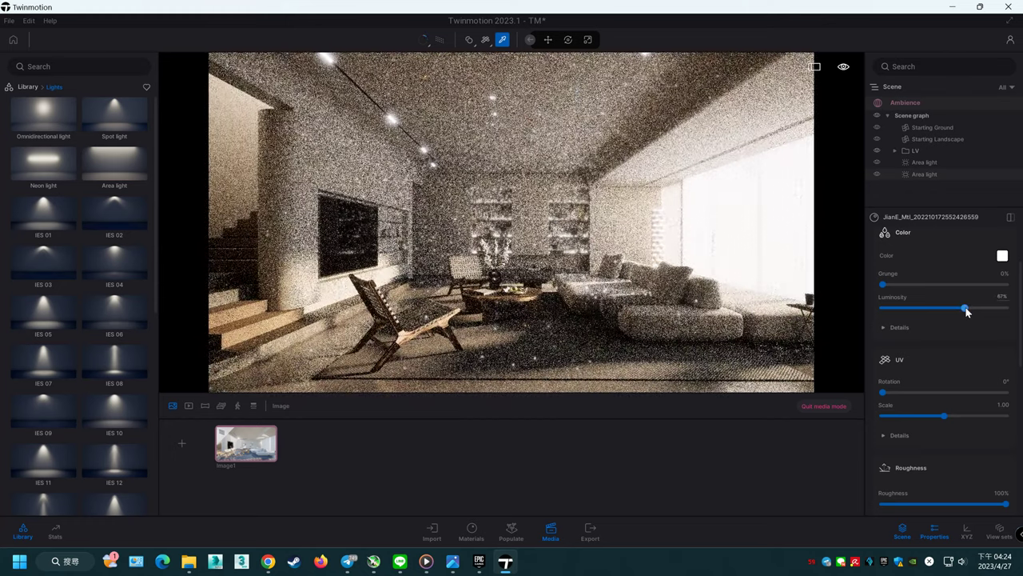
pyautogui.click(1003, 257)
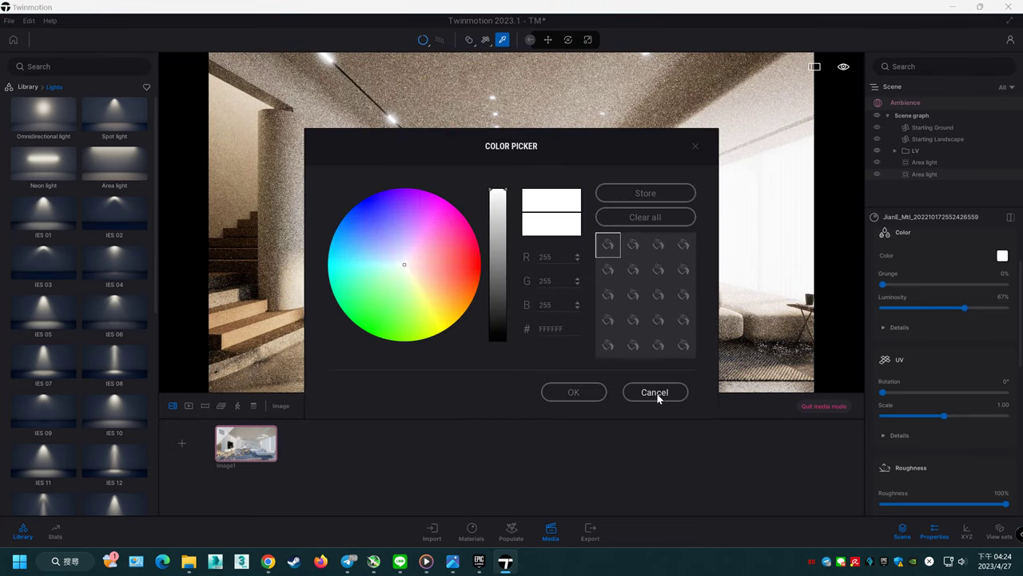
pyautogui.click(656, 393)
pyautogui.click(976, 503)
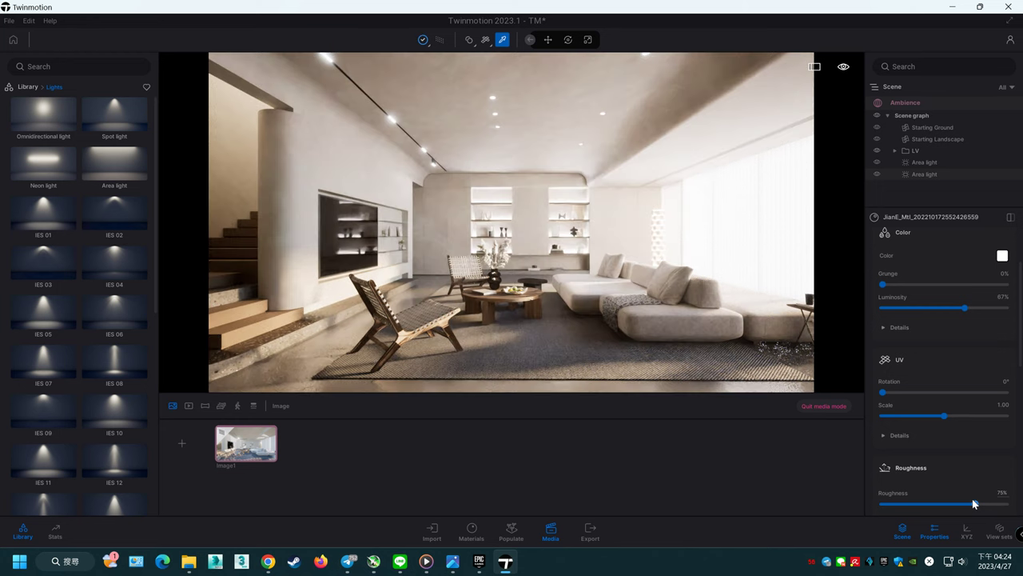
pyautogui.click(927, 173)
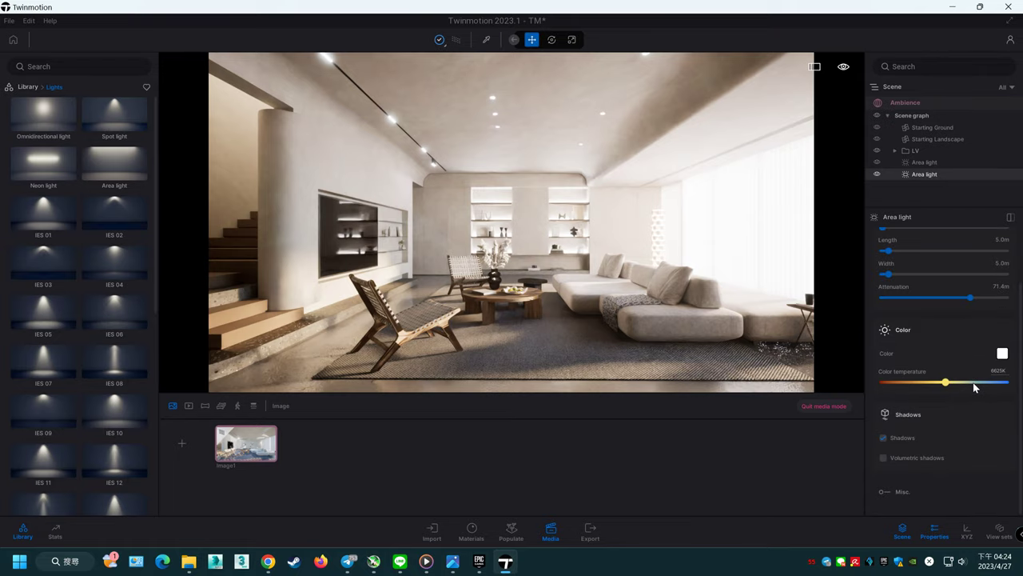
# Step: Cool the second area light to 9087K, trying higher intensity values and a longer attenuation
pyautogui.click(973, 382)
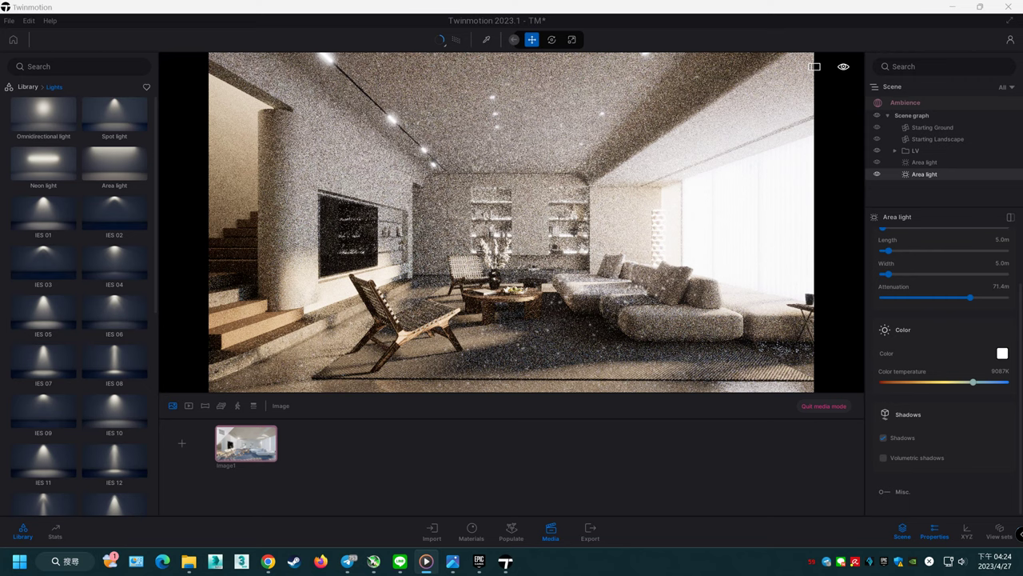
pyautogui.click(716, 7)
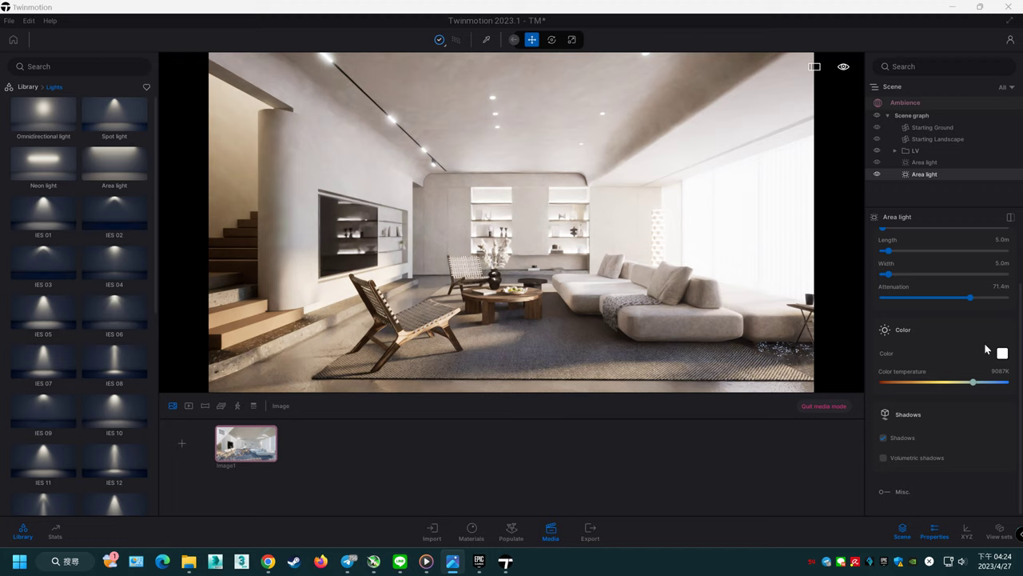
pyautogui.click(944, 329)
pyautogui.click(1000, 281)
pyautogui.write('1000lm')
pyautogui.press('Return')
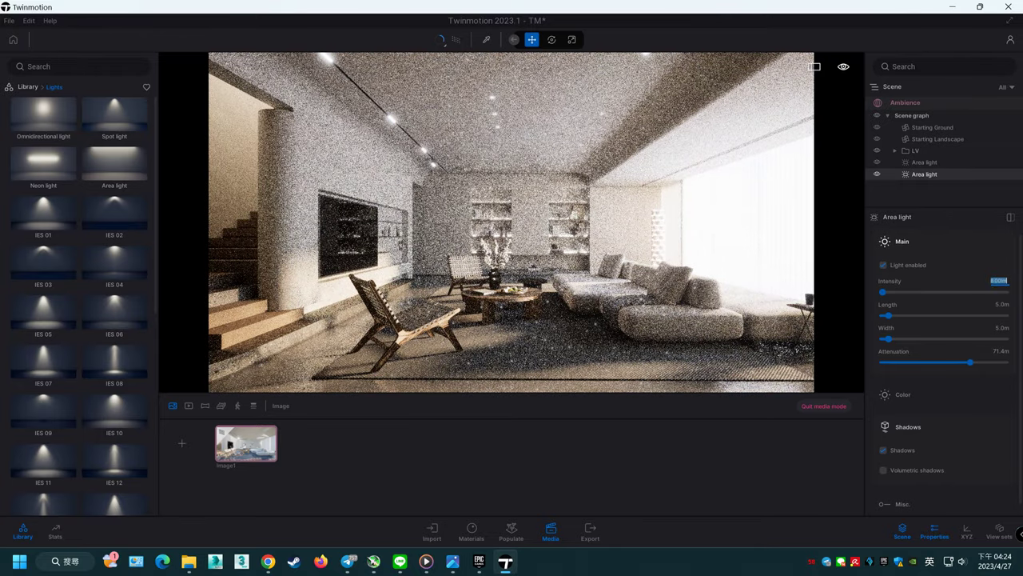
pyautogui.moveTo(984, 364); pyautogui.dragTo(990, 365)
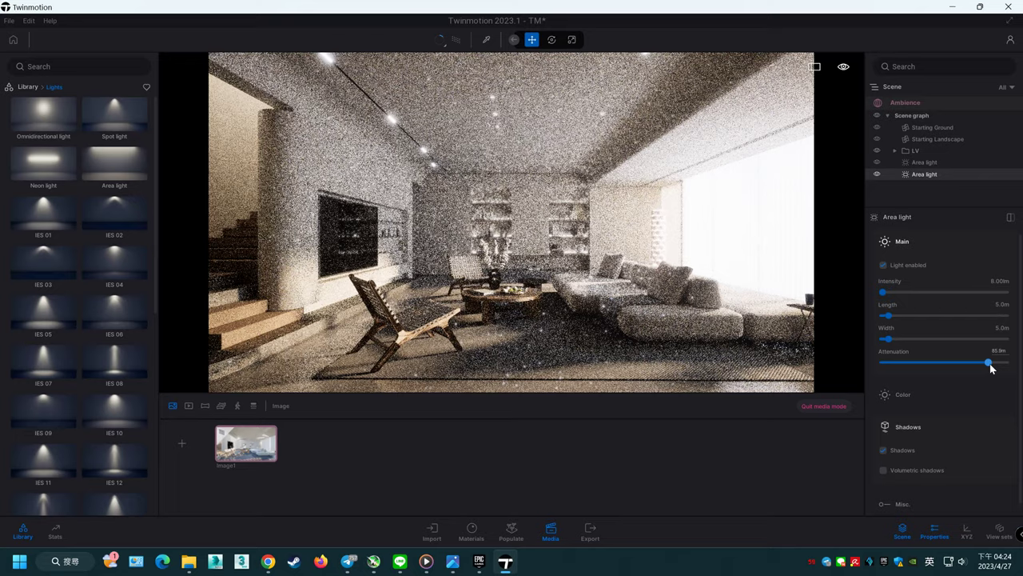
pyautogui.moveTo(990, 365); pyautogui.dragTo(994, 364)
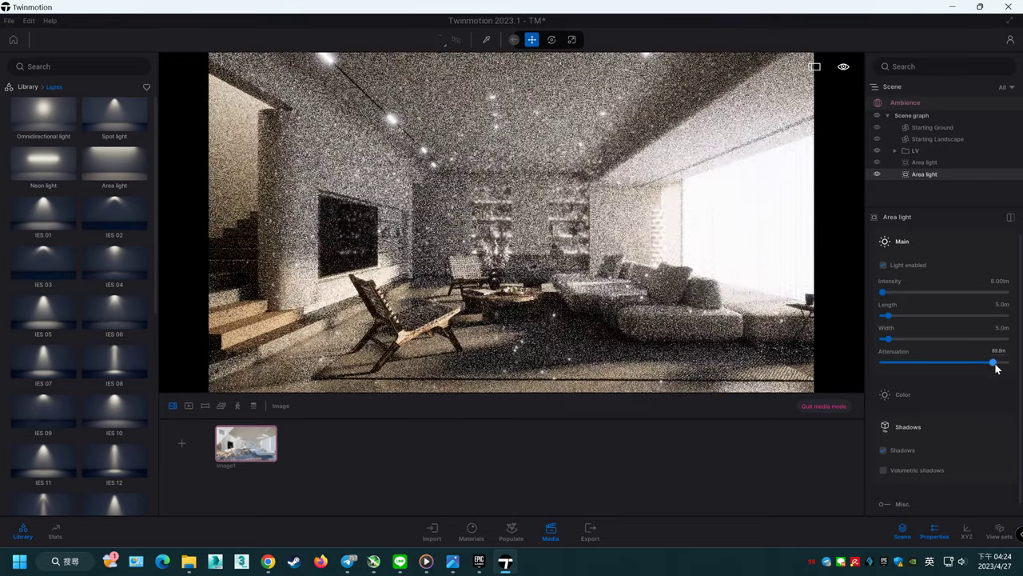
pyautogui.doubleClick(1003, 295)
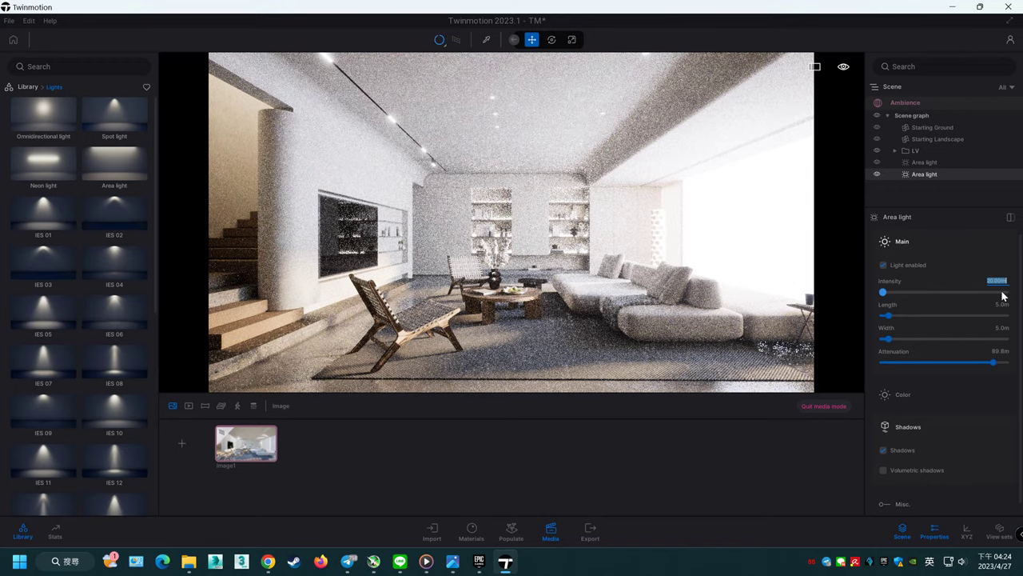
pyautogui.click(965, 364)
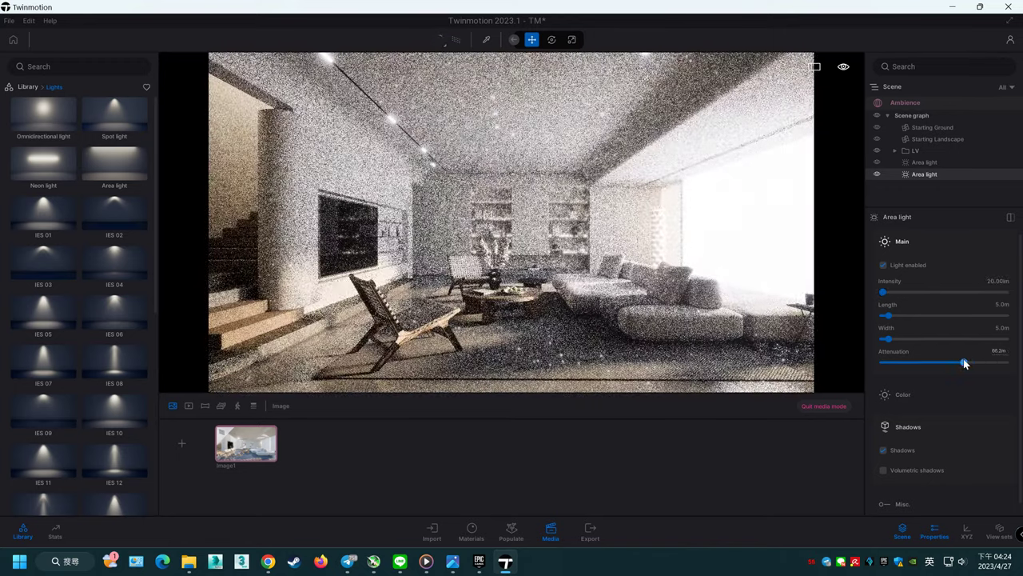
# Step: Shorten the attenuation to 34.6 m and bring the intensity down to 6 lm
pyautogui.moveTo(965, 364); pyautogui.dragTo(942, 364)
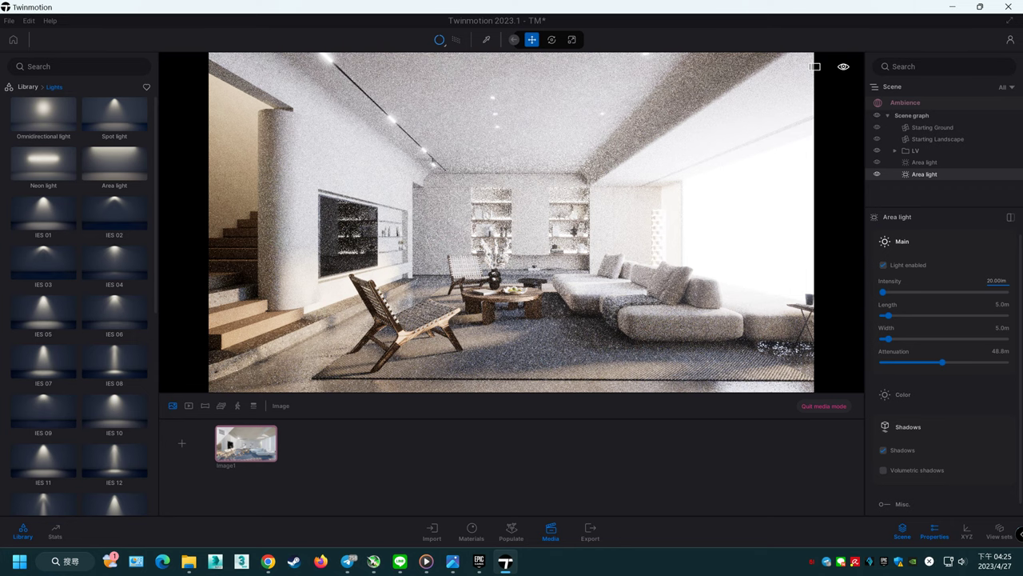
pyautogui.write('10')
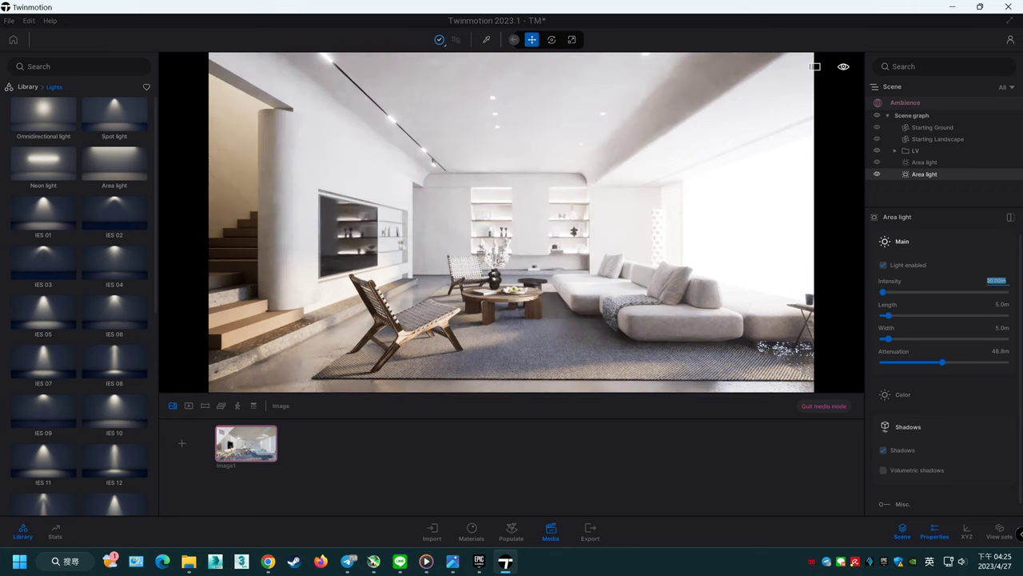
pyautogui.press('Return')
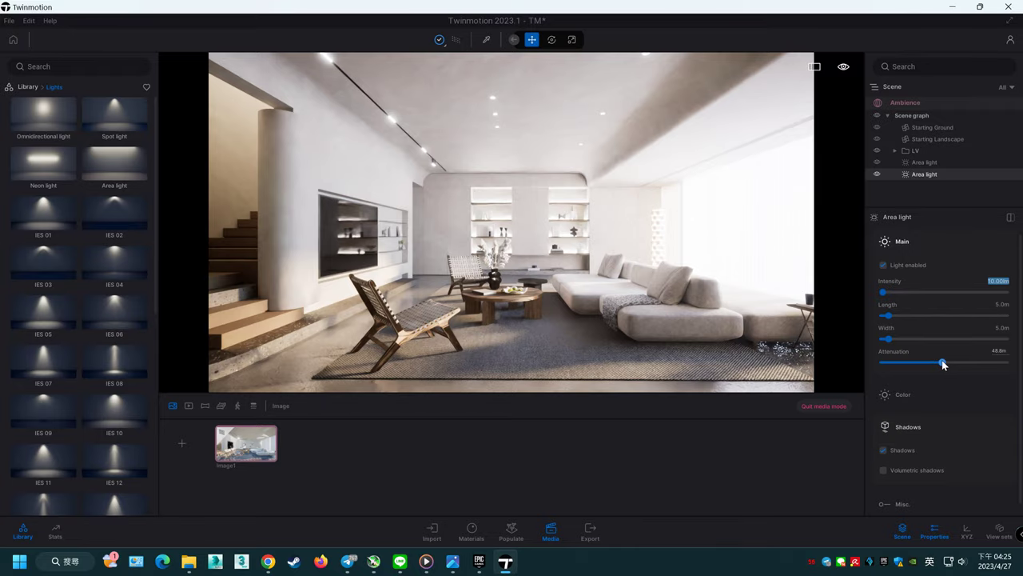
pyautogui.moveTo(943, 364); pyautogui.dragTo(925, 362)
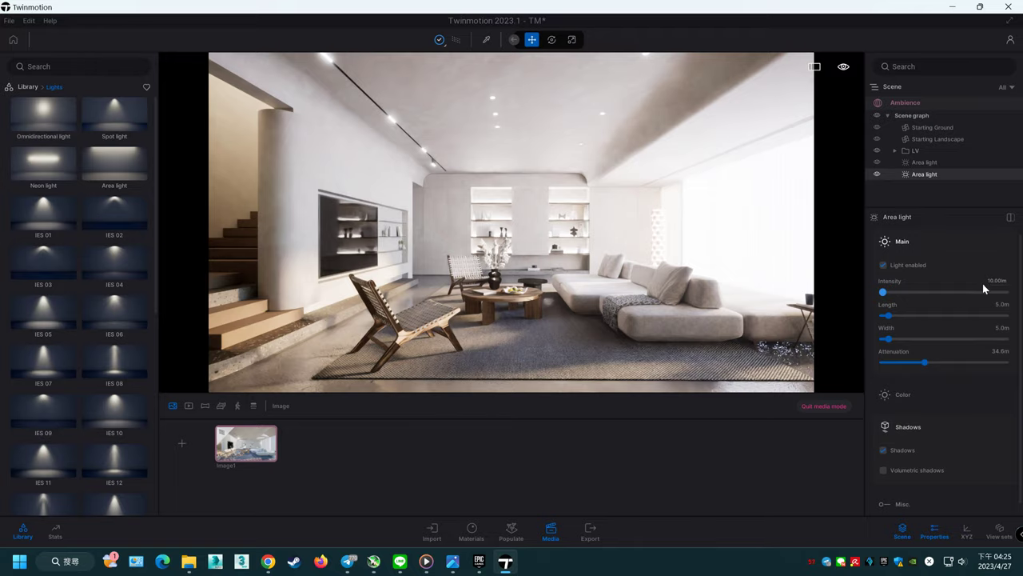
pyautogui.click(997, 281)
pyautogui.write('5')
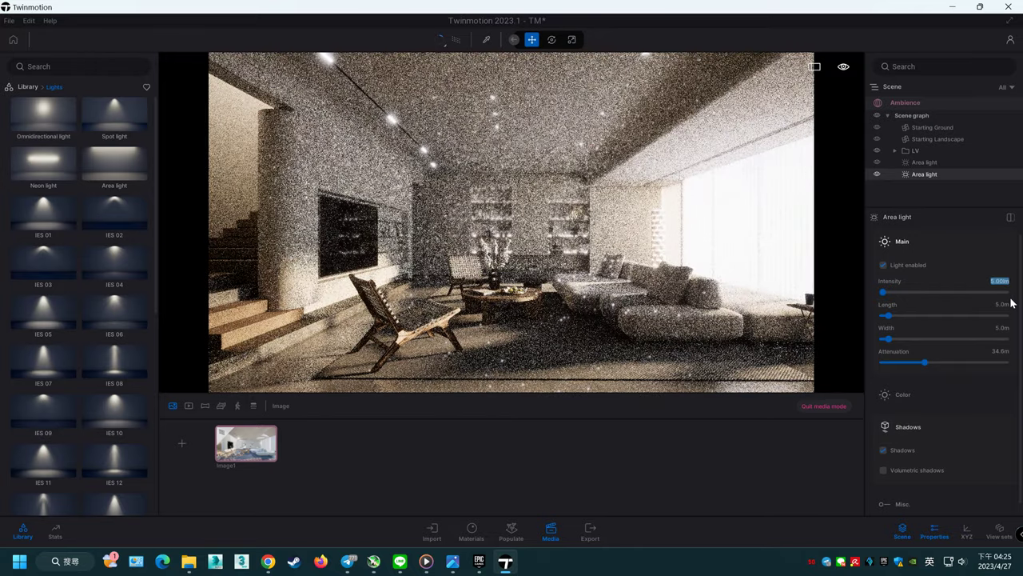
pyautogui.press('Return')
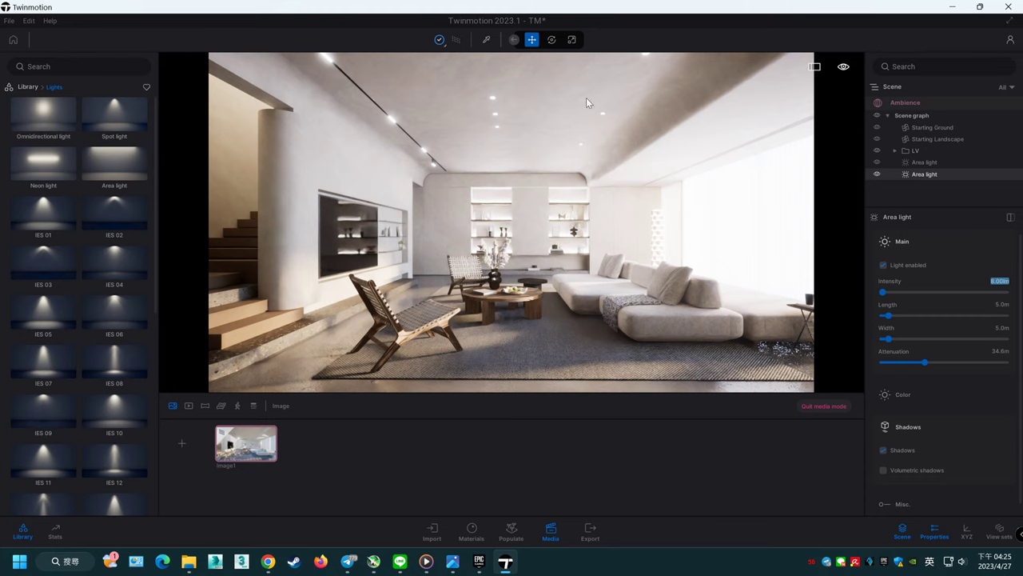
pyautogui.click(488, 40)
# Step: Tint the ceiling material warm cream FFF6E0, then sample the grey rug material
pyautogui.click(506, 85)
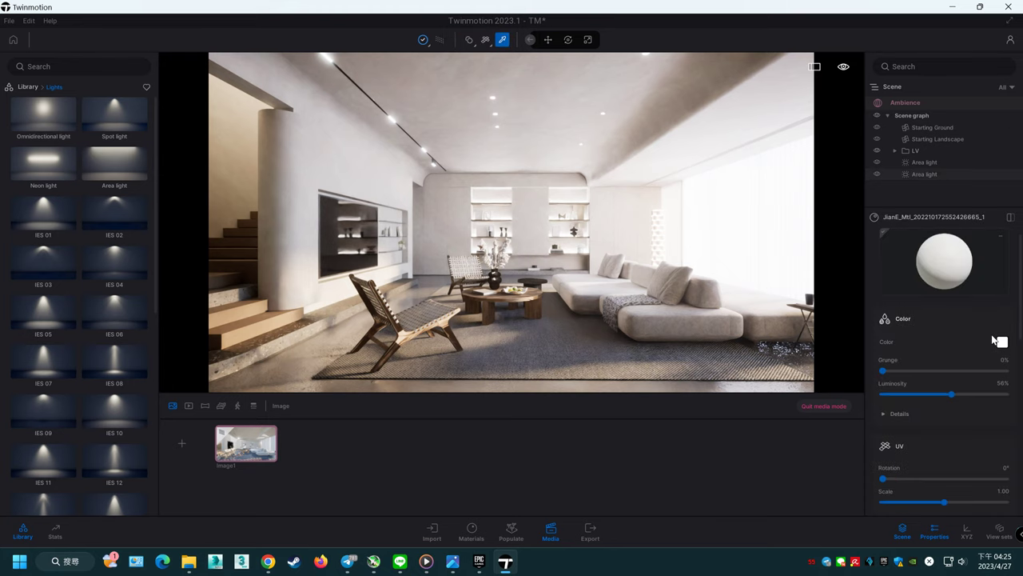
pyautogui.click(995, 341)
pyautogui.moveTo(567, 134); pyautogui.dragTo(836, 173)
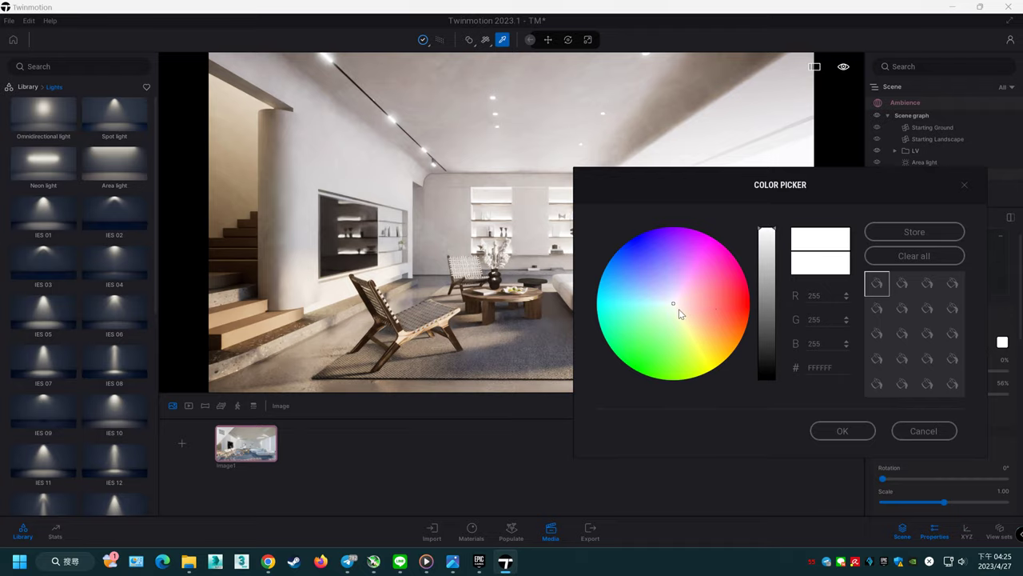
pyautogui.click(677, 312)
pyautogui.click(680, 311)
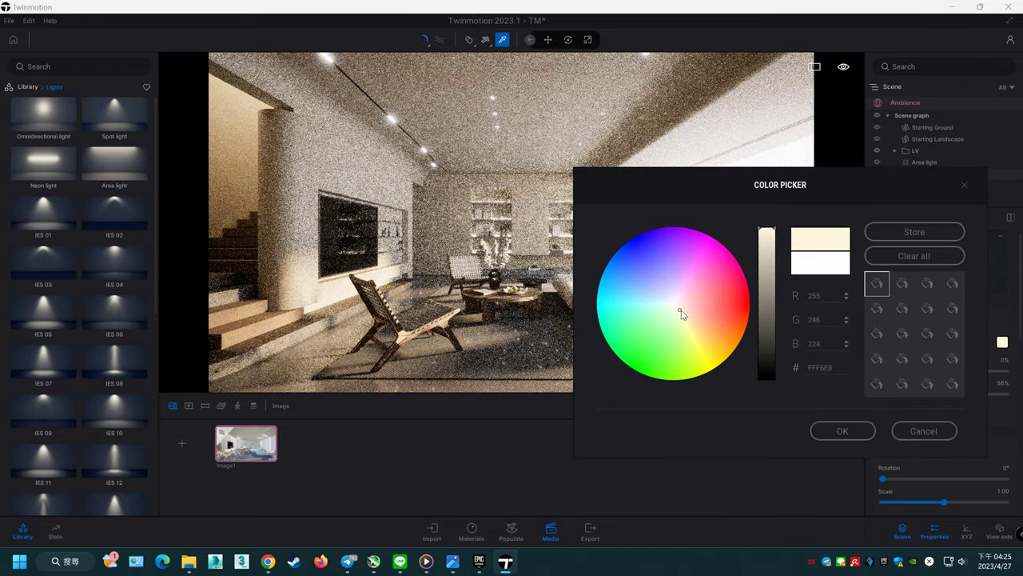
pyautogui.click(852, 432)
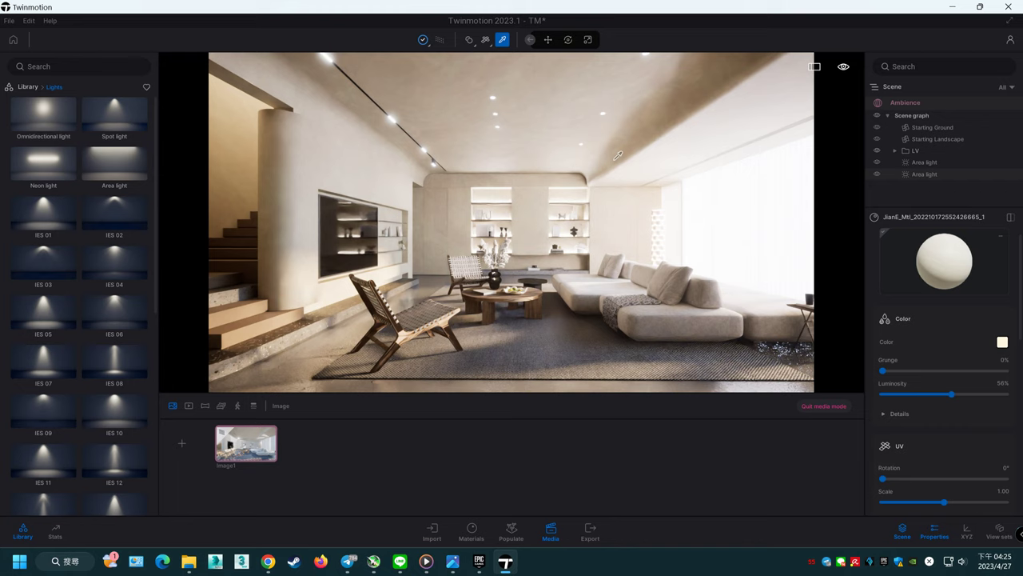
pyautogui.click(597, 338)
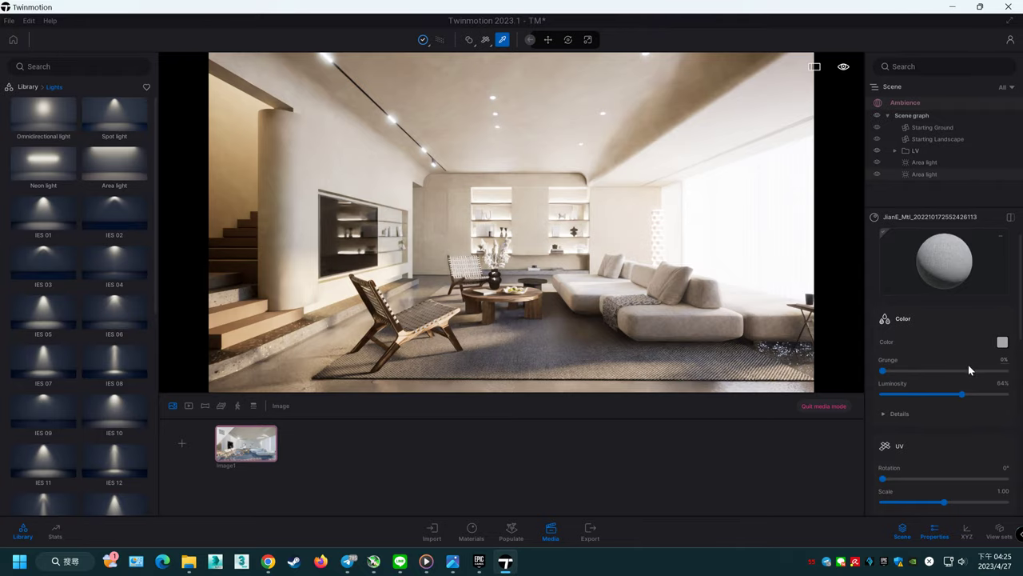
# Step: Raise the material's luminosity to 83% and lighten its colour to near full brightness
pyautogui.moveTo(963, 394); pyautogui.dragTo(976, 394)
pyautogui.click(985, 395)
pyautogui.click(1002, 341)
pyautogui.click(497, 200)
pyautogui.click(579, 391)
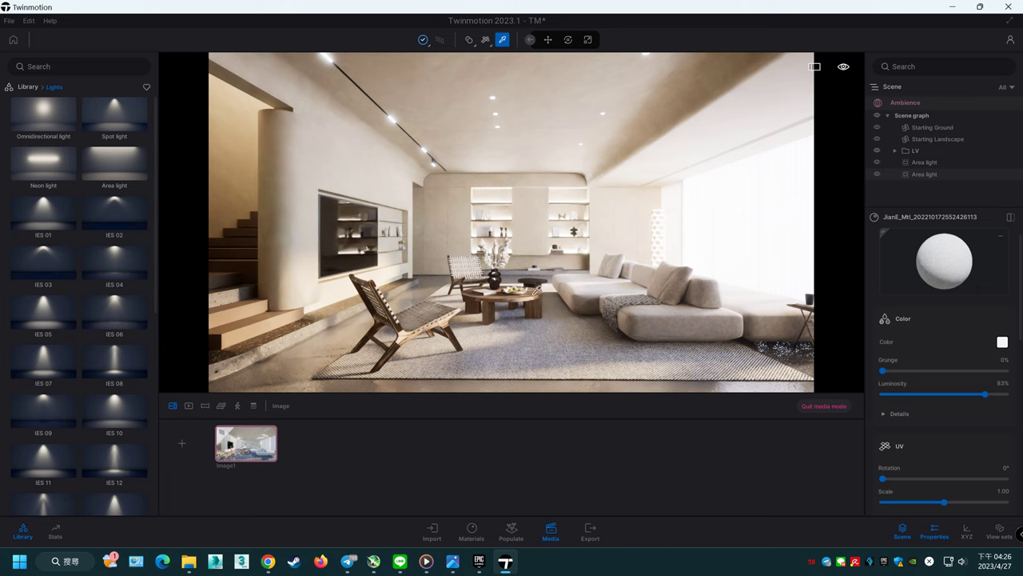
# Step: Push the luminosity to 100%, then sample the rug's Fabric wool shaggy 01 material
pyautogui.moveTo(985, 394); pyautogui.dragTo(965, 395)
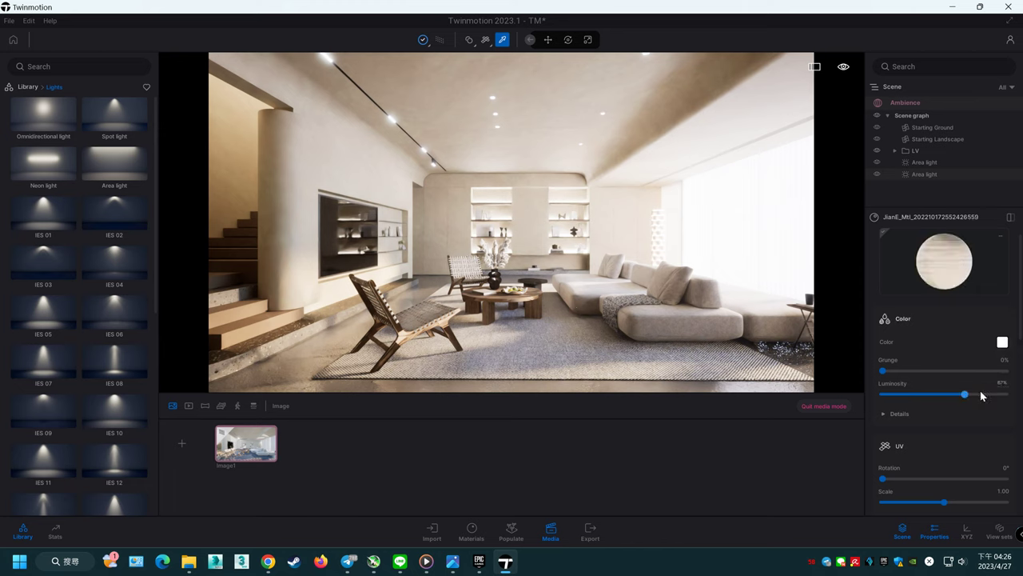
pyautogui.moveTo(982, 395); pyautogui.dragTo(988, 395)
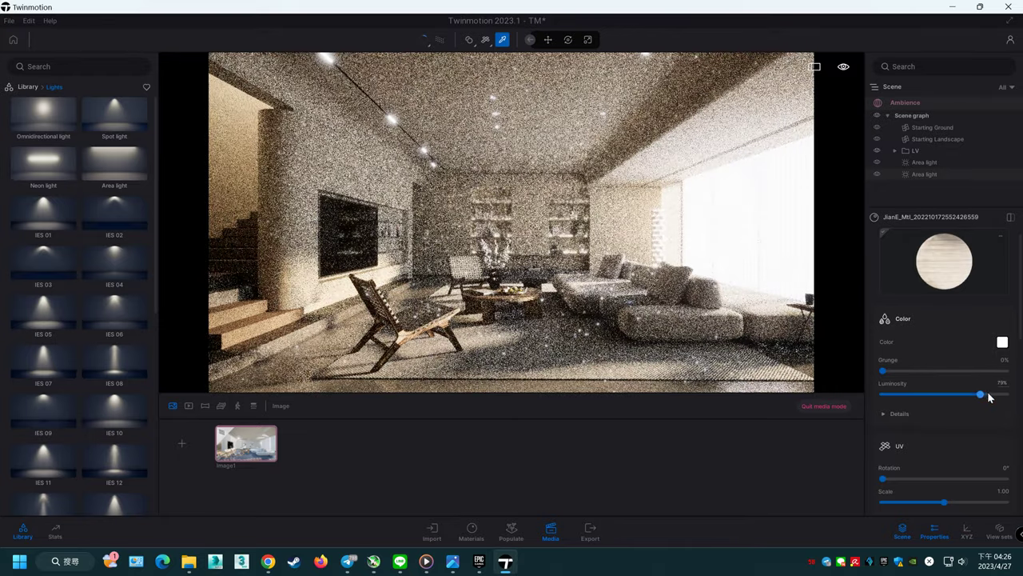
pyautogui.moveTo(988, 394); pyautogui.dragTo(1006, 394)
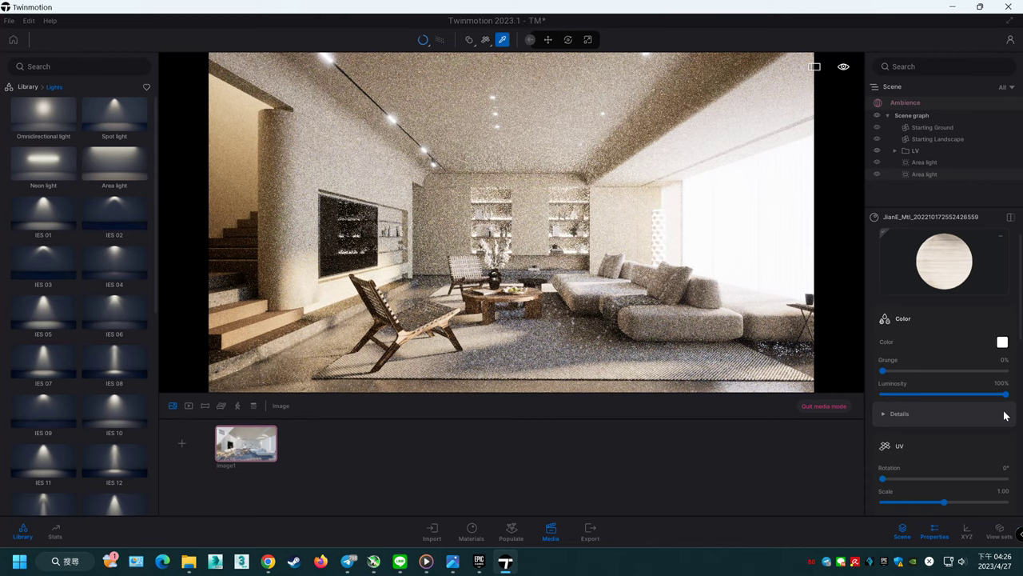
pyautogui.click(708, 312)
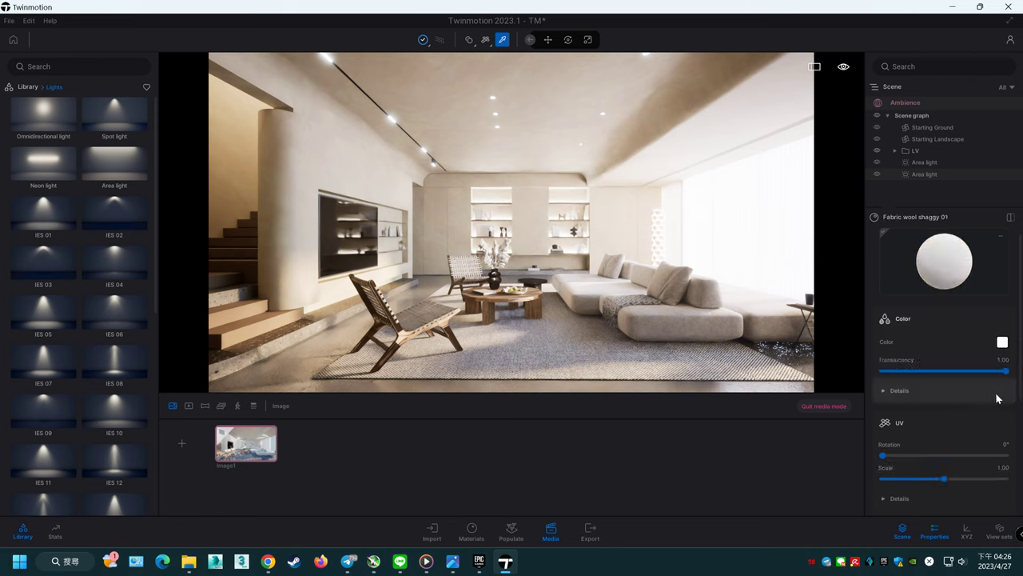
pyautogui.scroll(-2, 998, 398)
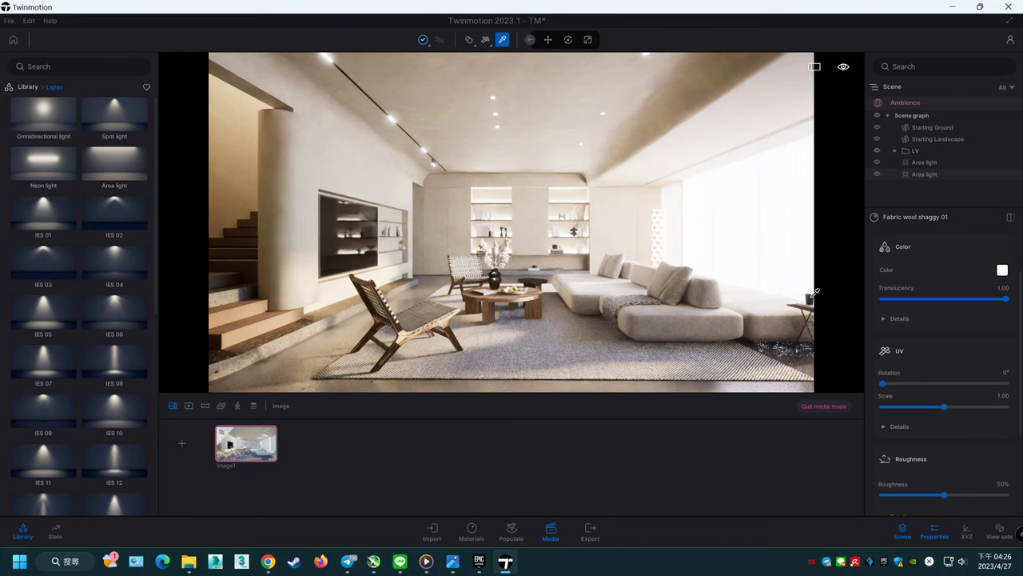
# Step: Drag Clear glass from the Glass materials library onto the right-side living-room window
pyautogui.click(29, 86)
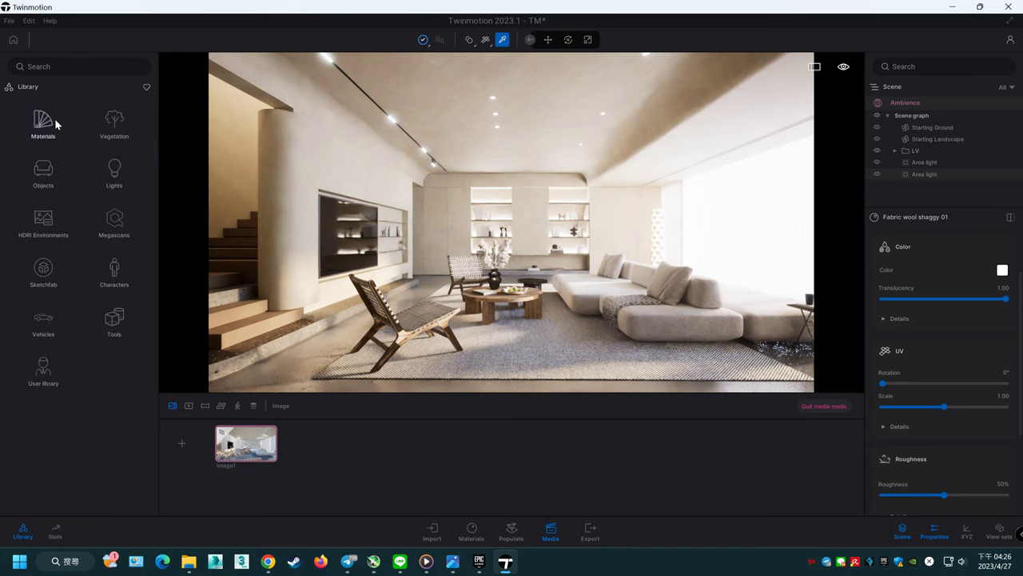
pyautogui.click(44, 126)
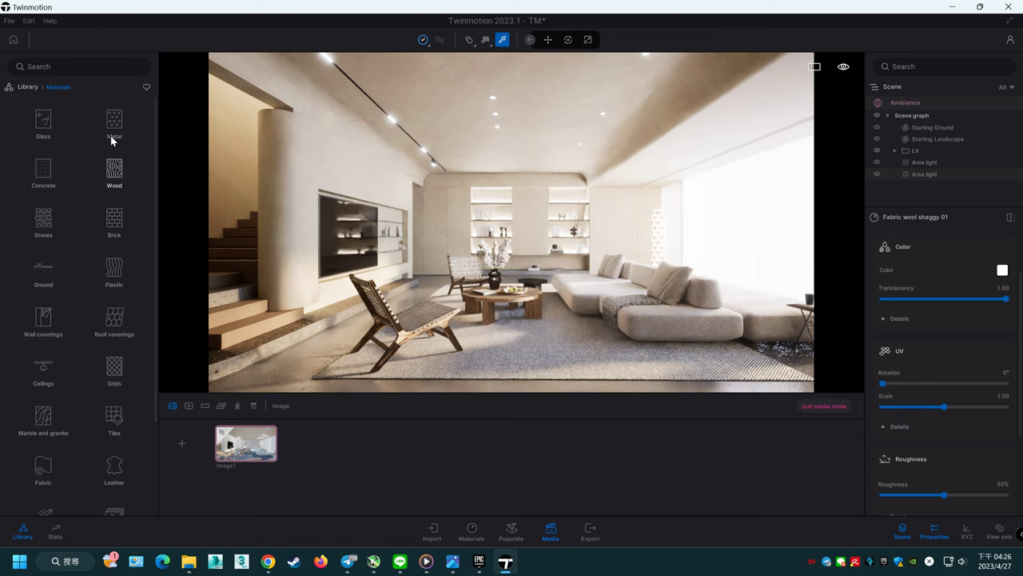
pyautogui.scroll(-3, 79, 318)
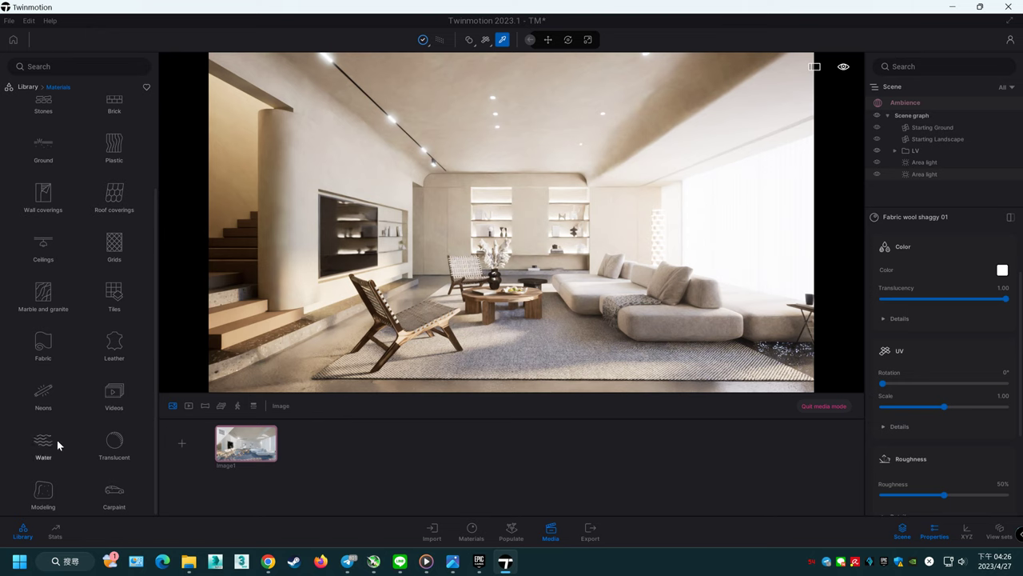
pyautogui.scroll(1, 104, 235)
pyautogui.scroll(1, 123, 222)
pyautogui.scroll(1, 124, 219)
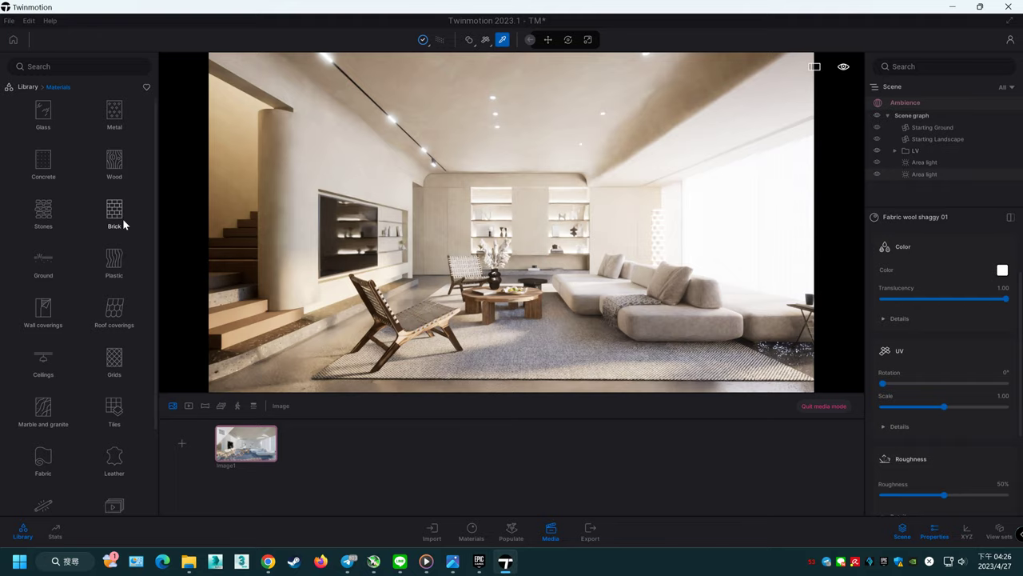
pyautogui.click(38, 120)
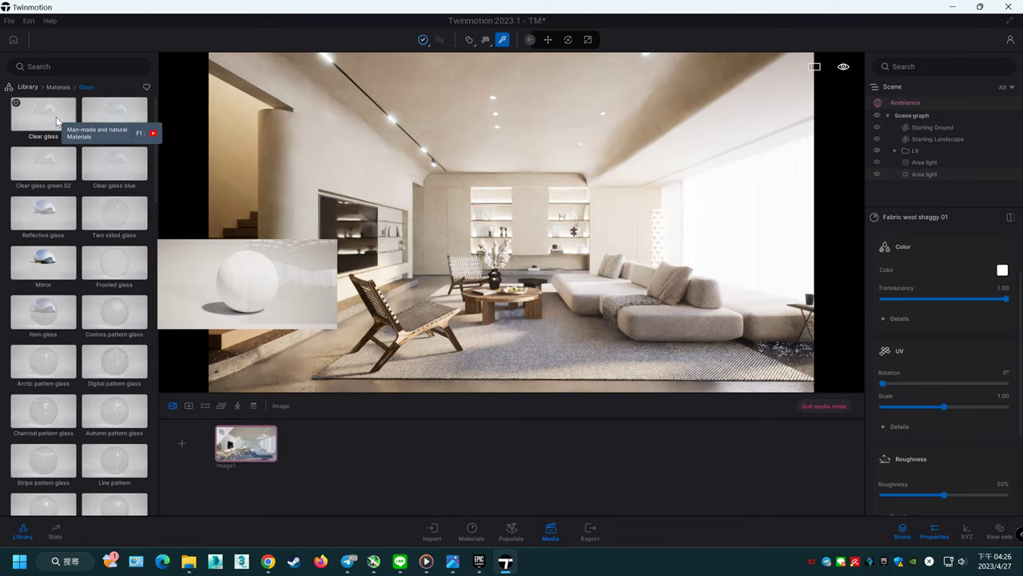
pyautogui.moveTo(59, 118); pyautogui.dragTo(811, 302)
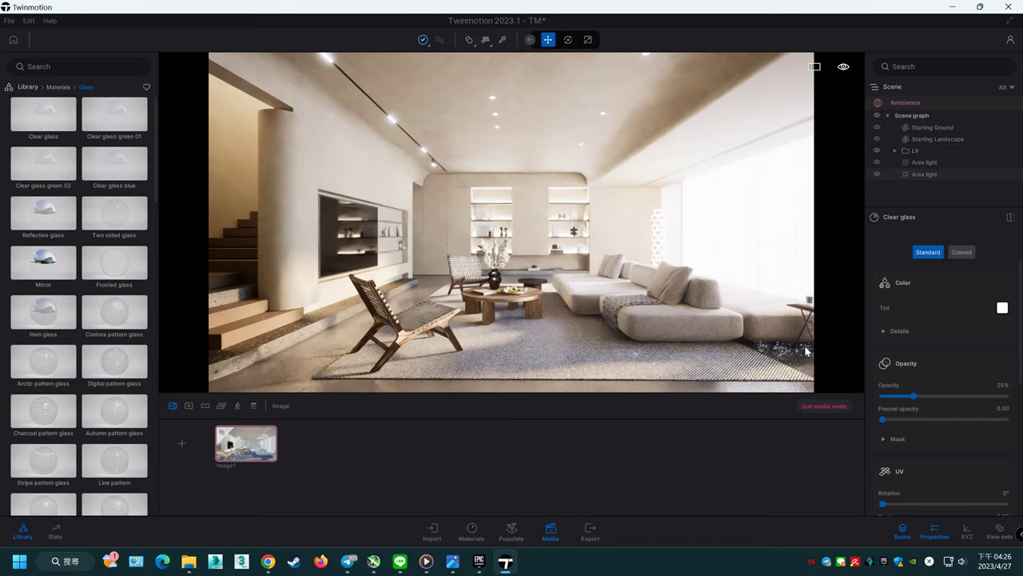
pyautogui.click(9, 20)
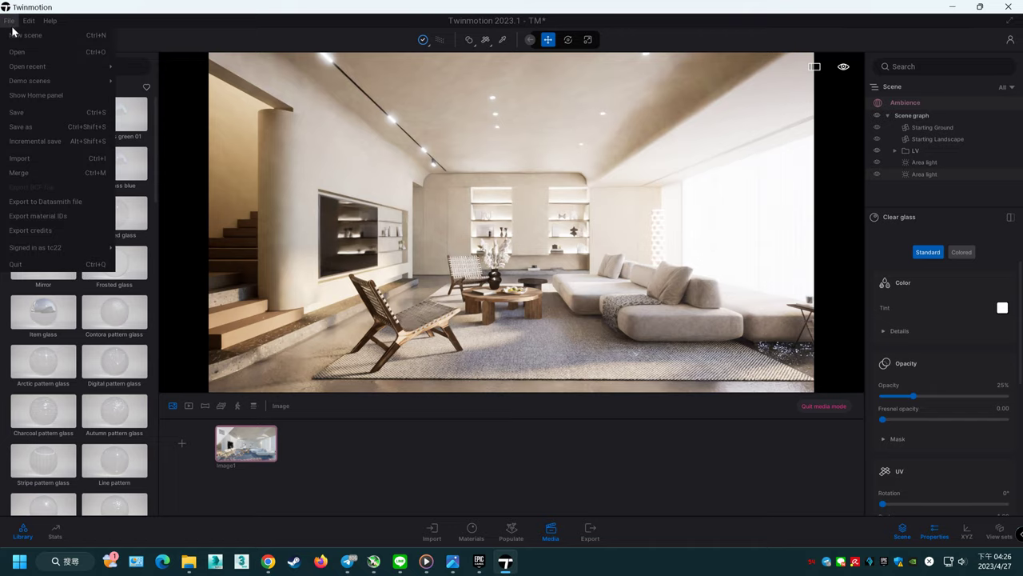
# Step: Save the scene, update Image1, and capture a window-and-coffee-table view as Image2
pyautogui.click(36, 112)
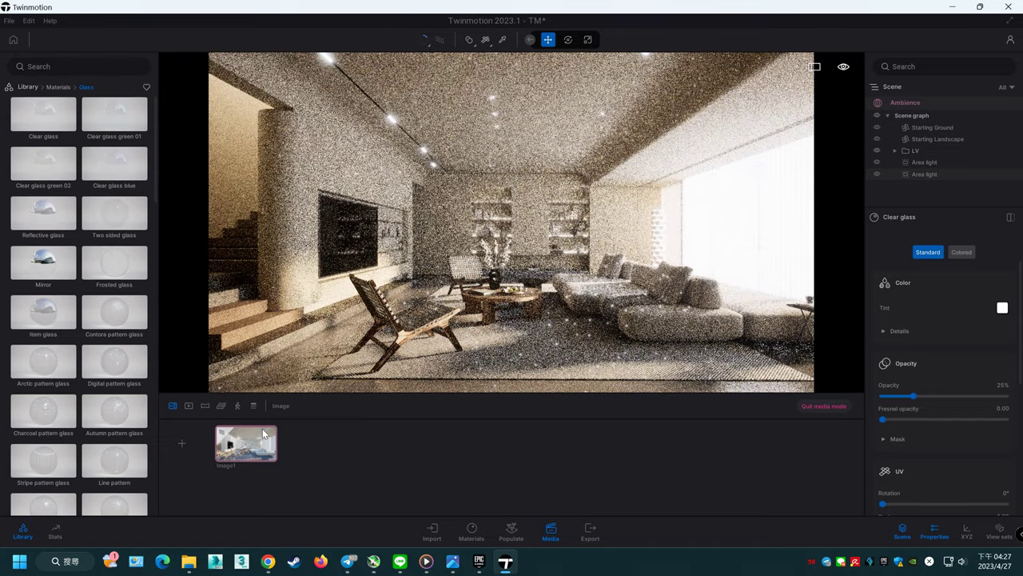
pyautogui.click(255, 432)
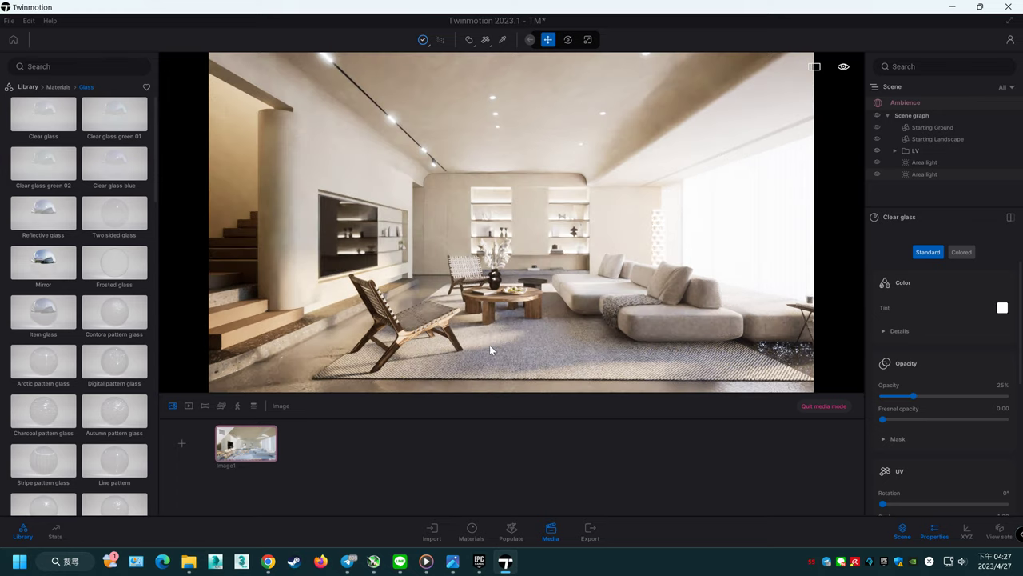
pyautogui.moveTo(493, 346); pyautogui.dragTo(480, 336)
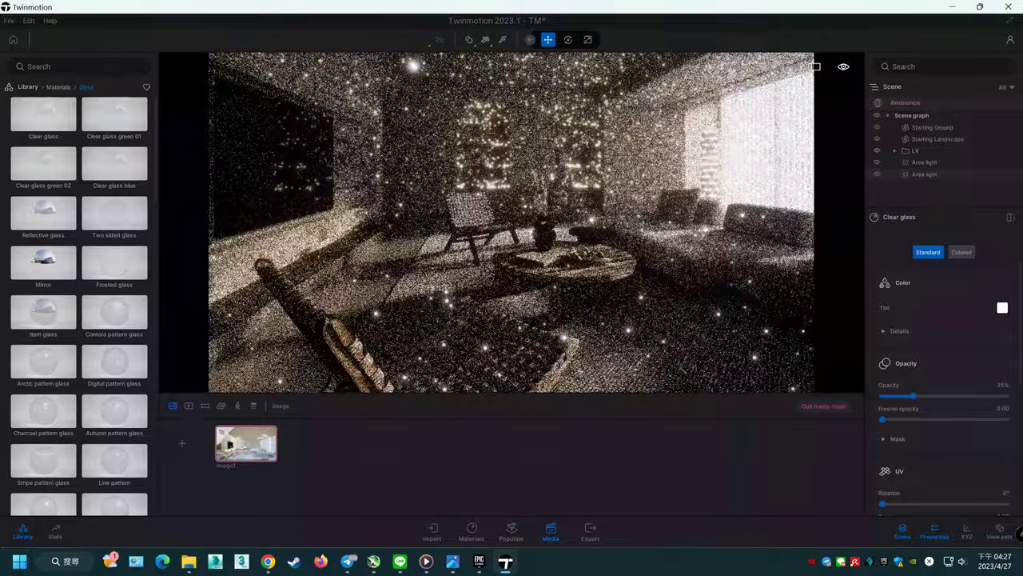
pyautogui.moveTo(480, 336); pyautogui.dragTo(475, 308)
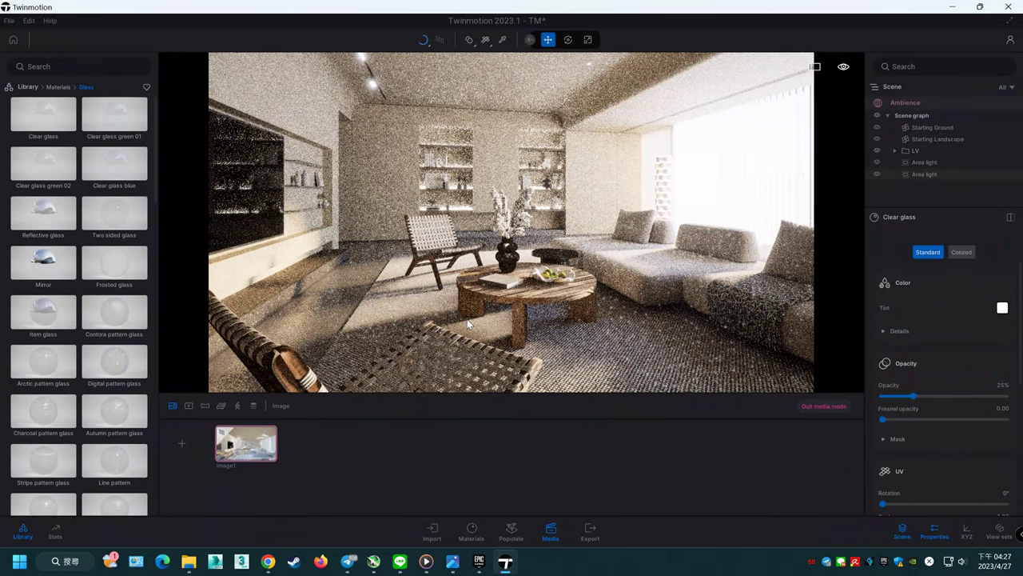
pyautogui.click(184, 443)
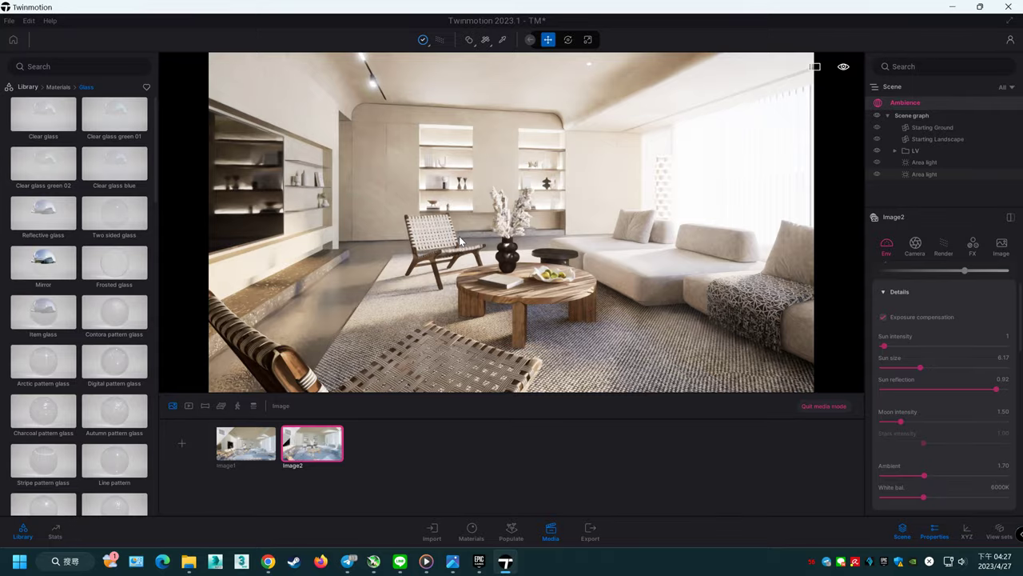
# Step: Capture a sofa-and-window view as Image3 and toggle the area lights' visibility off and on
pyautogui.moveTo(595, 249); pyautogui.dragTo(479, 255)
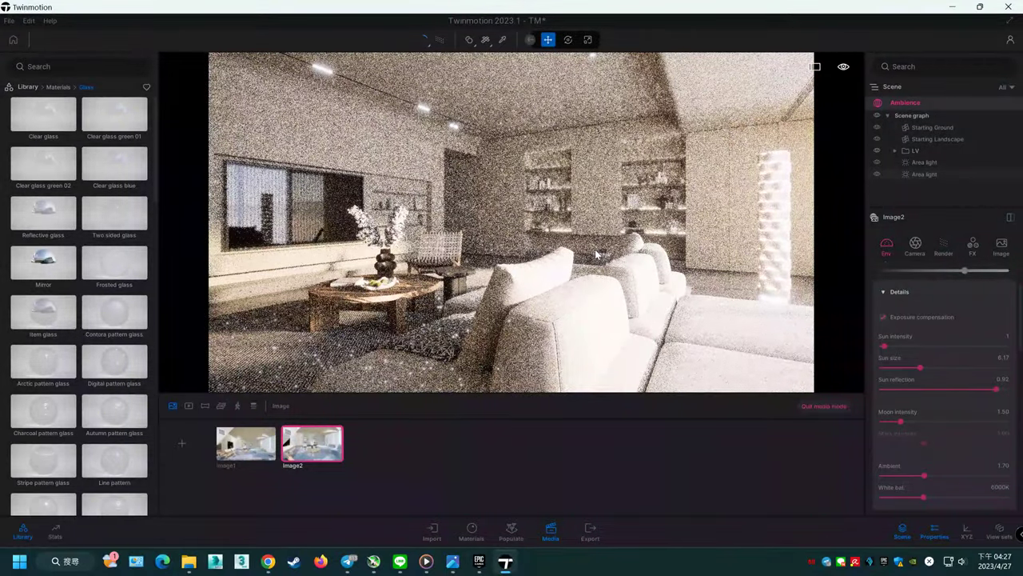
pyautogui.click(183, 444)
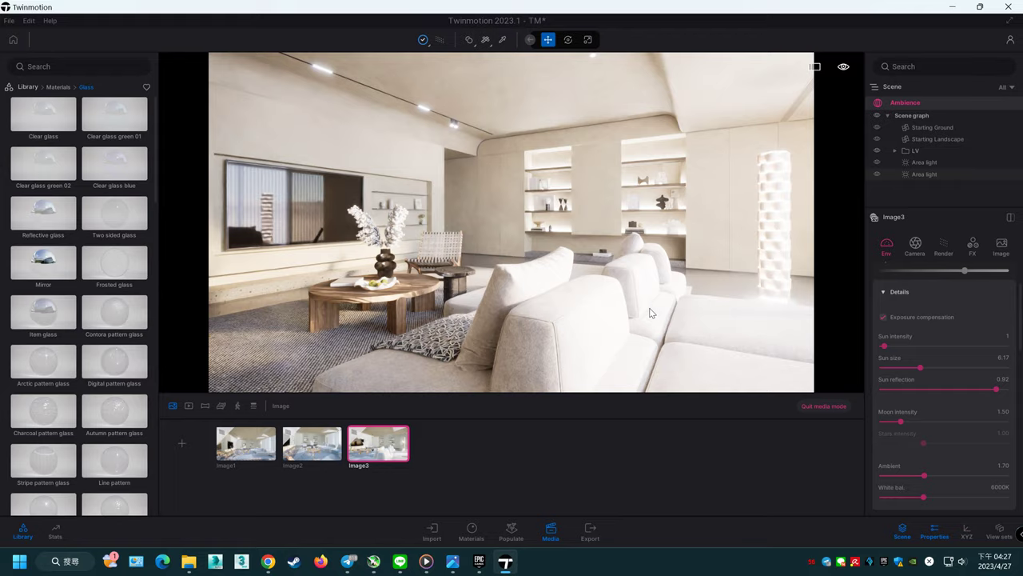
pyautogui.click(877, 174)
pyautogui.click(877, 162)
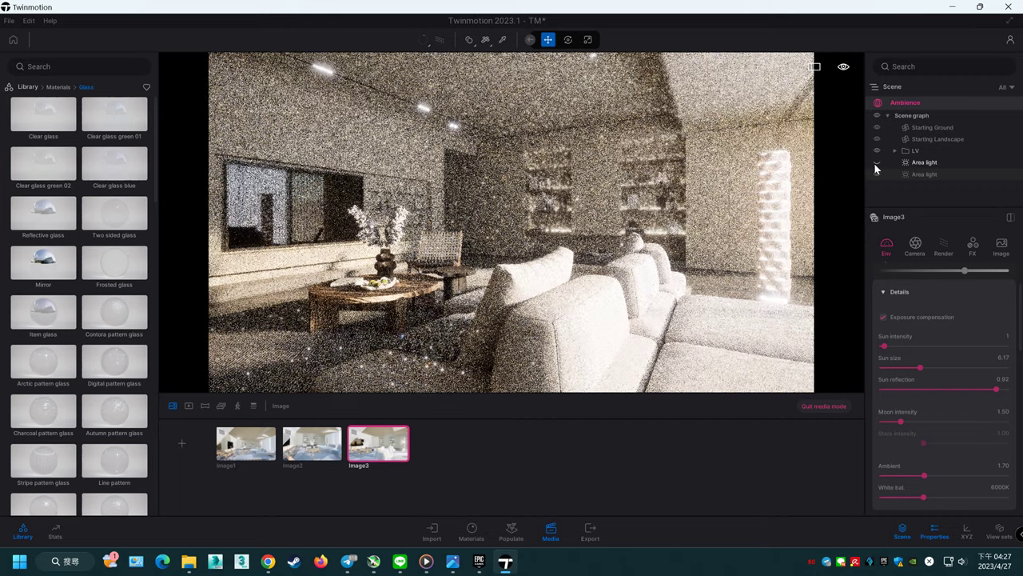
pyautogui.click(876, 162)
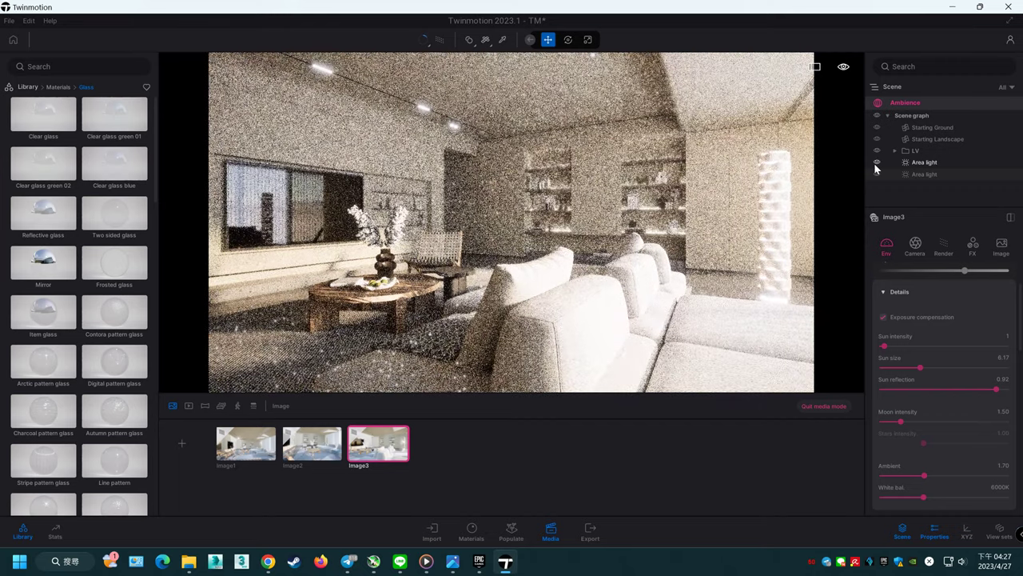
pyautogui.click(502, 40)
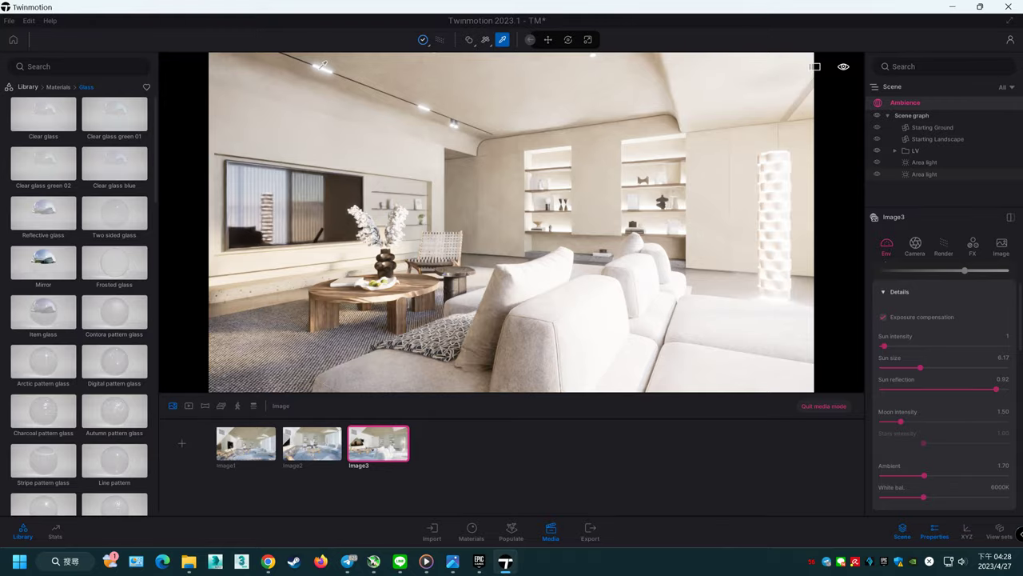
# Step: Tilt the view up and sample the ceiling material with the eyedropper
pyautogui.click(324, 65)
pyautogui.moveTo(338, 67); pyautogui.dragTo(339, 143)
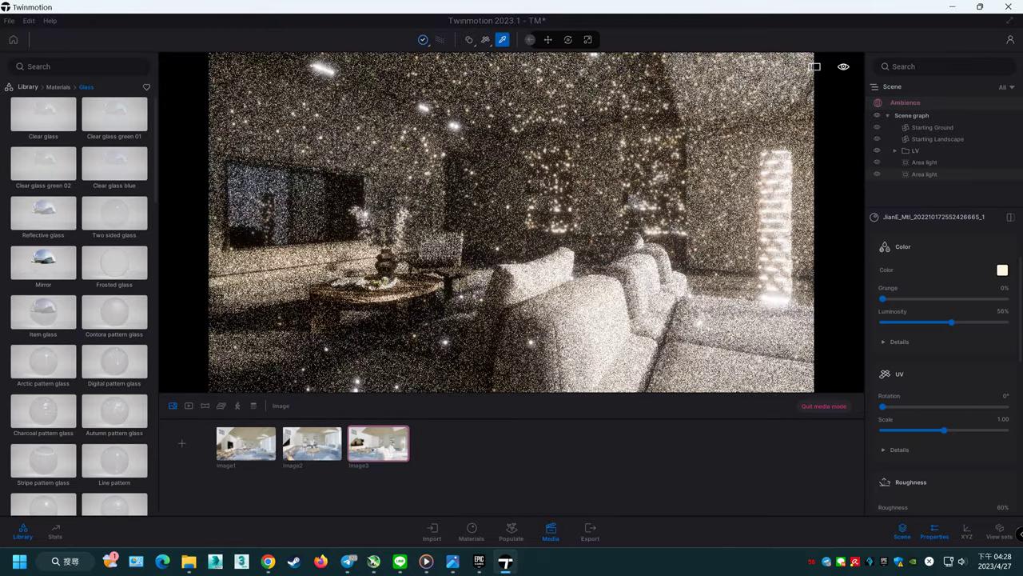
pyautogui.moveTo(511, 80); pyautogui.dragTo(521, 136)
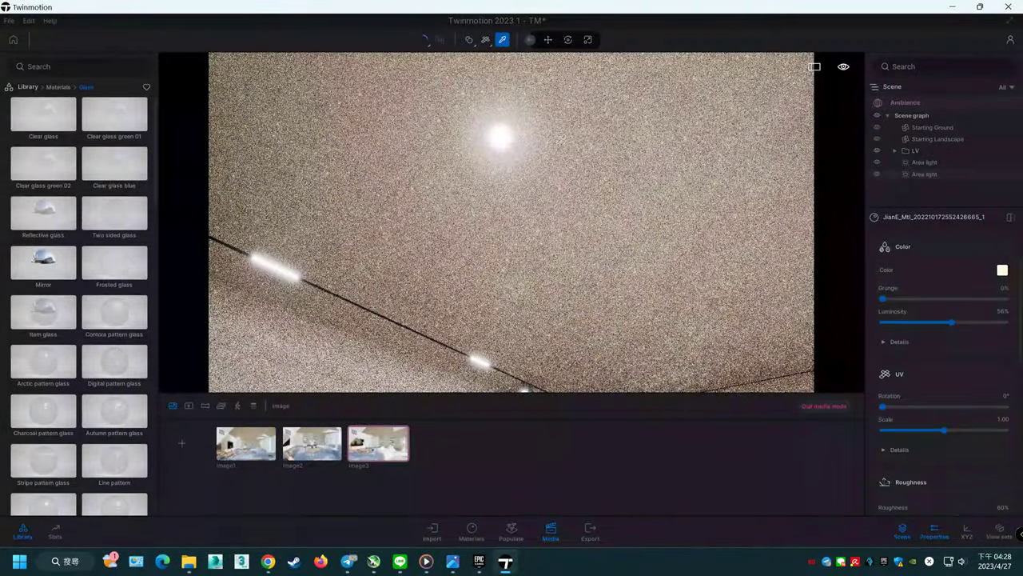
pyautogui.click(503, 135)
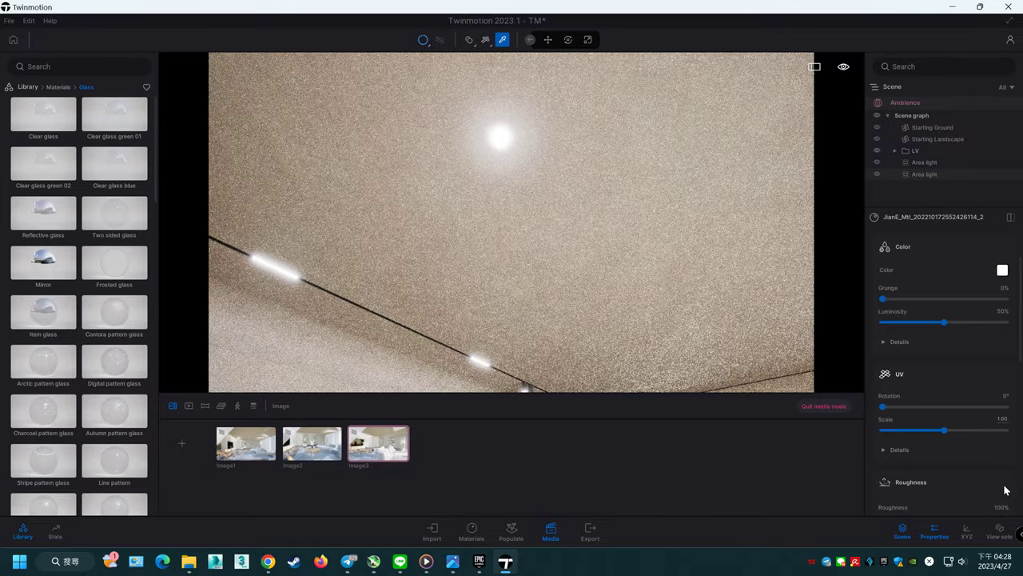
pyautogui.scroll(-3, 1005, 487)
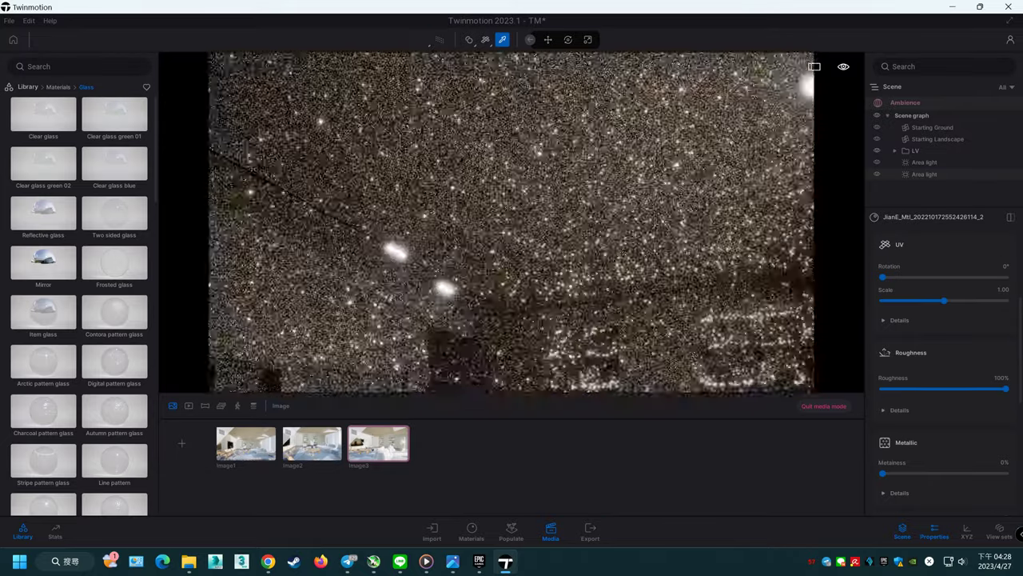
pyautogui.scroll(-3, 995, 467)
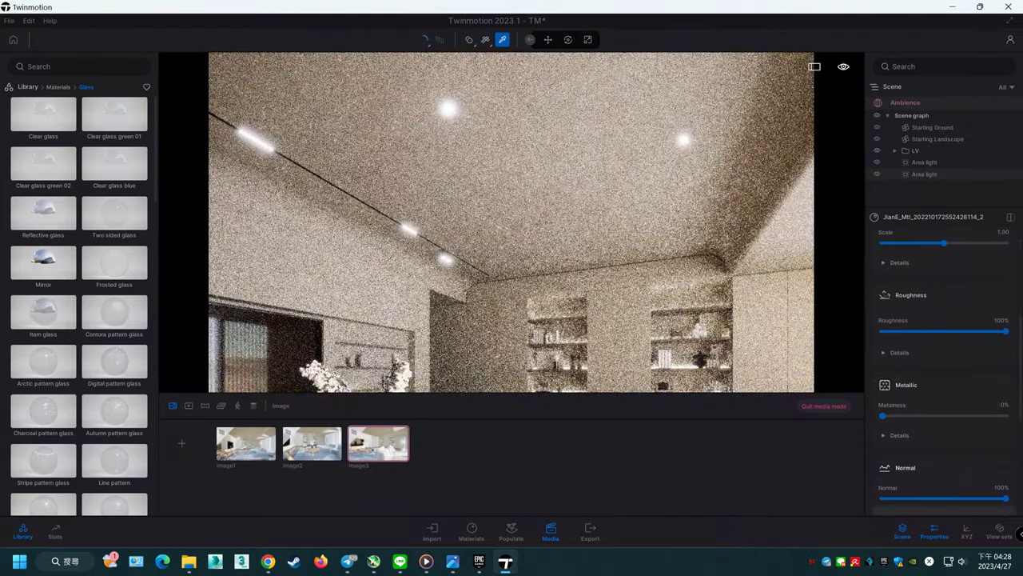
pyautogui.scroll(-1, 1017, 499)
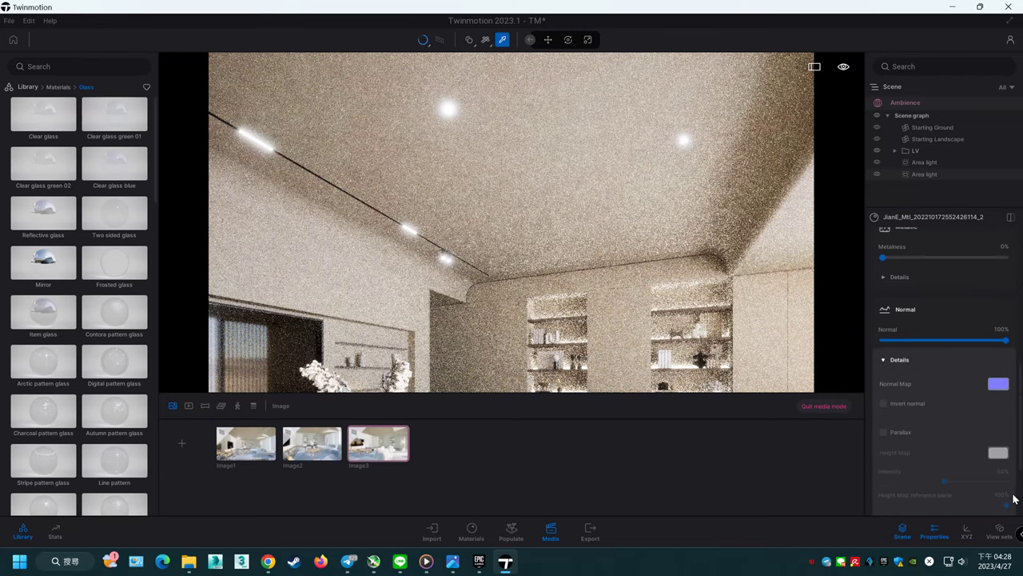
pyautogui.scroll(-4, 1015, 497)
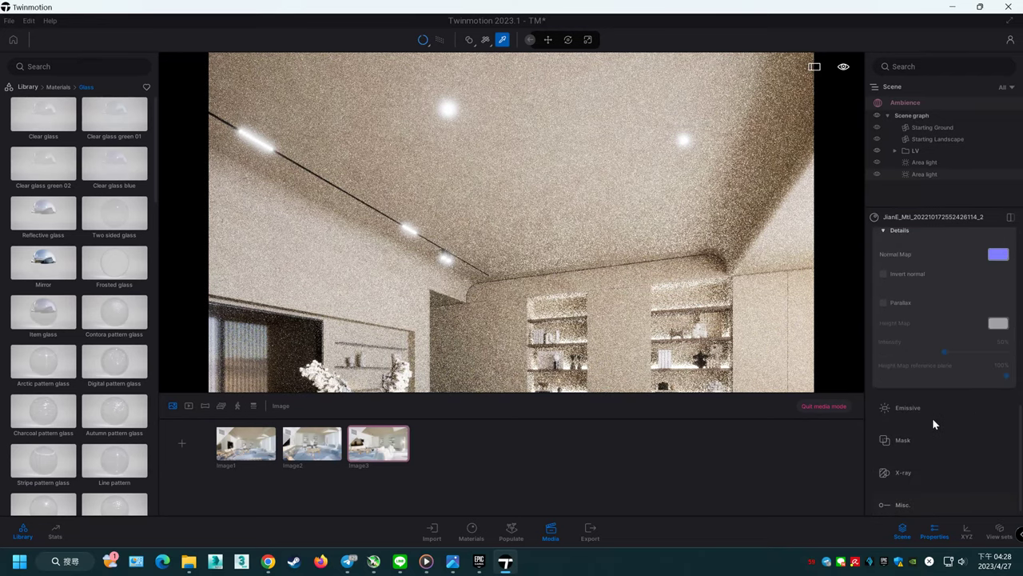
# Step: Set the ceiling material's emissive glow to 10 nit
pyautogui.click(894, 408)
pyautogui.moveTo(985, 438); pyautogui.dragTo(996, 438)
pyautogui.click(1006, 439)
pyautogui.write('60')
pyautogui.press('Return')
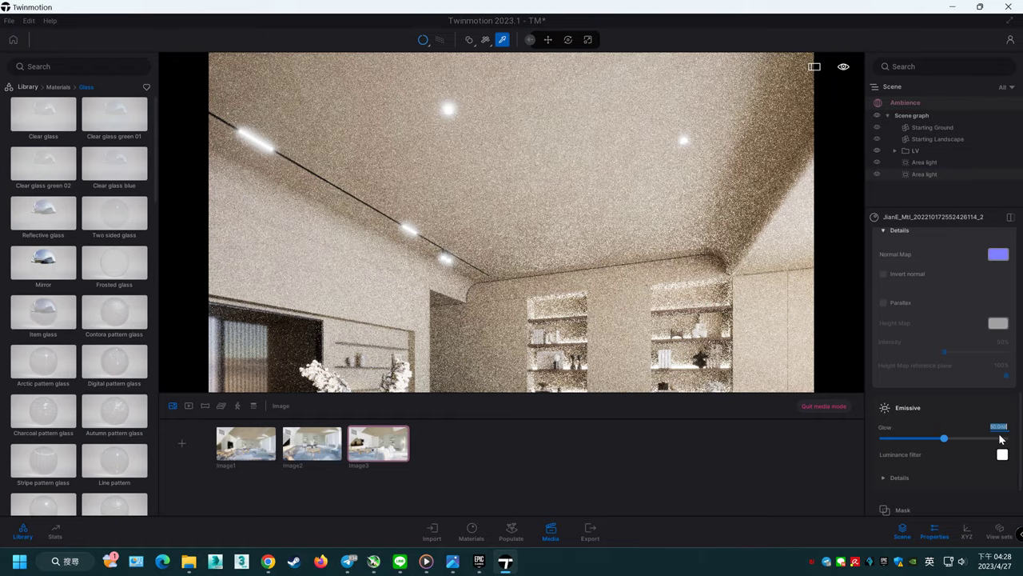
pyautogui.write('10')
pyautogui.press('Return')
pyautogui.write('0')
pyautogui.press('Return')
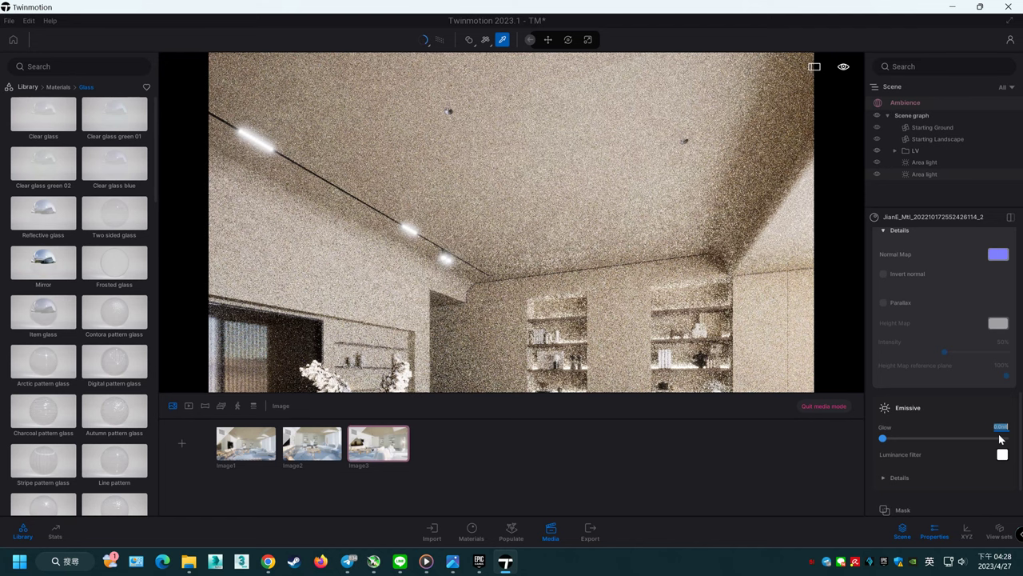
pyautogui.write('1')
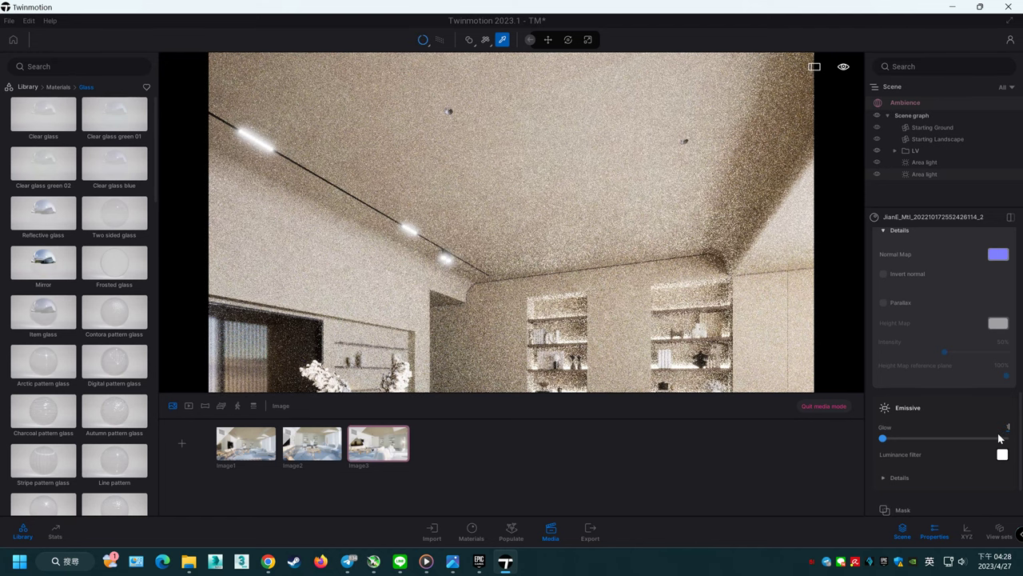
pyautogui.write('0')
pyautogui.press('Return')
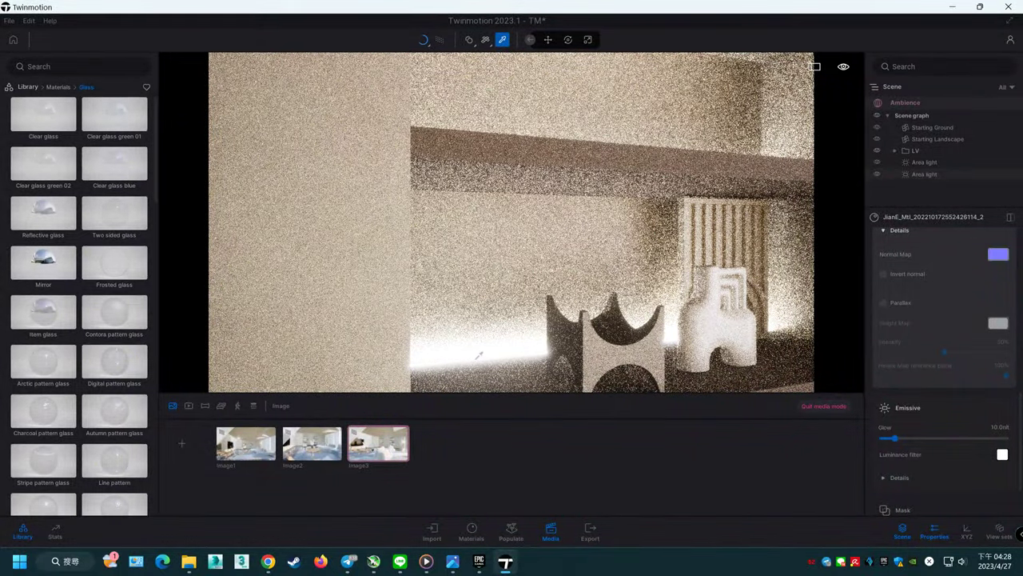
# Step: Sample the glowing material beside the vase, then return to the Image1 viewpoint
pyautogui.scroll(3, 512, 269)
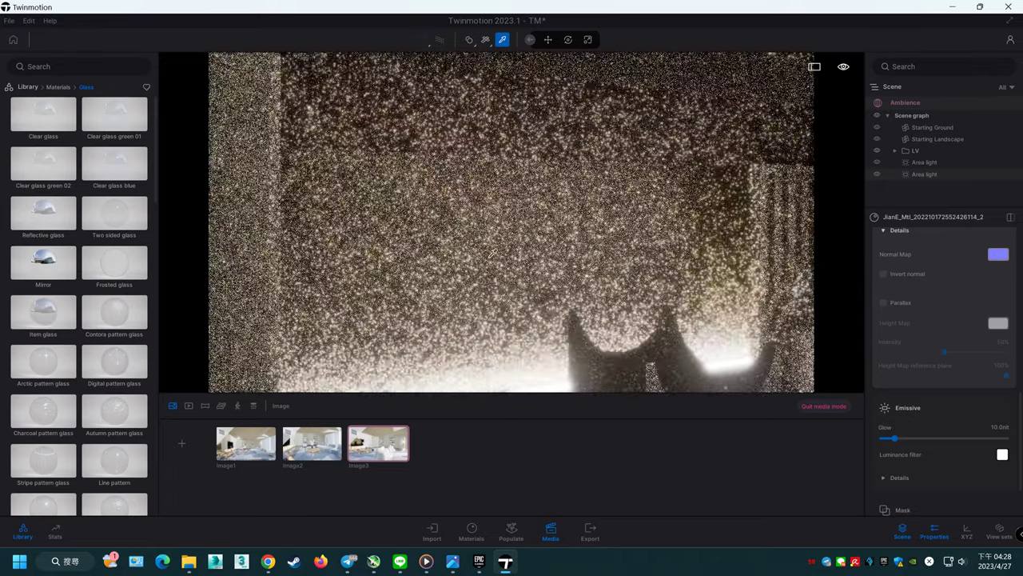
pyautogui.scroll(-3, 493, 253)
pyautogui.scroll(-3, 504, 332)
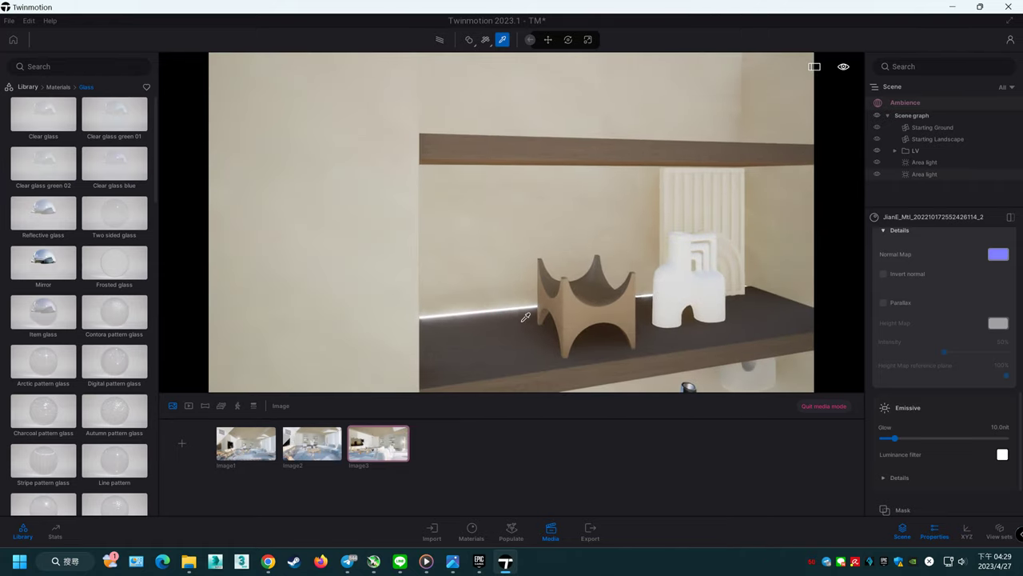
pyautogui.scroll(3, 525, 319)
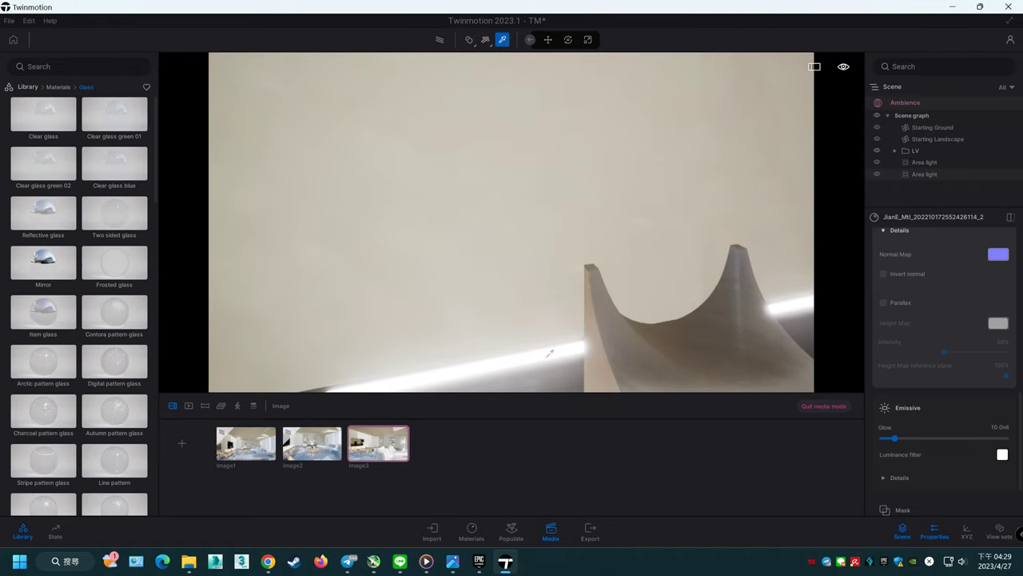
pyautogui.press('Escape')
pyautogui.click(502, 39)
pyautogui.click(546, 350)
pyautogui.click(249, 447)
pyautogui.click(249, 447)
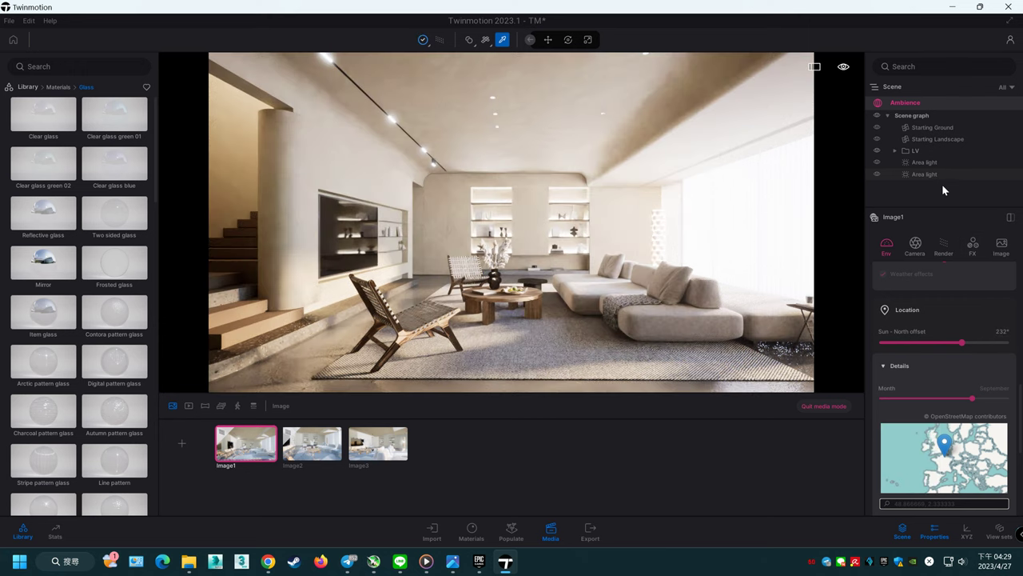
# Step: Select the second area light and lower its intensity to 5.00
pyautogui.click(942, 176)
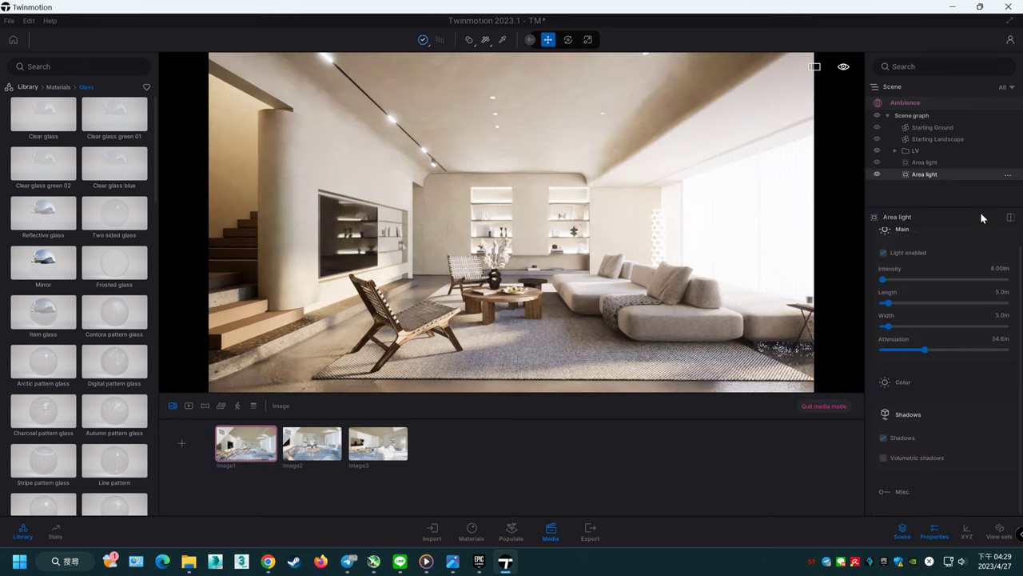
pyautogui.doubleClick(999, 268)
pyautogui.write('5')
pyautogui.press('Return')
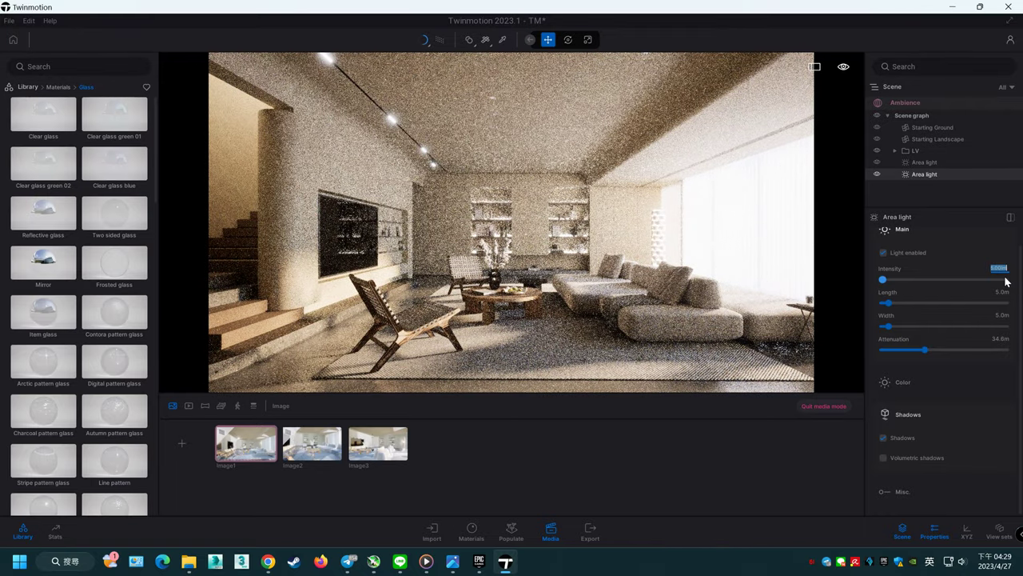
pyautogui.press('Return')
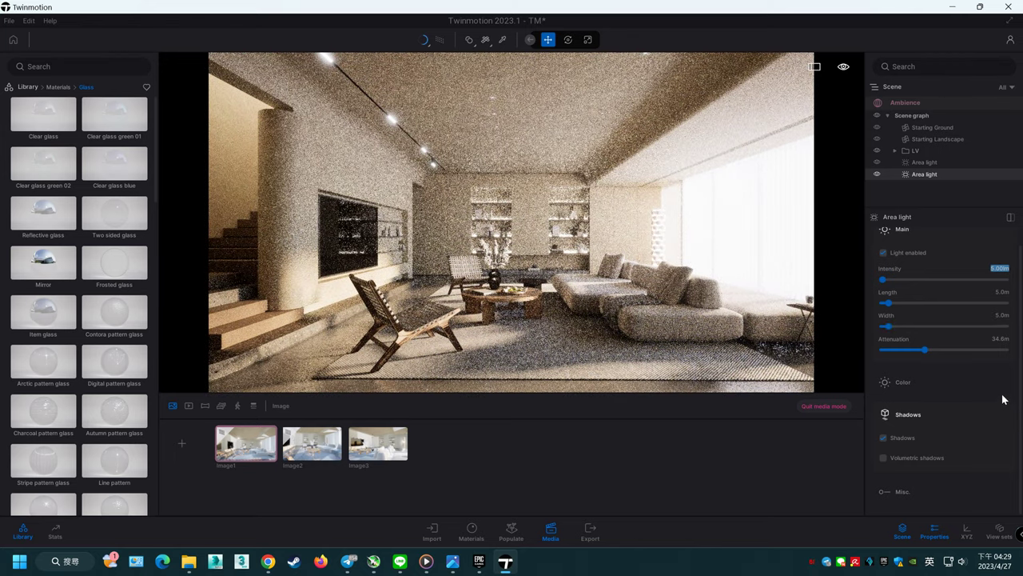
# Step: Expand the light's Color settings and open the colour picker on its white FFFFFF colour
pyautogui.scroll(1, 951, 404)
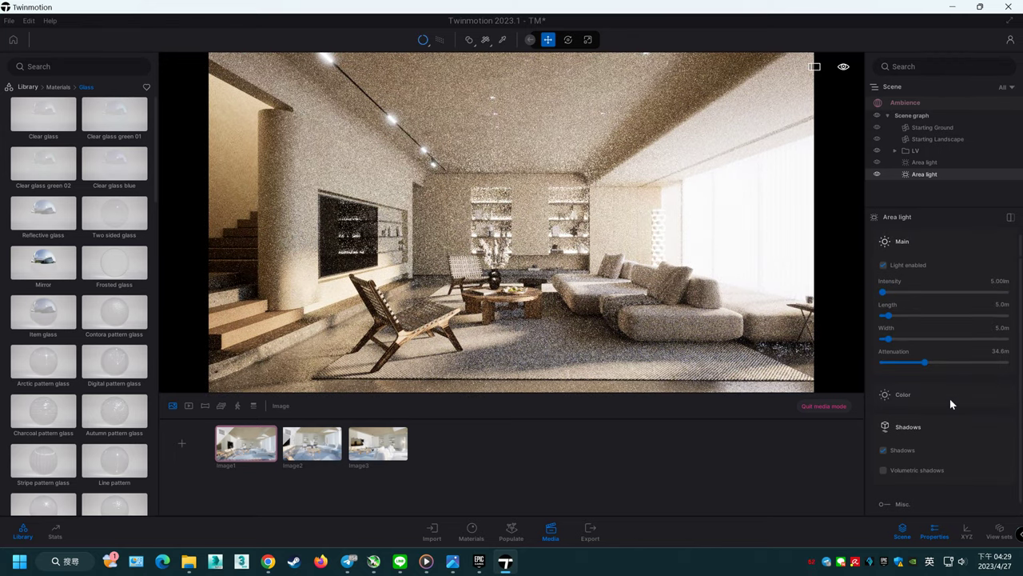
pyautogui.click(901, 397)
pyautogui.click(975, 447)
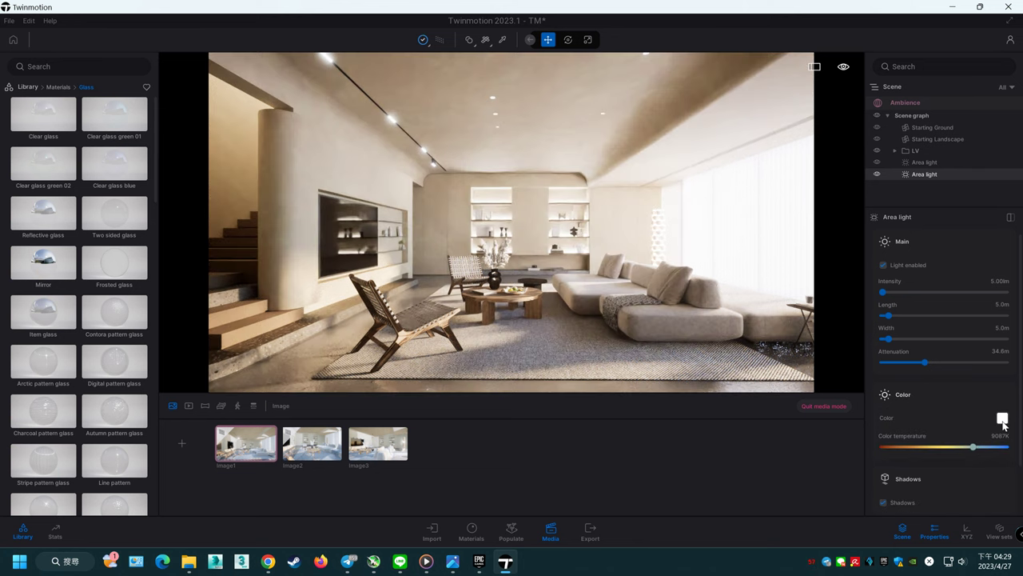
pyautogui.click(1003, 419)
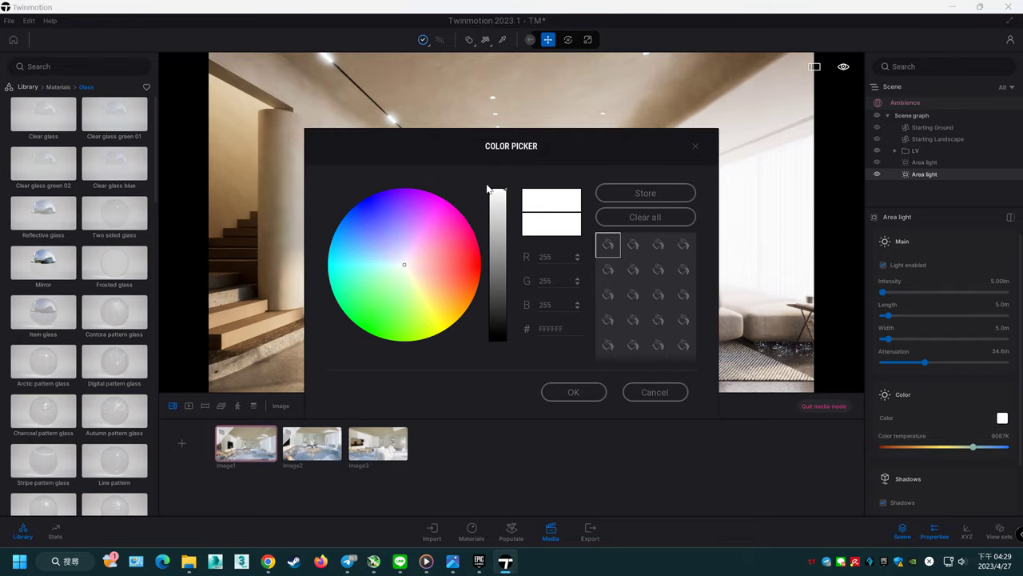
# Step: Tint the area light pale sky-blue in the Color Picker
pyautogui.click(389, 249)
pyautogui.moveTo(552, 156)
pyautogui.mouseDown()
pyautogui.moveTo(612, 279)
pyautogui.moveTo(236, 193)
pyautogui.mouseUp()
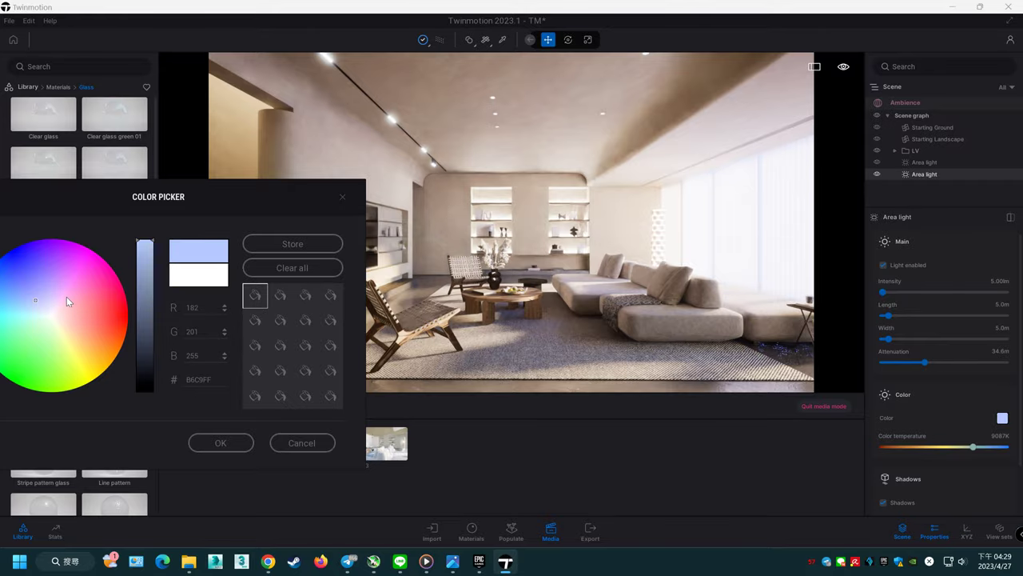
pyautogui.click(44, 304)
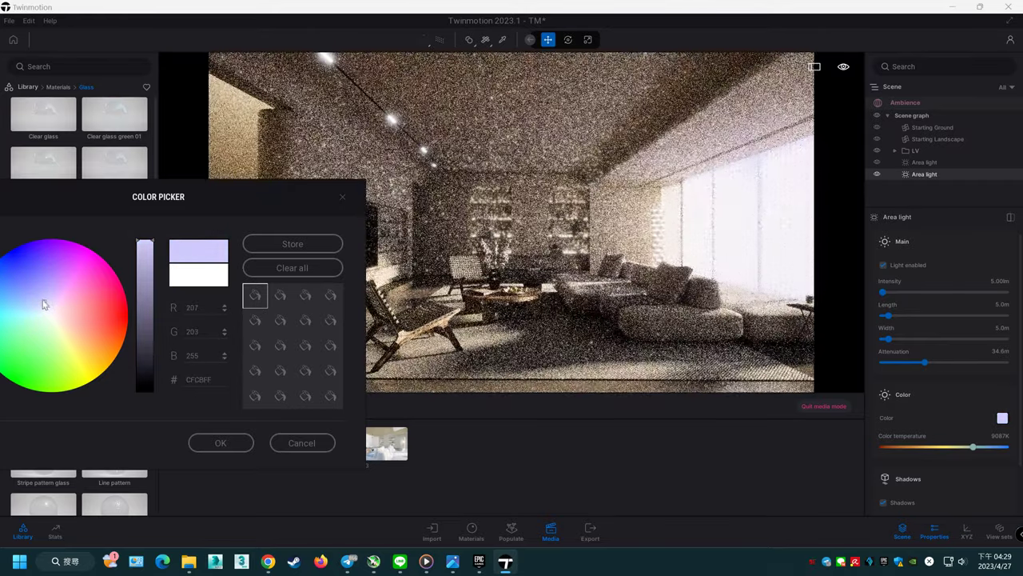
pyautogui.moveTo(43, 304); pyautogui.dragTo(41, 305)
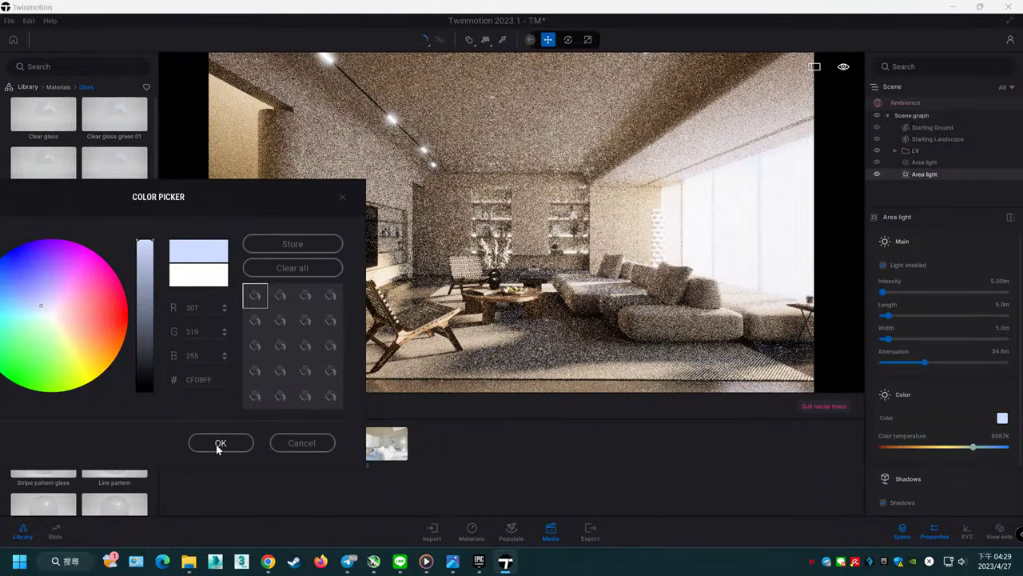
pyautogui.click(217, 444)
# Step: Set intensity 8.00, colour temperature about 7517K and attenuation 78.2 m, then save the project
pyautogui.click(999, 281)
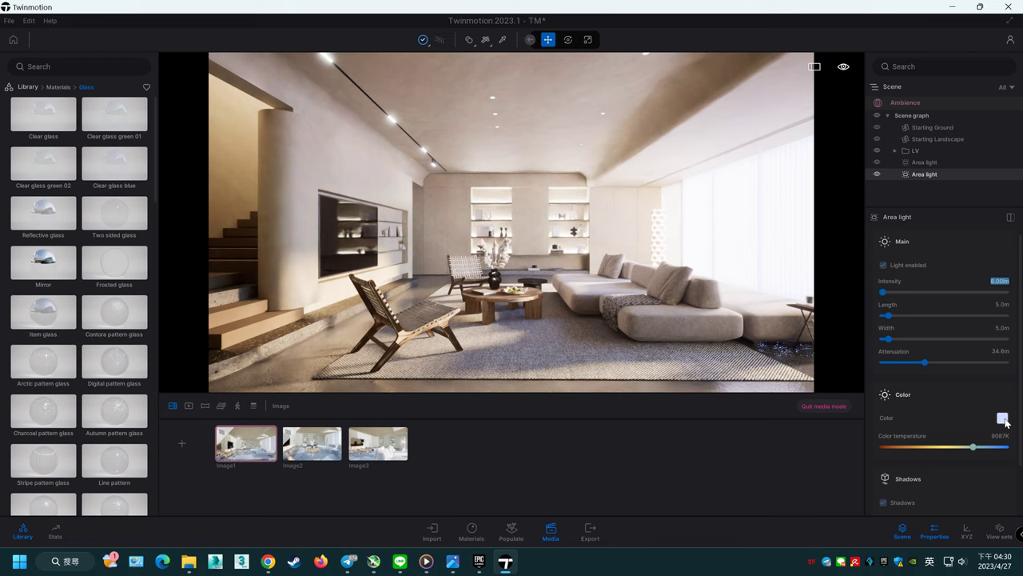
pyautogui.moveTo(974, 446); pyautogui.dragTo(957, 449)
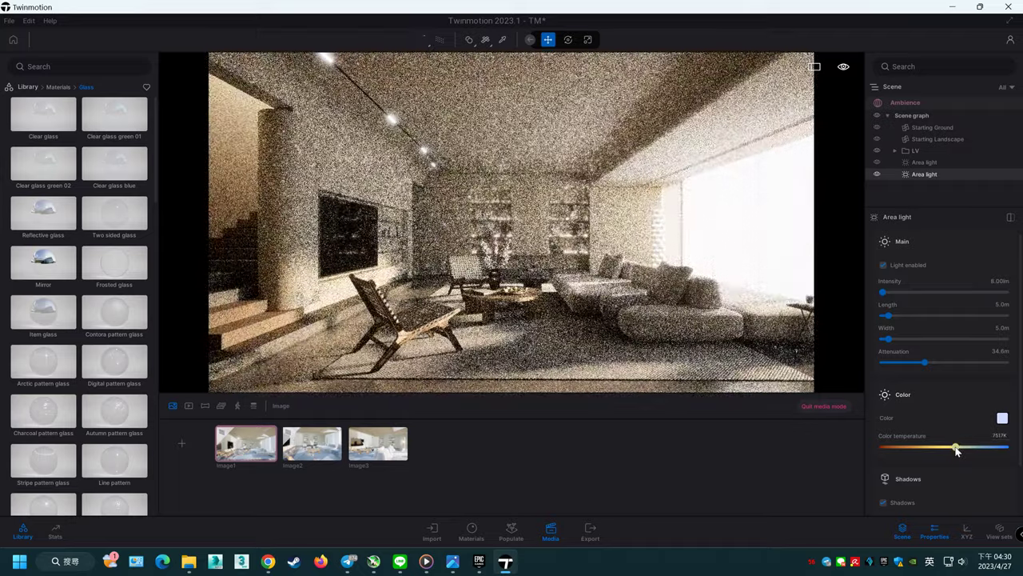
pyautogui.click(963, 362)
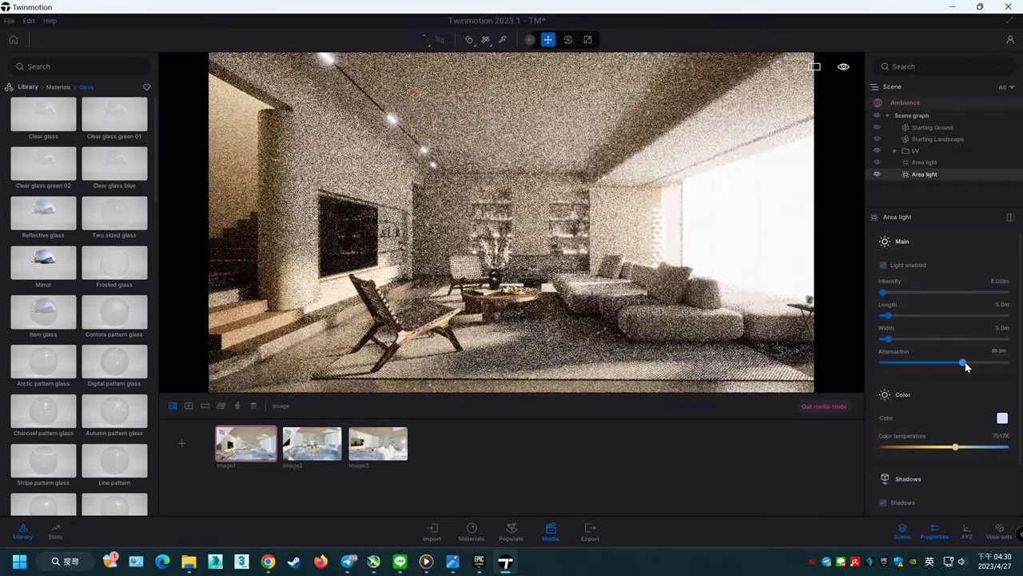
pyautogui.click(980, 364)
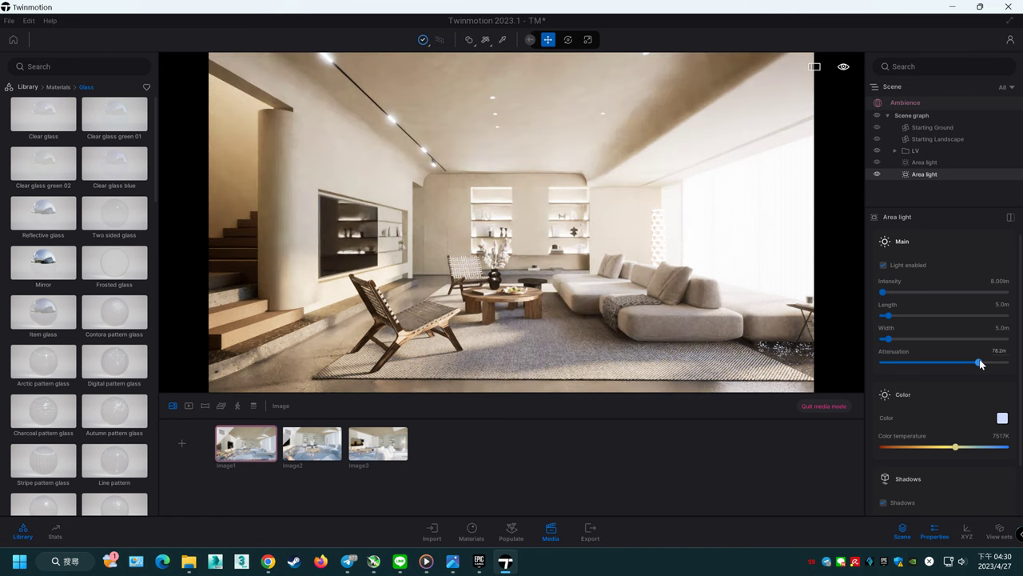
pyautogui.click(9, 21)
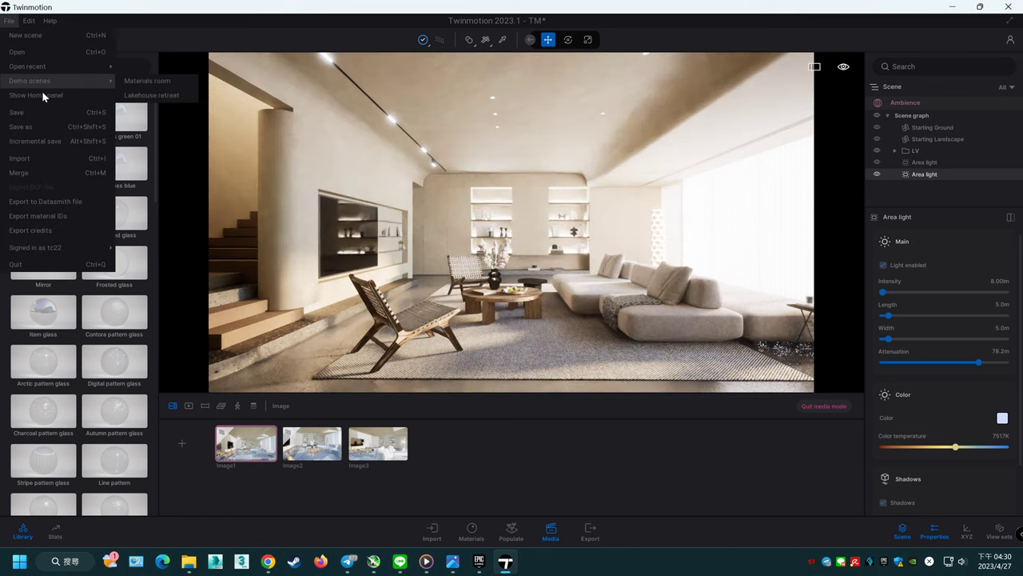
pyautogui.click(37, 109)
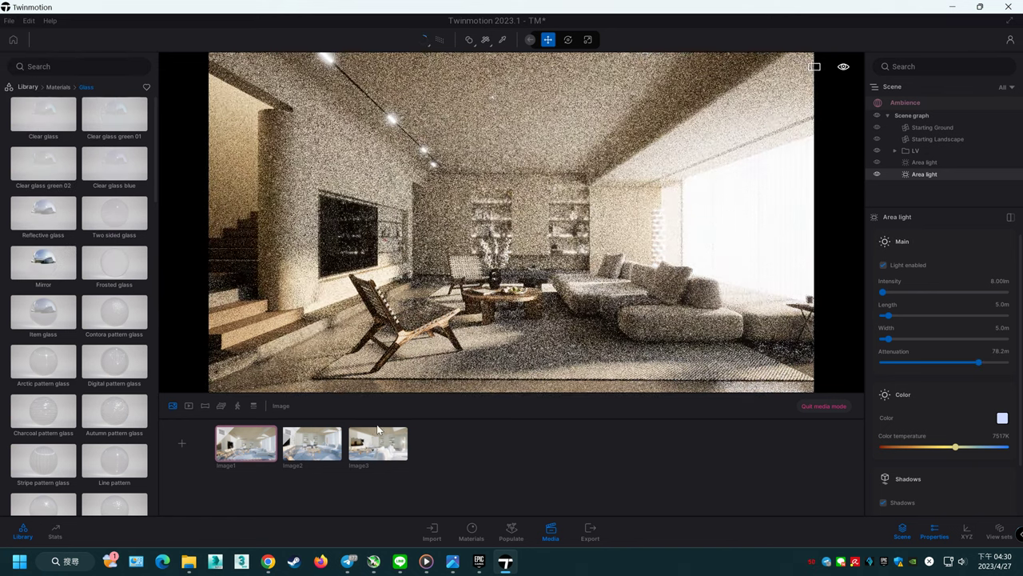
pyautogui.click(242, 432)
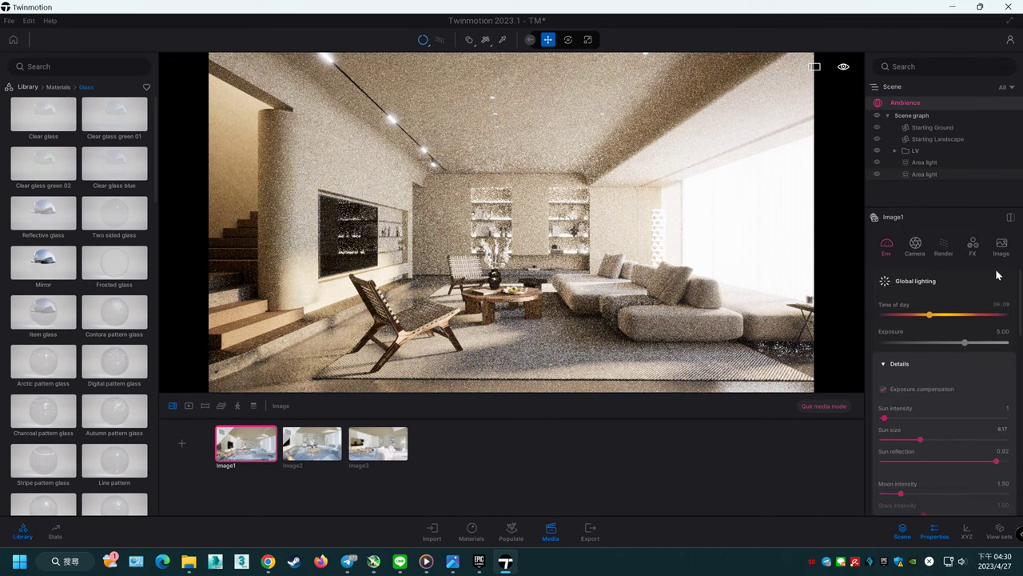
# Step: Set the Image1 and Image2 output size to 4K UHD 3840x2160
pyautogui.click(915, 244)
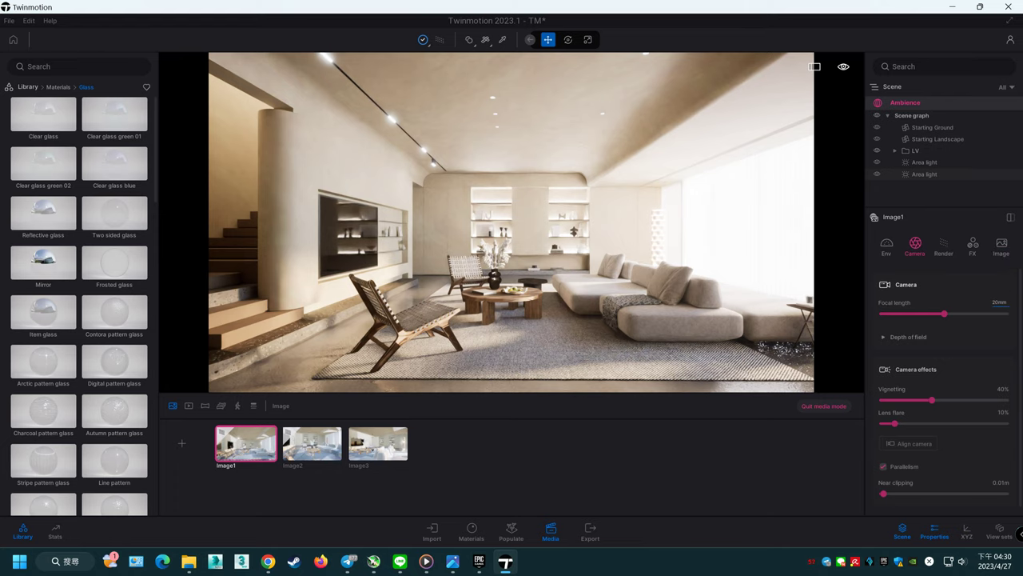
pyautogui.click(1001, 244)
pyautogui.click(929, 306)
pyautogui.click(927, 336)
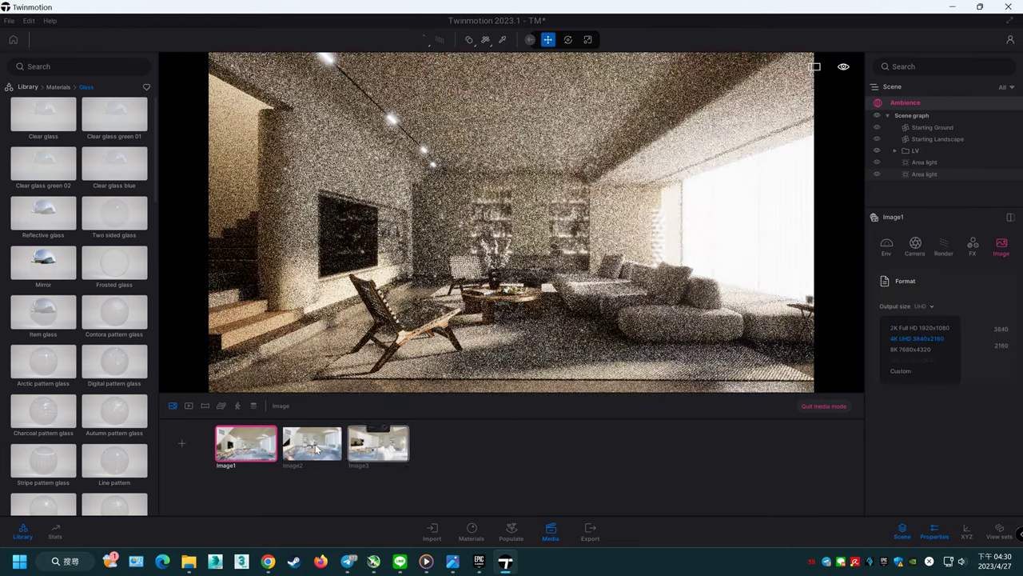
pyautogui.click(315, 448)
pyautogui.click(933, 305)
pyautogui.click(930, 337)
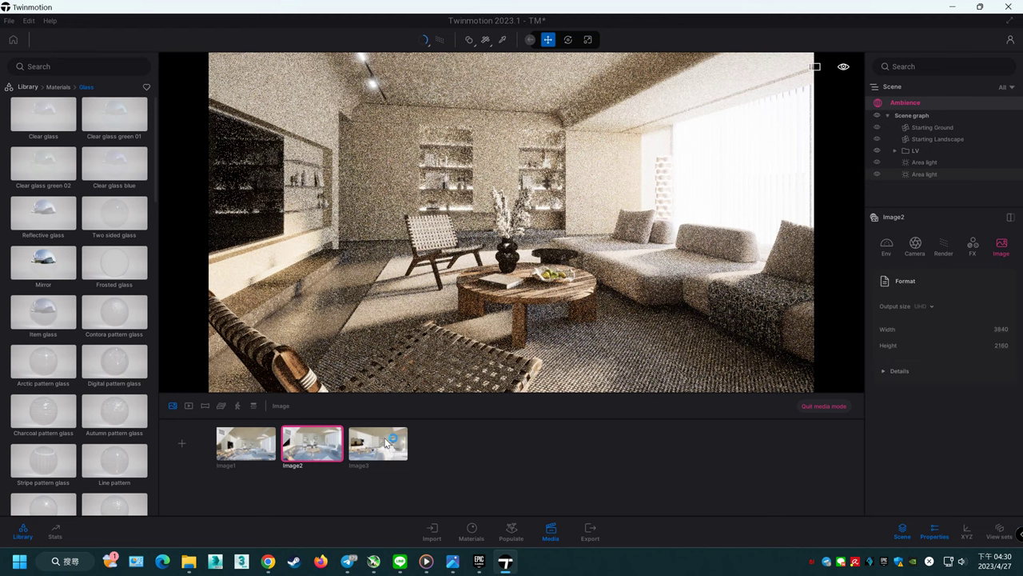
# Step: Review Image3's output size choices, then step through the Image1, Image2 and Image3 viewpoints
pyautogui.click(388, 444)
pyautogui.click(932, 306)
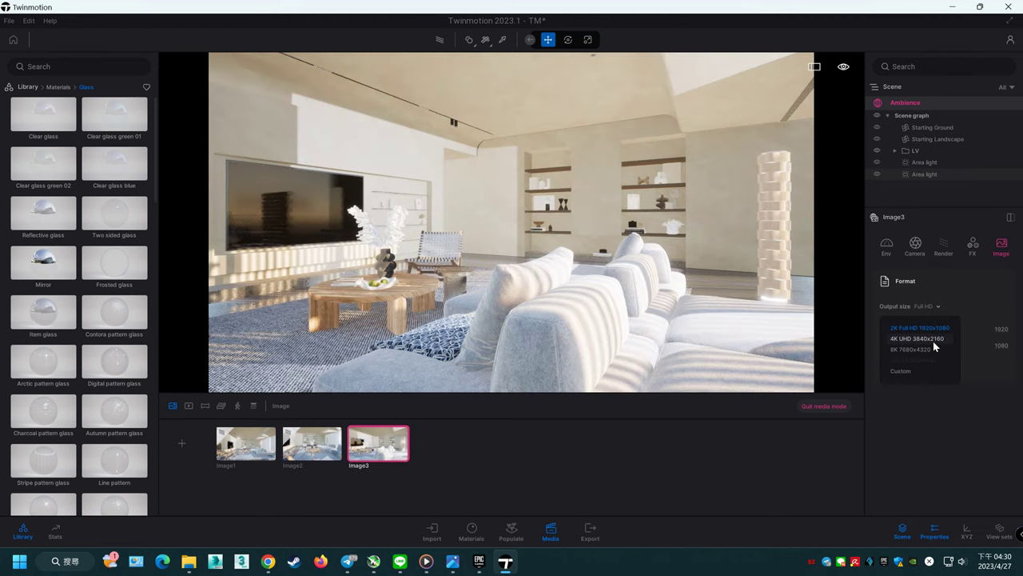
pyautogui.click(245, 454)
pyautogui.click(251, 456)
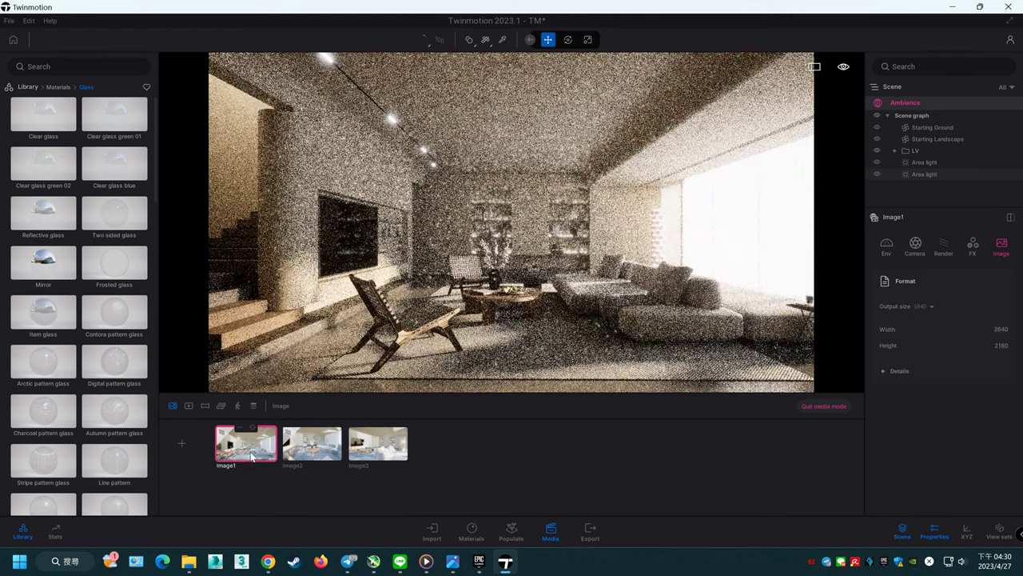
pyautogui.click(312, 447)
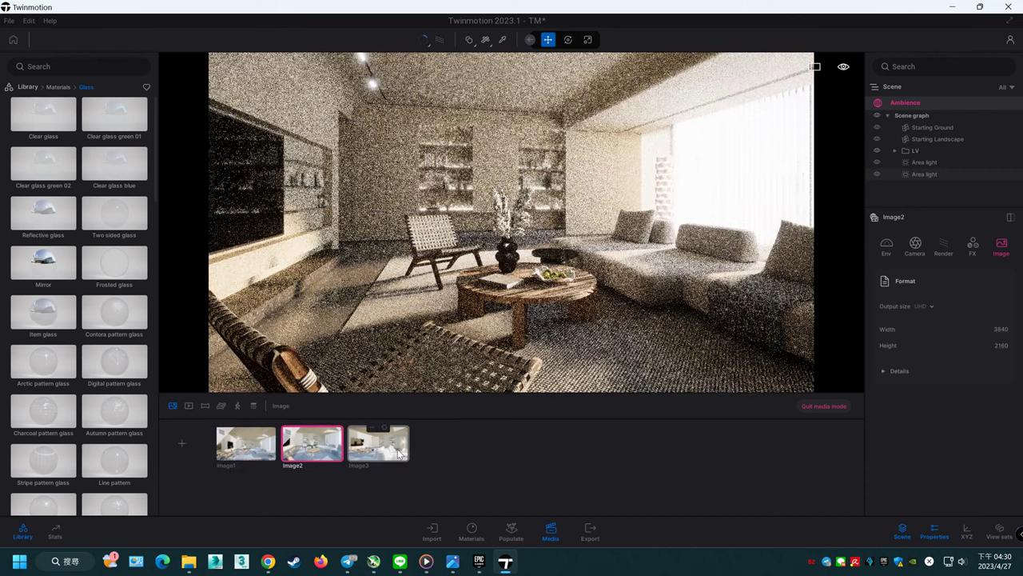
pyautogui.click(398, 452)
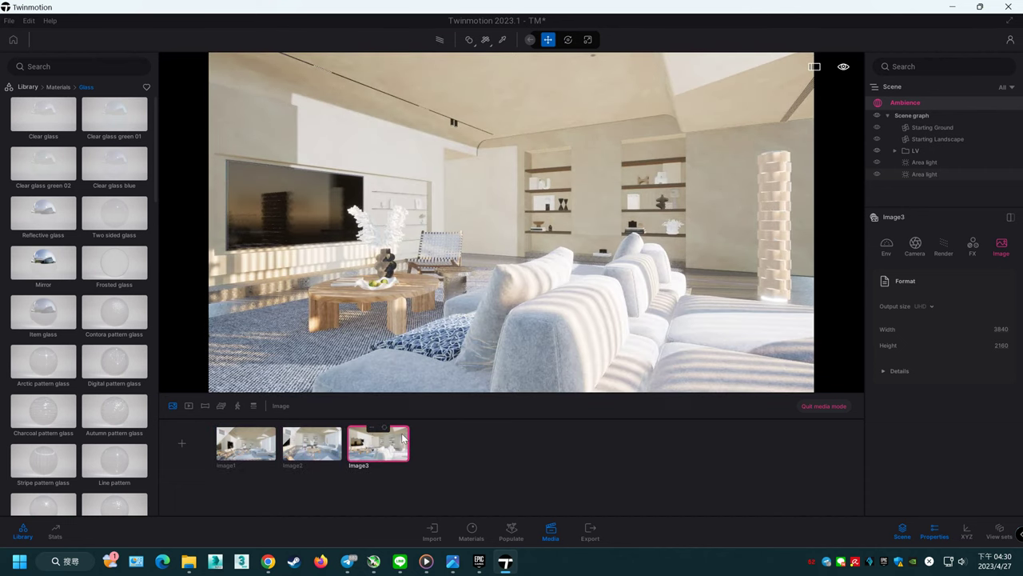
# Step: Switch rendering to Path Tracer, preview Image2 and Image1, and open the Export panel
pyautogui.click(946, 246)
pyautogui.click(934, 280)
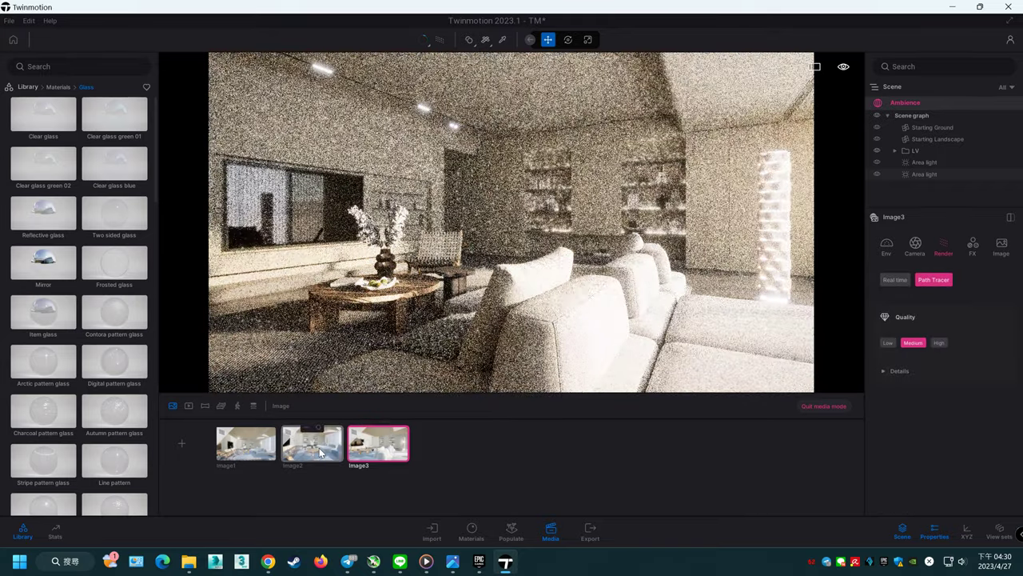
pyautogui.click(323, 436)
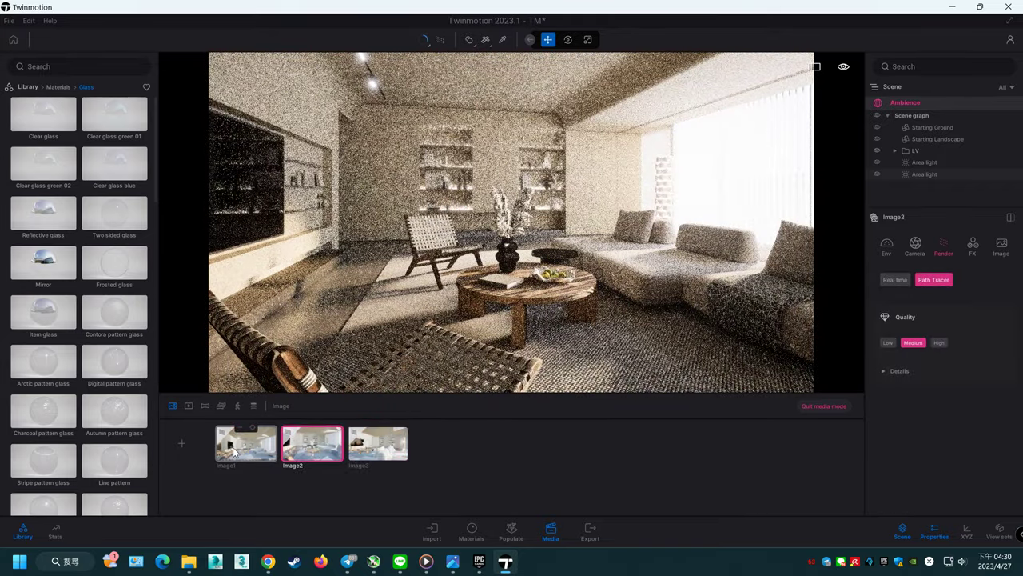
pyautogui.click(233, 447)
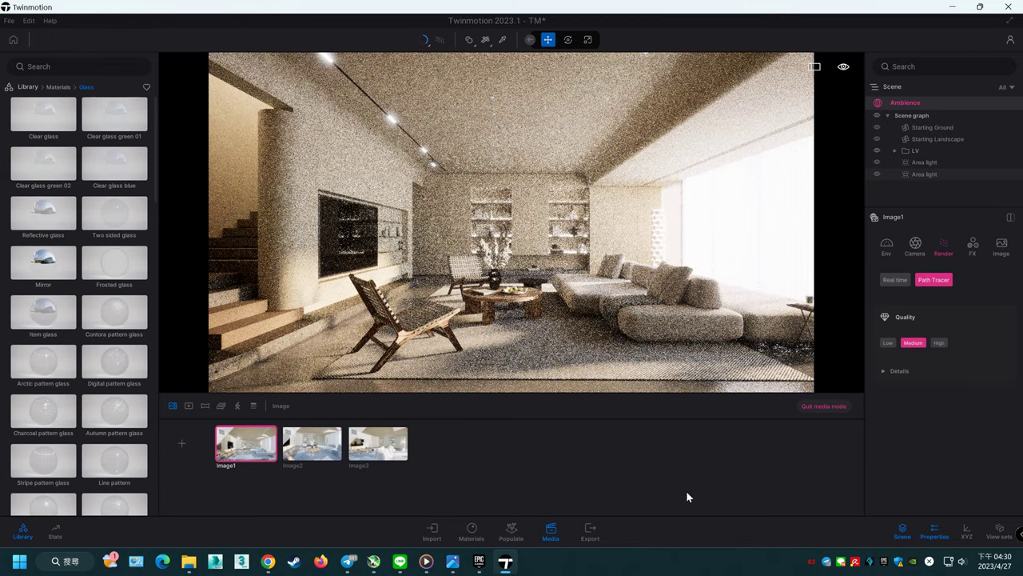
pyautogui.click(594, 529)
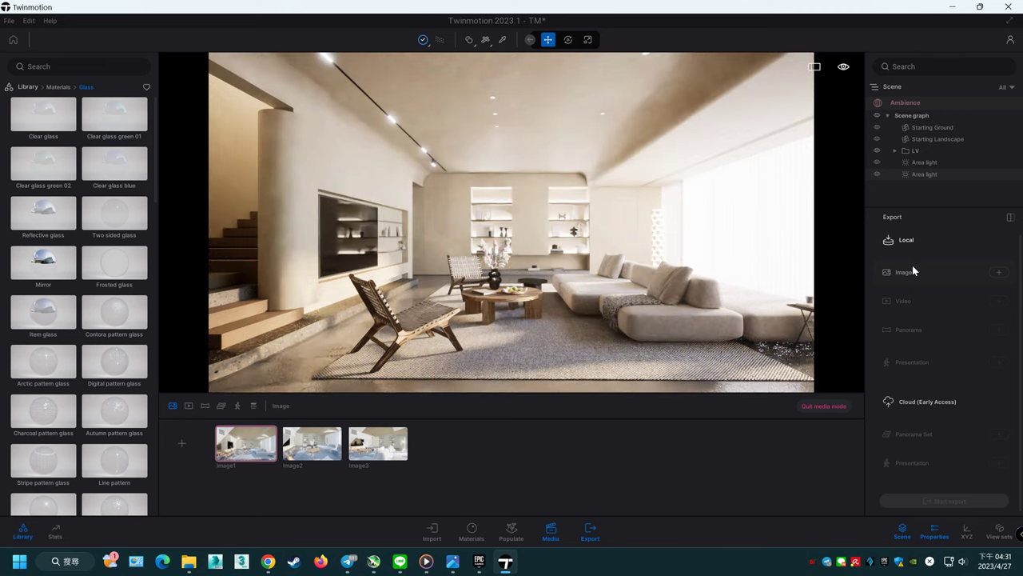
# Step: Set the still-image export format to JPG and review the Details options
pyautogui.click(912, 270)
pyautogui.click(909, 312)
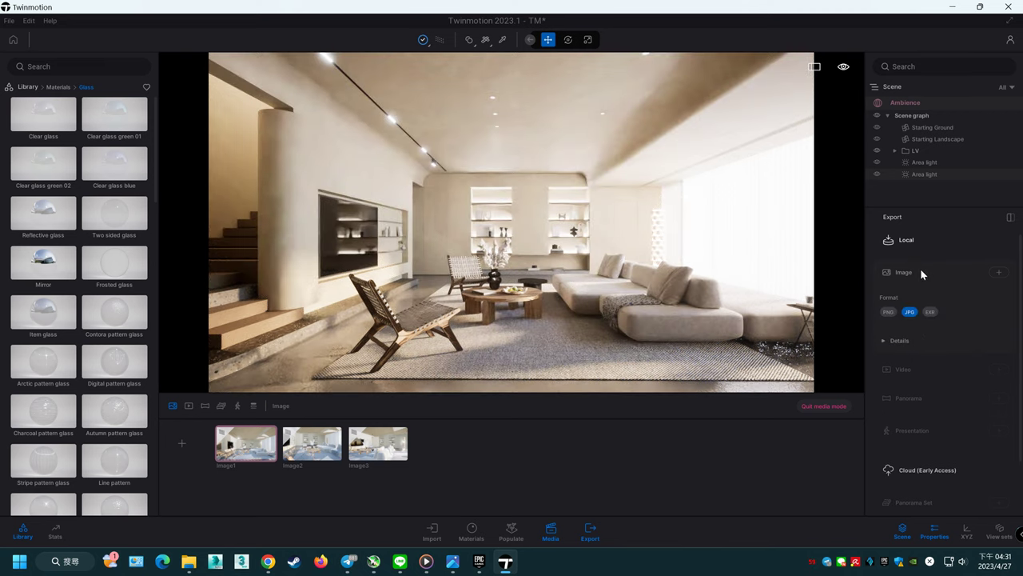
pyautogui.click(885, 340)
pyautogui.click(886, 340)
pyautogui.click(885, 340)
pyautogui.click(886, 340)
pyautogui.click(886, 339)
pyautogui.click(886, 340)
pyautogui.scroll(-1, 994, 386)
pyautogui.scroll(-1, 993, 386)
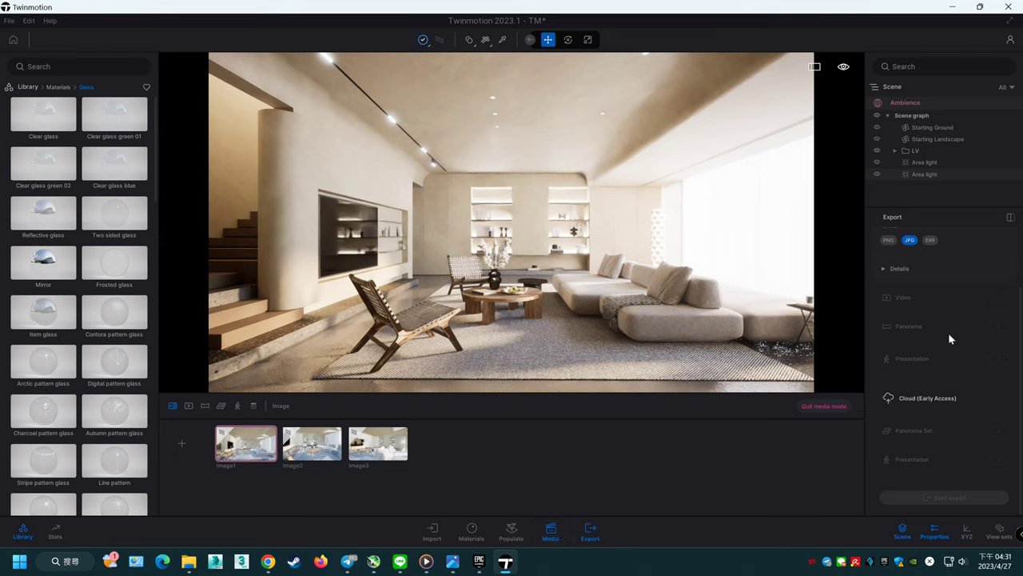
pyautogui.scroll(3, 949, 333)
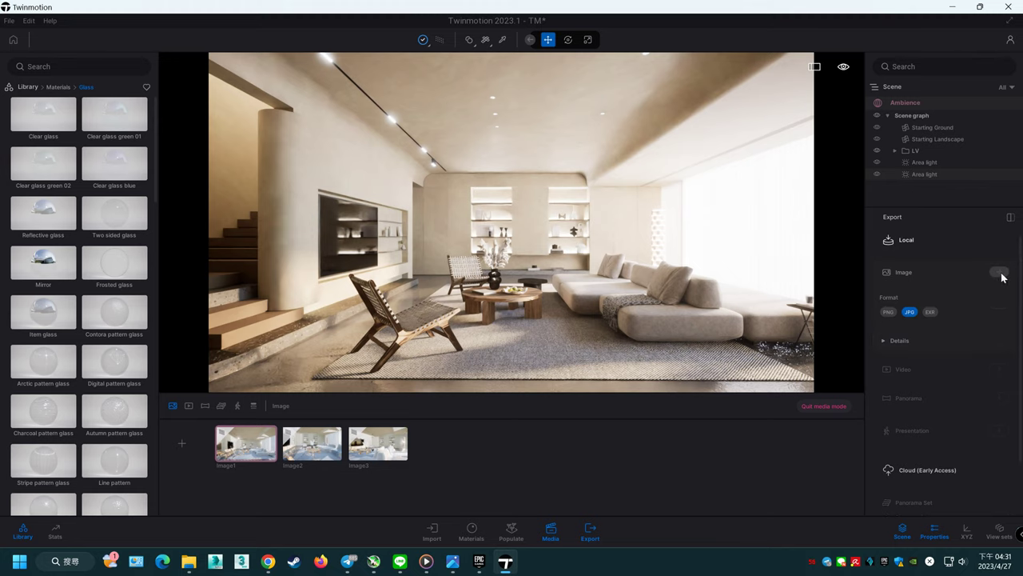
# Step: Select Image1, Image2 and Image3 for export and start it into the datasmith folder
pyautogui.click(1000, 273)
pyautogui.click(316, 288)
pyautogui.click(392, 280)
pyautogui.click(462, 277)
pyautogui.click(989, 224)
pyautogui.scroll(-2, 986, 376)
pyautogui.click(986, 497)
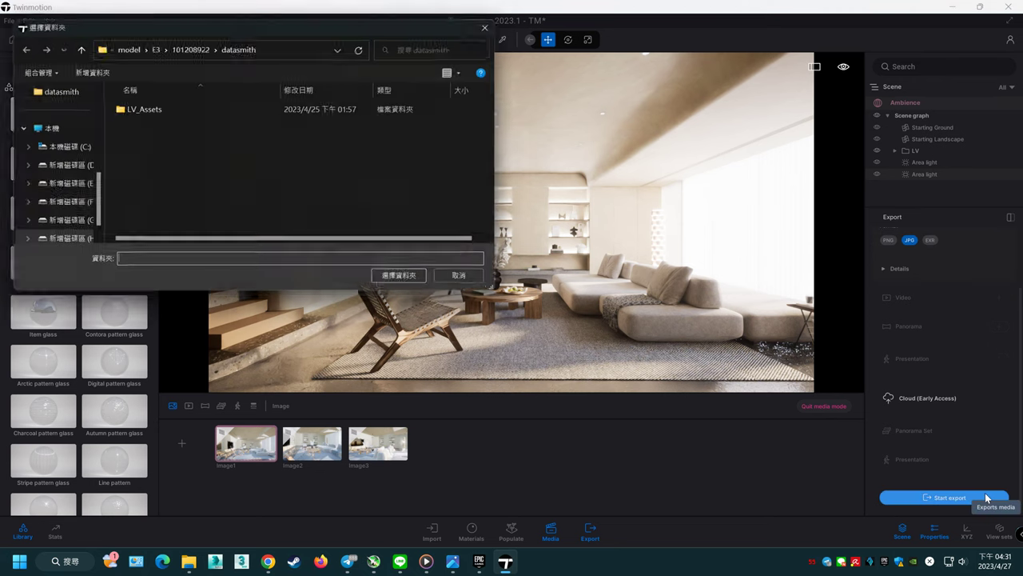
pyautogui.click(409, 281)
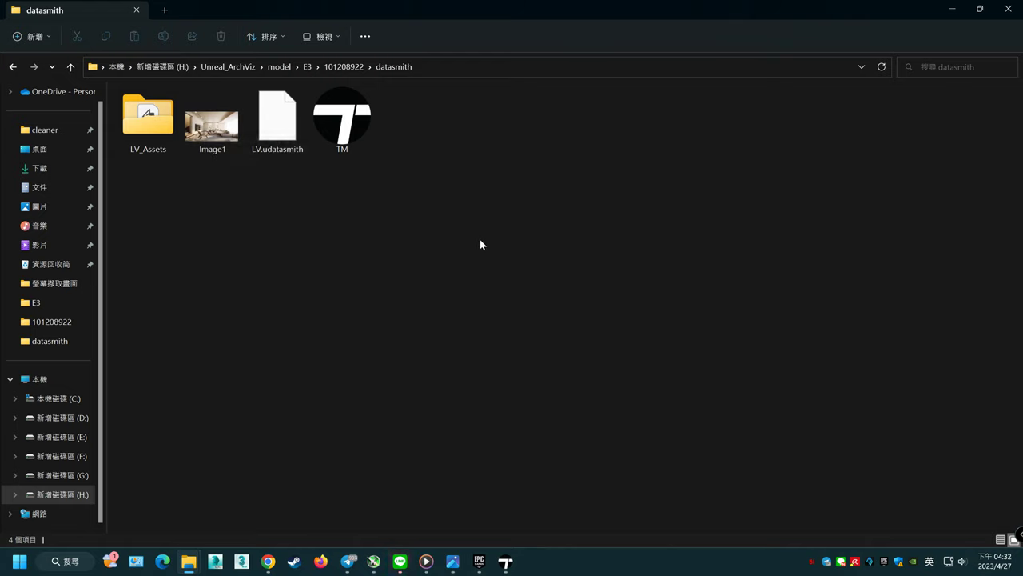
# Step: Preview the exported Image1 in Photos and check Twinmotion's export progress
pyautogui.doubleClick(222, 131)
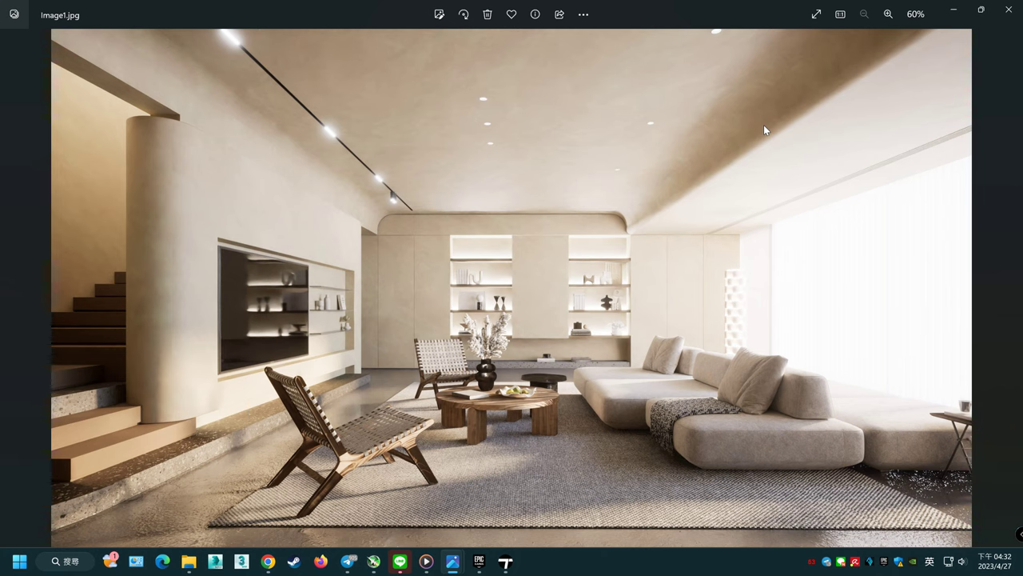
pyautogui.click(1009, 9)
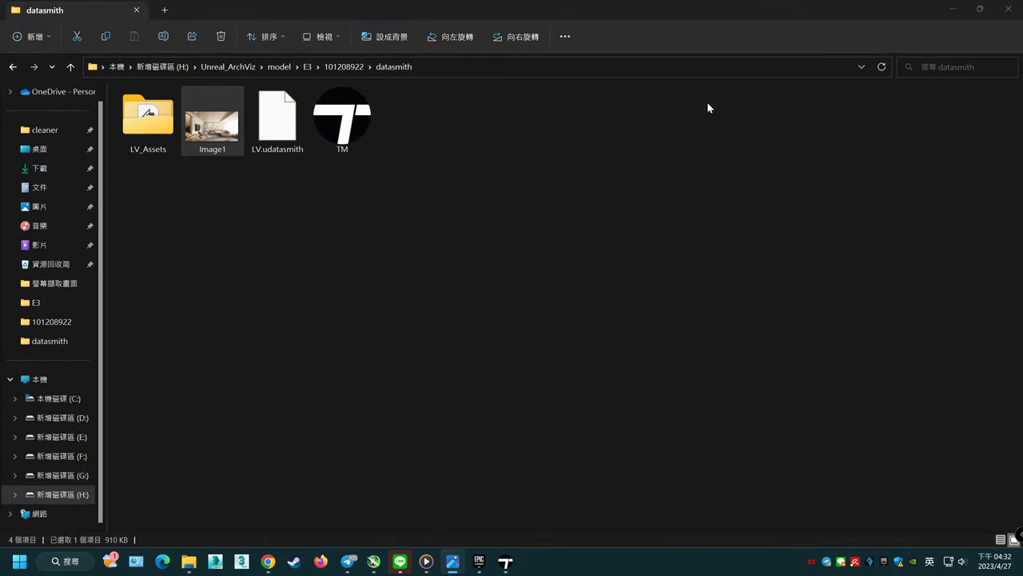
pyautogui.click(951, 8)
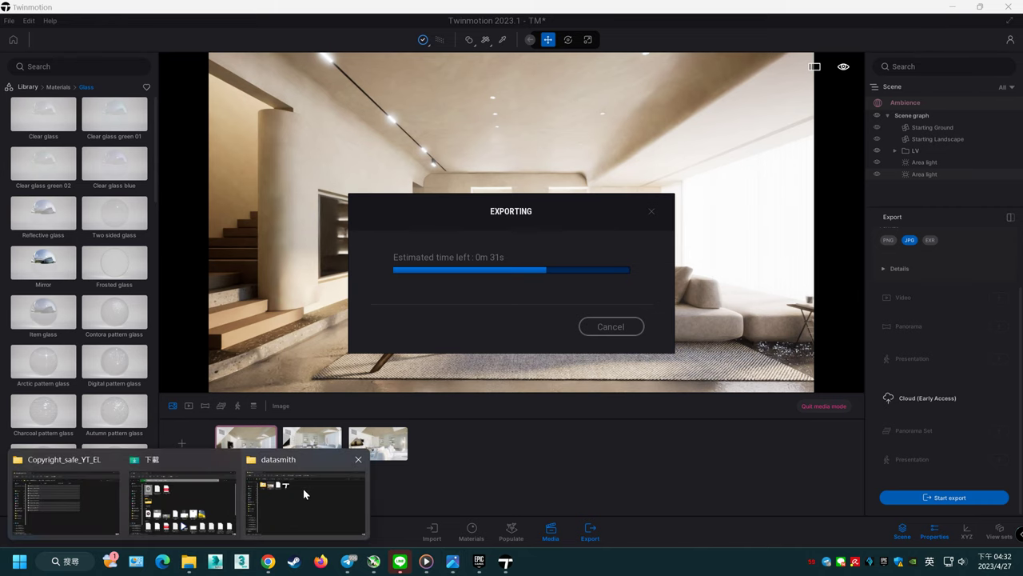
pyautogui.moveTo(189, 561)
pyautogui.click(303, 488)
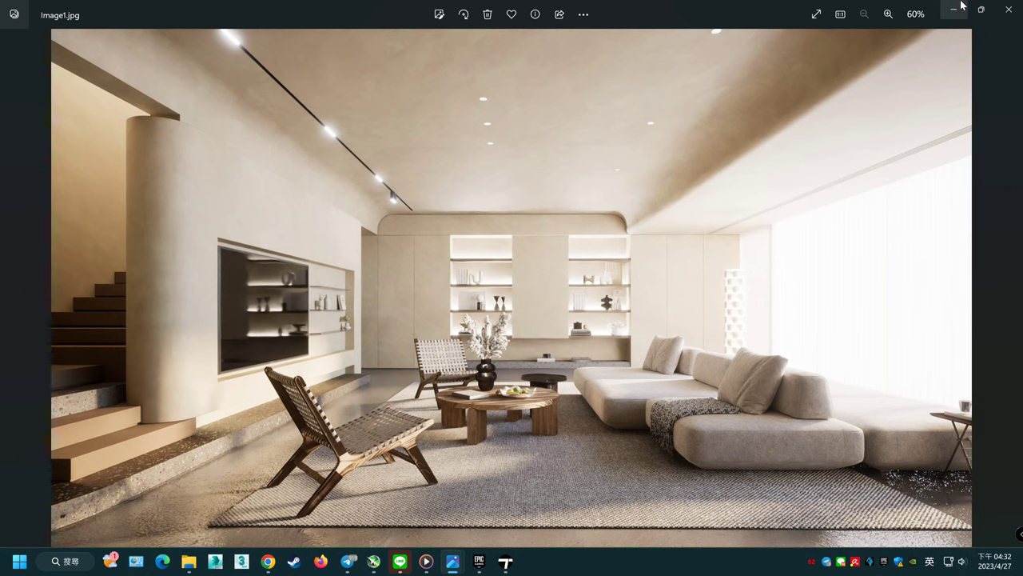
pyautogui.click(962, 6)
# Step: Preview Image2, recheck export progress, and select the new Image3 in the datasmith folder
pyautogui.click(283, 127)
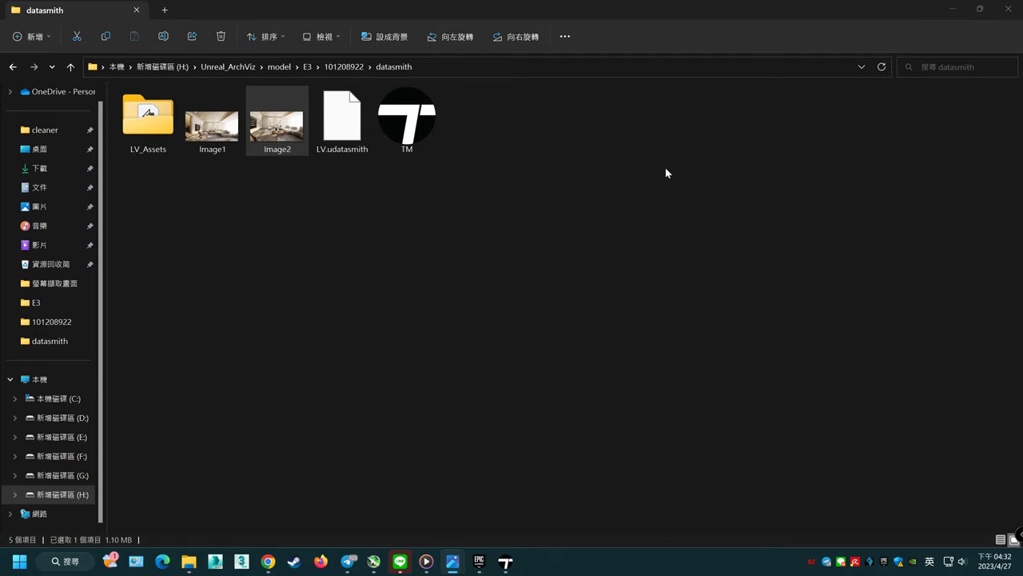
pyautogui.press('Return')
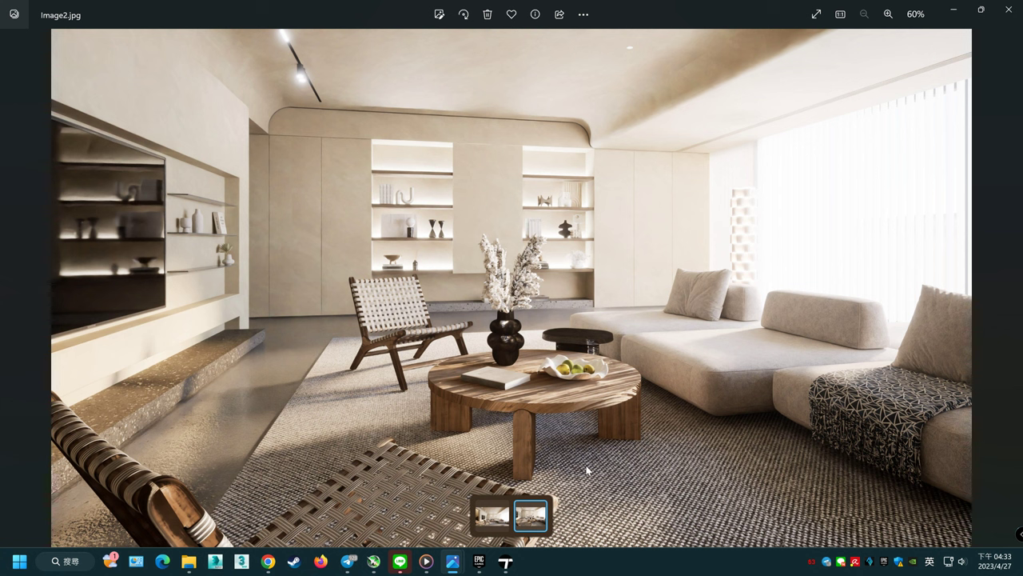
pyautogui.click(511, 555)
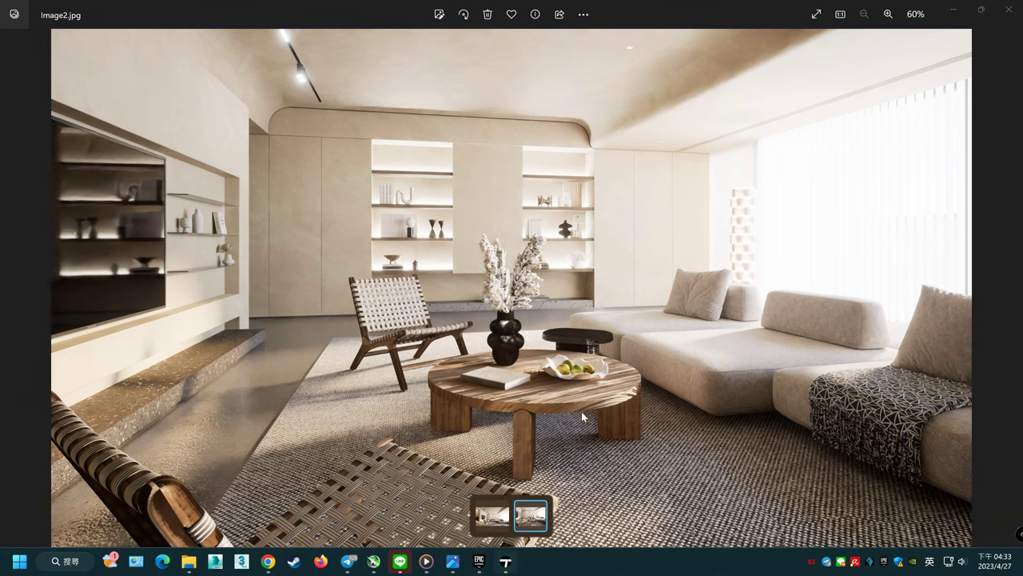
pyautogui.click(958, 13)
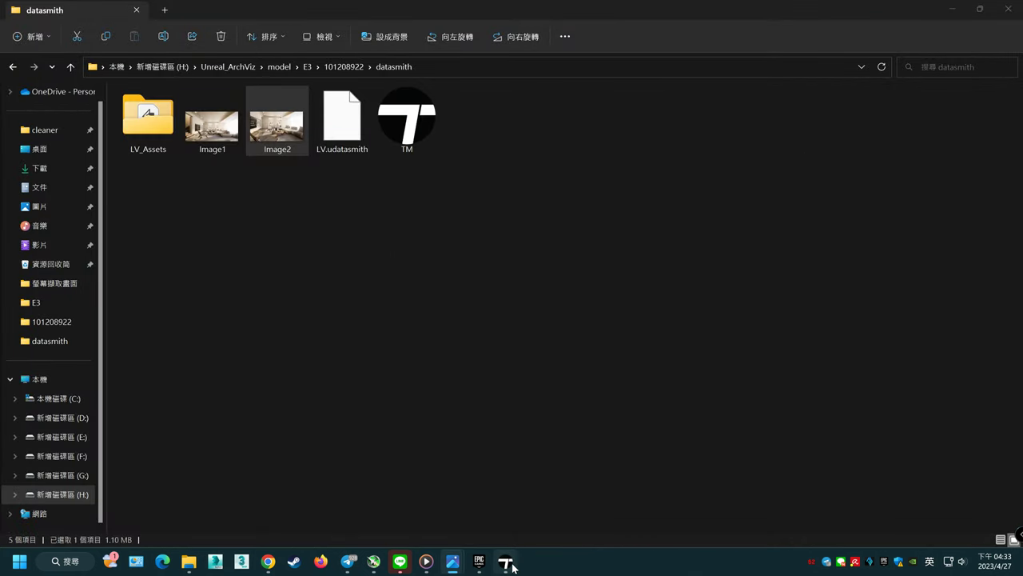
pyautogui.click(950, 10)
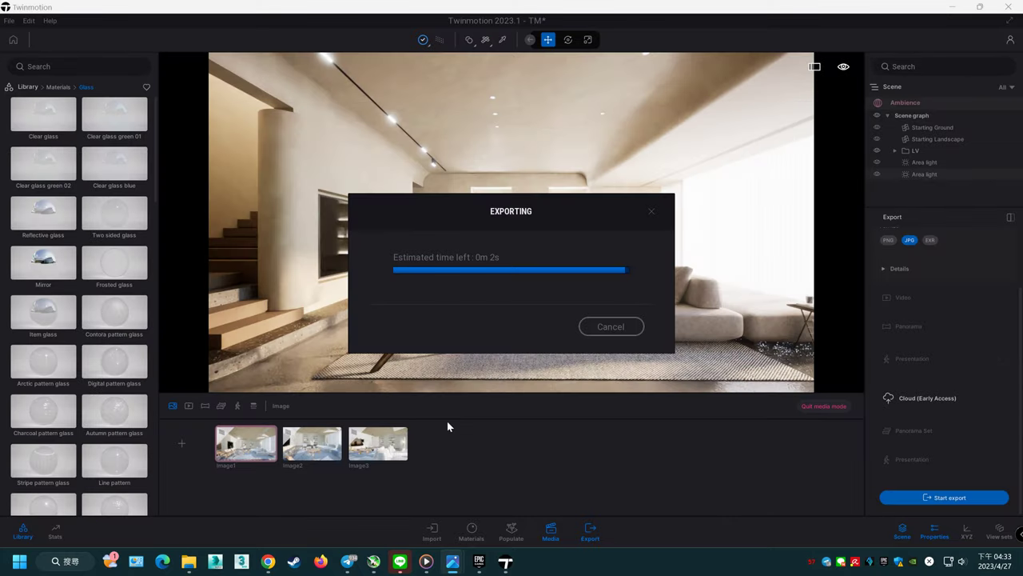
pyautogui.click(273, 495)
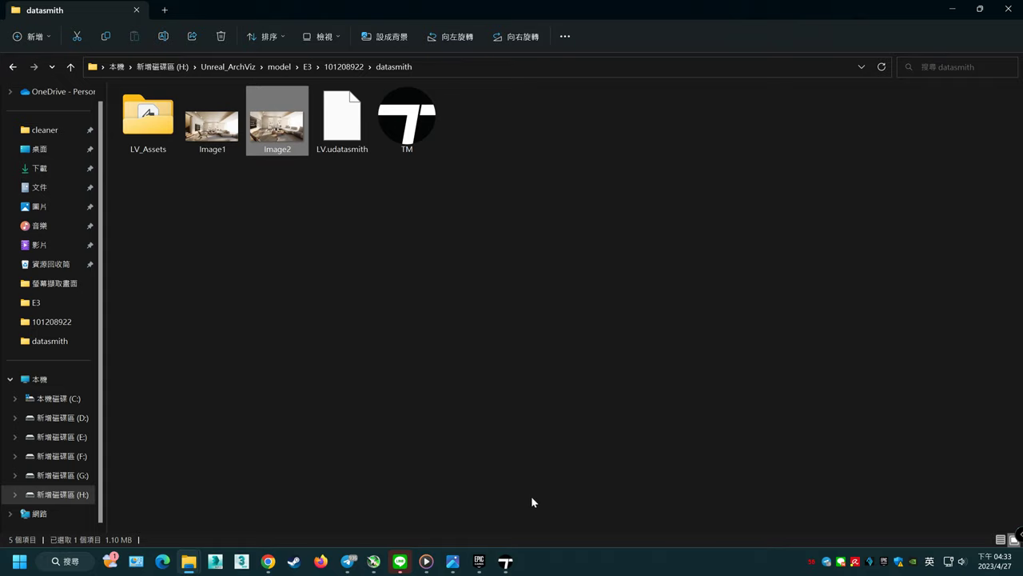
pyautogui.click(952, 9)
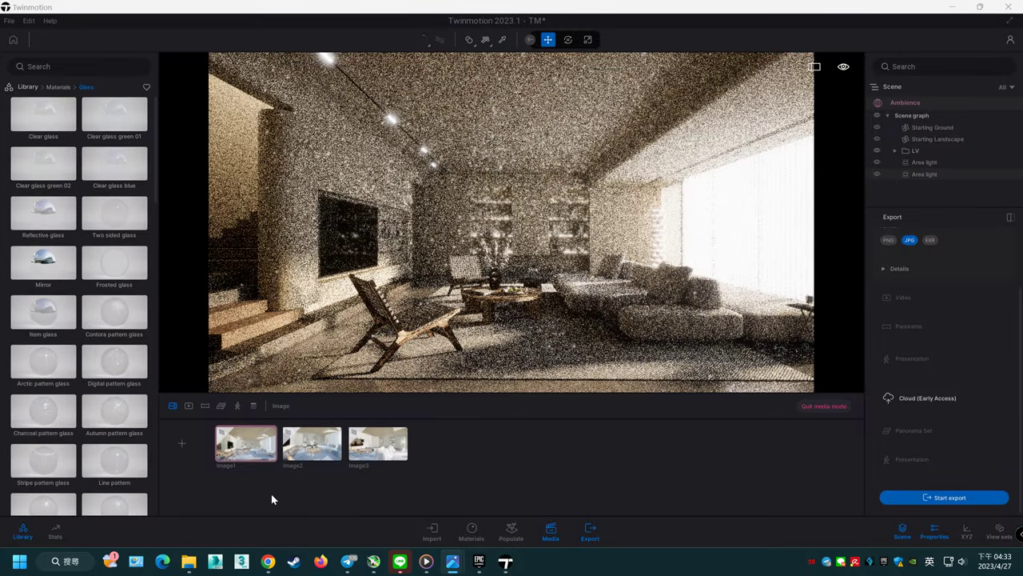
pyautogui.click(265, 500)
pyautogui.click(341, 135)
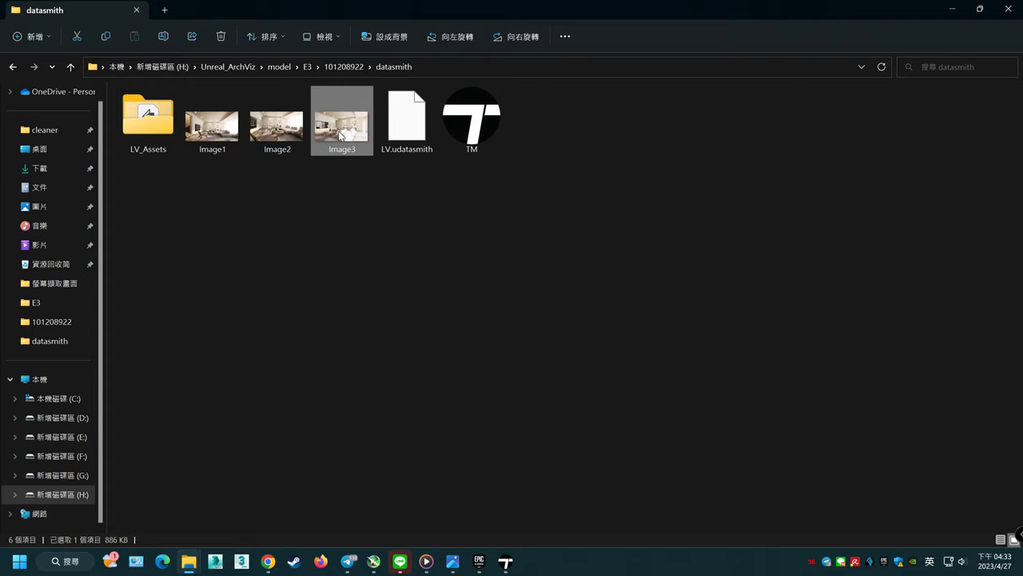
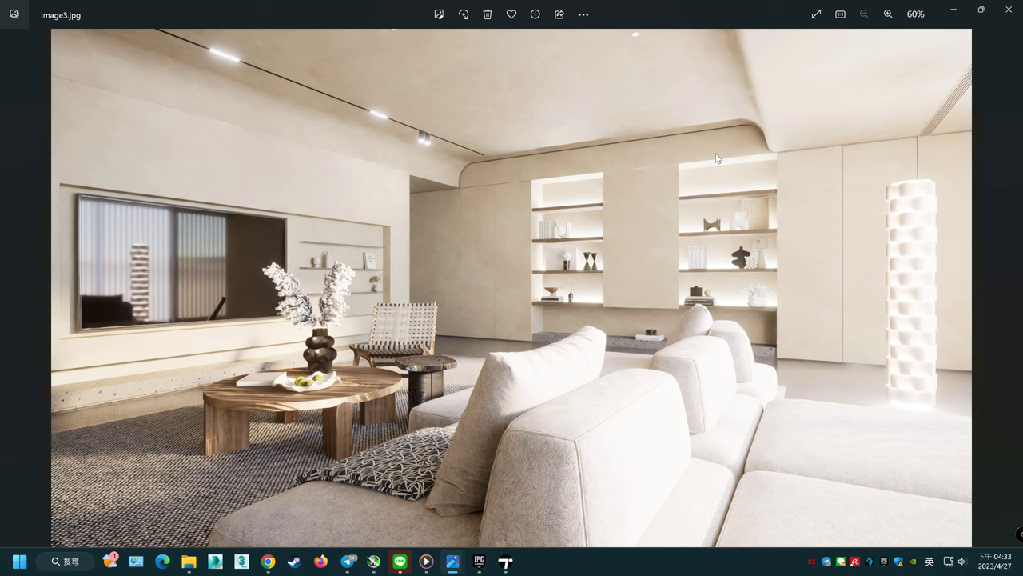
# Step: Step back from Image3.jpg to Image1.jpg, forward once, then close Photos
pyautogui.press('Left')
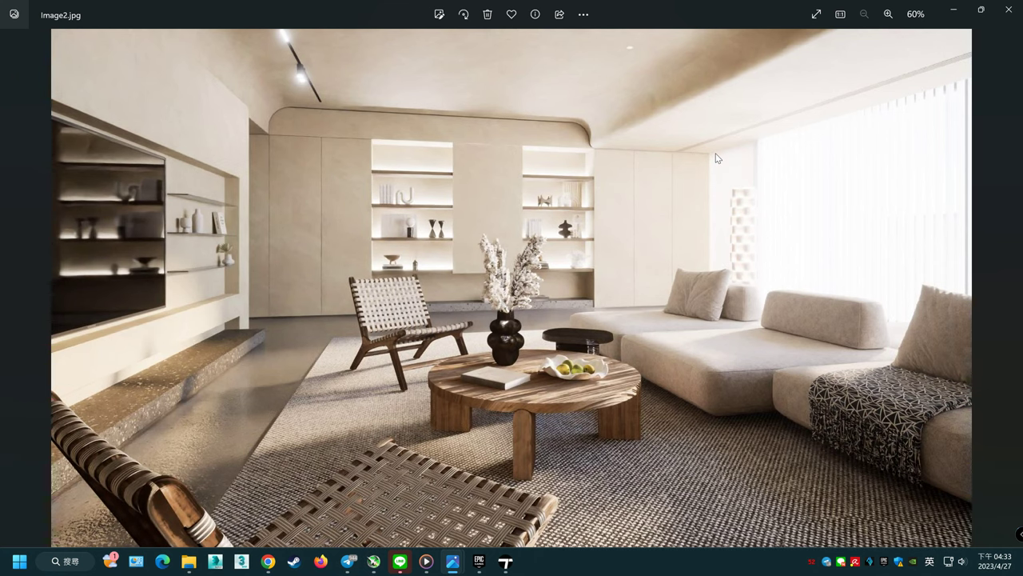
pyautogui.press('Left')
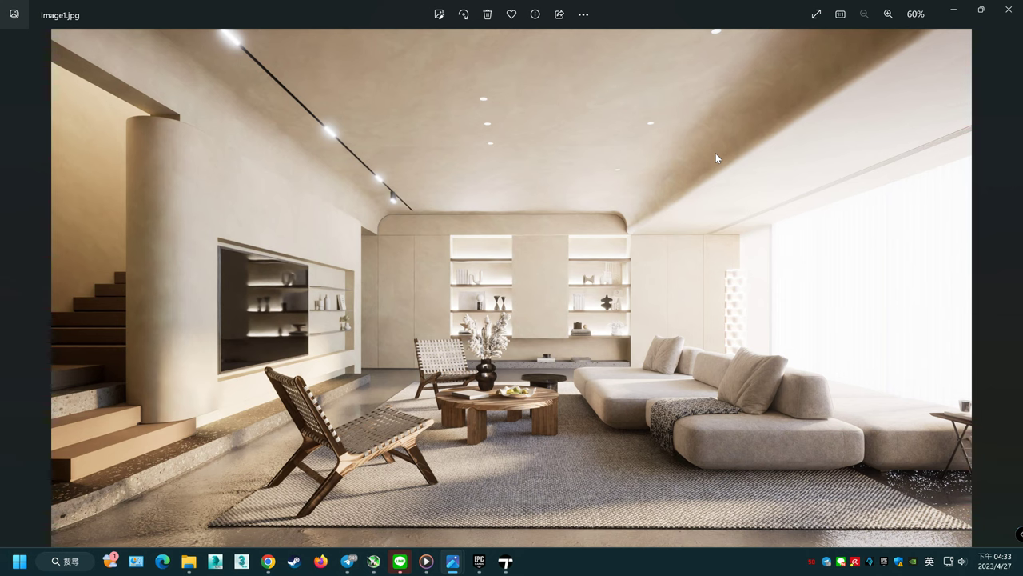
pyautogui.press('Right')
pyautogui.press('Right')
pyautogui.click(1009, 10)
# Step: In Twinmotion, select the second area light and toggle it off and back on to compare
pyautogui.hotkey('alt', 'Tab')
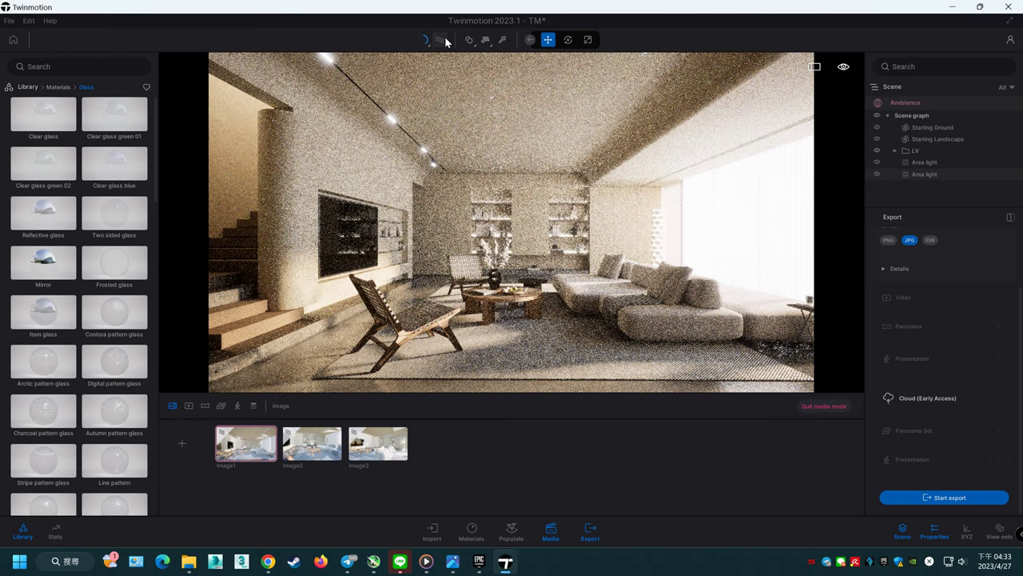
pyautogui.click(932, 174)
pyautogui.click(877, 173)
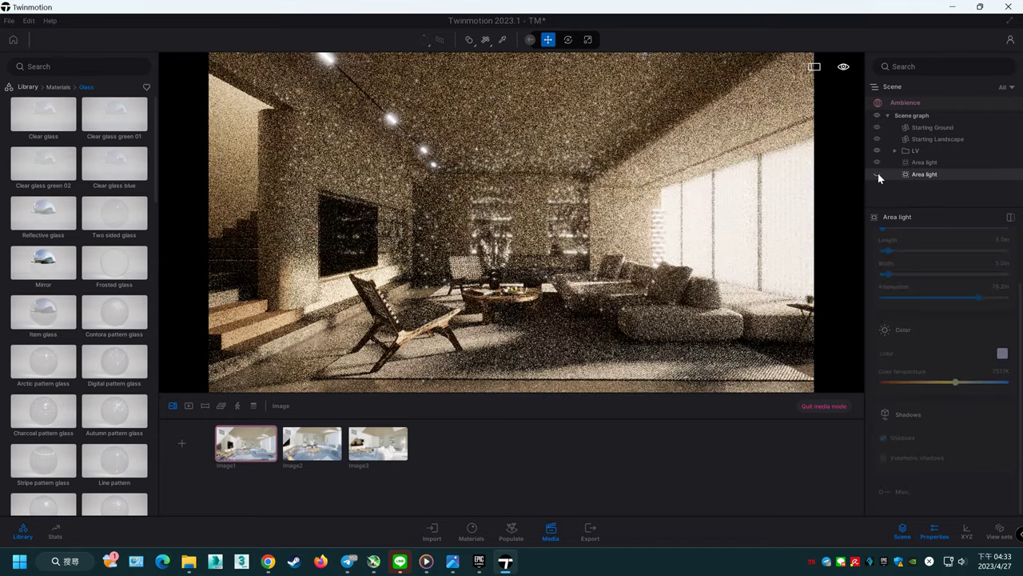
pyautogui.click(877, 173)
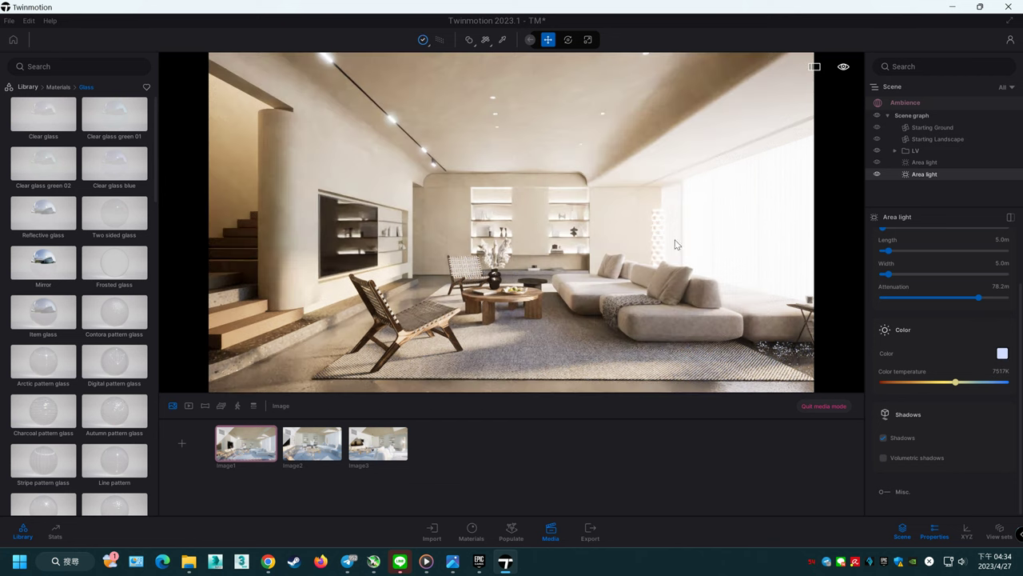
# Step: Make the light pure white (255/255/255), 12000K, sized 14.6 m × 23.3 m
pyautogui.click(1004, 355)
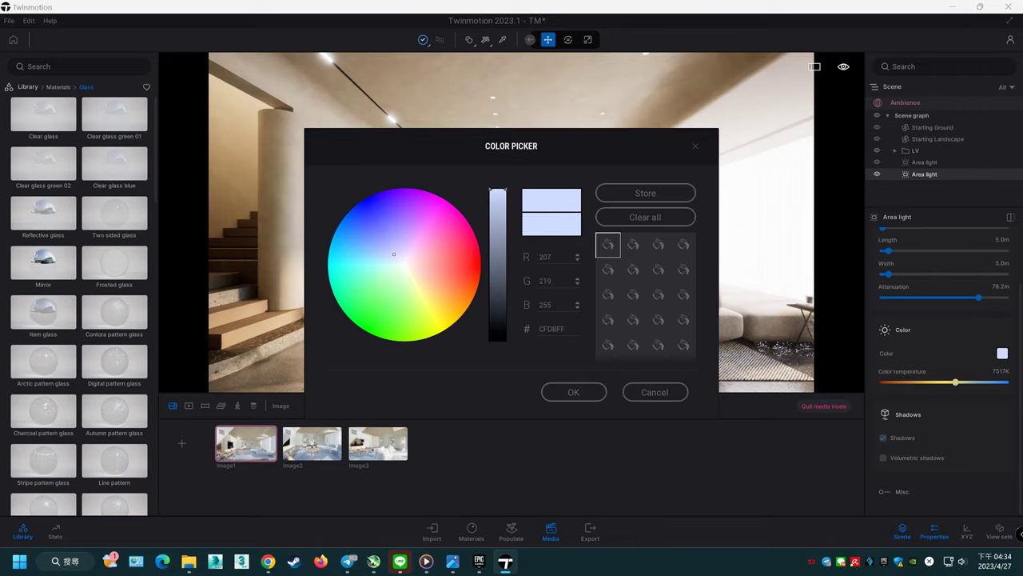
pyautogui.click(546, 257)
pyautogui.write('255')
pyautogui.press('Tab')
pyautogui.write('255')
pyautogui.press('Tab')
pyautogui.write('255')
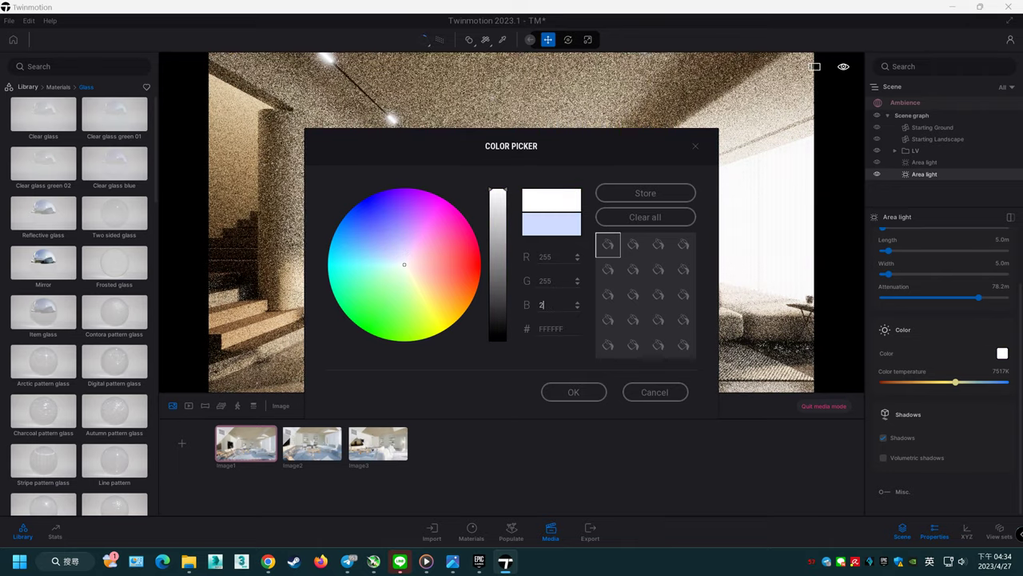
pyautogui.click(583, 394)
pyautogui.moveTo(991, 383); pyautogui.dragTo(1022, 383)
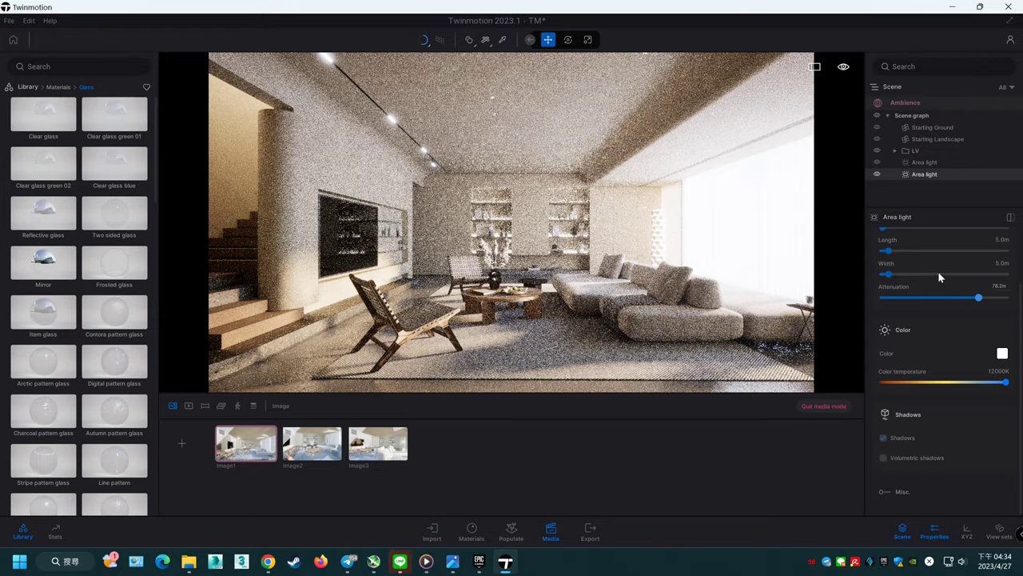
pyautogui.moveTo(895, 250); pyautogui.dragTo(911, 274)
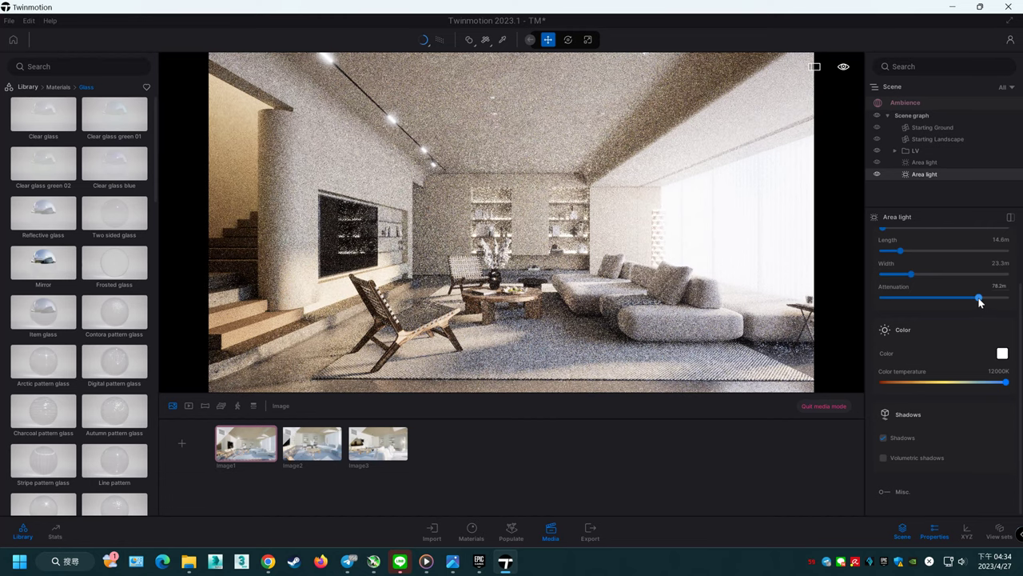
# Step: Raise the light's intensity to 10 and its attenuation to 100 m
pyautogui.scroll(2, 964, 339)
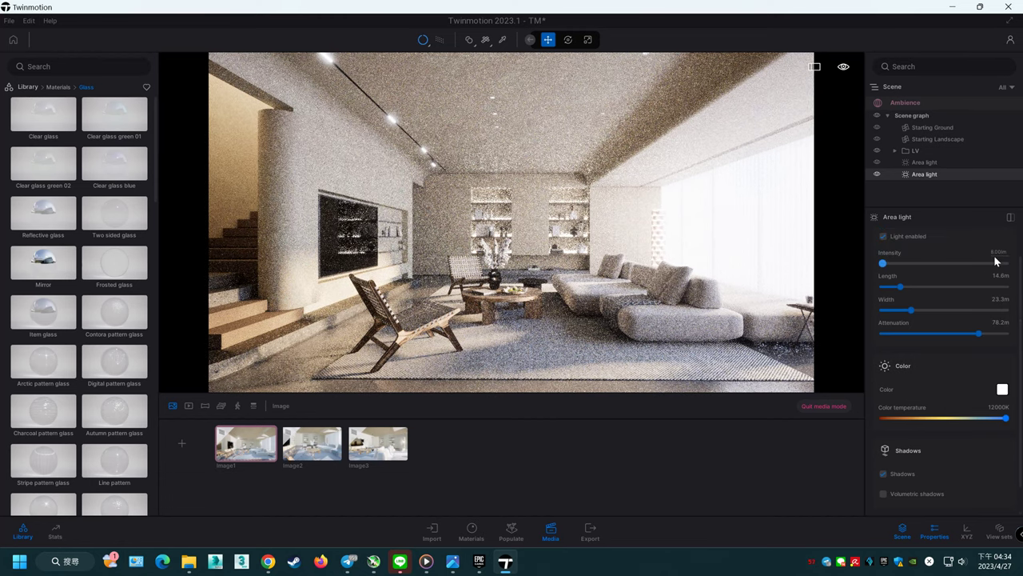
pyautogui.click(996, 253)
pyautogui.press('Return')
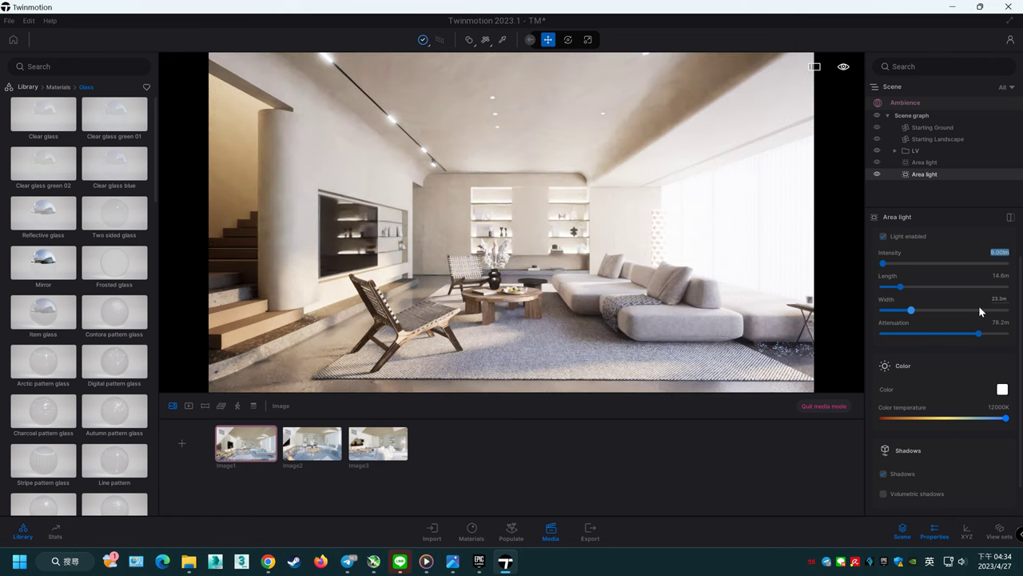
pyautogui.press('Up')
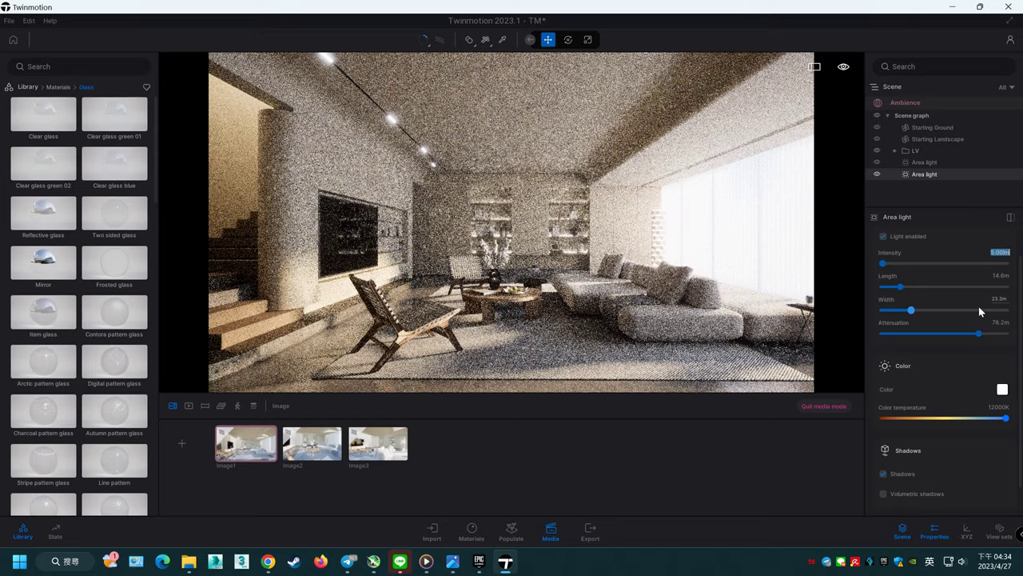
pyautogui.press('Up')
pyautogui.moveTo(980, 332); pyautogui.dragTo(1012, 336)
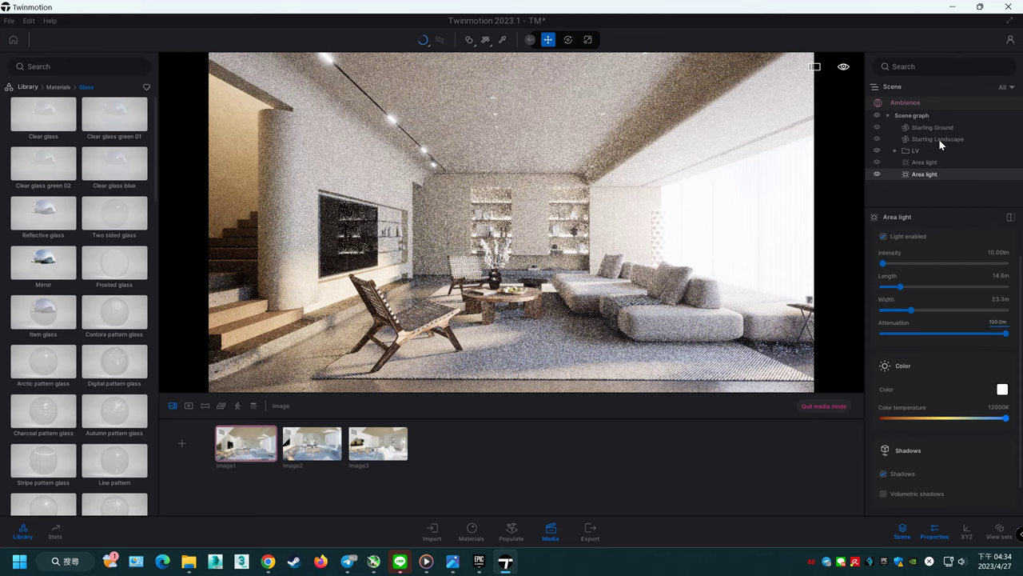
pyautogui.click(973, 191)
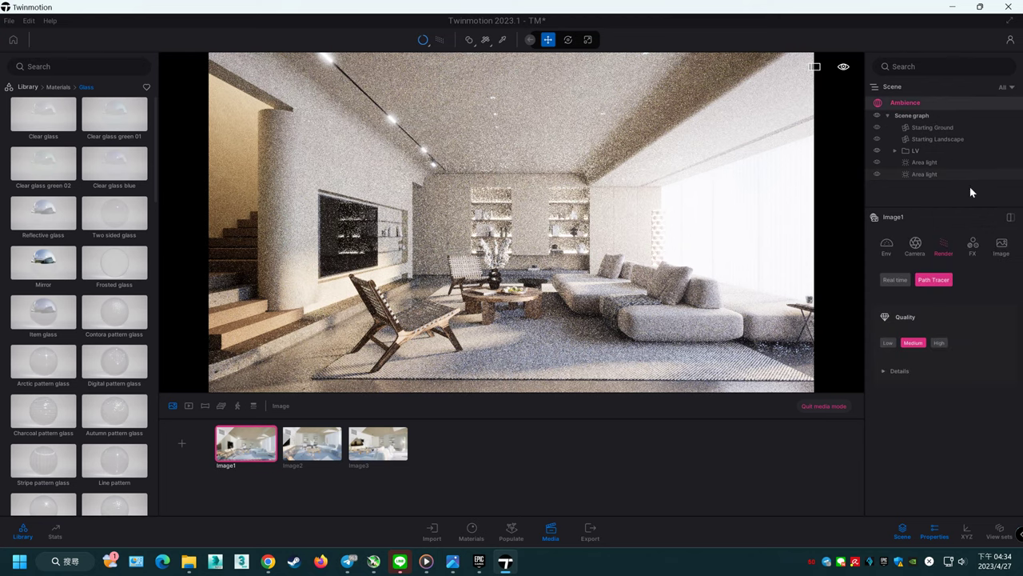
# Step: Set Image1's exposure to 4.00 and move the time of day to about 08:51
pyautogui.click(889, 245)
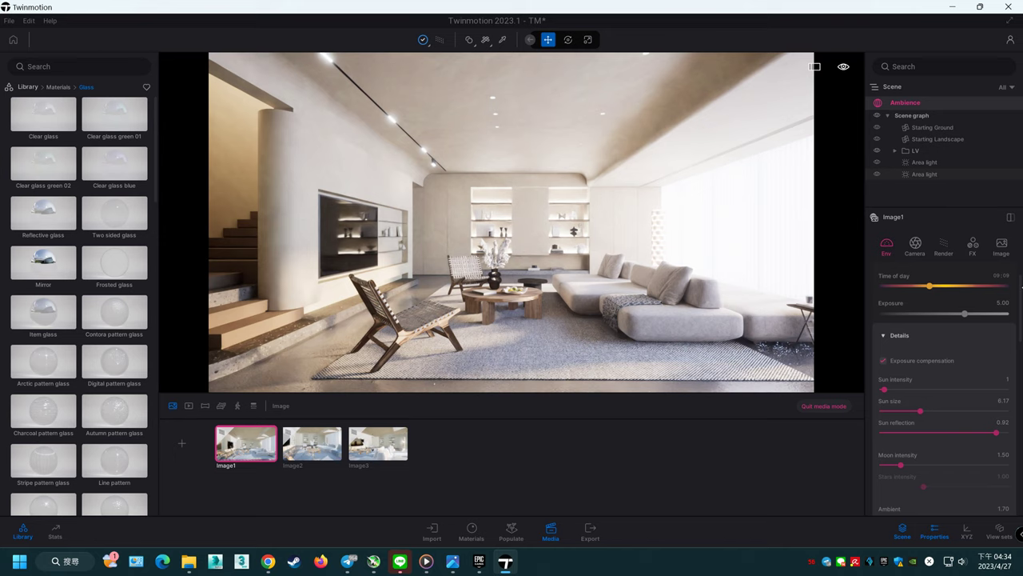
pyautogui.moveTo(968, 302); pyautogui.dragTo(960, 313)
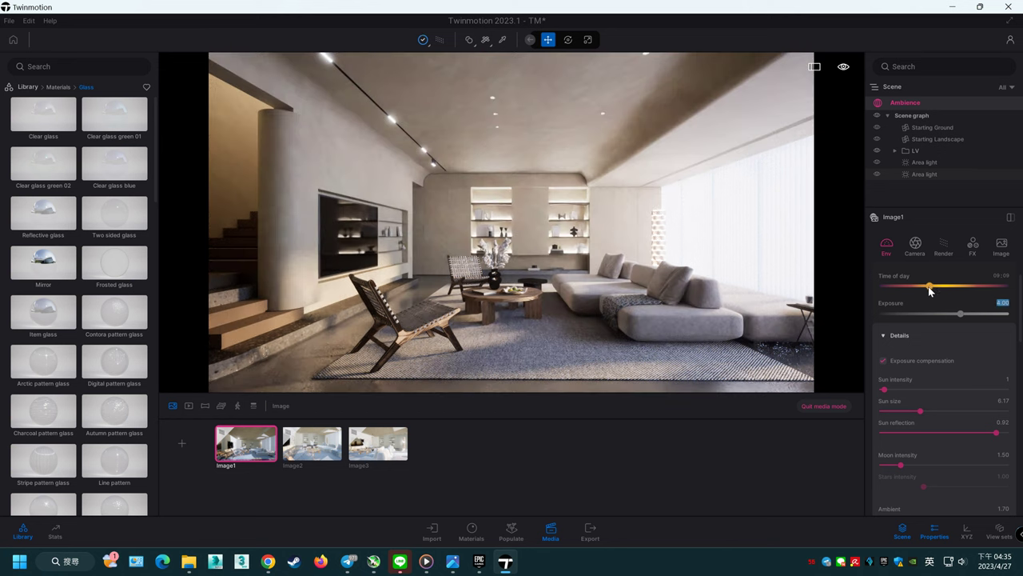
pyautogui.moveTo(930, 289); pyautogui.dragTo(934, 286)
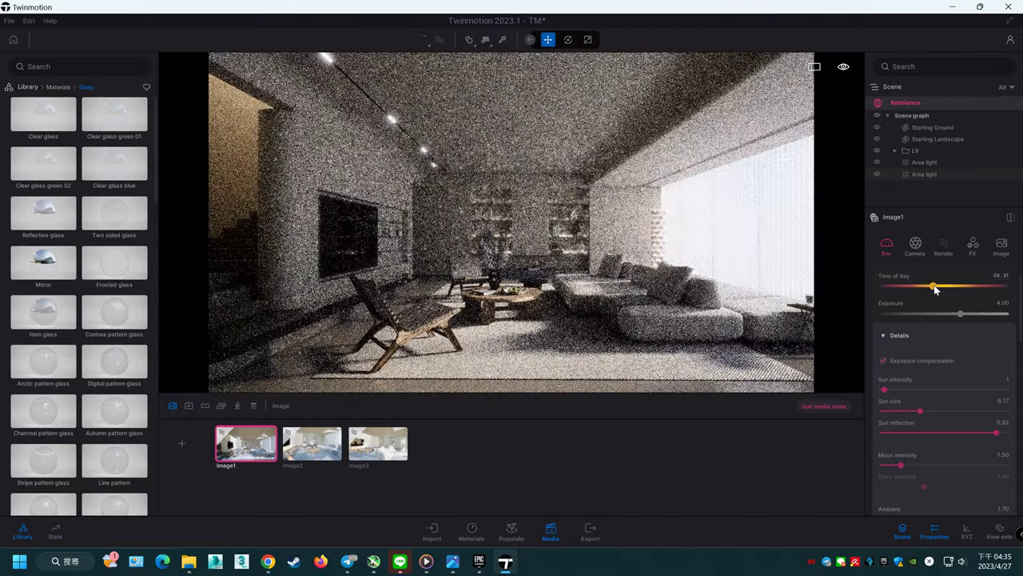
pyautogui.moveTo(934, 286); pyautogui.dragTo(936, 291)
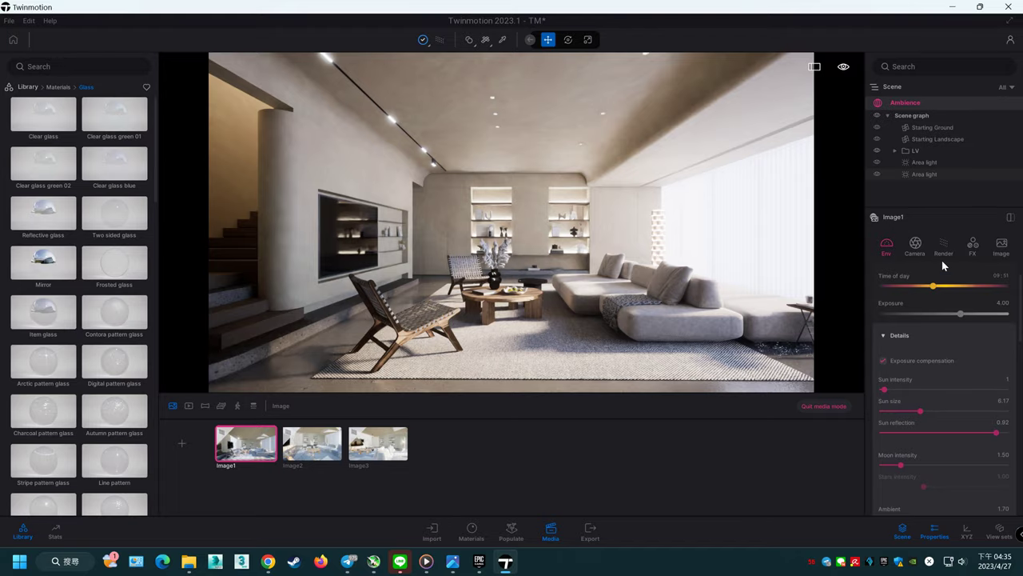
# Step: Try midday, later and early sun, settle near 08:59, then add Image4
pyautogui.moveTo(933, 285); pyautogui.dragTo(949, 285)
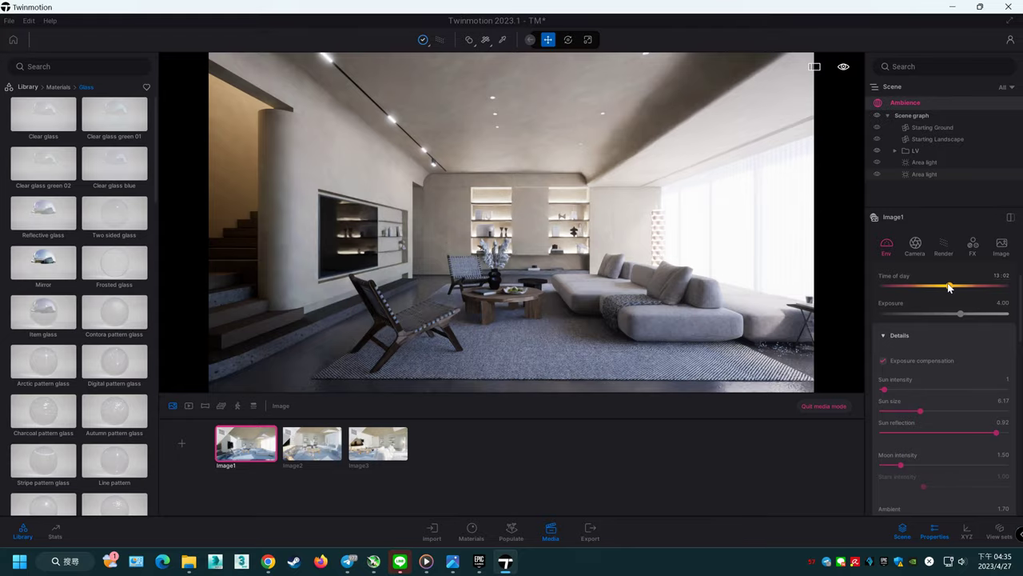
pyautogui.moveTo(949, 287)
pyautogui.mouseDown()
pyautogui.moveTo(985, 286)
pyautogui.moveTo(910, 285)
pyautogui.mouseUp()
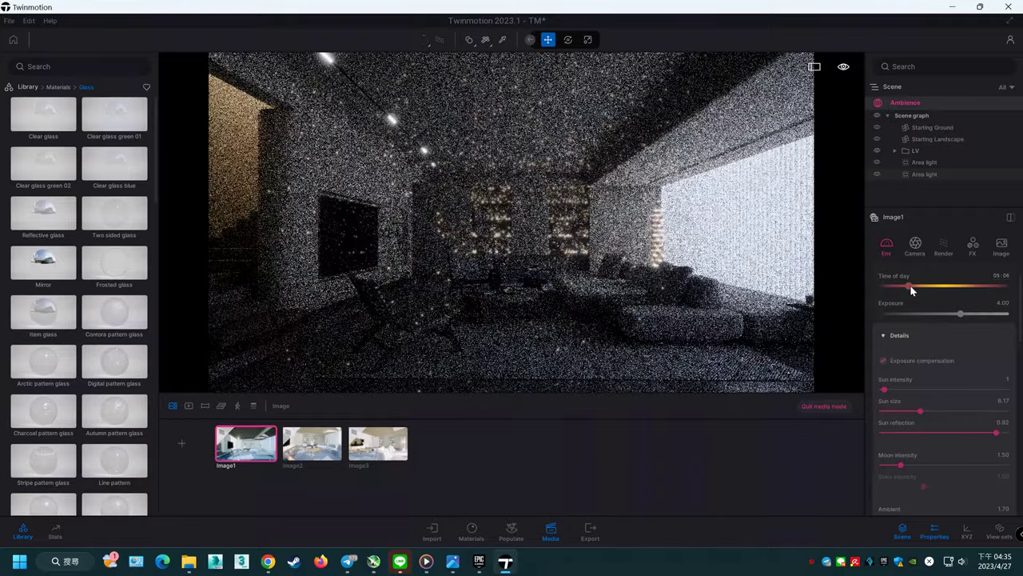
pyautogui.moveTo(910, 286)
pyautogui.mouseDown()
pyautogui.moveTo(896, 286)
pyautogui.moveTo(928, 287)
pyautogui.mouseUp()
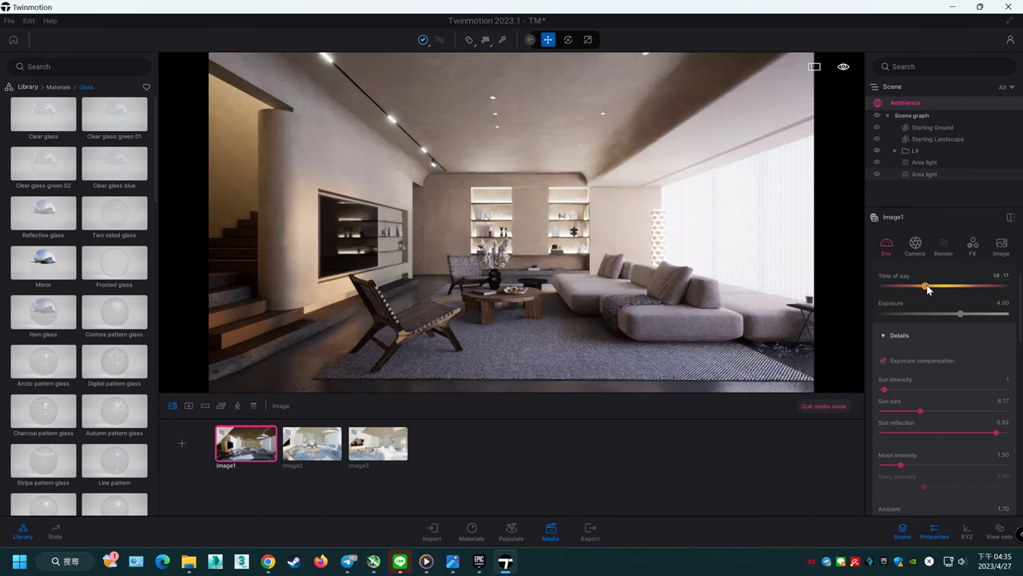
pyautogui.moveTo(927, 288); pyautogui.dragTo(928, 286)
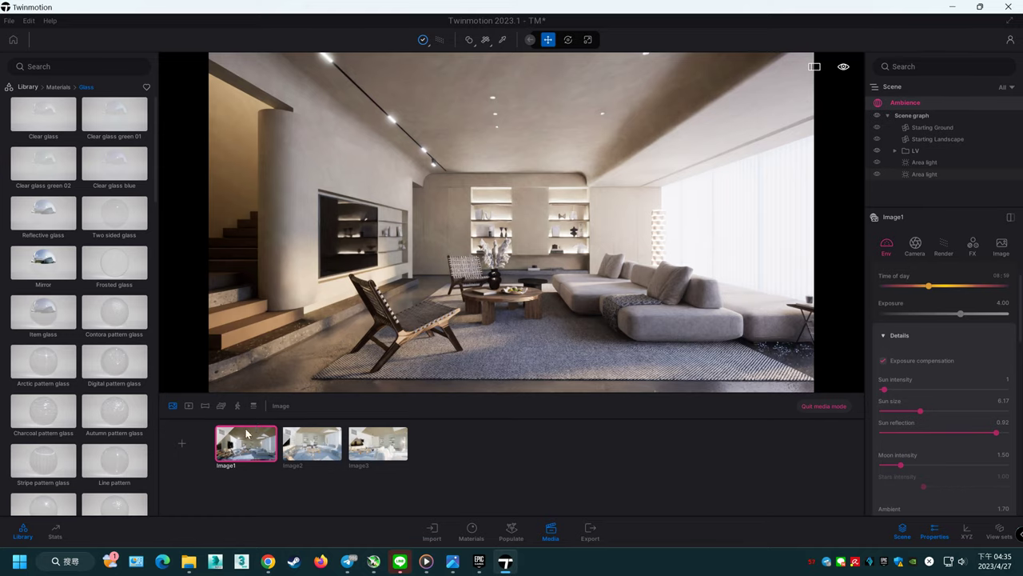
pyautogui.click(181, 443)
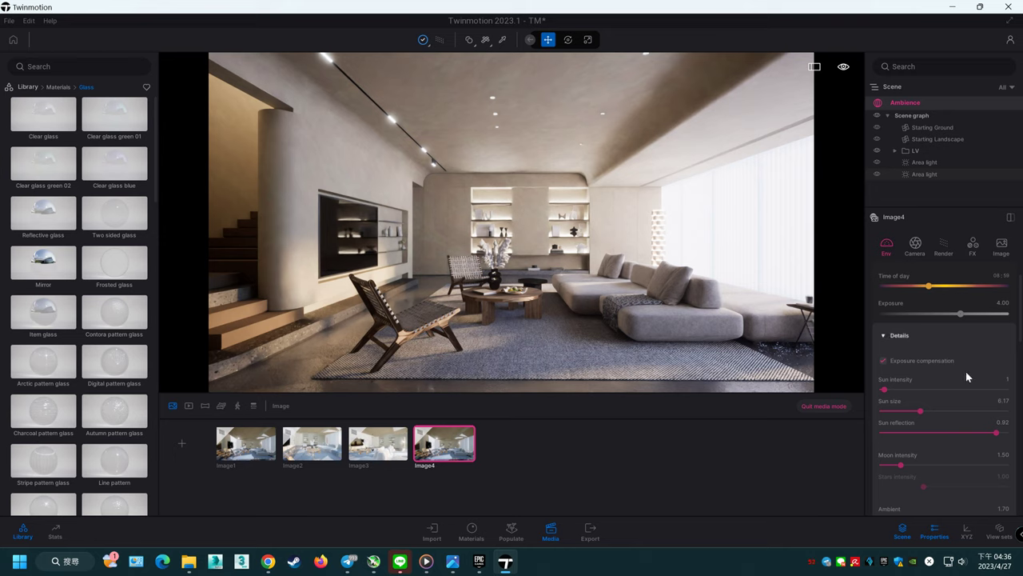
# Step: Set Image4's sun intensity to 2
pyautogui.click(1007, 379)
pyautogui.write('2')
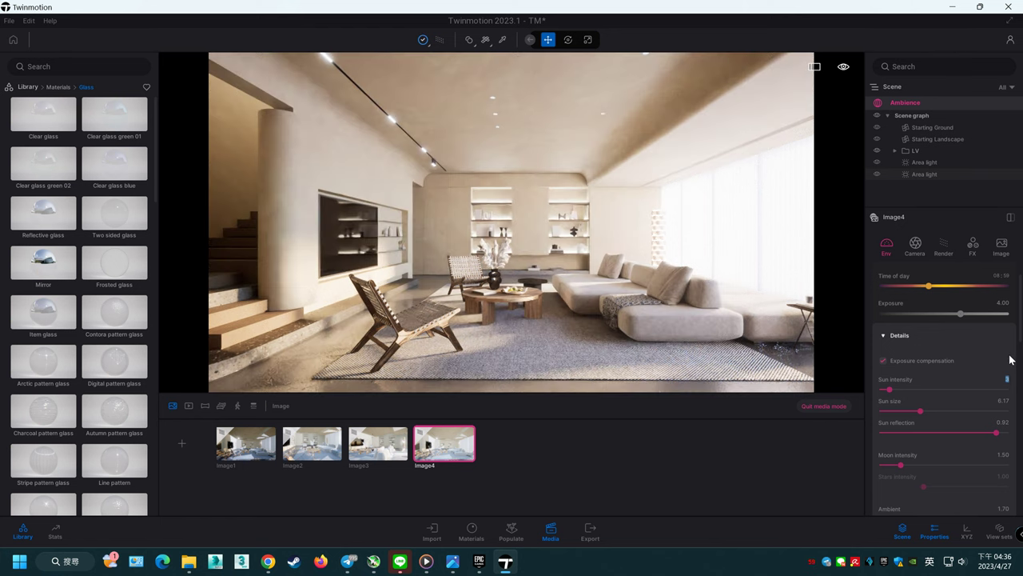
pyautogui.scroll(-1, 1009, 360)
pyautogui.scroll(1, 1012, 378)
pyautogui.click(1008, 379)
pyautogui.scroll(-10, 1015, 409)
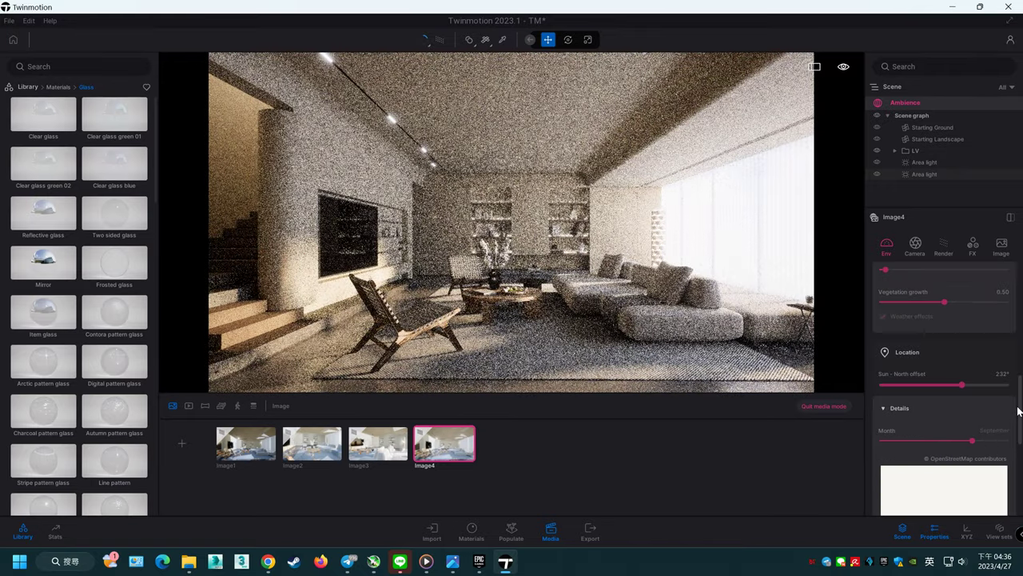
# Step: Turn the sun's north offset to about 225°
pyautogui.moveTo(962, 385); pyautogui.dragTo(972, 385)
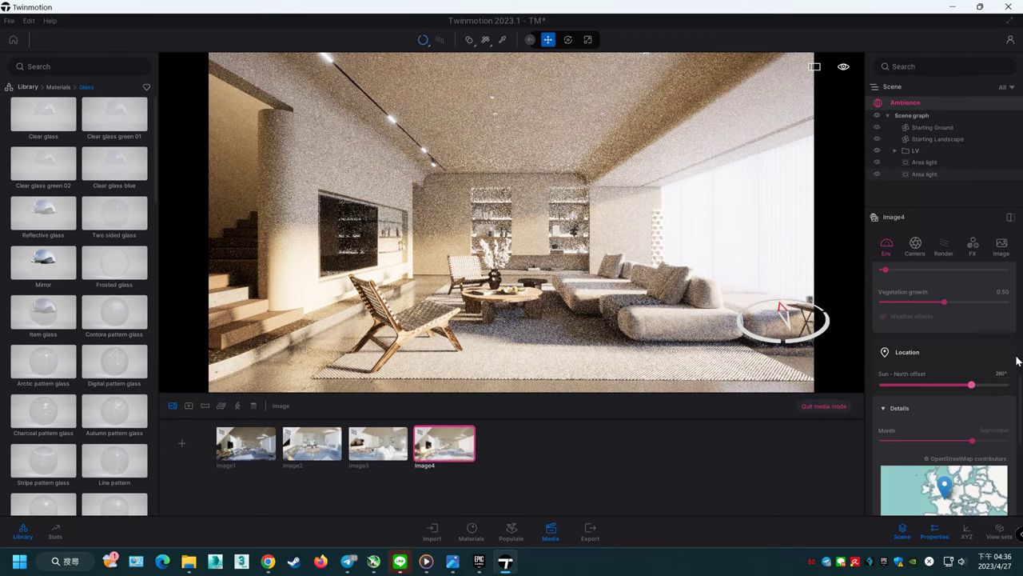
pyautogui.scroll(3, 1016, 361)
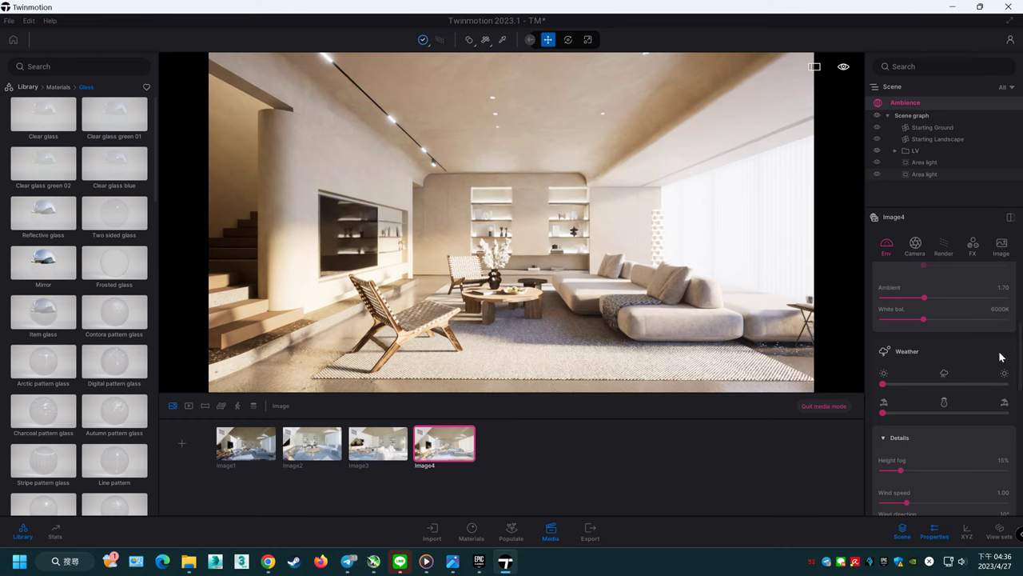
pyautogui.scroll(-2, 1003, 376)
pyautogui.scroll(-2, 1016, 445)
pyautogui.scroll(-2, 1013, 464)
pyautogui.moveTo(972, 453); pyautogui.dragTo(959, 451)
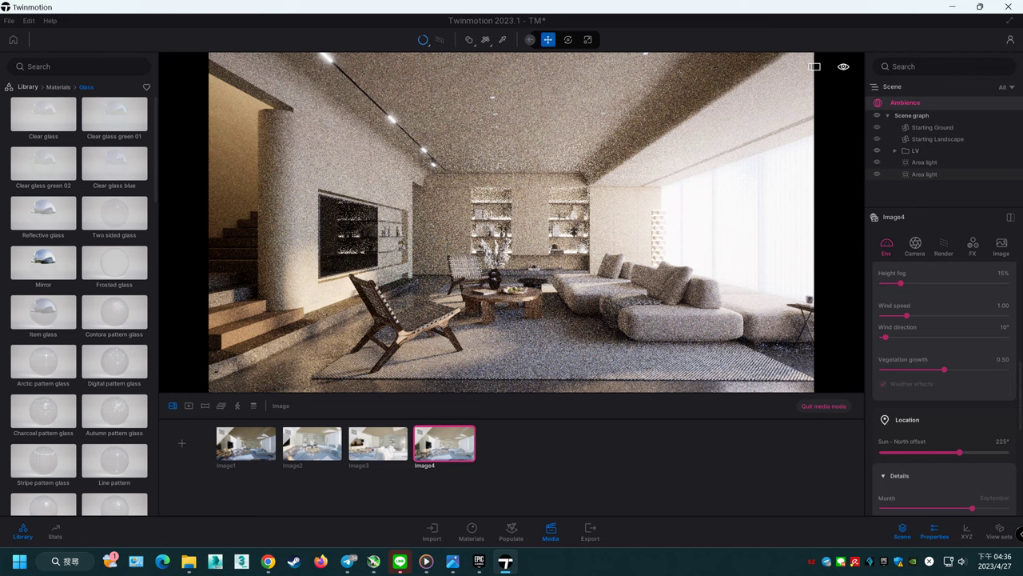
pyautogui.scroll(1, 1009, 400)
pyautogui.scroll(2, 1009, 399)
pyautogui.scroll(2, 1008, 399)
pyautogui.scroll(2, 1009, 404)
pyautogui.scroll(2, 1009, 403)
pyautogui.scroll(1, 1010, 402)
pyautogui.scroll(2, 1011, 399)
pyautogui.scroll(2, 1017, 391)
pyautogui.scroll(1, 1017, 384)
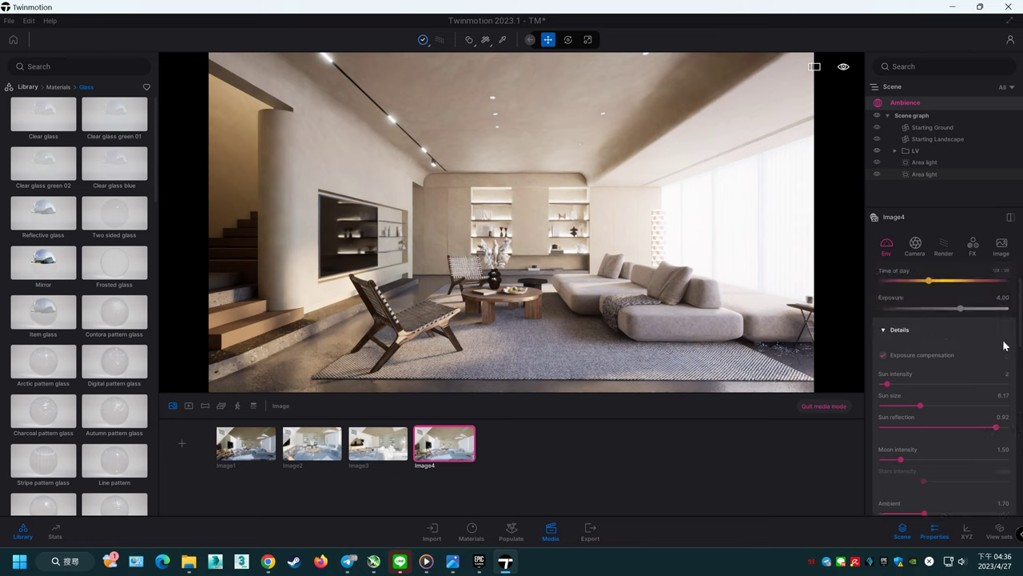
pyautogui.scroll(2, 1000, 350)
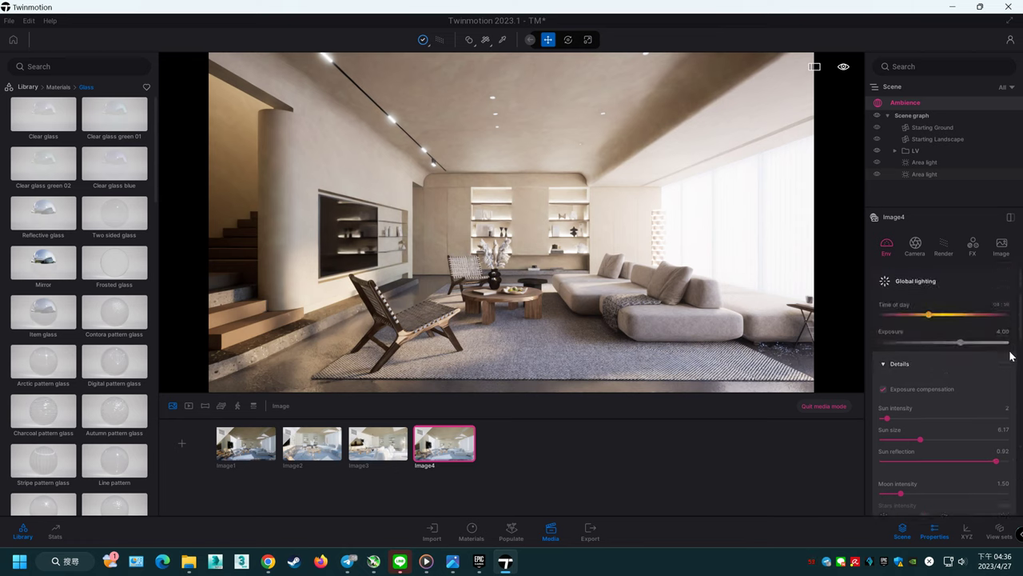
# Step: Place an IES 07 light from the Lights library on the living room ceiling
pyautogui.click(32, 90)
pyautogui.click(112, 162)
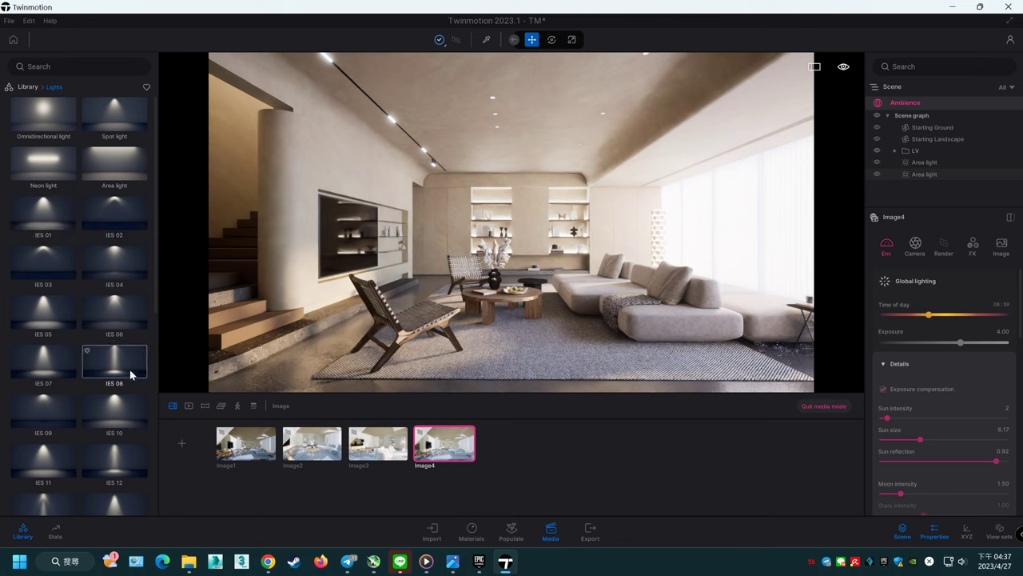
pyautogui.moveTo(46, 362)
pyautogui.mouseDown()
pyautogui.moveTo(414, 195)
pyautogui.moveTo(492, 101)
pyautogui.mouseUp()
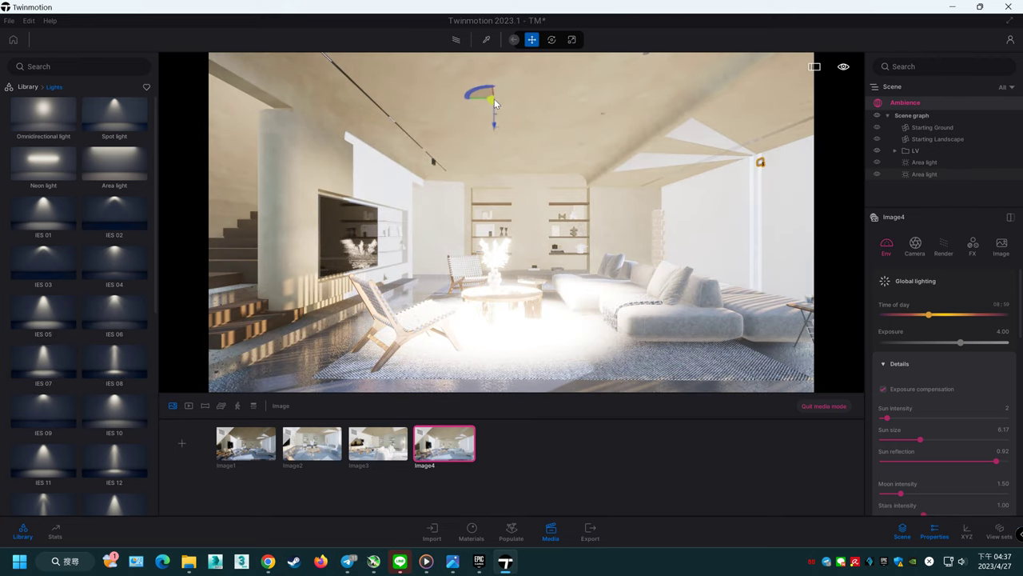
pyautogui.moveTo(496, 102); pyautogui.dragTo(492, 100)
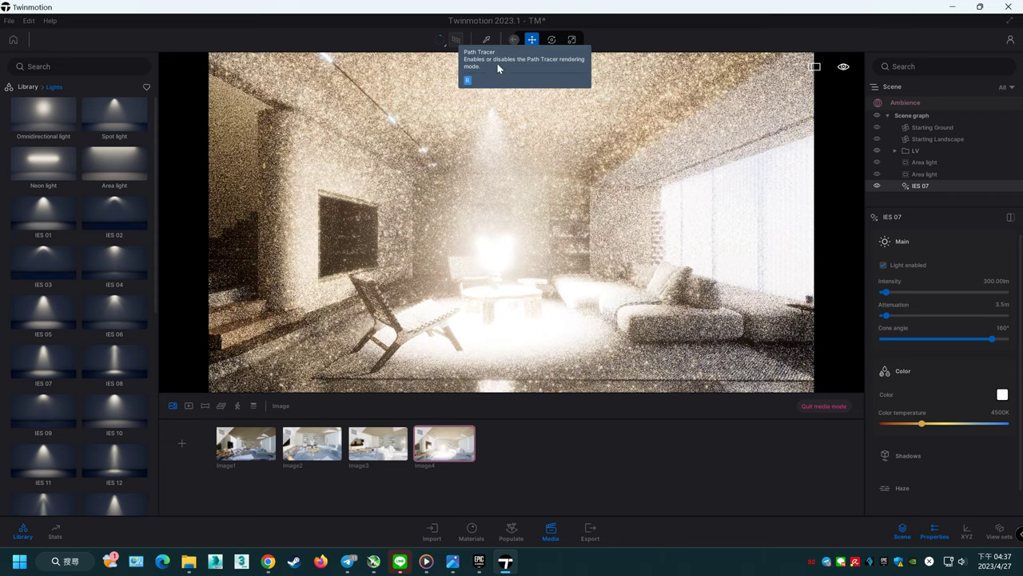
# Step: Enable shadows on the IES 07 light and set its intensity to 2 lm
pyautogui.click(908, 456)
pyautogui.click(894, 479)
pyautogui.click(995, 281)
pyautogui.write('2')
pyautogui.press('Return')
pyautogui.click(455, 40)
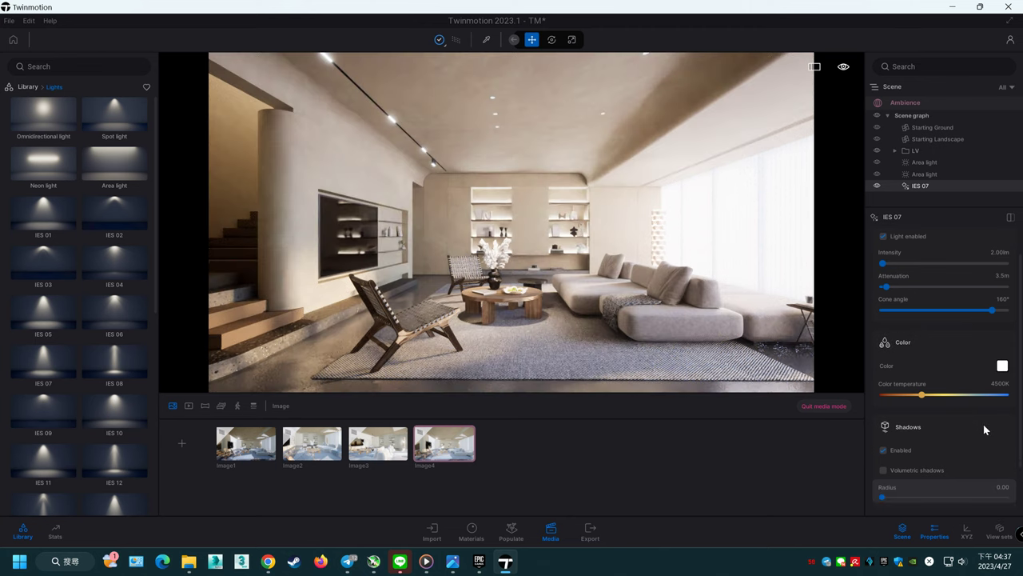
# Step: Soften the light's shadows with a radius of about 69
pyautogui.scroll(-1, 984, 430)
pyautogui.scroll(-1, 982, 431)
pyautogui.click(922, 453)
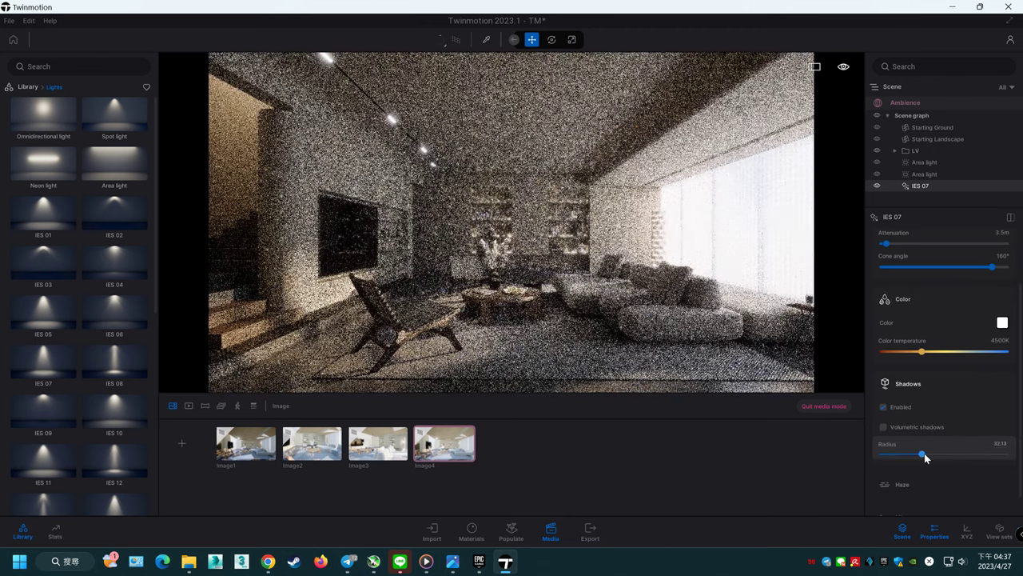
pyautogui.click(968, 453)
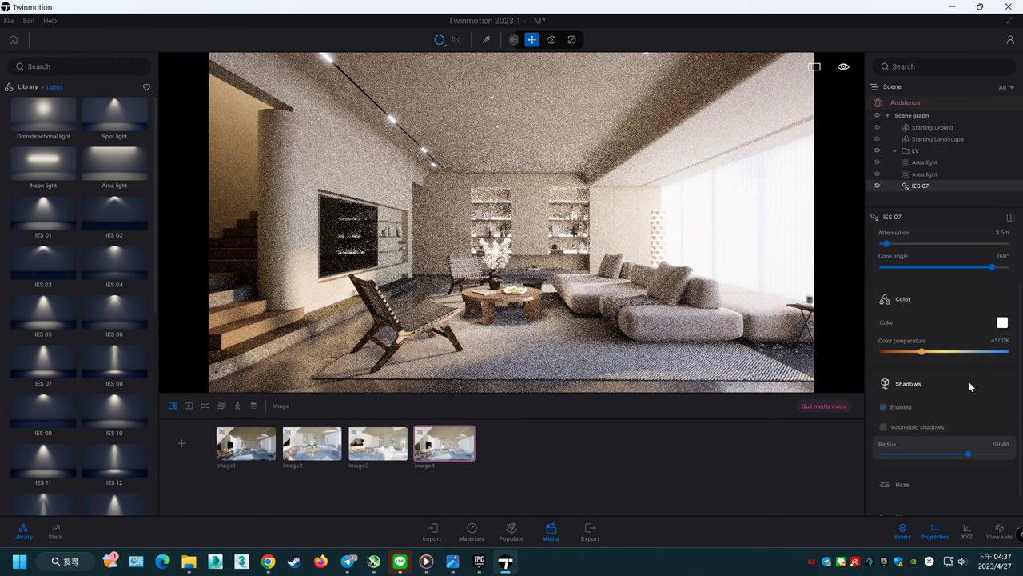
pyautogui.scroll(1, 972, 409)
pyautogui.scroll(1, 971, 415)
pyautogui.scroll(1, 970, 417)
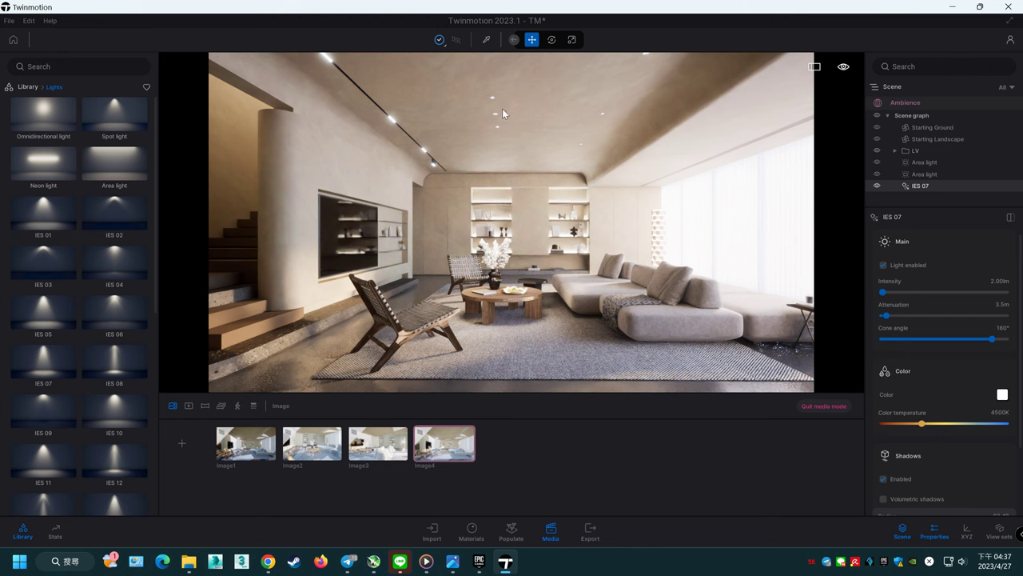
# Step: Alt-drag three copies of the IES 07 light across the ceiling
pyautogui.click(457, 41)
pyautogui.keyDown('alt'); pyautogui.moveTo(499, 108); pyautogui.dragTo(661, 116); pyautogui.keyUp('alt')
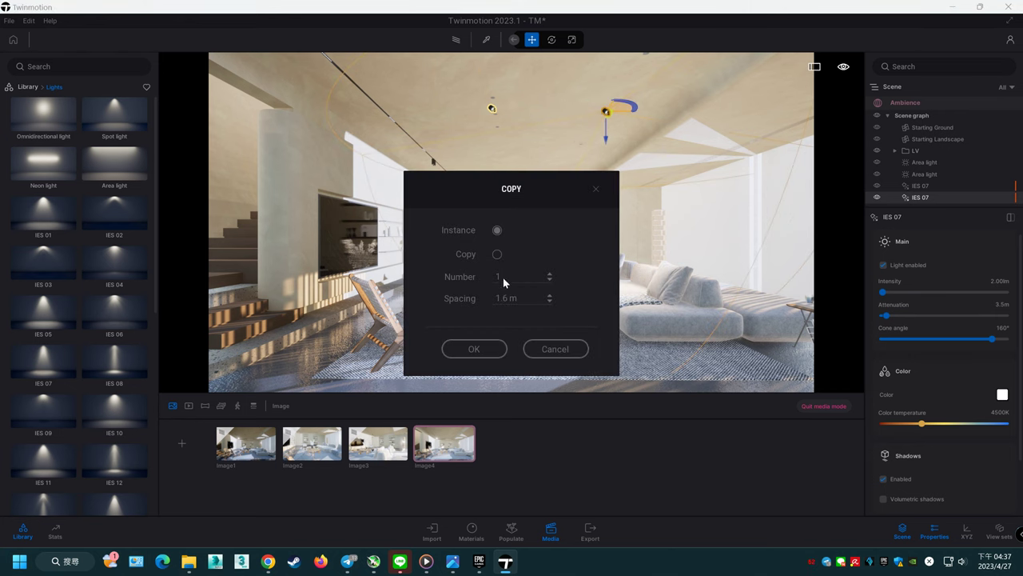
pyautogui.click(499, 349)
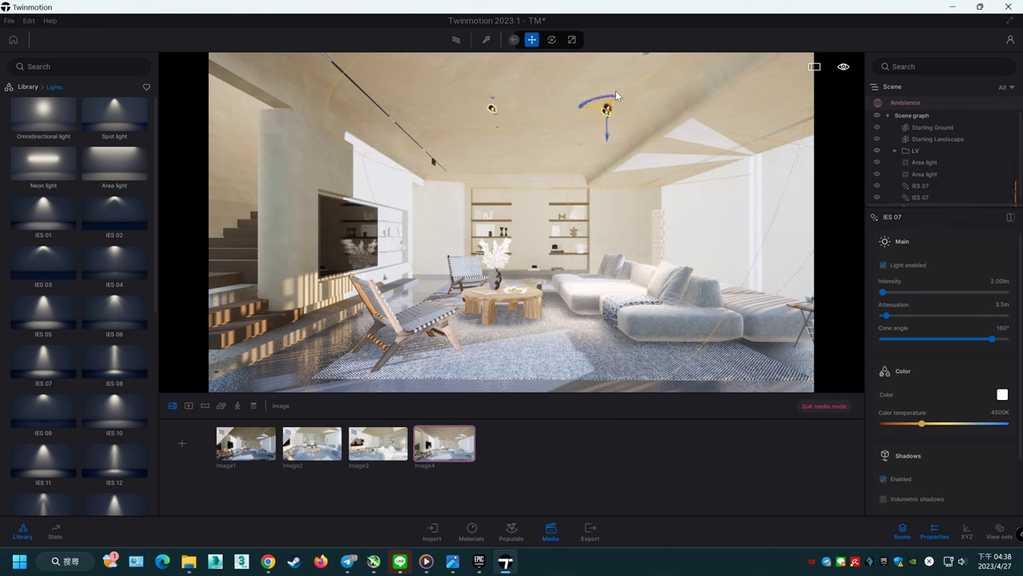
pyautogui.keyDown('alt'); pyautogui.moveTo(616, 90); pyautogui.dragTo(657, 56); pyautogui.keyUp('alt')
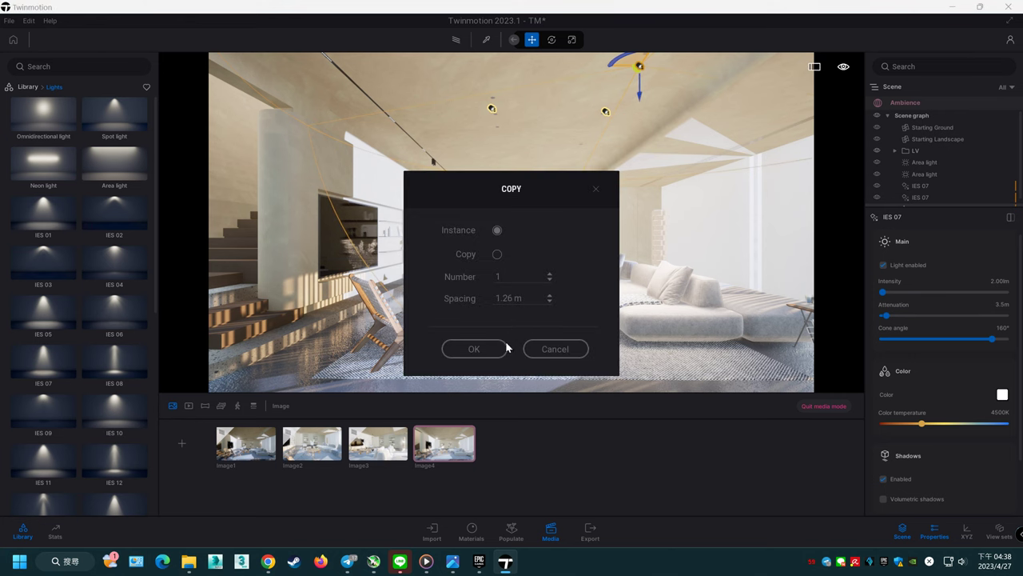
pyautogui.click(474, 349)
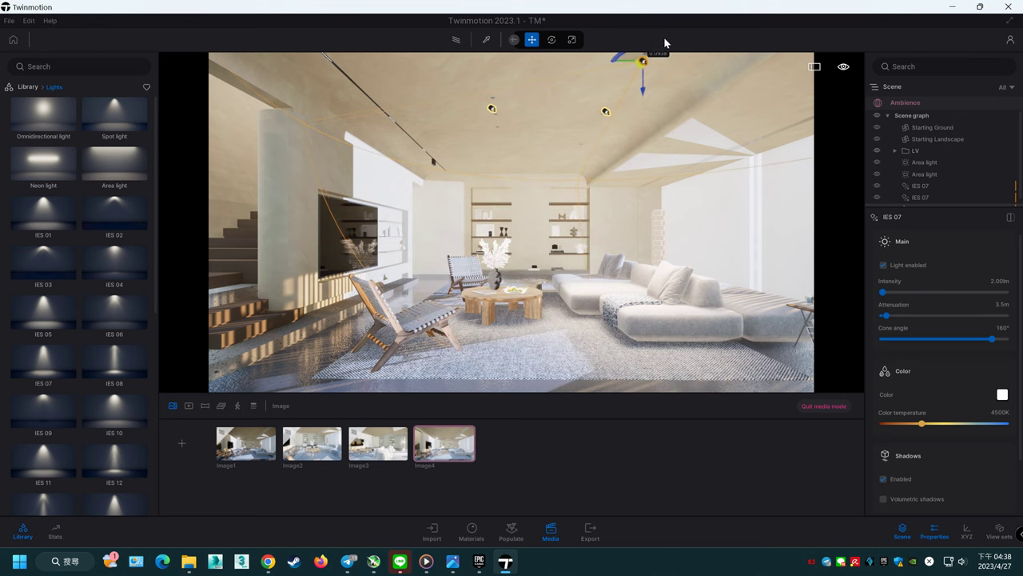
pyautogui.moveTo(624, 96); pyautogui.dragTo(643, 64, button='right')
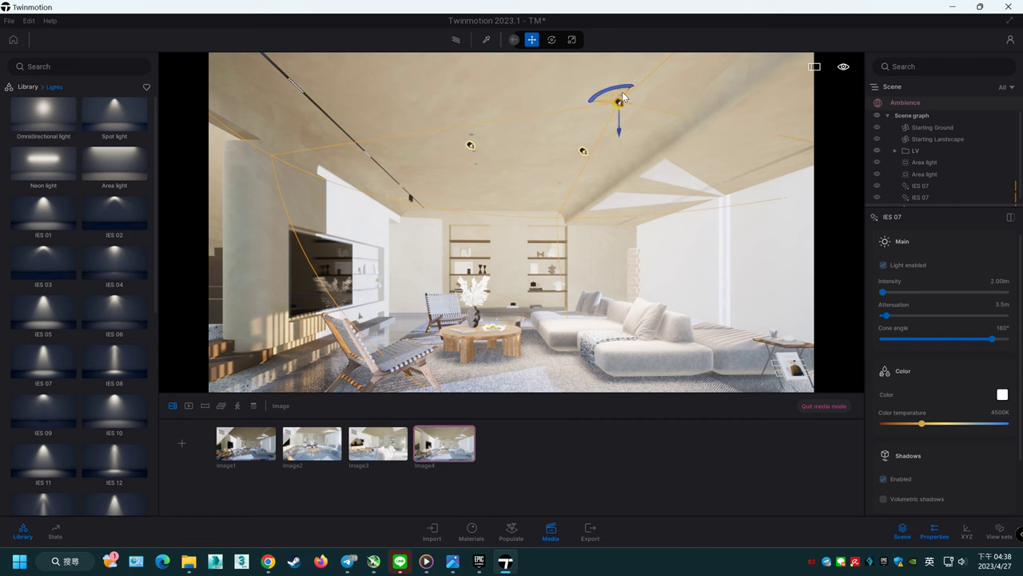
pyautogui.moveTo(623, 95)
pyautogui.mouseDown()
pyautogui.moveTo(637, 91)
pyautogui.moveTo(578, 192)
pyautogui.moveTo(572, 179)
pyautogui.mouseUp()
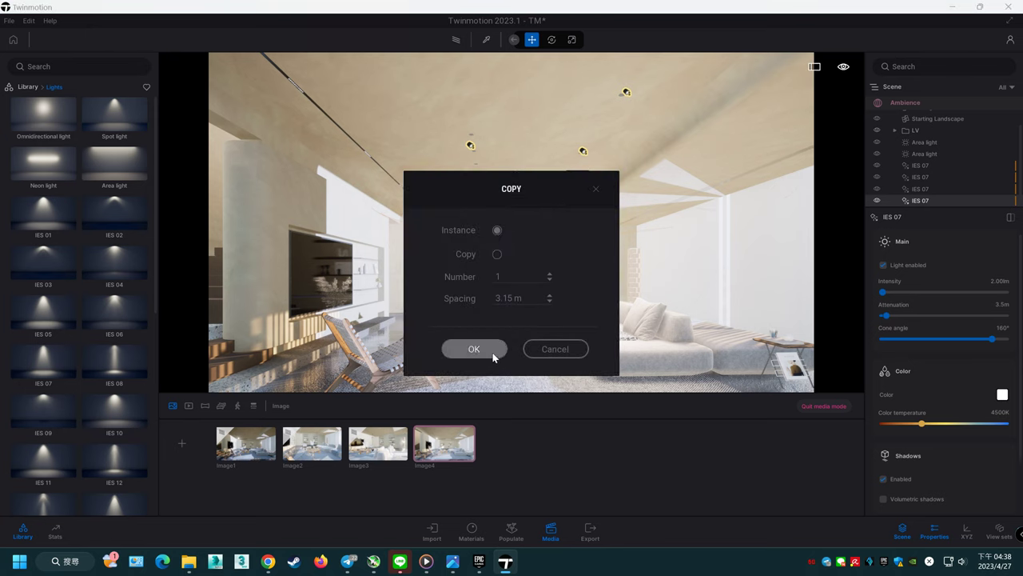
pyautogui.click(472, 349)
# Step: Add the last light copies near the beam and return to the path-traced Image4 view
pyautogui.keyDown('alt'); pyautogui.moveTo(573, 181); pyautogui.dragTo(409, 204); pyautogui.keyUp('alt')
pyautogui.click(473, 349)
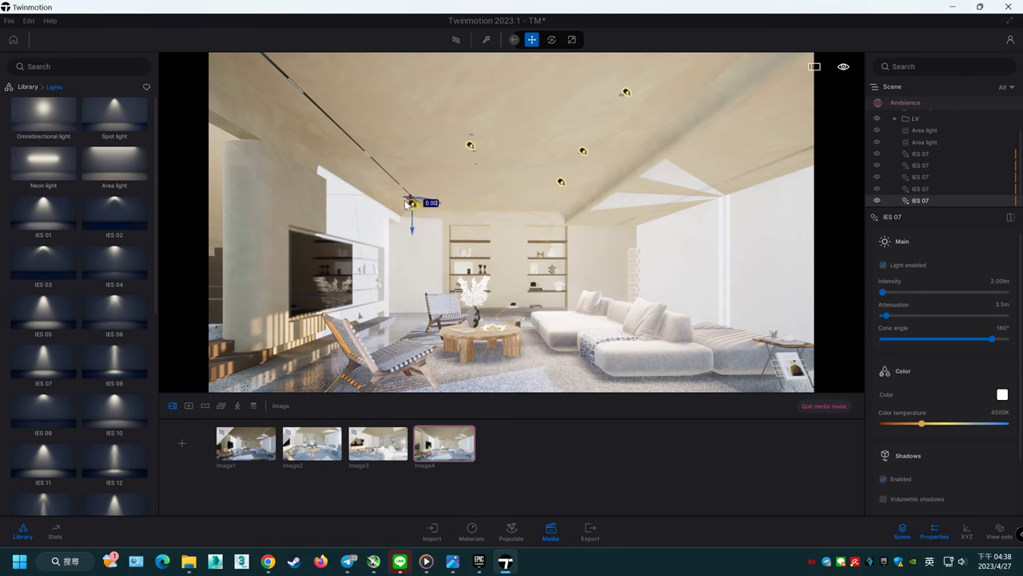
pyautogui.moveTo(413, 231)
pyautogui.mouseDown()
pyautogui.moveTo(413, 209)
pyautogui.moveTo(381, 162)
pyautogui.mouseUp()
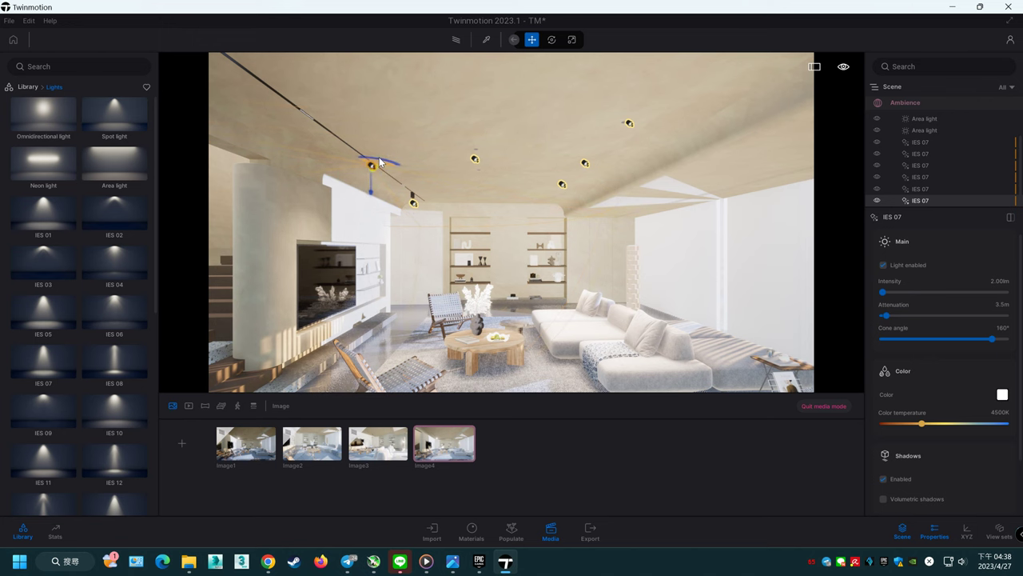
pyautogui.click(492, 349)
pyautogui.click(448, 450)
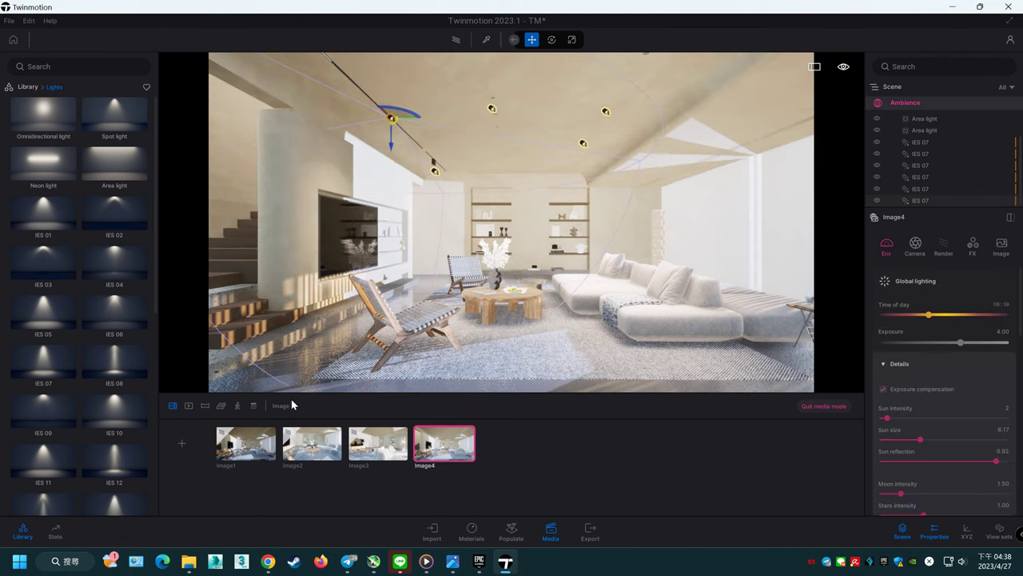
pyautogui.click(455, 41)
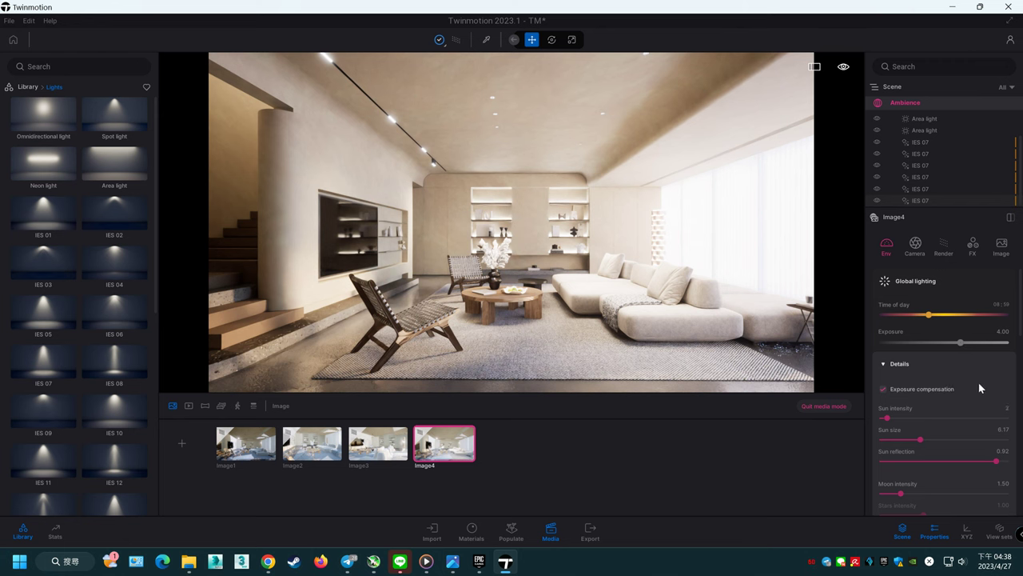
# Step: Select all six IES 07 lights and set them to 1 lm at about 5983K
pyautogui.click(933, 143)
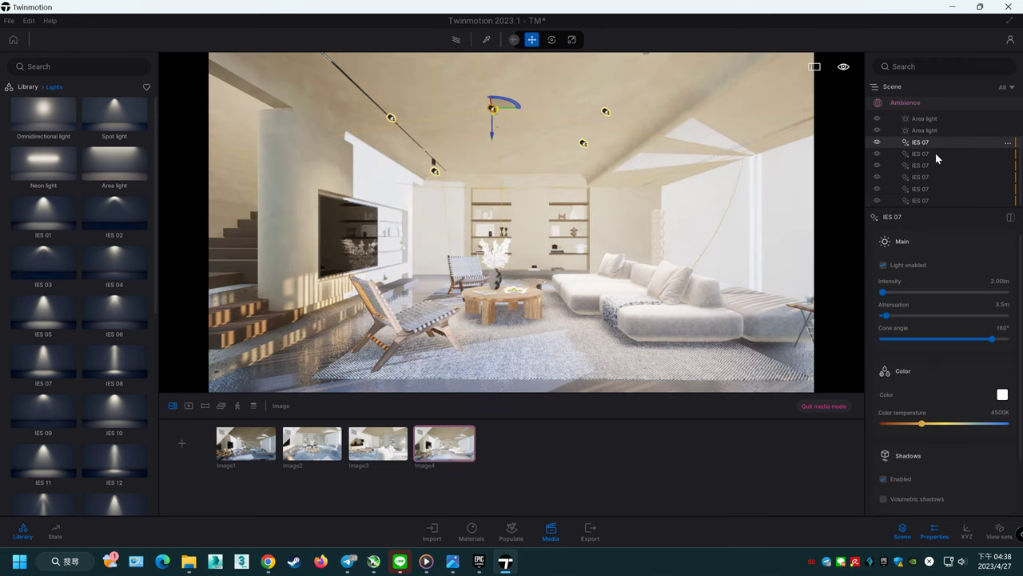
pyautogui.keyDown('shift'); pyautogui.click(934, 200); pyautogui.keyUp('shift')
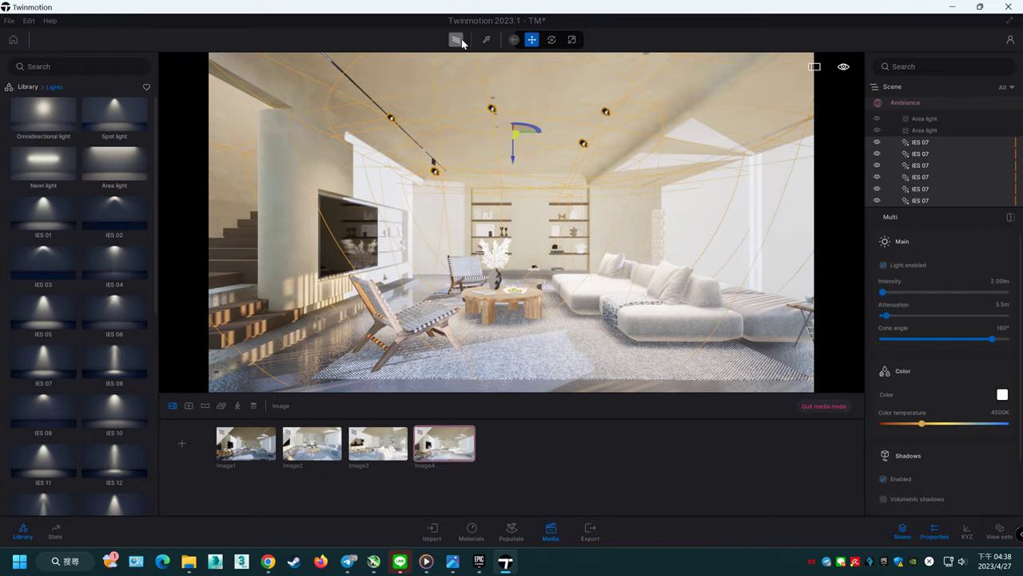
pyautogui.click(457, 41)
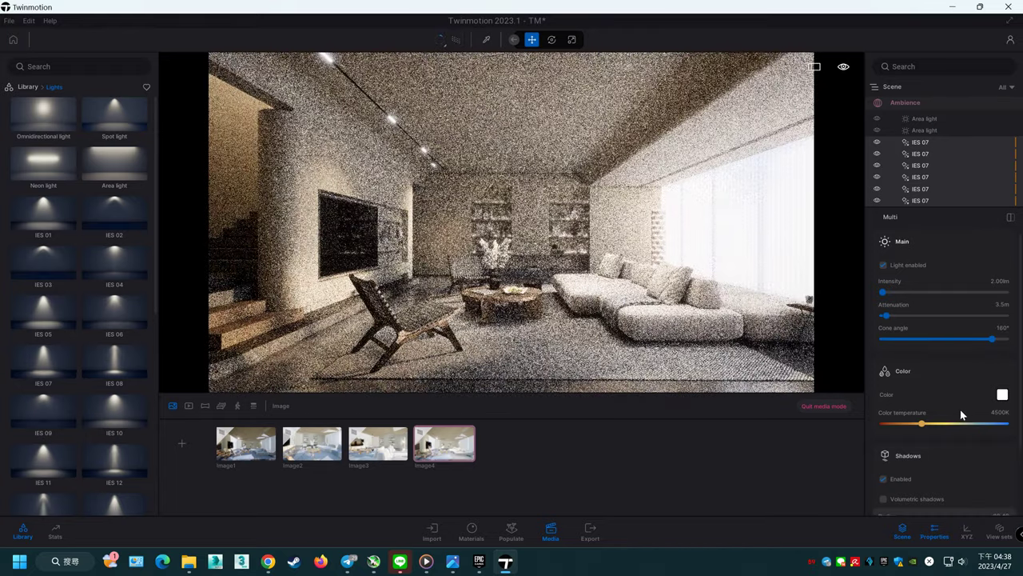
pyautogui.moveTo(922, 424); pyautogui.dragTo(952, 424)
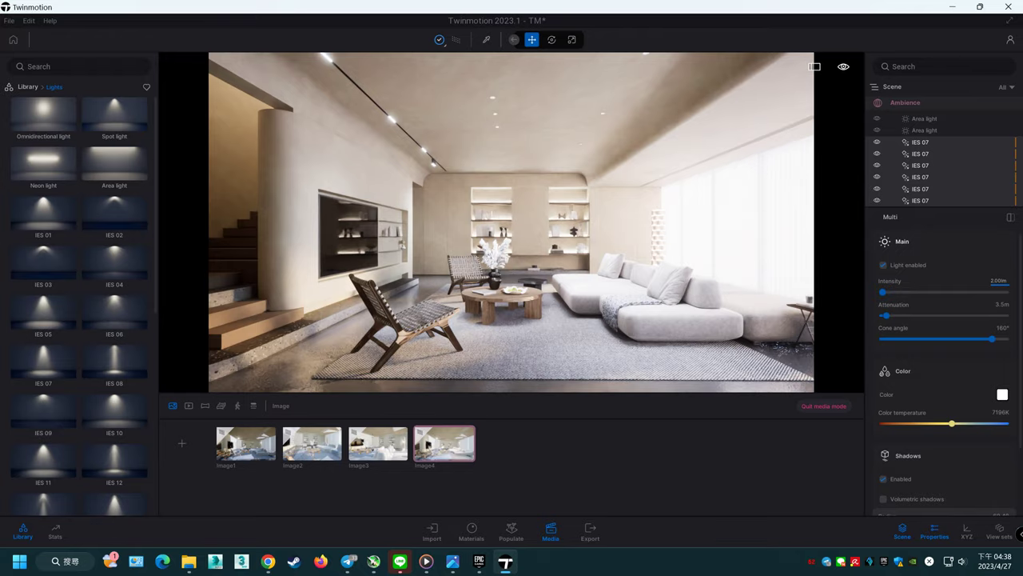
pyautogui.click(999, 280)
pyautogui.write('1')
pyautogui.press('Return')
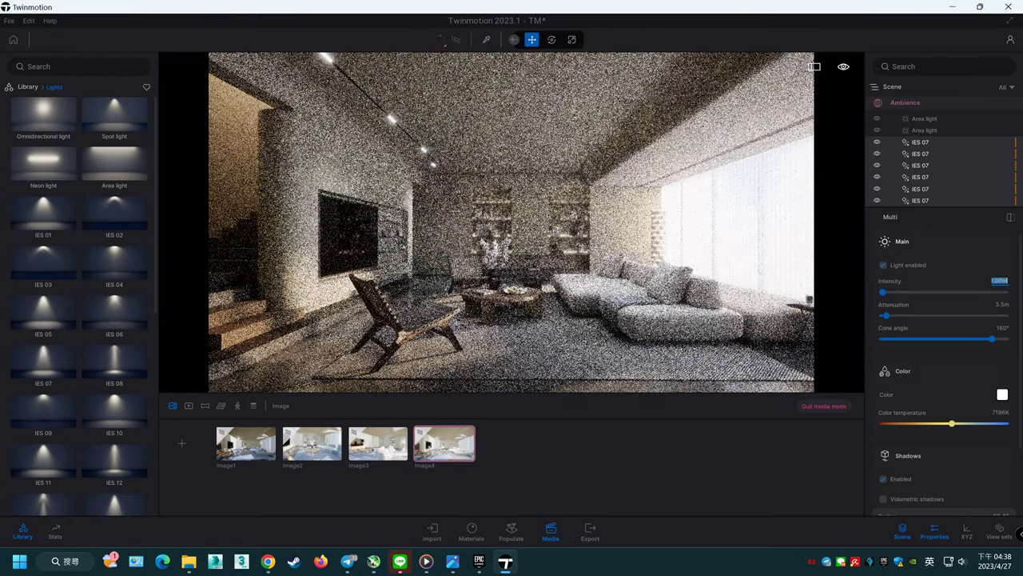
pyautogui.moveTo(951, 423); pyautogui.dragTo(937, 426)
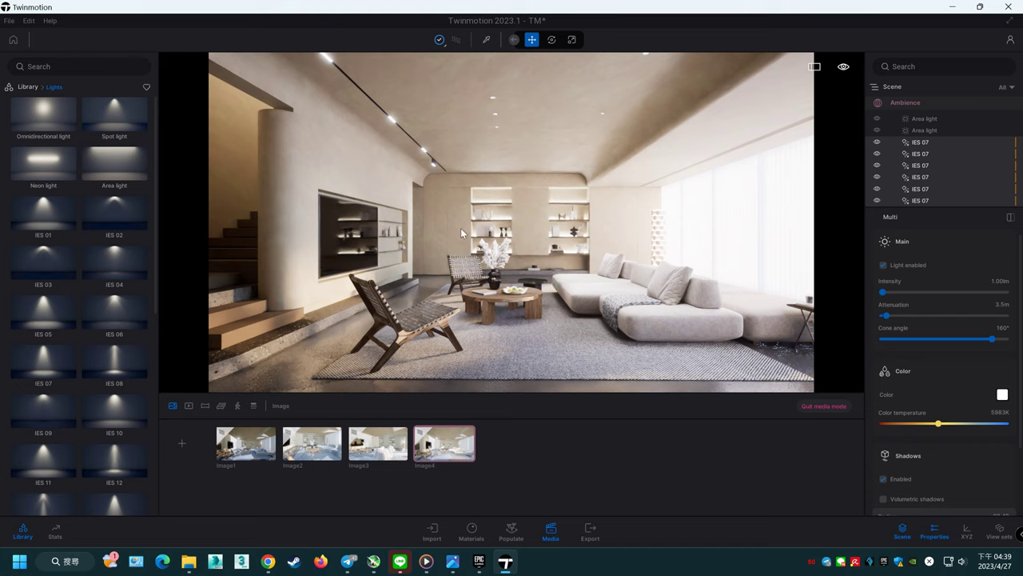
pyautogui.click(25, 88)
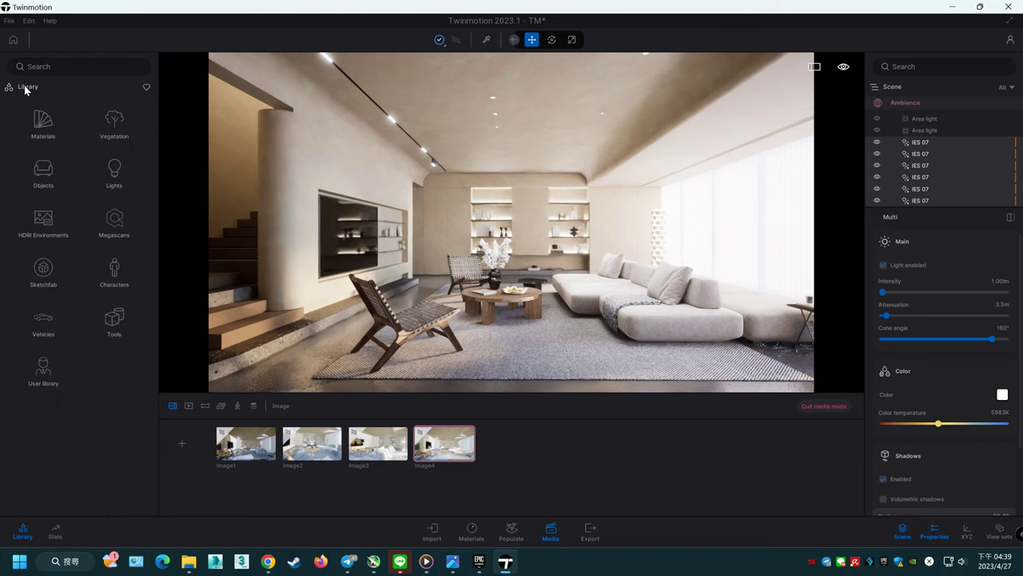
# Step: From the Wood materials, apply Chestnut 03 D to a surface in the room
pyautogui.click(43, 120)
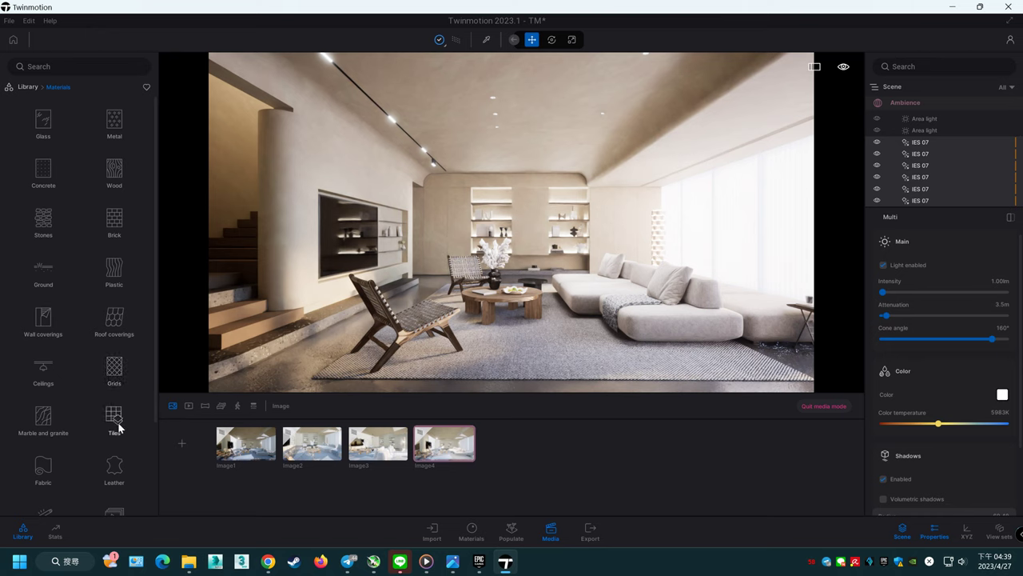
pyautogui.scroll(-3, 124, 412)
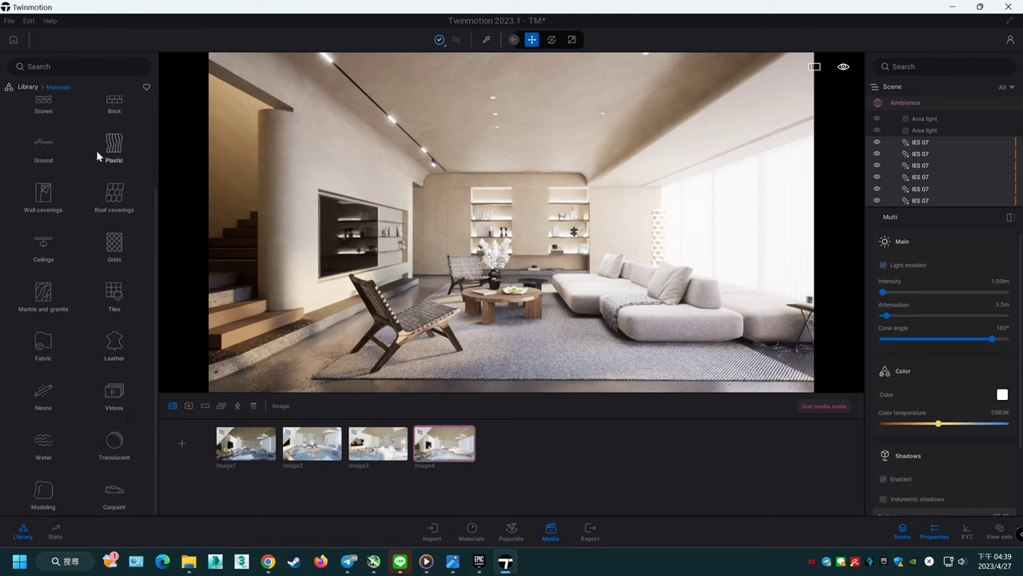
pyautogui.scroll(3, 97, 150)
pyautogui.click(45, 154)
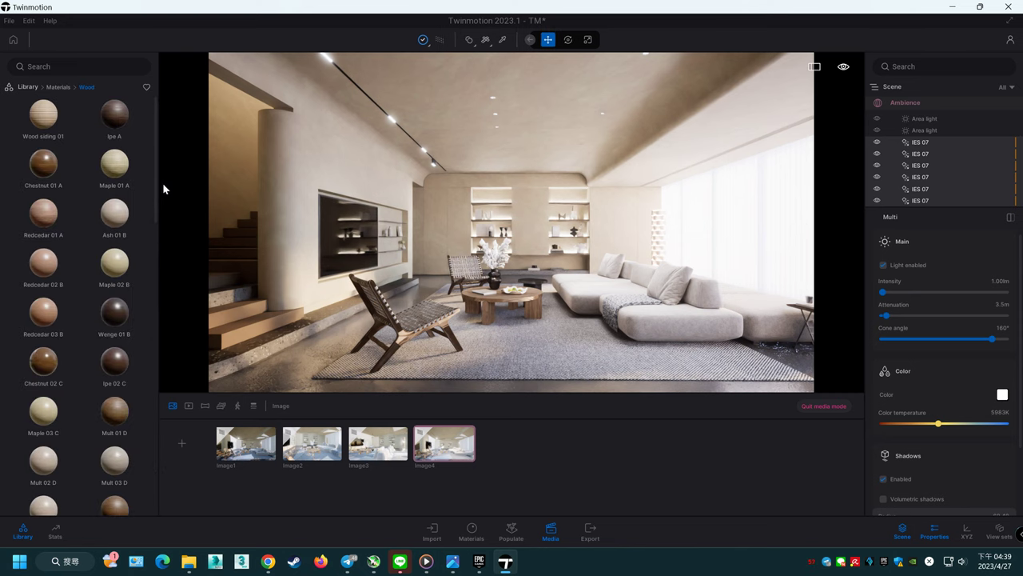
pyautogui.scroll(-3, 114, 328)
pyautogui.scroll(-2, 111, 328)
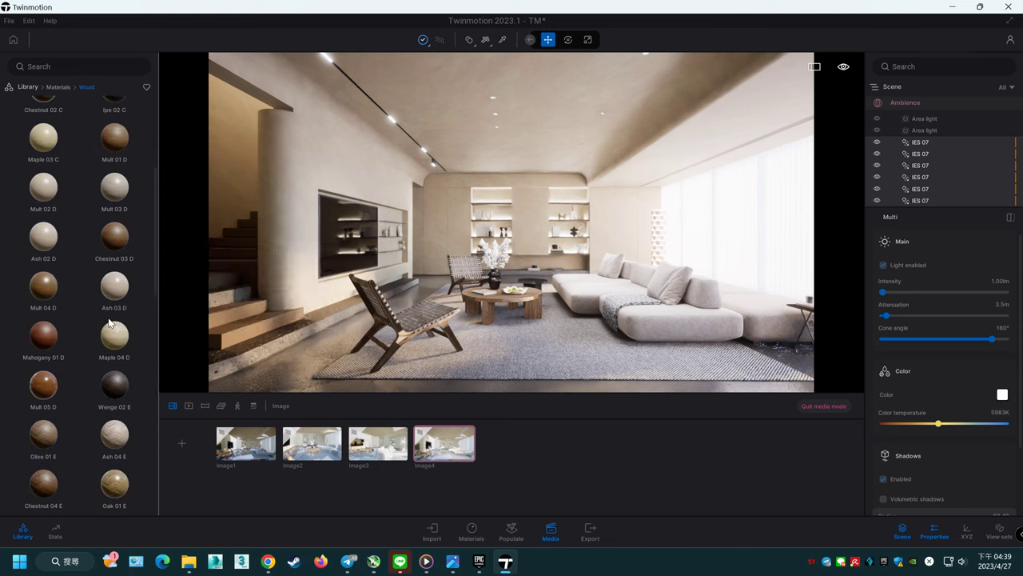
pyautogui.scroll(-1, 92, 368)
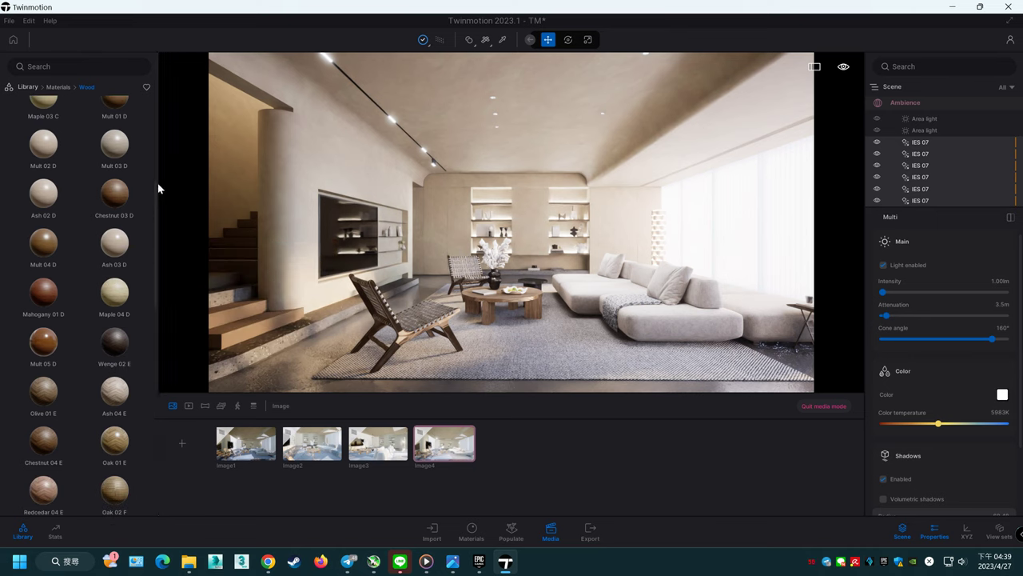
pyautogui.moveTo(114, 195); pyautogui.dragTo(239, 320)
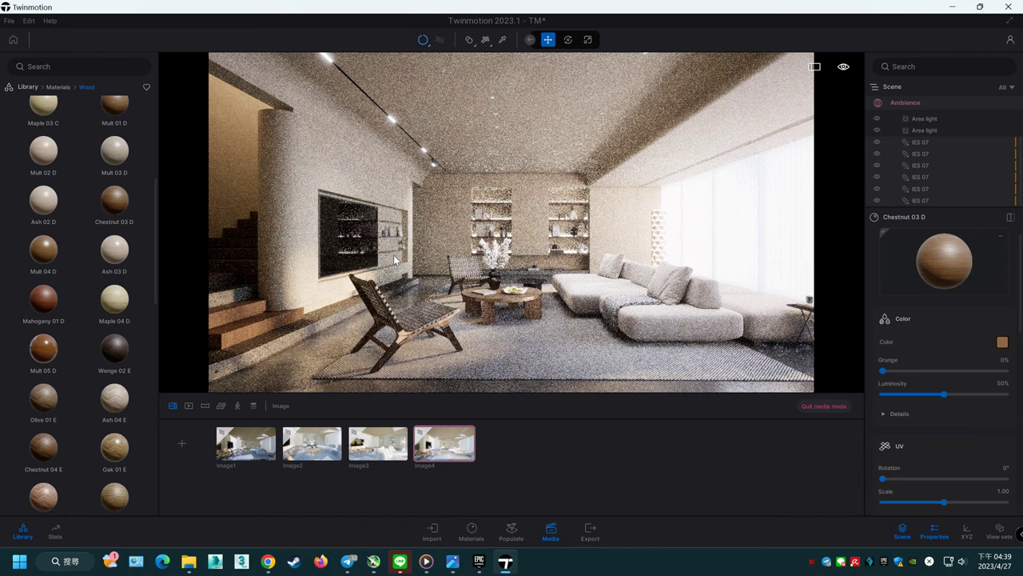
# Step: Select Oak 03 G and set its UV rotation to 90°
pyautogui.scroll(-1, 116, 312)
pyautogui.scroll(-1, 116, 324)
pyautogui.scroll(-1, 120, 352)
pyautogui.scroll(-1, 120, 355)
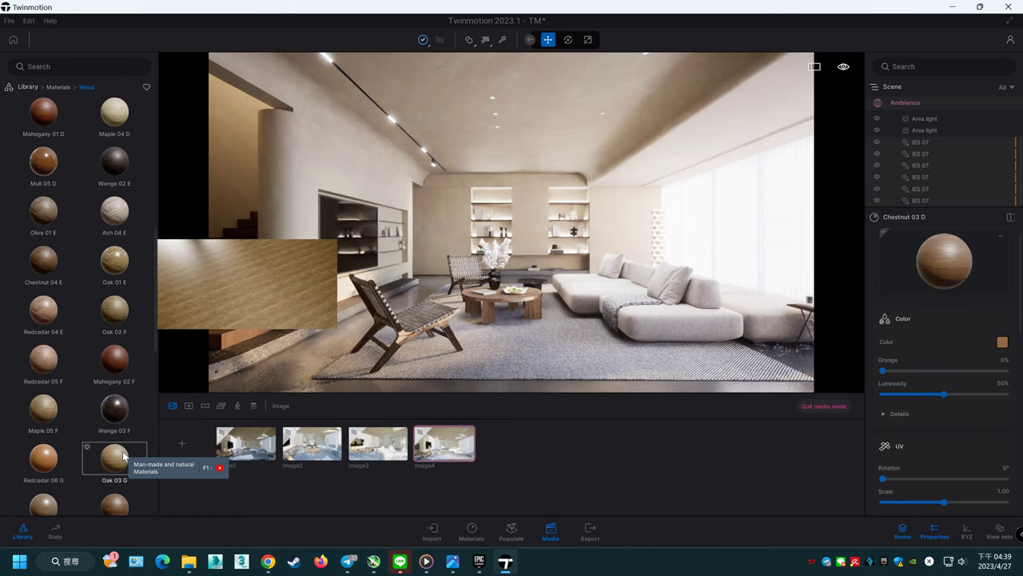
pyautogui.scroll(-1, 120, 448)
pyautogui.click(242, 335)
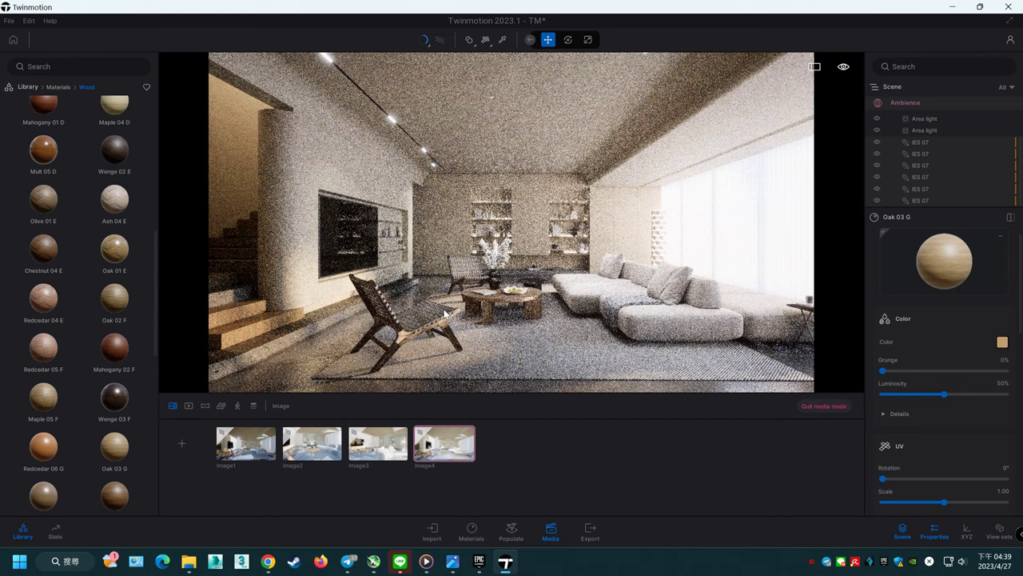
pyautogui.click(1006, 467)
pyautogui.press('Return')
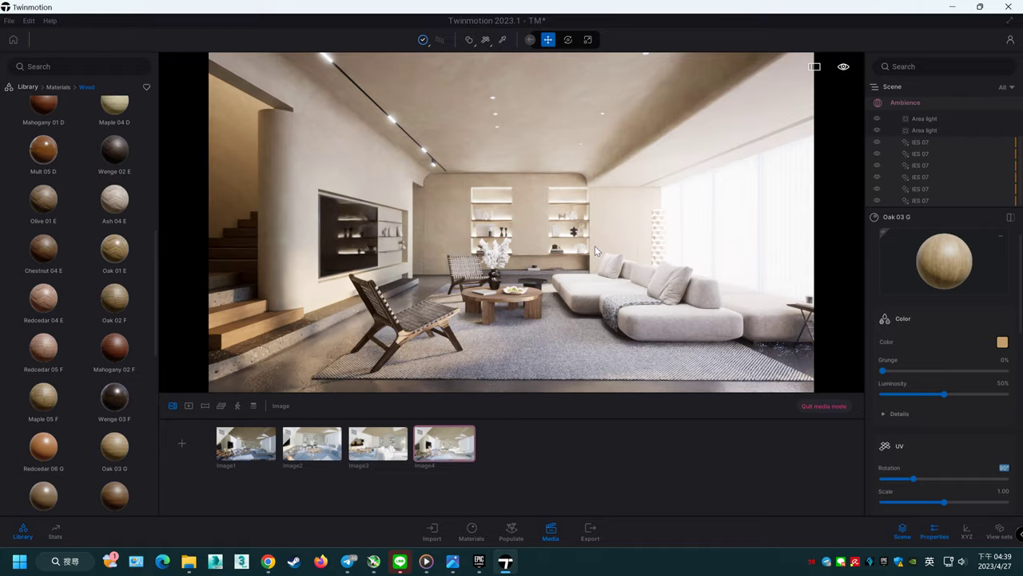
pyautogui.scroll(5, 595, 246)
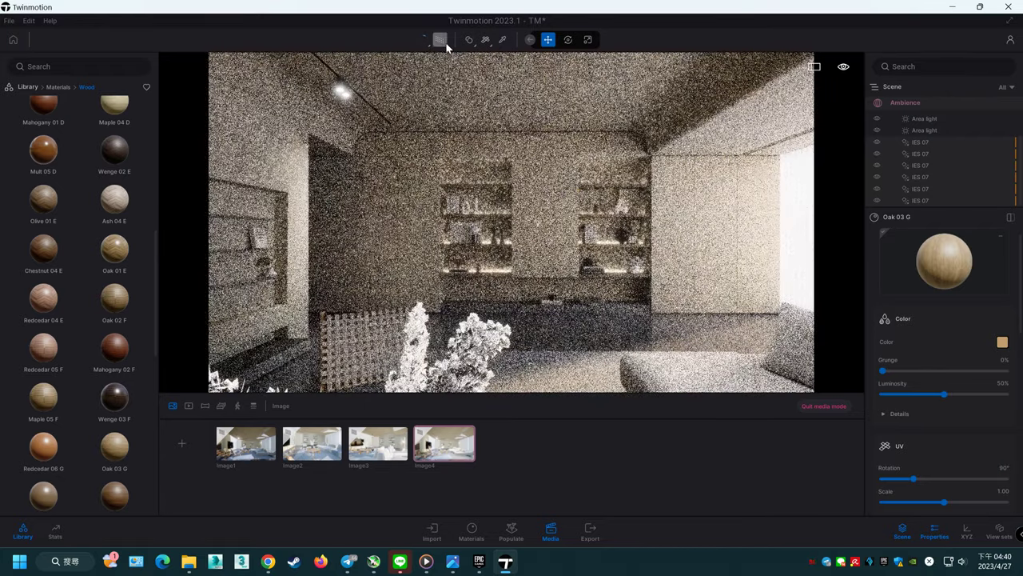
# Step: Apply Redcedar 06 G to the wall shelves with 90° UV rotation, then view Image4 path-traced
pyautogui.click(446, 46)
pyautogui.scroll(5, 529, 222)
pyautogui.scroll(5, 527, 222)
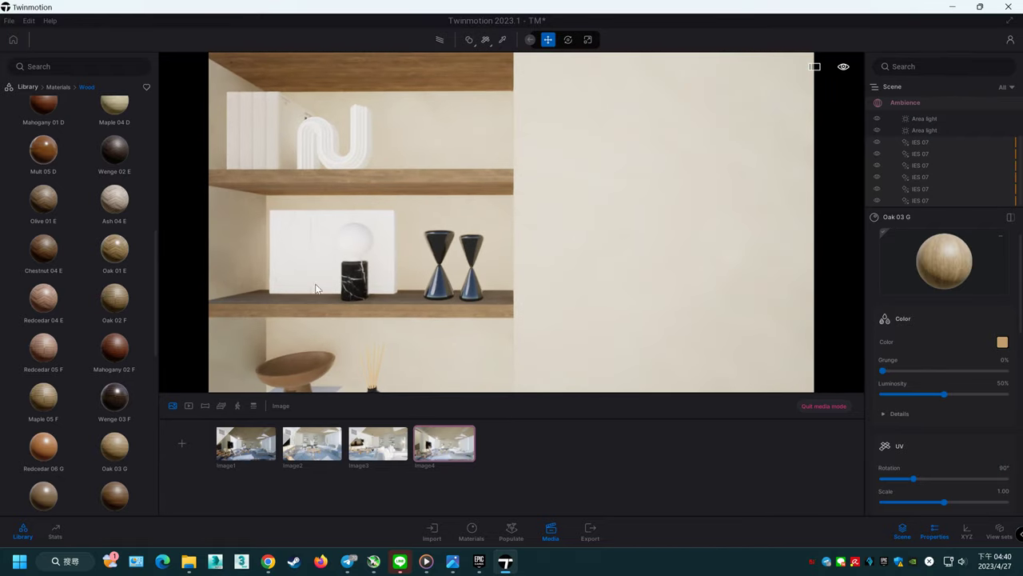
pyautogui.moveTo(72, 435); pyautogui.dragTo(385, 187)
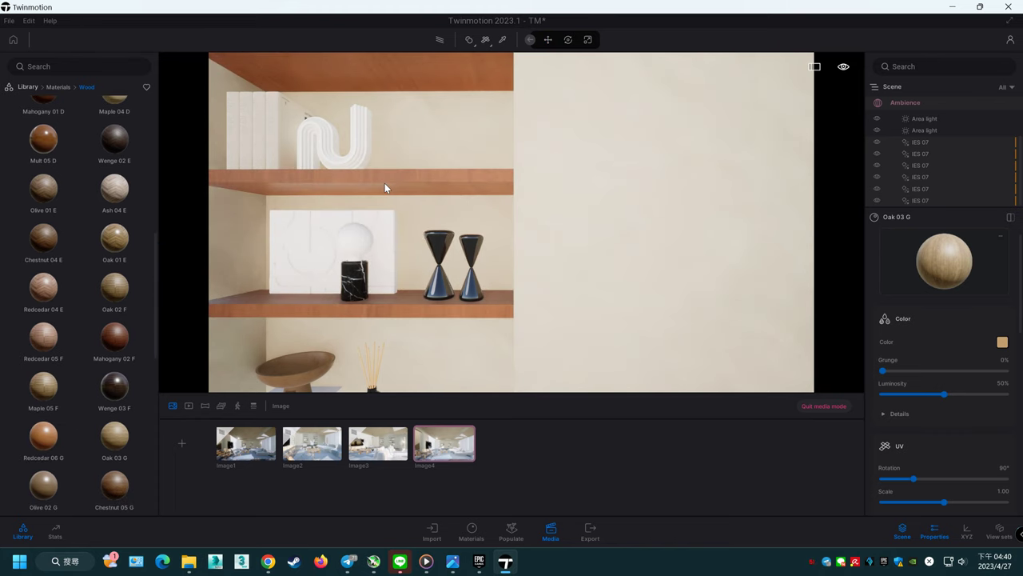
pyautogui.click(1004, 469)
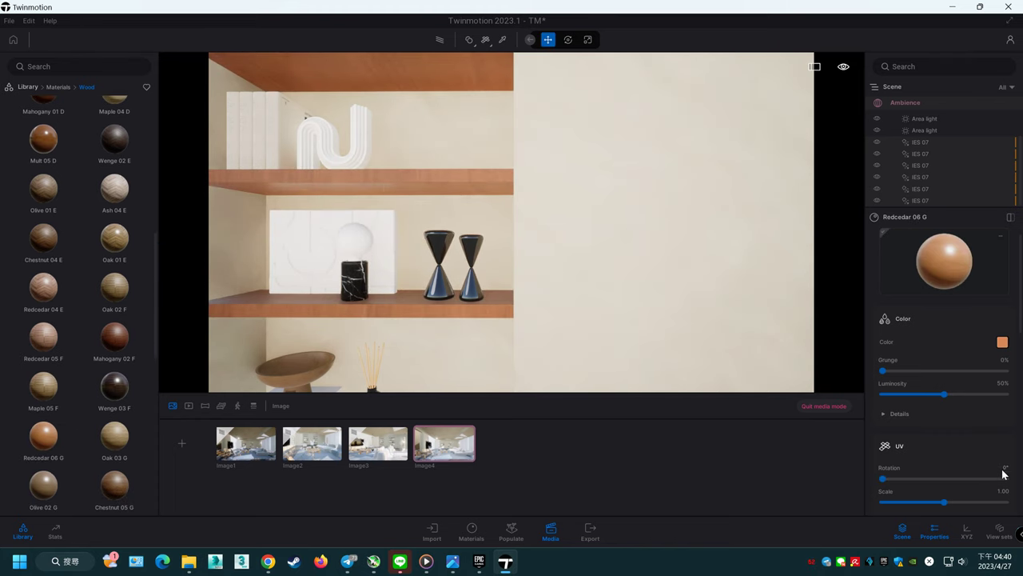
pyautogui.write('90')
pyautogui.press('Return')
pyautogui.scroll(-10, 586, 228)
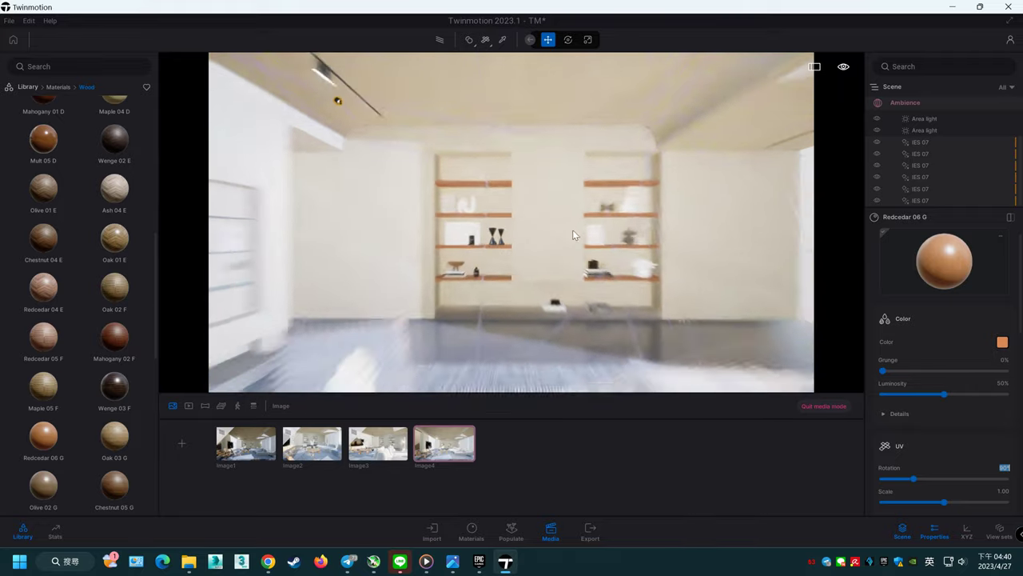
pyautogui.click(444, 444)
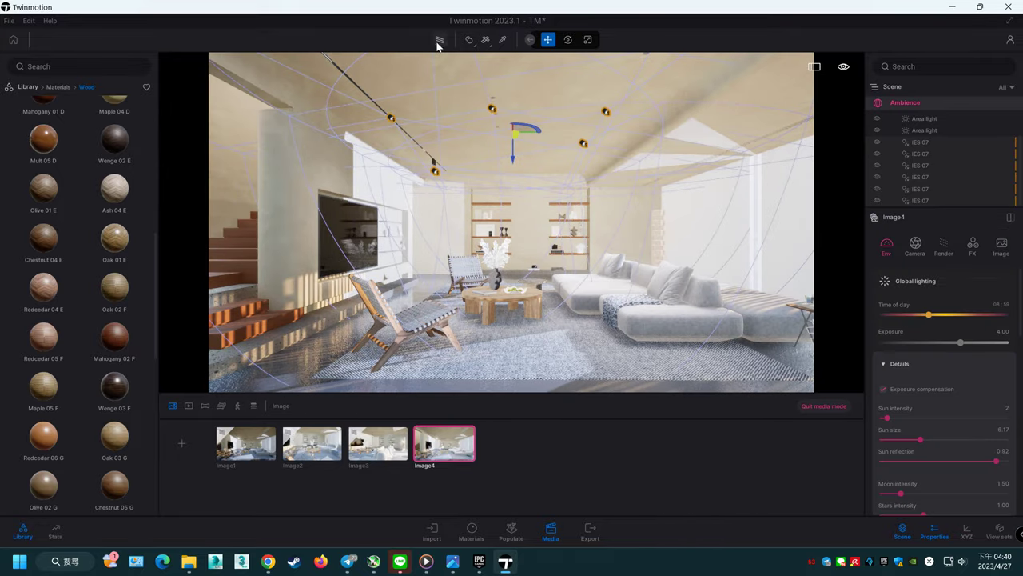
pyautogui.click(439, 41)
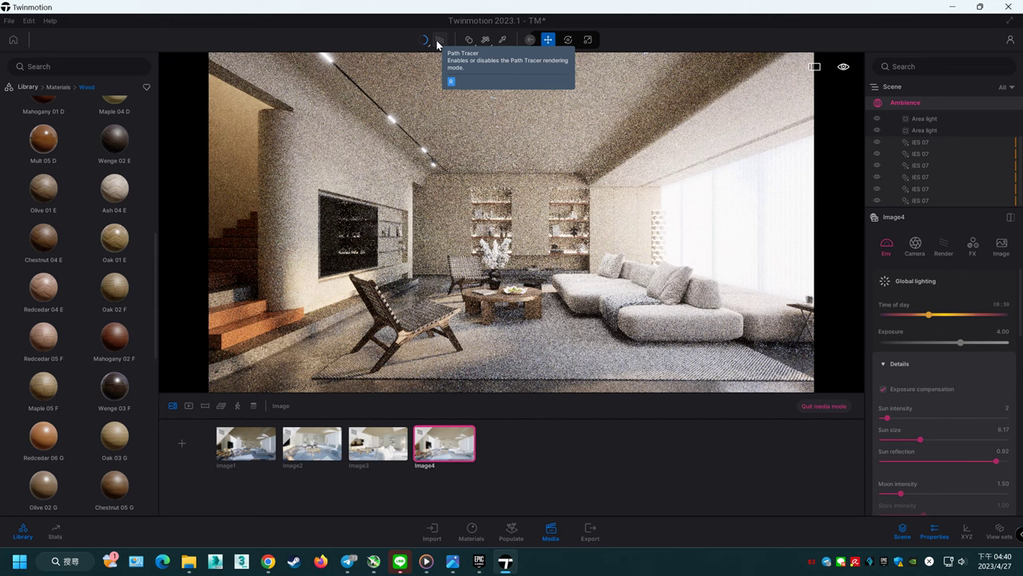
# Step: Apply Oak 03 G to the stairs with 90° UV rotation, then return to real-time
pyautogui.moveTo(115, 436); pyautogui.dragTo(246, 339)
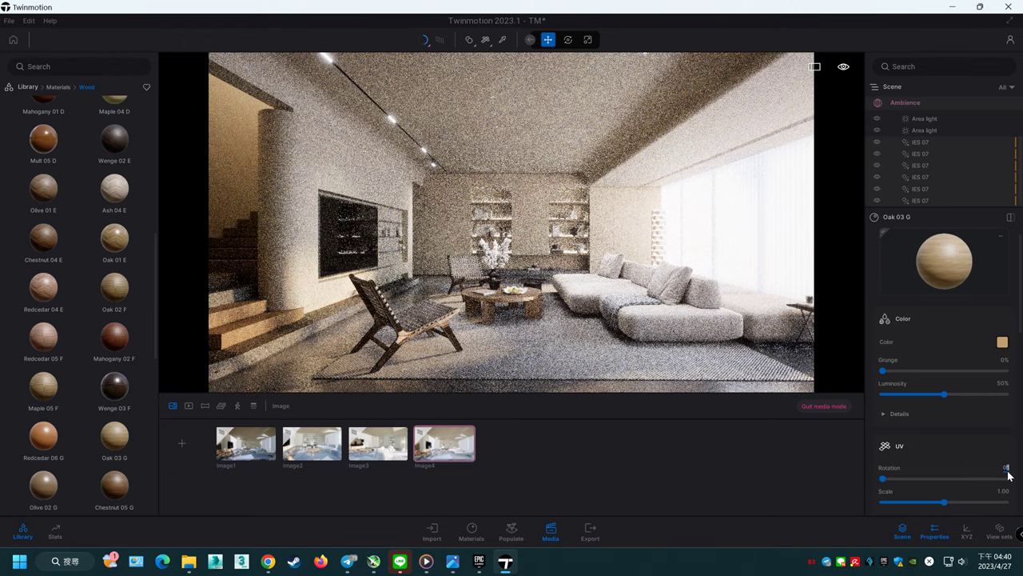
pyautogui.click(1007, 468)
pyautogui.write('90')
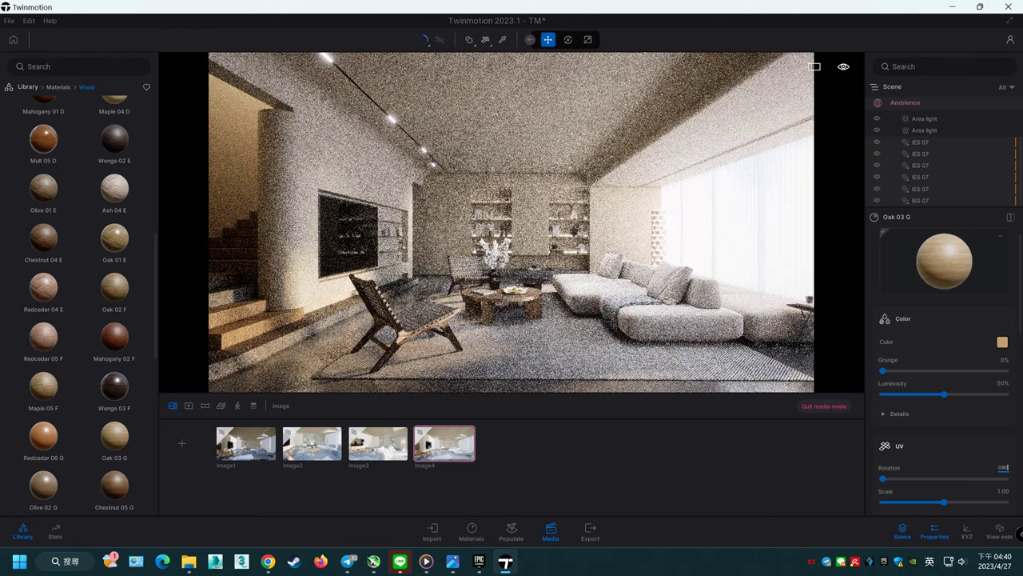
pyautogui.press('Return')
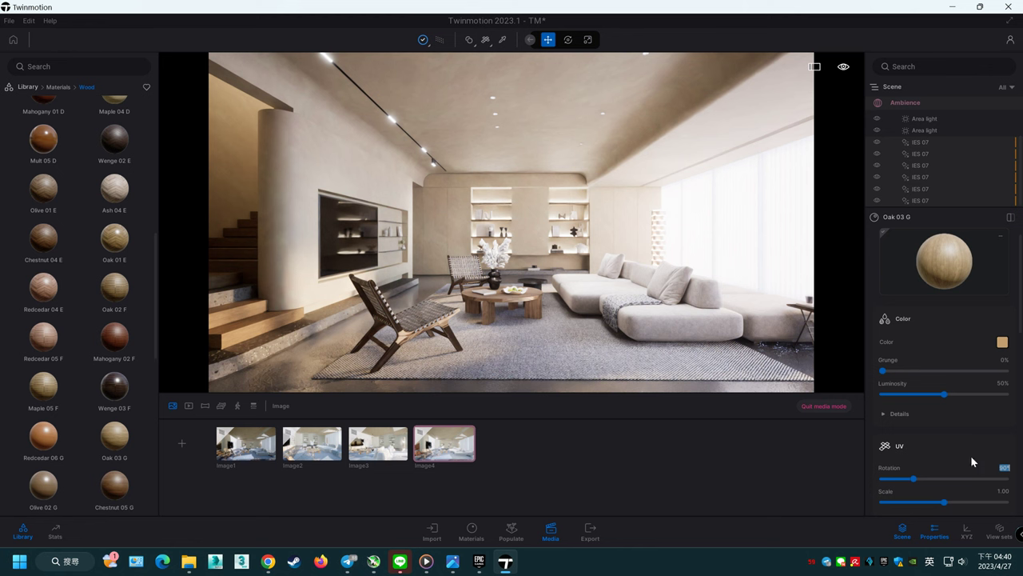
pyautogui.click(440, 39)
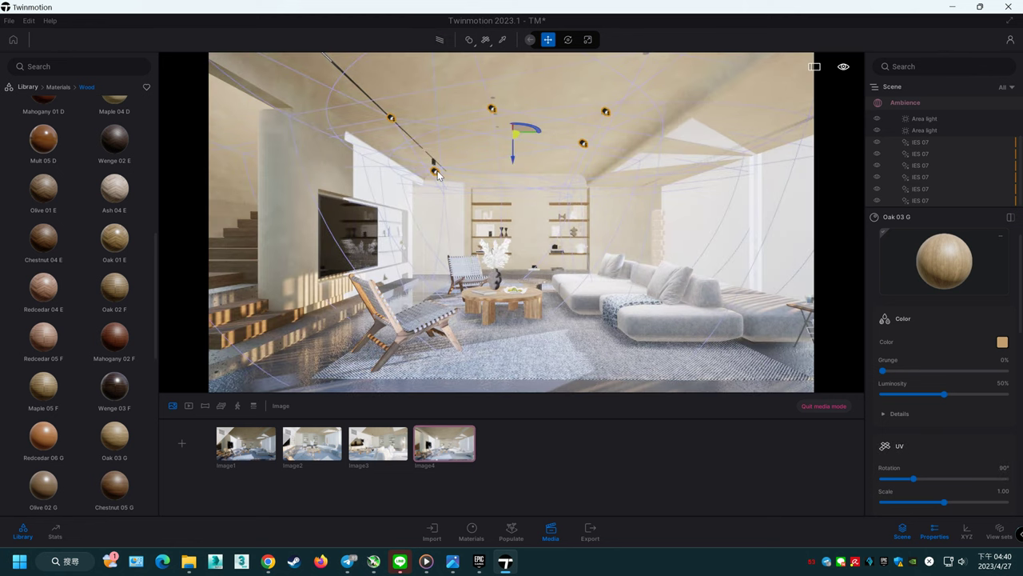
# Step: Select the IES 07 ceiling lights and undo an accidental move of the group
pyautogui.click(436, 173)
pyautogui.moveTo(435, 176); pyautogui.dragTo(447, 179)
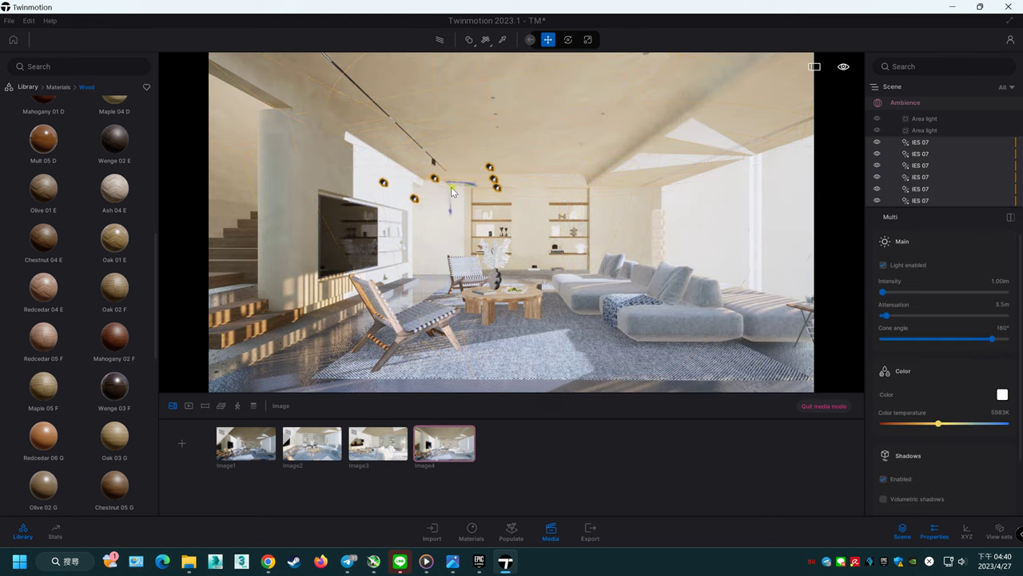
pyautogui.hotkey('ctrl', 'z')
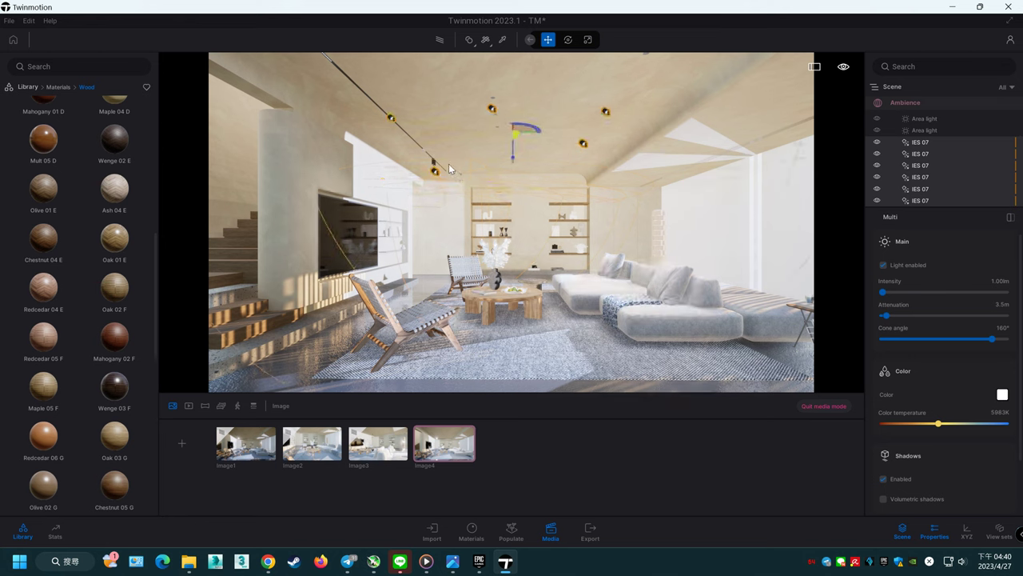
pyautogui.click(452, 168)
# Step: Copy a single IES 07 ceiling light as one new instance
pyautogui.click(436, 172)
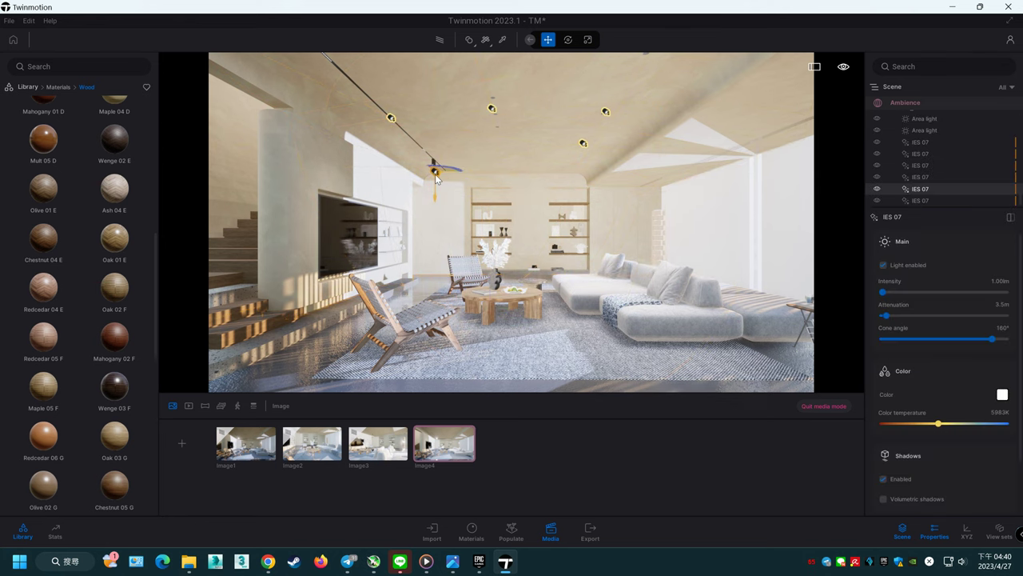
pyautogui.keyDown('alt'); pyautogui.moveTo(435, 176); pyautogui.dragTo(492, 184); pyautogui.keyUp('alt')
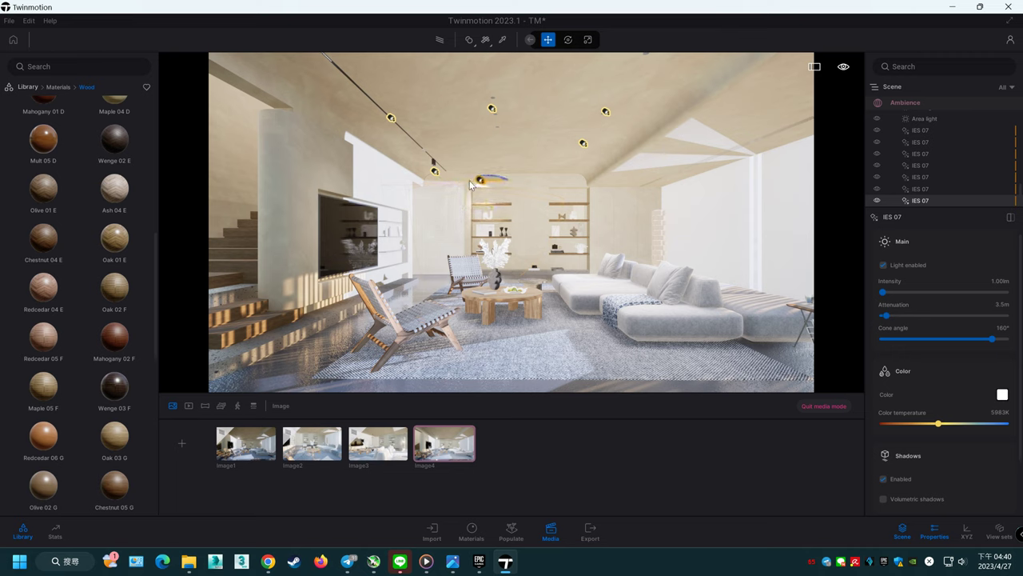
pyautogui.keyDown('alt'); pyautogui.moveTo(491, 184); pyautogui.dragTo(509, 207); pyautogui.keyUp('alt')
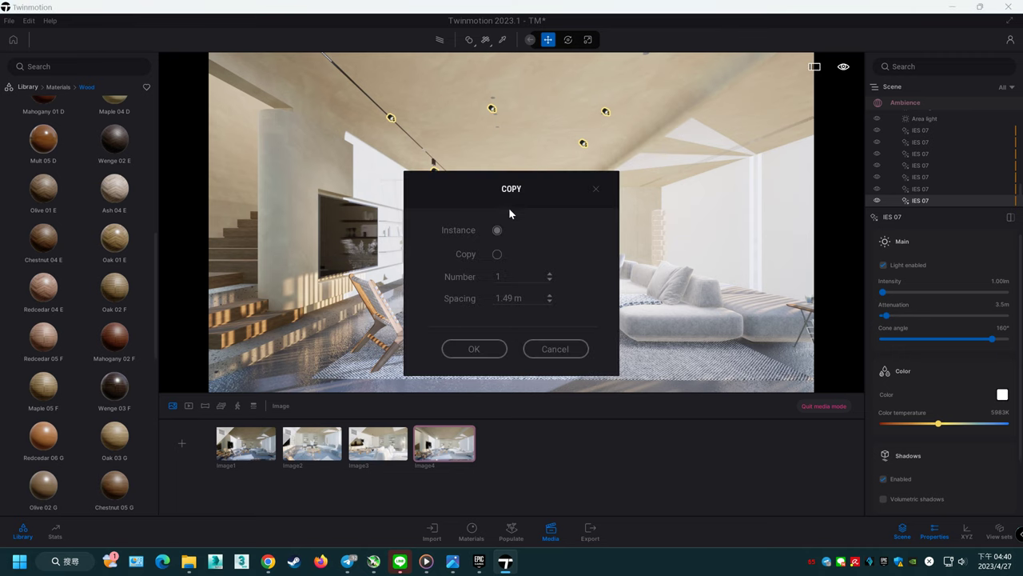
pyautogui.click(483, 356)
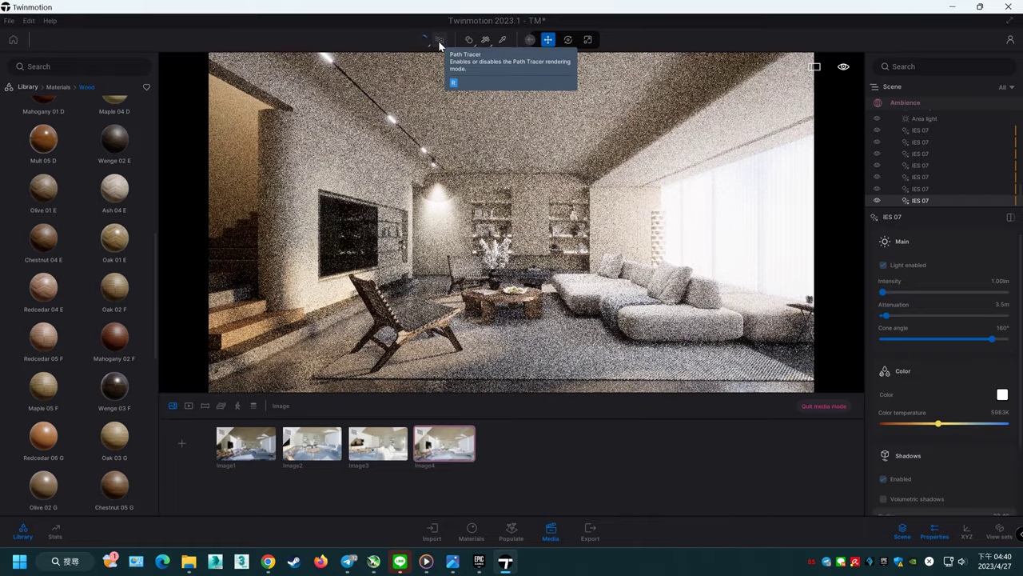
# Step: Place the new light on the right-side ceiling near the window, check it under path tracing, and pick the white wall material
pyautogui.click(439, 42)
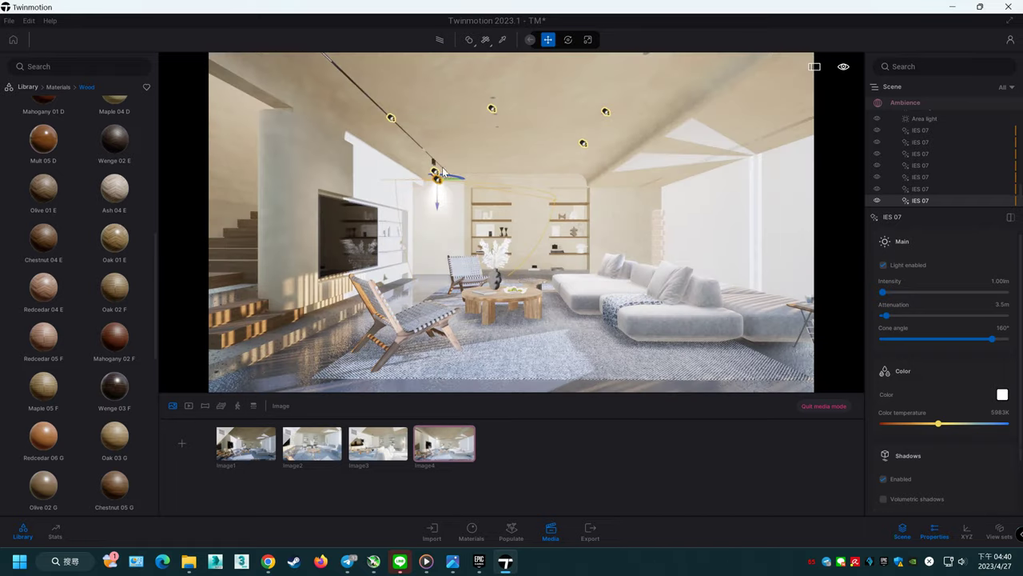
pyautogui.moveTo(438, 182); pyautogui.dragTo(491, 173)
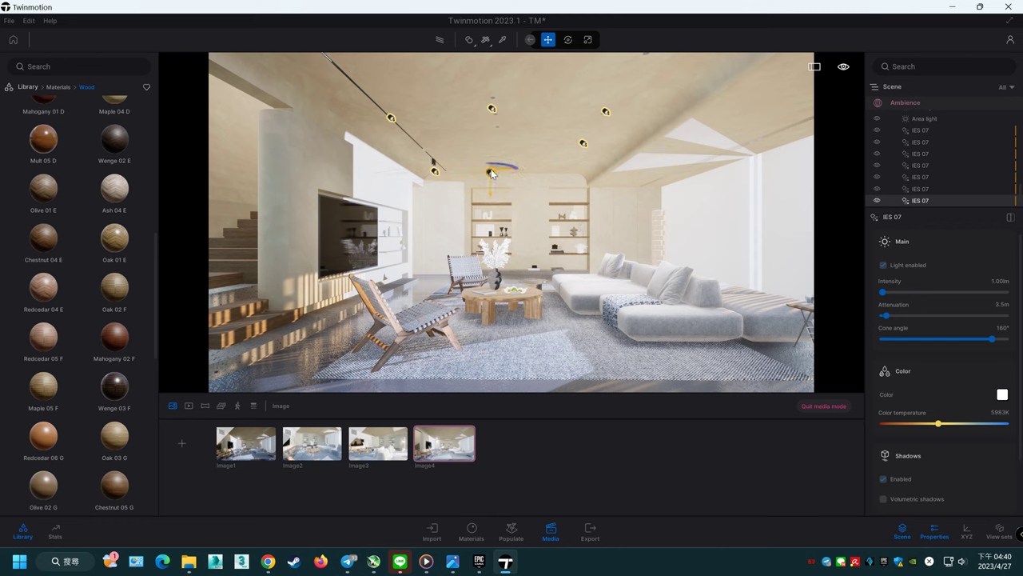
pyautogui.moveTo(492, 174); pyautogui.dragTo(234, 90)
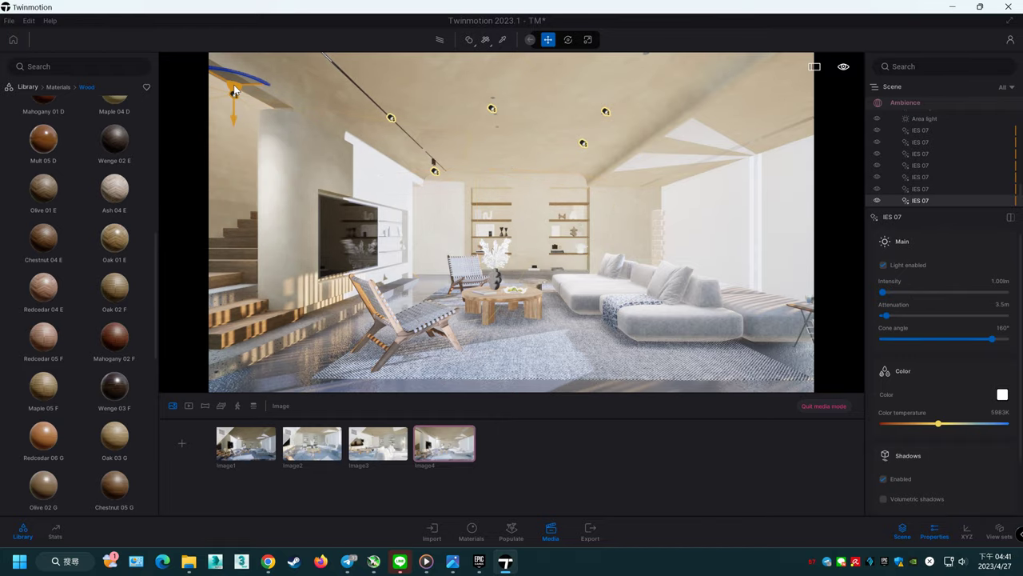
pyautogui.click(438, 40)
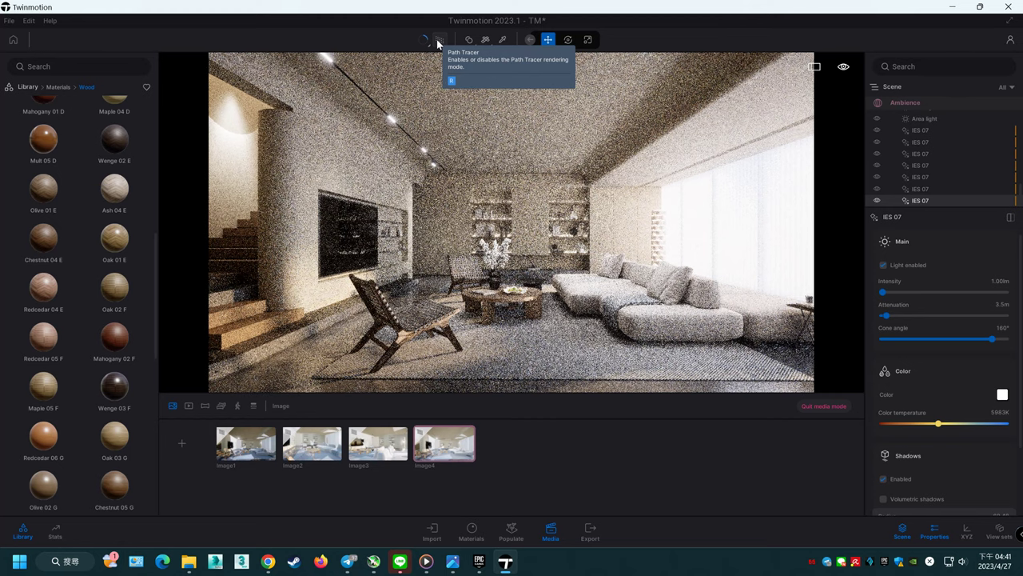
pyautogui.click(438, 40)
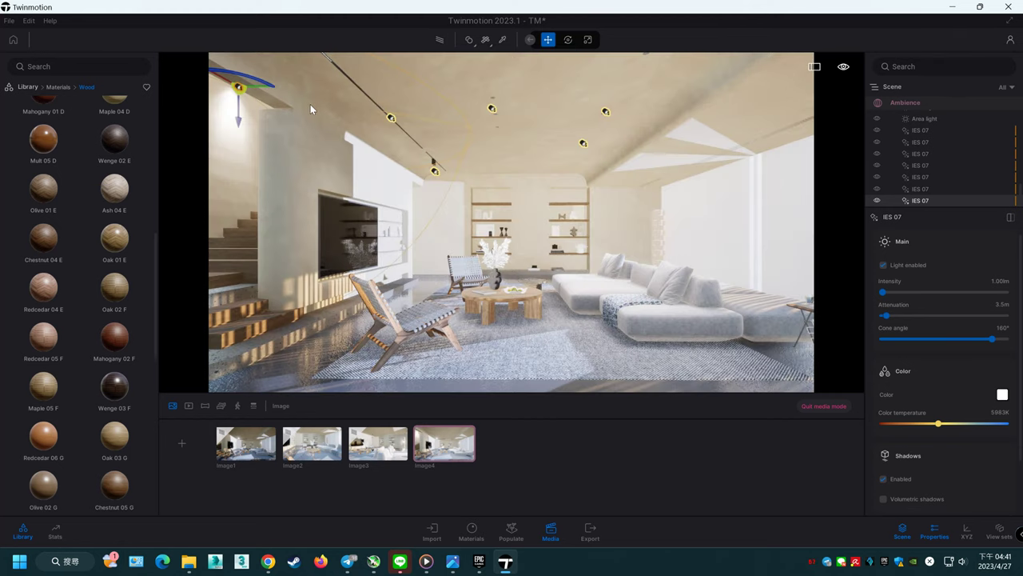
pyautogui.moveTo(241, 110); pyautogui.dragTo(241, 85)
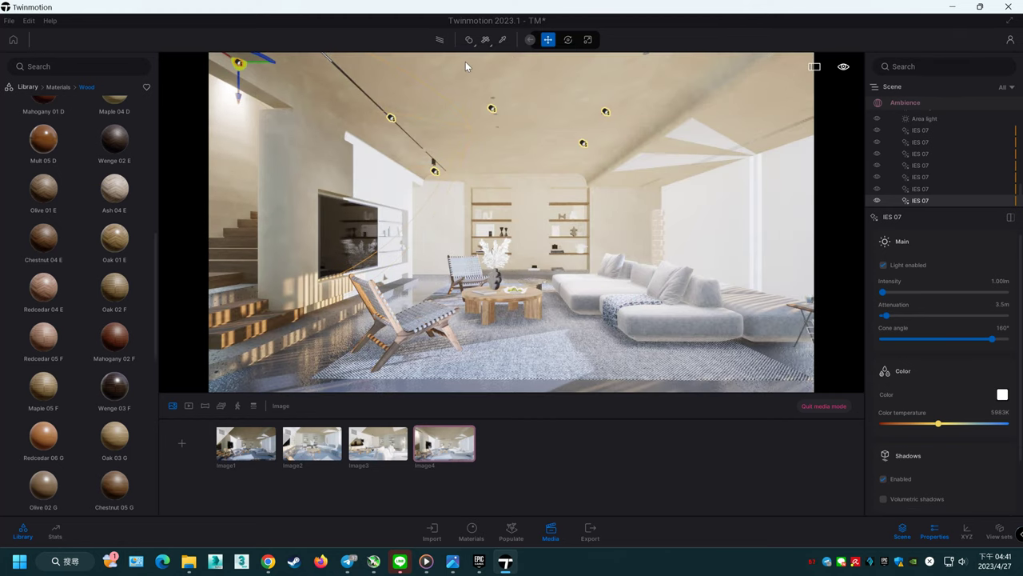
pyautogui.click(440, 40)
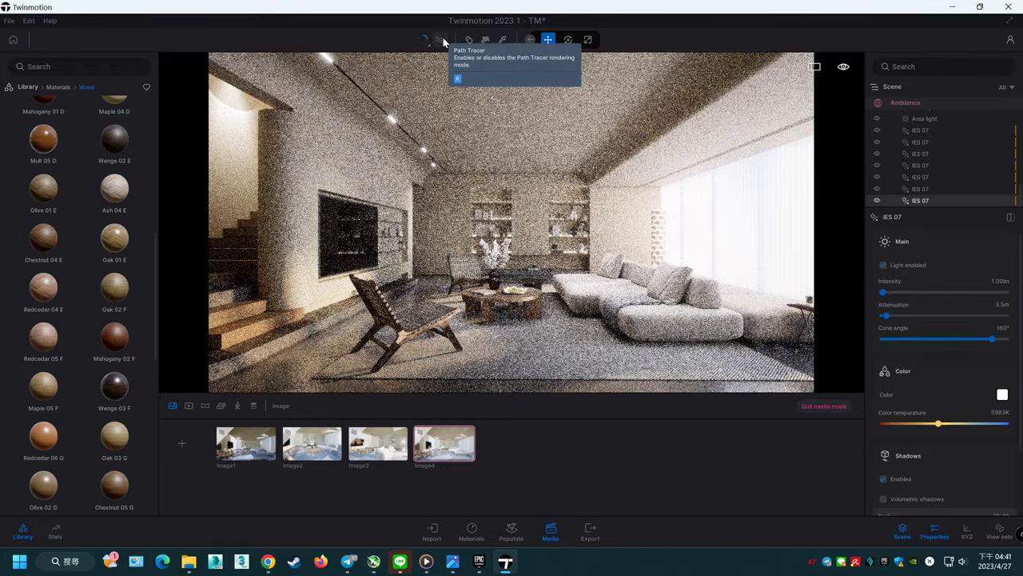
pyautogui.click(443, 38)
pyautogui.moveTo(308, 80)
pyautogui.mouseDown()
pyautogui.moveTo(712, 144)
pyautogui.moveTo(706, 152)
pyautogui.mouseUp()
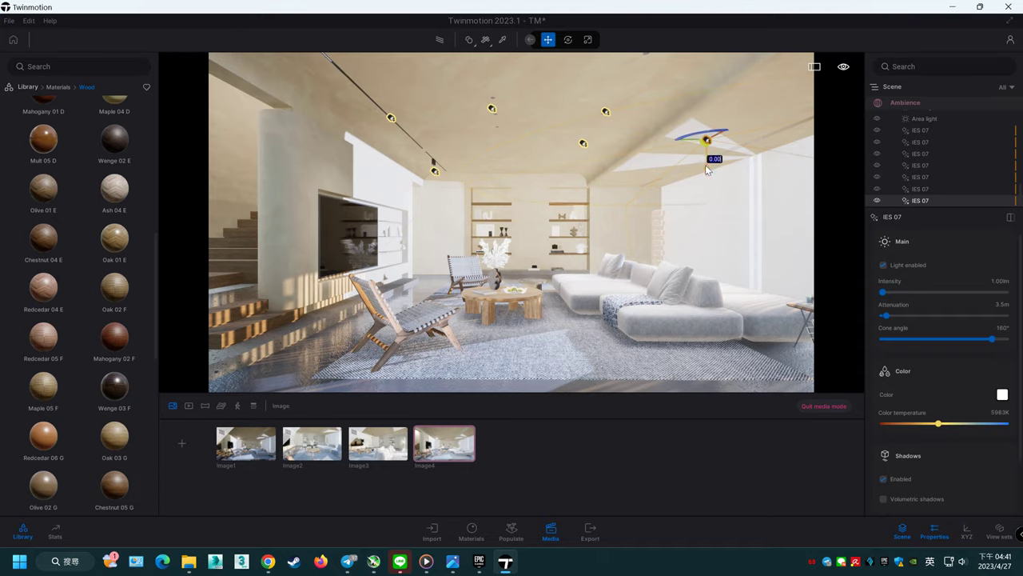
pyautogui.click(444, 42)
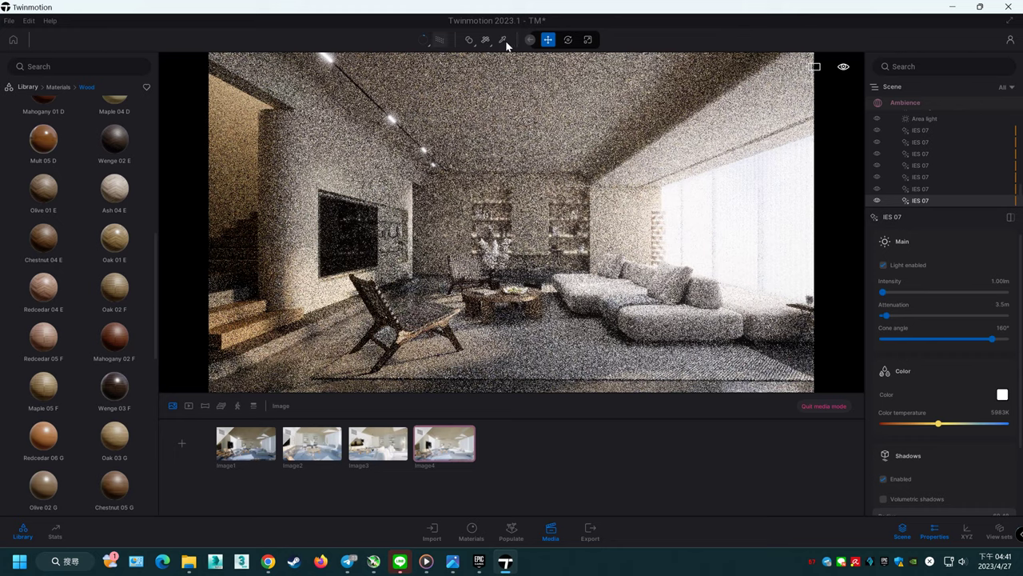
pyautogui.click(503, 40)
pyautogui.click(805, 368)
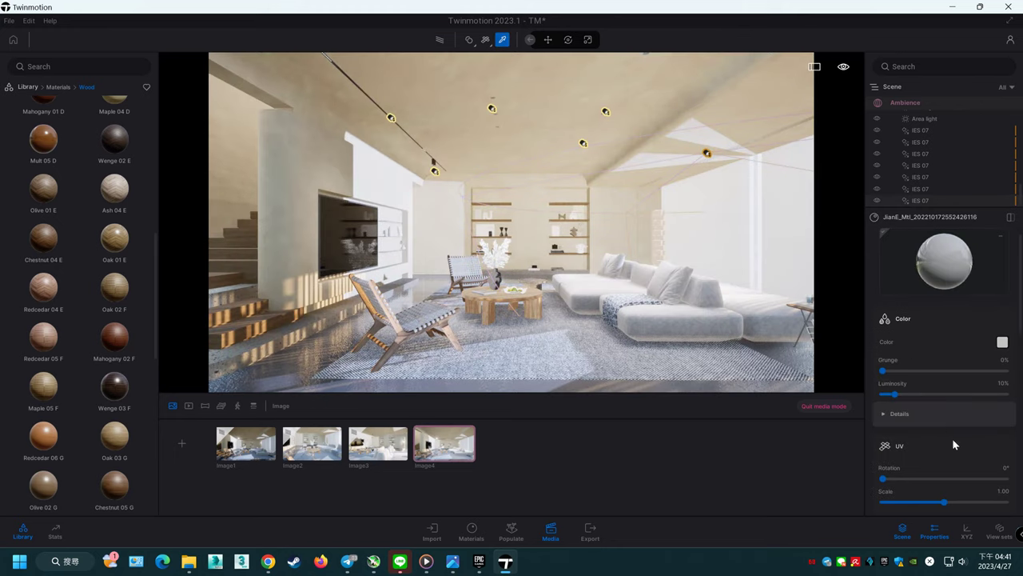
# Step: Raise the white wall material's roughness to 34% and preview the room under path tracing
pyautogui.scroll(-3, 952, 440)
pyautogui.scroll(-3, 973, 437)
pyautogui.scroll(-3, 1008, 457)
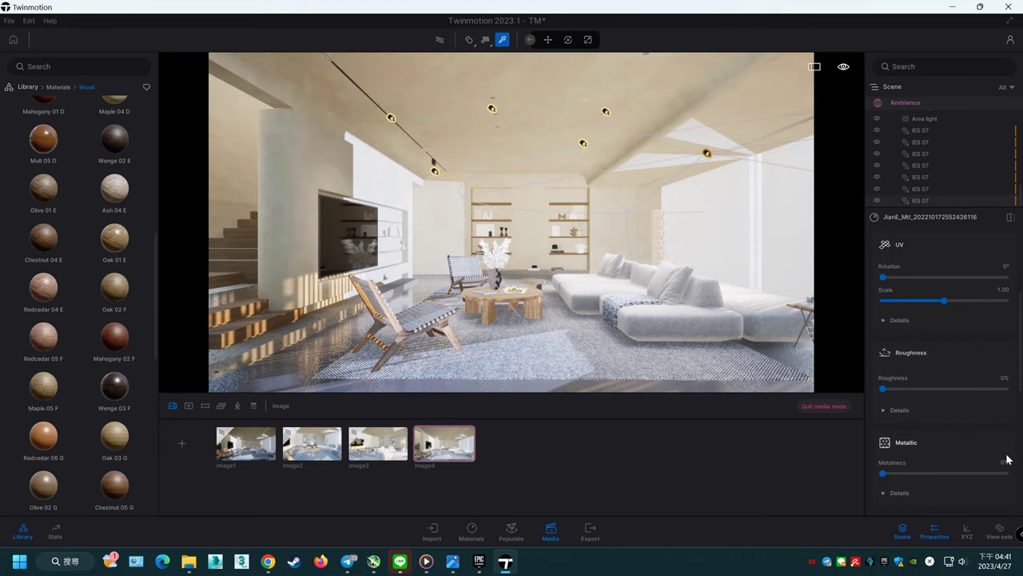
pyautogui.scroll(-1, 959, 416)
pyautogui.moveTo(923, 372); pyautogui.dragTo(925, 373)
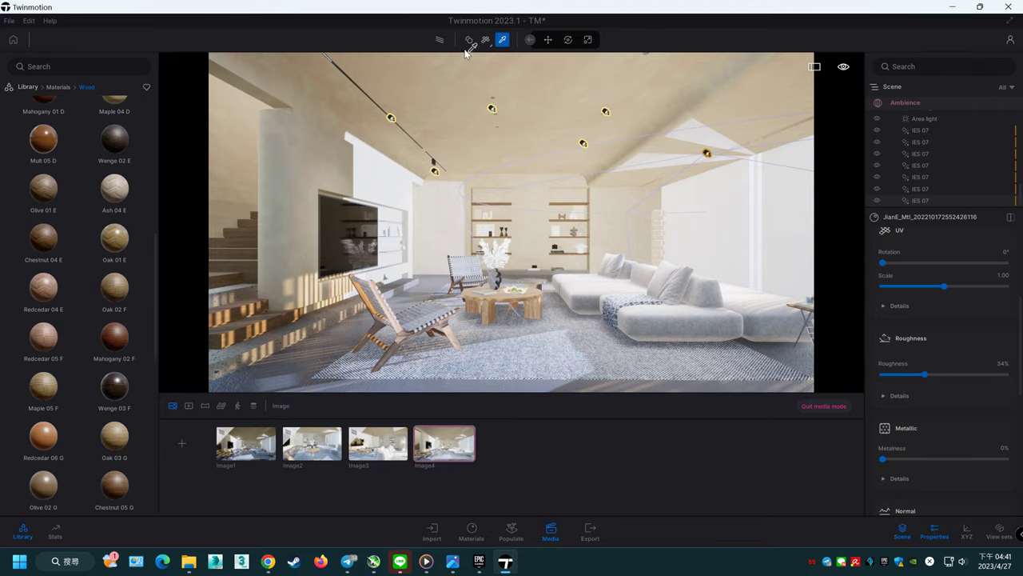
pyautogui.click(441, 40)
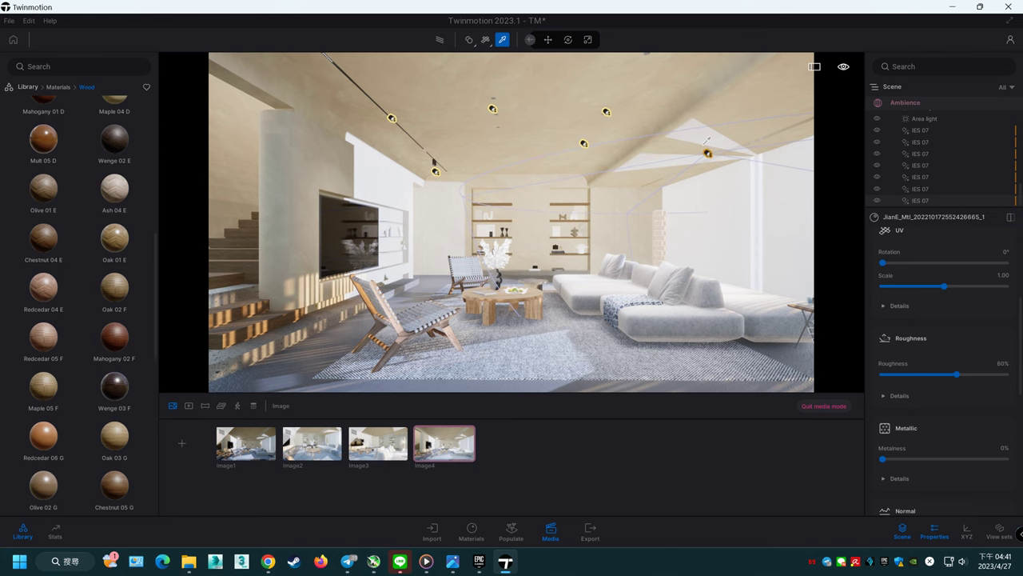
pyautogui.click(707, 153)
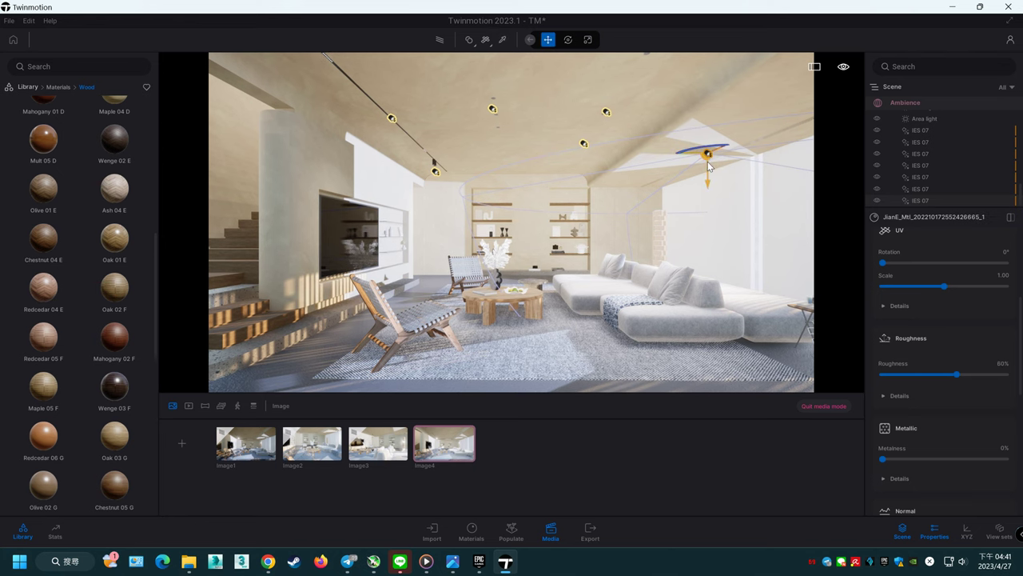
# Step: Move a ceiling spotlight toward the right corner and preview it with path tracing
pyautogui.moveTo(707, 154); pyautogui.dragTo(762, 94)
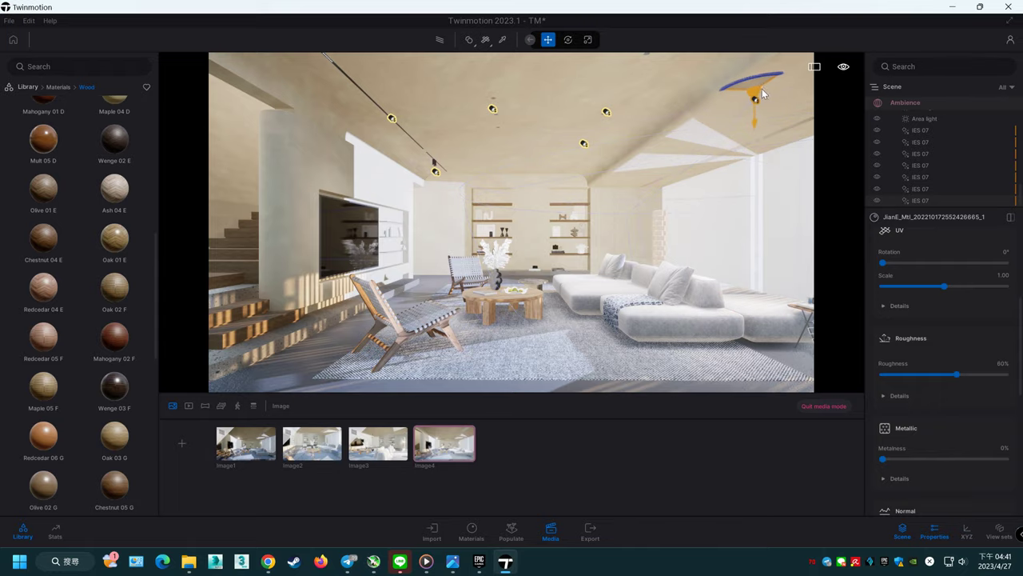
pyautogui.click(440, 40)
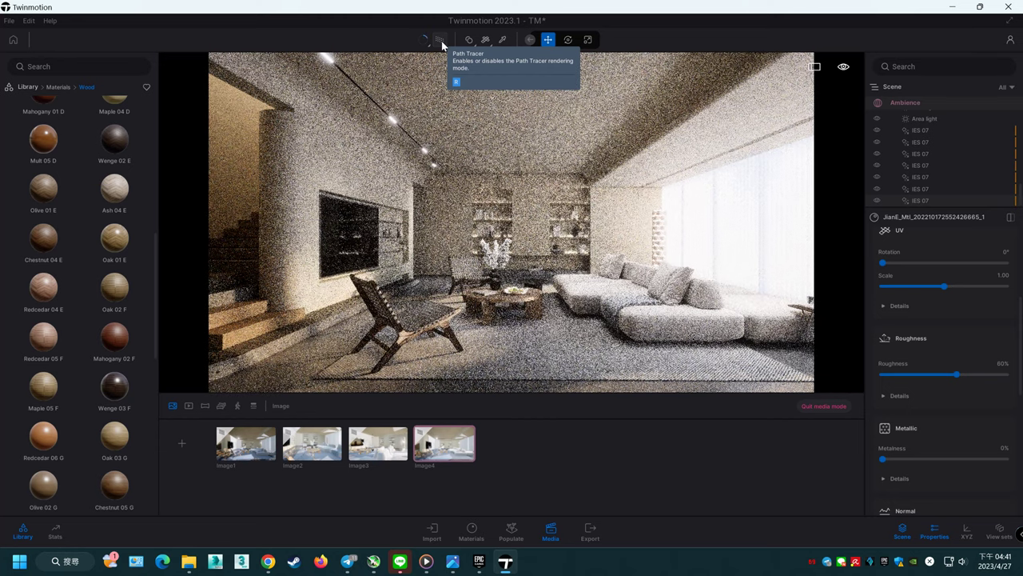
pyautogui.click(439, 40)
pyautogui.click(440, 39)
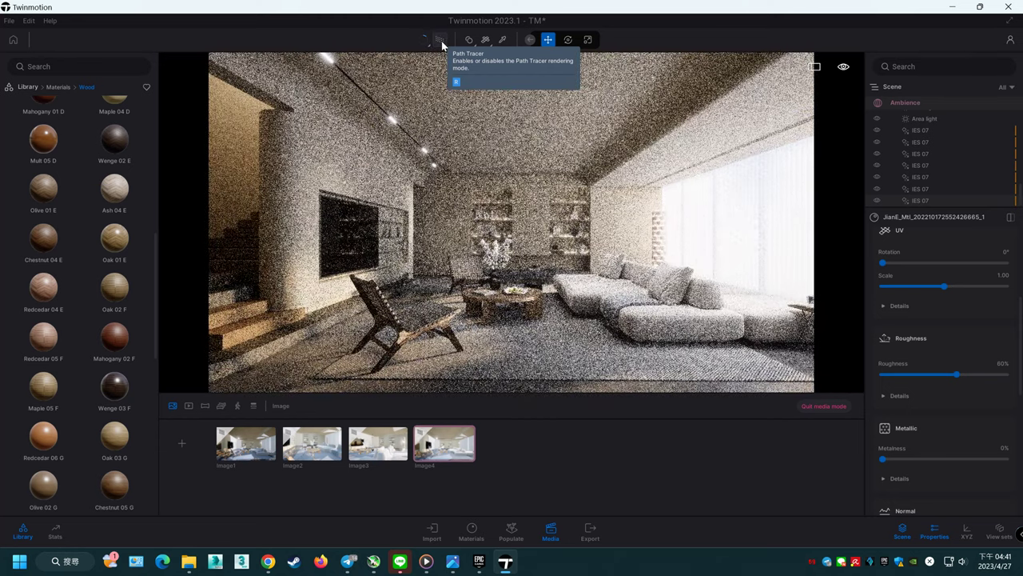
pyautogui.click(440, 40)
pyautogui.click(449, 426)
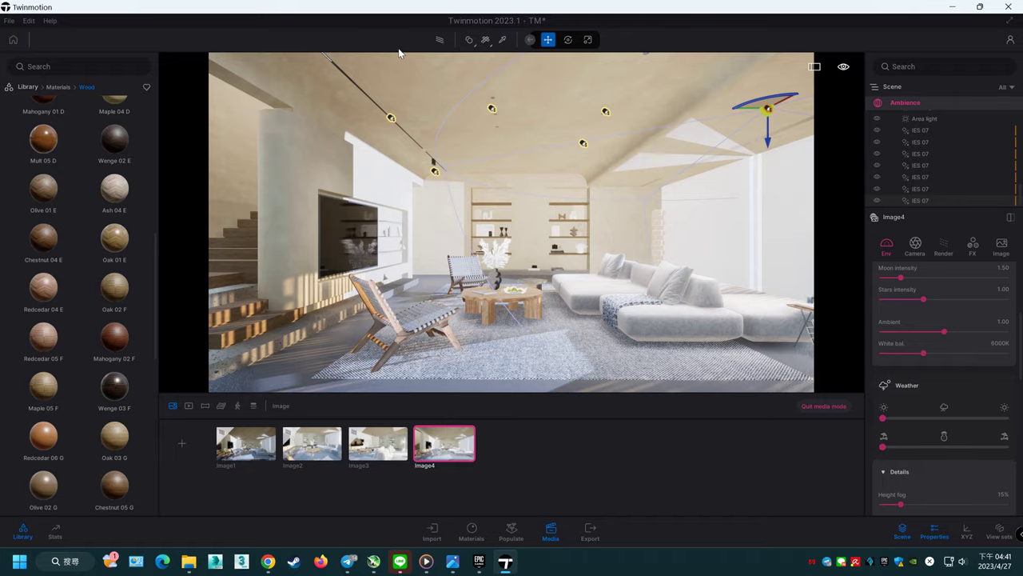
pyautogui.click(440, 40)
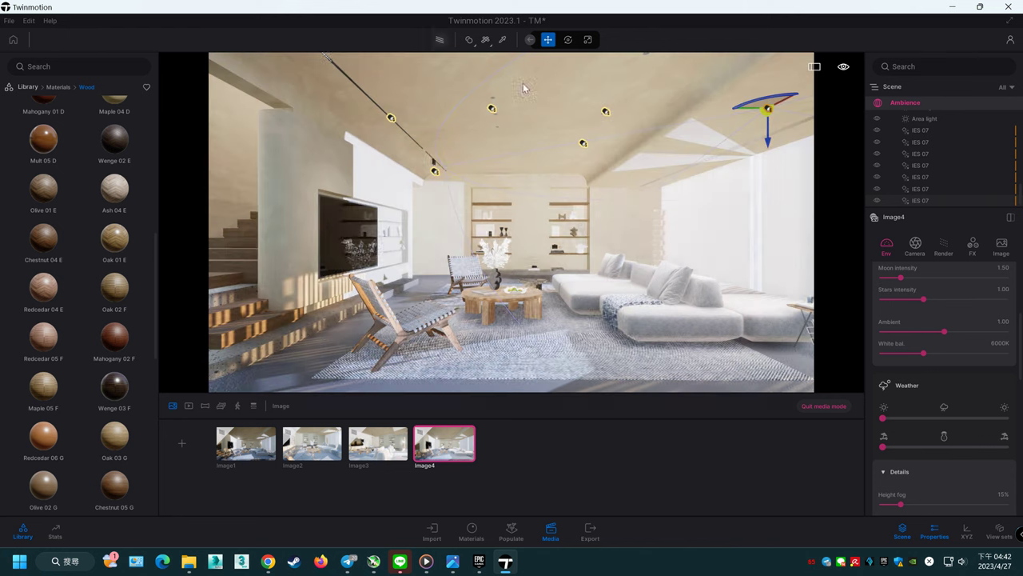
# Step: Copy an IES 07 spotlight as an instance, raise it to the upper-left ceiling, and return to Image4
pyautogui.click(764, 115)
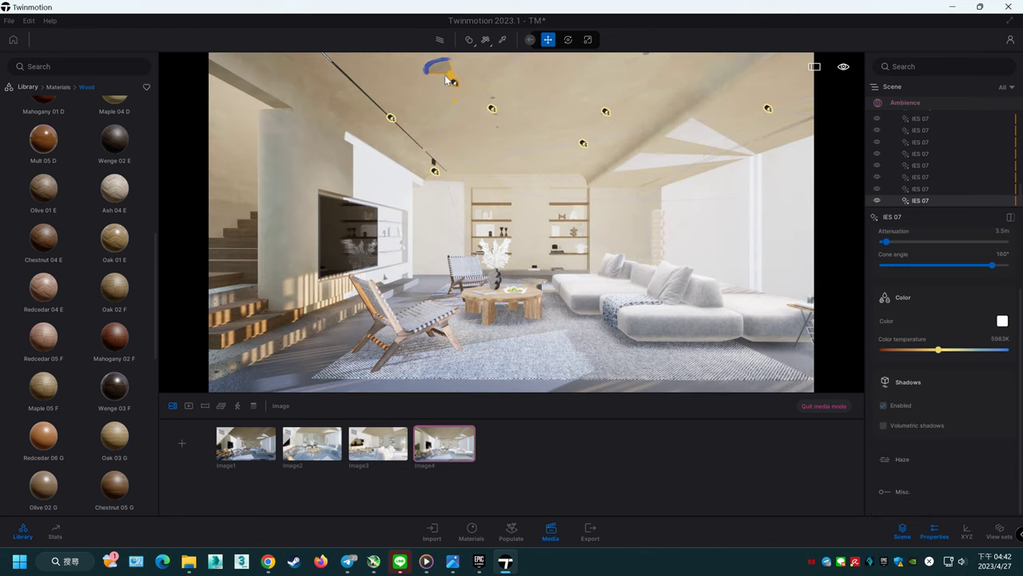
pyautogui.keyDown('alt'); pyautogui.moveTo(429, 324); pyautogui.dragTo(417, 349); pyautogui.keyUp('alt')
pyautogui.click(474, 350)
pyautogui.scroll(5, 423, 295)
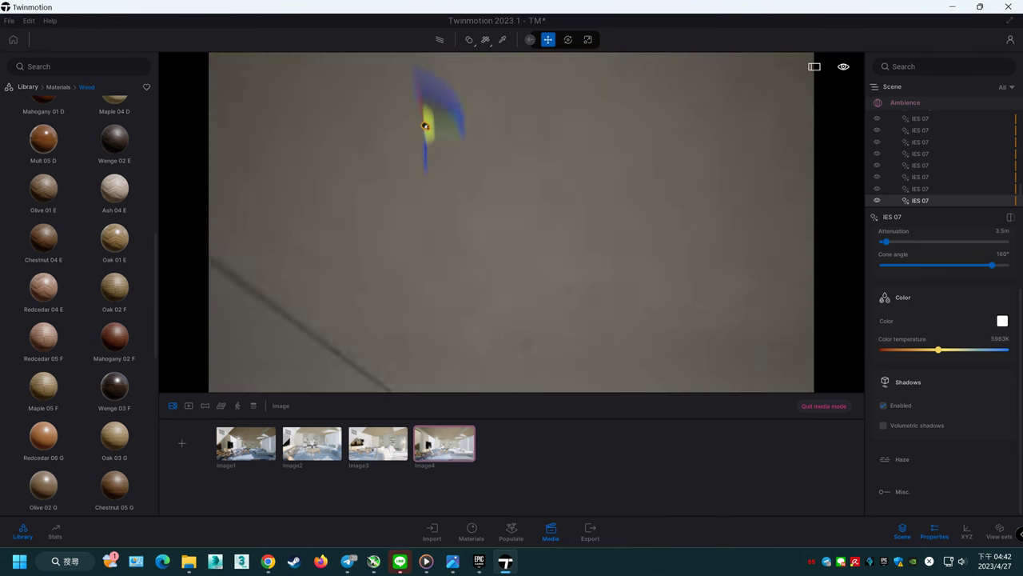
pyautogui.scroll(-6, 416, 240)
pyautogui.moveTo(410, 316); pyautogui.dragTo(424, 106)
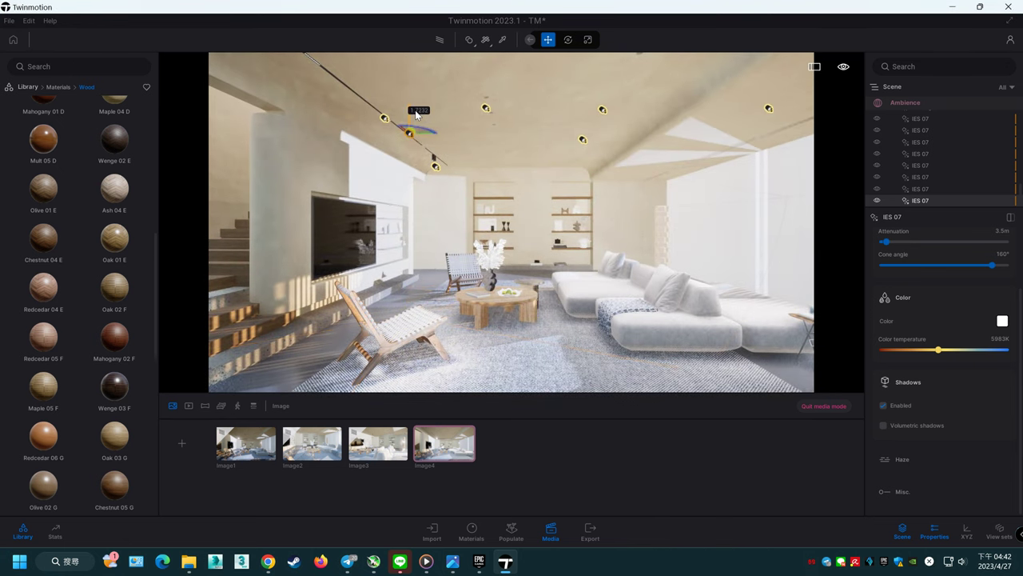
pyautogui.click(450, 439)
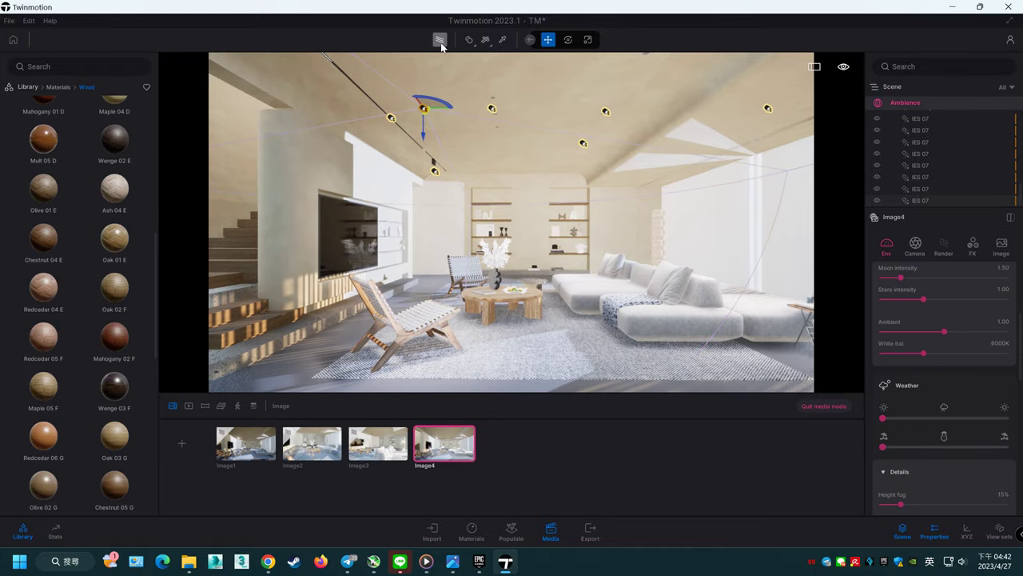
# Step: Drag the new spotlight's blue axis up against the ceiling, comparing Image4 in path-traced and real-time views
pyautogui.click(439, 39)
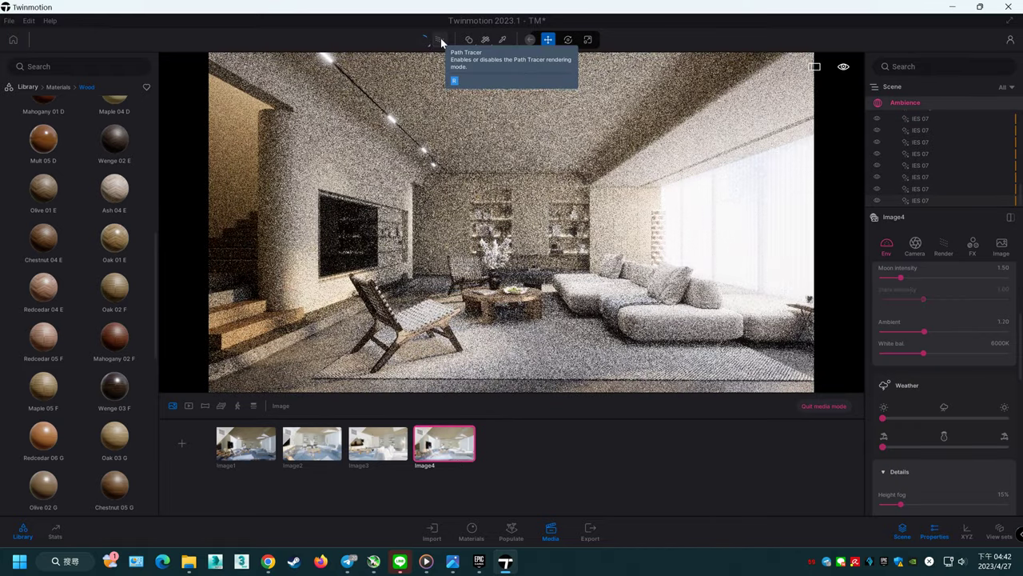
pyautogui.click(439, 39)
pyautogui.moveTo(426, 137); pyautogui.dragTo(433, 104)
pyautogui.click(442, 40)
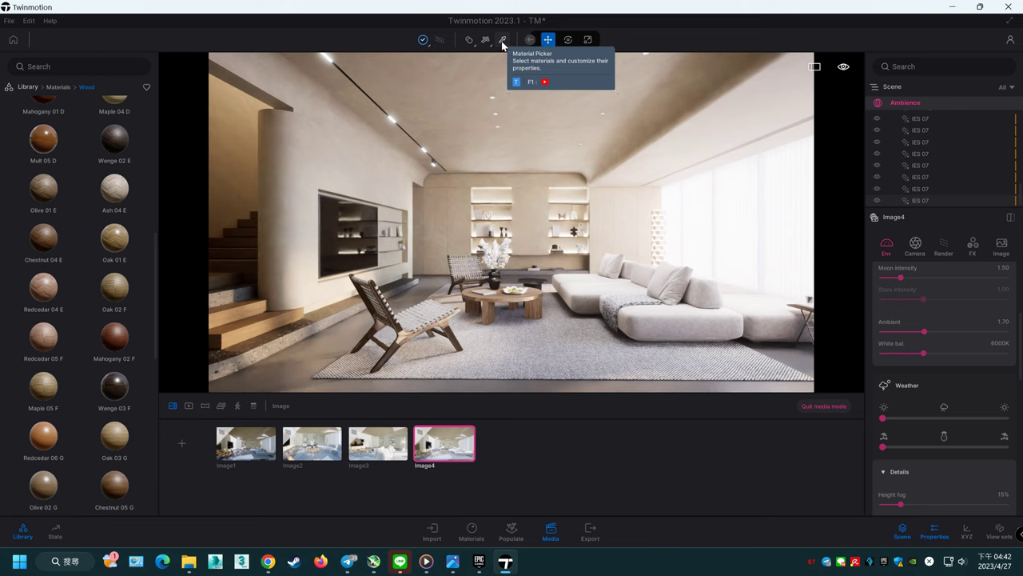
pyautogui.click(440, 40)
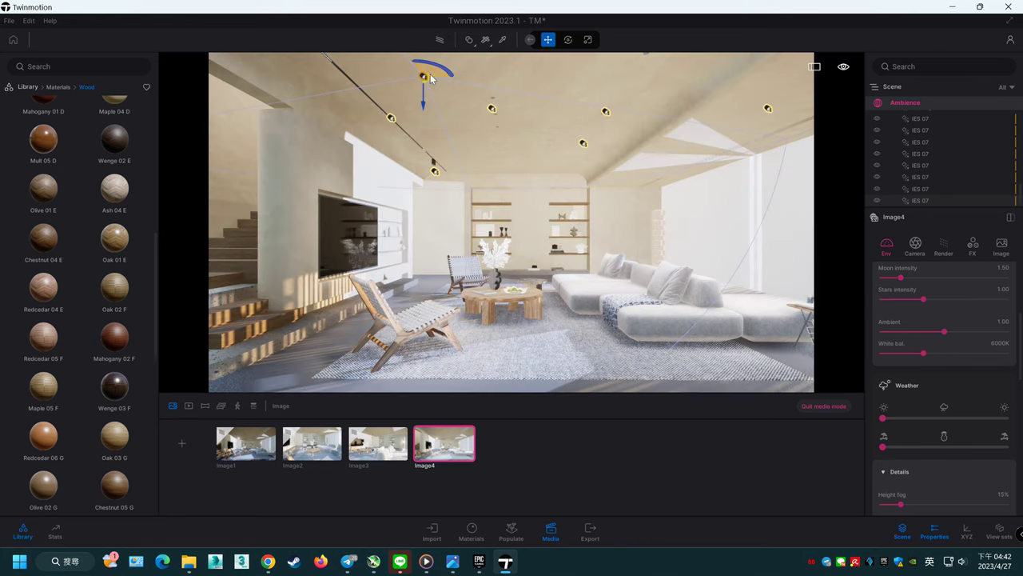
# Step: Delete the extra ceiling spotlight and switch to the Image1 view
pyautogui.press('Delete')
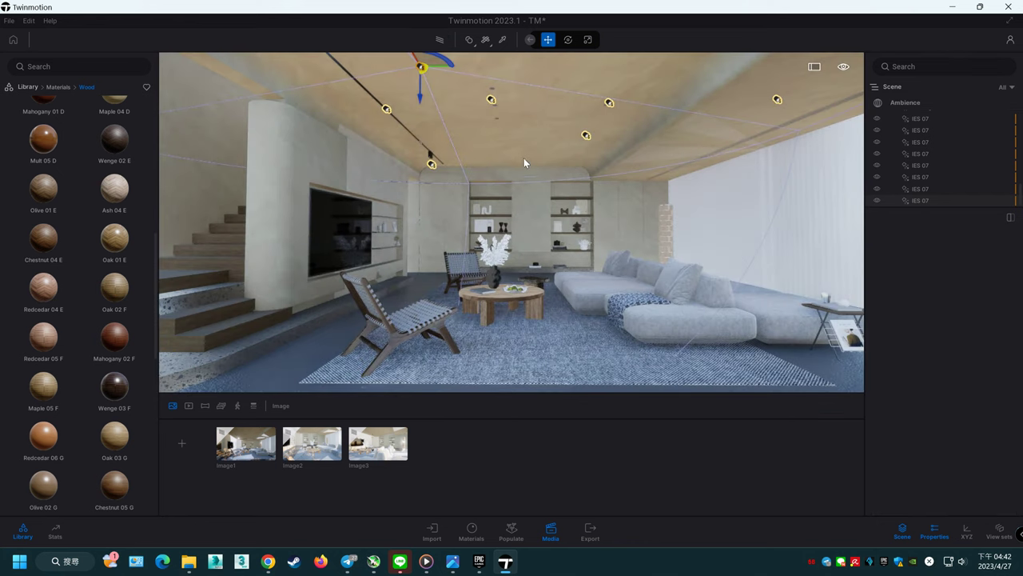
pyautogui.click(424, 67)
pyautogui.press('Delete')
pyautogui.moveTo(377, 444)
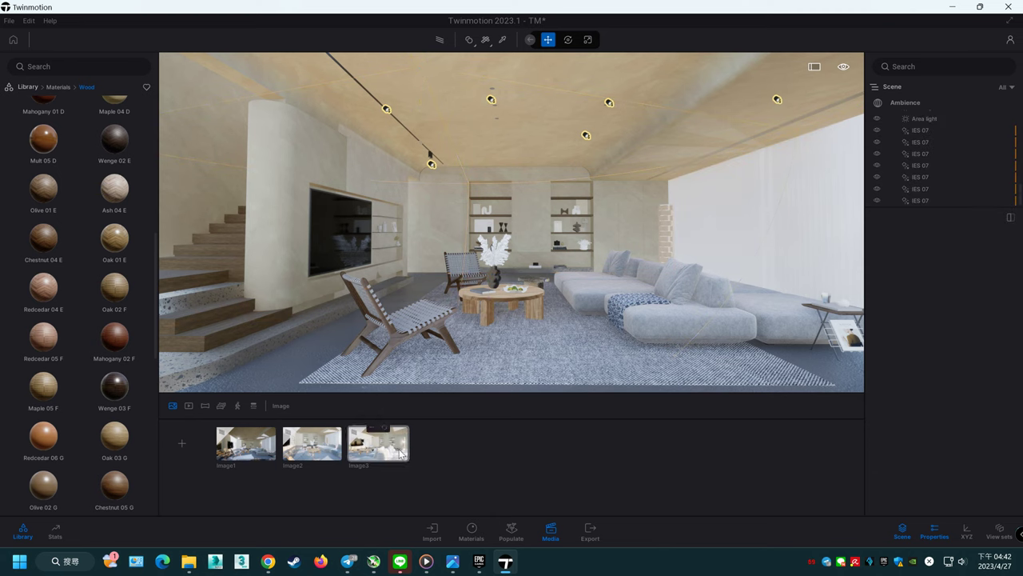
pyautogui.click(270, 447)
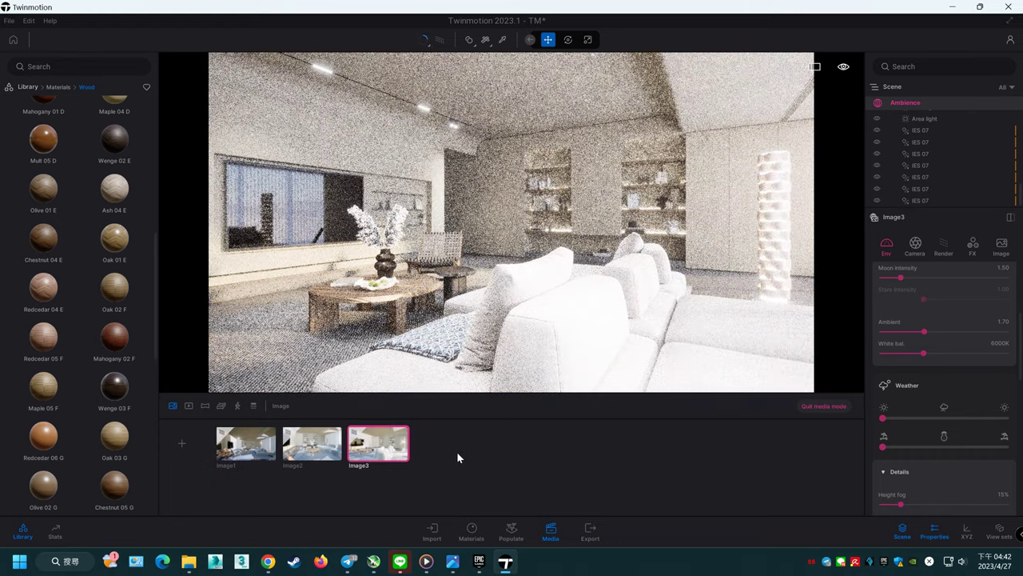
# Step: Undo back through recent changes, then redo to restore Image4 in the media strip
pyautogui.click(28, 21)
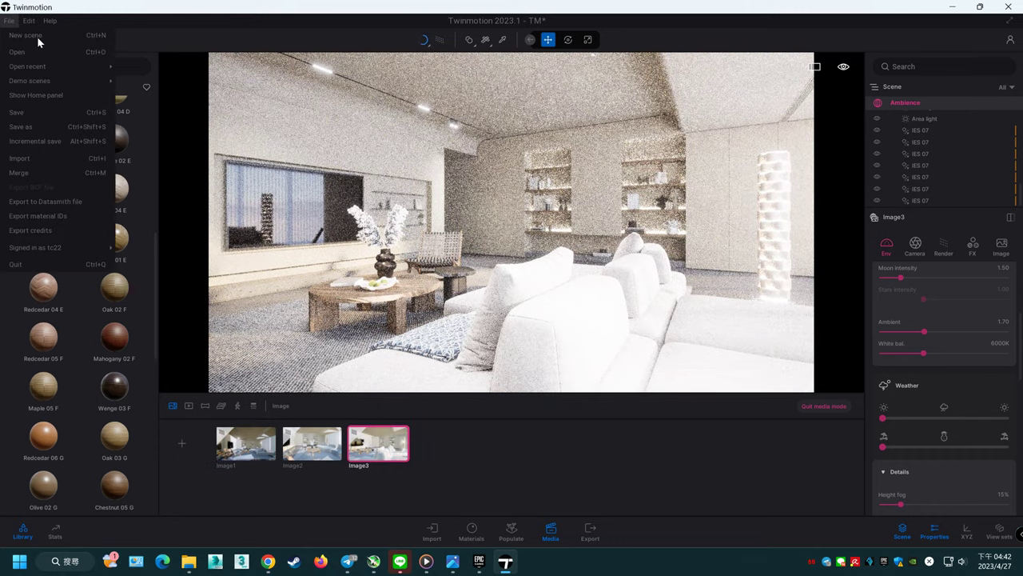
pyautogui.click(32, 33)
pyautogui.click(28, 23)
pyautogui.click(29, 23)
pyautogui.click(28, 23)
pyautogui.click(40, 38)
pyautogui.click(29, 23)
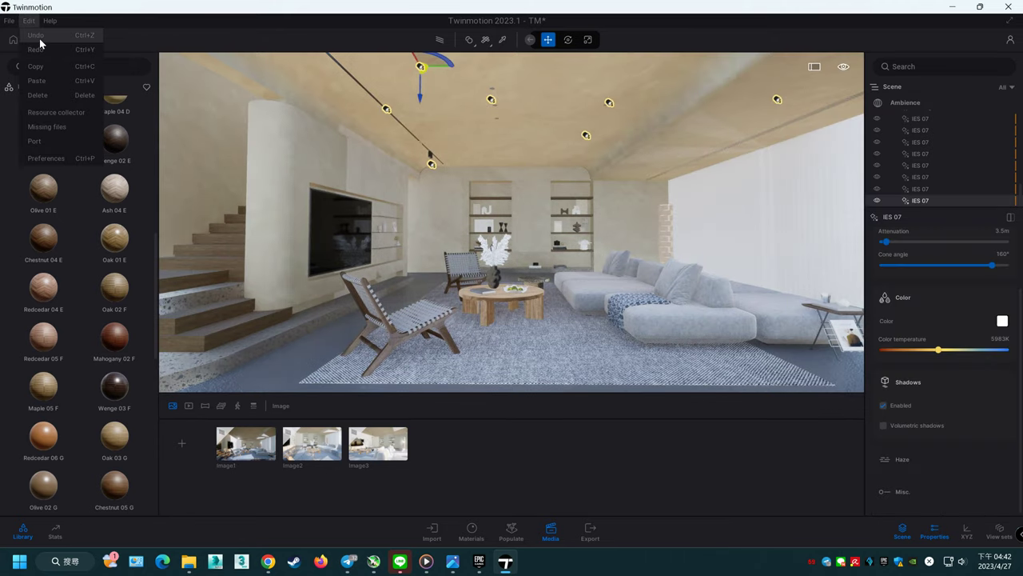
pyautogui.click(39, 38)
pyautogui.click(28, 22)
pyautogui.click(37, 36)
pyautogui.click(28, 23)
pyautogui.click(39, 33)
pyautogui.click(29, 23)
pyautogui.click(35, 49)
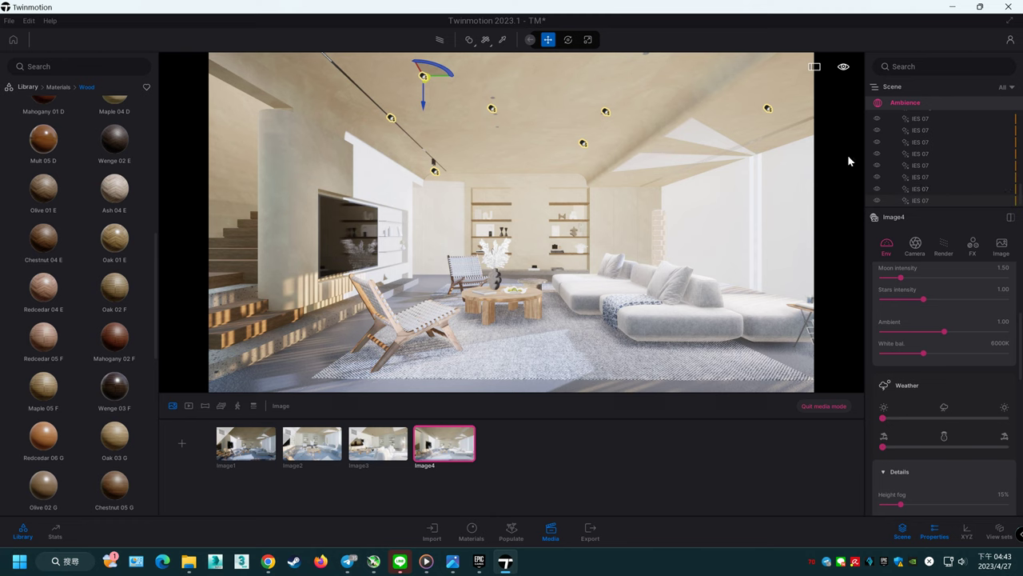
# Step: Remove the extra IES 07 spotlight and preview Image4 with path tracing
pyautogui.click(932, 177)
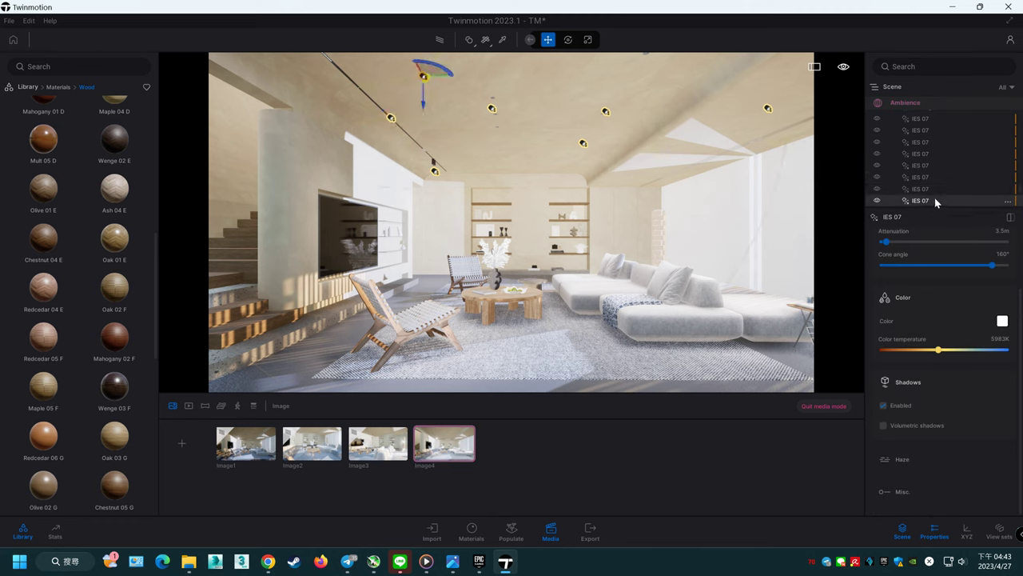
pyautogui.press('Escape')
pyautogui.click(447, 459)
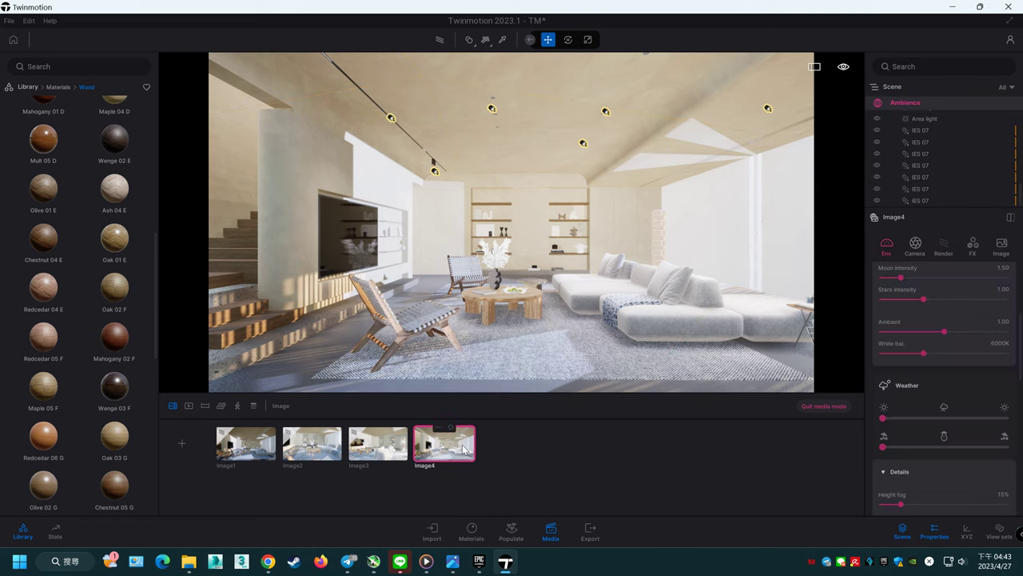
pyautogui.click(440, 40)
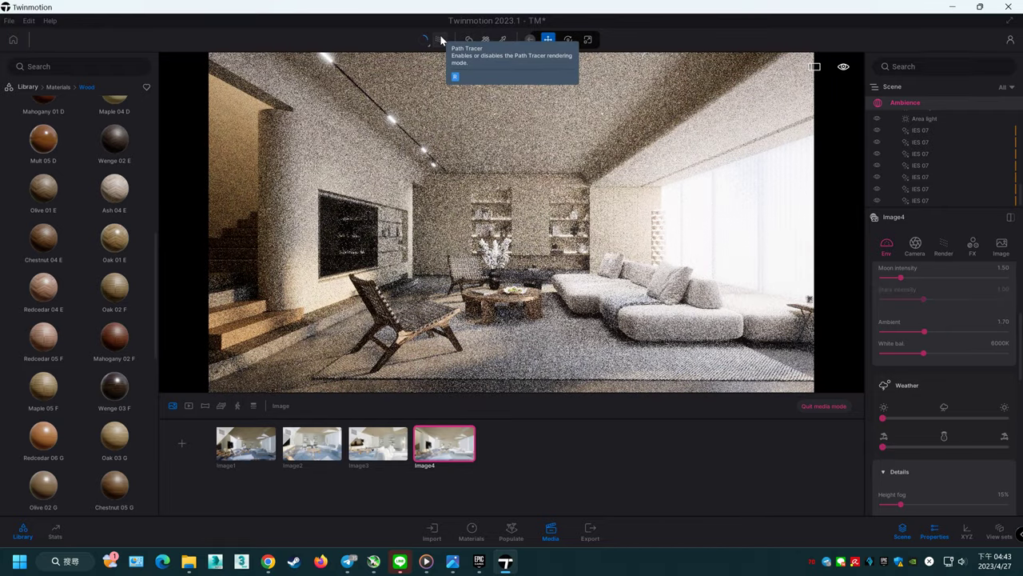
pyautogui.press('r')
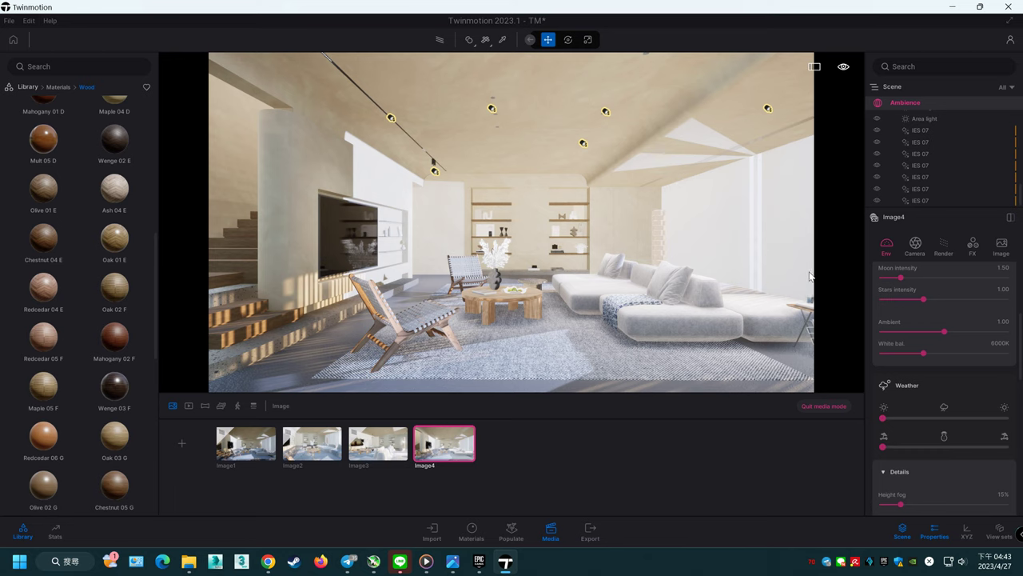
pyautogui.click(502, 40)
# Step: Darken the Fabric wool break 01 colour and lower its translucency to 0.81
pyautogui.click(619, 308)
pyautogui.scroll(5, 955, 361)
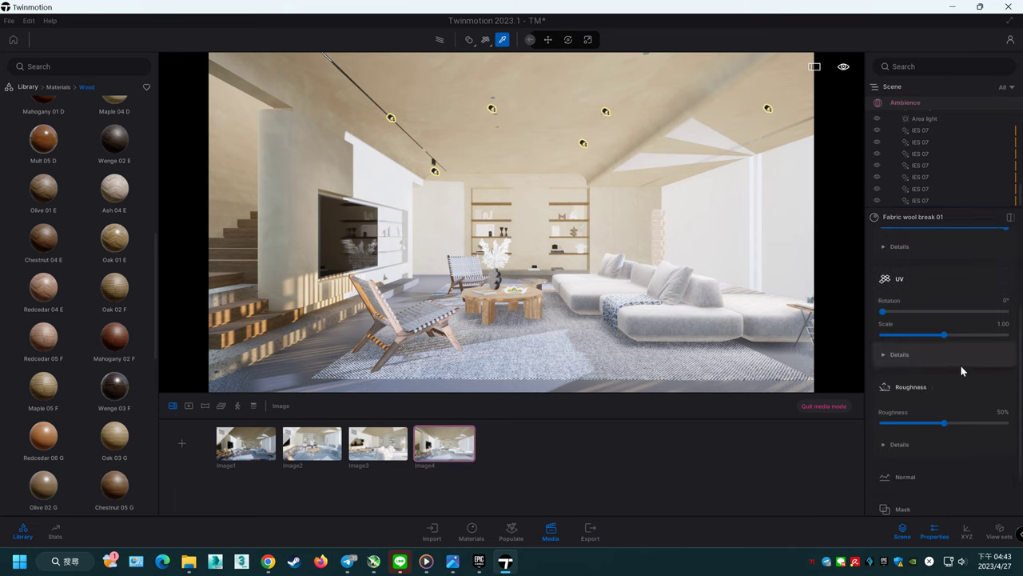
pyautogui.click(1002, 327)
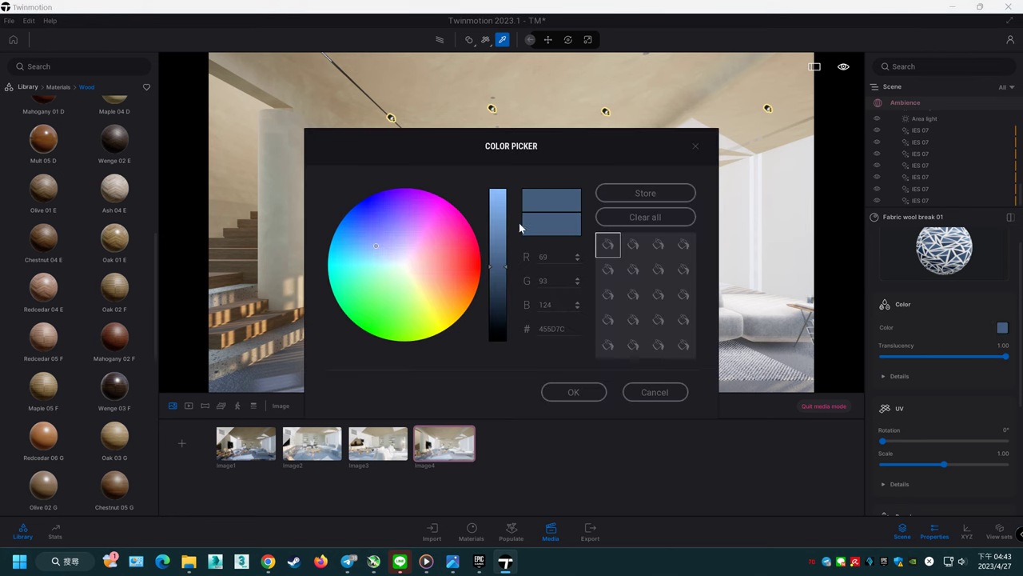
pyautogui.click(496, 313)
pyautogui.click(572, 392)
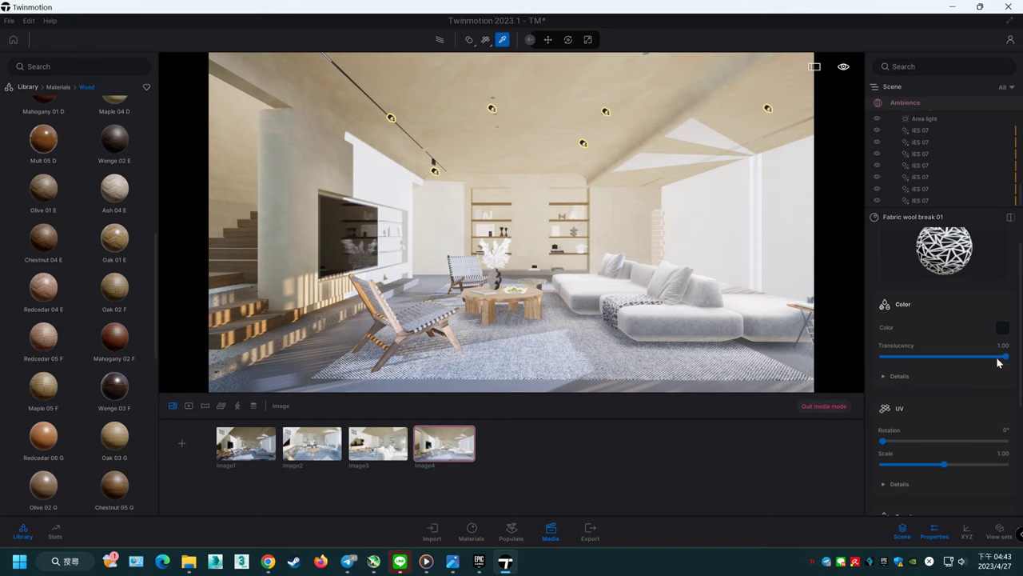
pyautogui.click(897, 378)
pyautogui.moveTo(1005, 358); pyautogui.dragTo(954, 358)
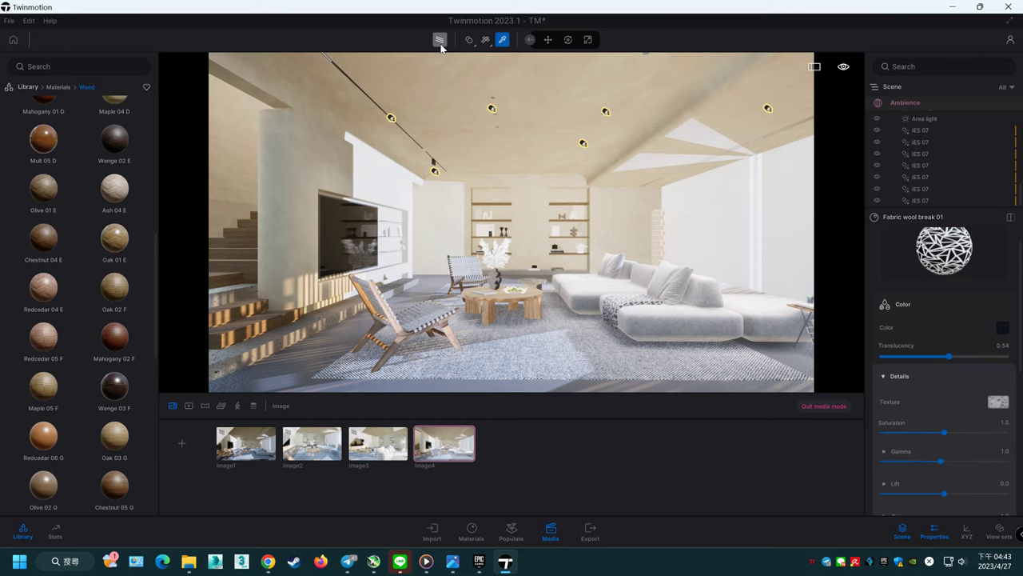
pyautogui.click(440, 41)
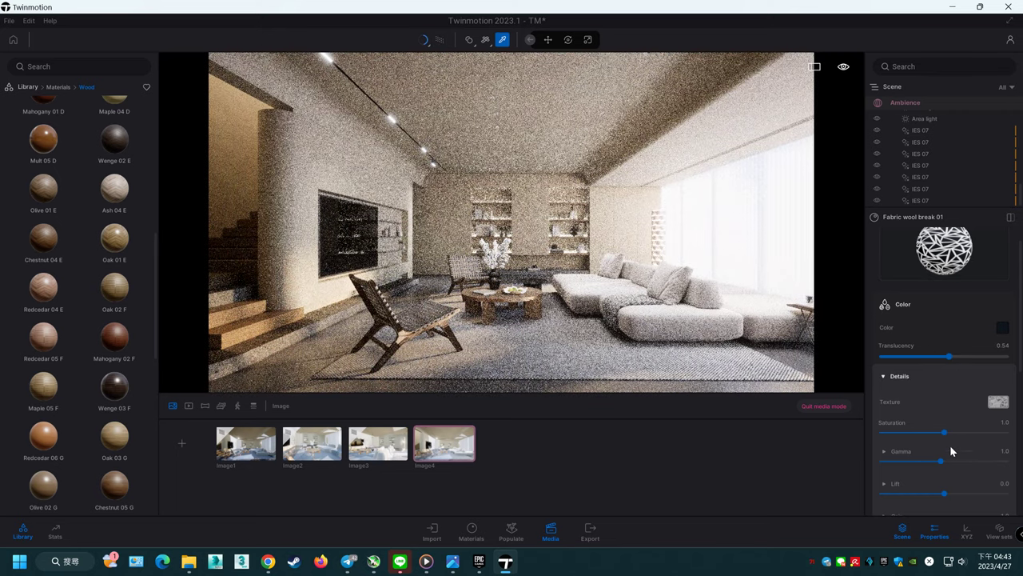
# Step: Lower the fabric's gamma to 0.5 and settle its translucency at 1.00
pyautogui.moveTo(941, 461); pyautogui.dragTo(910, 462)
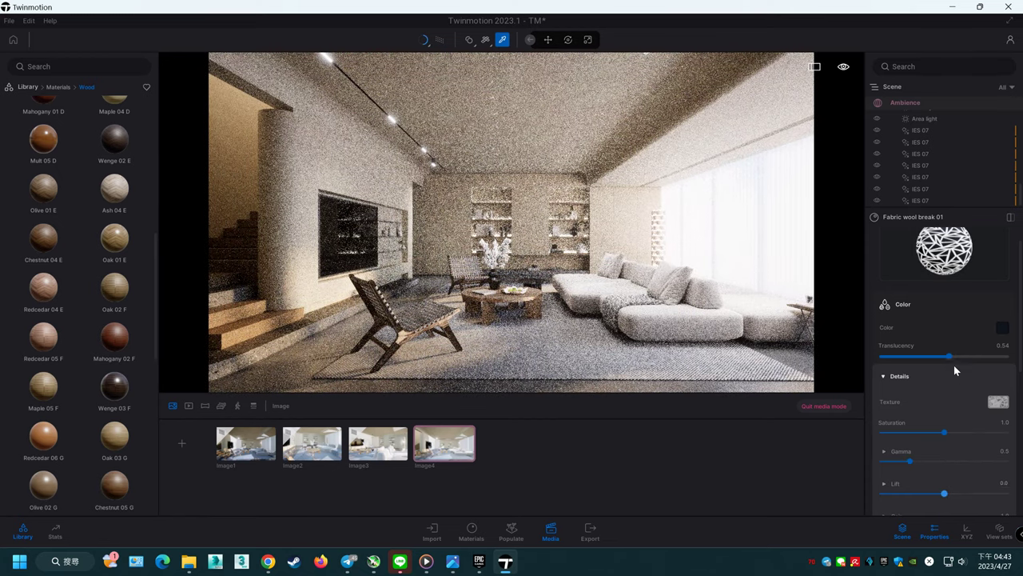
pyautogui.click(1006, 355)
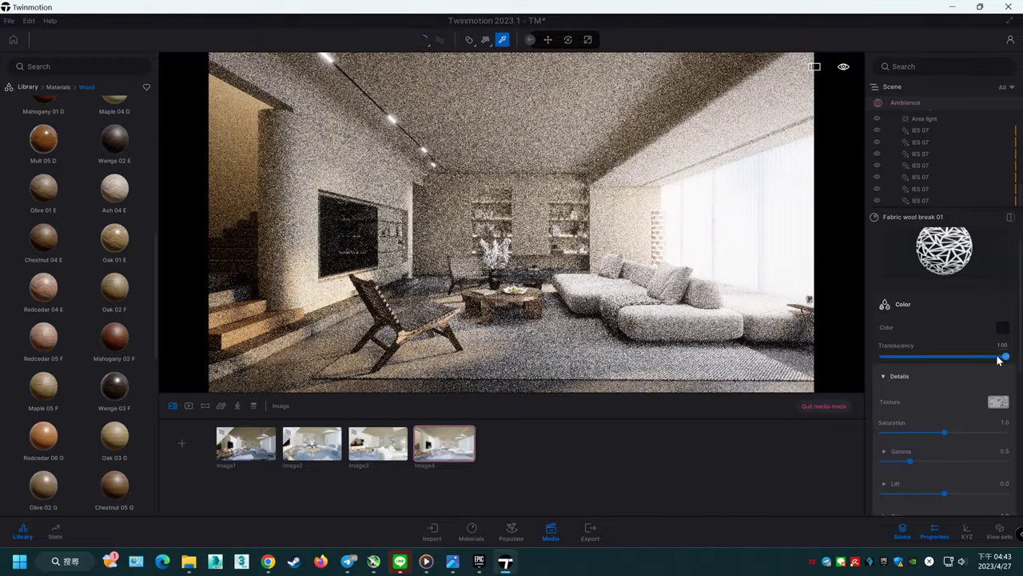
pyautogui.moveTo(918, 353); pyautogui.dragTo(883, 357)
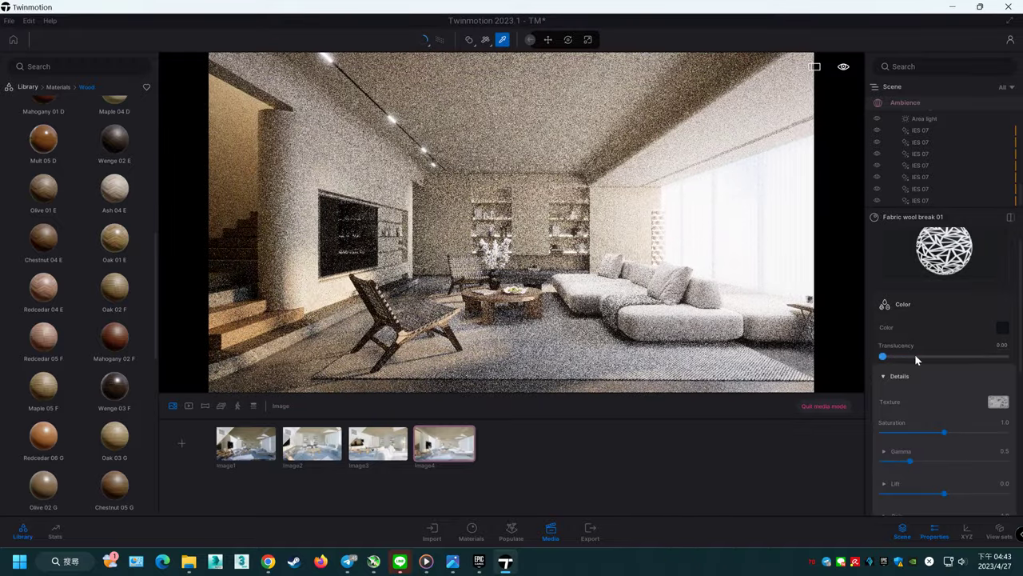
pyautogui.moveTo(916, 357); pyautogui.dragTo(1006, 357)
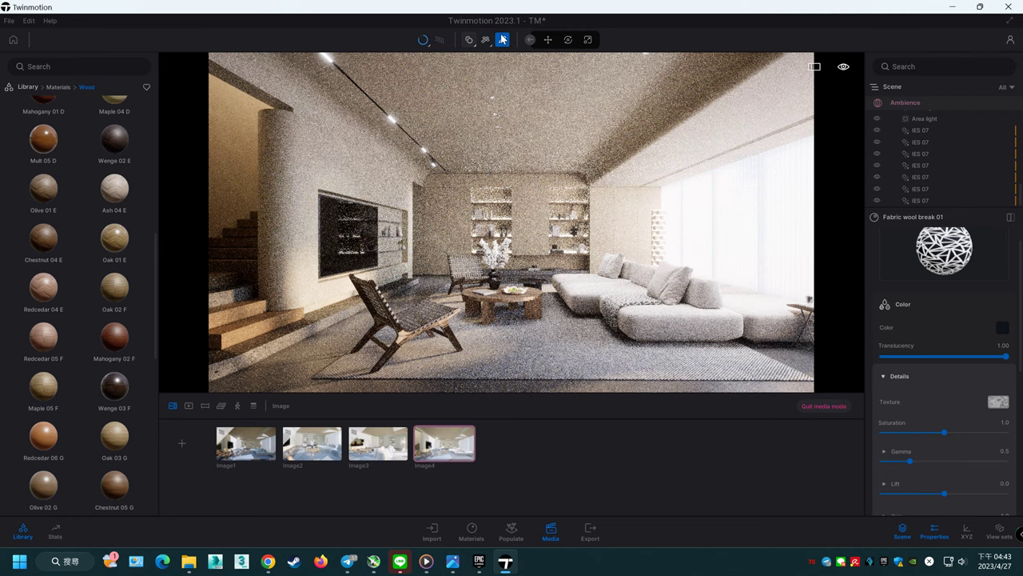
pyautogui.click(546, 41)
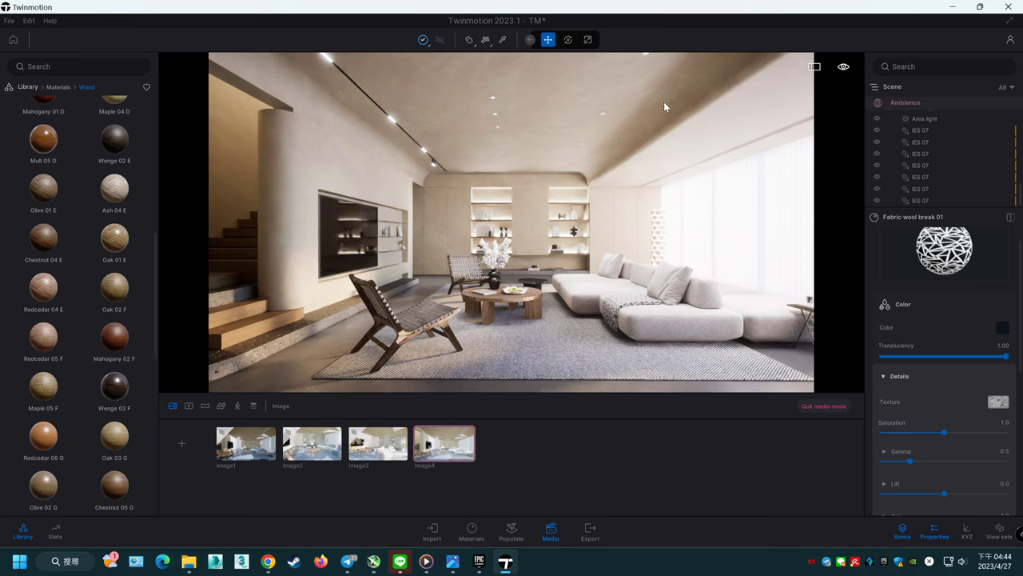
pyautogui.click(502, 40)
# Step: Set the ceiling material colour to FFFDF0 (R255 G253 B240) and save the project
pyautogui.click(612, 125)
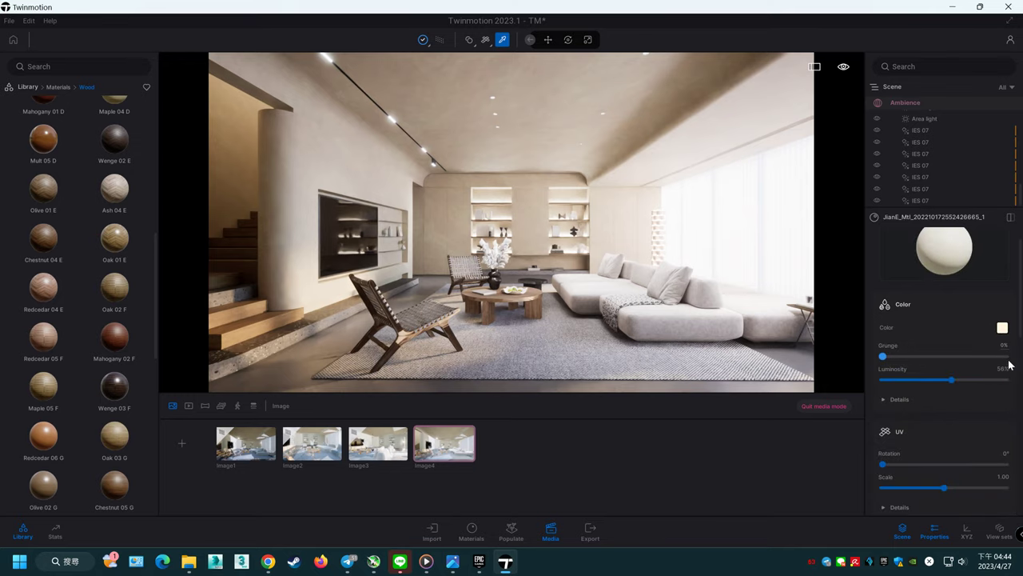
pyautogui.click(1002, 328)
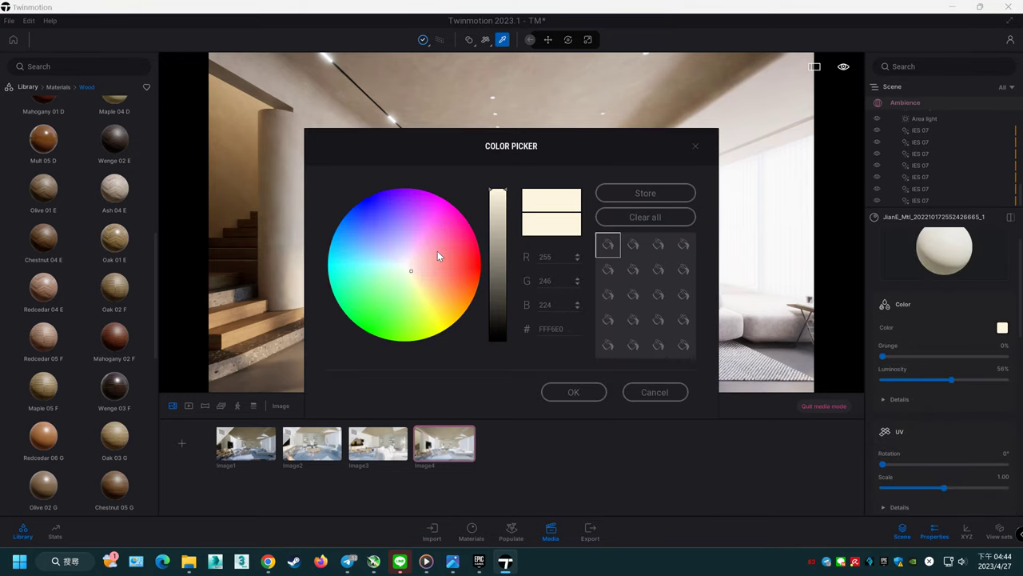
pyautogui.click(407, 269)
pyautogui.moveTo(557, 171)
pyautogui.mouseDown()
pyautogui.moveTo(763, 299)
pyautogui.moveTo(749, 254)
pyautogui.mouseUp()
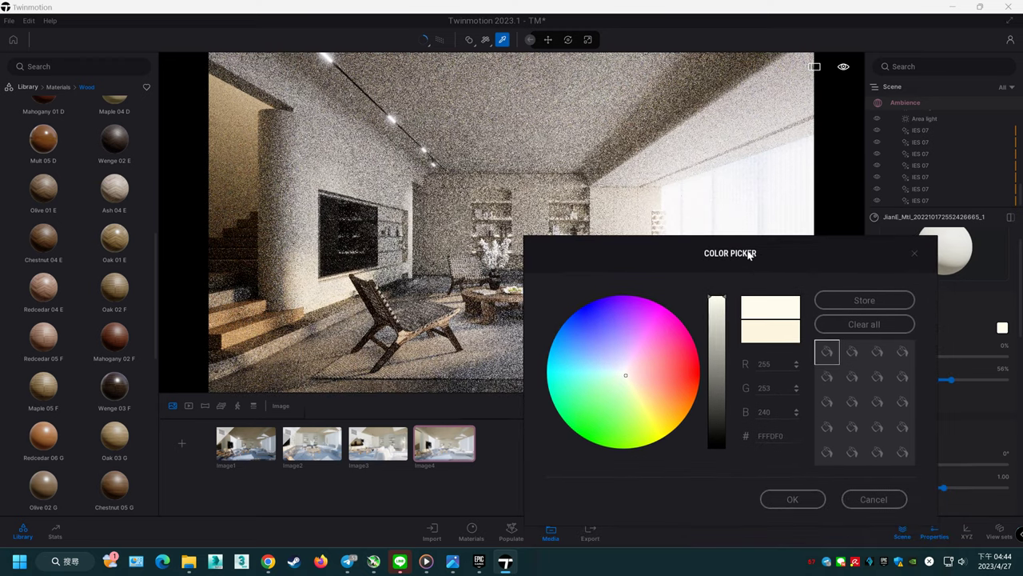
pyautogui.click(779, 495)
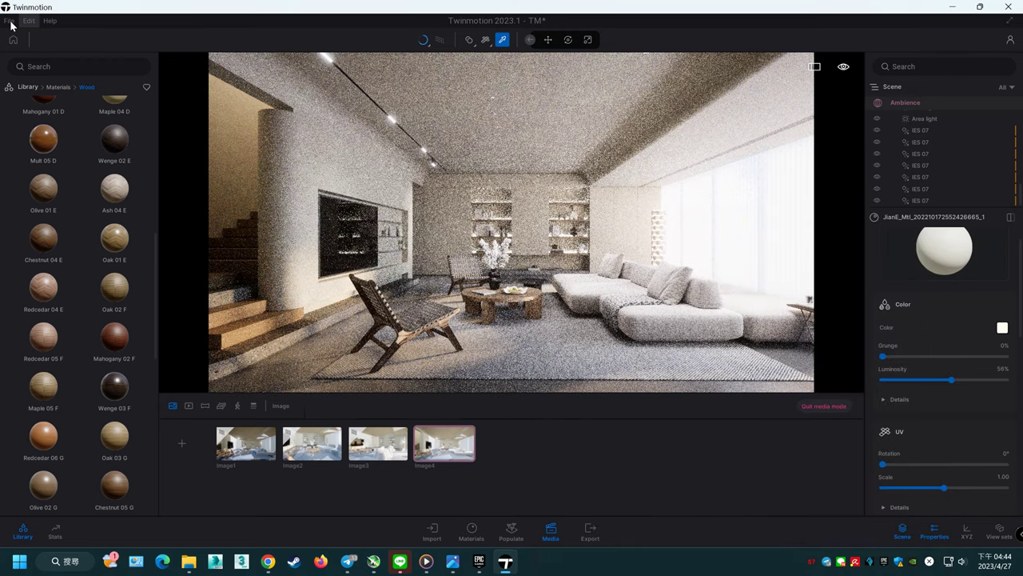
pyautogui.click(9, 20)
pyautogui.click(51, 111)
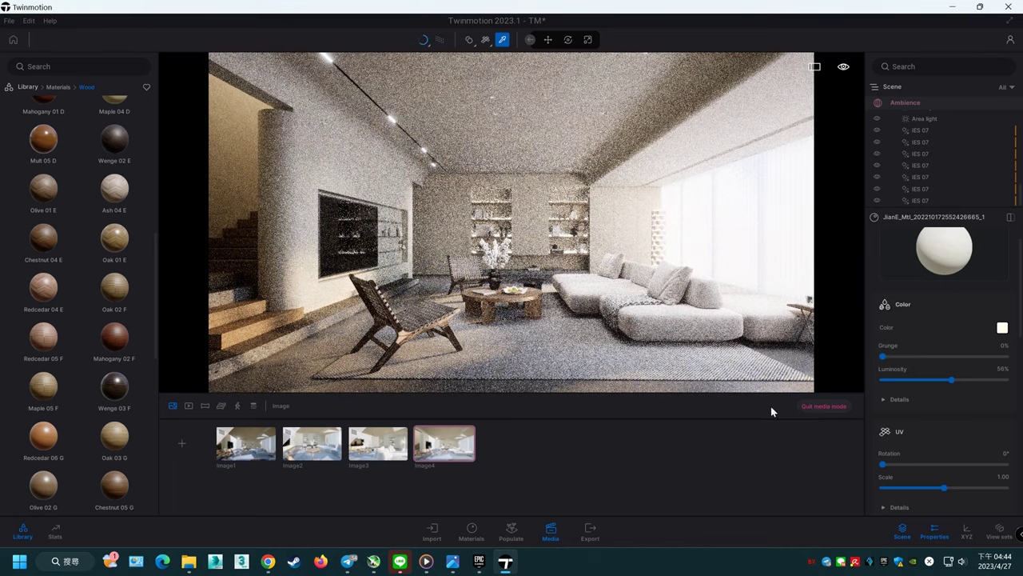
# Step: In the JPG export settings, select Image4 and deselect Image1, Image2 and Image3
pyautogui.click(595, 531)
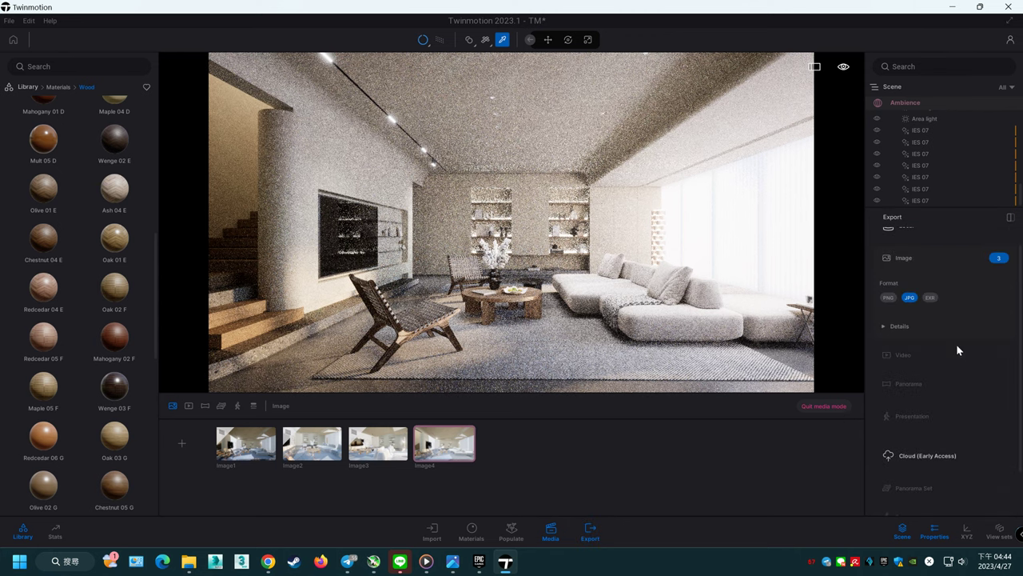
pyautogui.click(1000, 258)
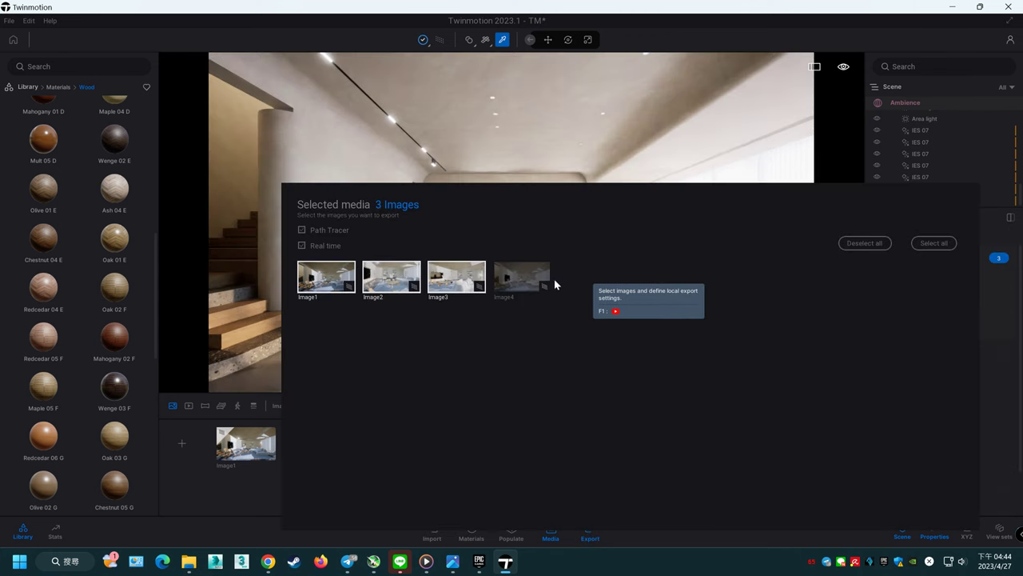
pyautogui.click(527, 282)
pyautogui.click(452, 281)
pyautogui.click(401, 282)
pyautogui.click(333, 280)
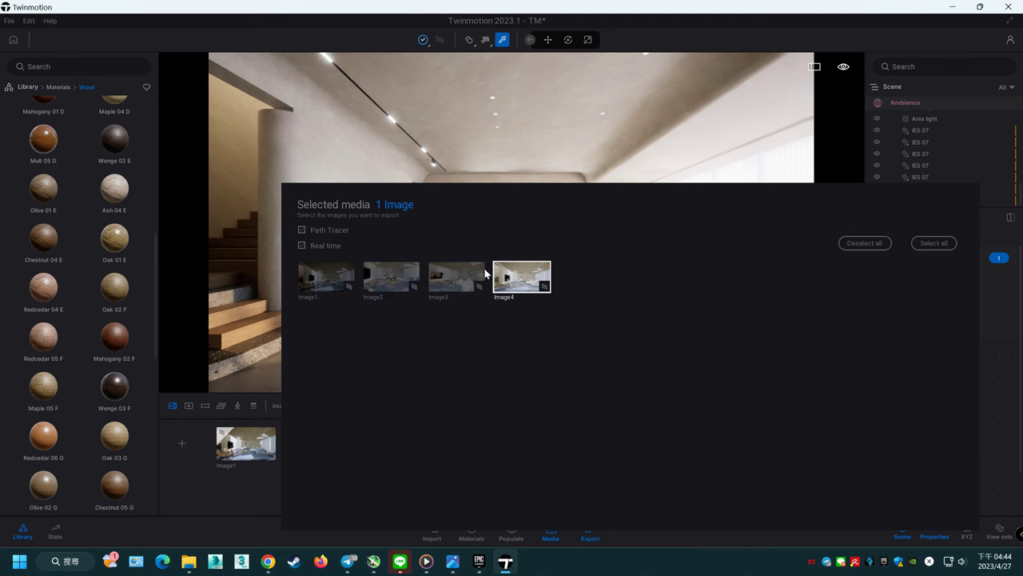
pyautogui.click(997, 280)
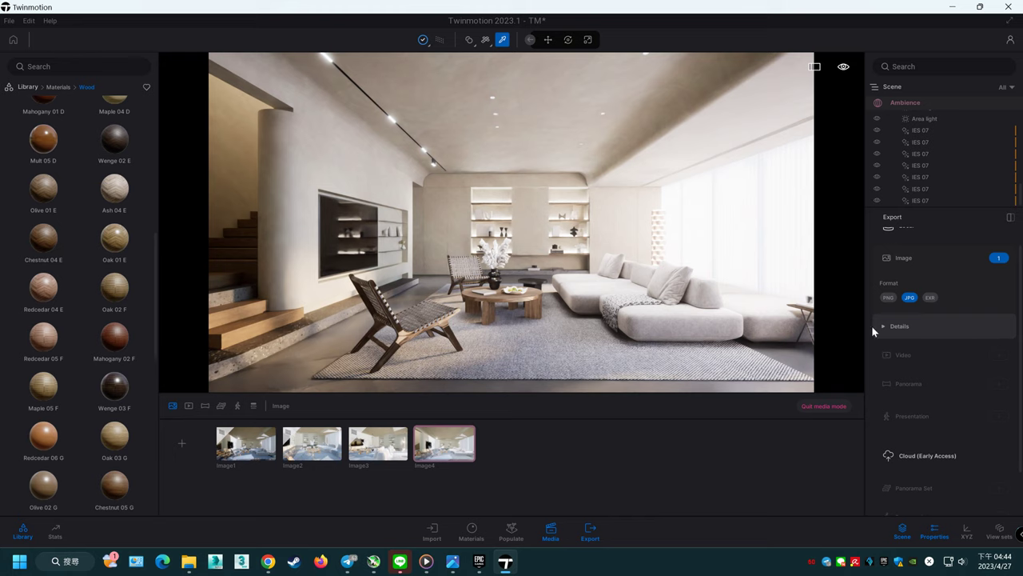
# Step: Apply the Carpet wool var 02 fabric from the Library to the throw on the sofa
pyautogui.click(28, 86)
pyautogui.click(40, 116)
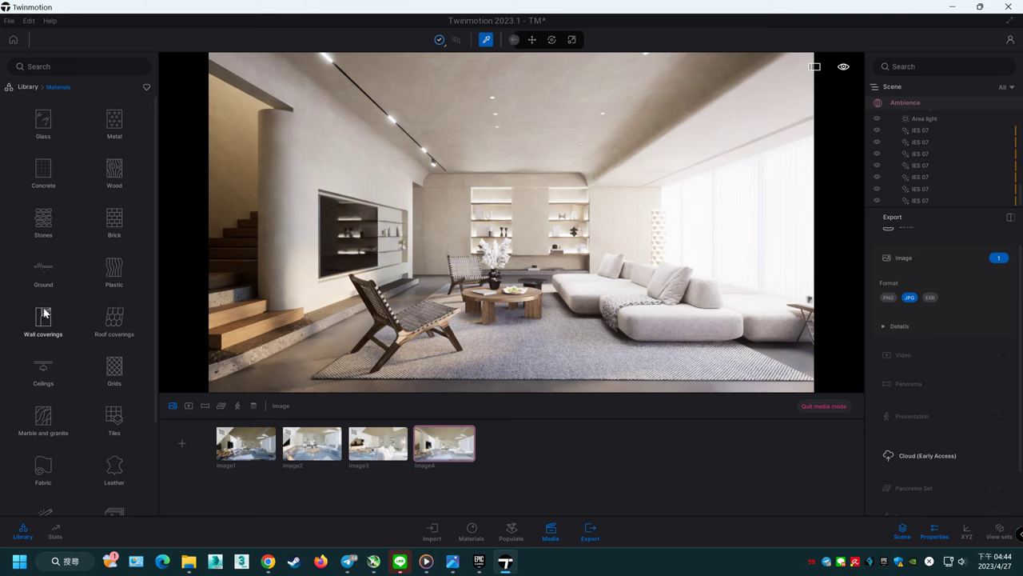
pyautogui.click(44, 462)
pyautogui.moveTo(43, 214)
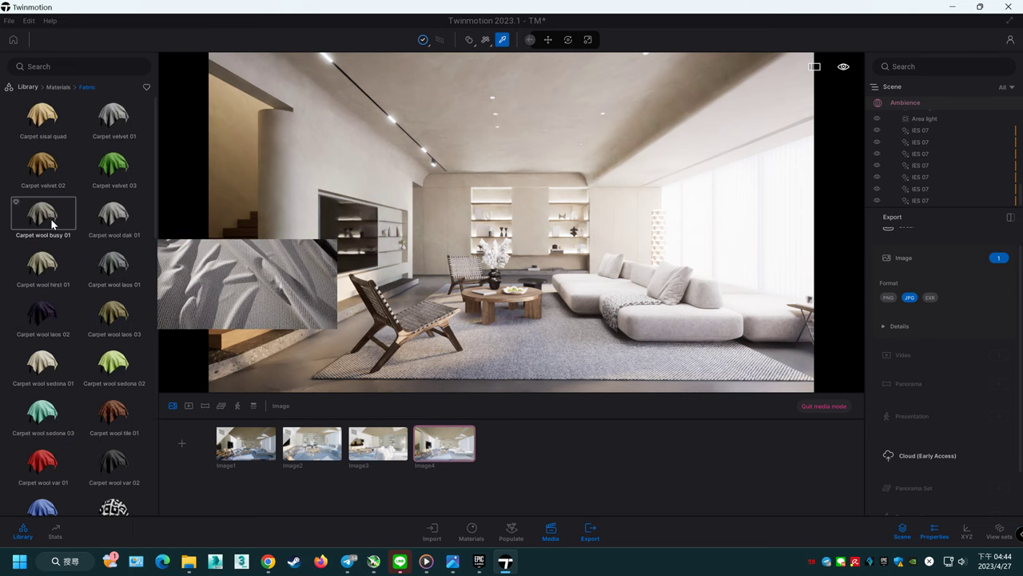
pyautogui.scroll(-1, 65, 233)
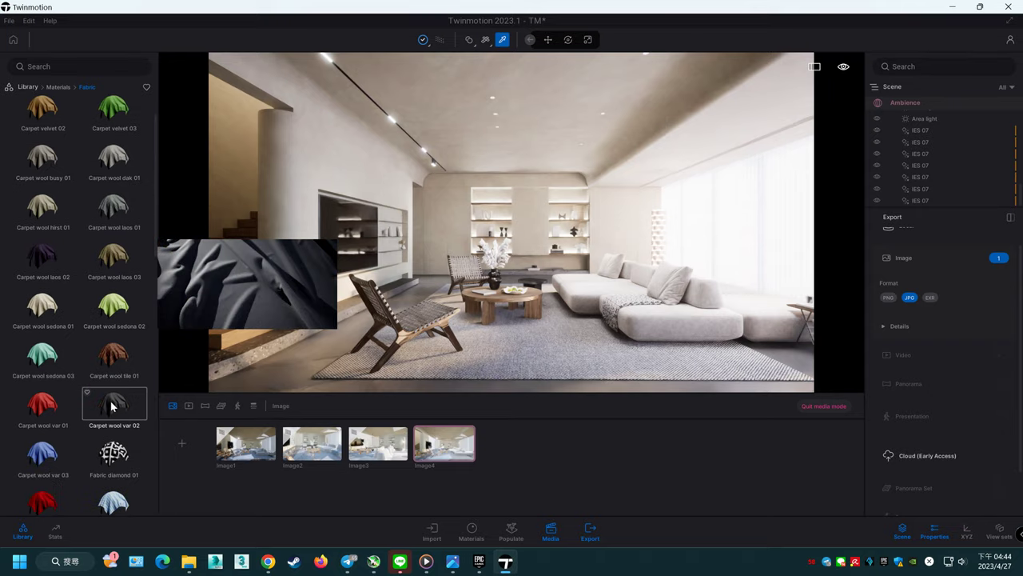
pyautogui.moveTo(113, 404); pyautogui.dragTo(631, 303)
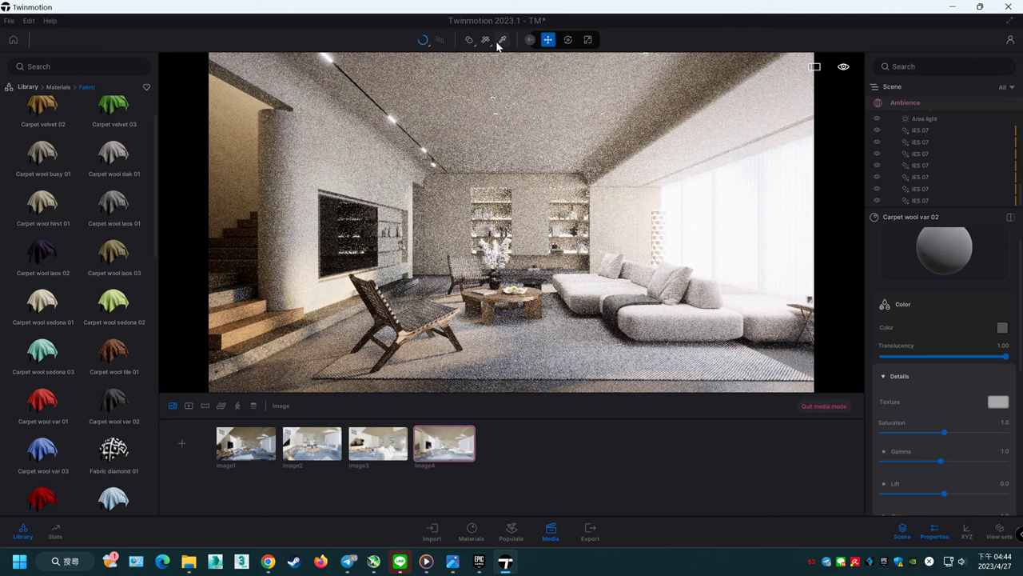
# Step: Pick the sofa's Fabric wool shaggy 01 material and lower its gamma to 0.7
pyautogui.press('F1')
pyautogui.click(695, 308)
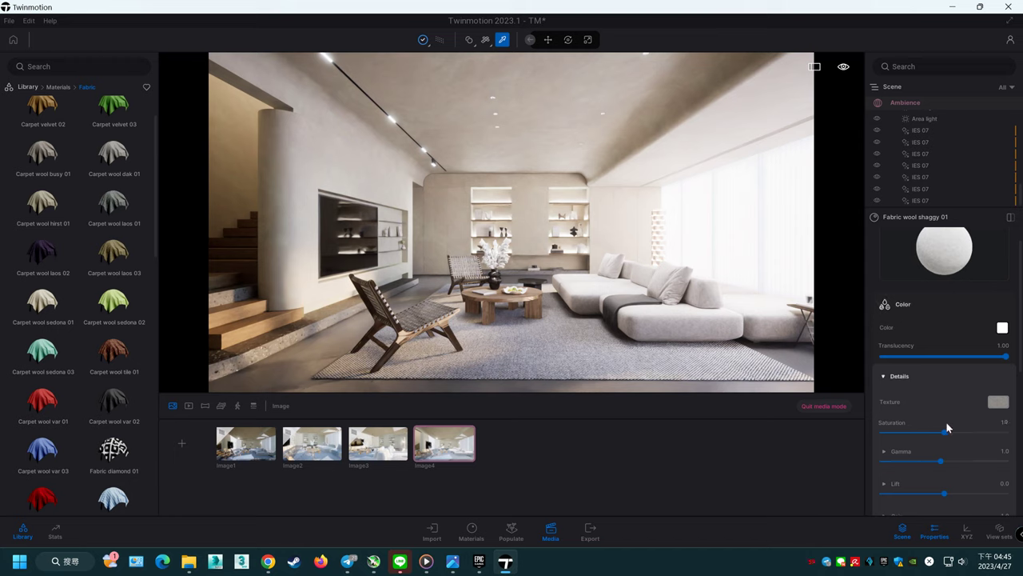
pyautogui.moveTo(944, 461); pyautogui.dragTo(924, 462)
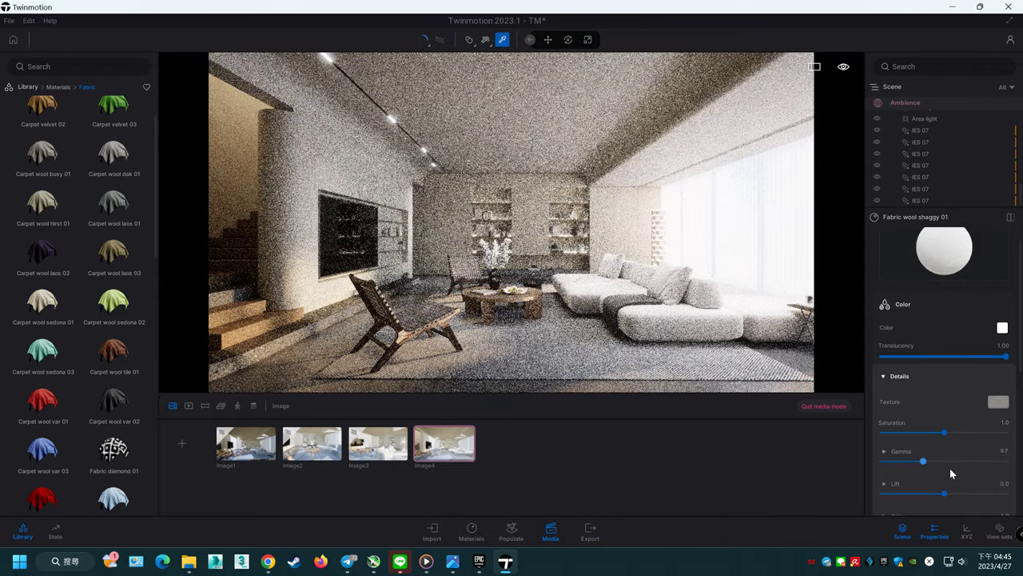
# Step: Raise Fabric wool shaggy 01 roughness from 50% to 82% and expand its Normal settings
pyautogui.scroll(-2, 951, 470)
pyautogui.scroll(-1, 974, 482)
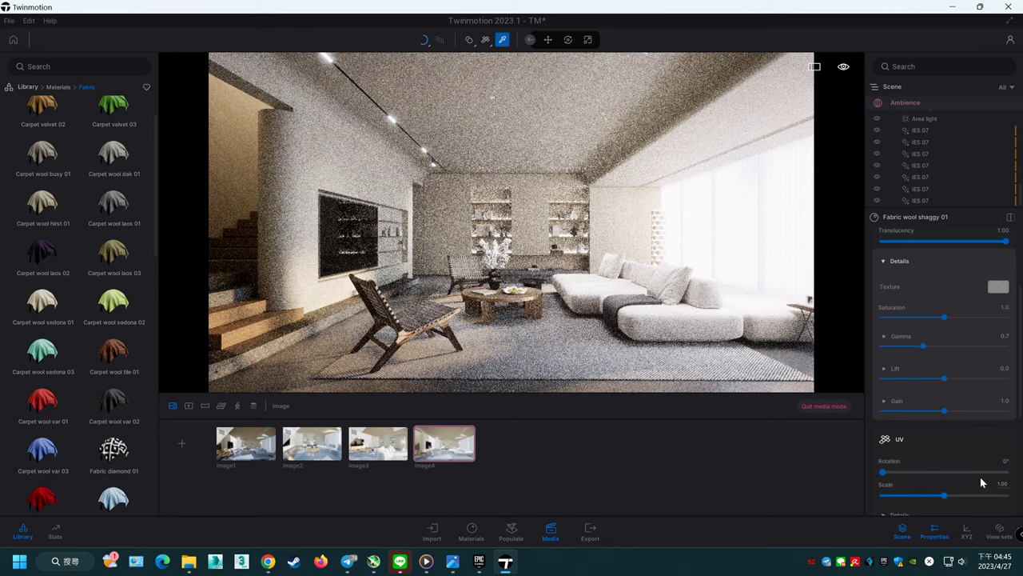
pyautogui.scroll(-2, 981, 476)
pyautogui.scroll(-2, 1010, 489)
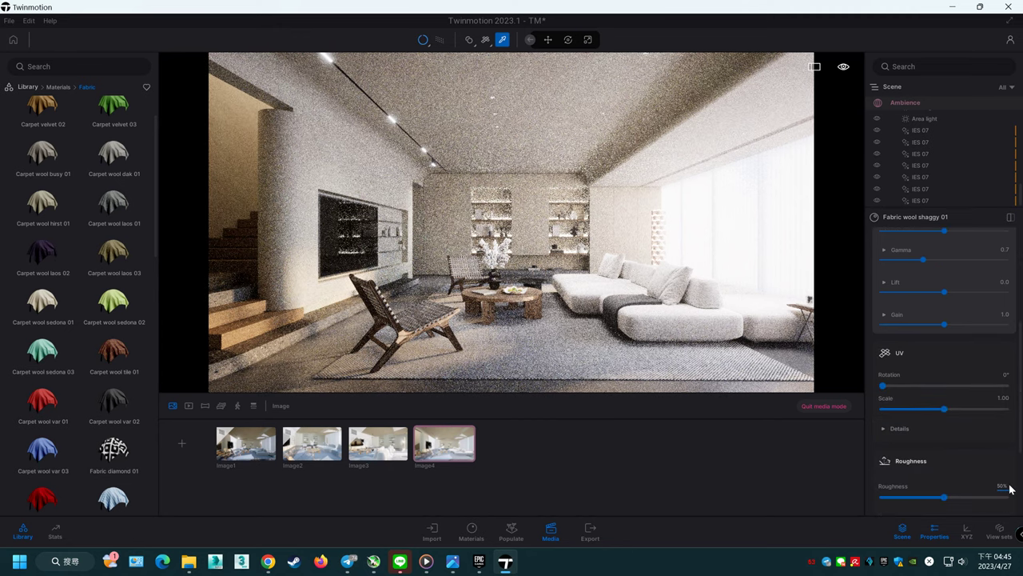
pyautogui.scroll(-1, 999, 482)
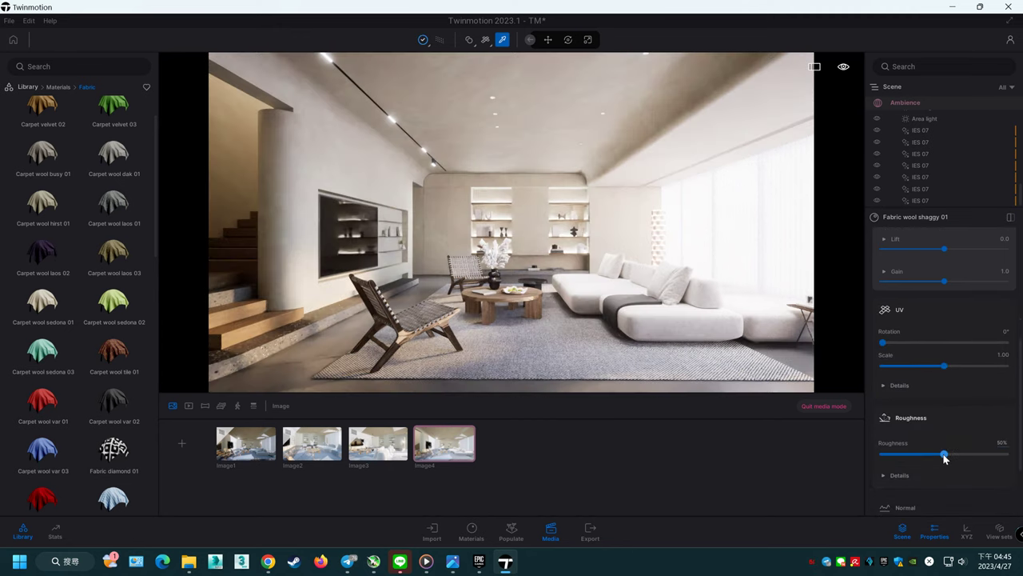
pyautogui.moveTo(973, 453); pyautogui.dragTo(983, 453)
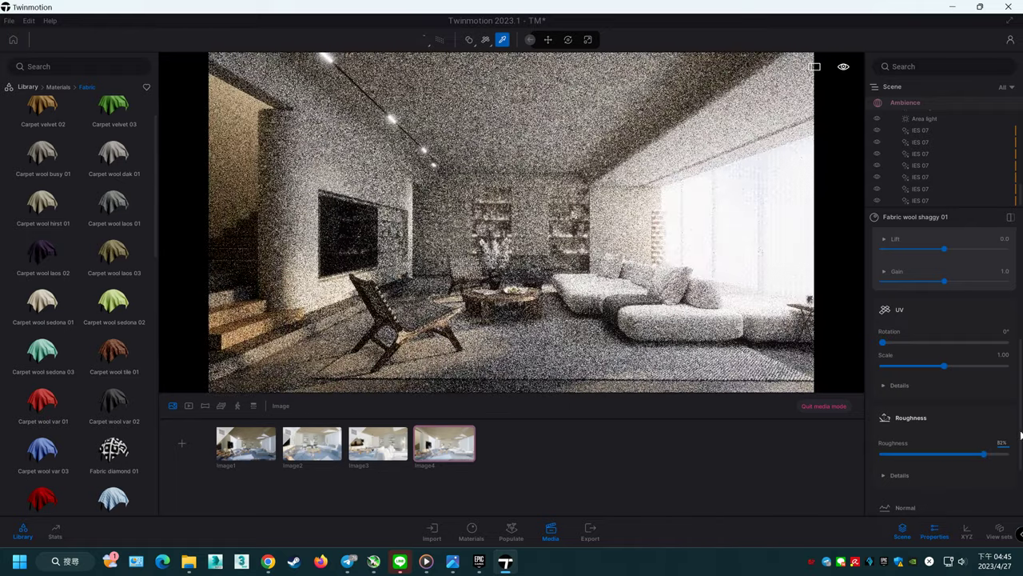
pyautogui.scroll(-2, 1013, 435)
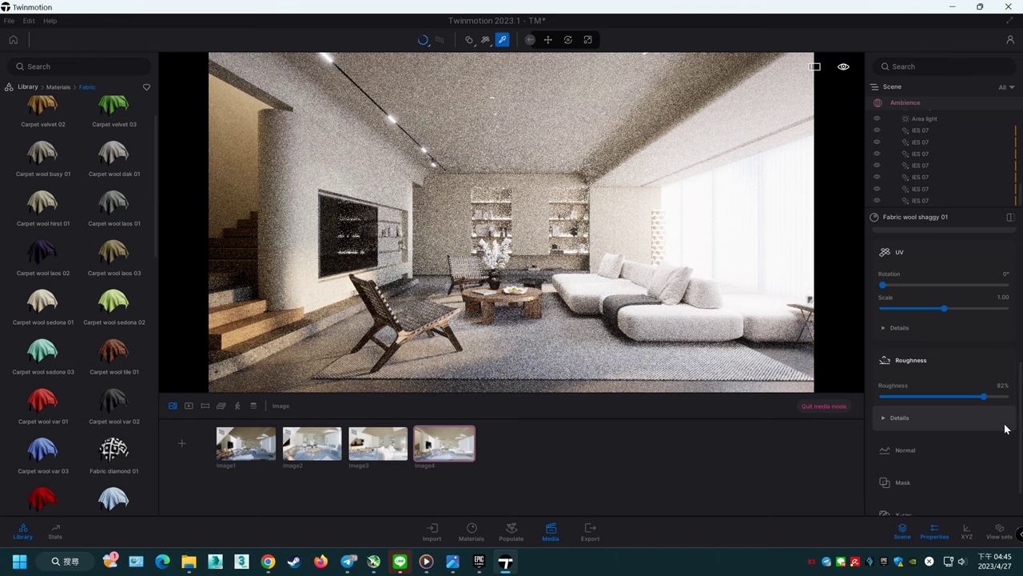
pyautogui.click(985, 447)
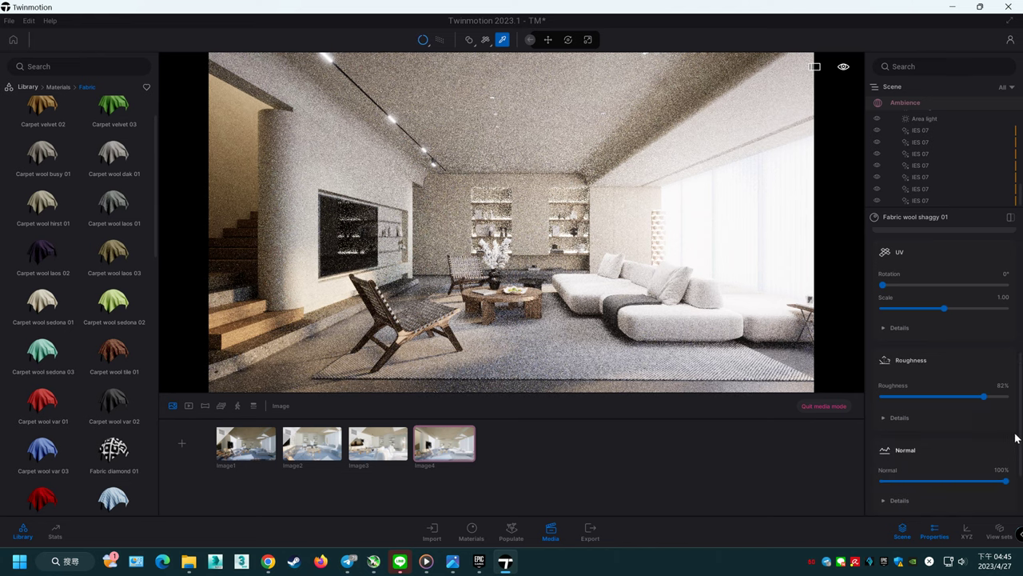
pyautogui.scroll(2, 1014, 429)
pyautogui.scroll(2, 1014, 429)
pyautogui.scroll(2, 1013, 430)
pyautogui.scroll(2, 1014, 430)
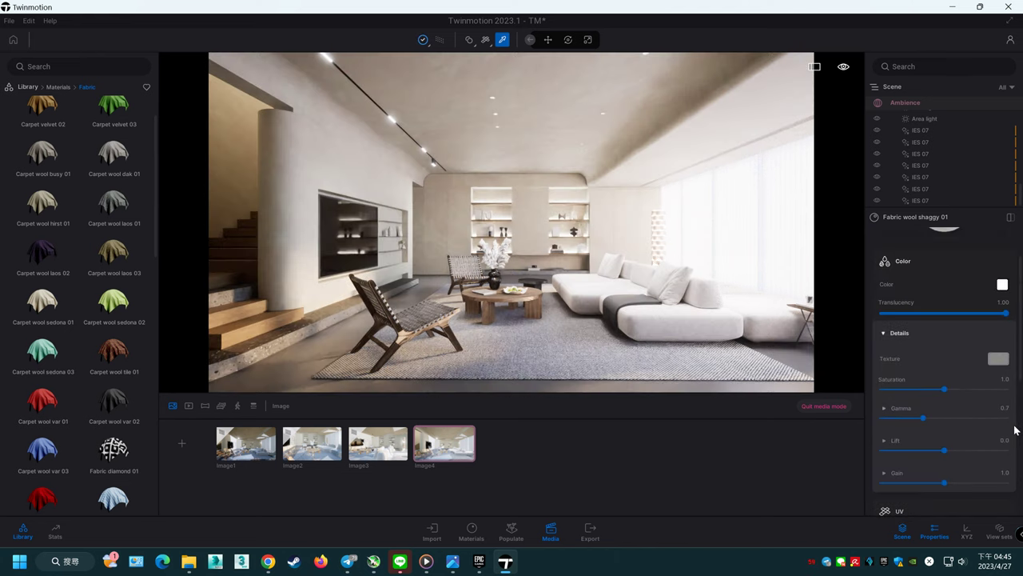
# Step: Set the wool sofa fabric colour to grey 9C9C9C
pyautogui.scroll(2, 1013, 429)
pyautogui.click(1001, 344)
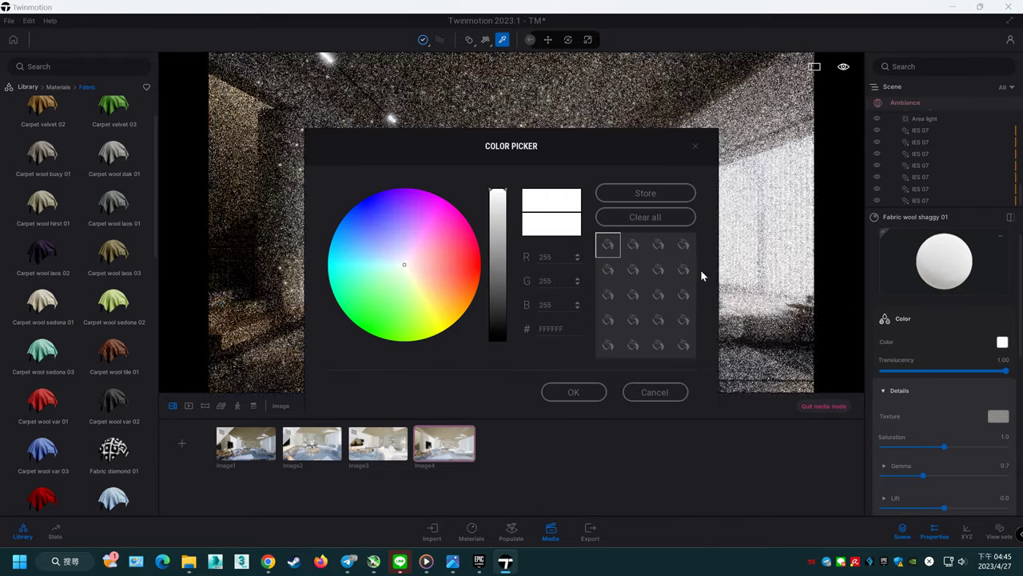
pyautogui.moveTo(463, 150); pyautogui.dragTo(296, 142)
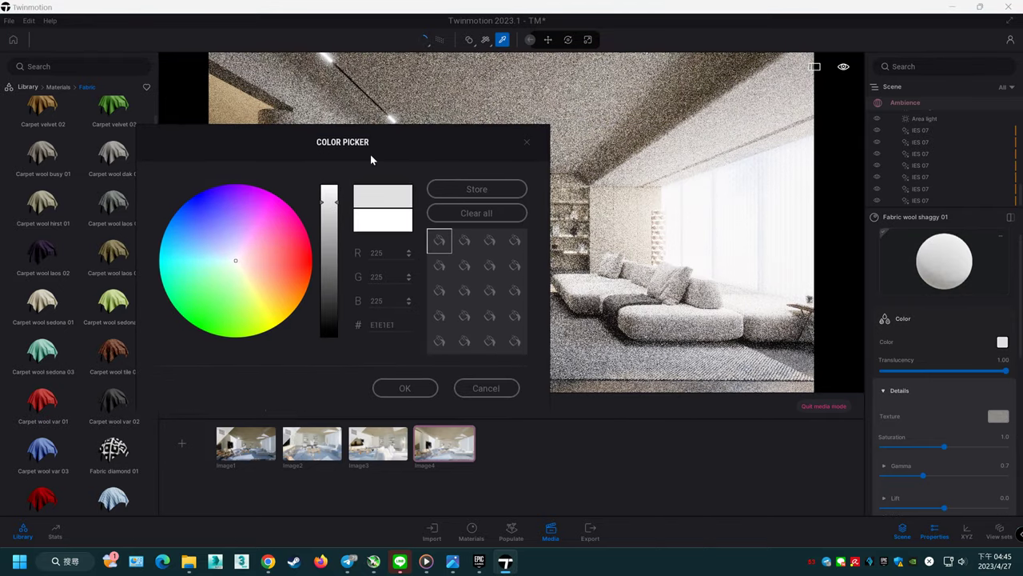
pyautogui.moveTo(330, 201); pyautogui.dragTo(336, 248)
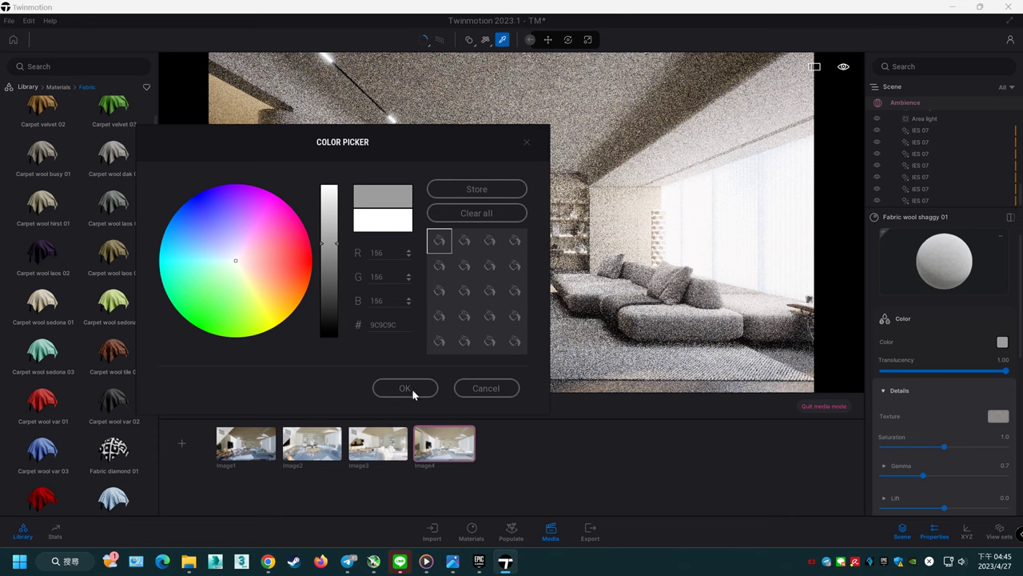
pyautogui.click(408, 389)
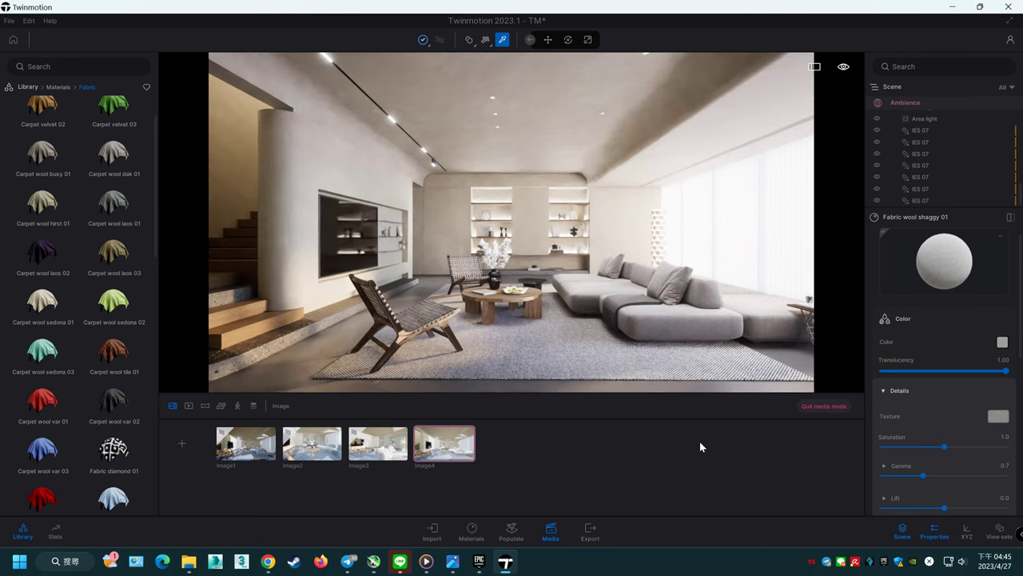
# Step: Lighten the Fabric wool shaggy 01 rug colour to pale grey D0D0D0 and view Image4
pyautogui.click(1001, 341)
pyautogui.click(498, 192)
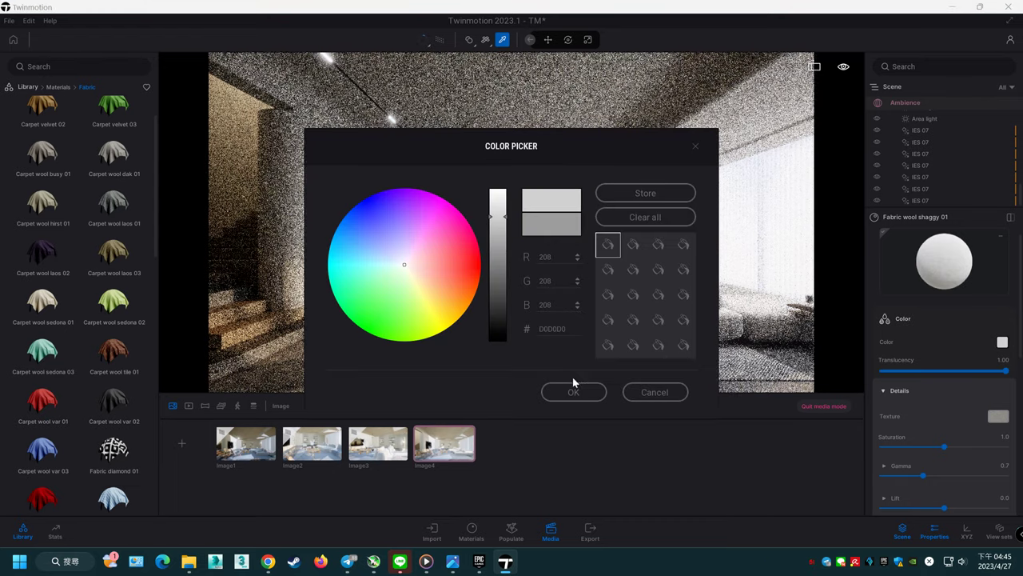
pyautogui.click(575, 391)
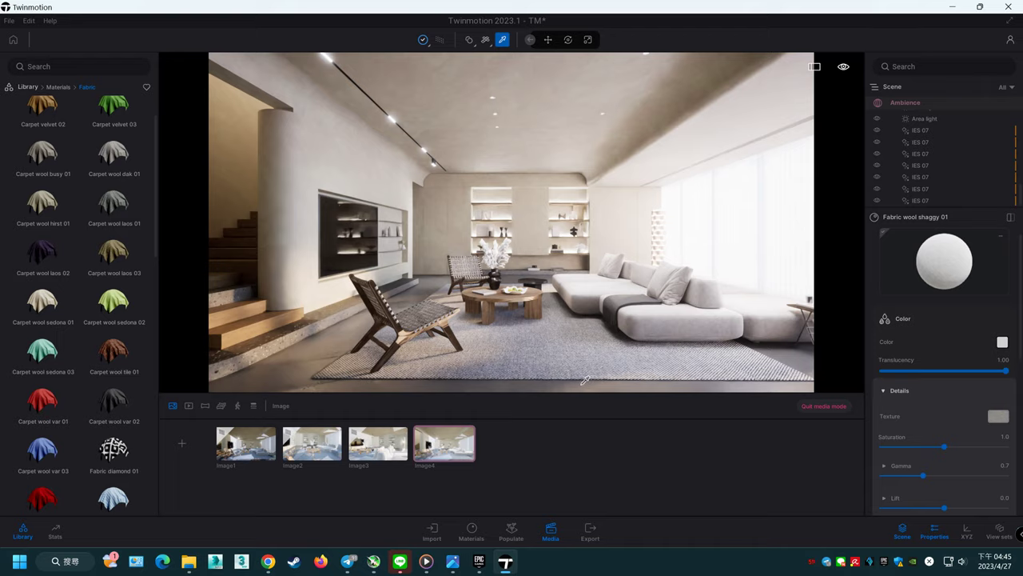
pyautogui.click(450, 432)
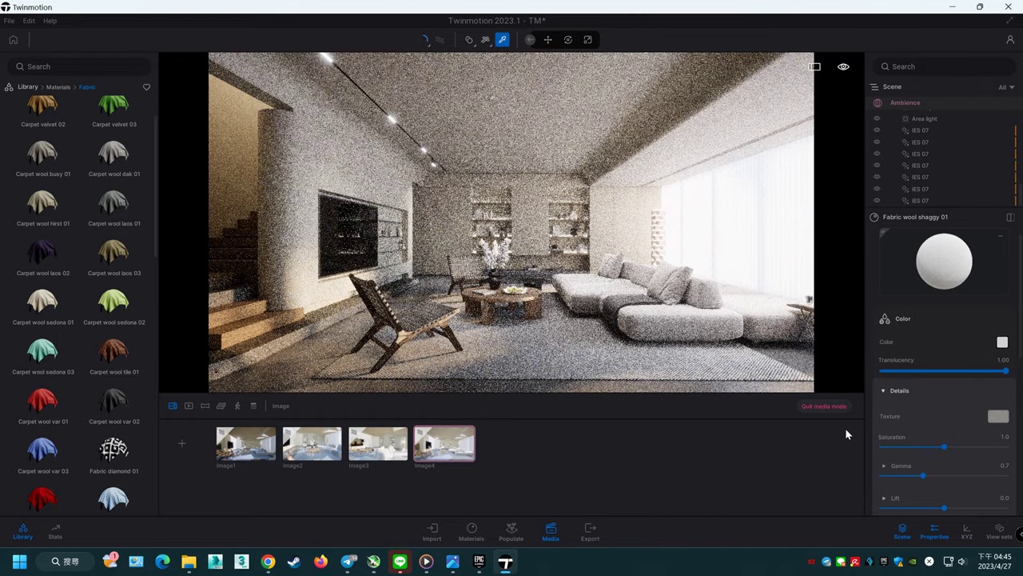
# Step: Export Image4 as a JPG into the datasmith folder and check the result in its folder window
pyautogui.click(589, 535)
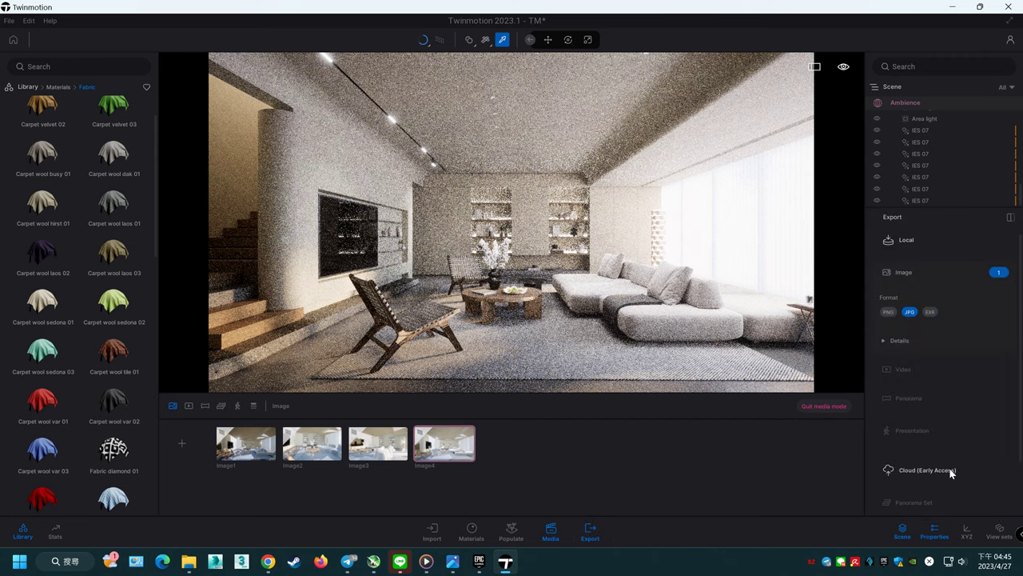
pyautogui.scroll(-1, 950, 477)
pyautogui.scroll(-1, 950, 477)
pyautogui.click(949, 512)
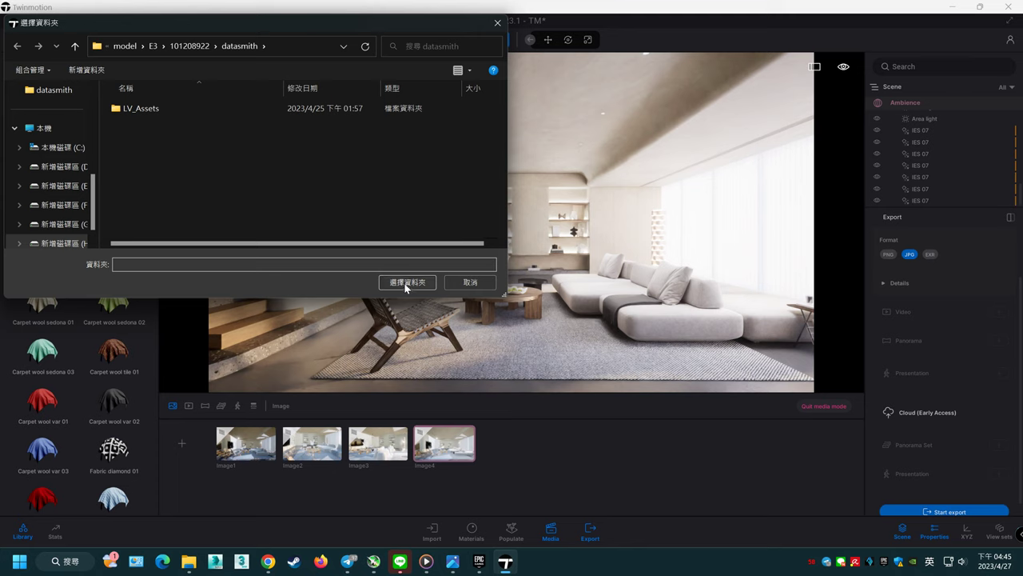
pyautogui.click(406, 285)
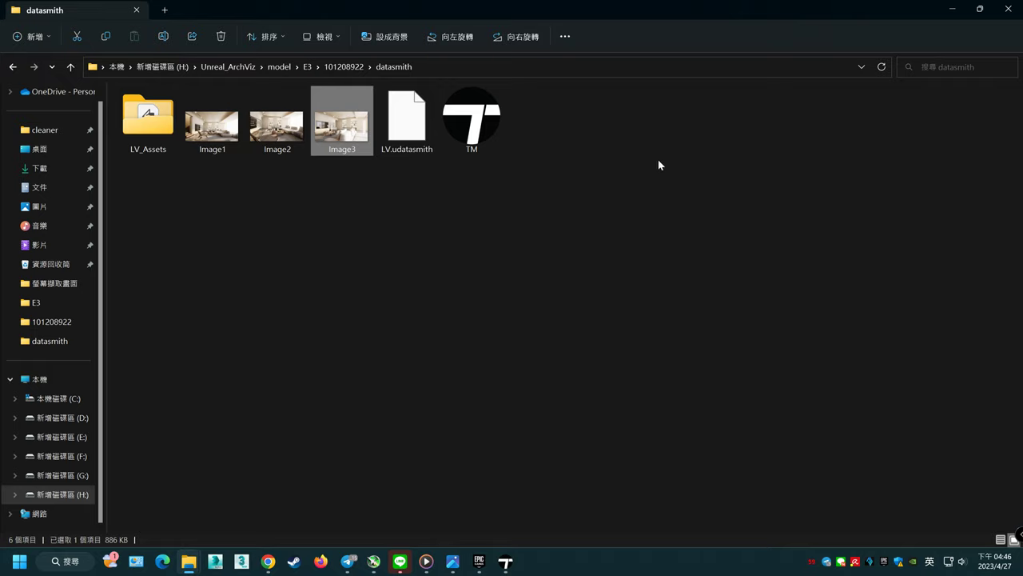
pyautogui.click(952, 10)
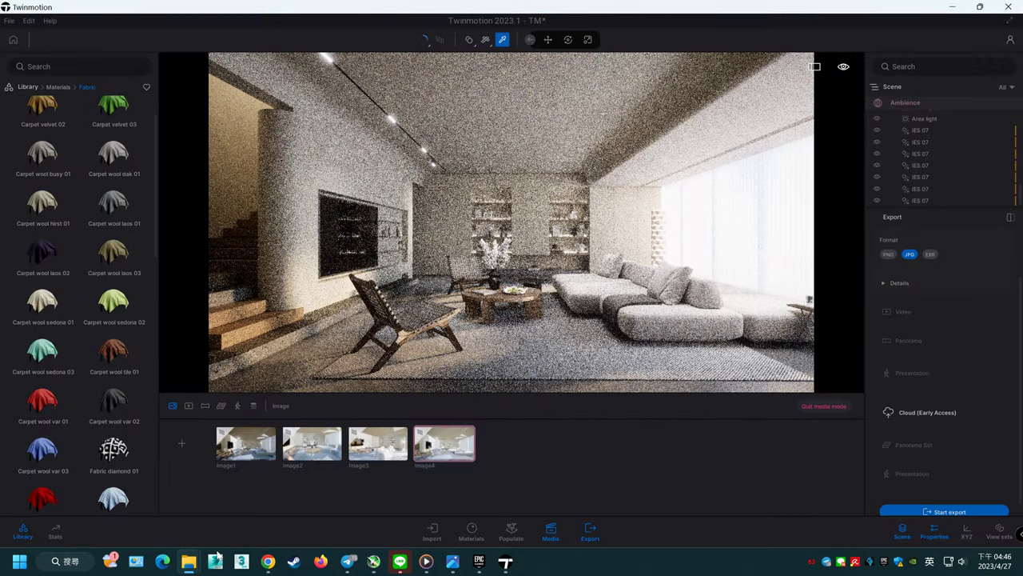
pyautogui.moveTo(188, 561)
pyautogui.click(267, 492)
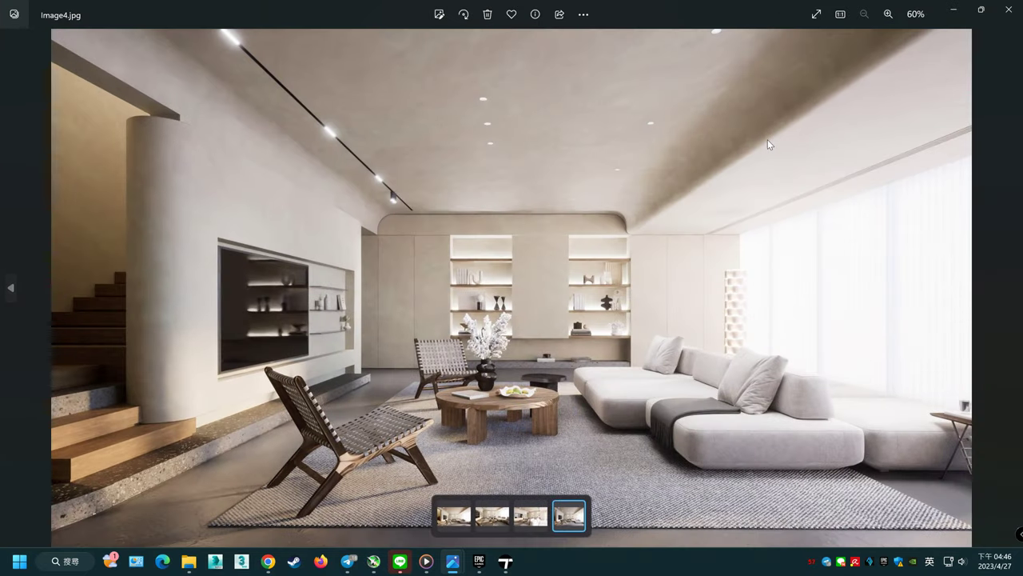
pyautogui.click(454, 516)
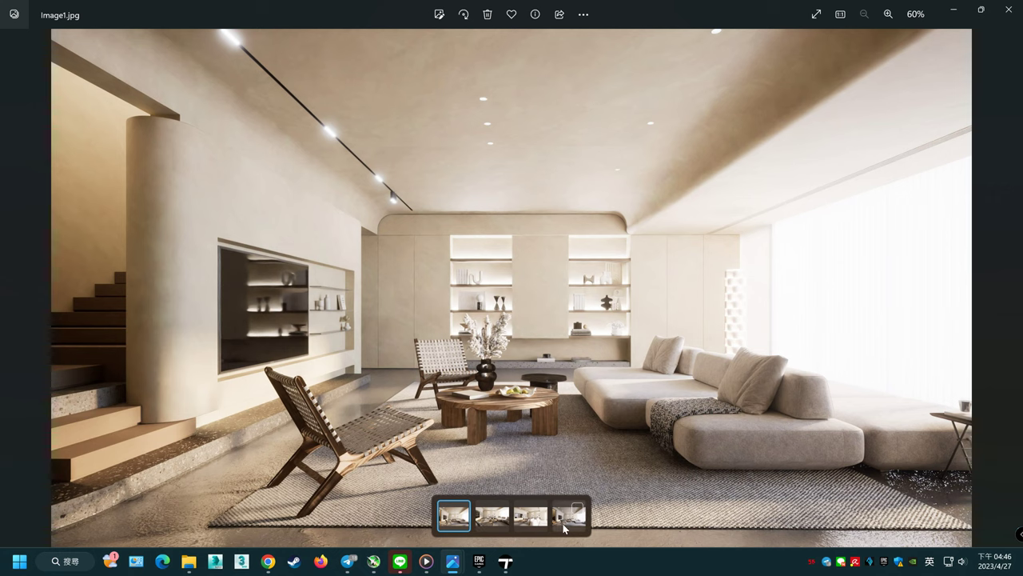
pyautogui.click(581, 526)
pyautogui.click(530, 519)
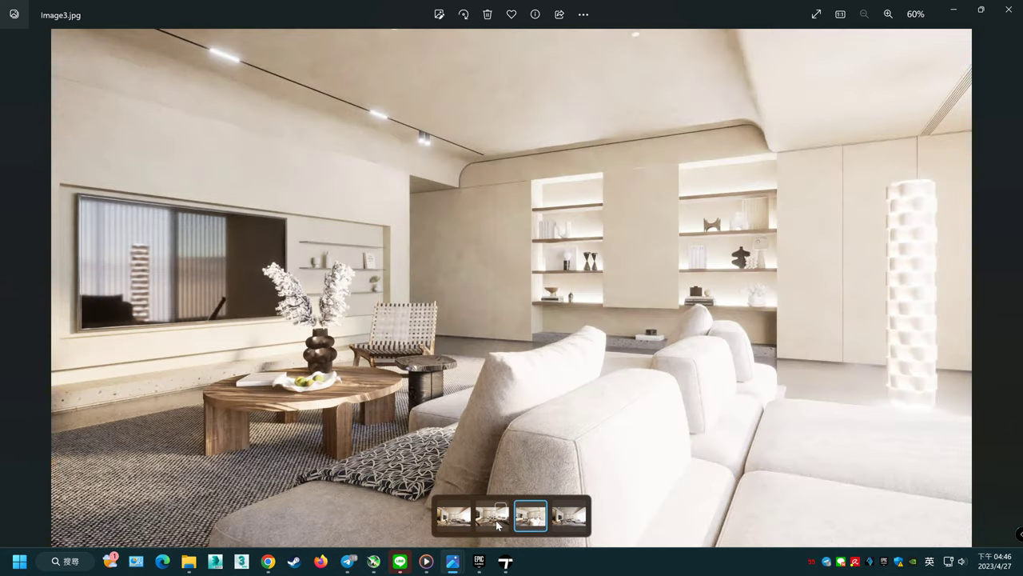
pyautogui.click(492, 517)
pyautogui.click(454, 516)
pyautogui.click(569, 521)
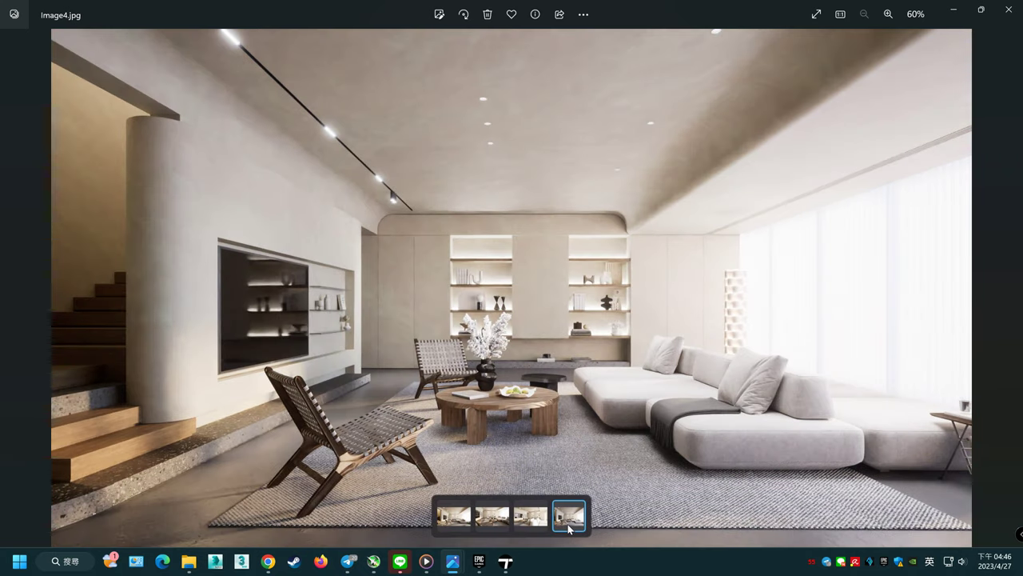
pyautogui.click(459, 520)
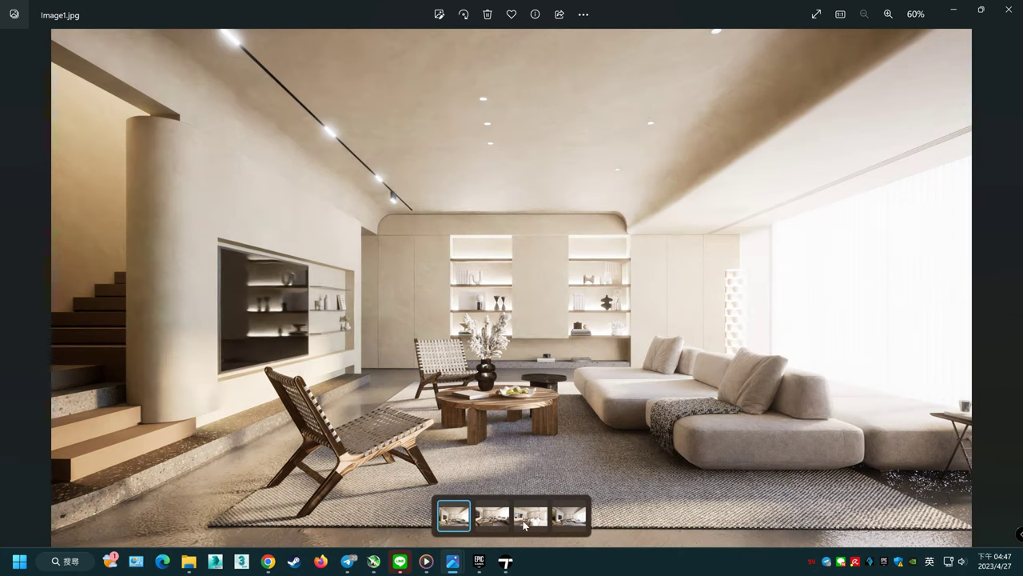
pyautogui.click(579, 525)
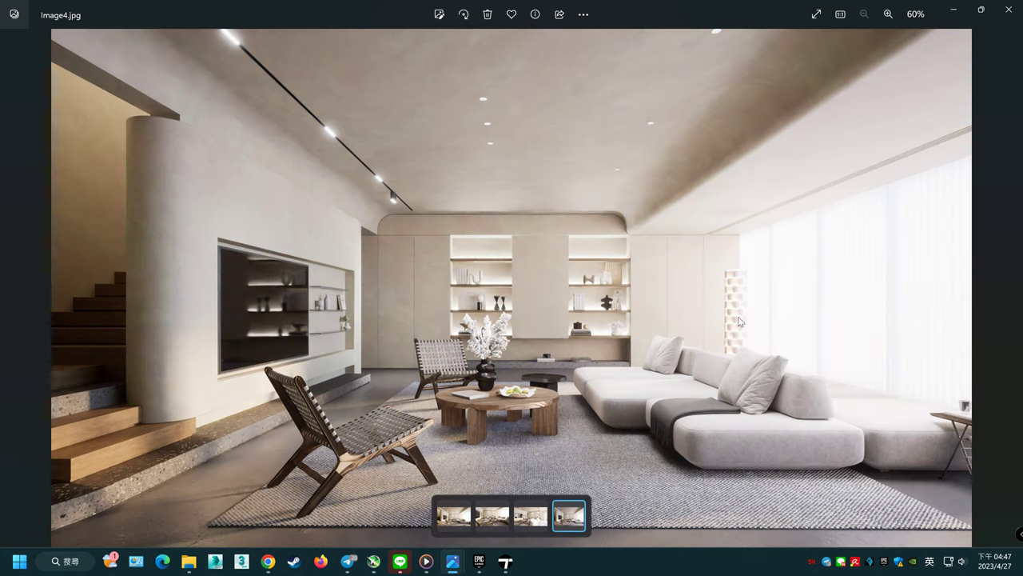
# Step: Close Photos and File Explorer to get back to Twinmotion
pyautogui.click(1009, 9)
pyautogui.click(1009, 10)
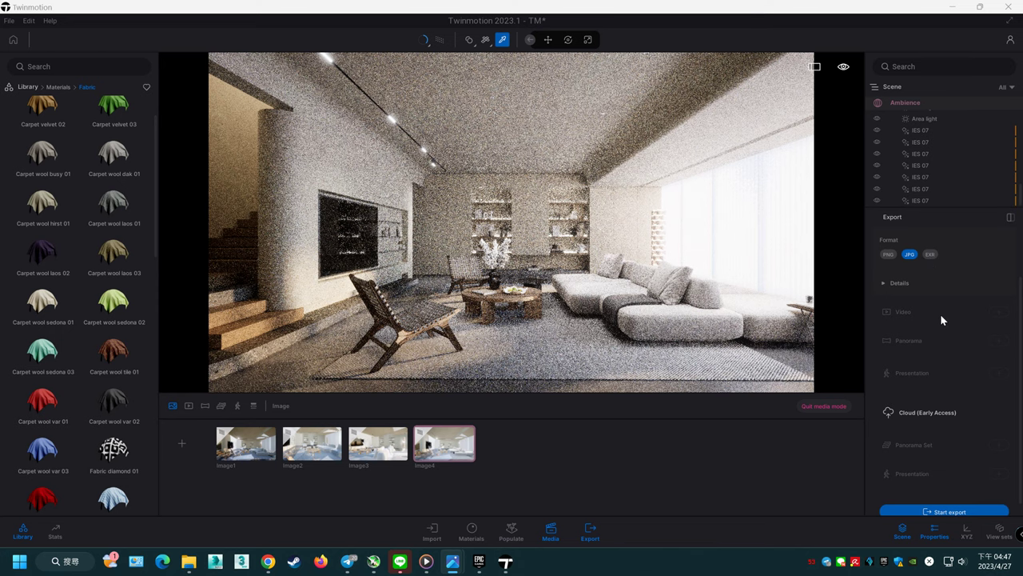
pyautogui.scroll(2, 955, 347)
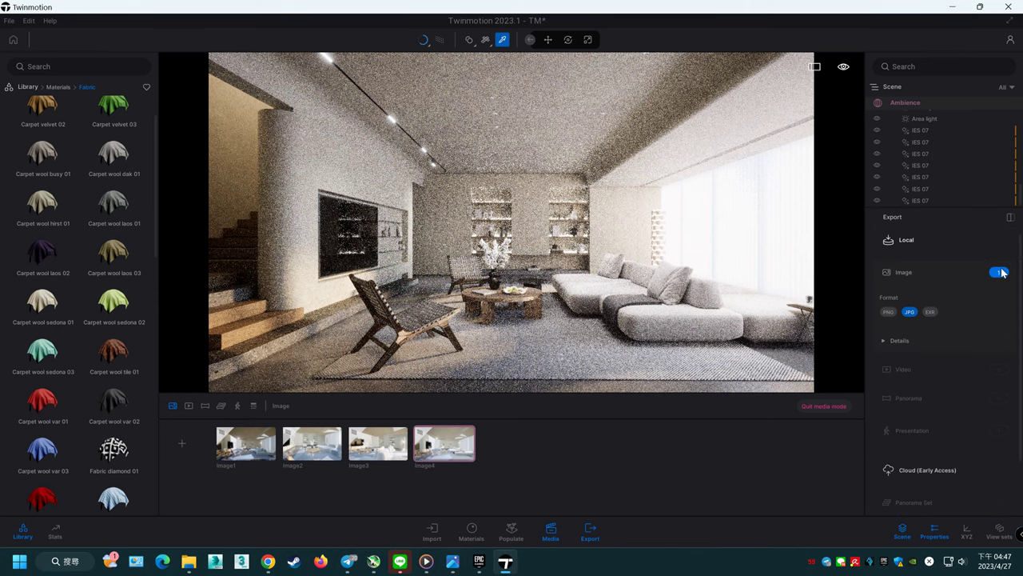
# Step: Add Image2 and Image3 to the export selection, then show the Image3 view
pyautogui.click(999, 272)
pyautogui.click(464, 280)
pyautogui.click(385, 280)
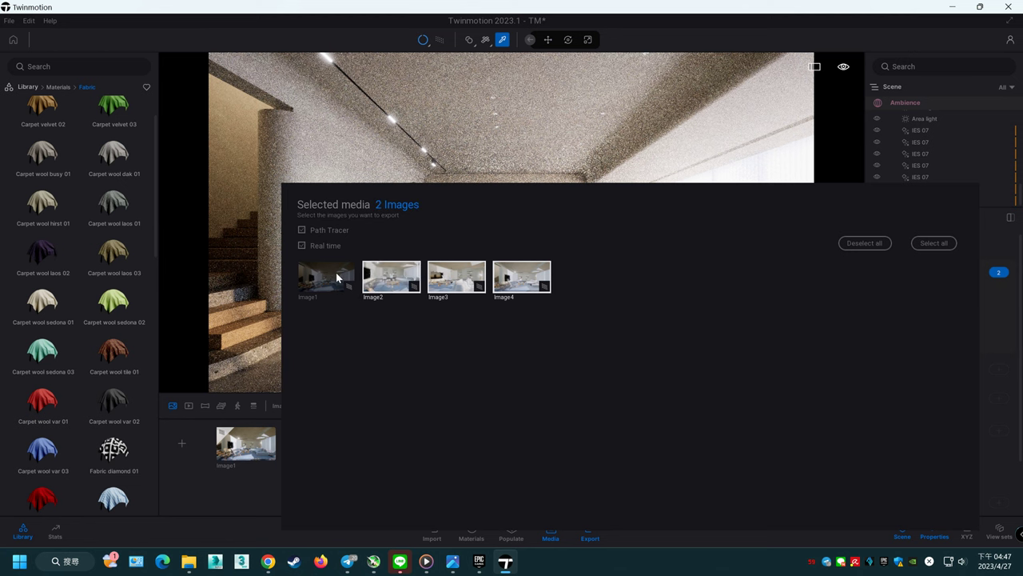
pyautogui.click(872, 171)
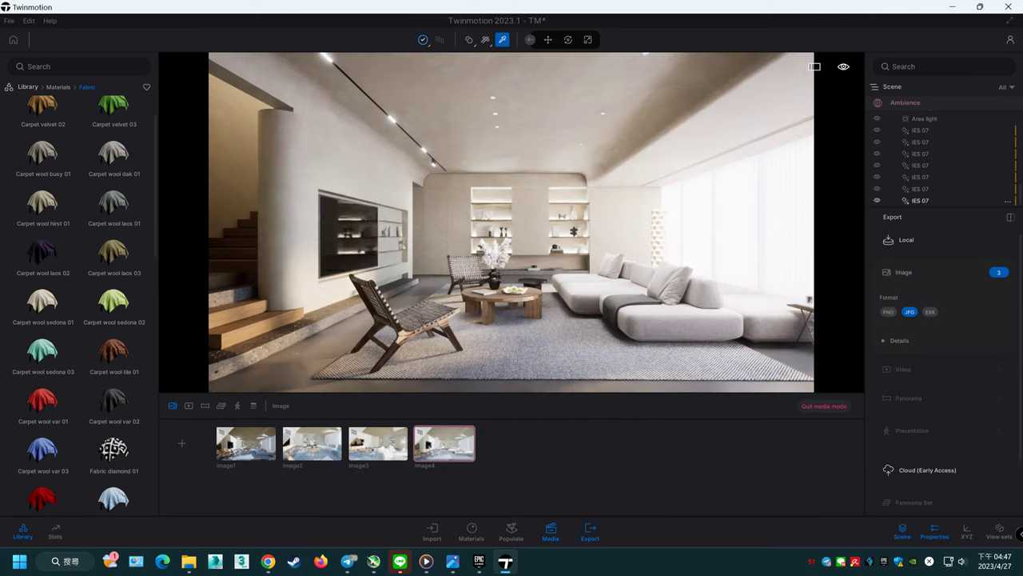
pyautogui.click(383, 447)
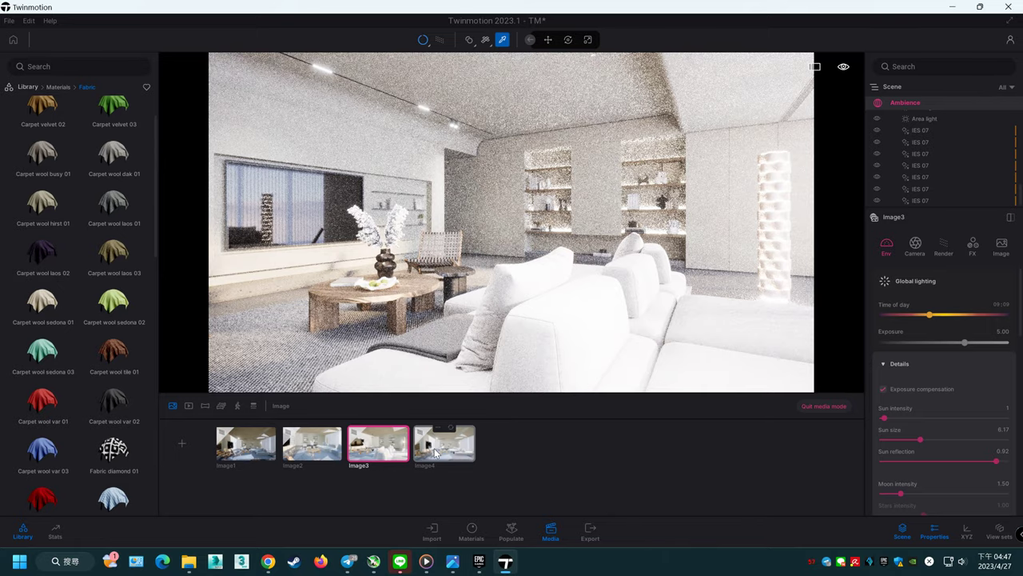
# Step: Flip between the Image2 and Image1 camera views, ending on Image2
pyautogui.click(328, 449)
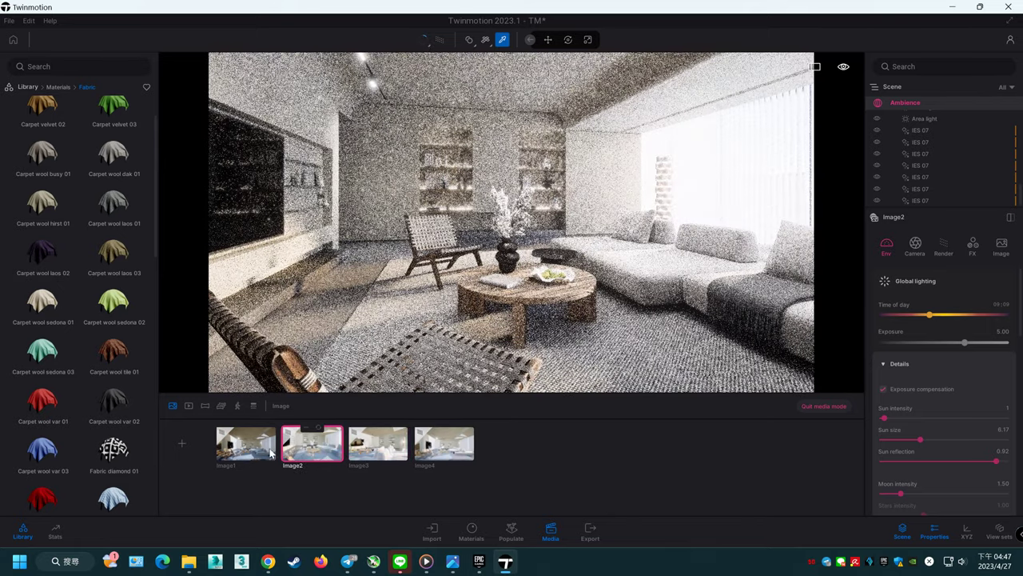
pyautogui.click(268, 447)
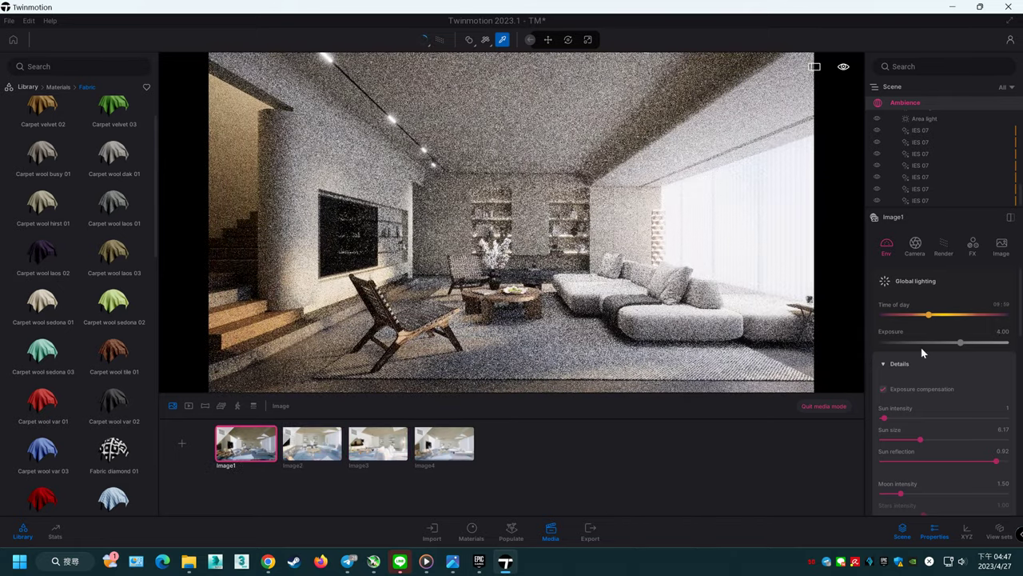
pyautogui.click(320, 452)
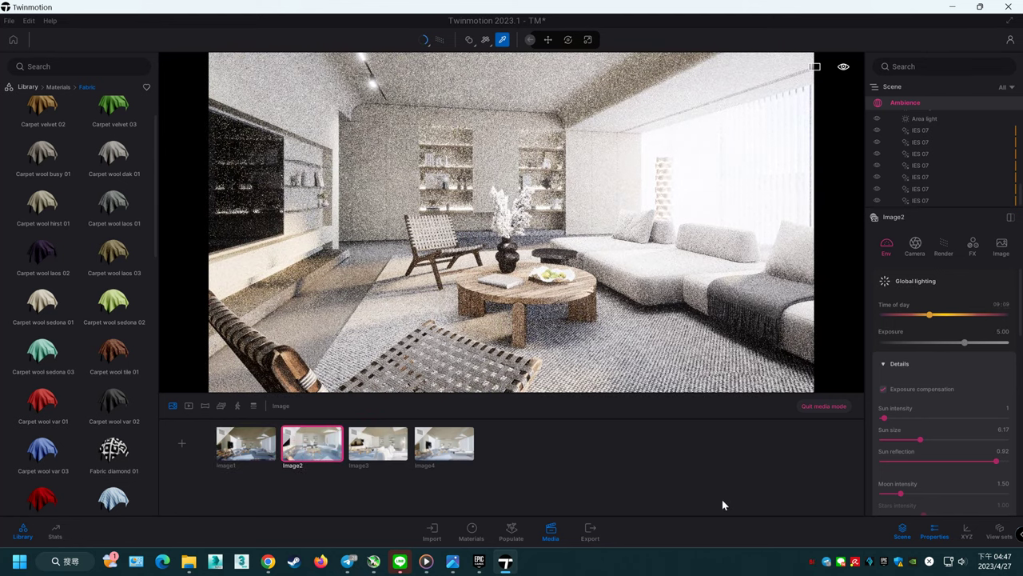
# Step: Narrow the export selection to Image2 only, dropping Image1 and Image3
pyautogui.click(586, 532)
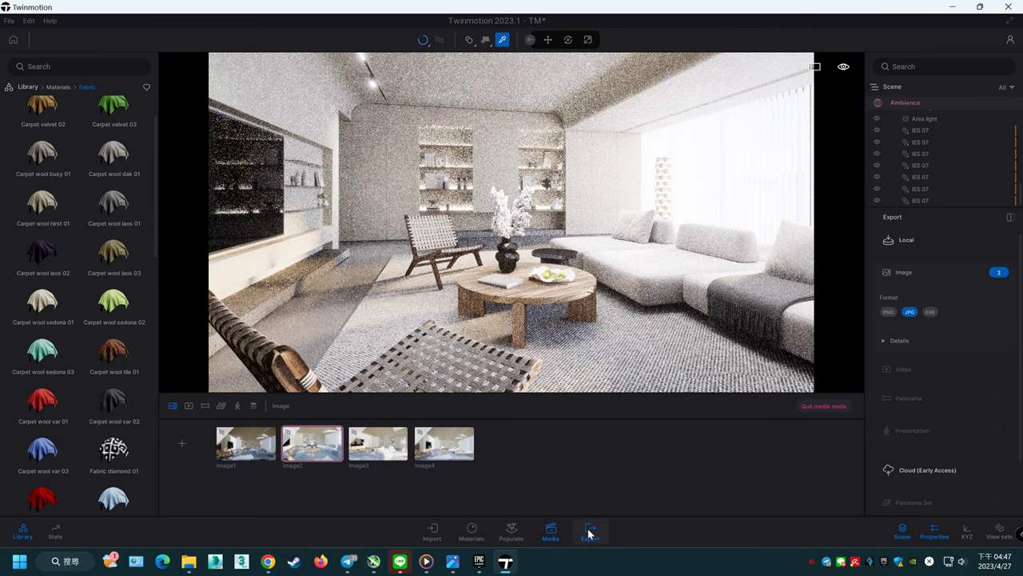
pyautogui.click(894, 381)
pyautogui.click(590, 532)
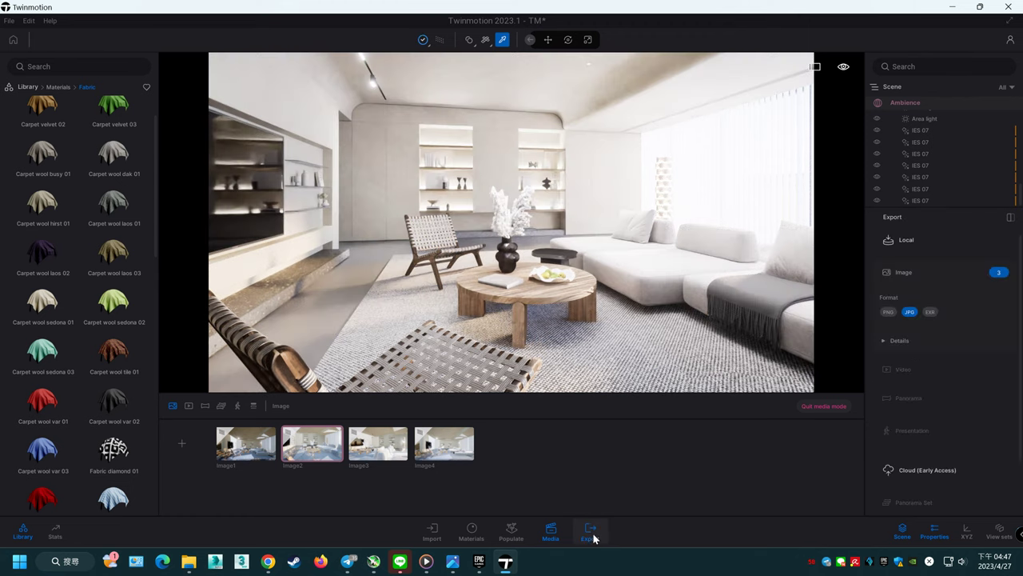
pyautogui.click(998, 271)
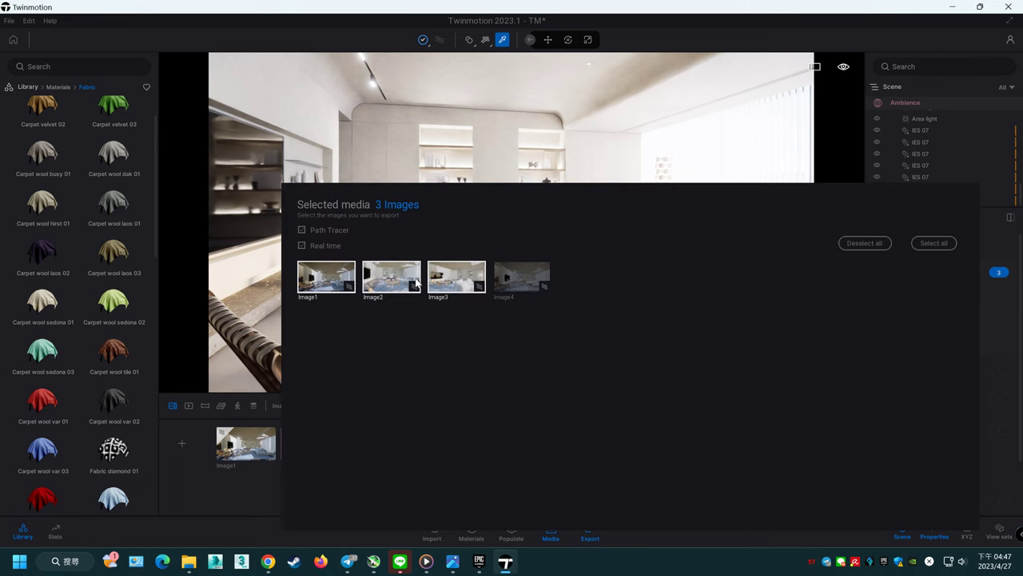
pyautogui.click(460, 281)
pyautogui.click(332, 284)
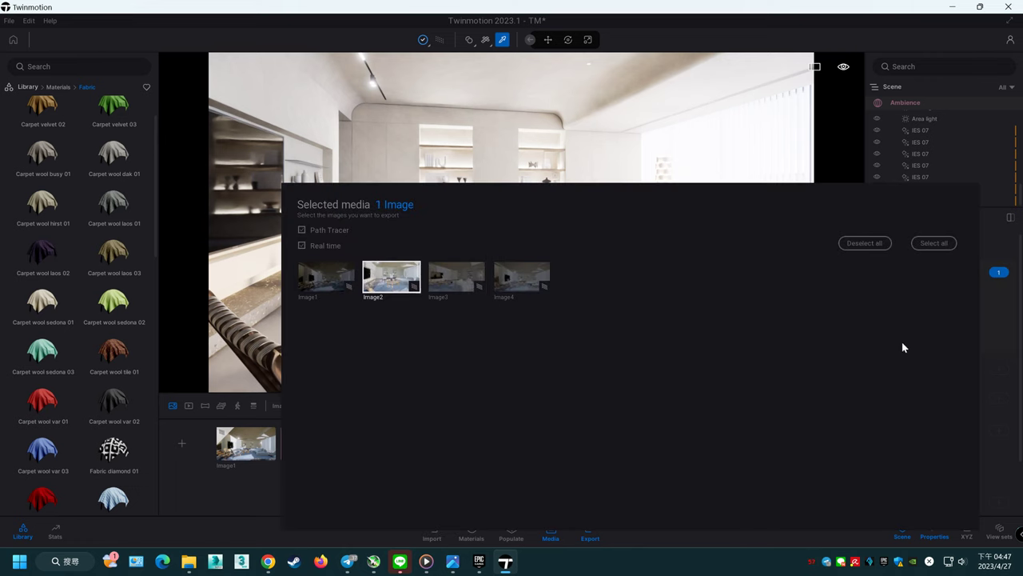
pyautogui.click(996, 344)
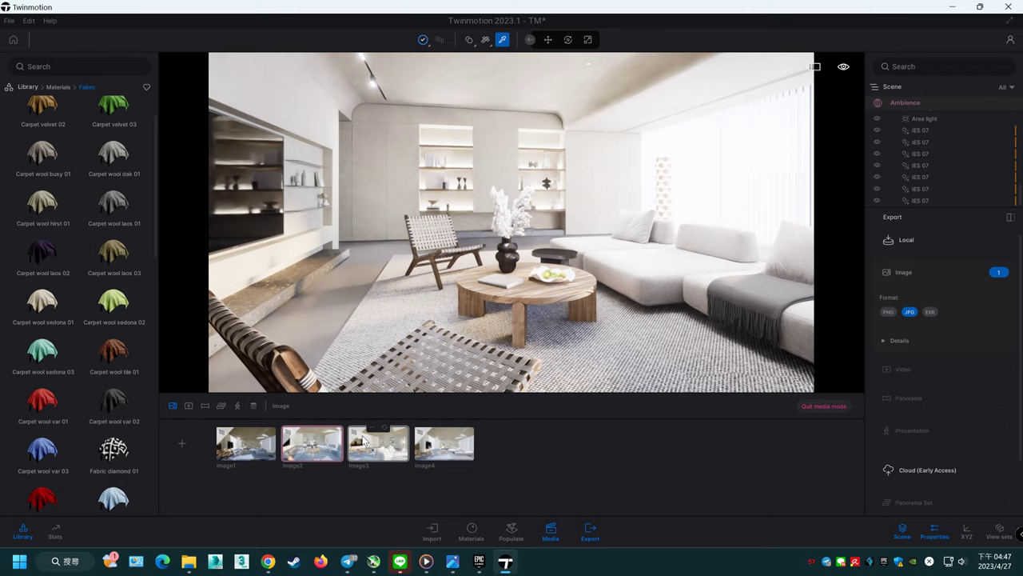
# Step: Review the JPG export settings, then return to the Image1 camera view
pyautogui.click(364, 441)
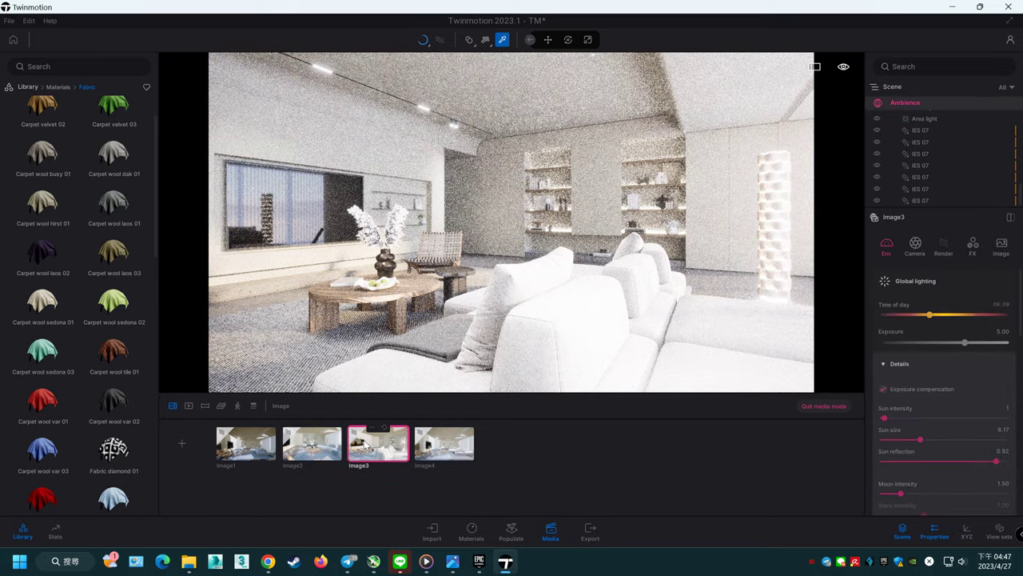
pyautogui.moveTo(312, 444)
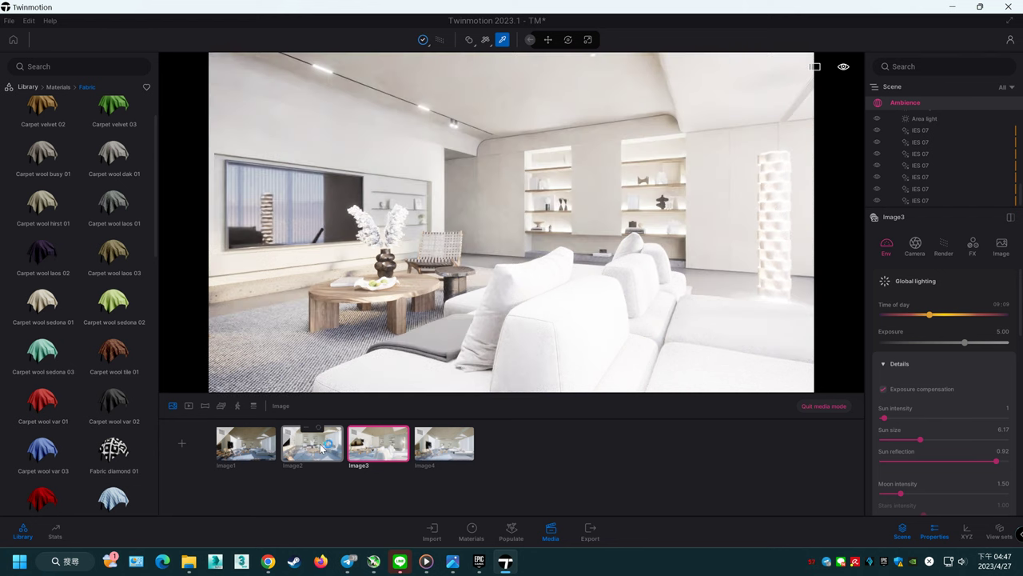
pyautogui.click(320, 444)
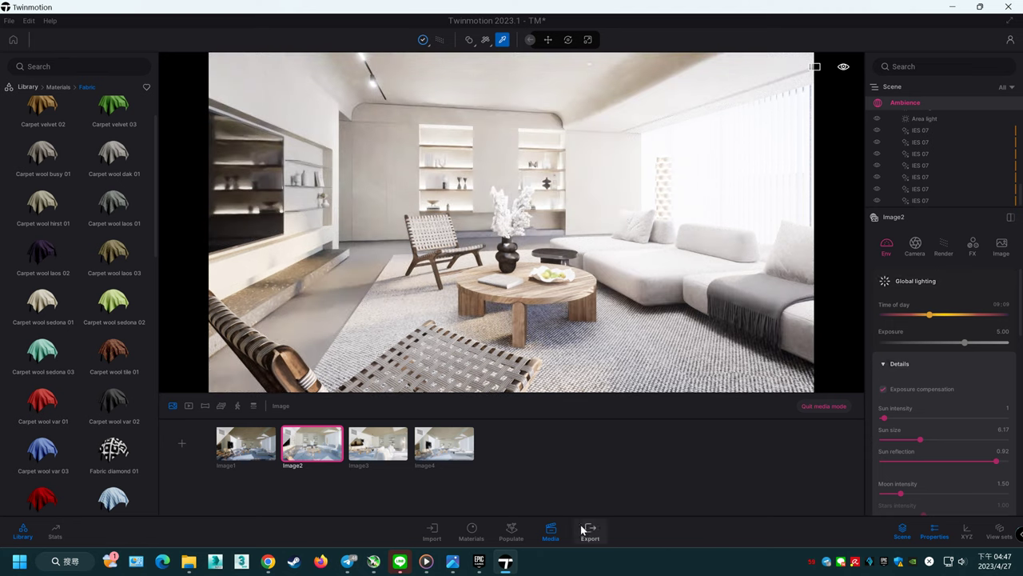
pyautogui.click(590, 530)
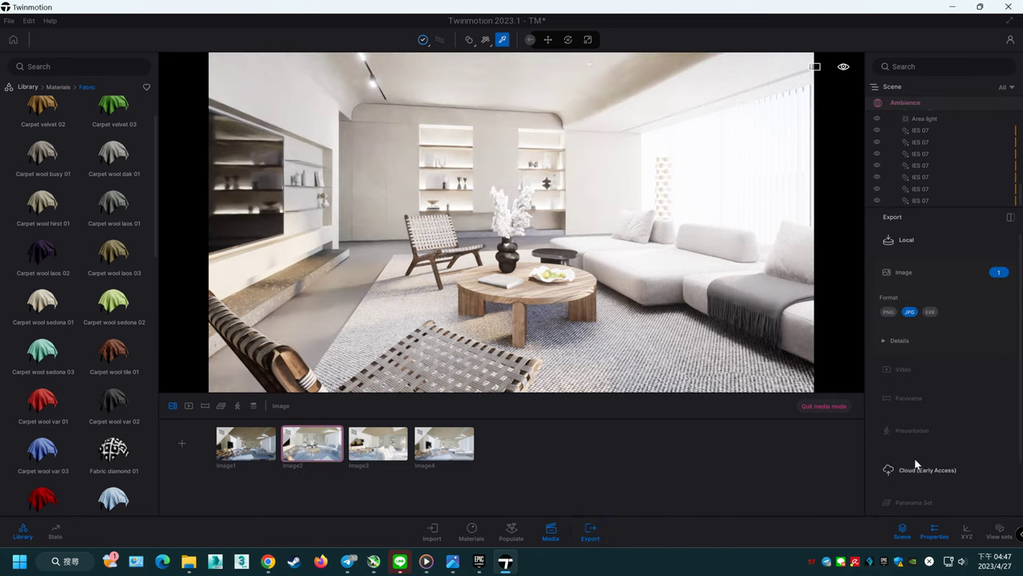
pyautogui.scroll(-2, 950, 463)
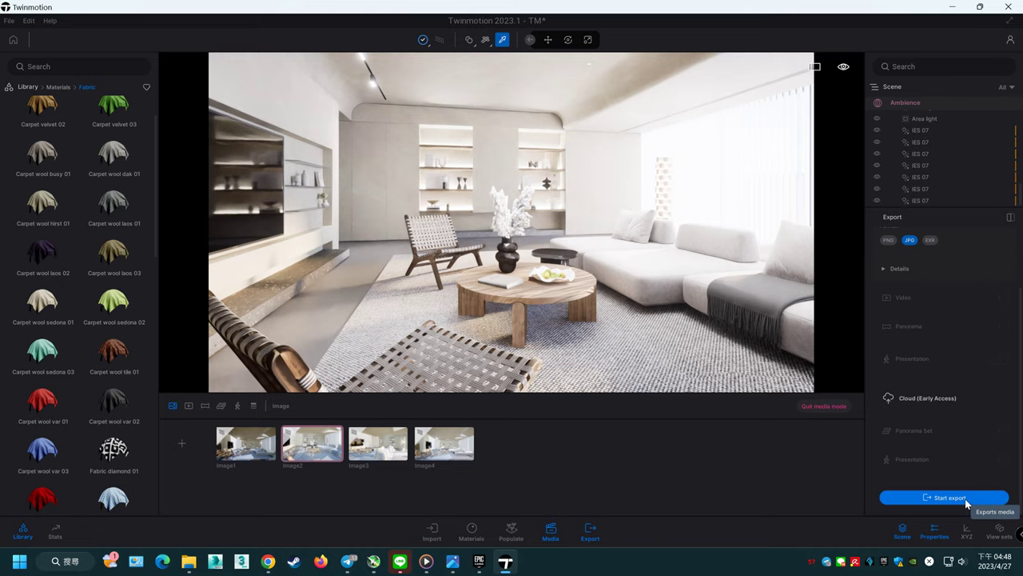
pyautogui.click(251, 446)
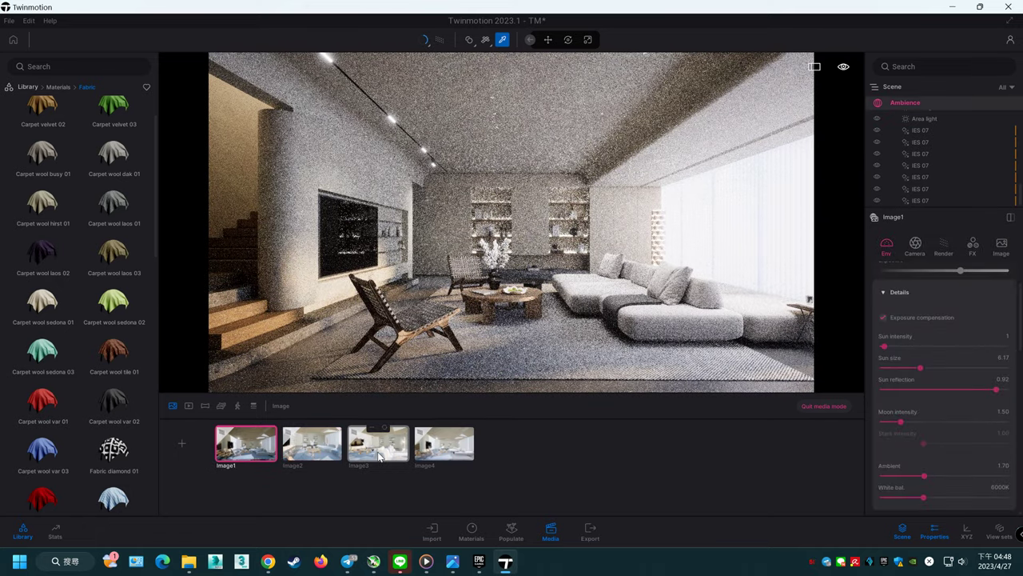
# Step: From the Image4 view, use the Move tool to push the camera into the room
pyautogui.click(436, 455)
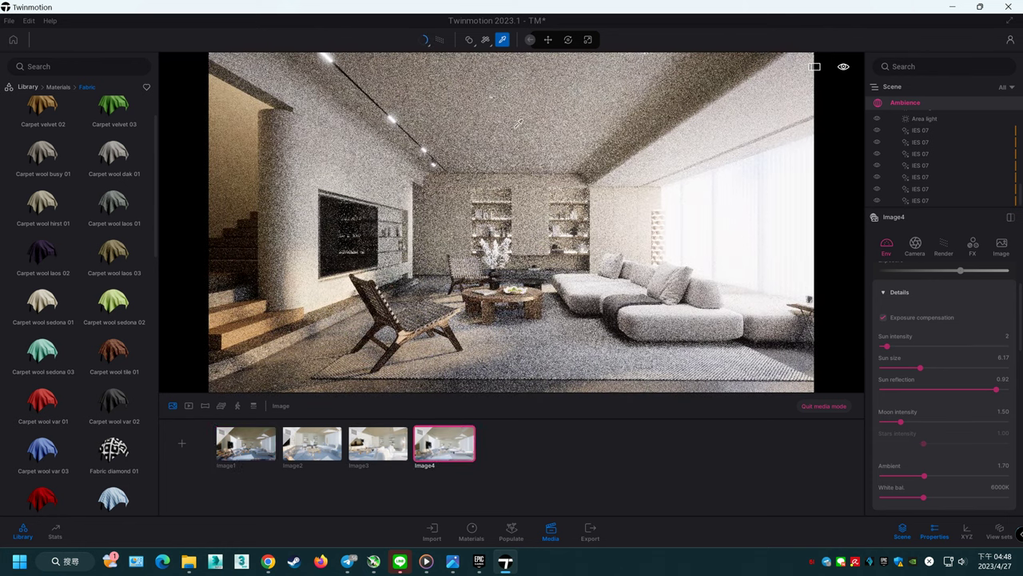
pyautogui.click(549, 40)
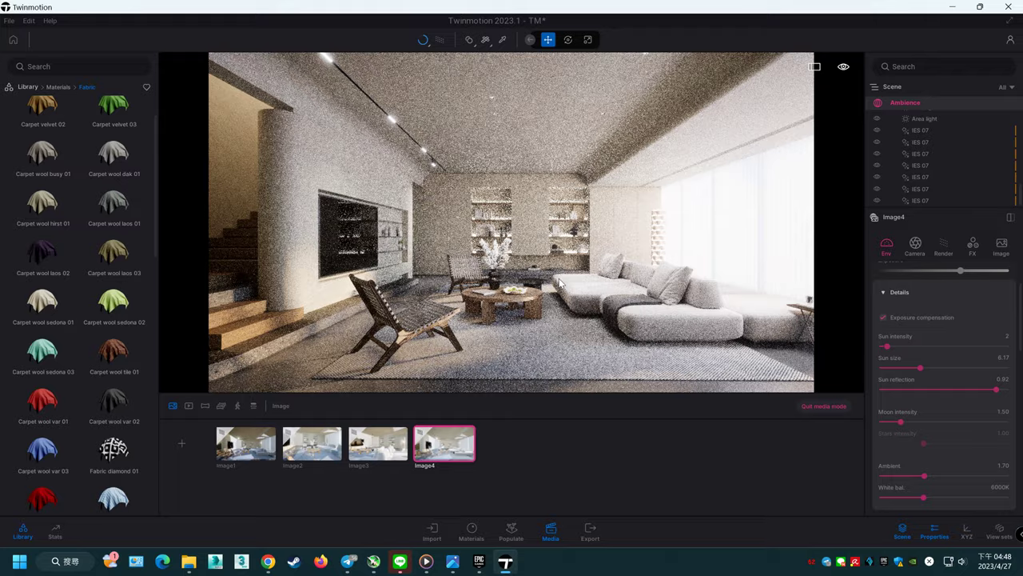
pyautogui.moveTo(557, 159)
pyautogui.mouseDown()
pyautogui.moveTo(607, 168)
pyautogui.moveTo(584, 169)
pyautogui.mouseUp()
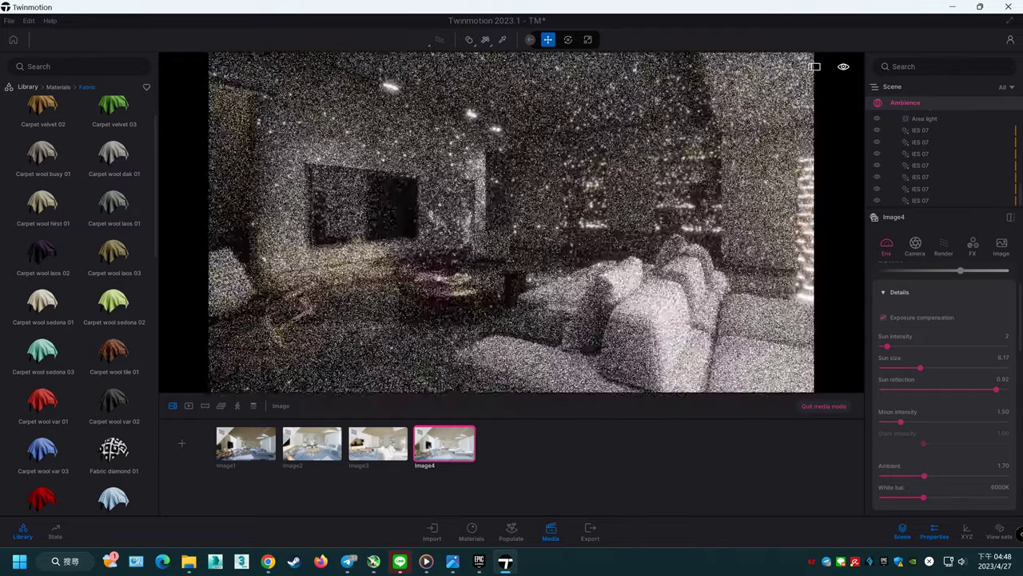
pyautogui.scroll(-3, 560, 294)
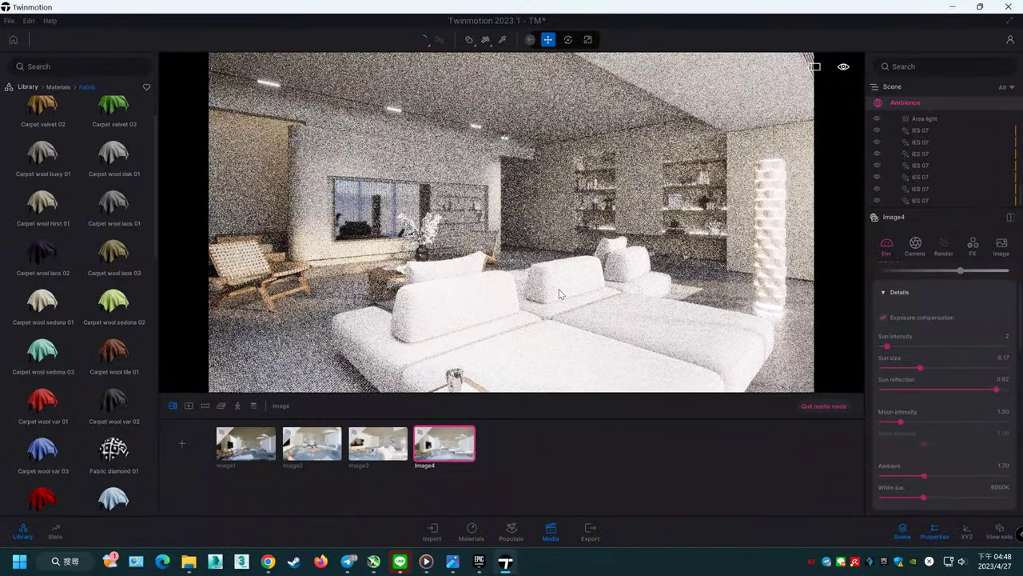
pyautogui.scroll(3, 559, 294)
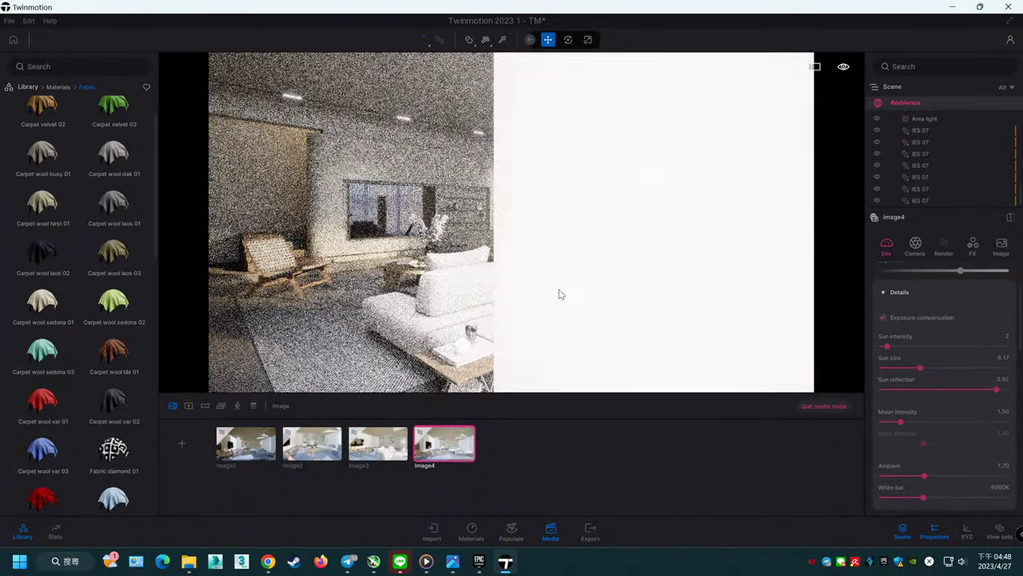
pyautogui.scroll(-3, 560, 294)
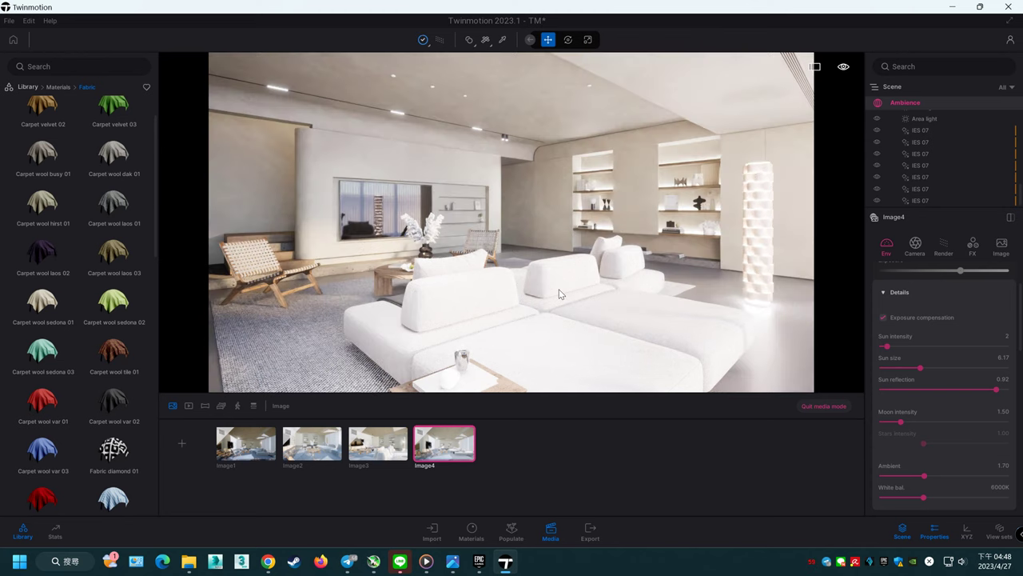
# Step: Frame a wide living-room shot toward the sofa and save it as Image5
pyautogui.moveTo(559, 294); pyautogui.dragTo(552, 264)
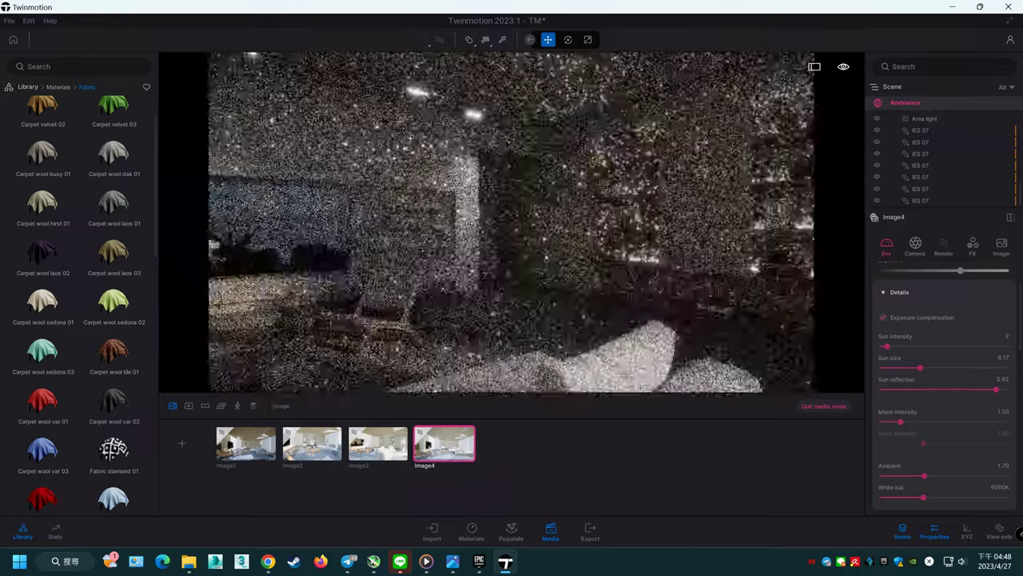
pyautogui.moveTo(551, 263); pyautogui.dragTo(512, 264)
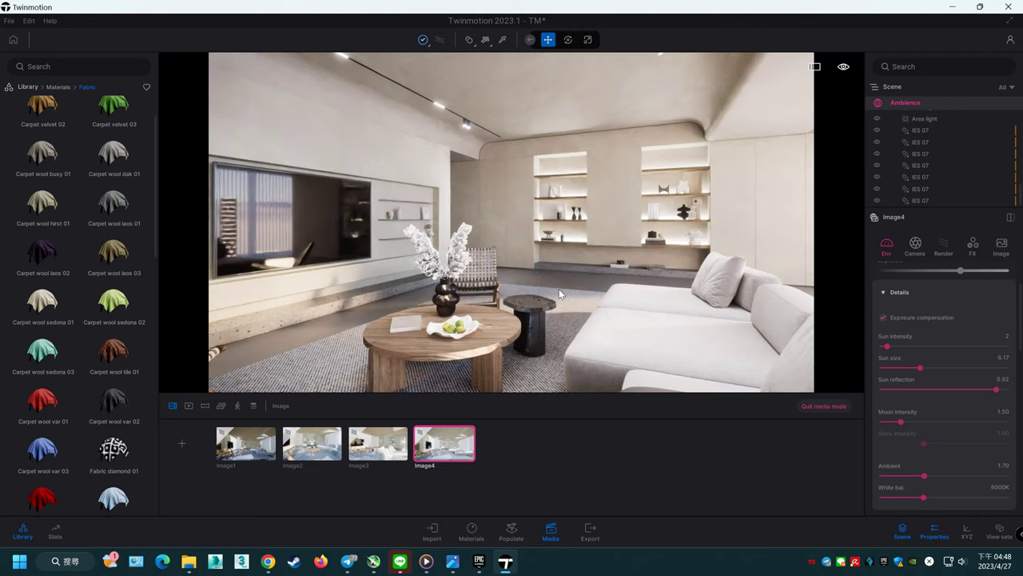
pyautogui.moveTo(559, 288); pyautogui.dragTo(592, 289)
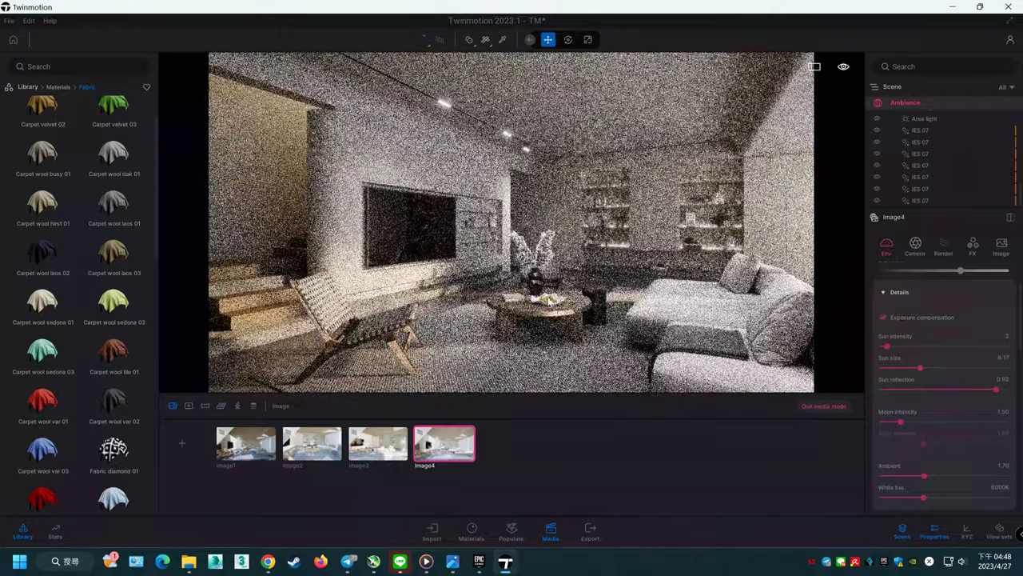
pyautogui.click(182, 443)
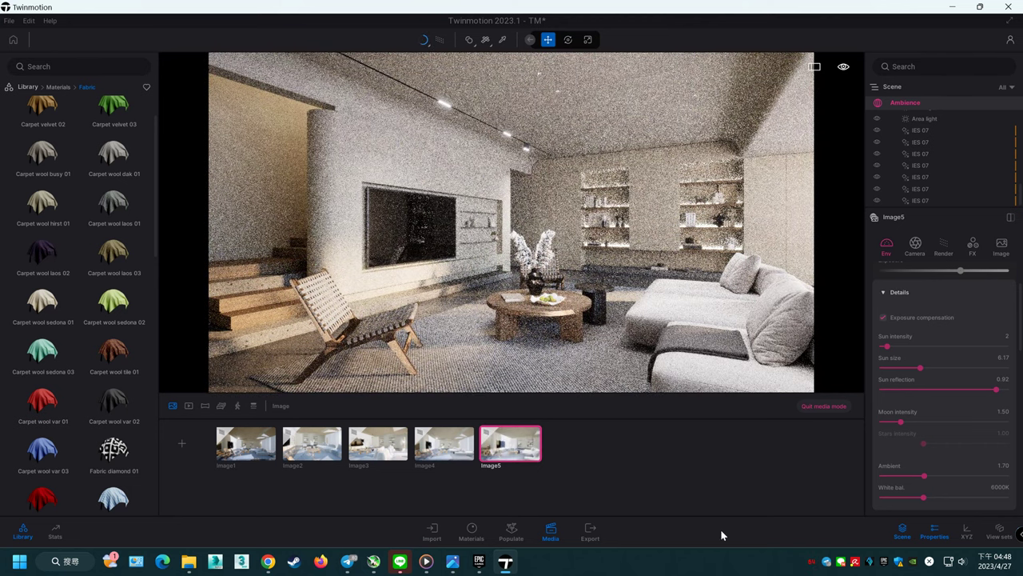
# Step: Limit the JPG export to Image5 only and start the export
pyautogui.click(590, 529)
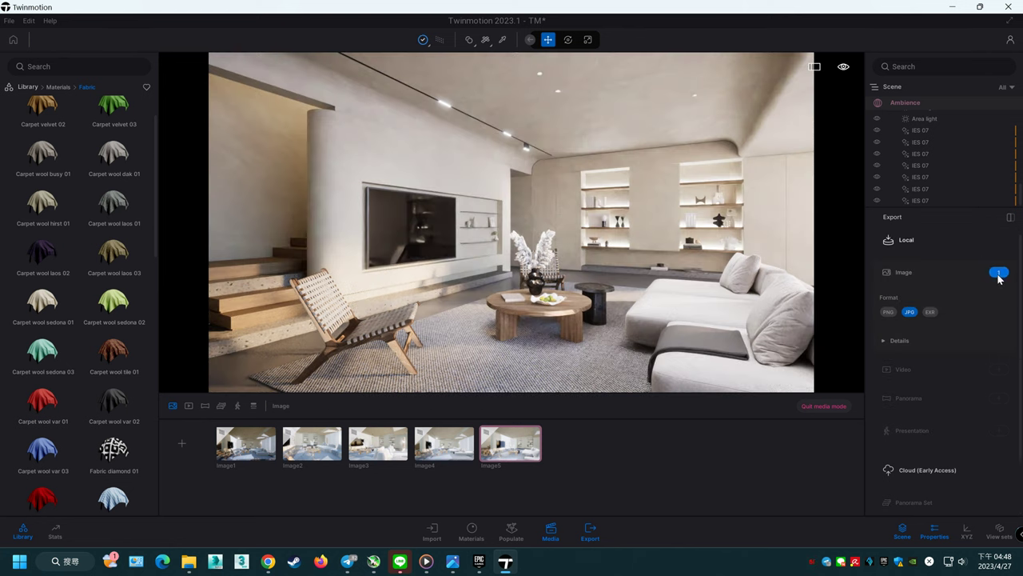
pyautogui.click(999, 273)
pyautogui.click(587, 276)
pyautogui.click(391, 275)
pyautogui.scroll(-1, 959, 460)
pyautogui.scroll(-1, 964, 472)
pyautogui.click(972, 497)
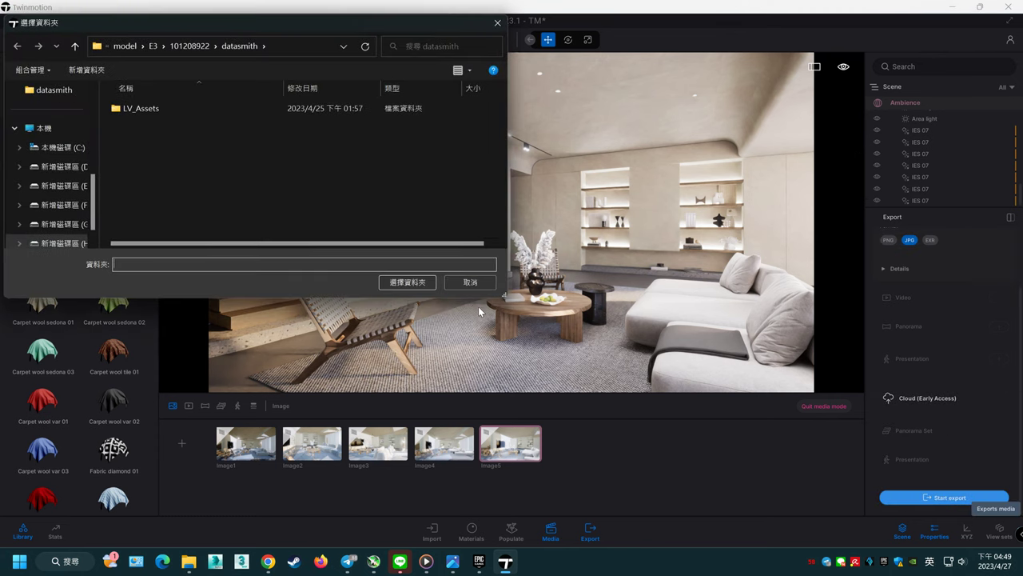
# Step: Export Image5 into the datasmith folder and open Image5.jpg from File Explorer
pyautogui.click(419, 287)
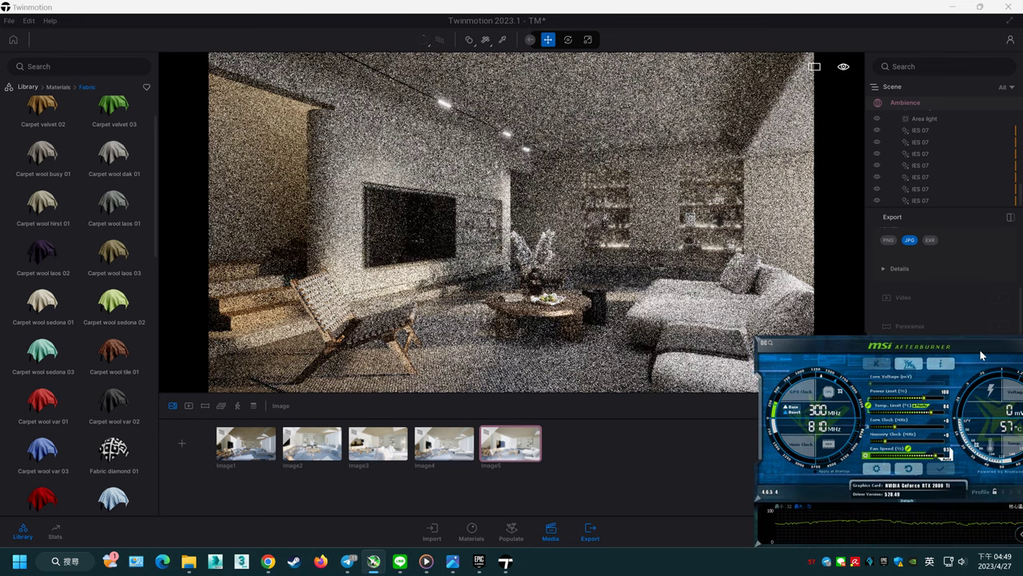
pyautogui.moveTo(979, 348); pyautogui.dragTo(911, 321)
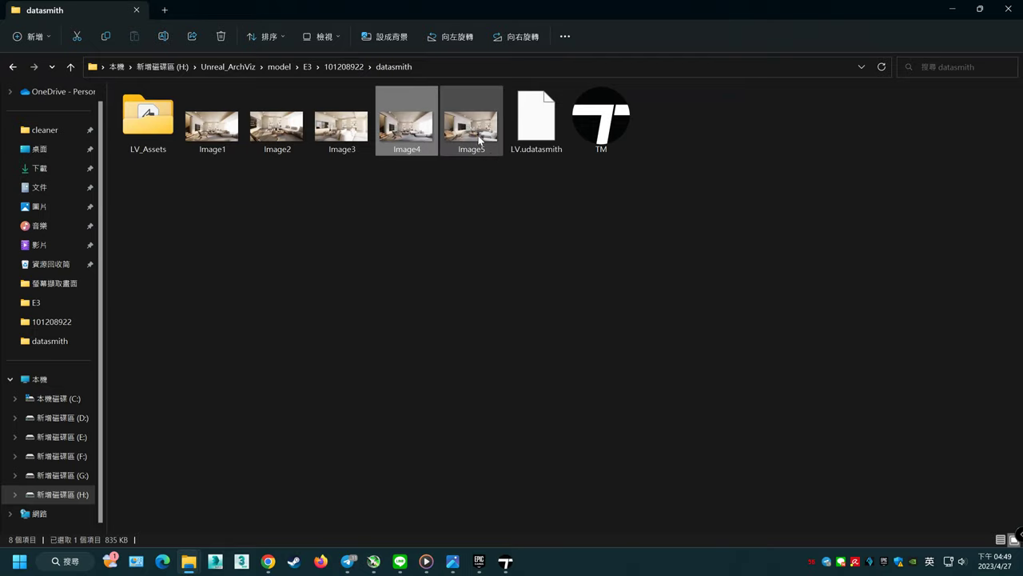
pyautogui.click(478, 135)
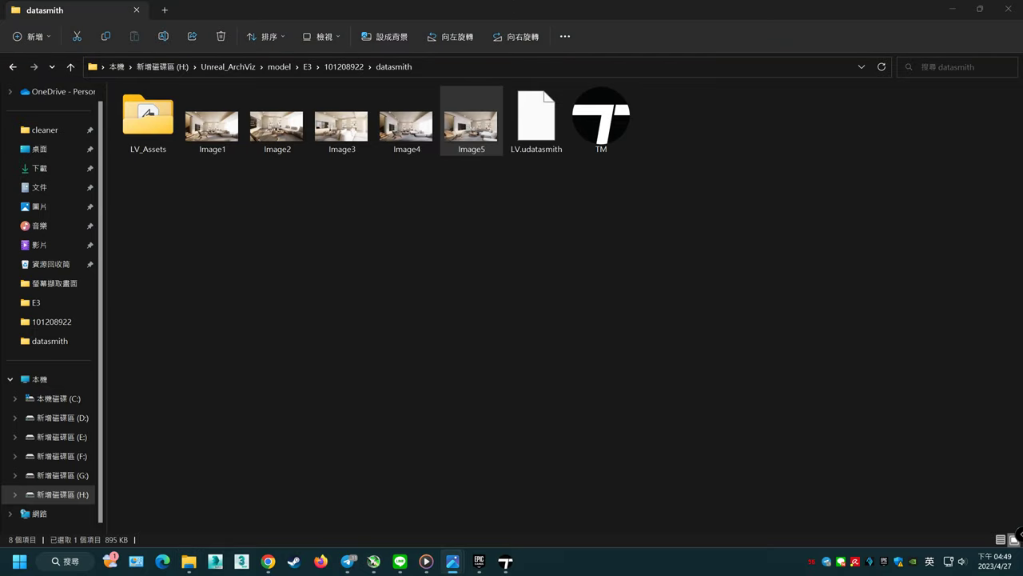
pyautogui.press('Return')
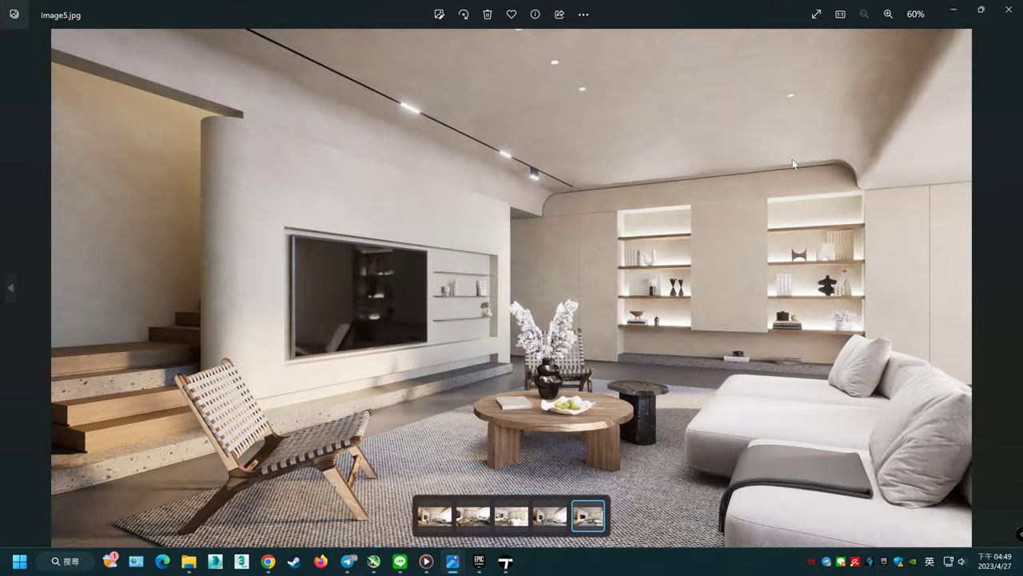
# Step: Flip between Image5.jpg and Image4.jpg in Photos to compare them, then close Photos
pyautogui.press('Right')
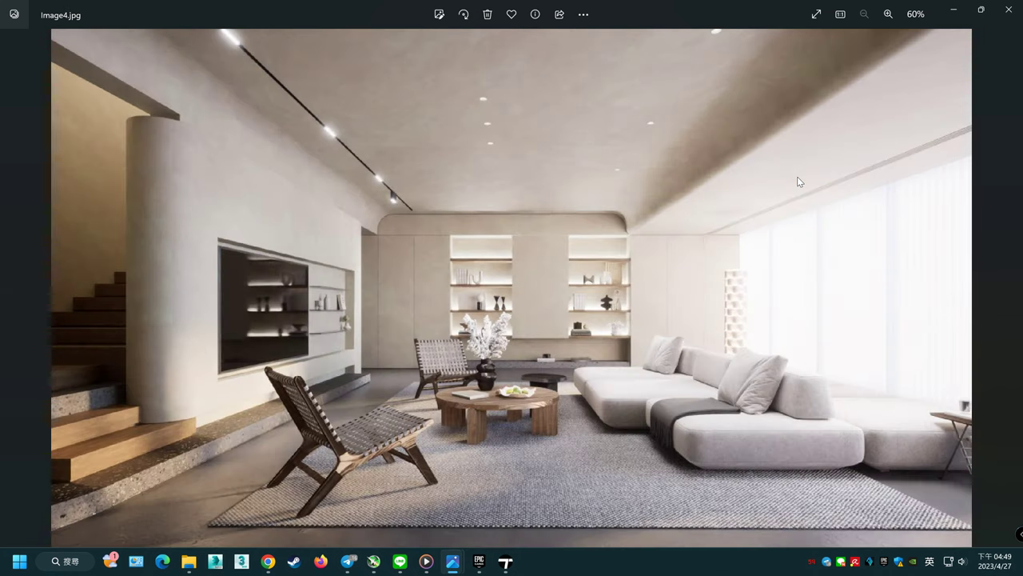
pyautogui.press('Left')
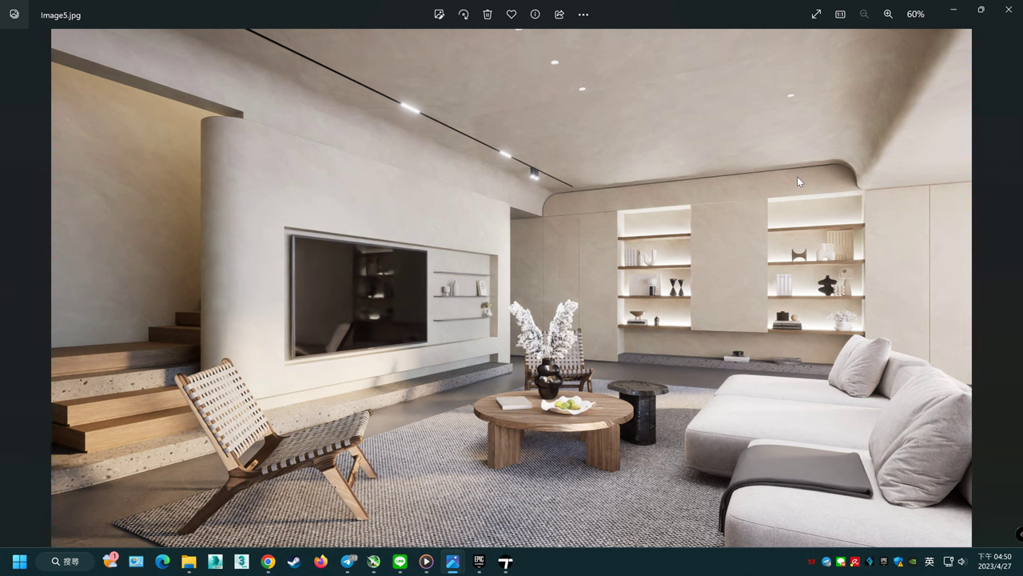
pyautogui.press('Left')
pyautogui.press('Right')
pyautogui.press('Left')
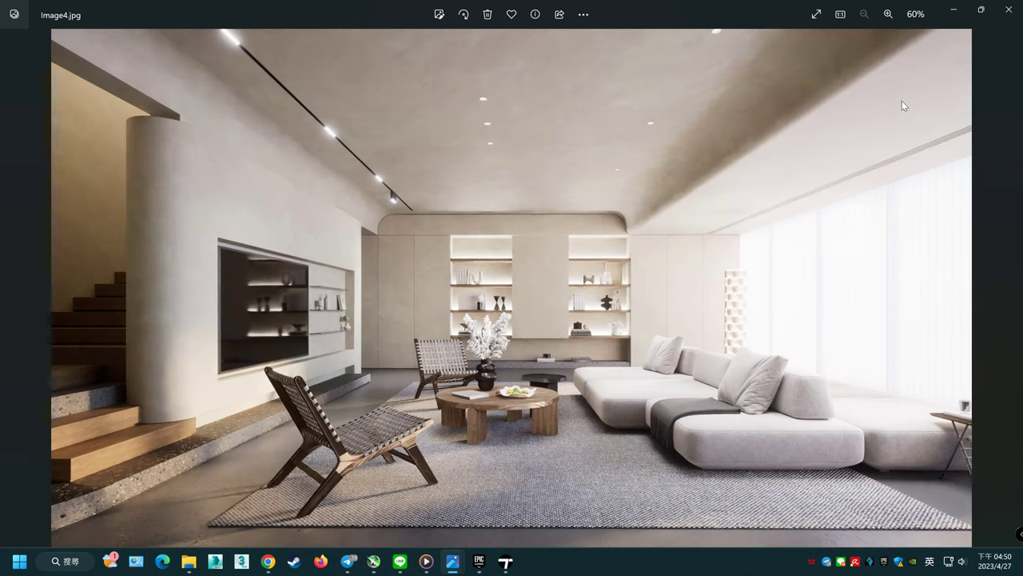
pyautogui.click(1008, 10)
# Step: Minimize File Explorer and open then dismiss Twinmotion's File menu
pyautogui.click(951, 8)
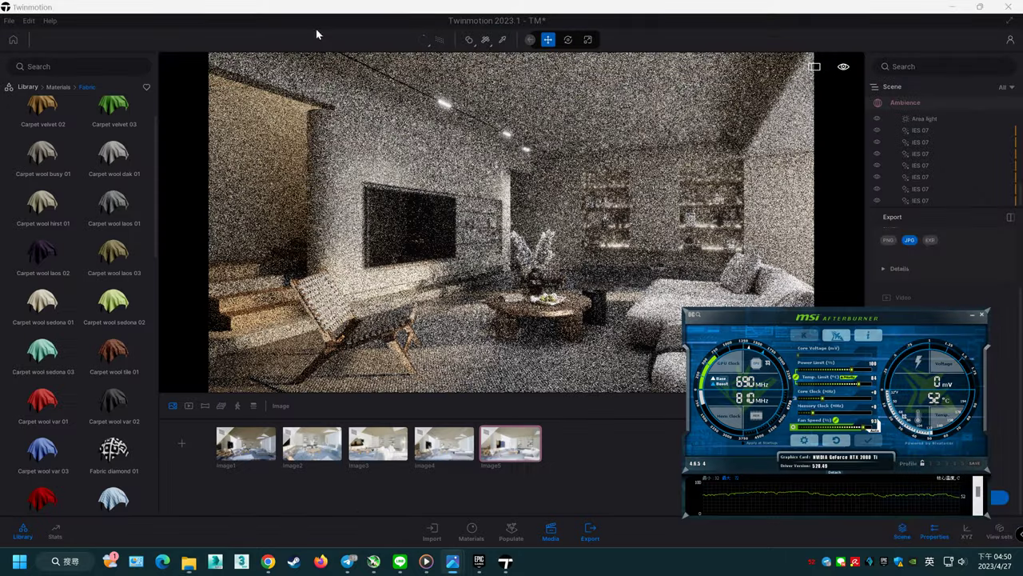
pyautogui.click(9, 20)
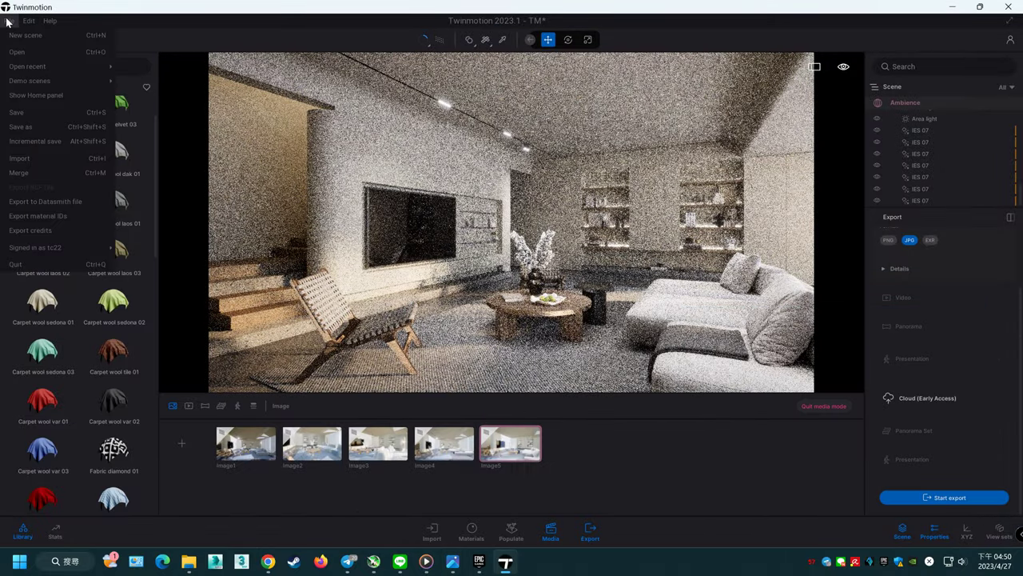
pyautogui.click(88, 5)
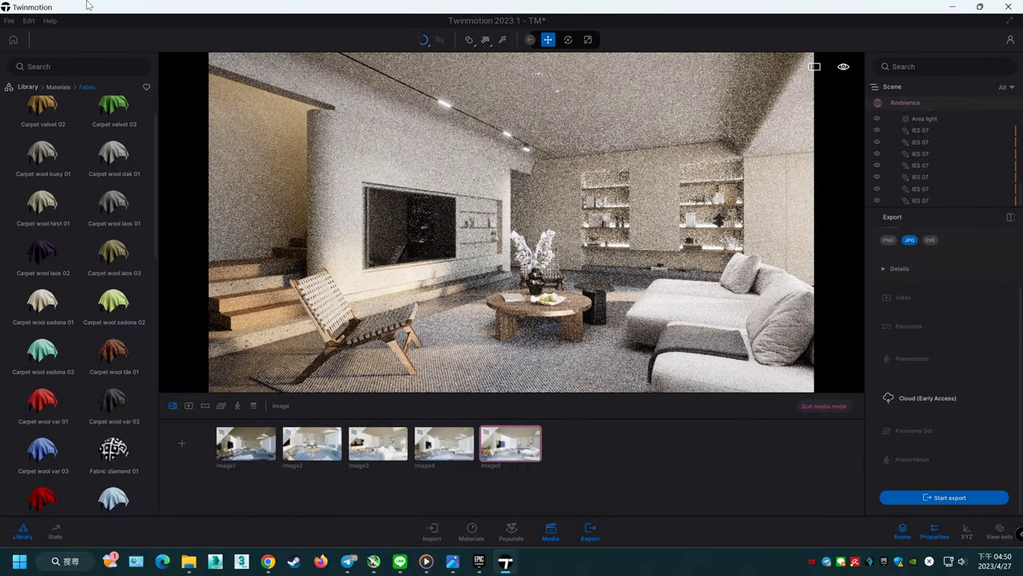